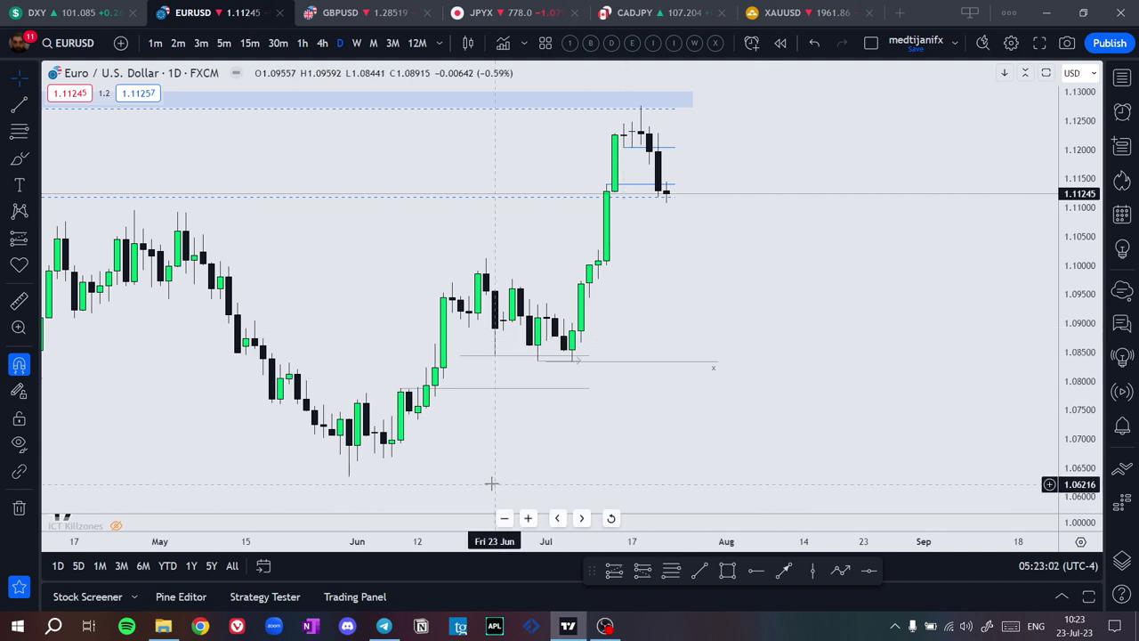
Switch to Telegram and review the 17–20 July trade history picture posted in the trading channel
click(384, 625)
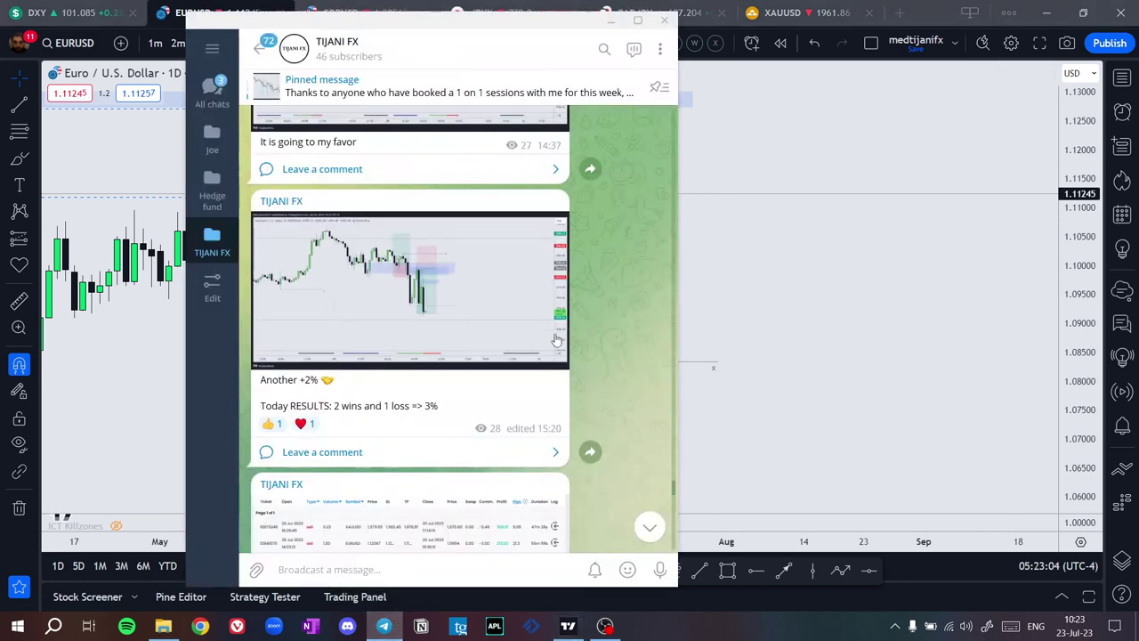
scroll(543, 329, down, 2)
click(469, 365)
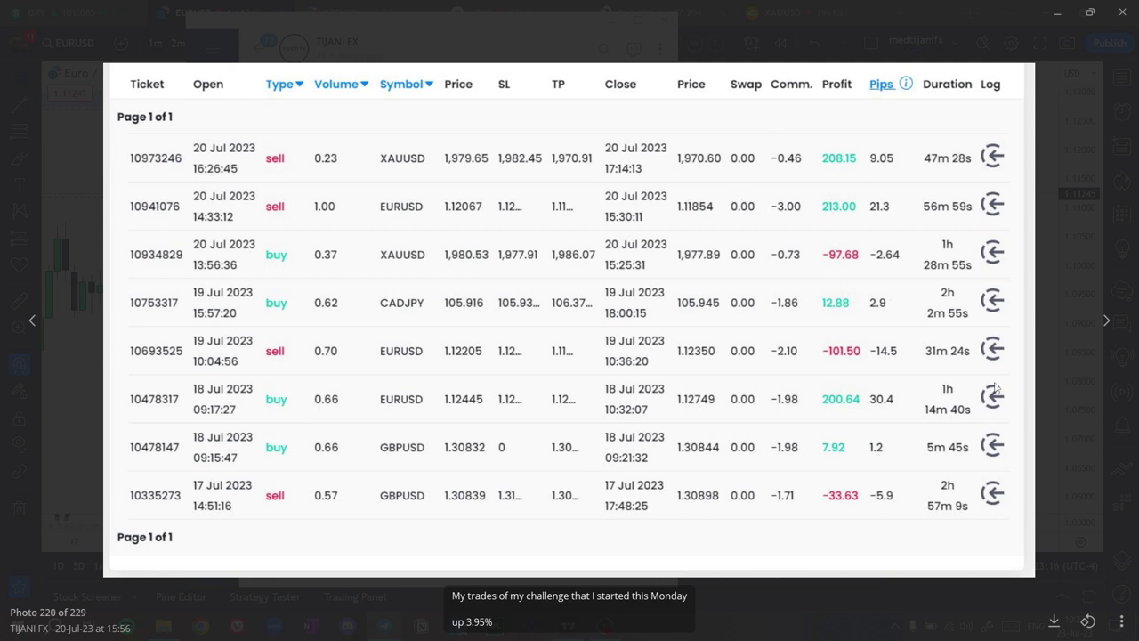
click(1056, 398)
View the two 20 July gold chart pictures posted above the trade history
scroll(536, 318, up, 3)
click(438, 376)
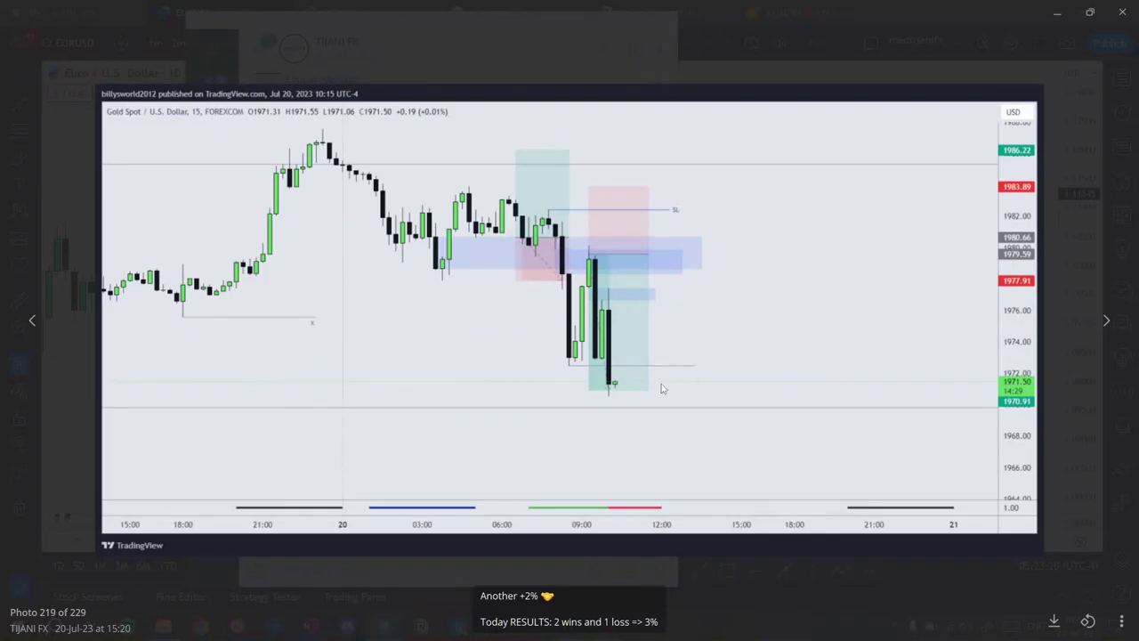
click(1065, 454)
scroll(504, 316, up, 3)
click(424, 455)
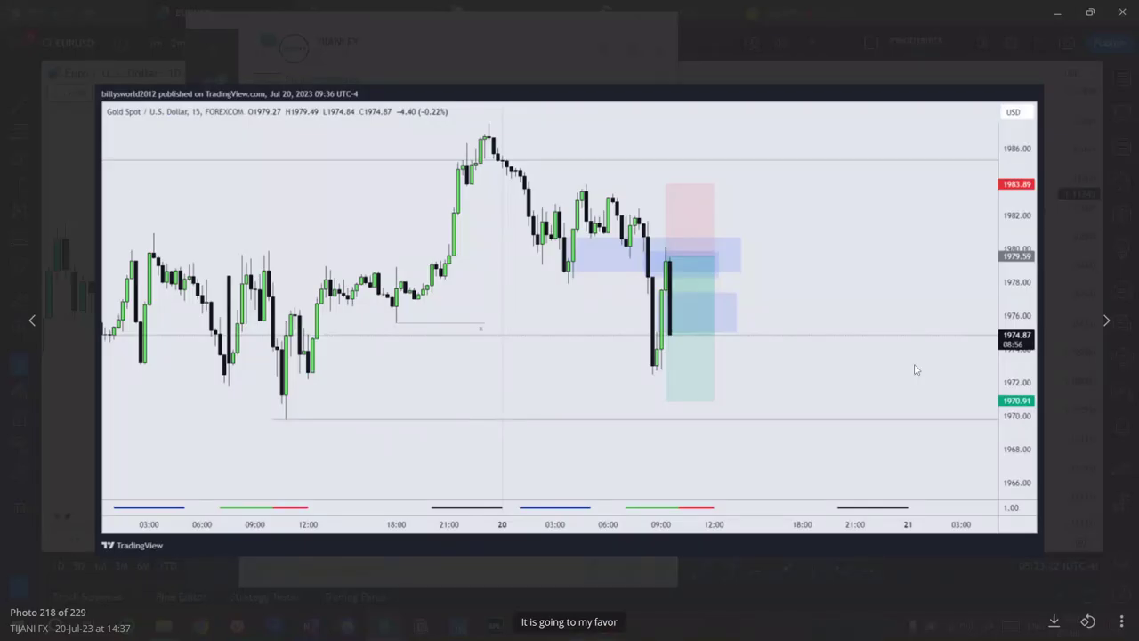
click(1072, 447)
Look through the earlier XAUUSD analysis posts in the channel and return to the EURUSD chart in TradingView
scroll(493, 269, up, 6)
click(693, 30)
scroll(524, 183, up, 5)
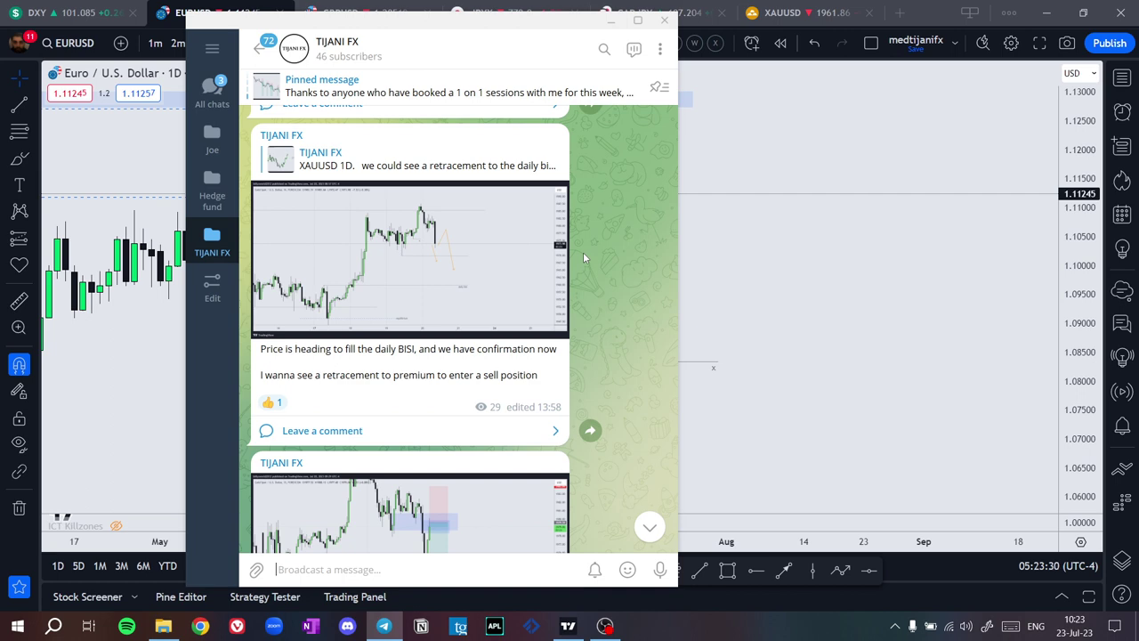
scroll(583, 251, up, 2)
click(724, 272)
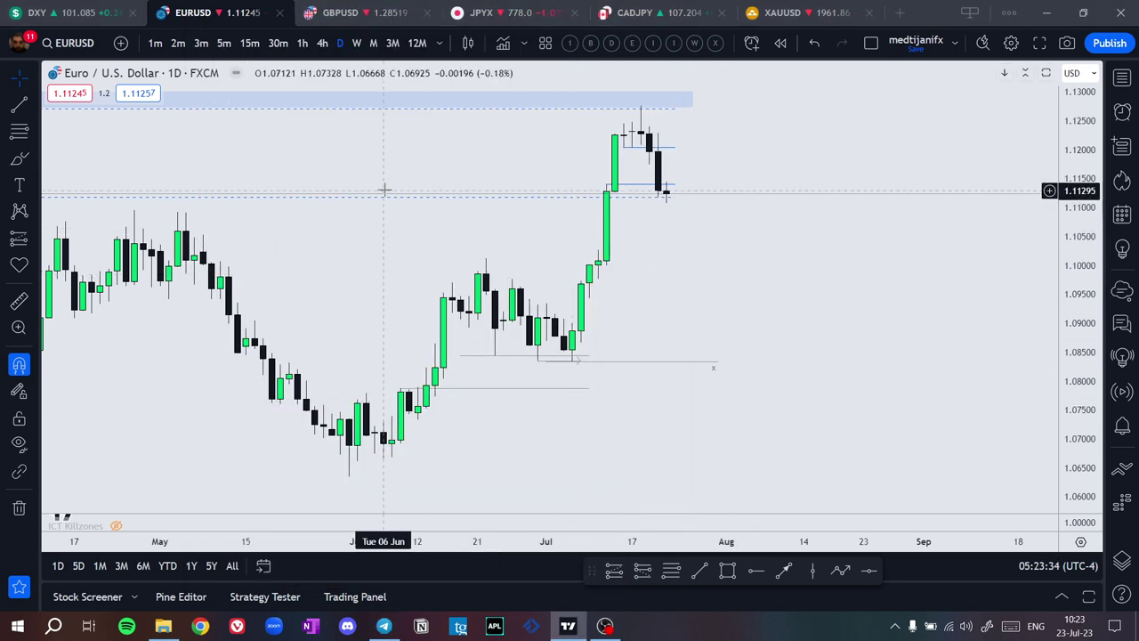
Switch the EURUSD chart to the weekly timeframe and examine the candles around the blue zone near 1.13000 and the July lows
click(356, 42)
scroll(689, 150, up, 3)
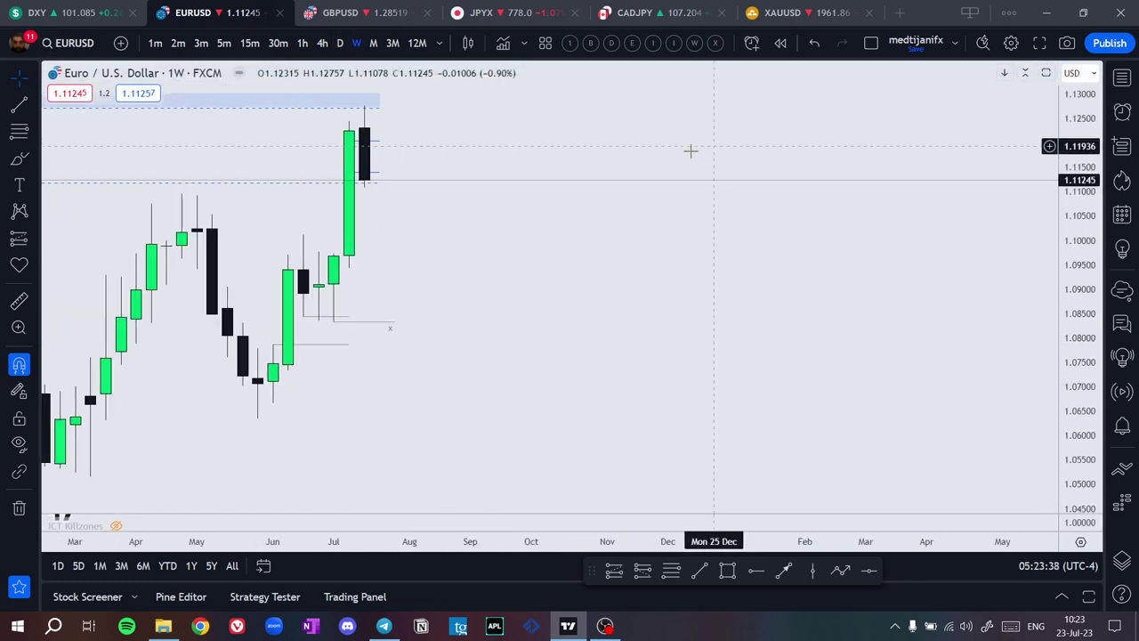
scroll(800, 213, down, 2)
drag(801, 213, 846, 204)
scroll(792, 167, down, 9)
scroll(694, 170, up, 5)
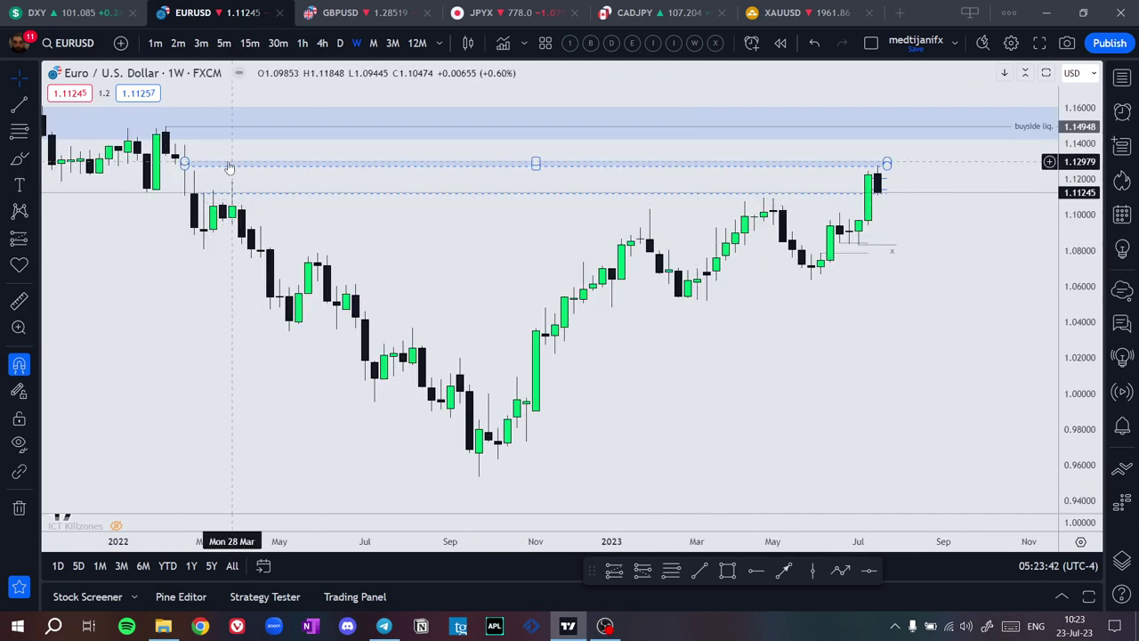
scroll(903, 173, up, 5)
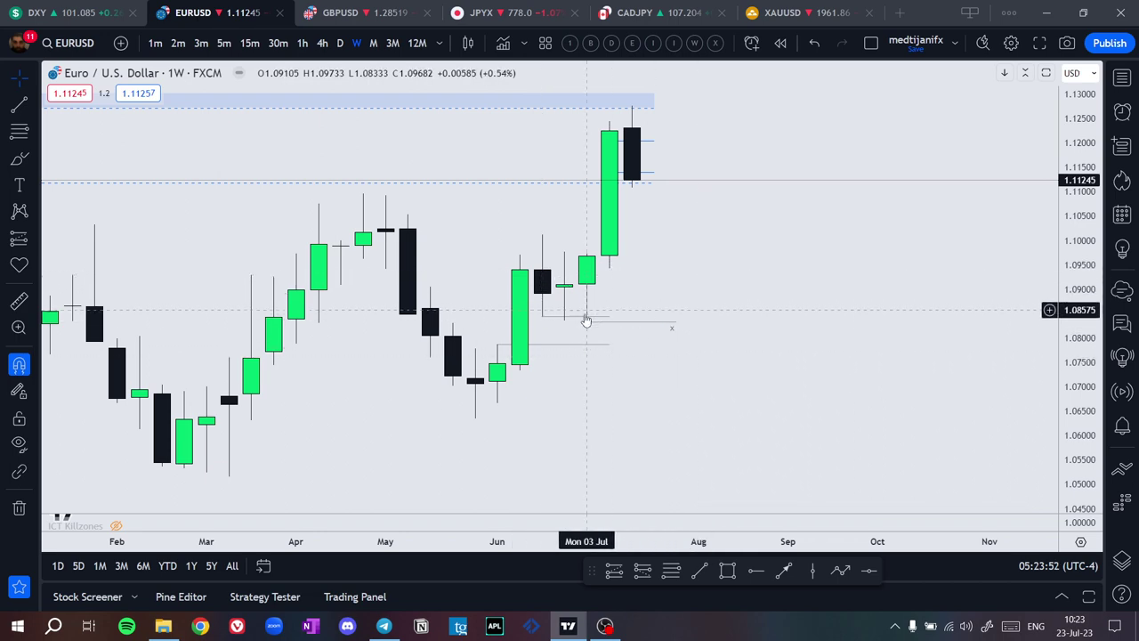
scroll(588, 322, down, 3)
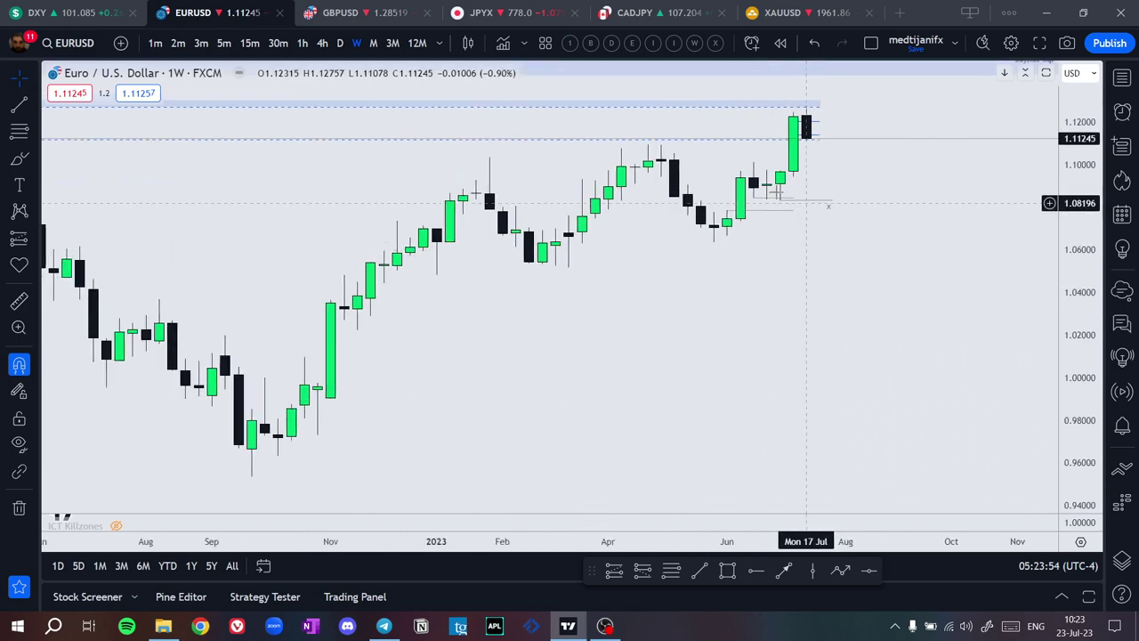
scroll(805, 201, down, 3)
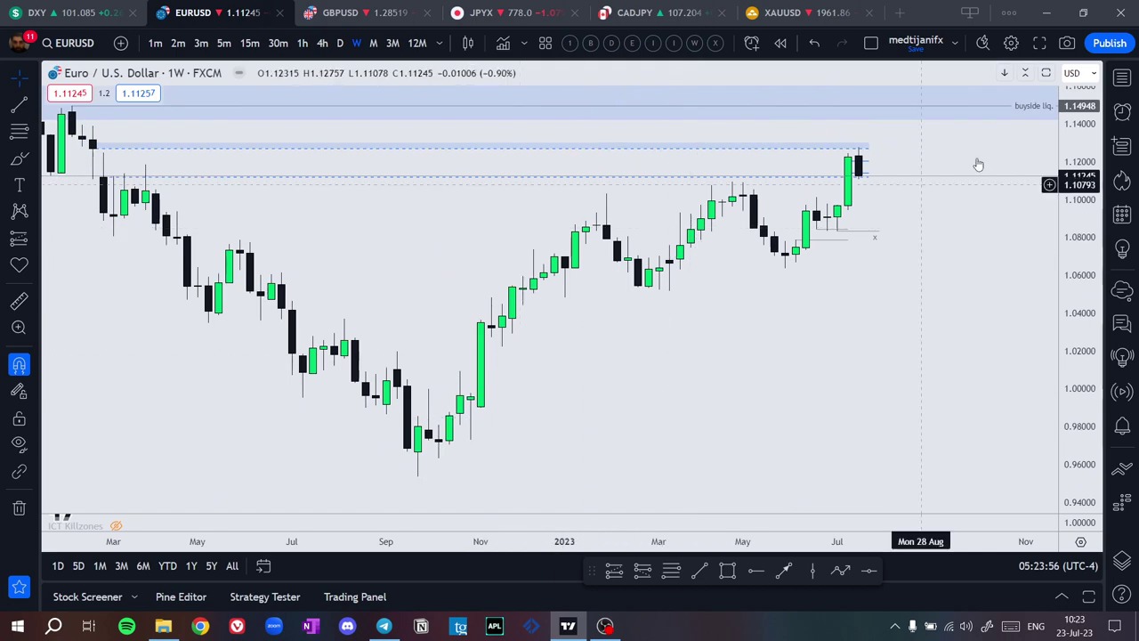
scroll(948, 145, up, 4)
scroll(676, 151, down, 2)
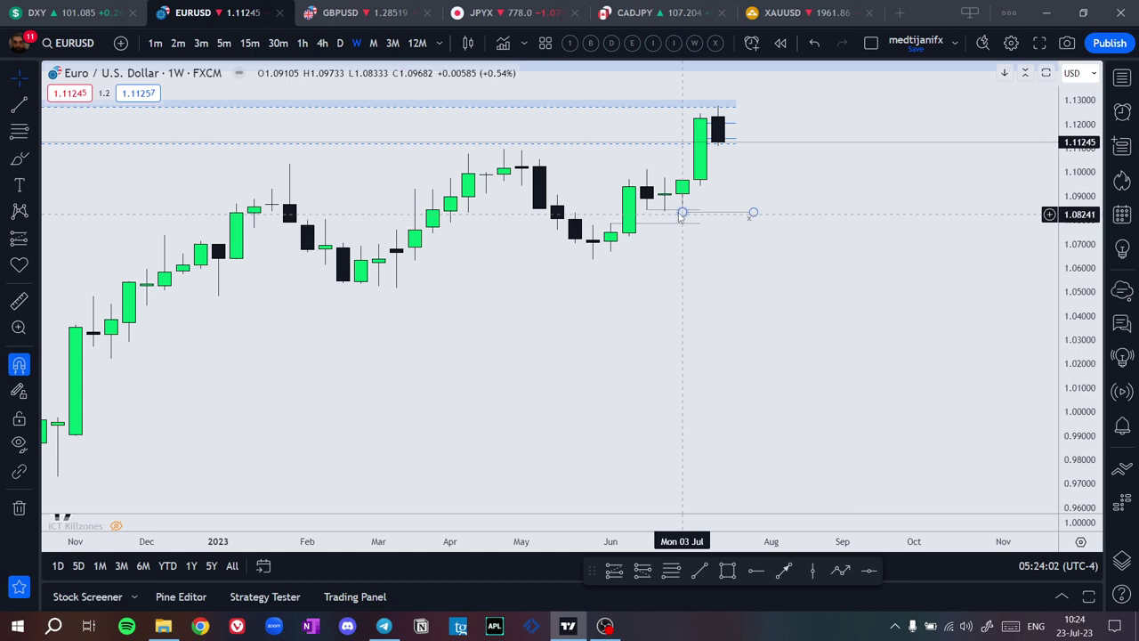
Shorten the line marked x at the 3 July low so it runs level and ends at the 17 July candle
drag(695, 223, 750, 214)
text(<)
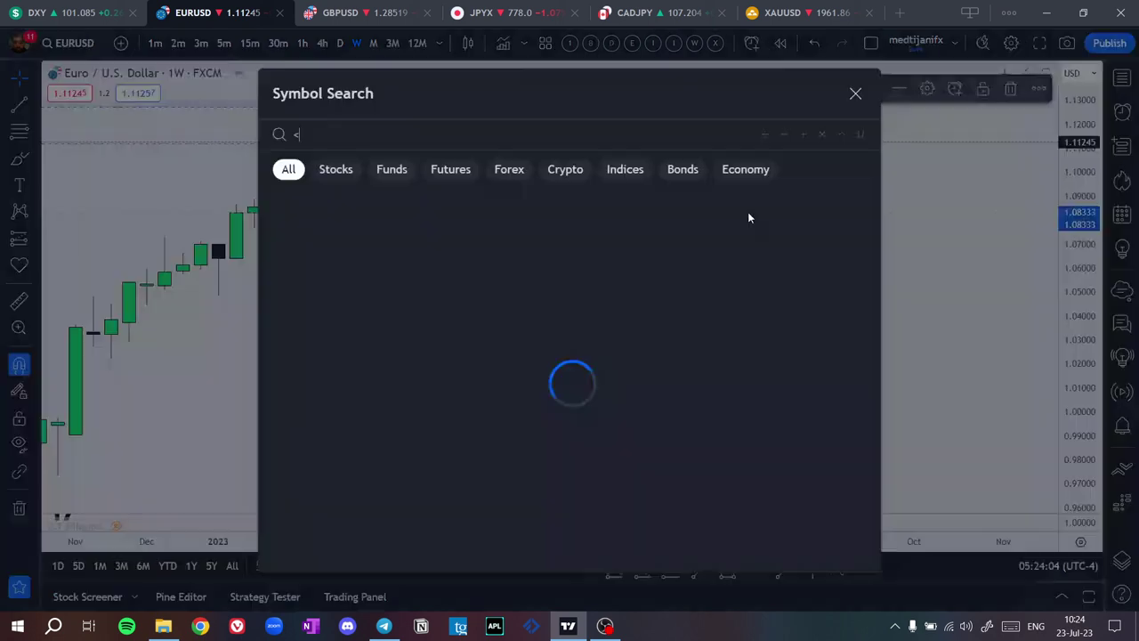
click(858, 93)
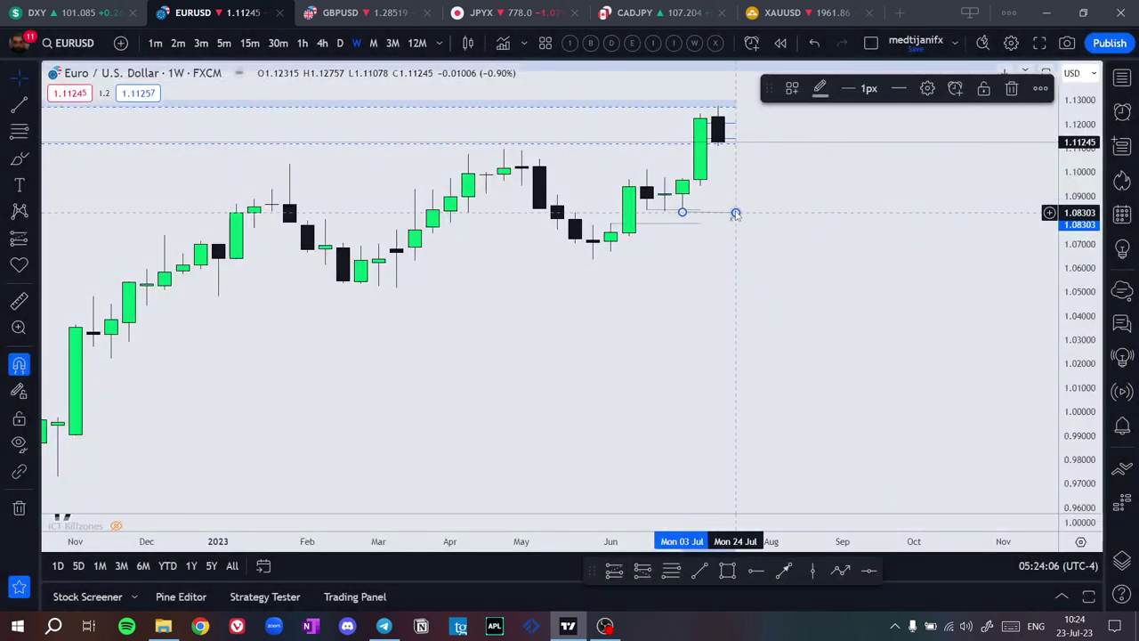
mouse_move(735, 214)
mouse_down()
mouse_move(723, 218)
mouse_move(752, 202)
mouse_up()
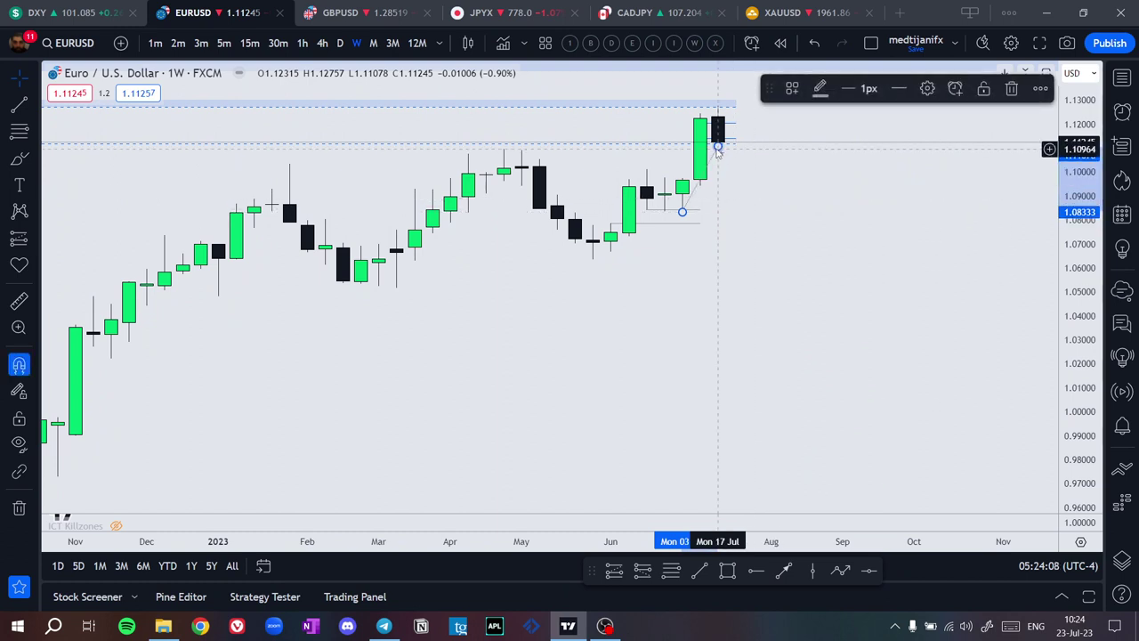
drag(717, 148, 727, 226)
click(752, 243)
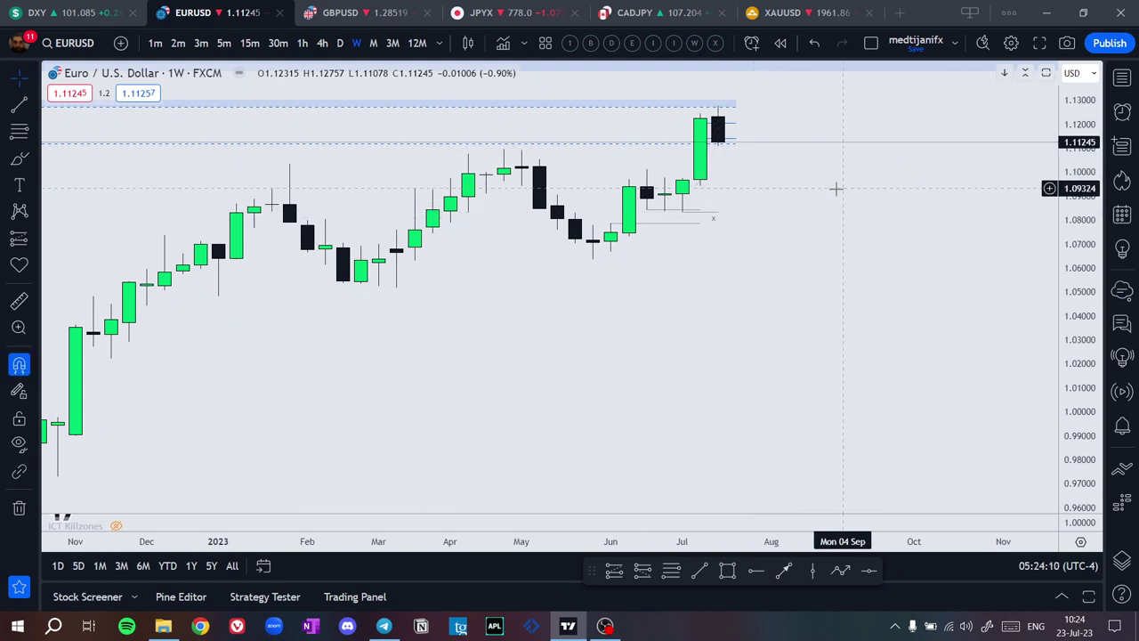
Examine how the latest weekly candles react to the narrow blue zone near 1.13000, beneath the buyside liquidity level
drag(837, 188, 803, 192)
scroll(849, 231, down, 2)
drag(1071, 325, 1071, 227)
drag(791, 189, 754, 357)
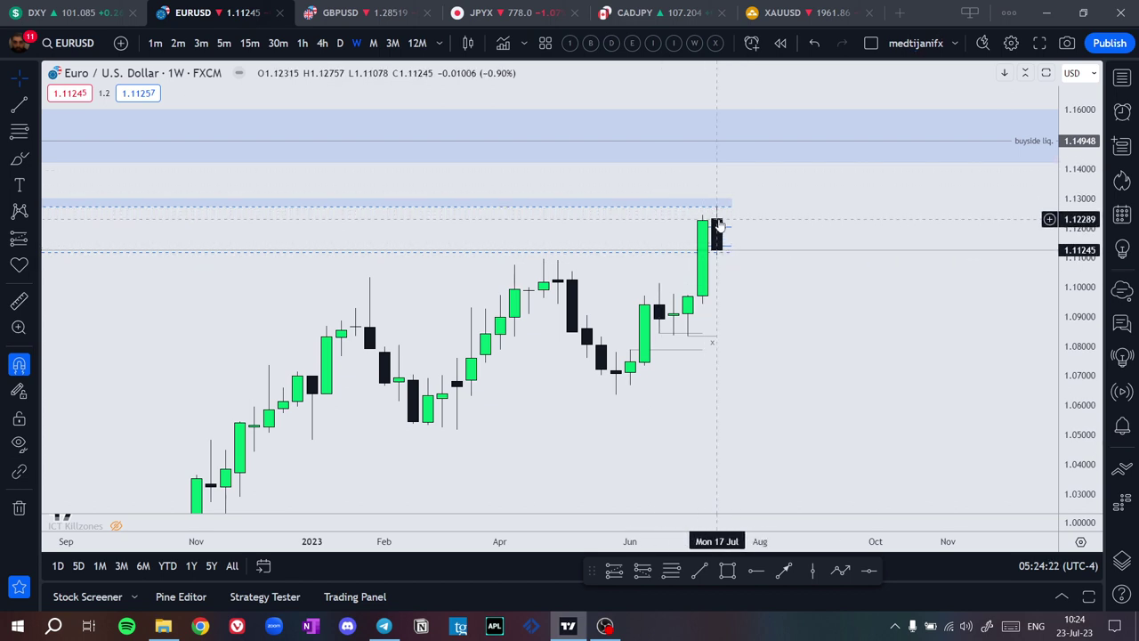
click(725, 201)
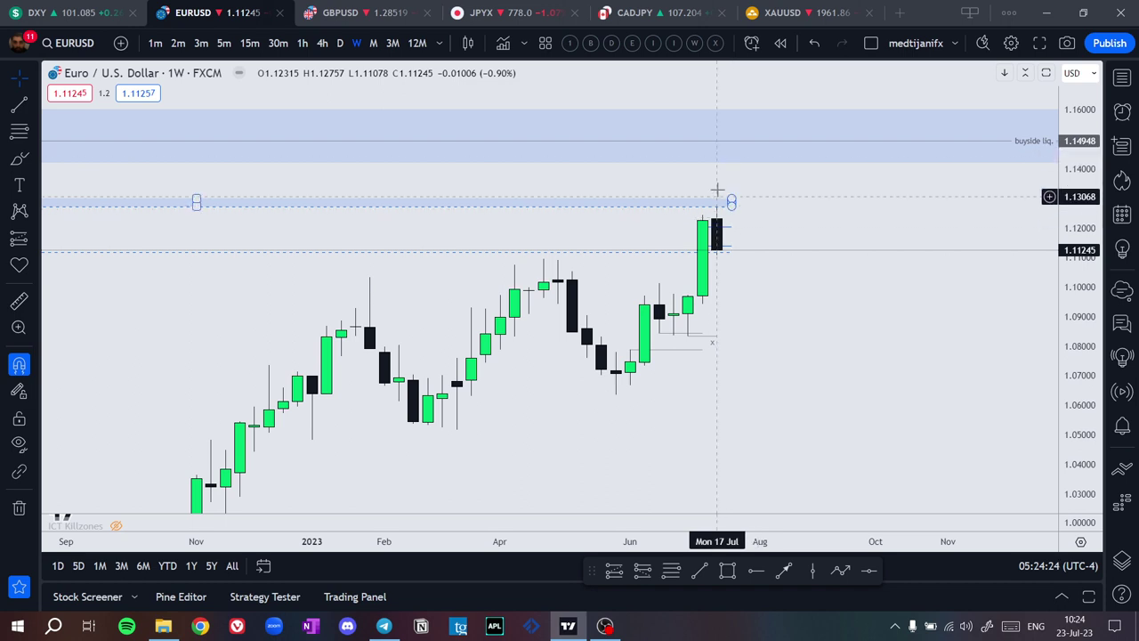
scroll(724, 173, up, 3)
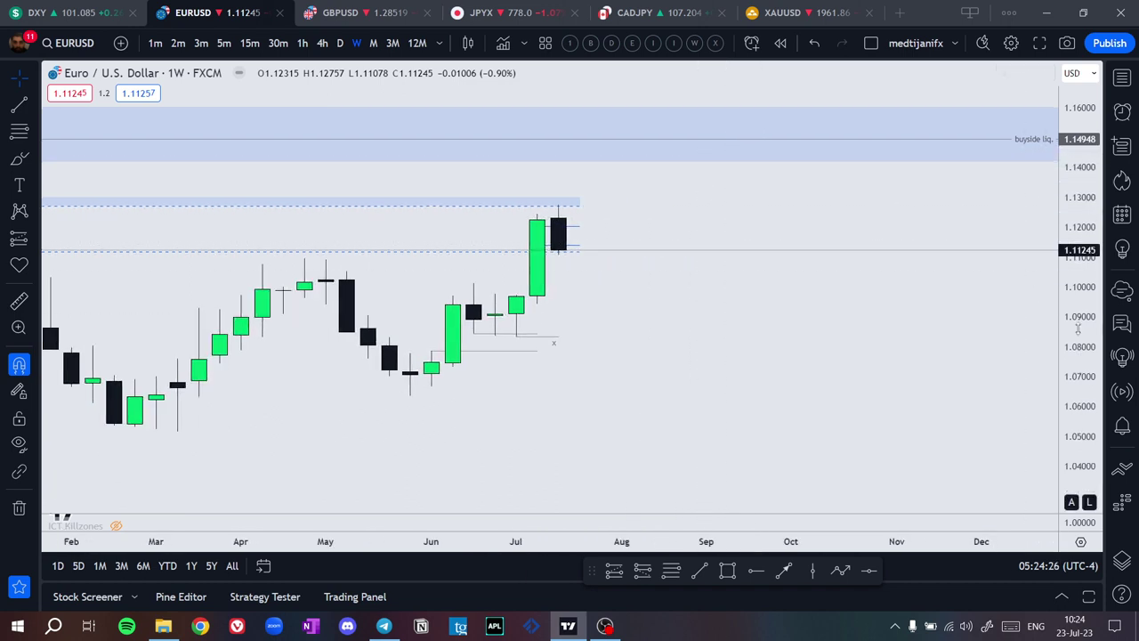
drag(797, 199, 808, 216)
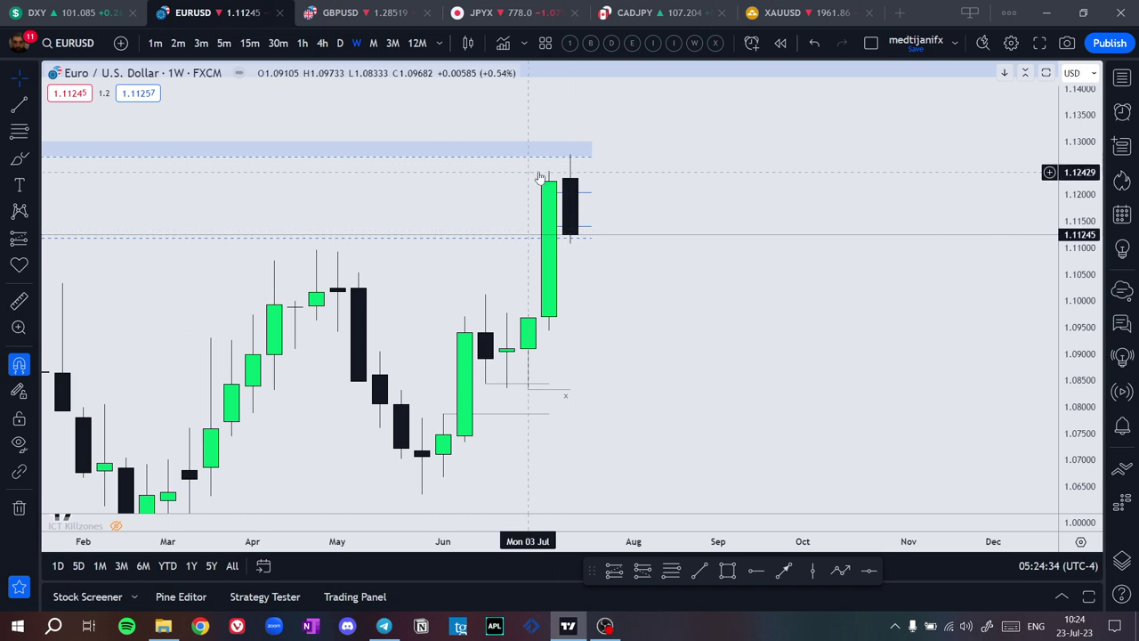
scroll(702, 183, down, 1)
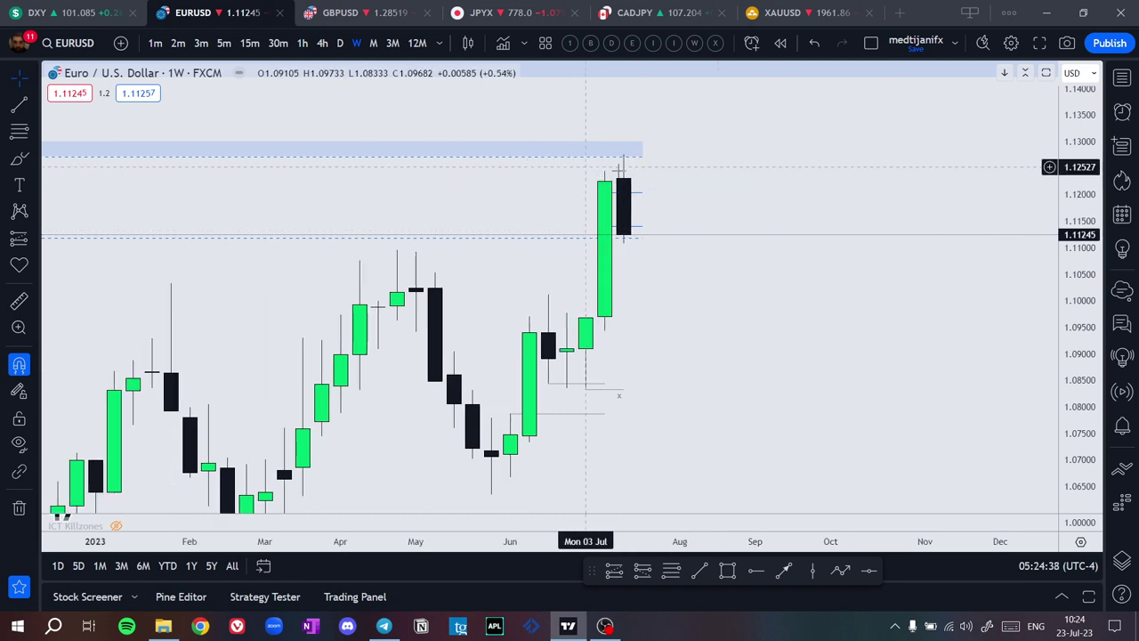
scroll(774, 232, down, 1)
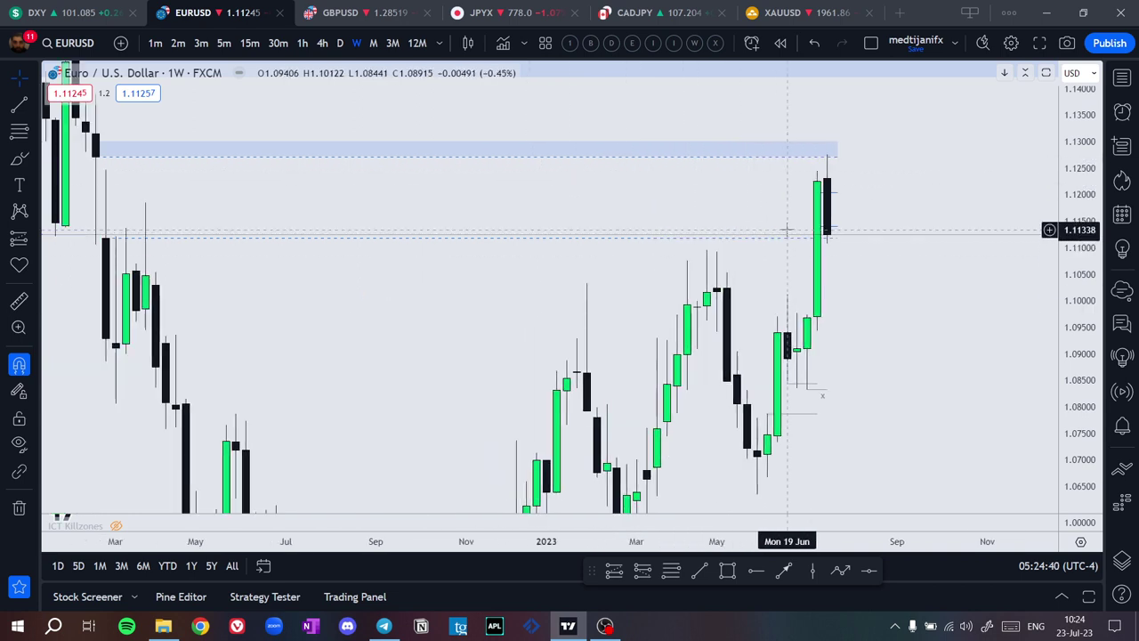
drag(1081, 172, 1081, 342)
scroll(860, 253, up, 4)
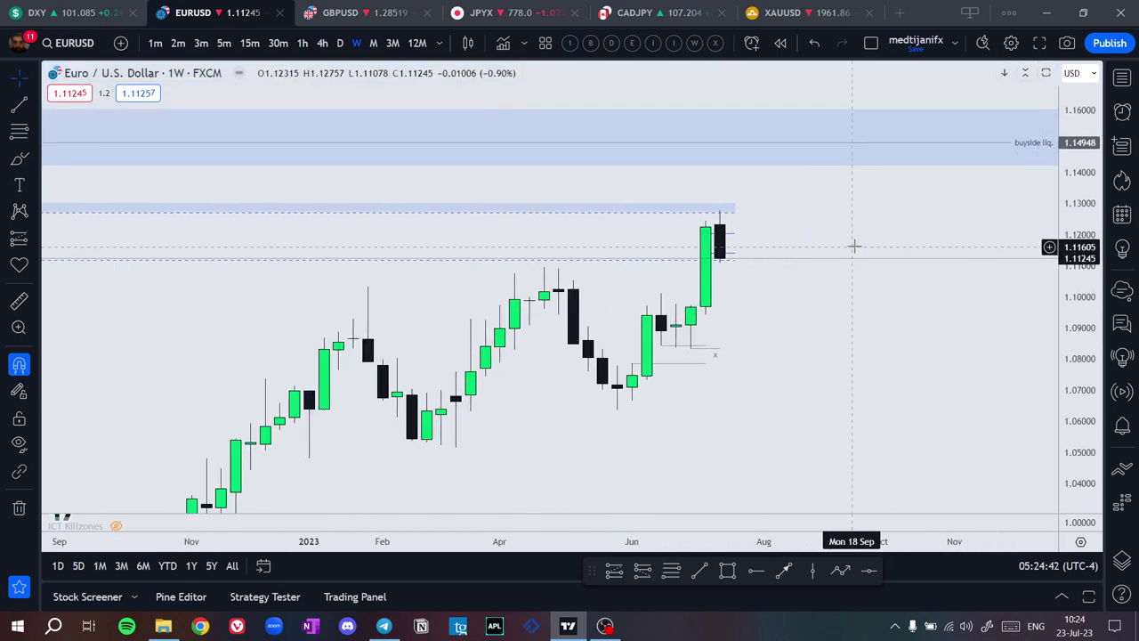
click(733, 208)
Examine the weekly history back to 2020 around the wide blue zone and the buyside liquidity level at 1.14948
scroll(751, 161, down, 2)
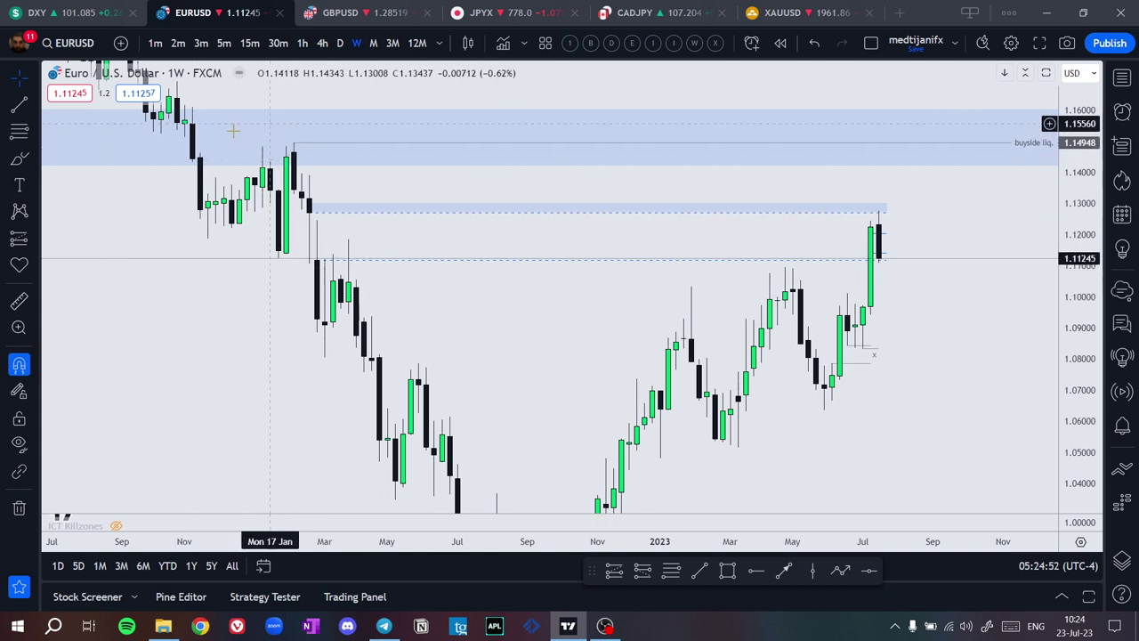
scroll(633, 205, down, 2)
drag(1075, 185, 1064, 341)
drag(990, 350, 554, 344)
drag(668, 281, 878, 173)
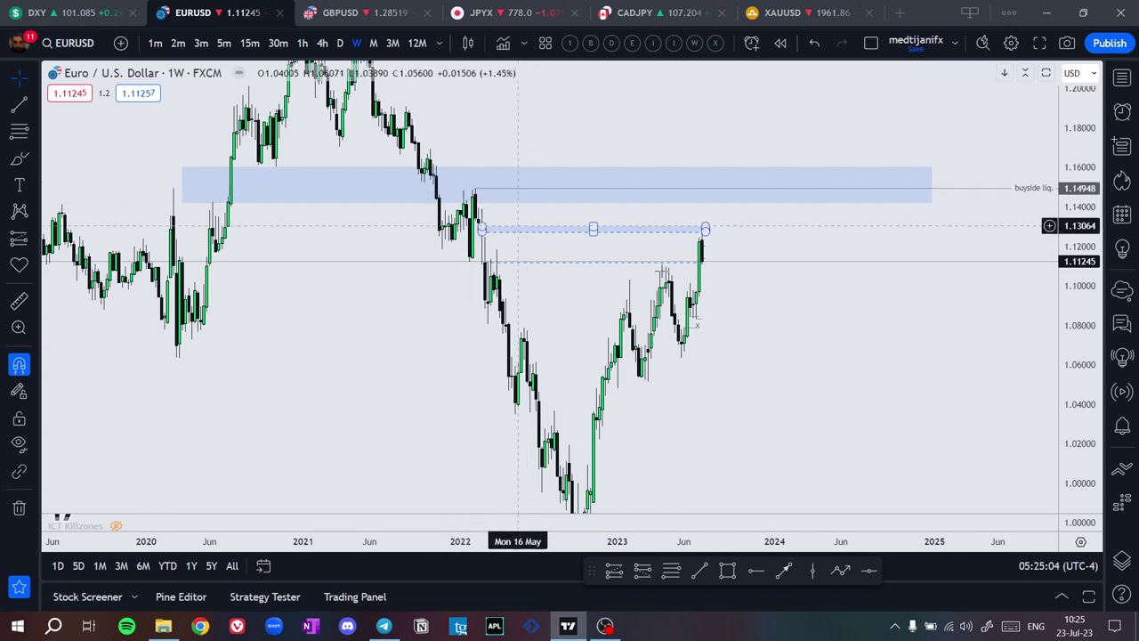
scroll(744, 363, up, 7)
drag(448, 345, 958, 341)
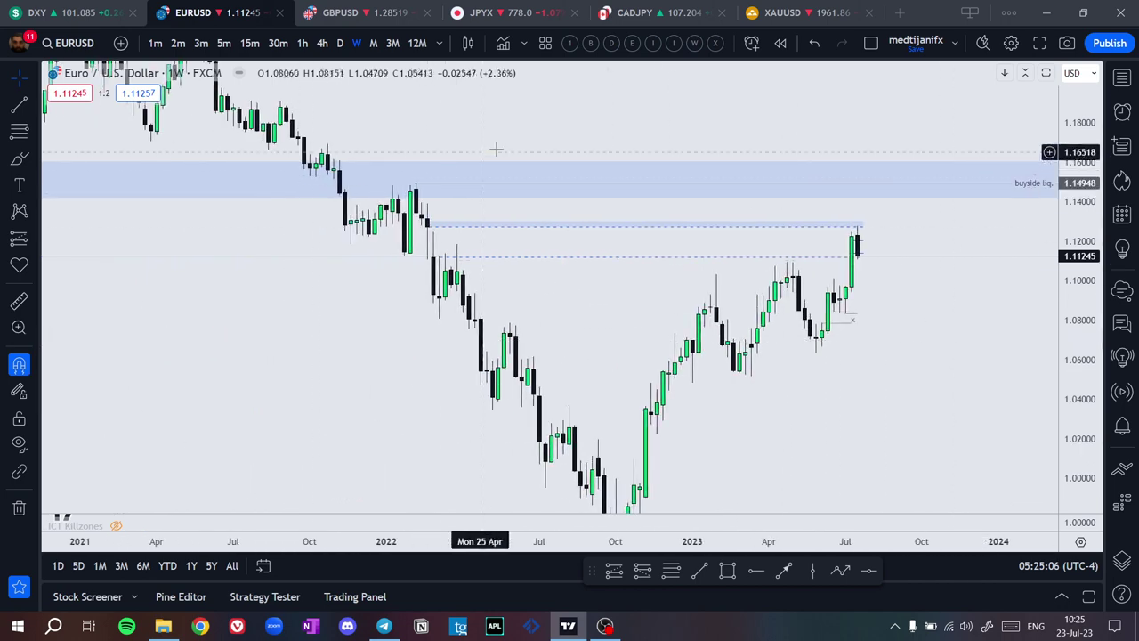
scroll(890, 311, up, 5)
drag(1077, 397, 1077, 370)
scroll(884, 293, up, 3)
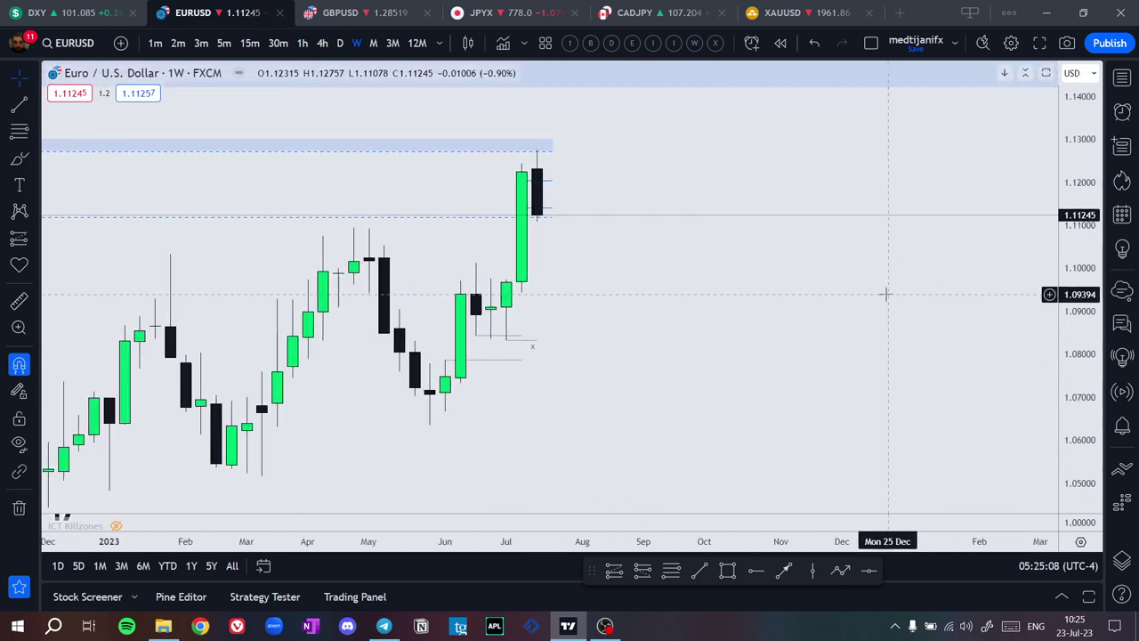
drag(645, 279, 750, 291)
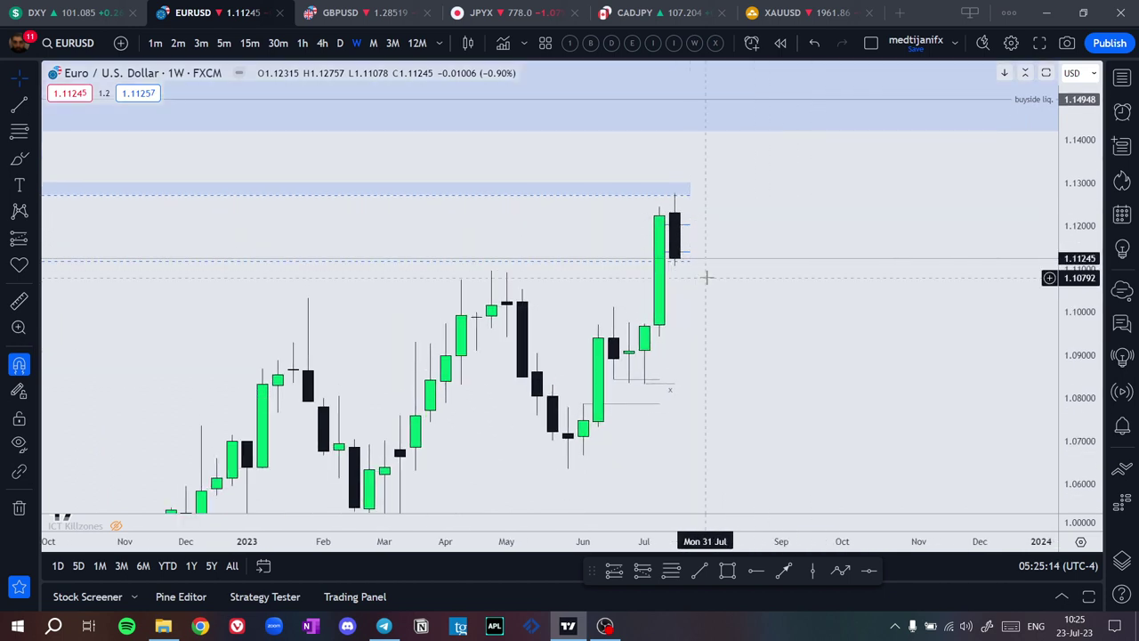
Compare the early 2022 sell-off between the two dashed levels with the July 2023 weekly candles
scroll(708, 234, down, 3)
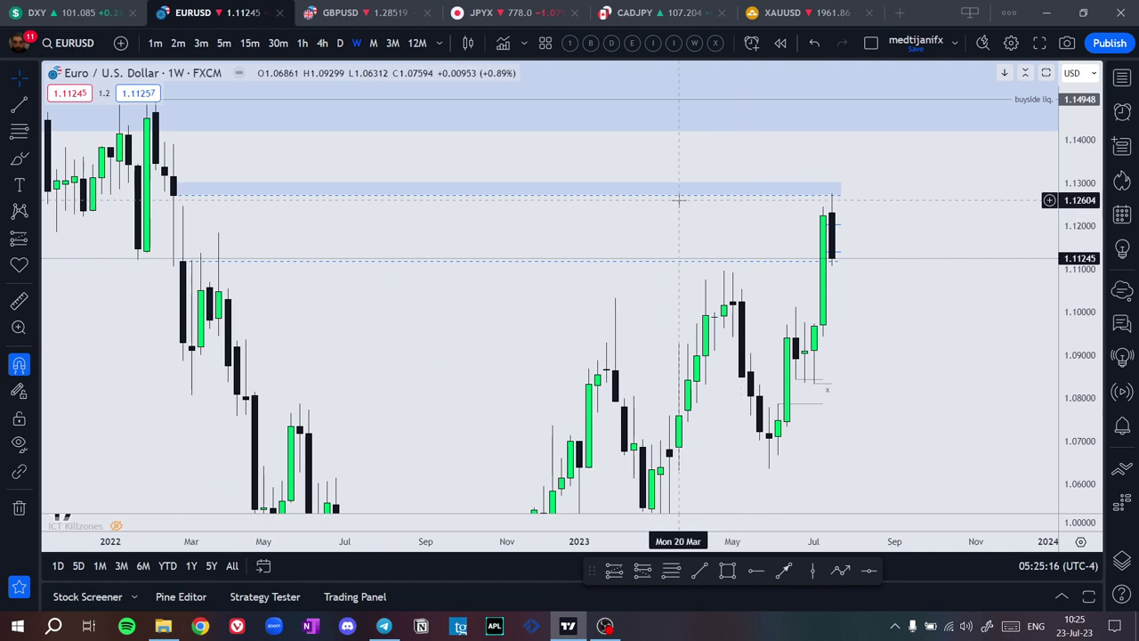
scroll(651, 203, up, 3)
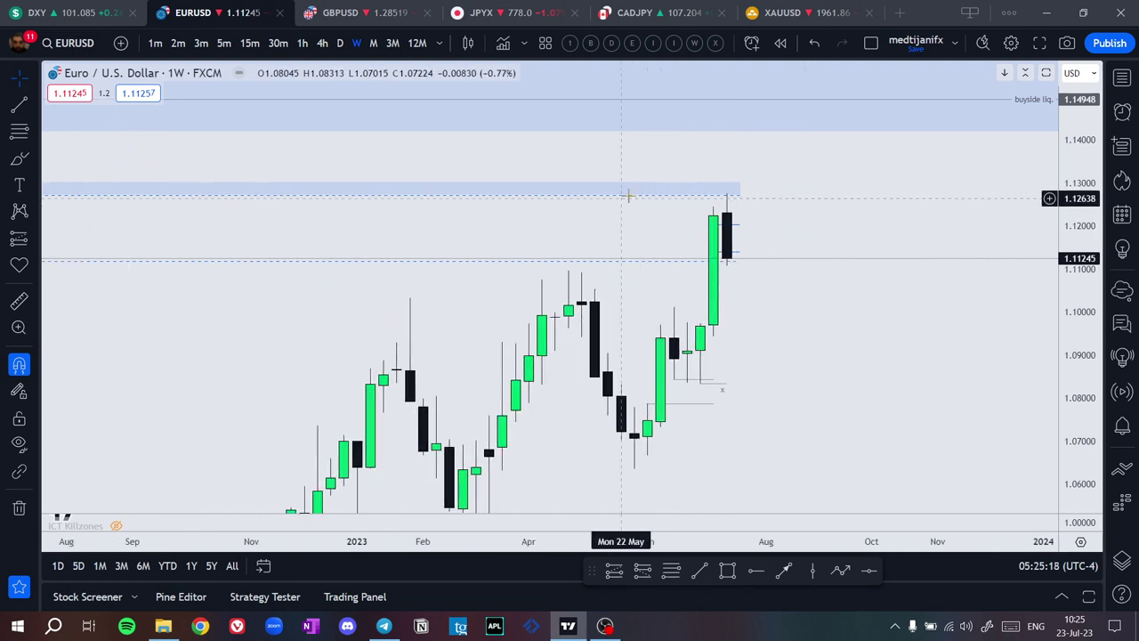
scroll(628, 195, down, 3)
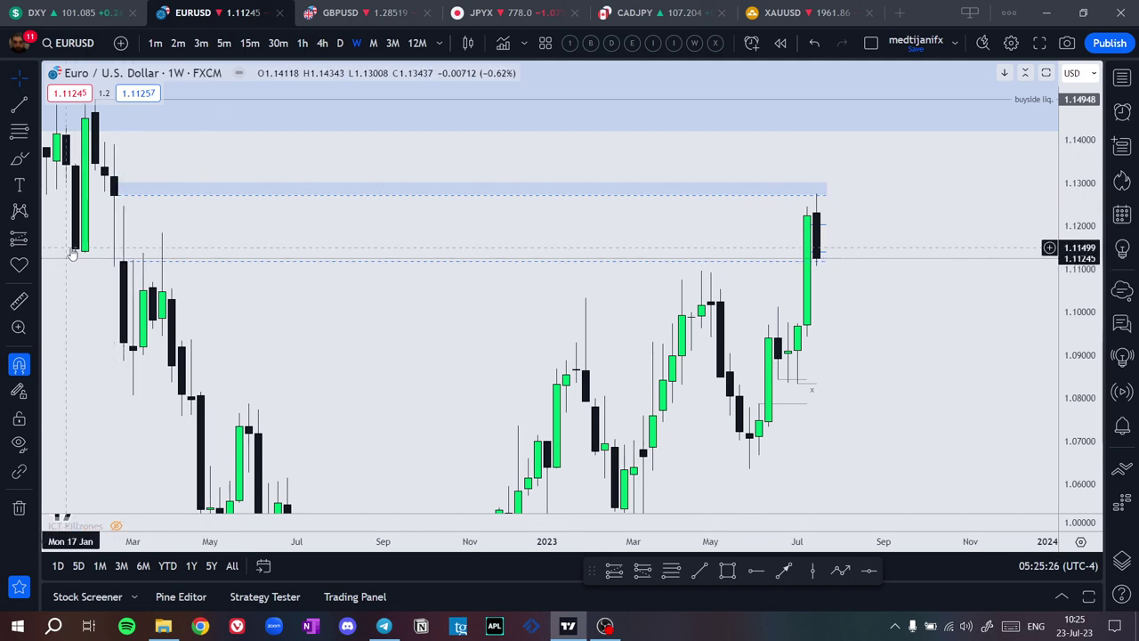
scroll(85, 248, down, 5)
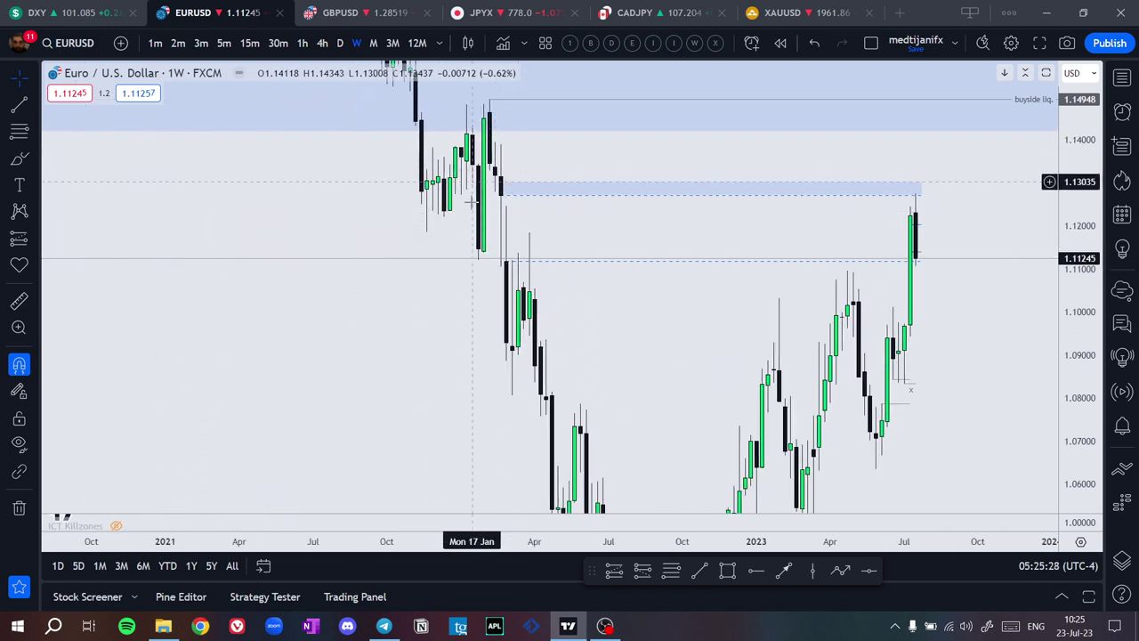
scroll(480, 221, up, 2)
scroll(479, 219, up, 2)
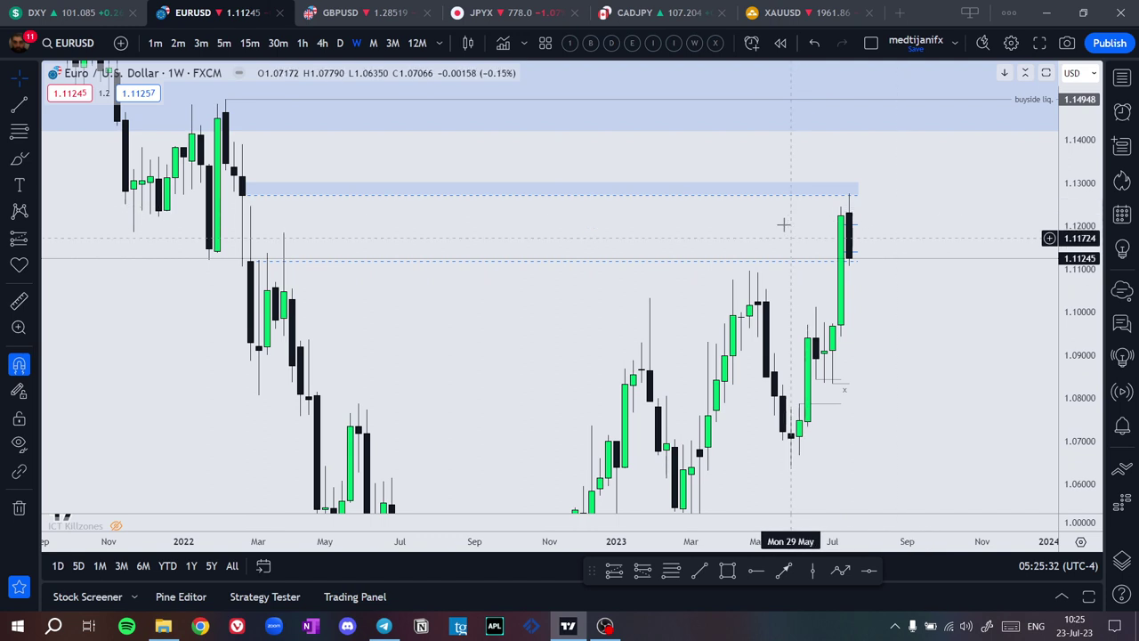
scroll(890, 254, up, 2)
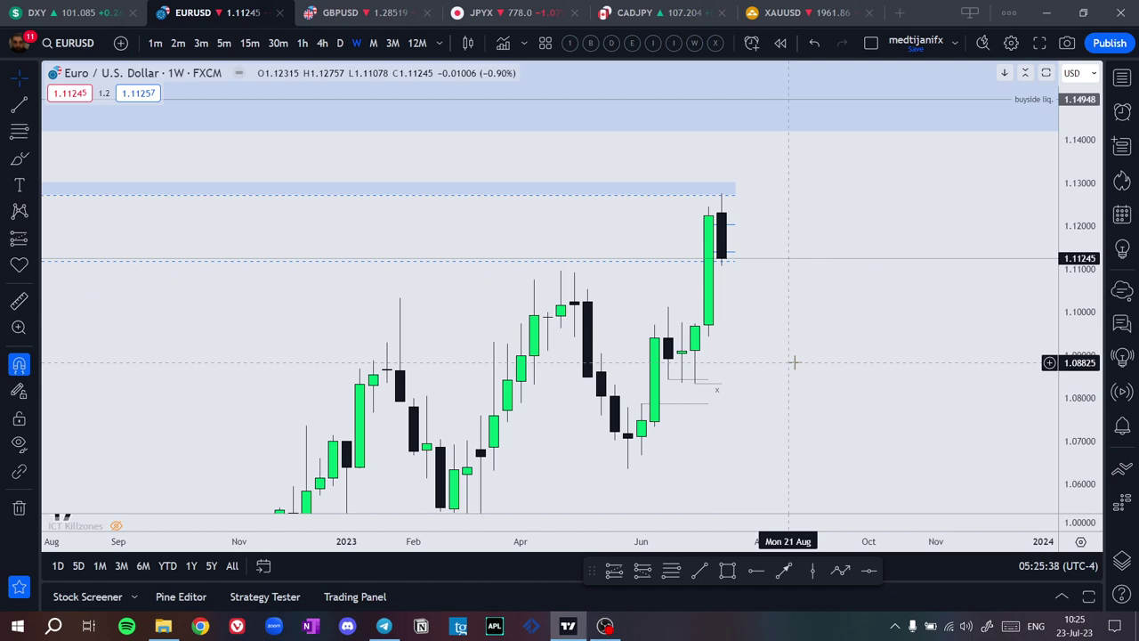
drag(1074, 200, 1074, 392)
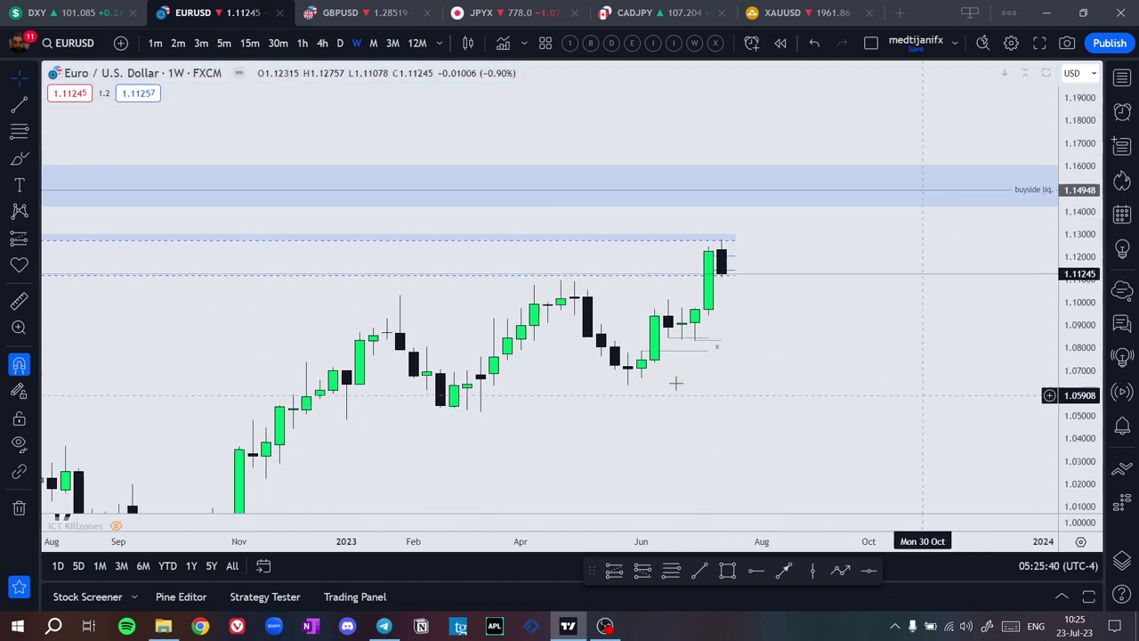
Examine the weekly rally out of the 2022 low into the narrow blue zone near 1.13000
scroll(675, 382, down, 10)
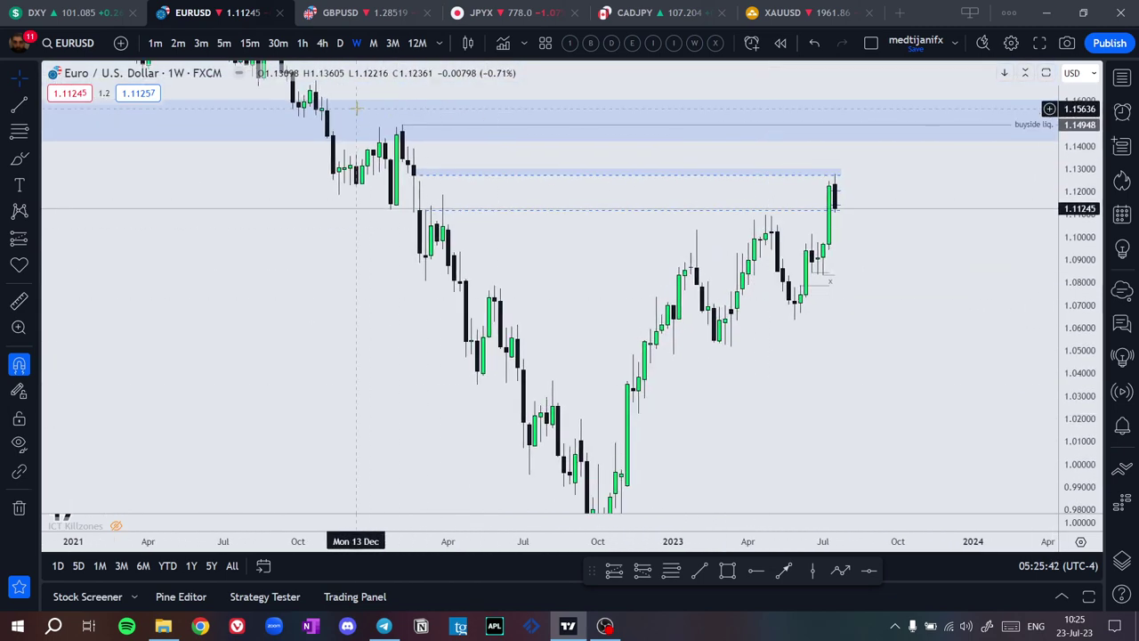
scroll(854, 323, up, 5)
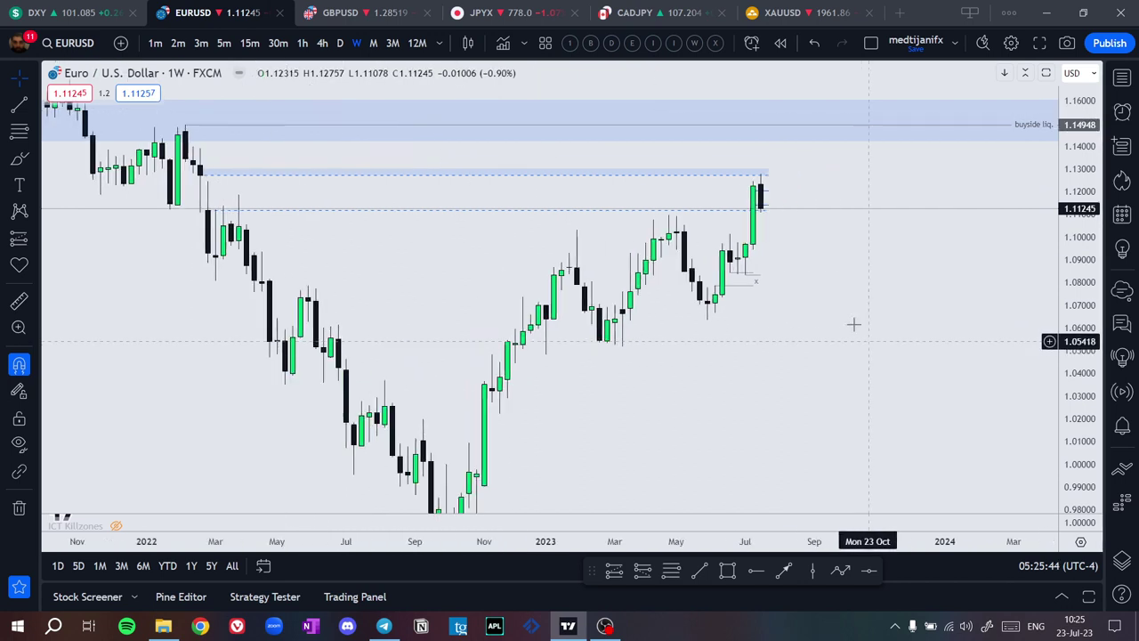
click(613, 171)
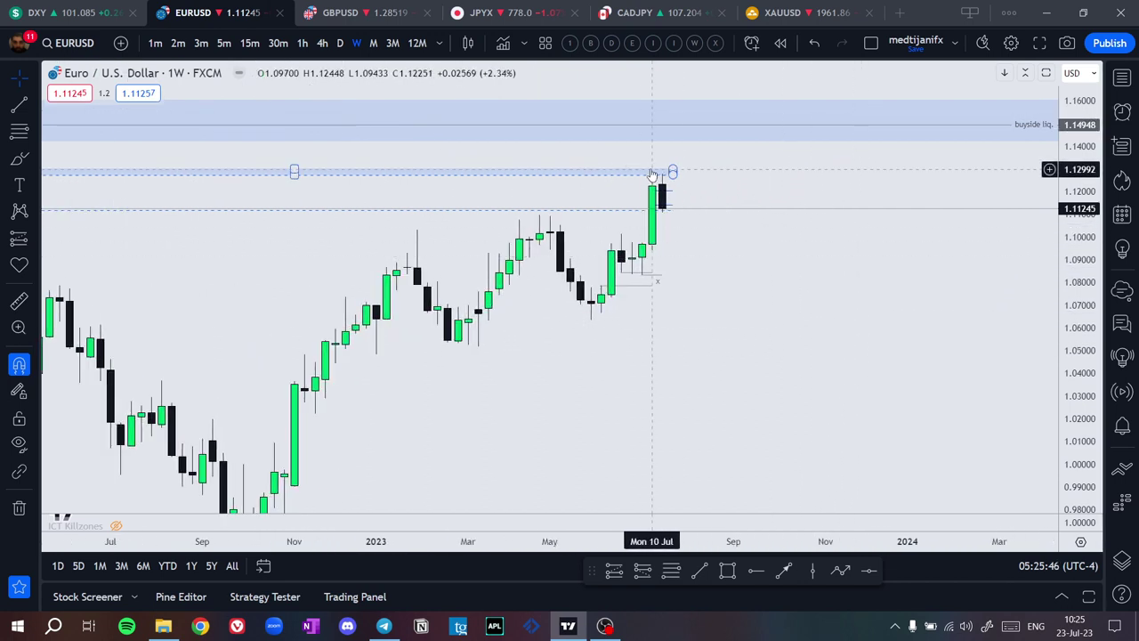
click(781, 238)
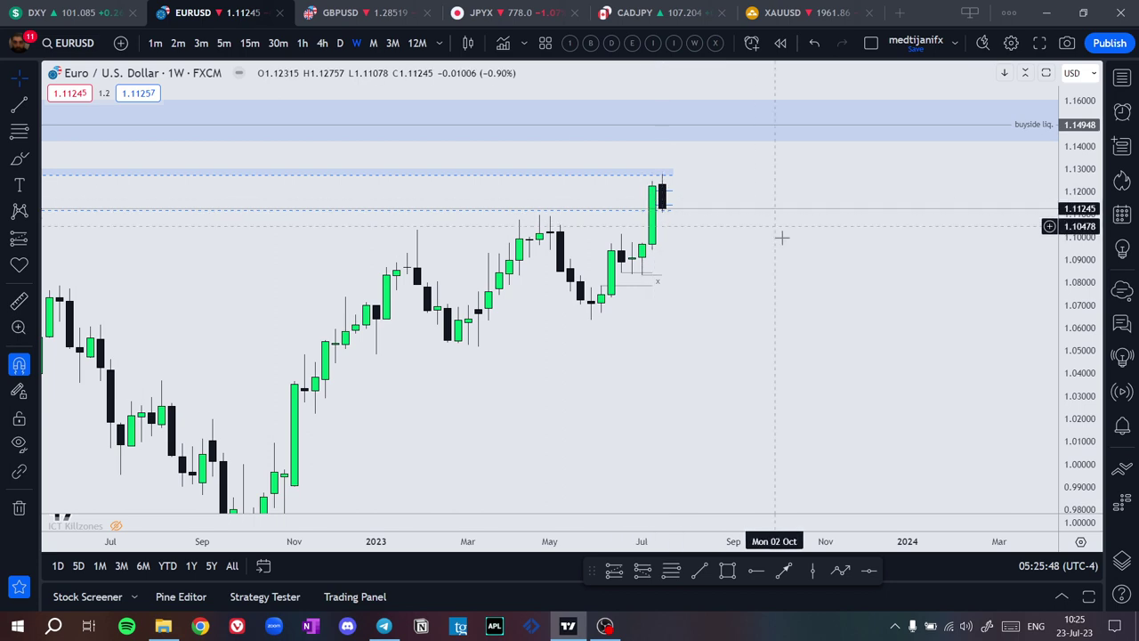
drag(820, 259, 875, 364)
scroll(722, 336, up, 5)
drag(639, 322, 808, 331)
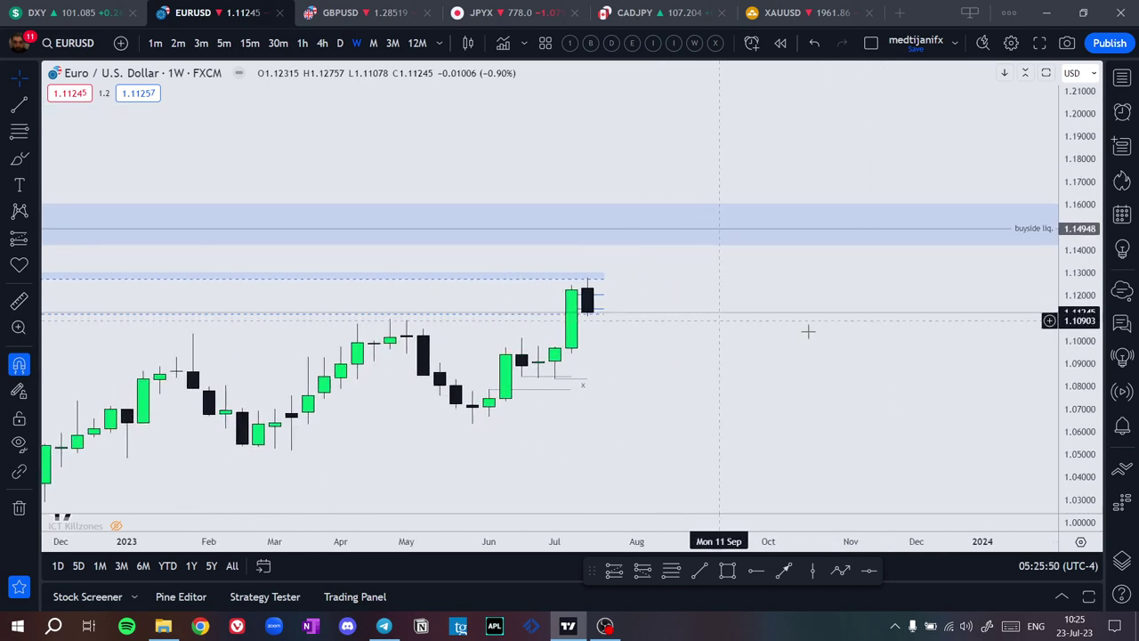
Draw a Fibonacci retracement from the 3 July weekly low up to the upper dashed level, and delete it after checking its levels
drag(1075, 445, 1073, 318)
drag(690, 380, 687, 257)
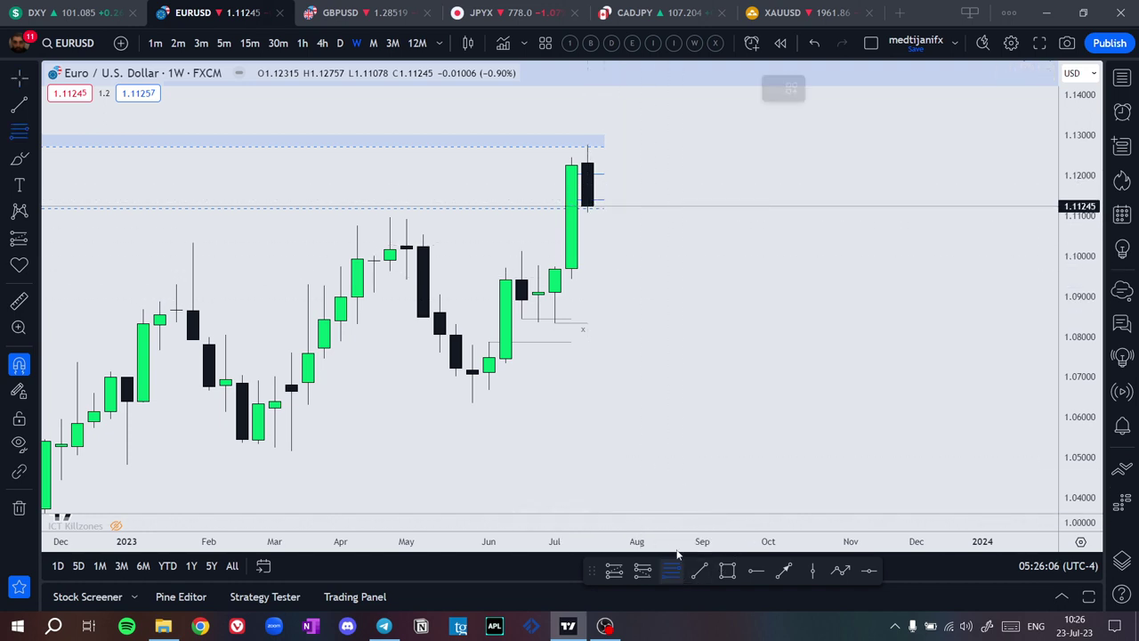
click(555, 322)
click(769, 146)
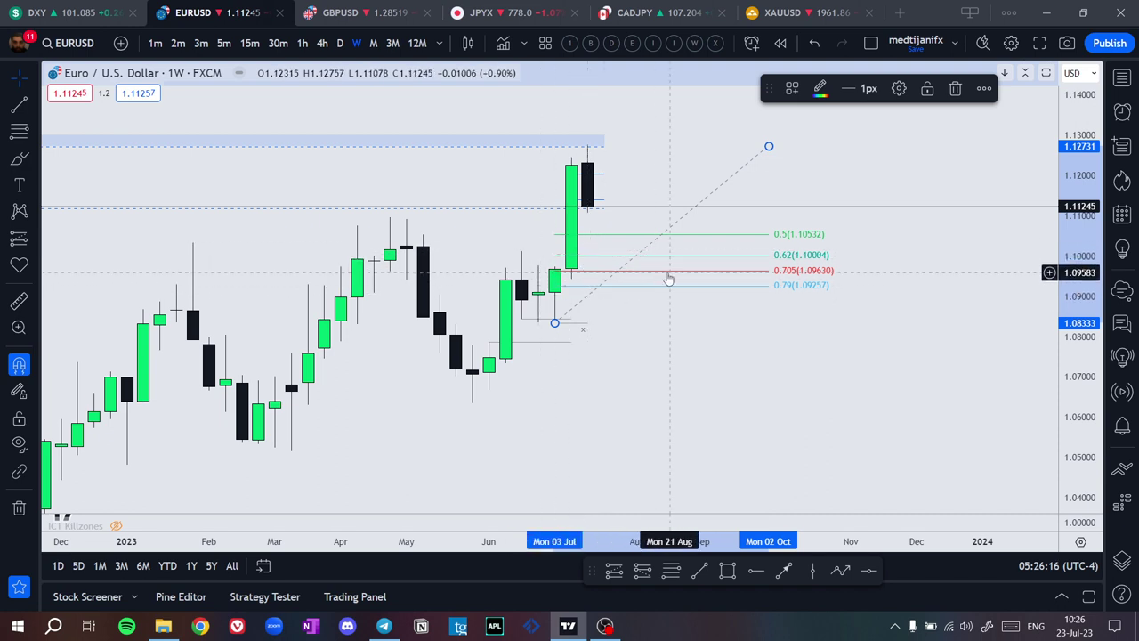
key(Delete)
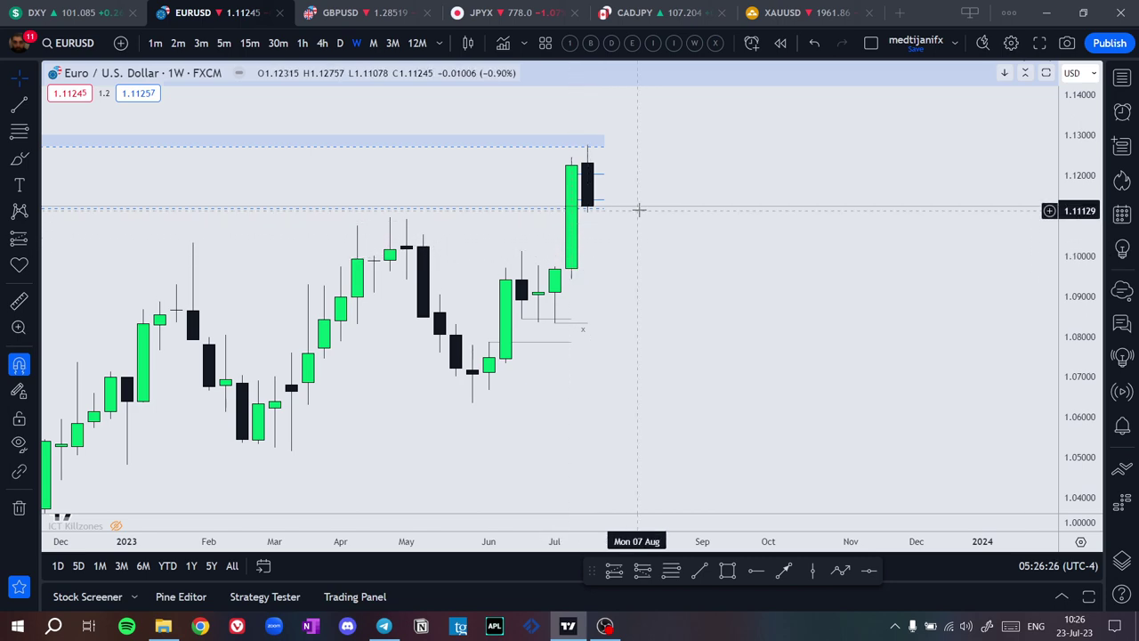
Switch the EURUSD chart to the daily timeframe
drag(639, 210, 696, 235)
click(340, 47)
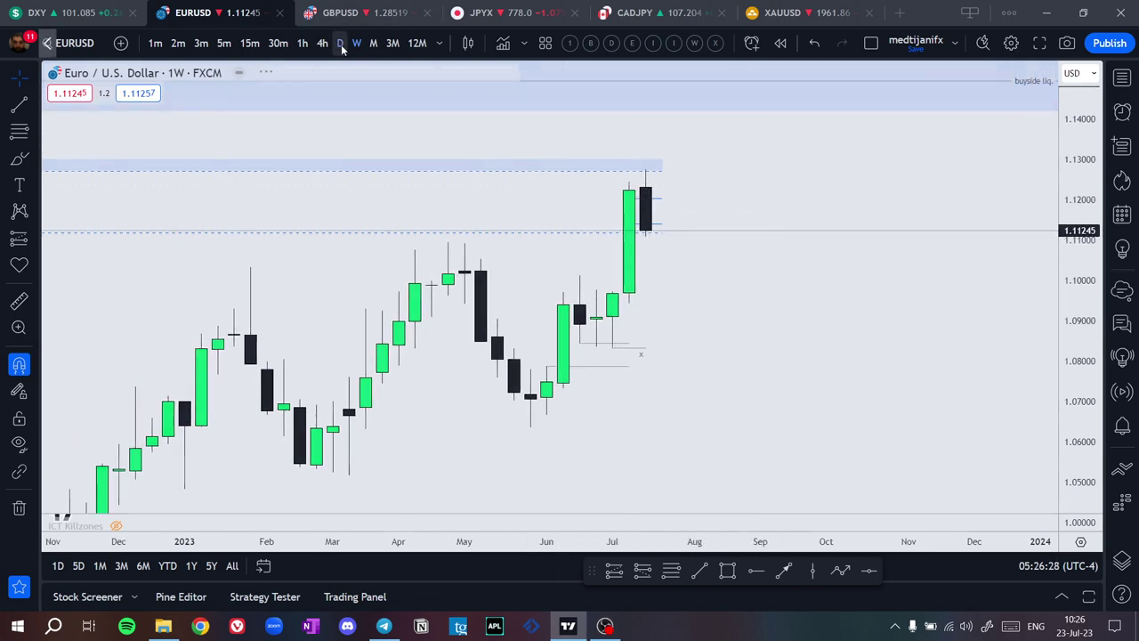
click(340, 45)
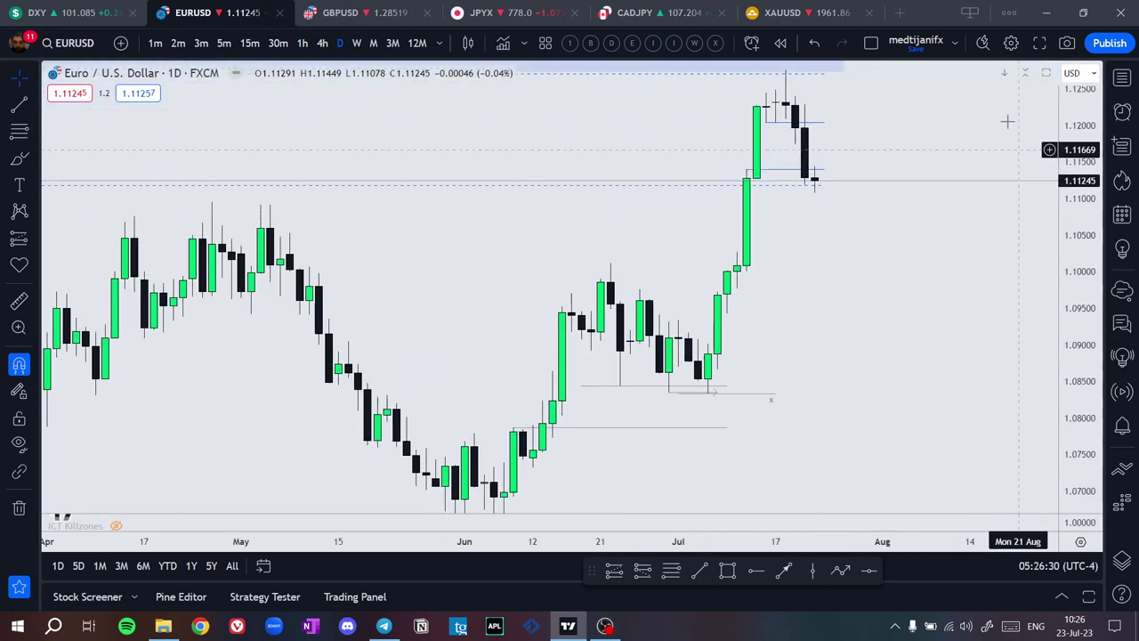
Examine the mid-July daily candles between the narrow blue zone and the two short solid blue levels
scroll(813, 452, up, 4)
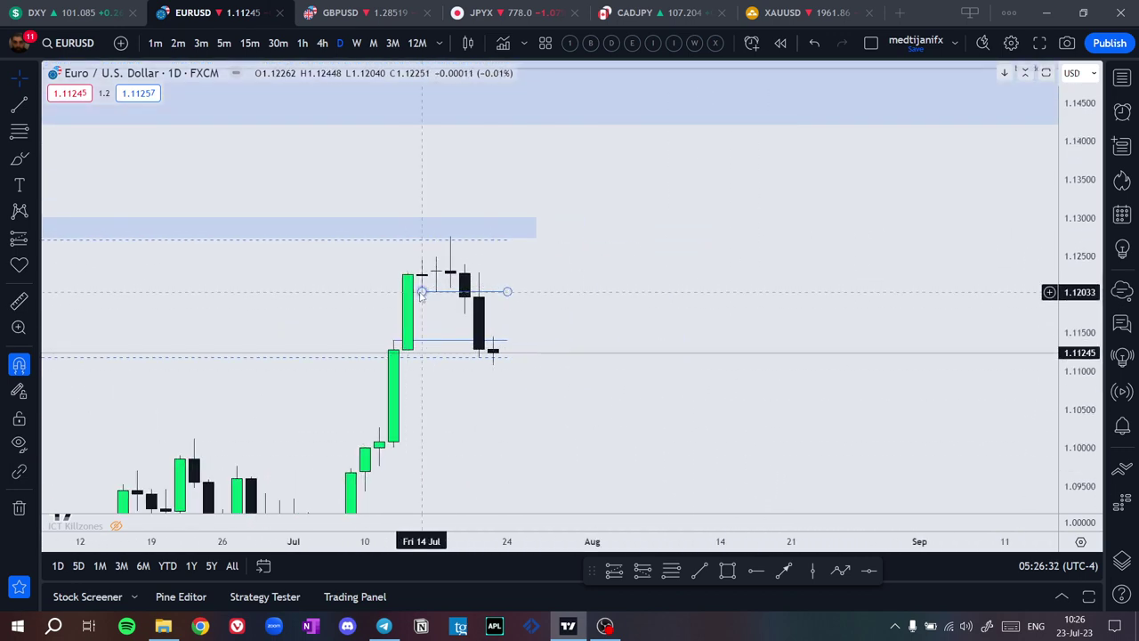
drag(425, 300, 621, 192)
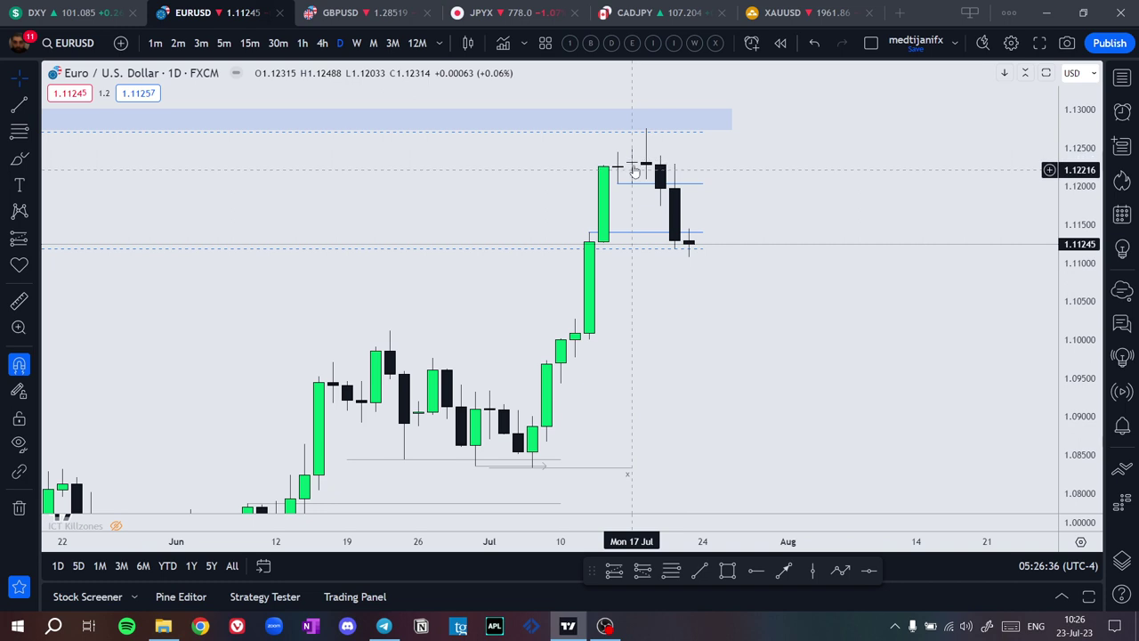
drag(1080, 338, 1071, 195)
drag(916, 176, 917, 297)
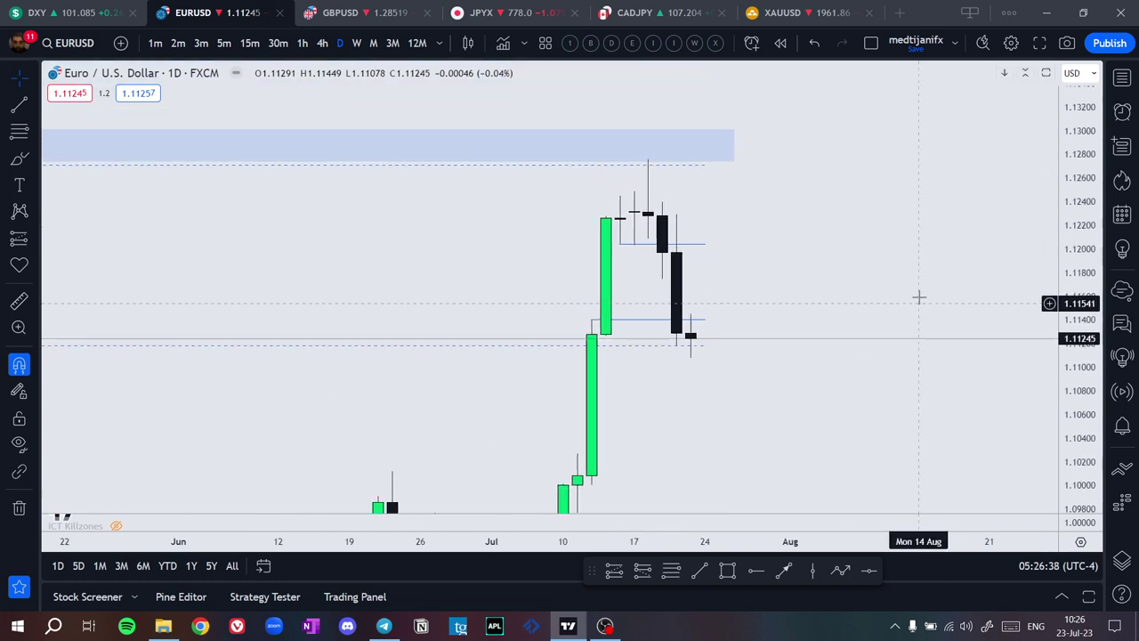
scroll(889, 289, up, 4)
drag(780, 261, 952, 194)
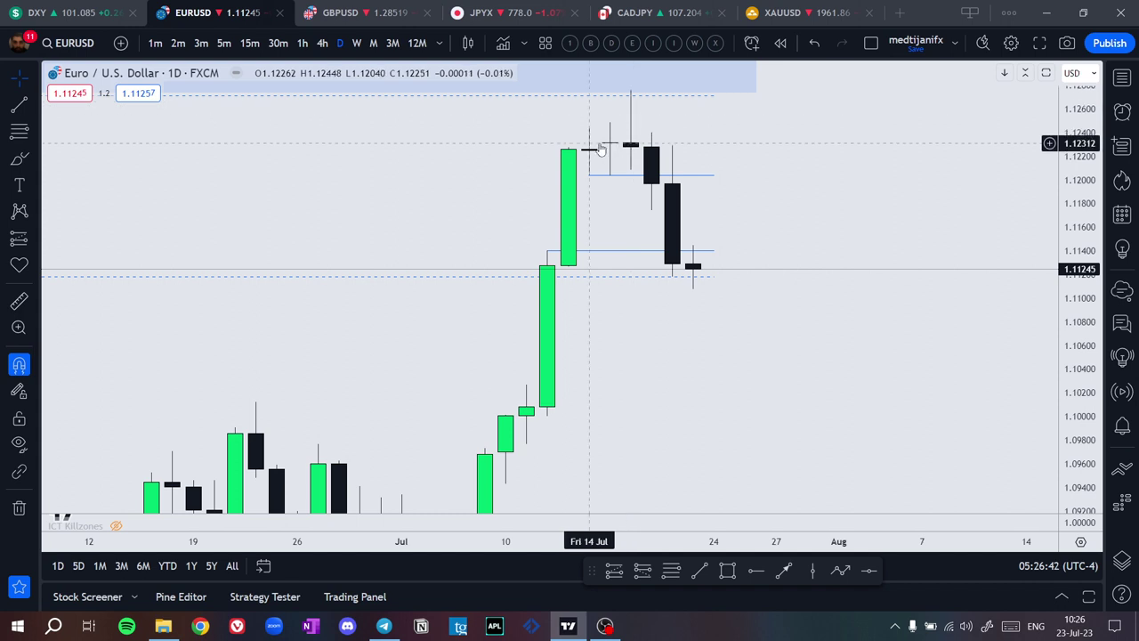
drag(764, 153, 766, 265)
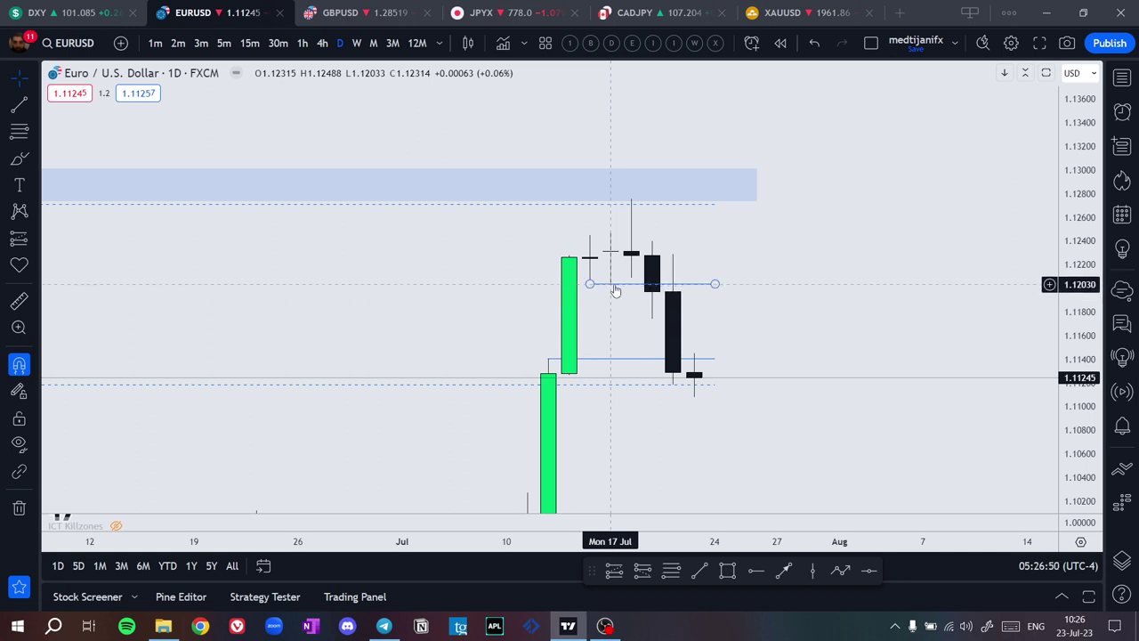
Compare the early 2022 daily sell-off between the two dashed levels with the July 2023 daily candles
scroll(842, 147, down, 8)
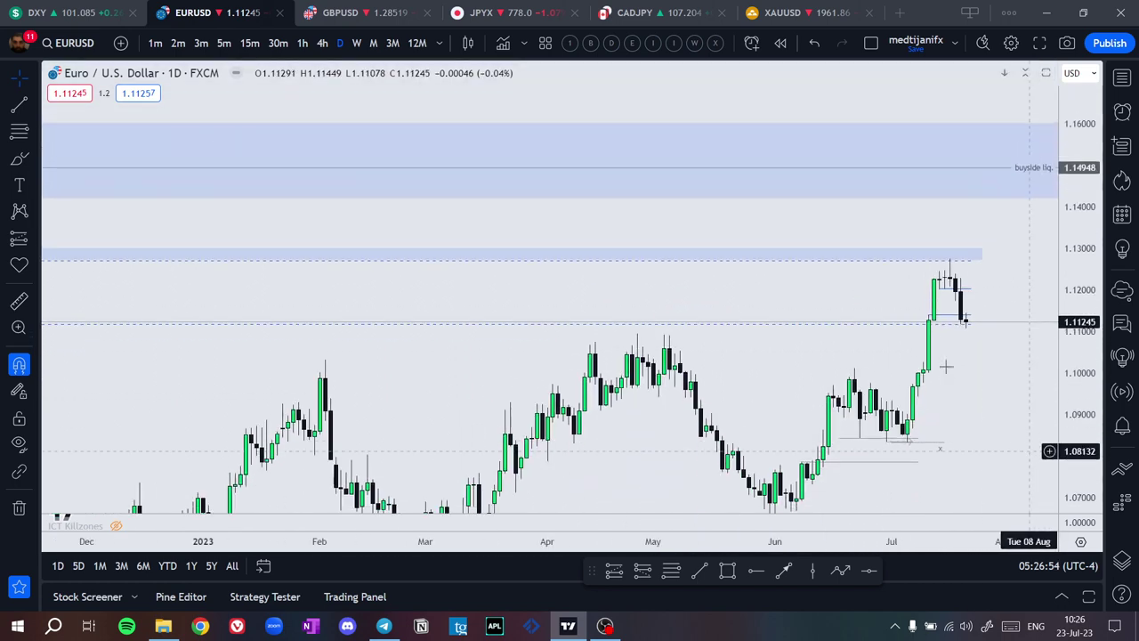
scroll(943, 365, down, 5)
scroll(414, 267, down, 6)
scroll(395, 276, up, 3)
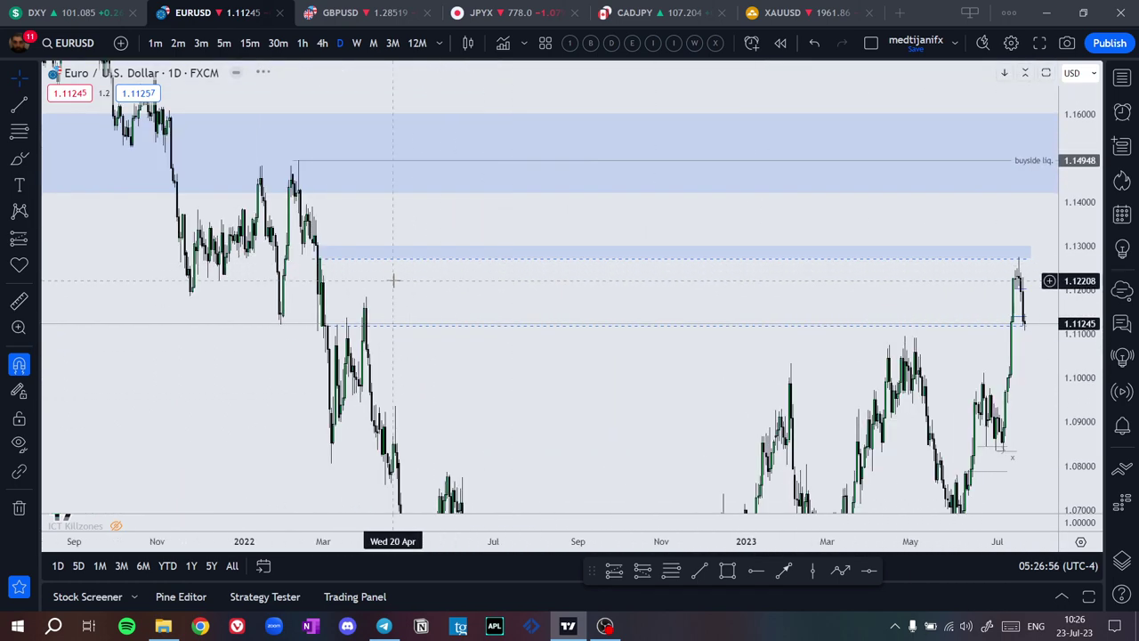
drag(401, 279, 798, 317)
scroll(661, 310, up, 6)
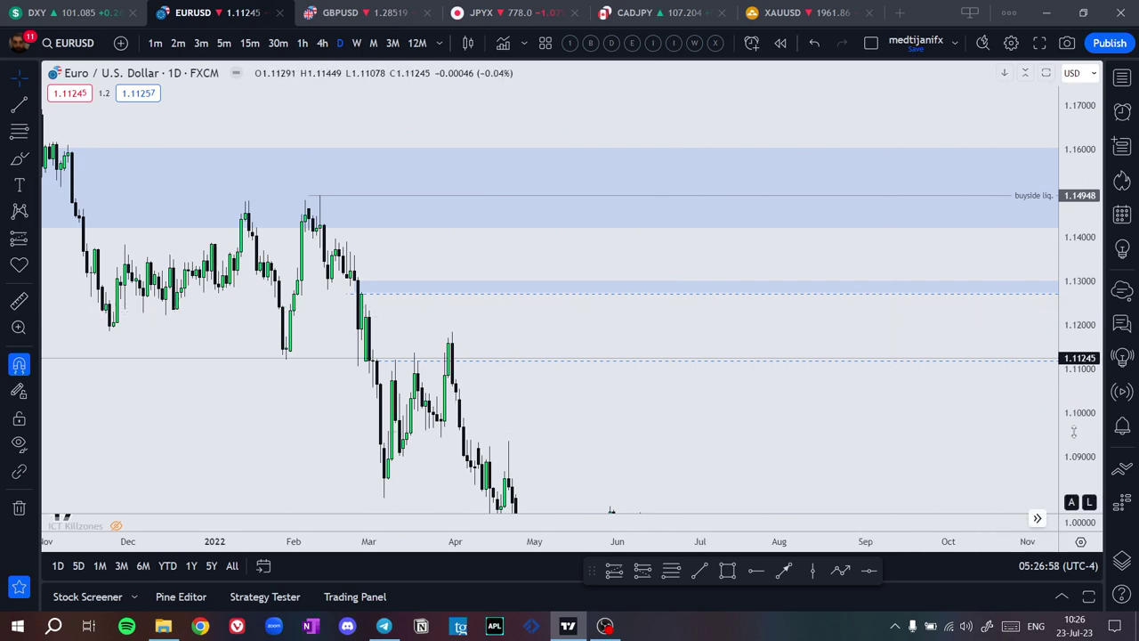
drag(1073, 431, 1073, 147)
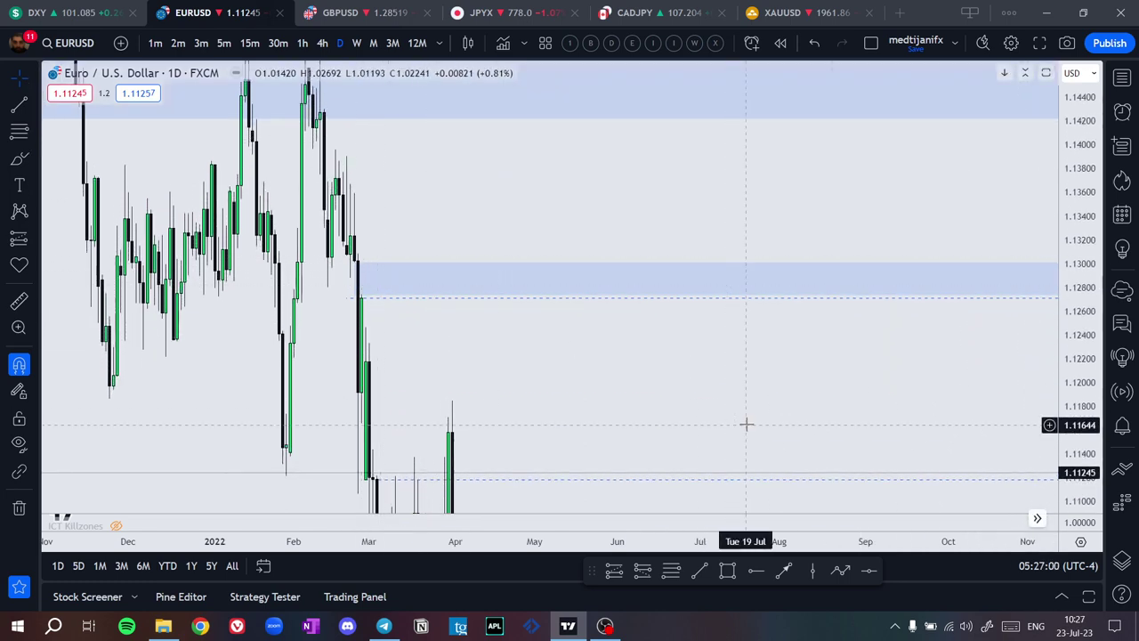
drag(749, 417, 39, 222)
drag(780, 225, 280, 285)
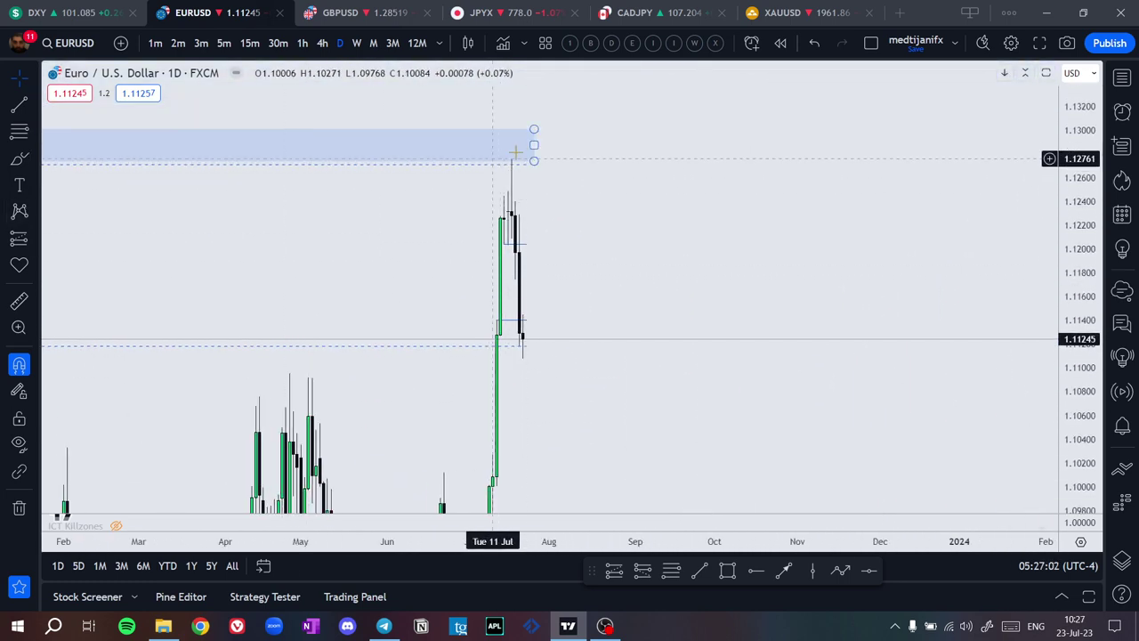
Examine the July daily rally from the marked lows and the pullback through the solid blue levels to the lower dashed level
drag(623, 251, 926, 193)
scroll(692, 185, up, 8)
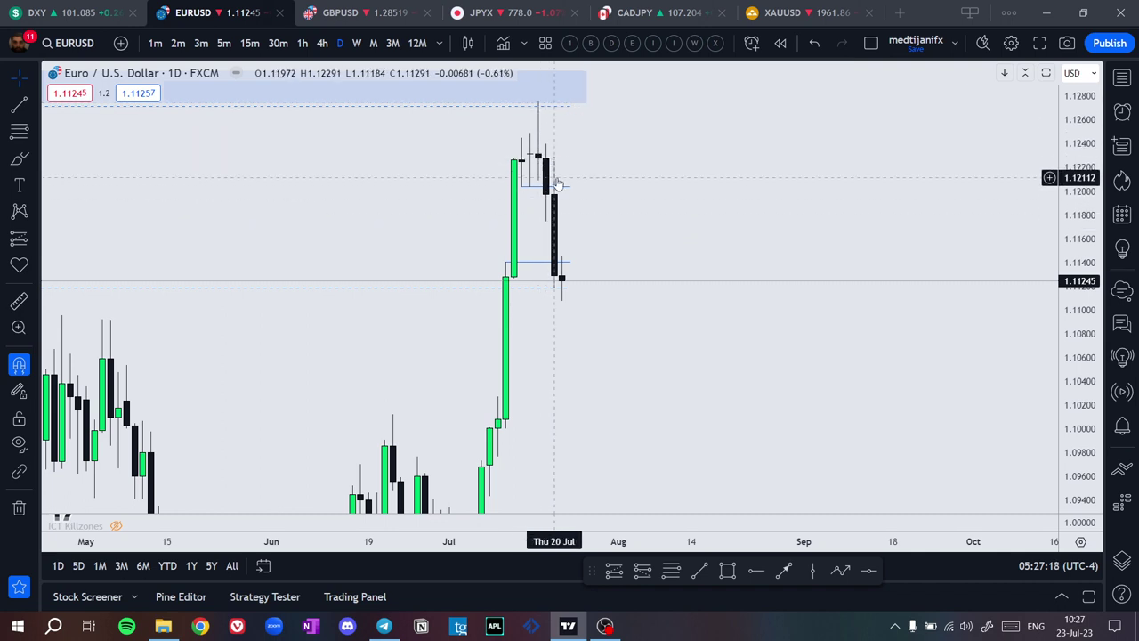
drag(658, 384, 990, 297)
scroll(1013, 240, up, 6)
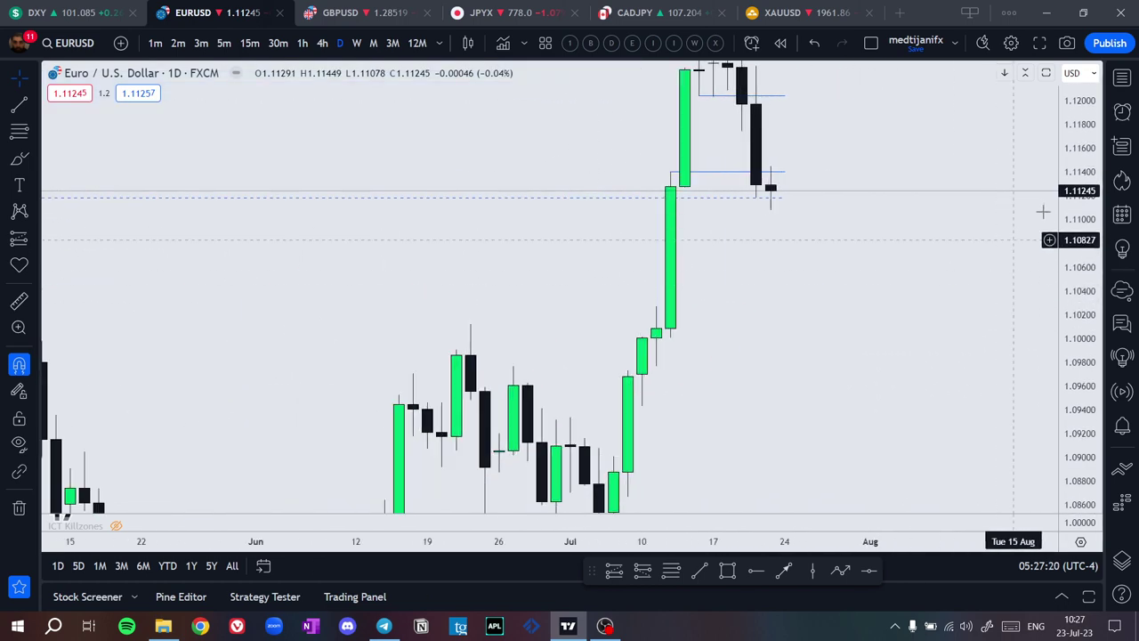
drag(1079, 224, 1080, 352)
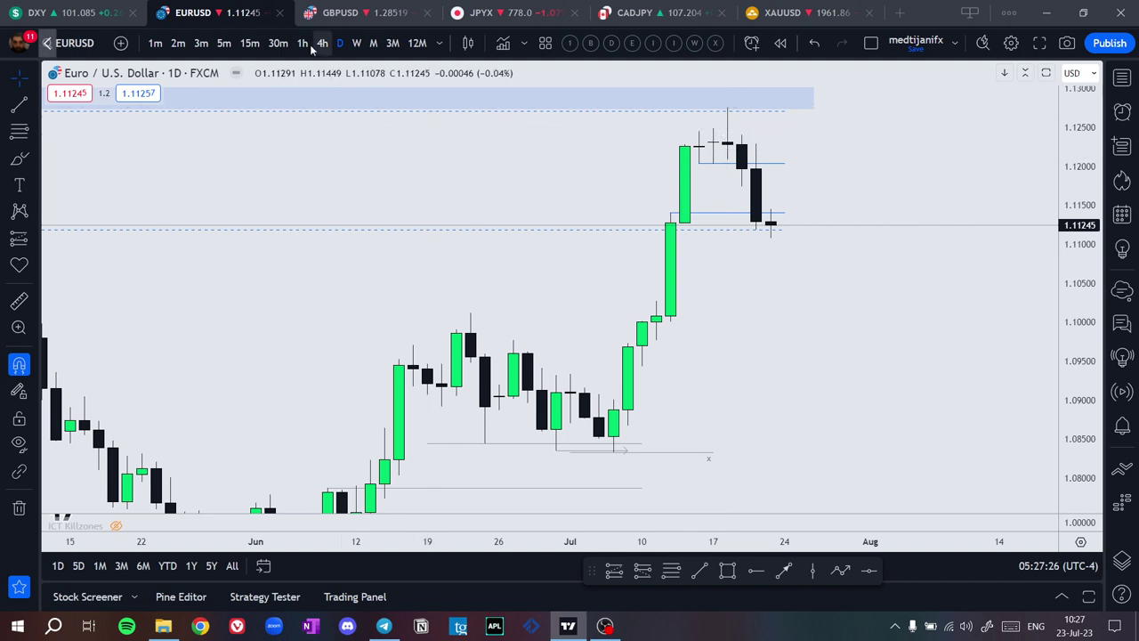
drag(1074, 312, 1074, 258)
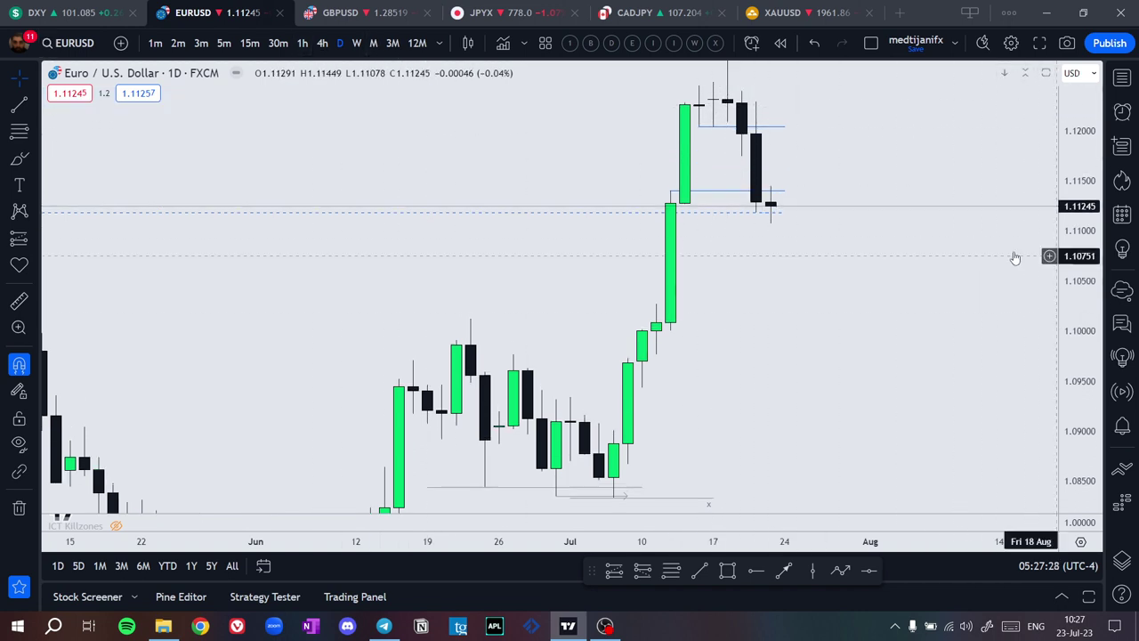
drag(937, 301, 870, 355)
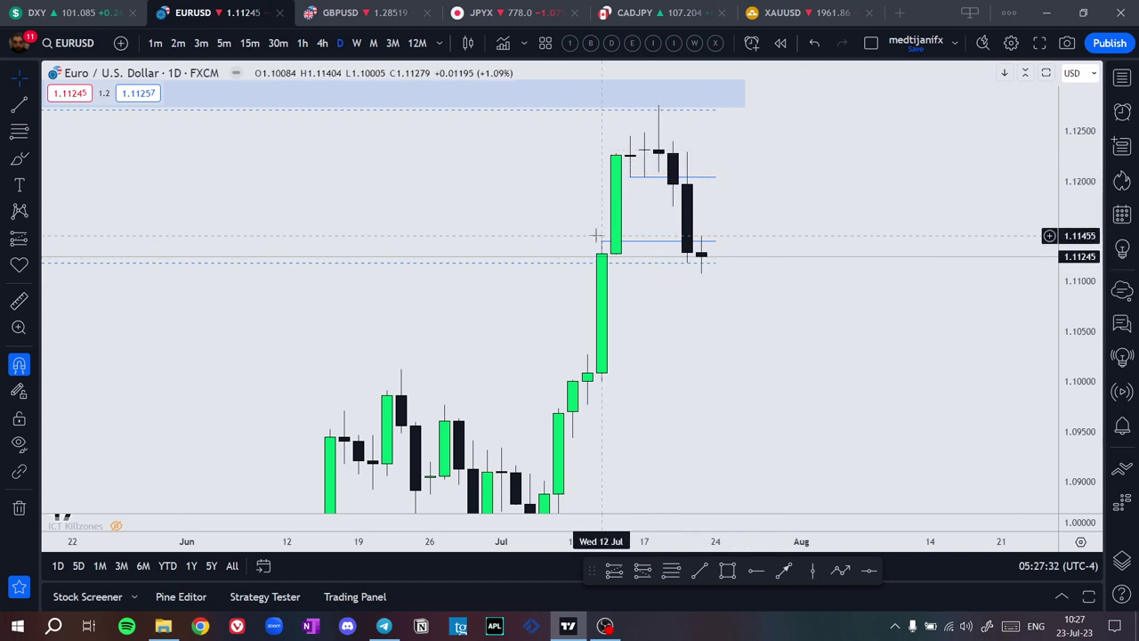
drag(596, 245, 580, 317)
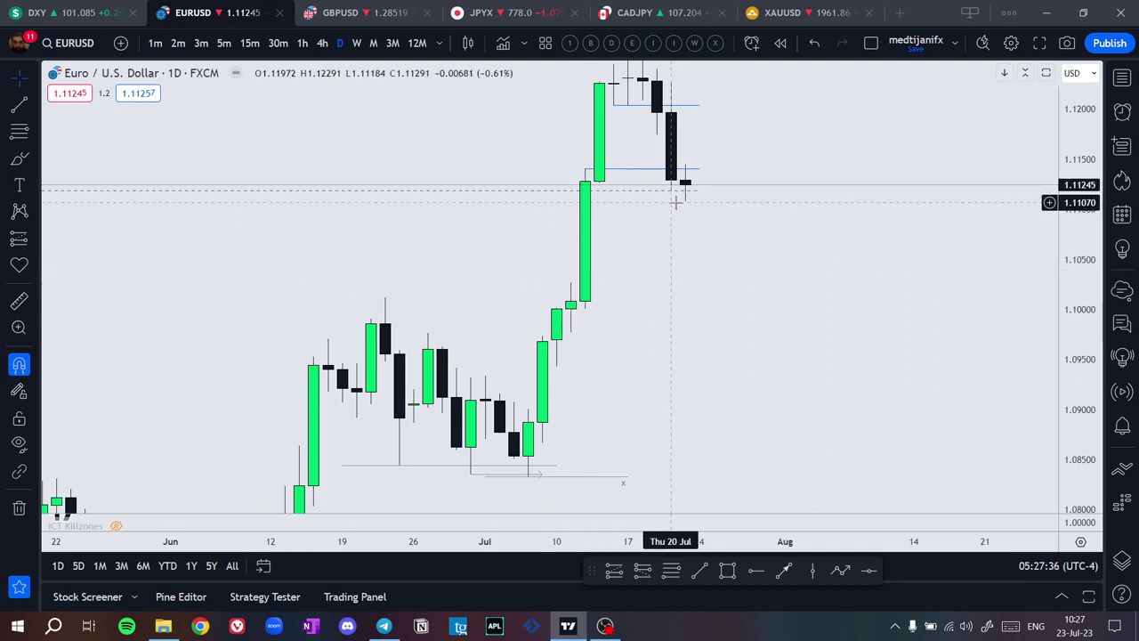
drag(657, 270, 698, 305)
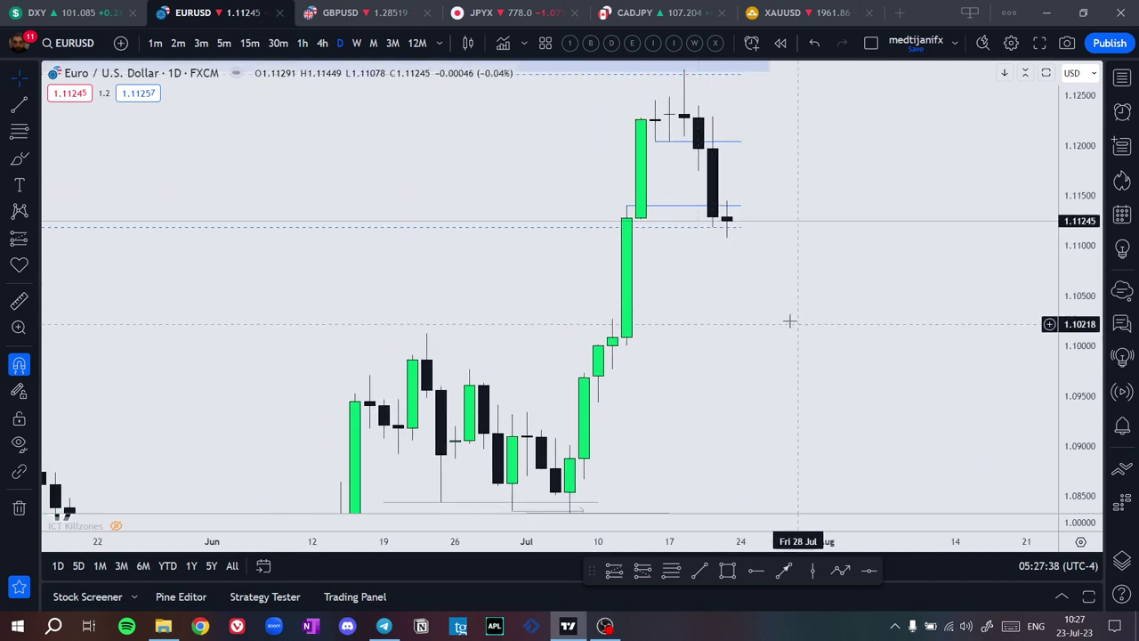
drag(788, 322, 733, 238)
scroll(740, 219, down, 5)
drag(1079, 185, 1072, 267)
drag(943, 244, 870, 346)
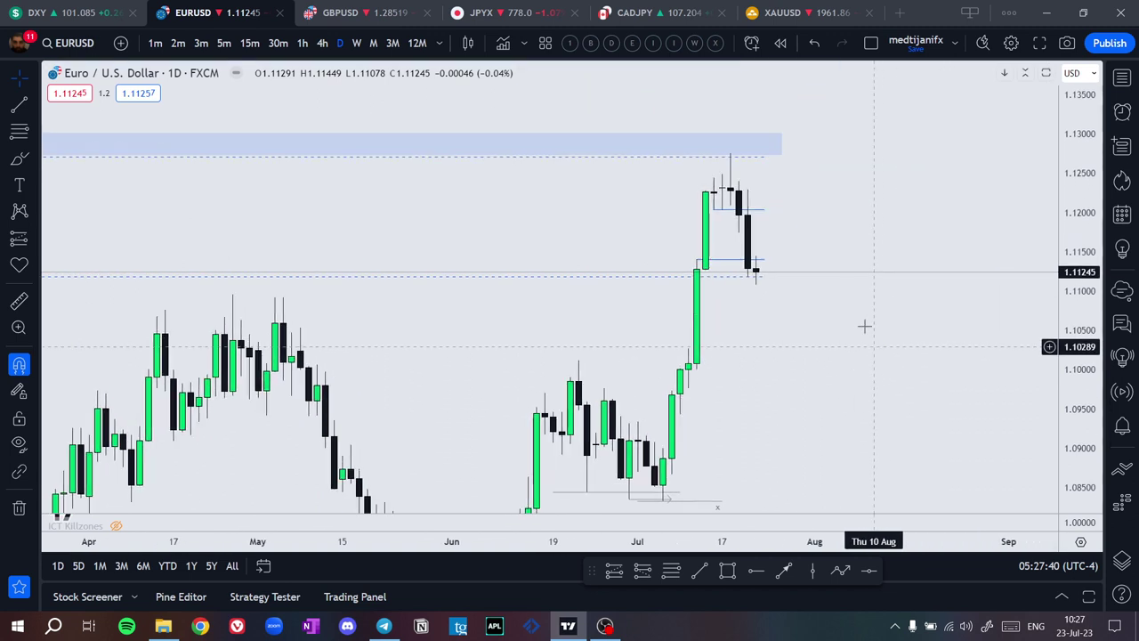
Draw a rising trend line above the highs from about 1.1247 at 13 July to about 1.1290 at 18 July
scroll(603, 165, up, 2)
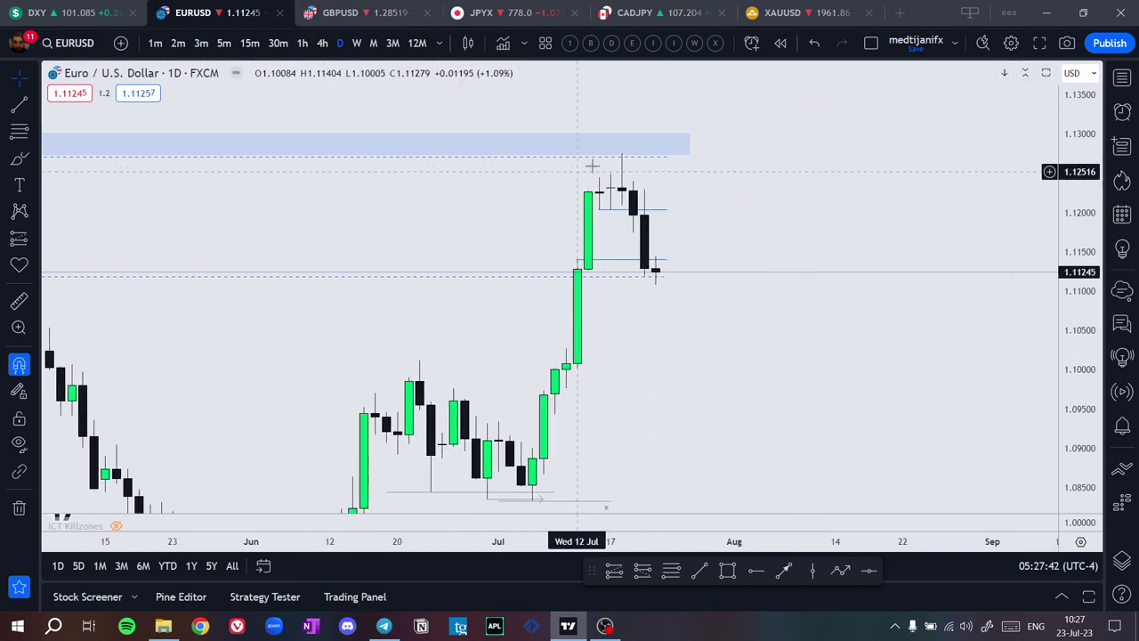
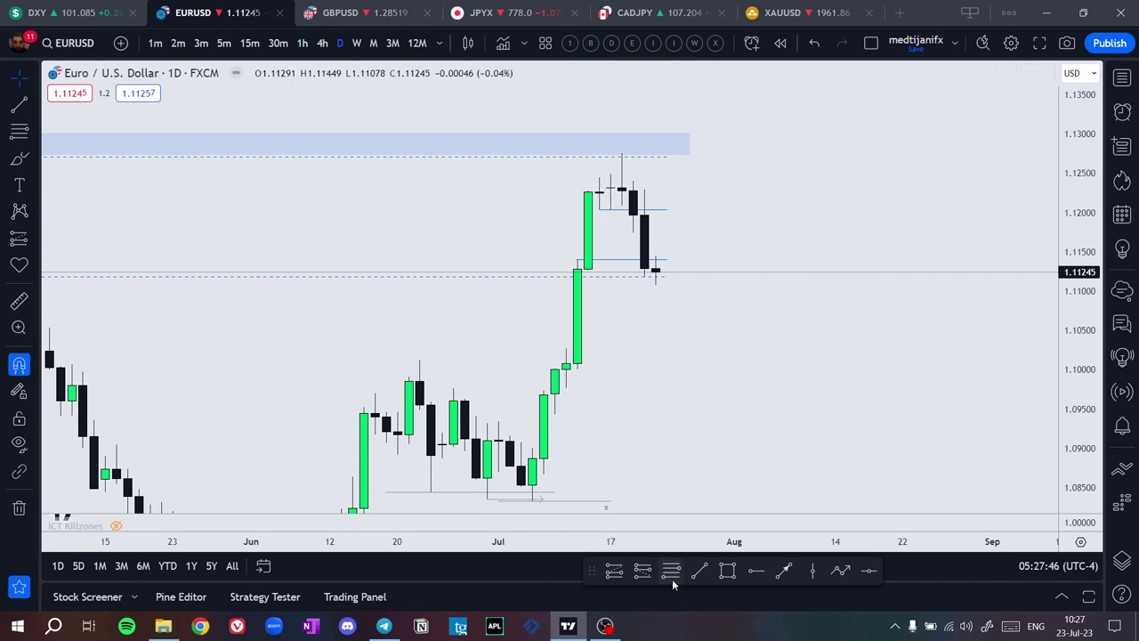
click(588, 175)
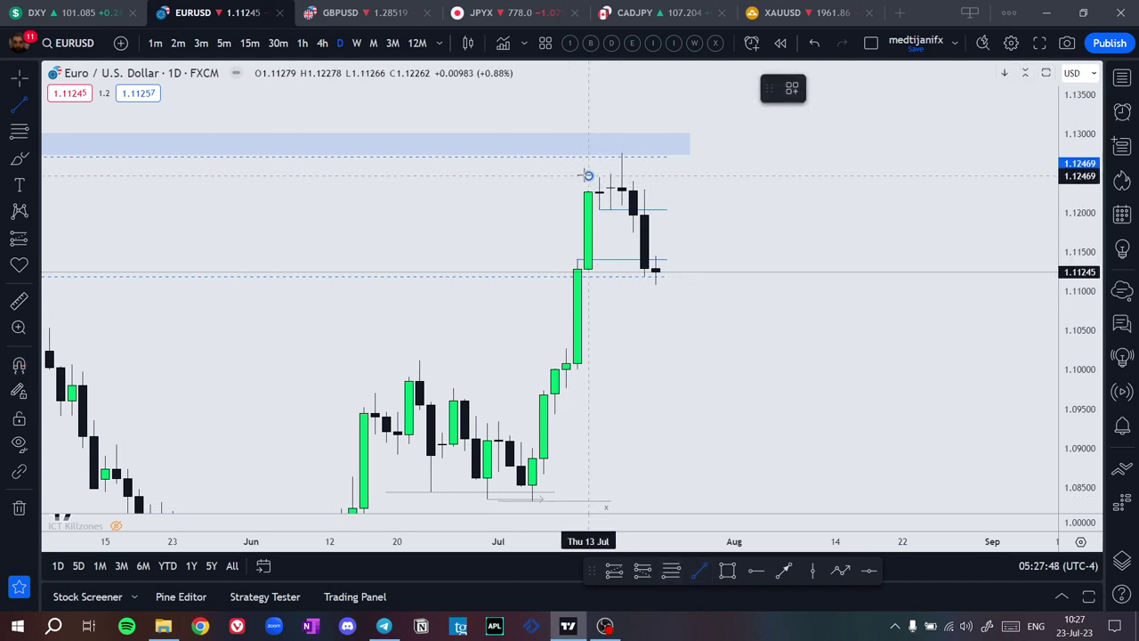
click(621, 142)
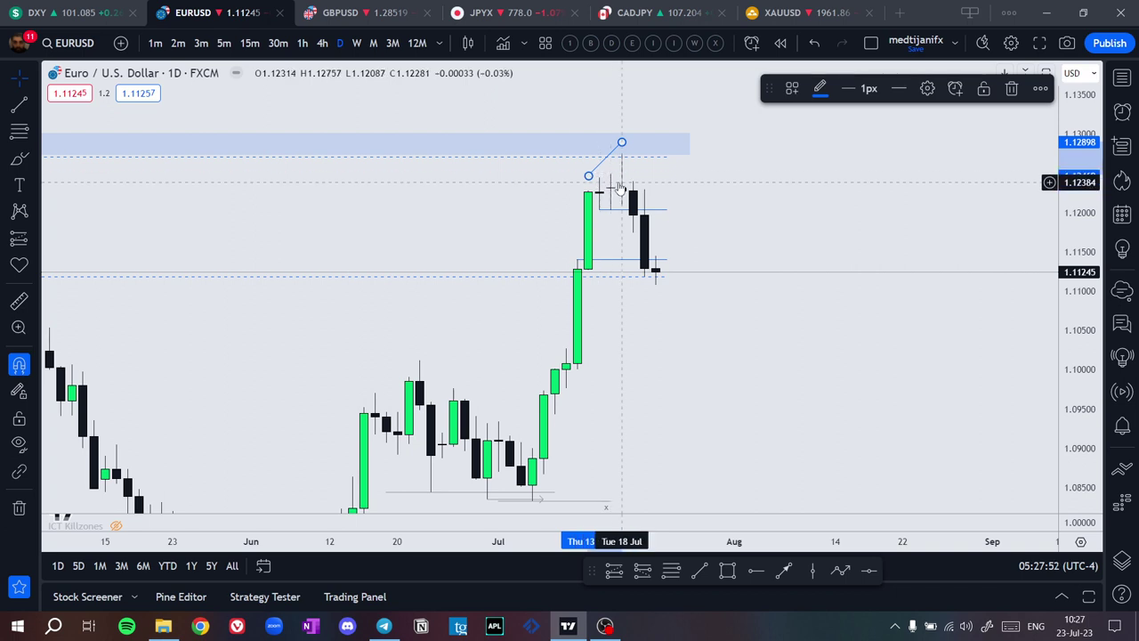
On the Dollar Index daily chart, draw a short rising trend line beneath the mid-July lows, starting at 14 July
click(36, 12)
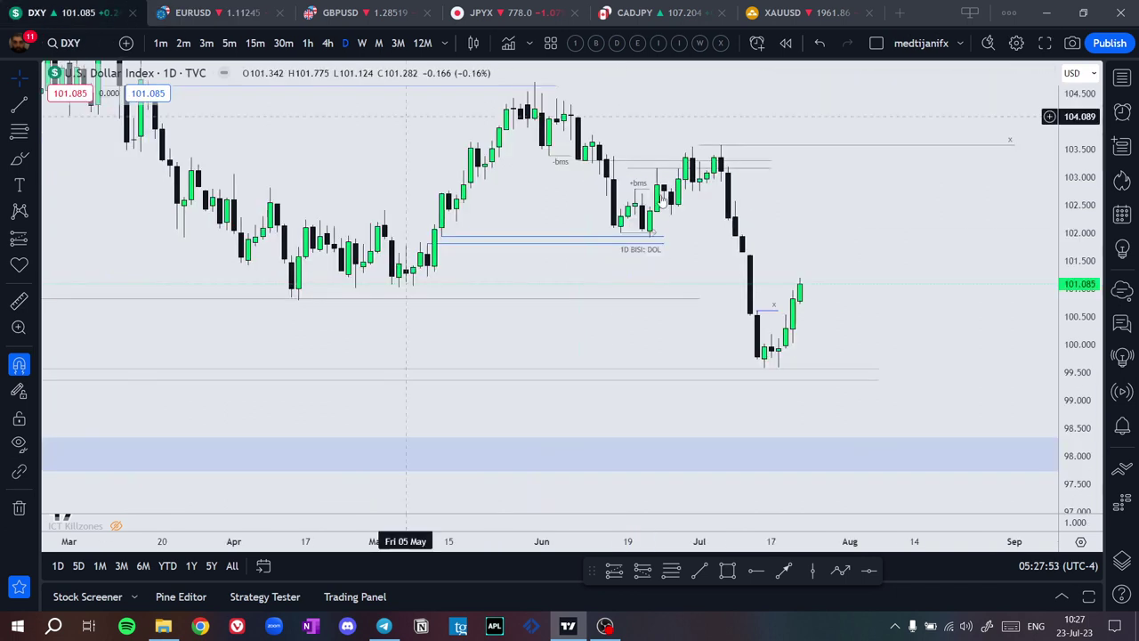
scroll(966, 305, up, 5)
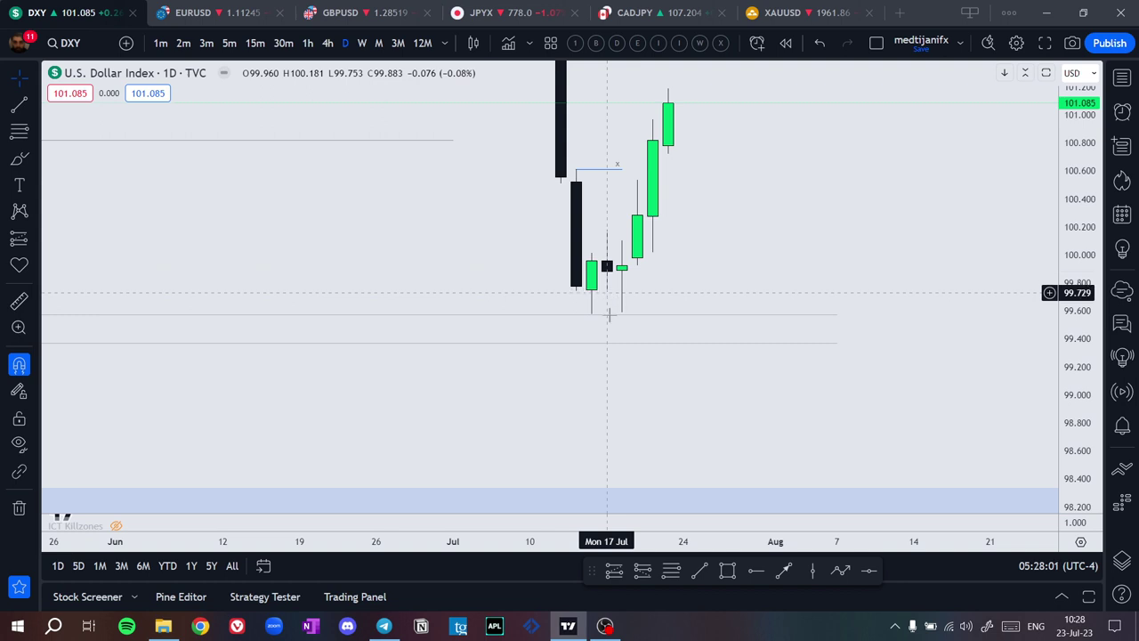
key(alt+t)
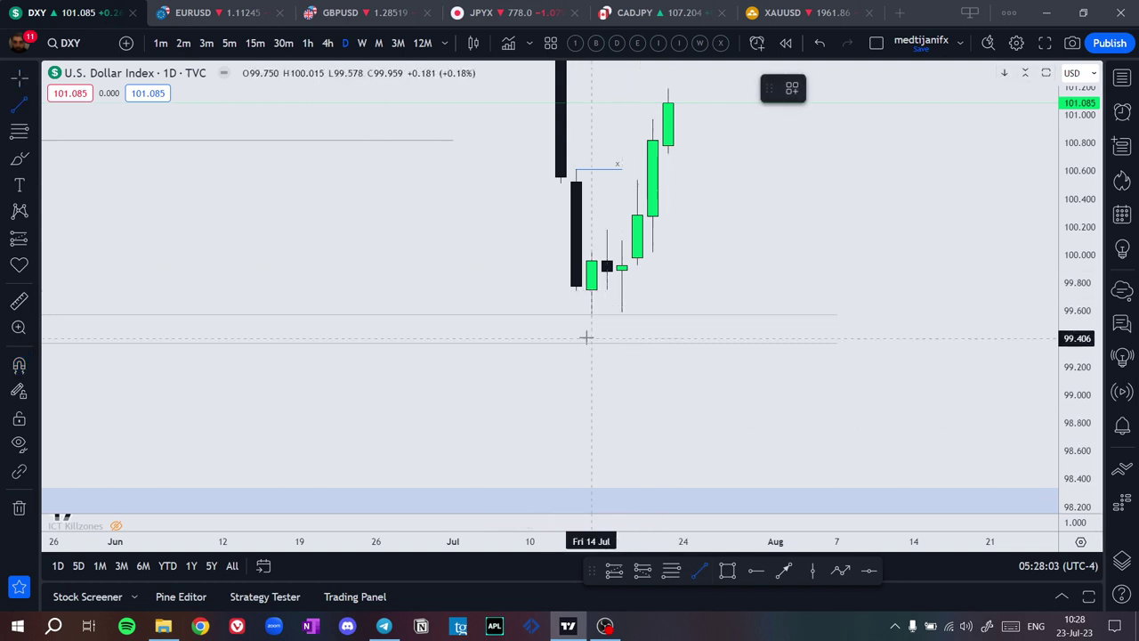
click(591, 321)
click(635, 312)
click(614, 331)
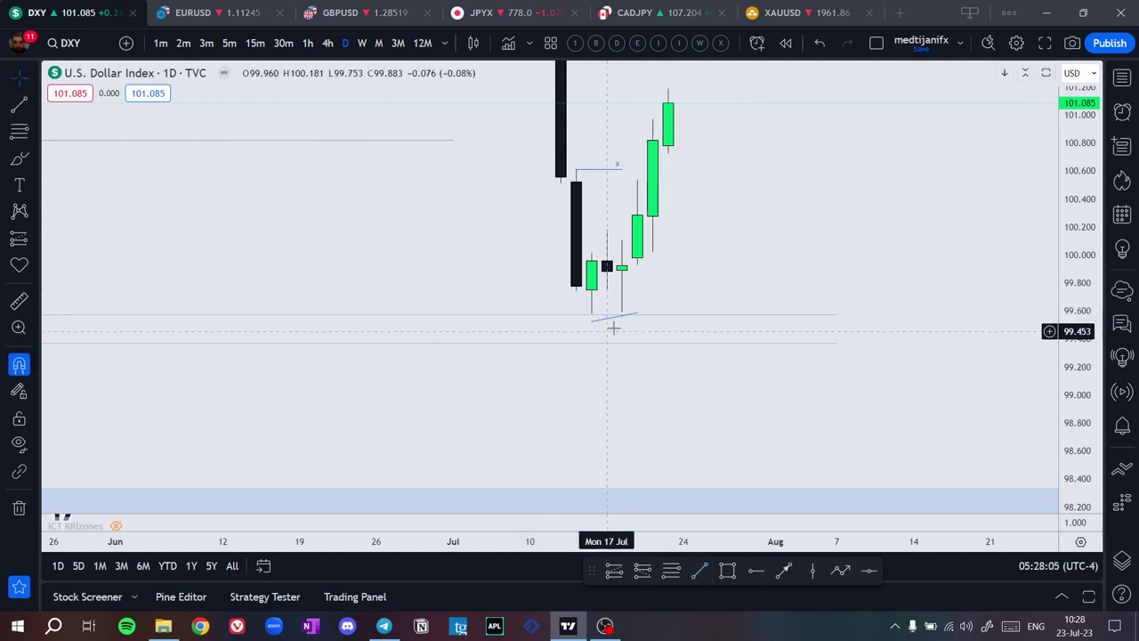
click(606, 320)
Examine the Dollar Index daily rebound from the mid-July lows against the June and early-July swing levels above it
drag(693, 272, 677, 442)
scroll(738, 164, down, 5)
double_click(1087, 173)
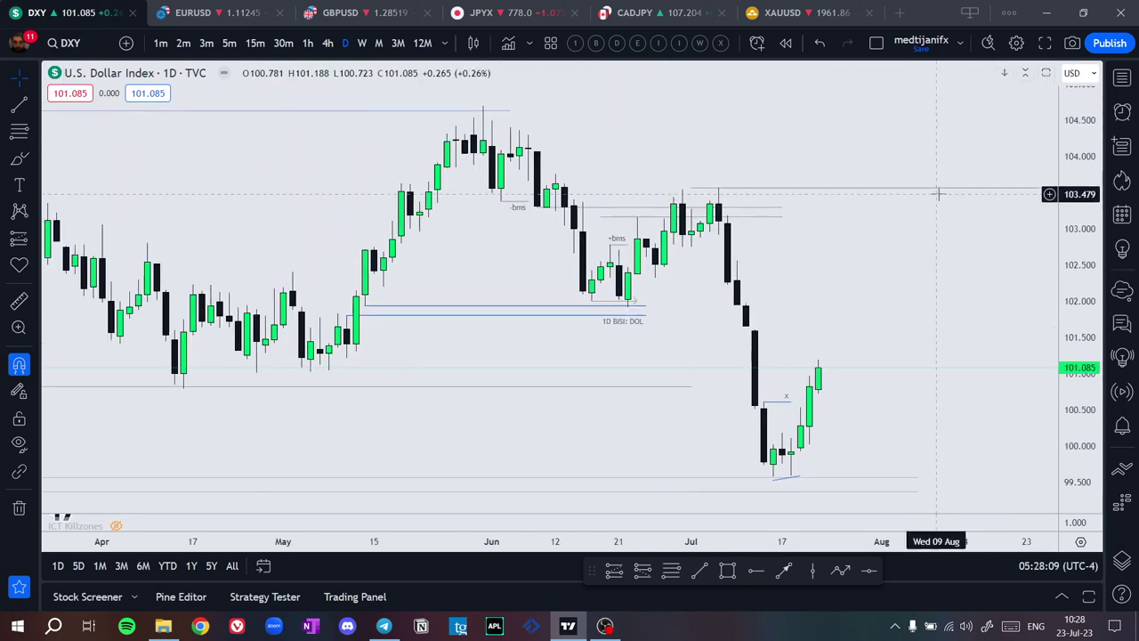
scroll(879, 229, down, 2)
drag(907, 338, 591, 331)
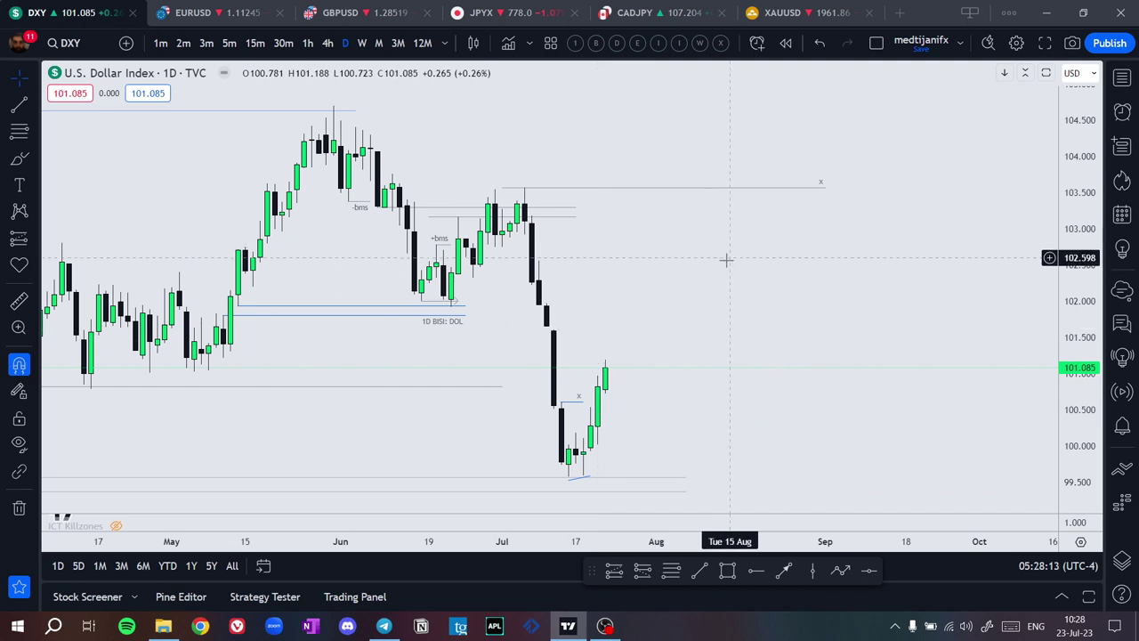
drag(825, 189, 694, 187)
drag(754, 377, 912, 338)
scroll(932, 332, up, 4)
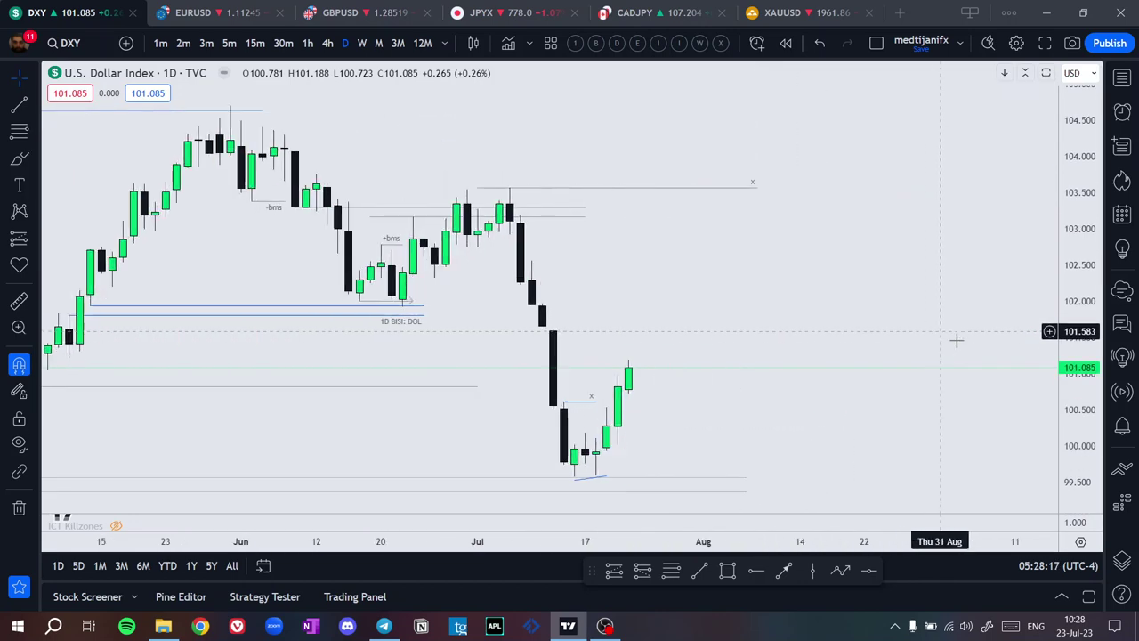
Draw a projected path beside the July rally, rising to about 100.3 and falling to about 99.5 beneath the mid-July lows
drag(808, 252, 801, 157)
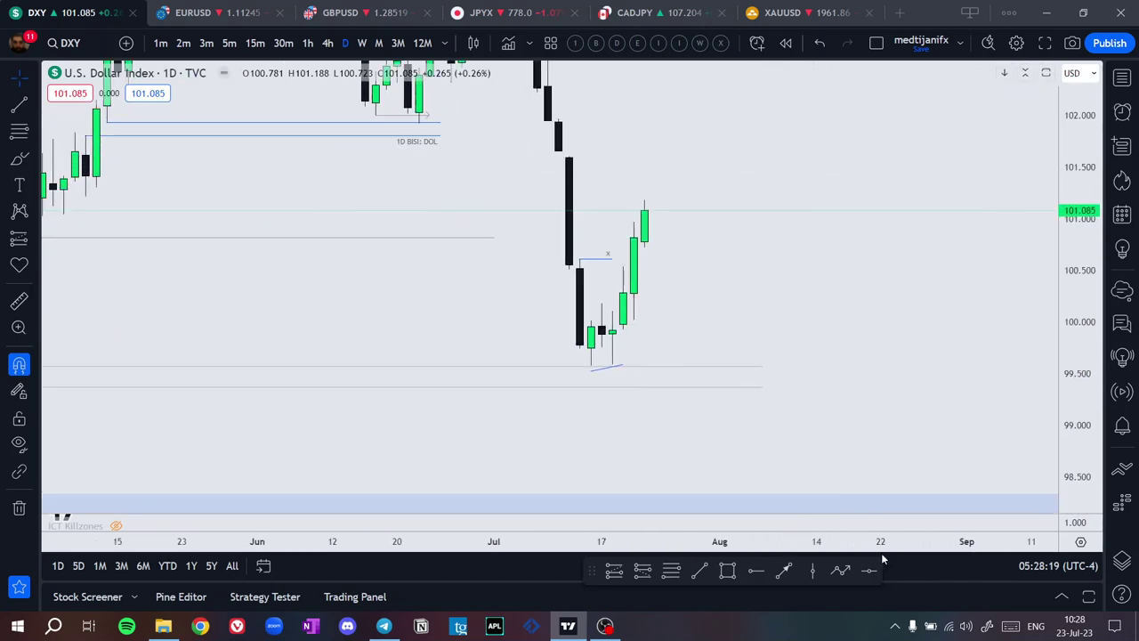
click(839, 571)
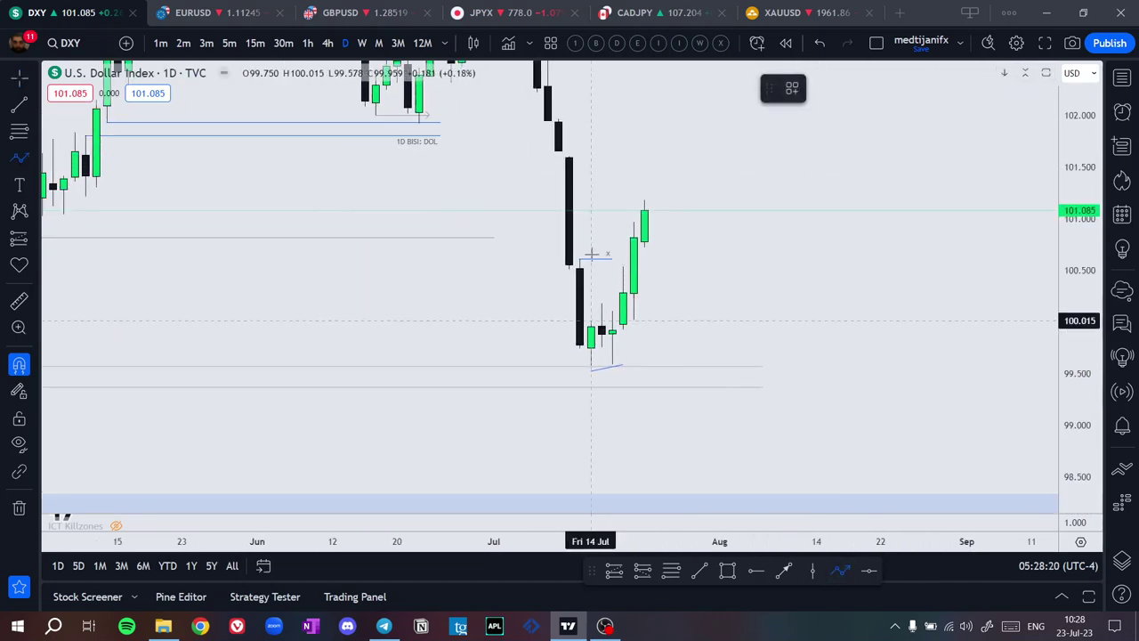
click(635, 335)
click(655, 293)
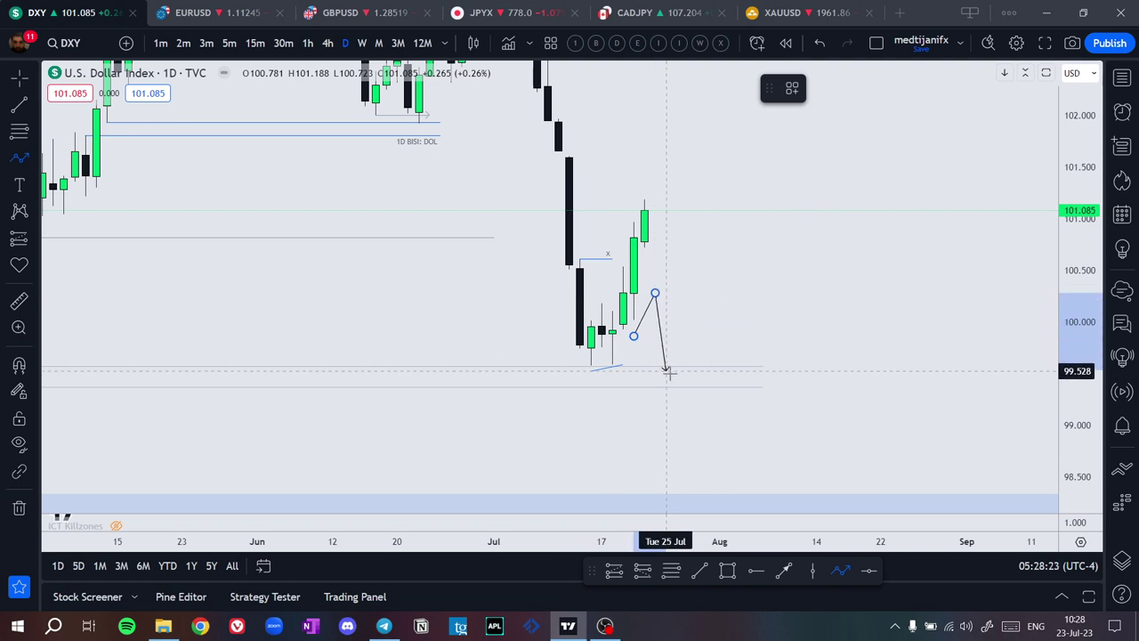
click(676, 375)
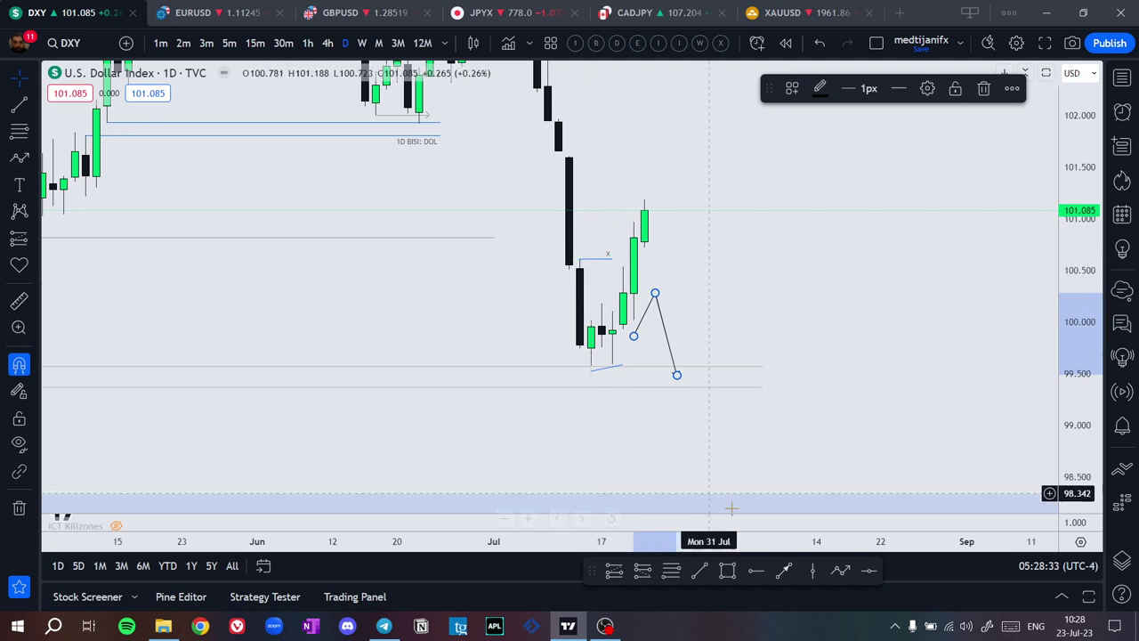
Draw a Fibonacci retracement from 100.610 at 13 July to the 99.578 low, and undo both it and the projected path
click(671, 570)
click(580, 259)
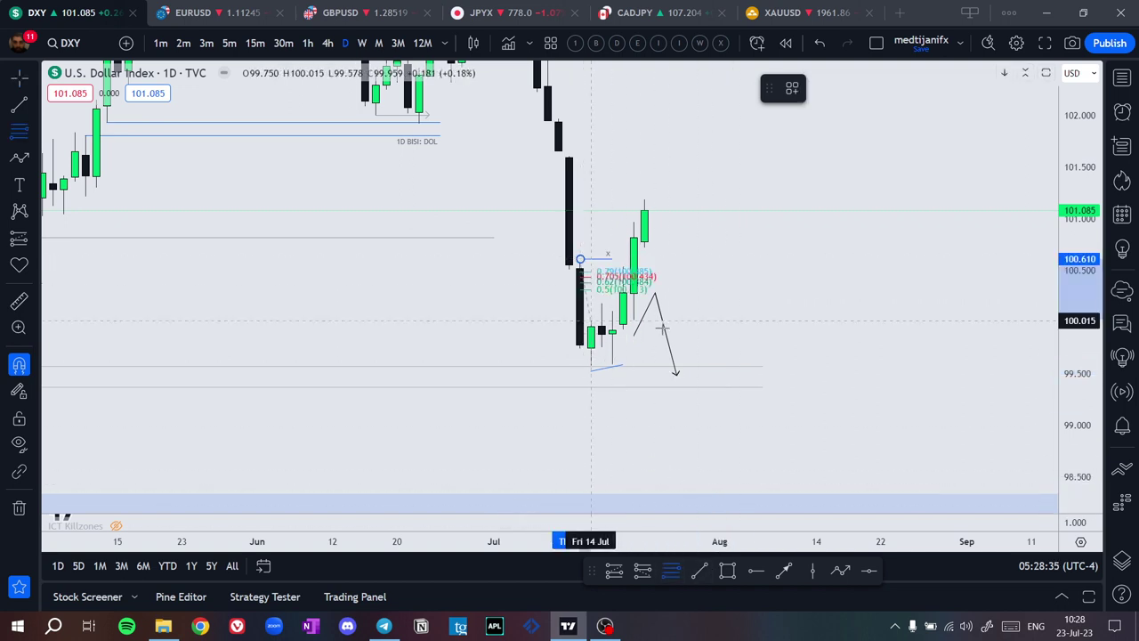
click(699, 365)
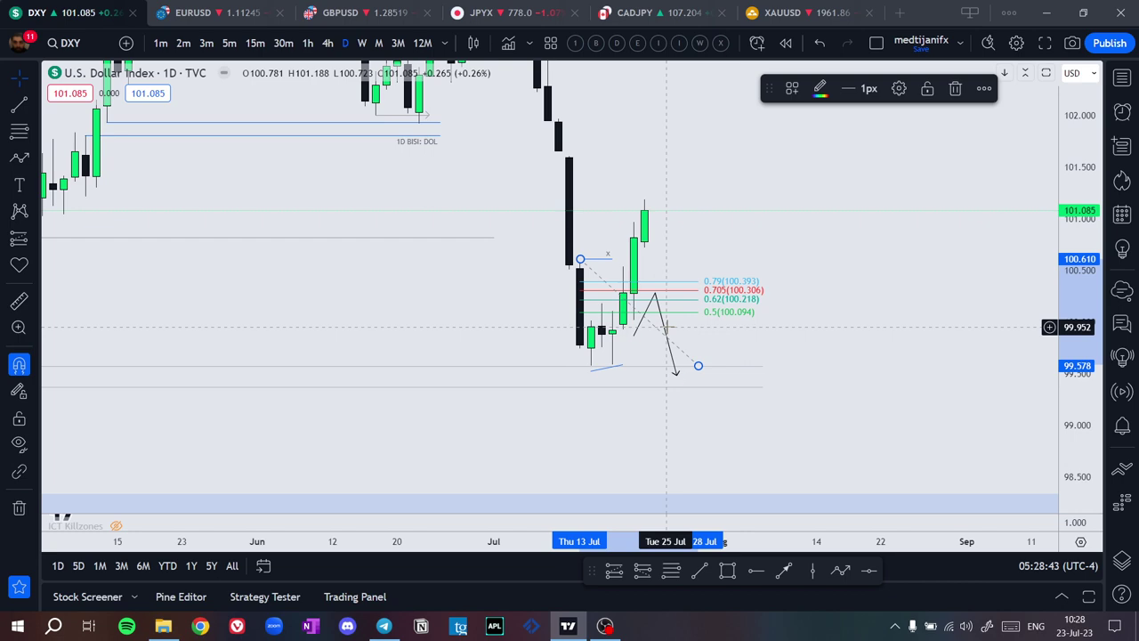
key(ctrl+z)
key(ctrl+z)
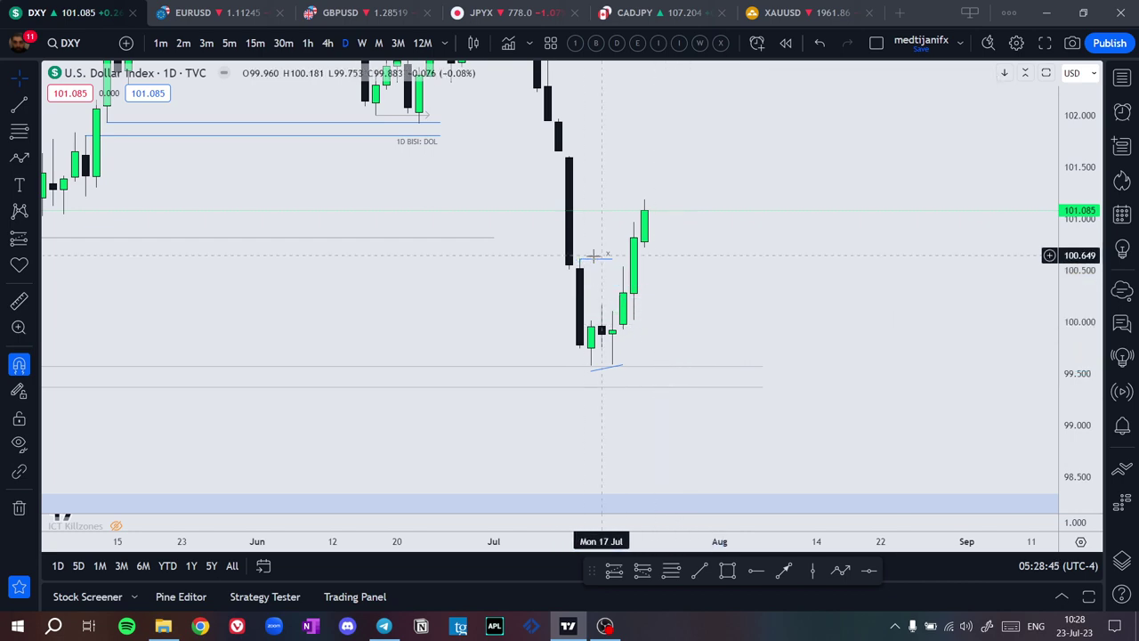
Draw a Fibonacci retracement from the 6 July high at 103.572 to 99.541, extended to 13 September
scroll(968, 256, down, 5)
drag(1071, 192, 1071, 317)
drag(919, 283, 774, 364)
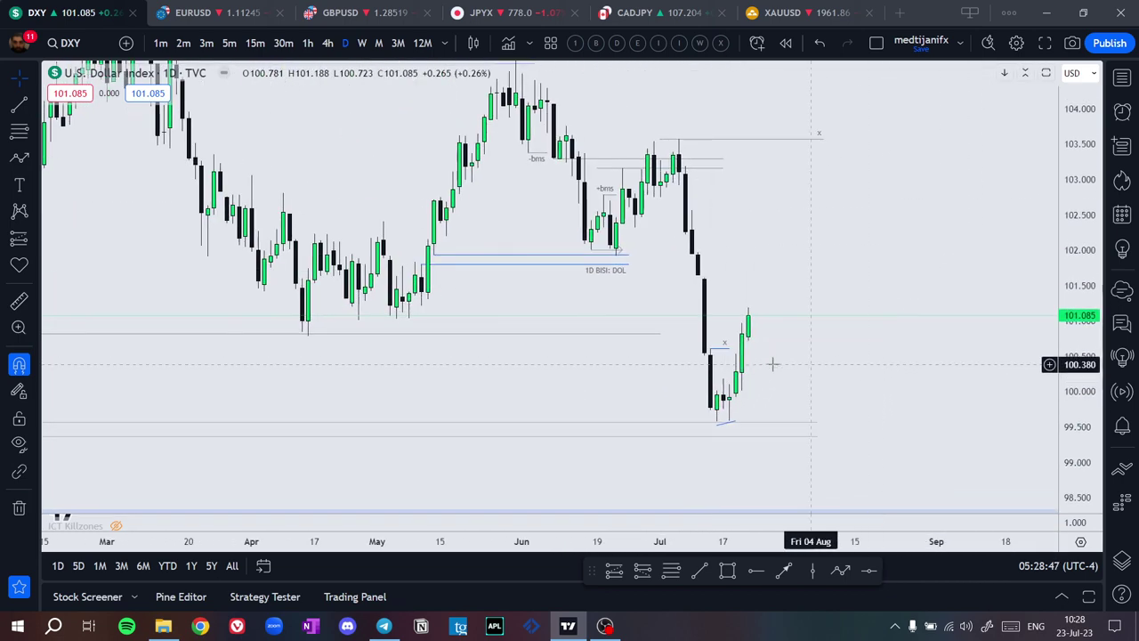
click(679, 139)
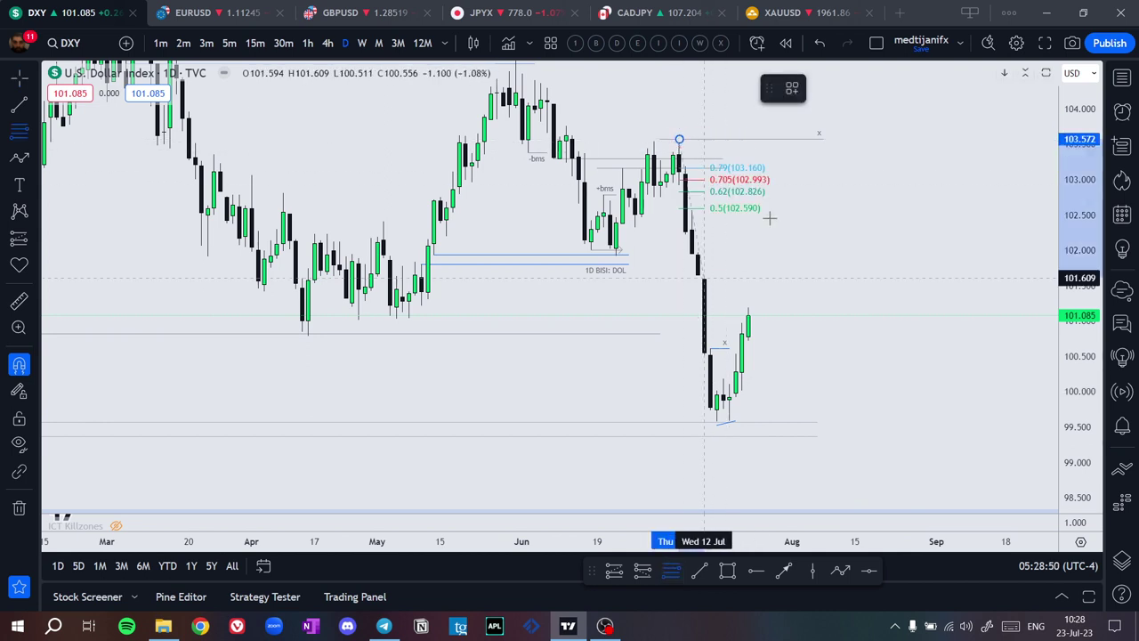
click(986, 424)
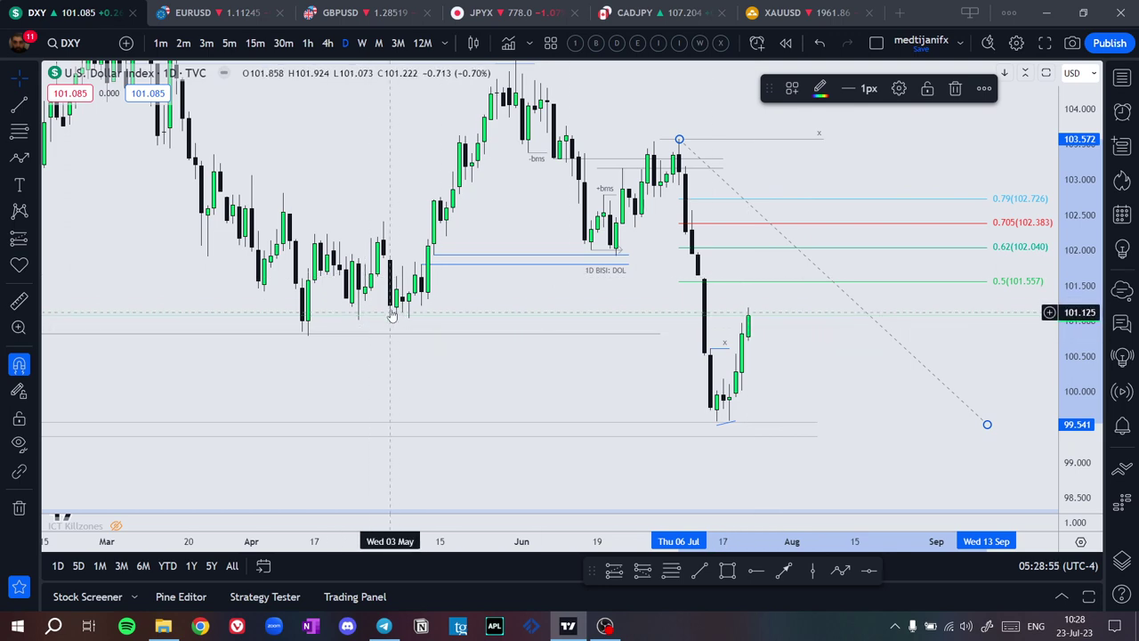
Compare the retracement levels with the swings from February to June, and delete the retracement
scroll(406, 223, down, 6)
drag(635, 183, 541, 241)
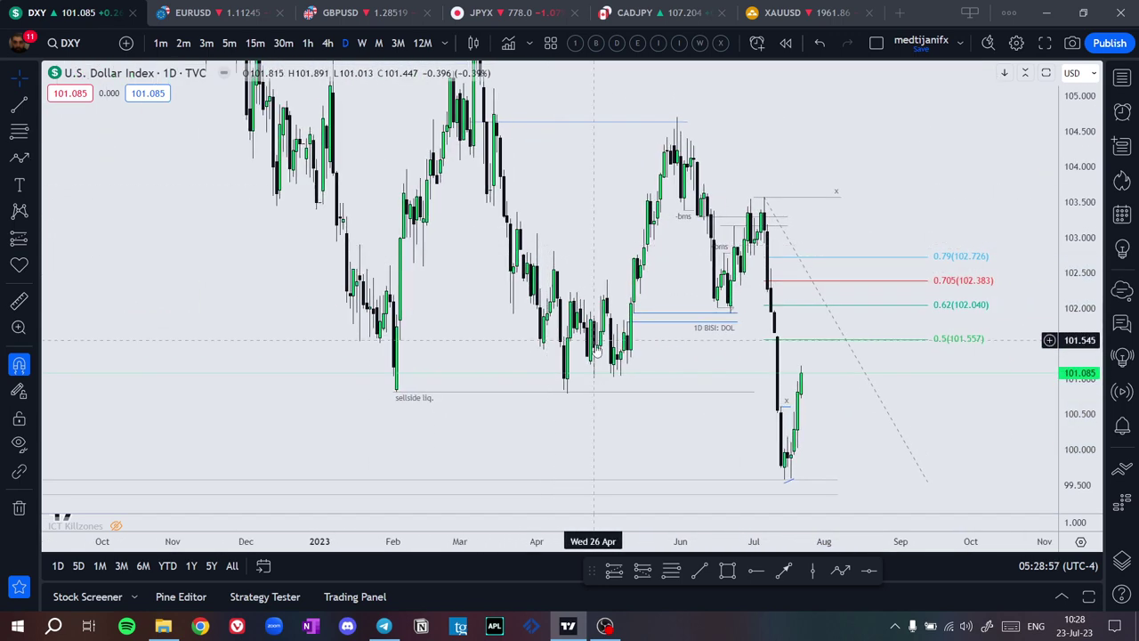
scroll(606, 361, up, 3)
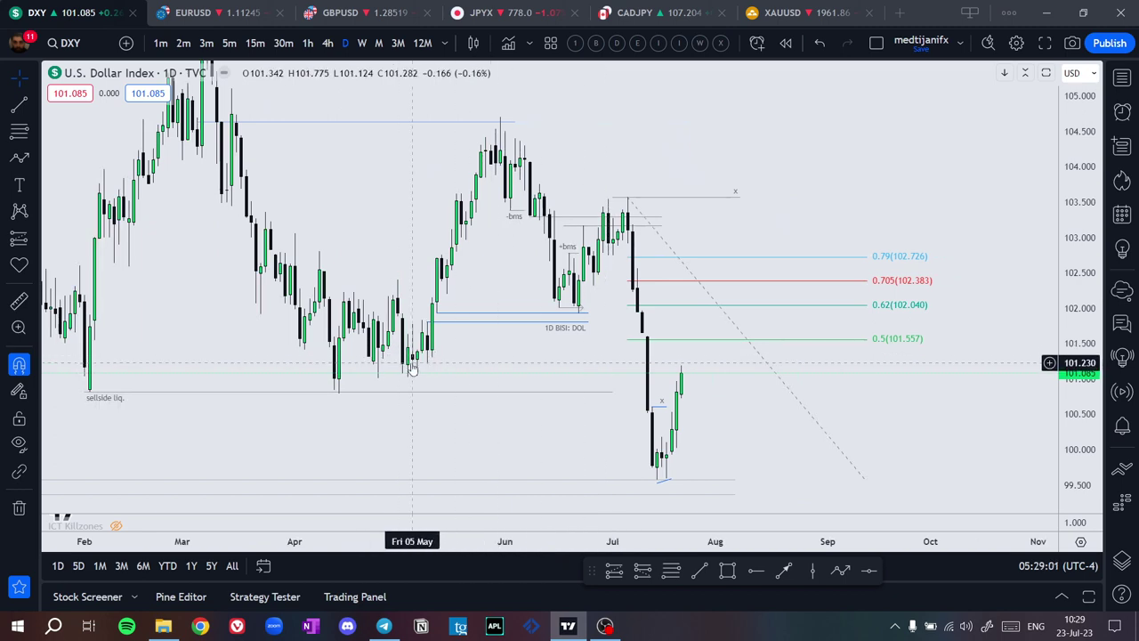
scroll(694, 343, up, 4)
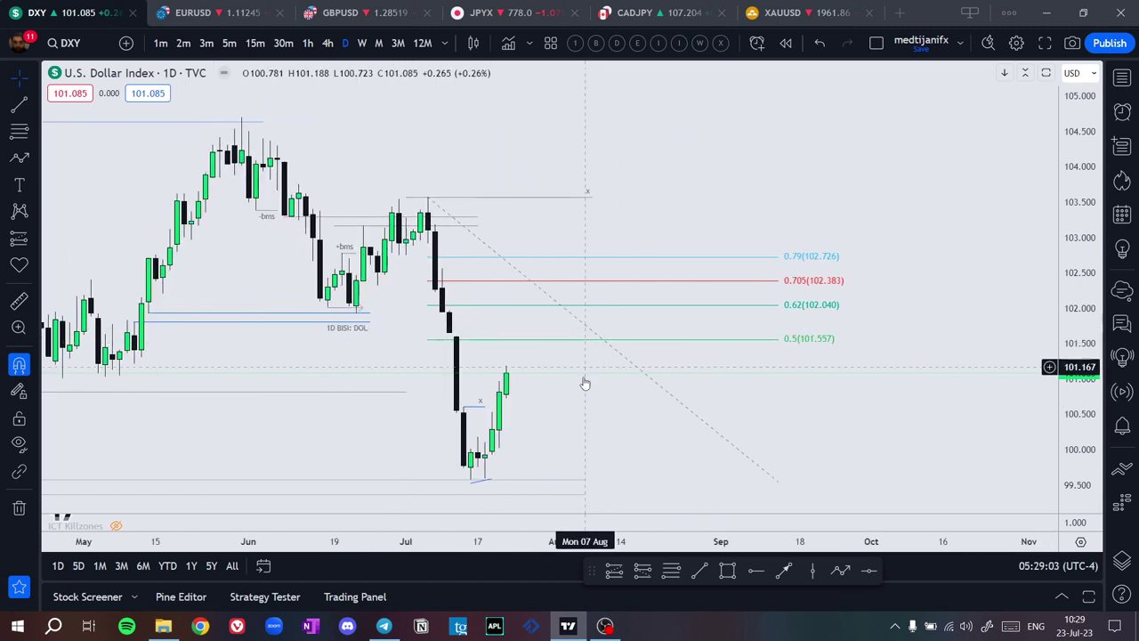
drag(582, 369, 603, 330)
scroll(605, 325, down, 4)
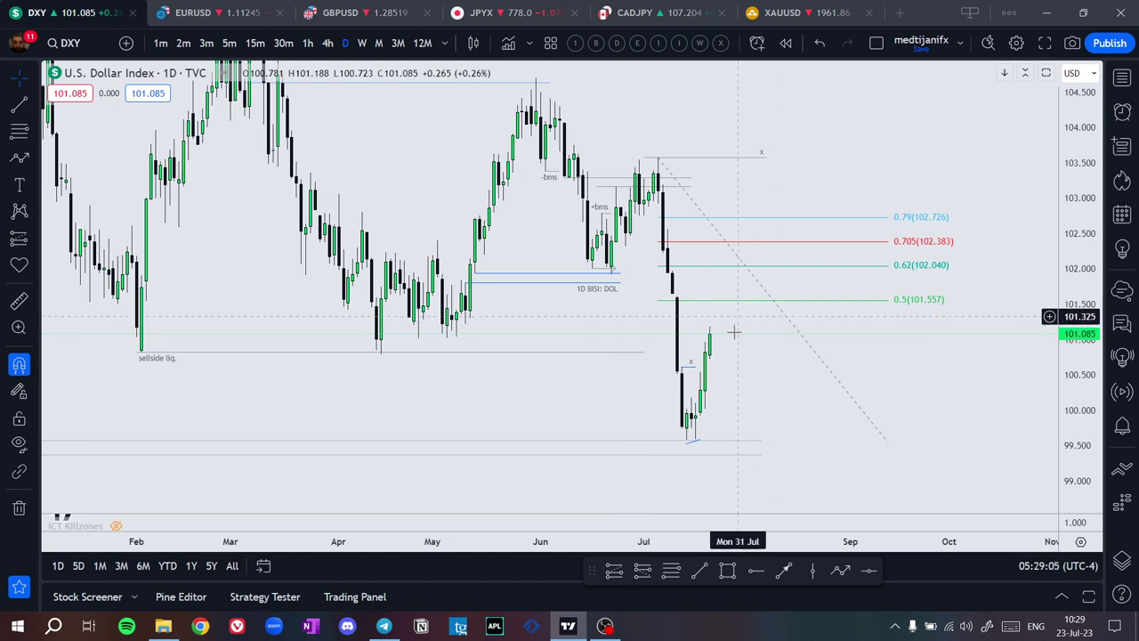
click(779, 307)
key(Delete)
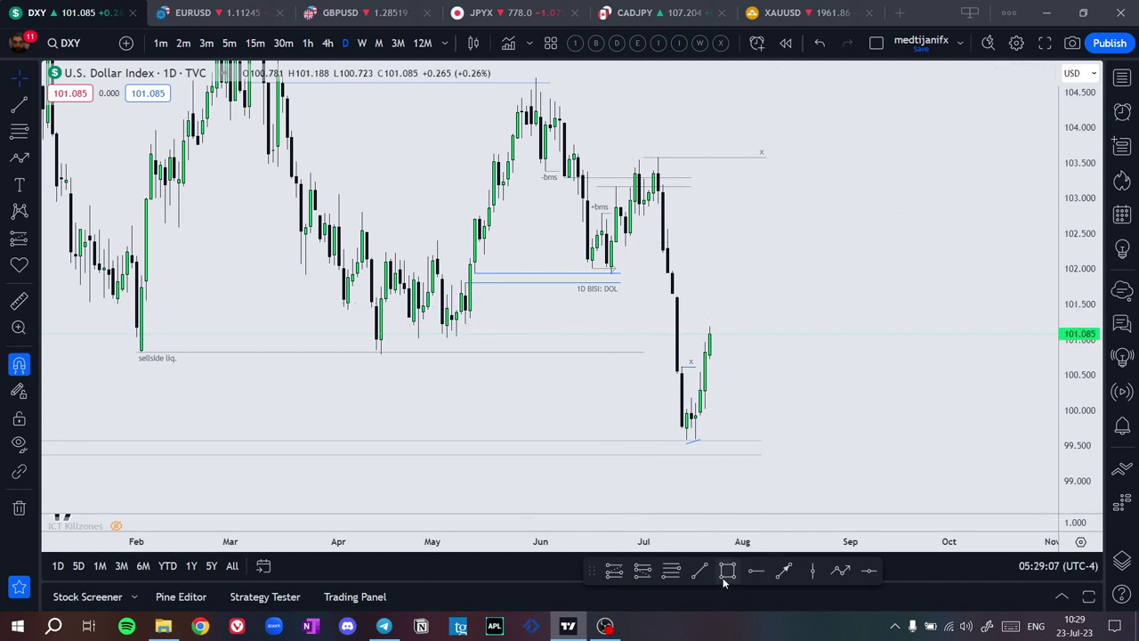
Draw a Fibonacci retracement from 101.077 at 4 May to 99.573 at 26 September, and delete it
click(672, 571)
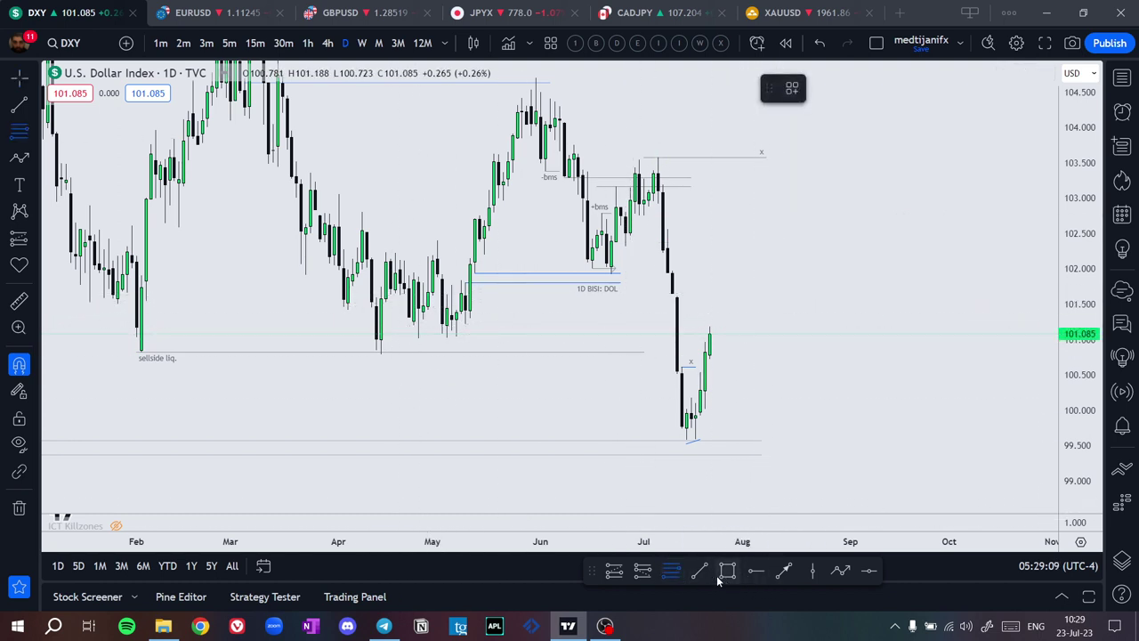
click(446, 338)
click(931, 439)
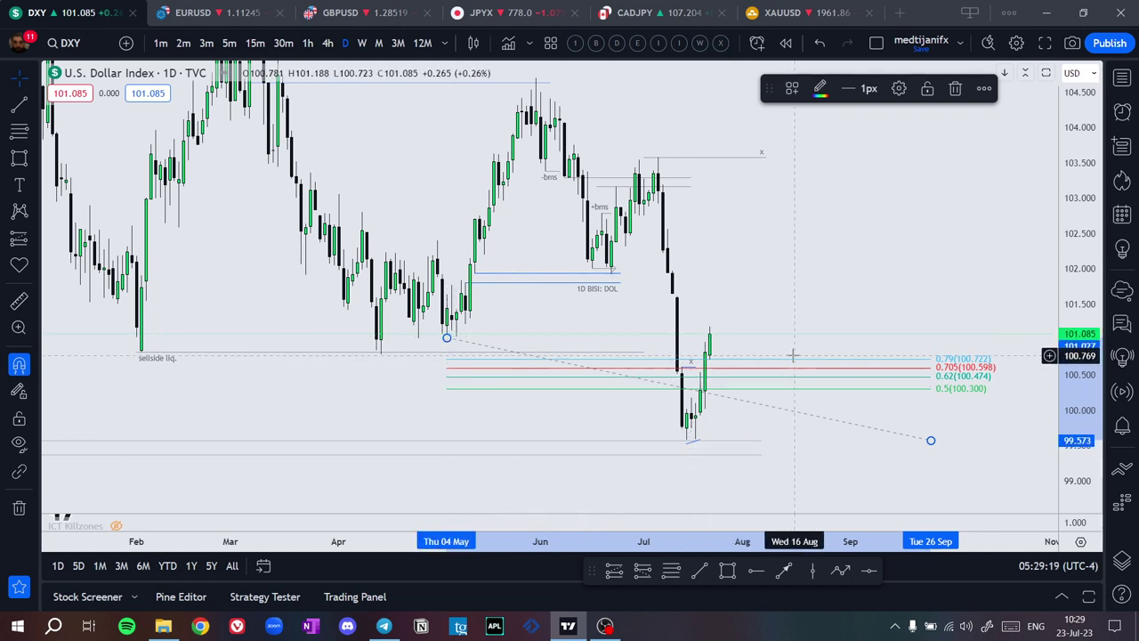
key(Delete)
Examine the July sell-off and rebound relative to the April and May lows and the blue 1D BISI levels
scroll(771, 354, up, 2)
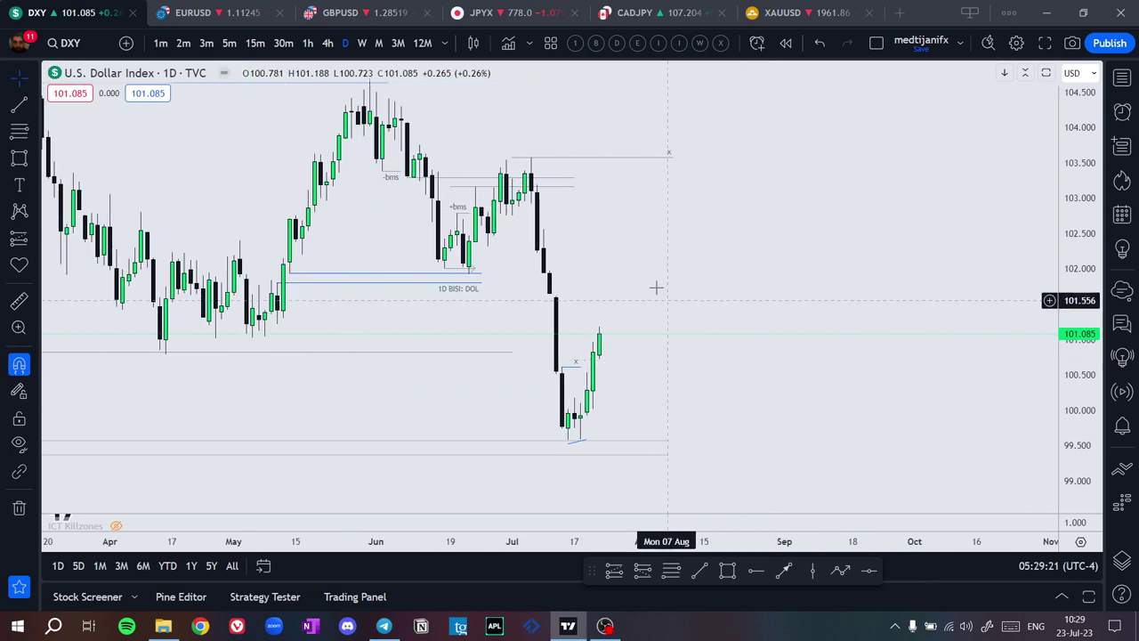
scroll(705, 269, down, 2)
scroll(780, 274, up, 2)
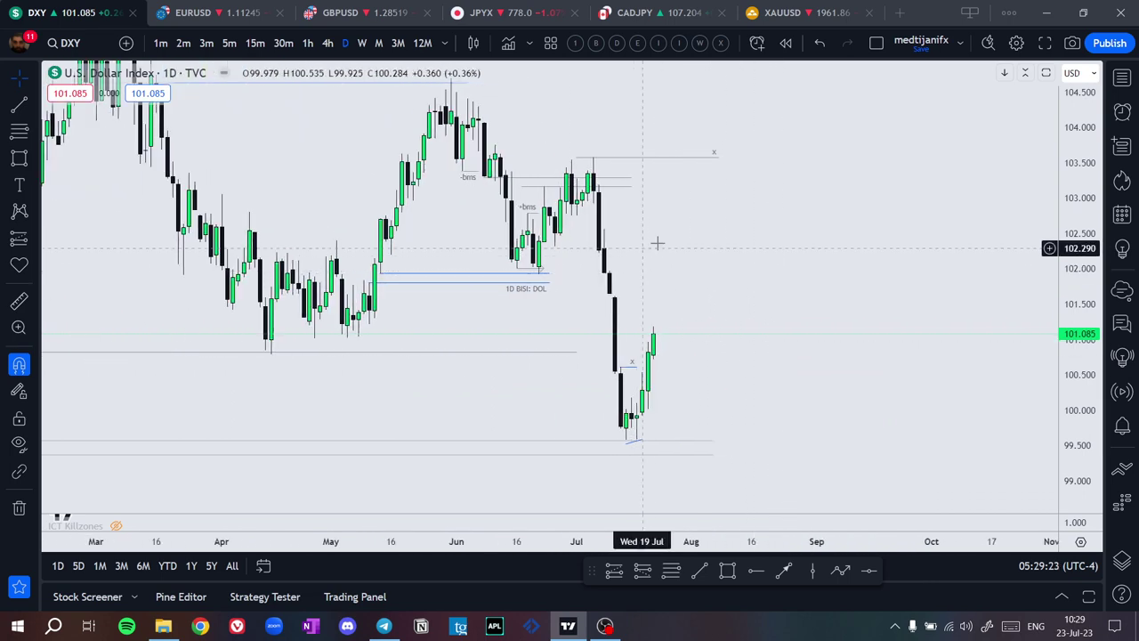
drag(695, 229, 725, 218)
scroll(849, 243, up, 5)
drag(1088, 346, 1088, 249)
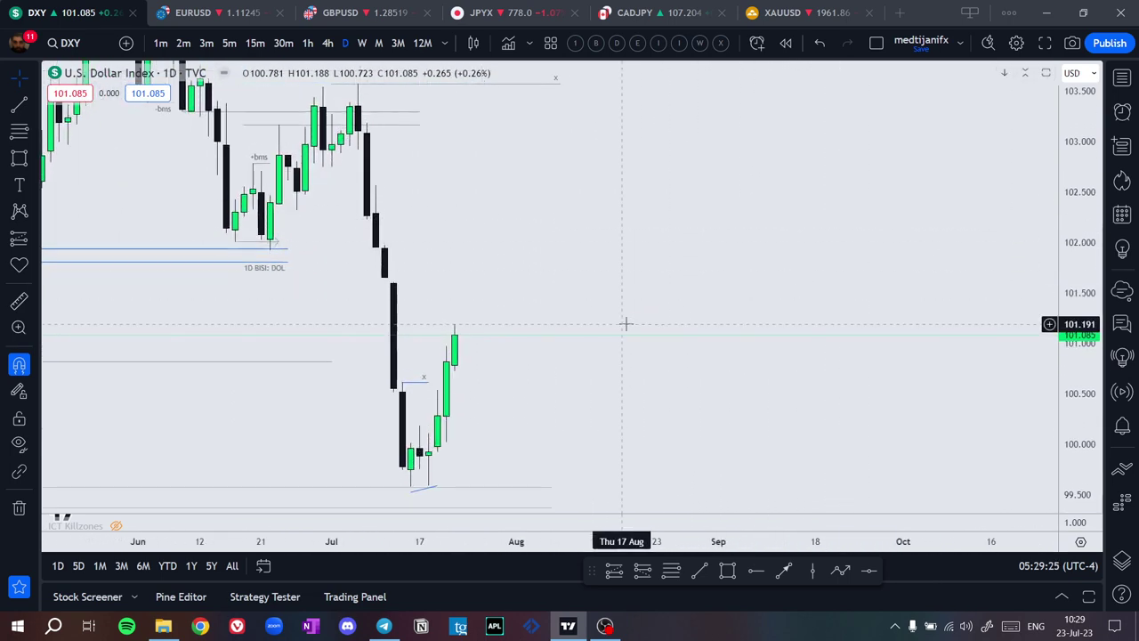
drag(628, 323, 837, 259)
scroll(846, 275, down, 3)
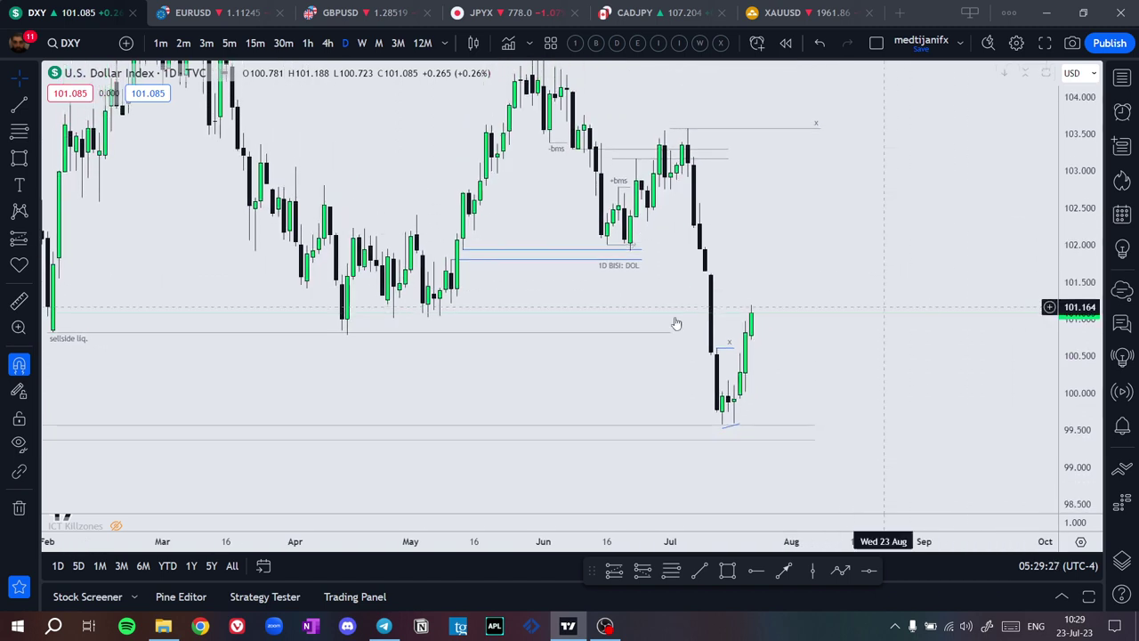
Draw a projected path from the latest candle up to about 102.05 and down to about 99.1 with a bounce, and delete it
click(839, 571)
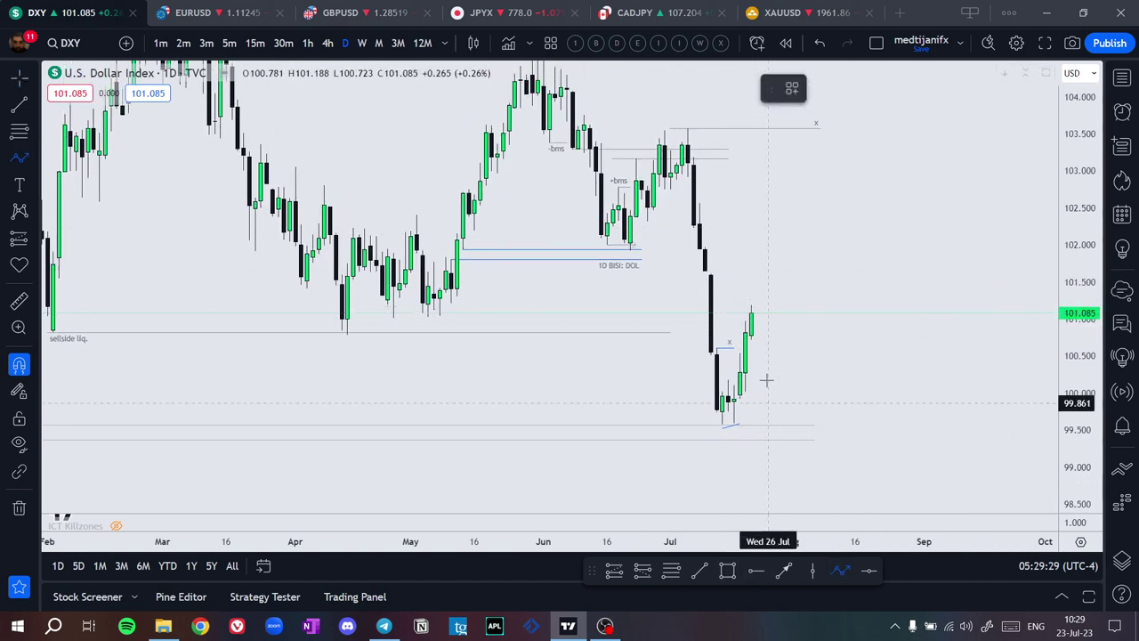
click(757, 330)
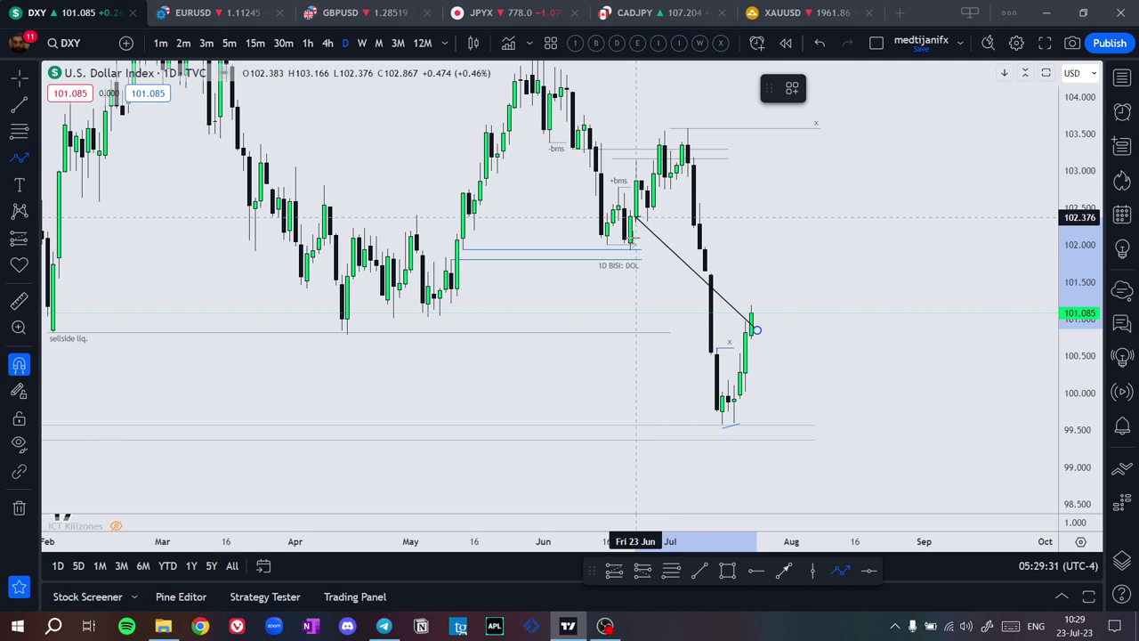
click(779, 240)
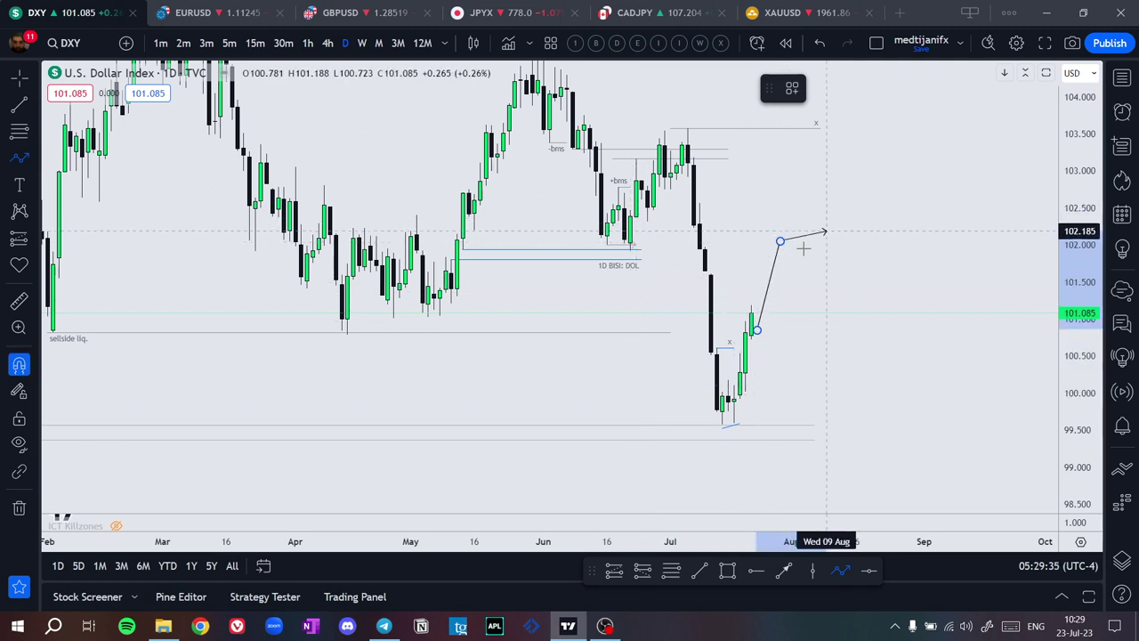
click(827, 461)
click(906, 401)
double_click(845, 458)
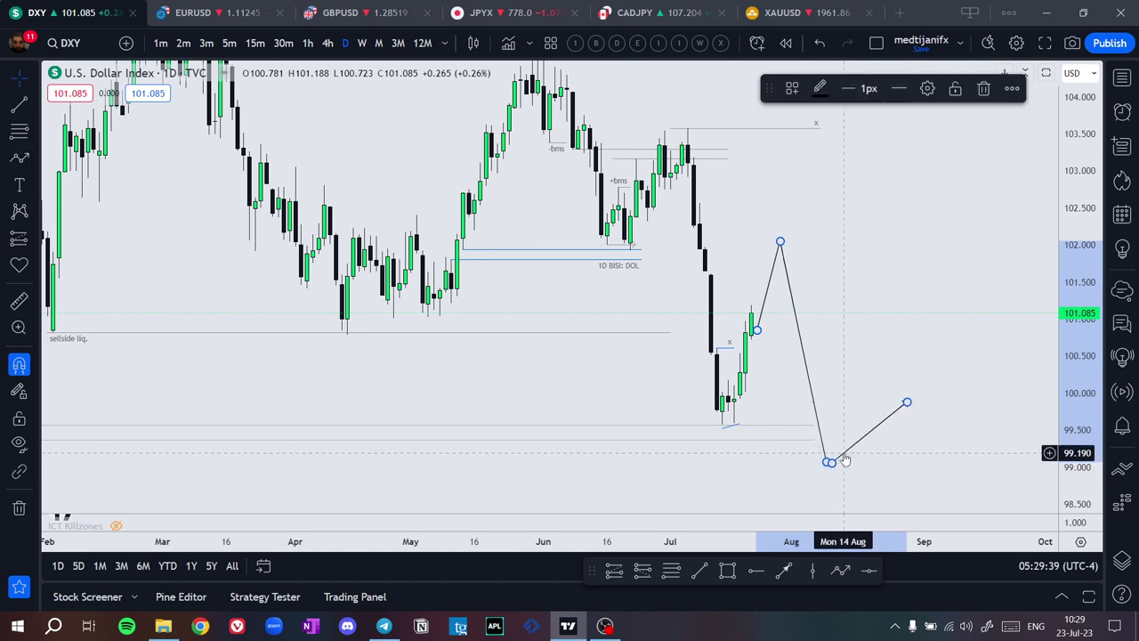
key(Delete)
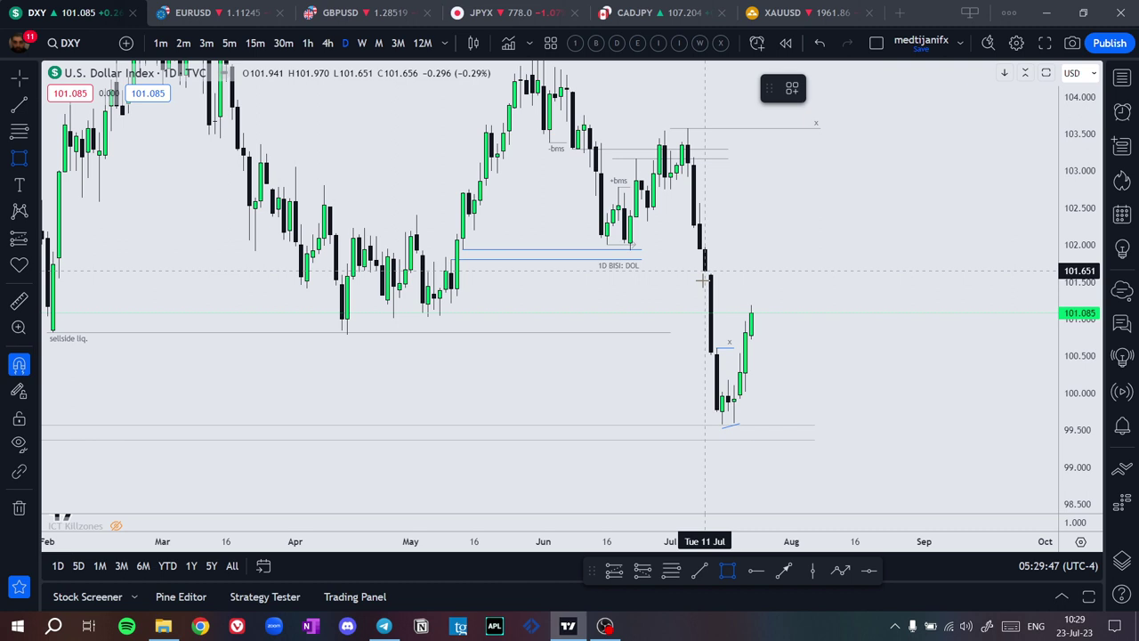
Draw a rectangle from 101.651 at 11 July to about 100.6 and a zigzag path falling to about 100.09, and delete both
mouse_move(705, 271)
mouse_down()
mouse_move(716, 347)
mouse_move(829, 326)
mouse_move(814, 326)
mouse_up()
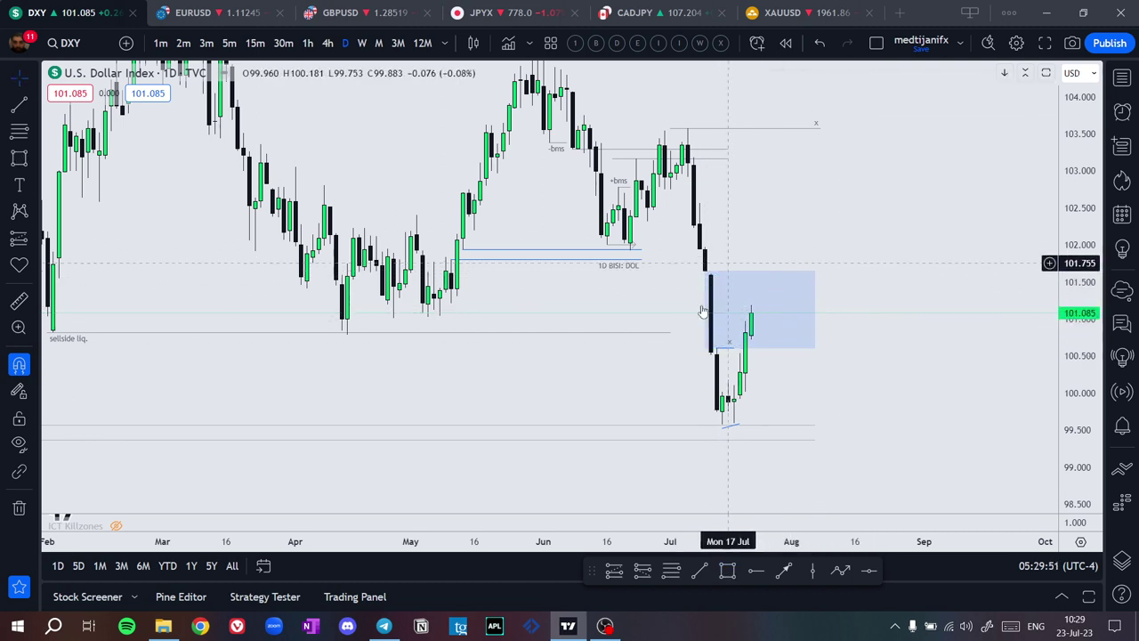
click(840, 570)
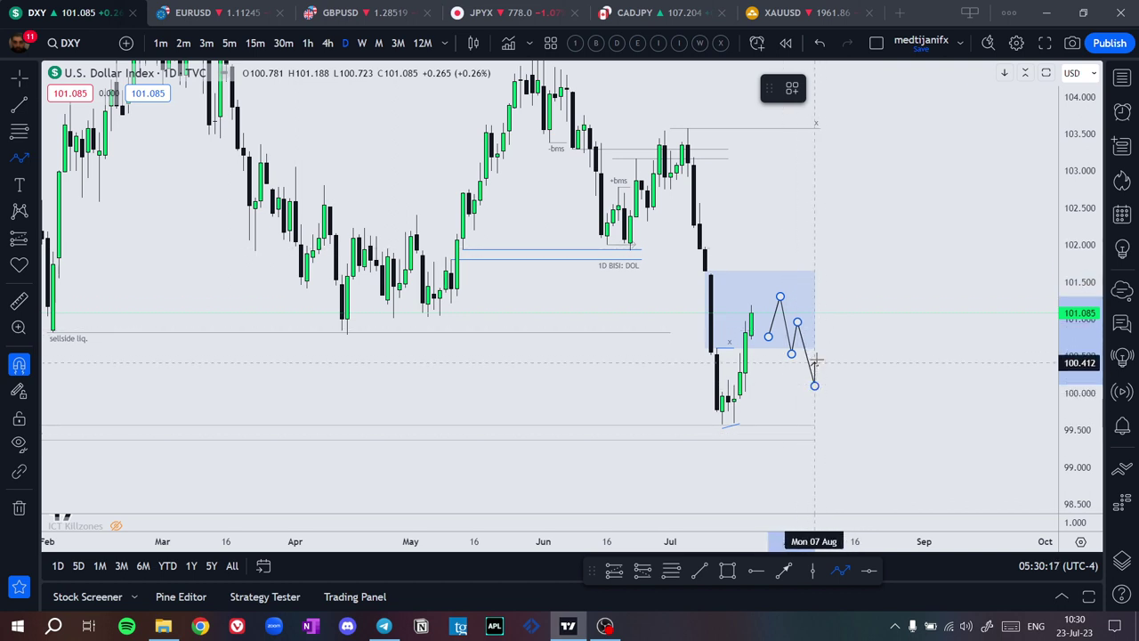
click(826, 335)
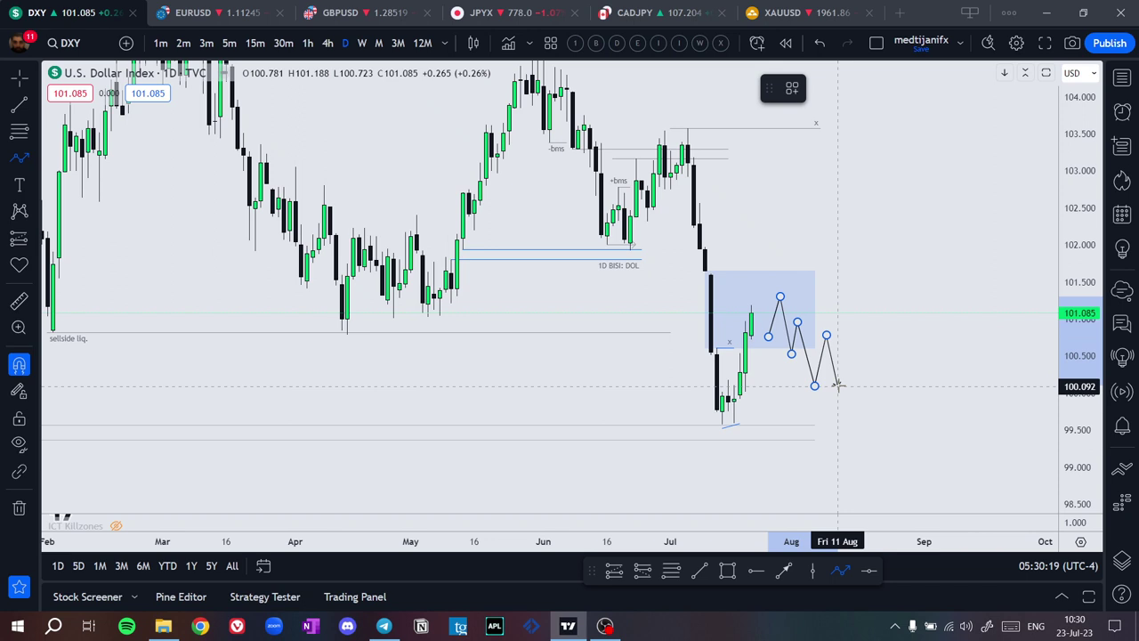
double_click(837, 386)
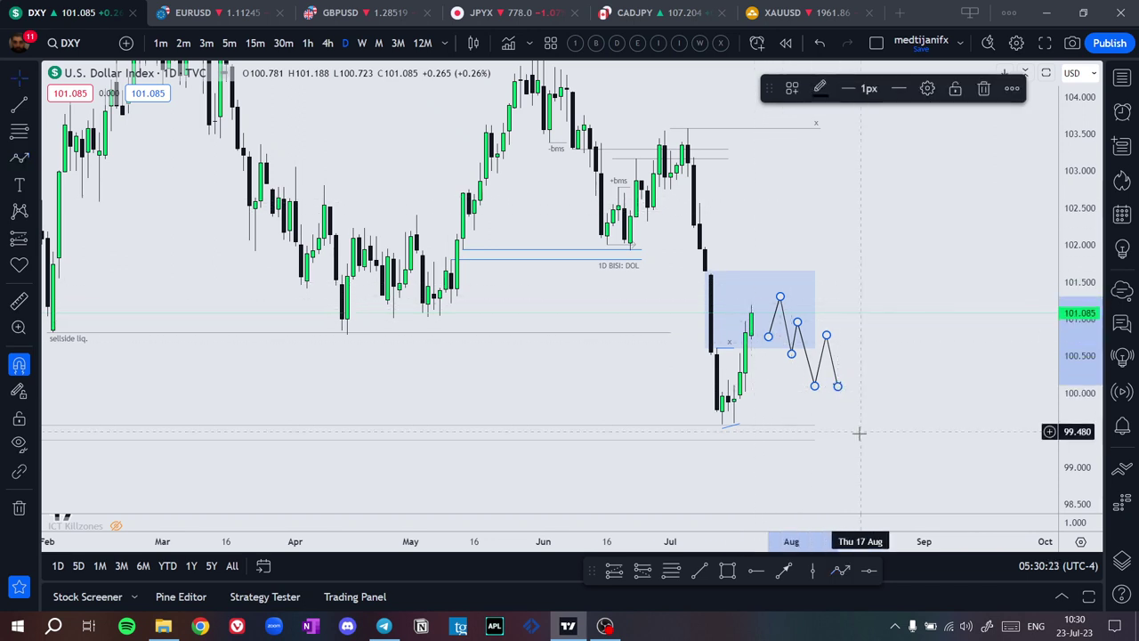
key(Delete)
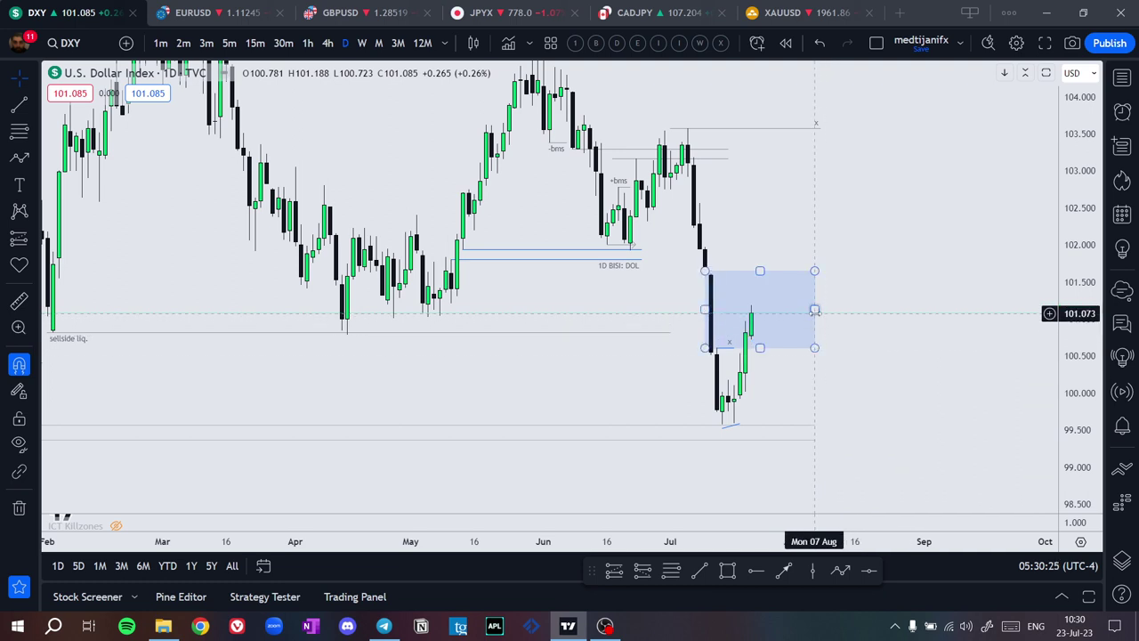
click(814, 310)
key(Delete)
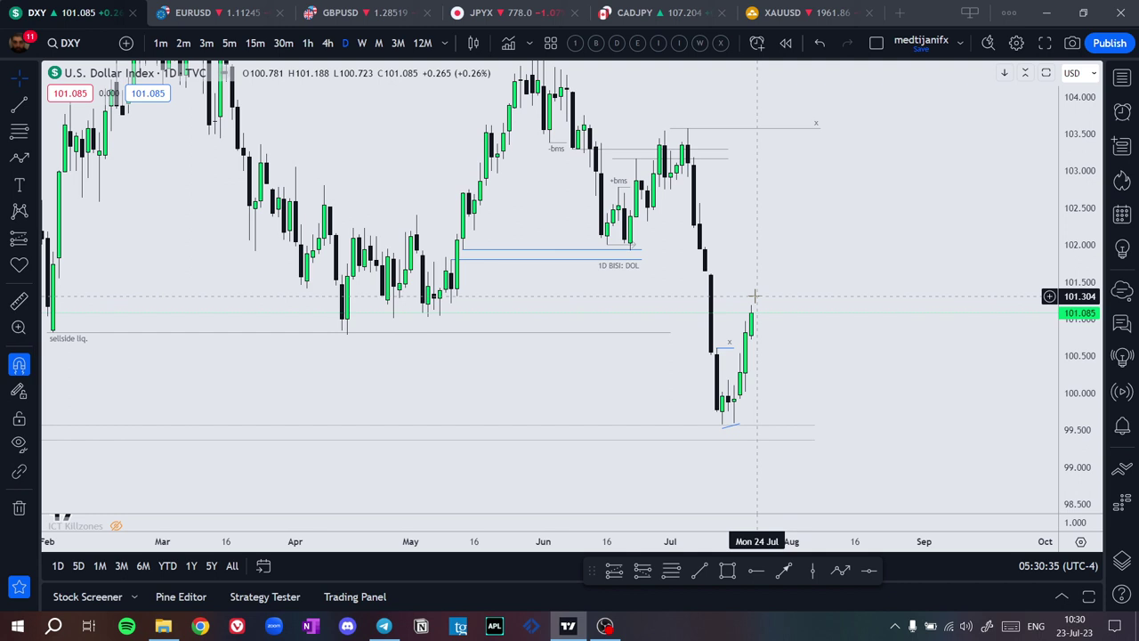
Compare the Dollar Index's July sell-off on the weekly and daily charts, focusing on the candles around the mid-July lows
click(363, 45)
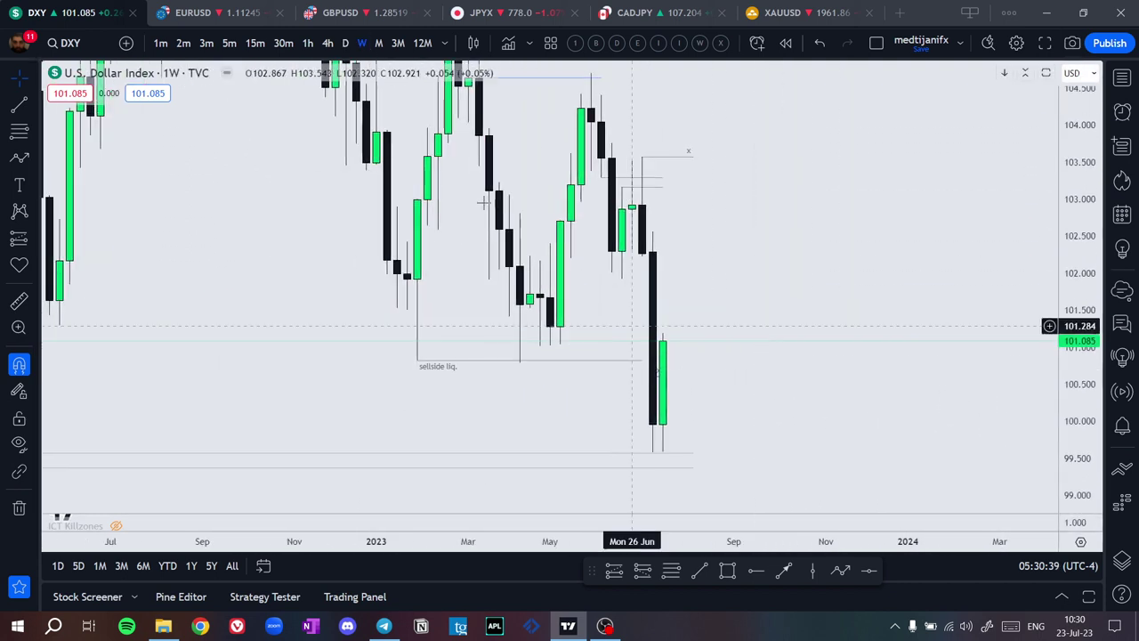
click(345, 44)
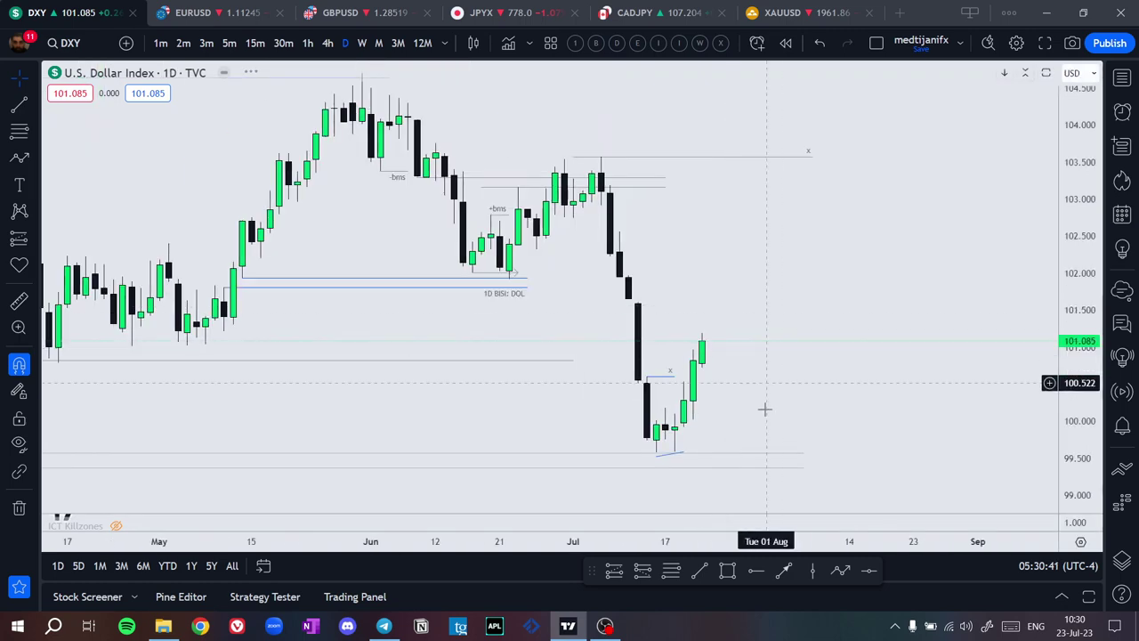
scroll(970, 267, up, 5)
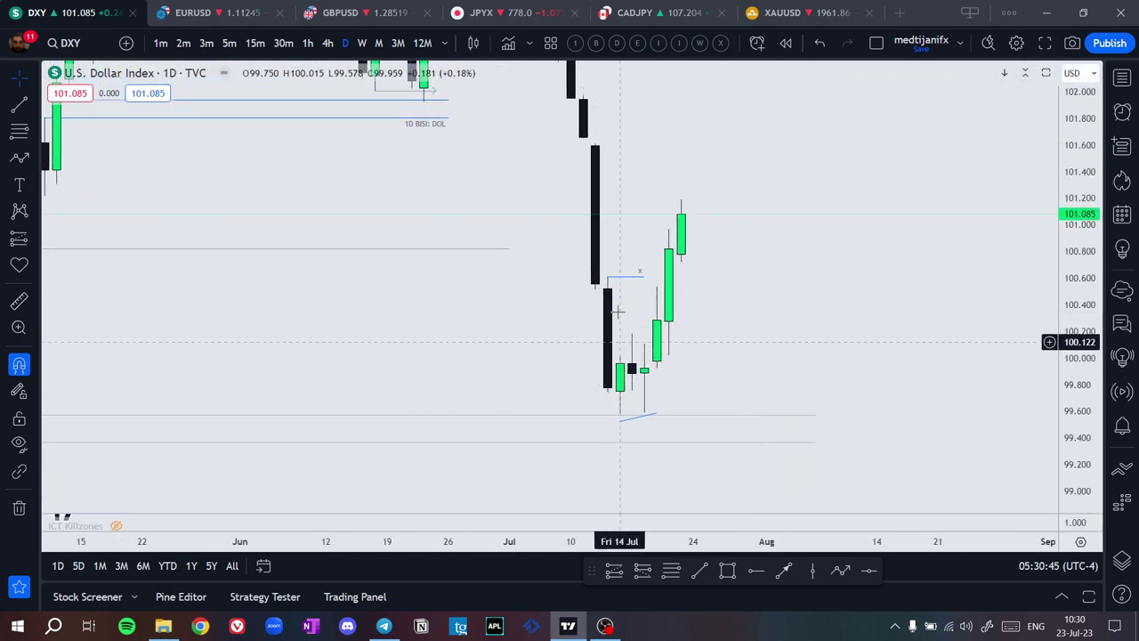
drag(631, 387, 645, 418)
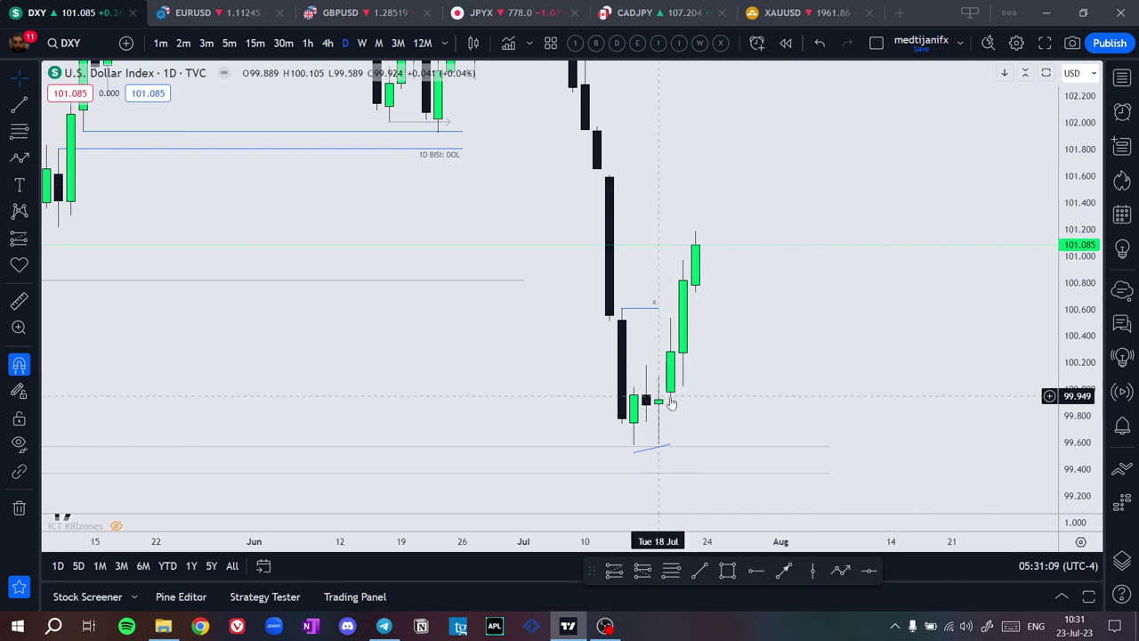
scroll(734, 200, down, 5)
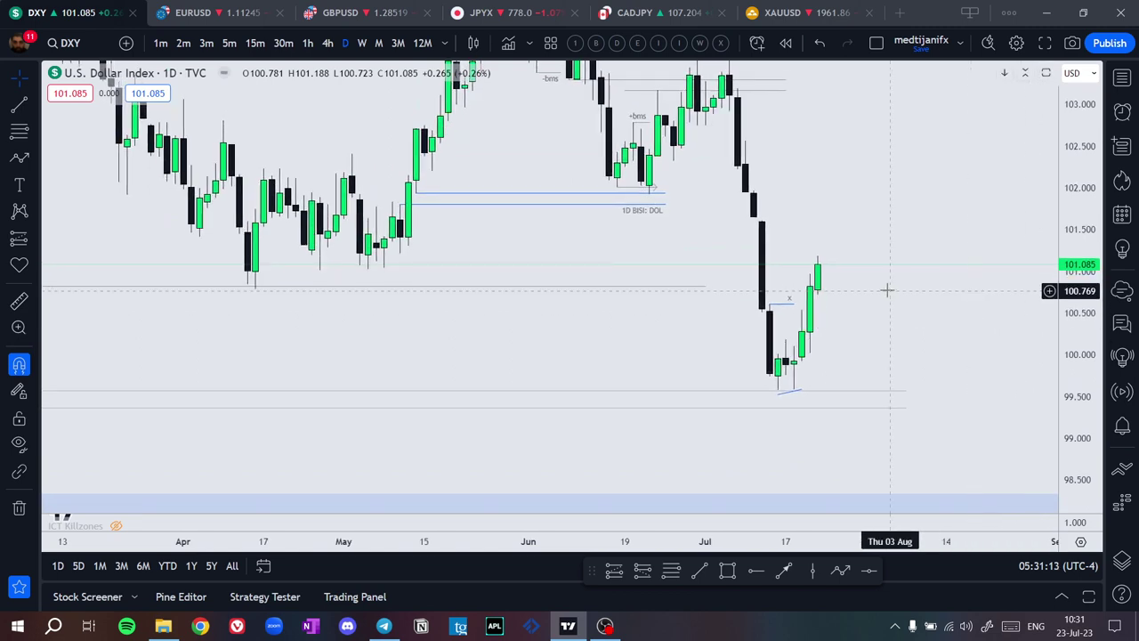
Switch to the EURUSD 4-hour chart and extend the blue lines at 1.1204 and 1.1140 to 24 July 09:00
click(217, 11)
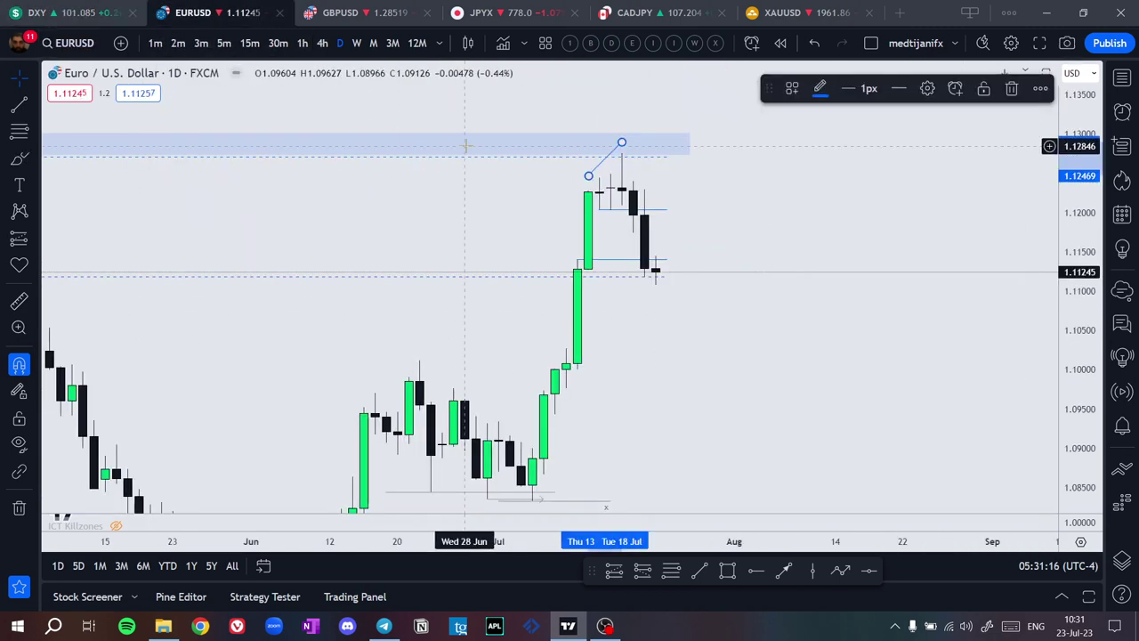
click(322, 43)
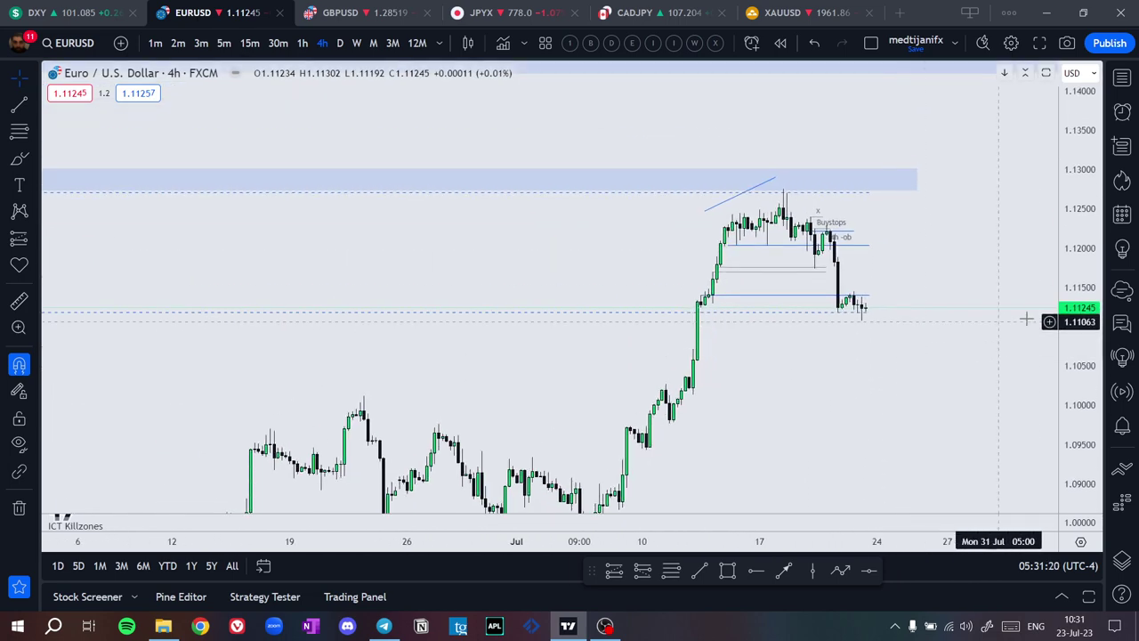
scroll(1003, 145, up, 5)
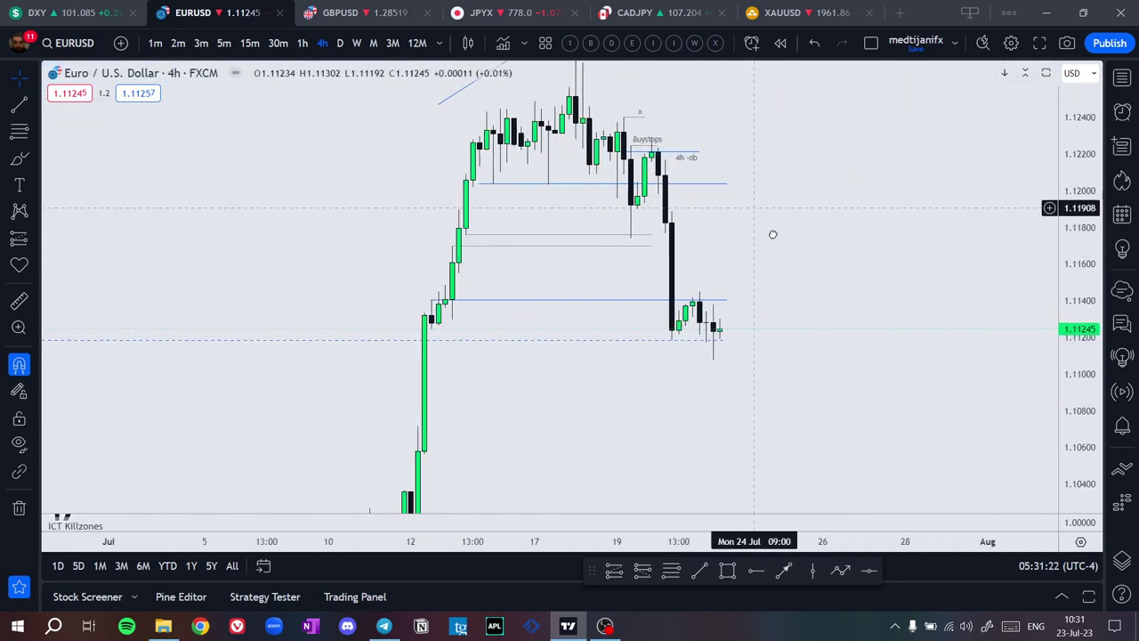
drag(766, 224, 824, 294)
click(701, 301)
key(Delete)
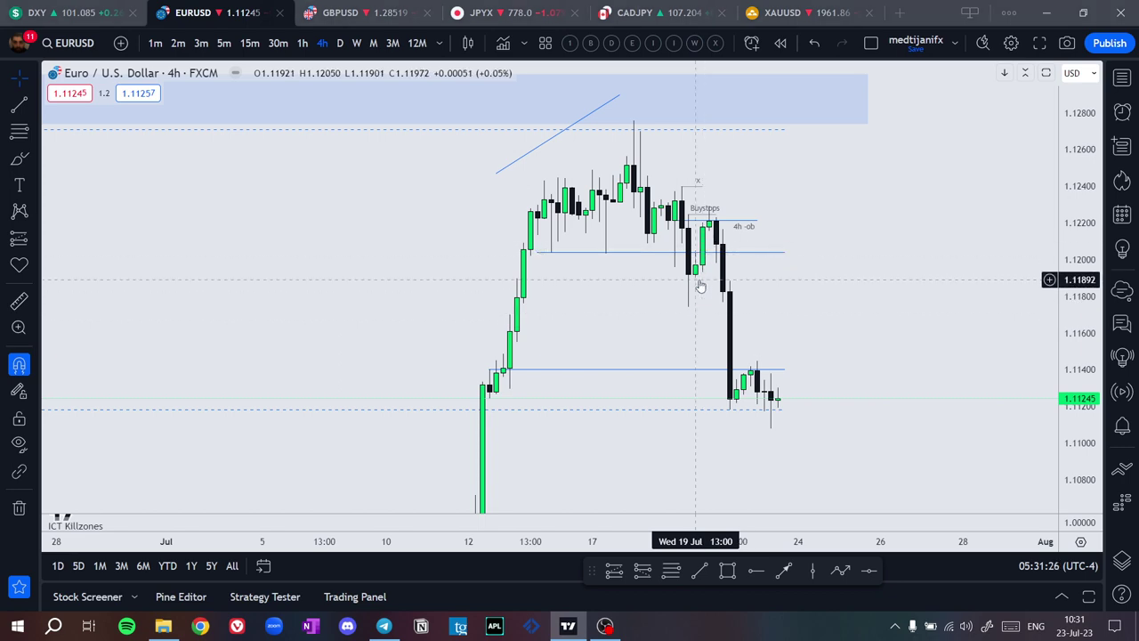
key(super+e)
click(817, 176)
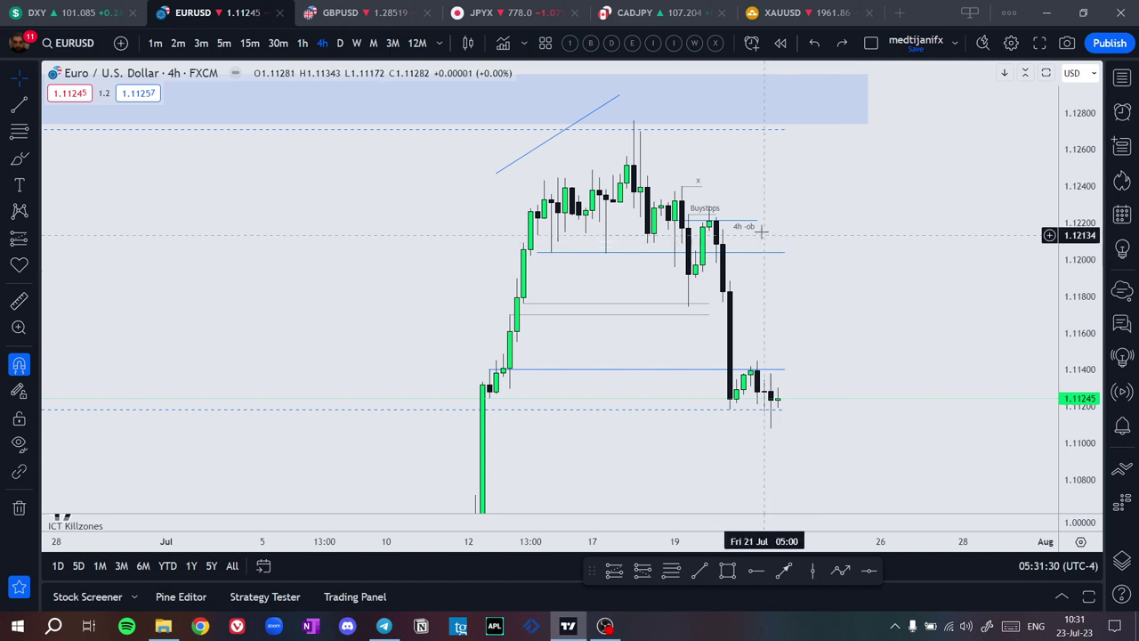
drag(785, 253, 813, 253)
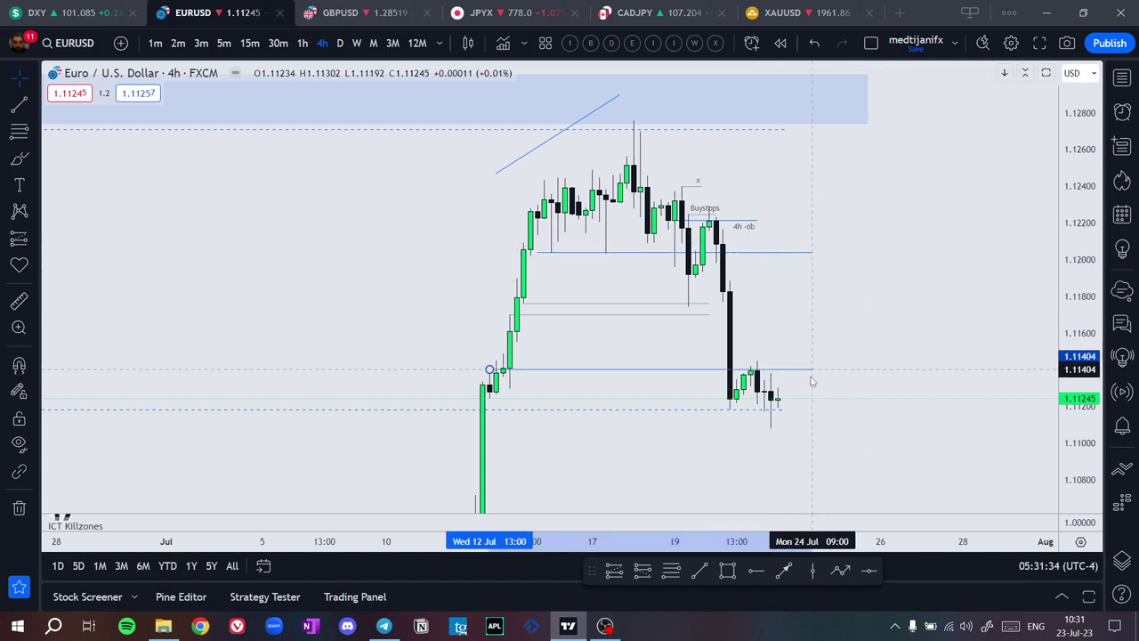
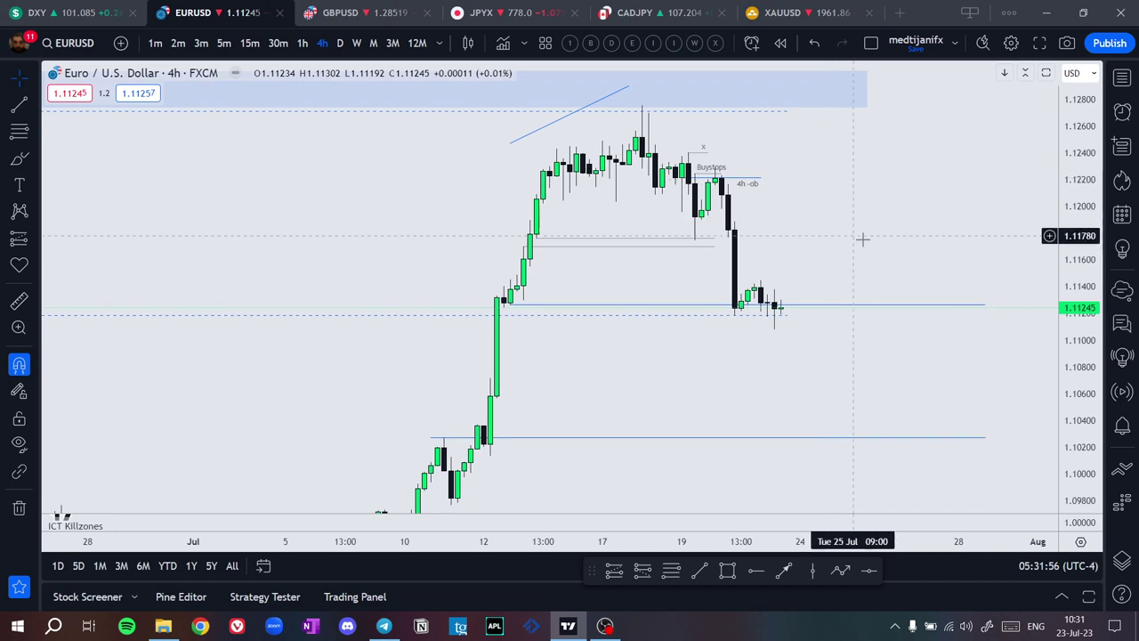
Shorten the blue lines at about 1.1127 and 1.1028 so that both end around 25 July
drag(985, 306, 833, 323)
click(876, 360)
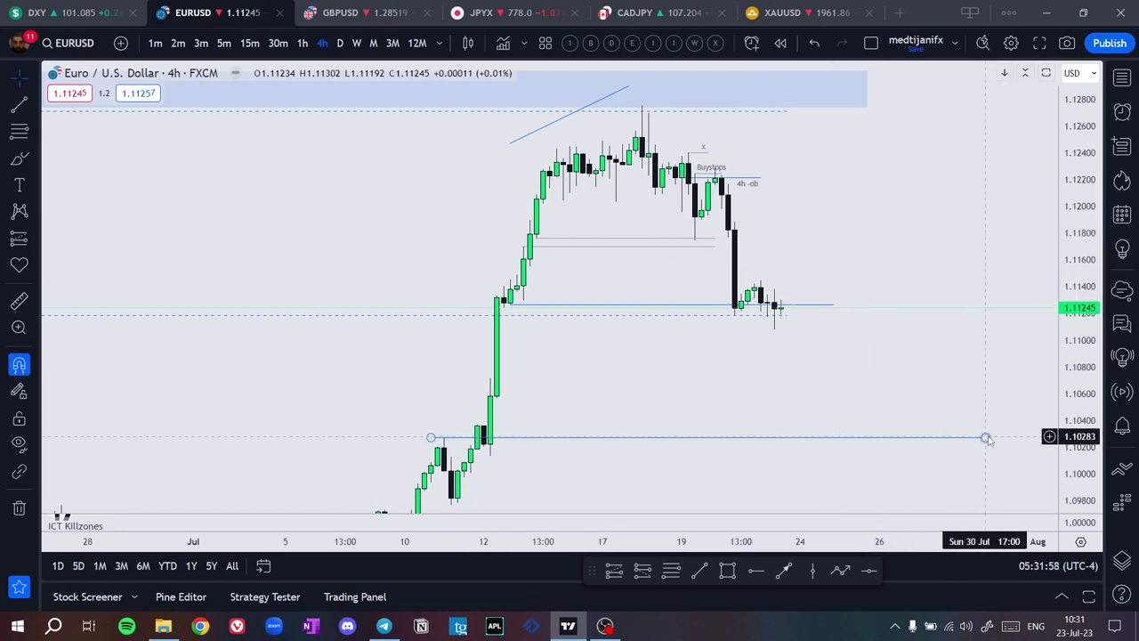
drag(985, 436, 852, 455)
Draw a rectangle around the 13 to 17 July EURUSD consolidation, from about 1.1248 to about 1.1203
scroll(1004, 274, up, 5)
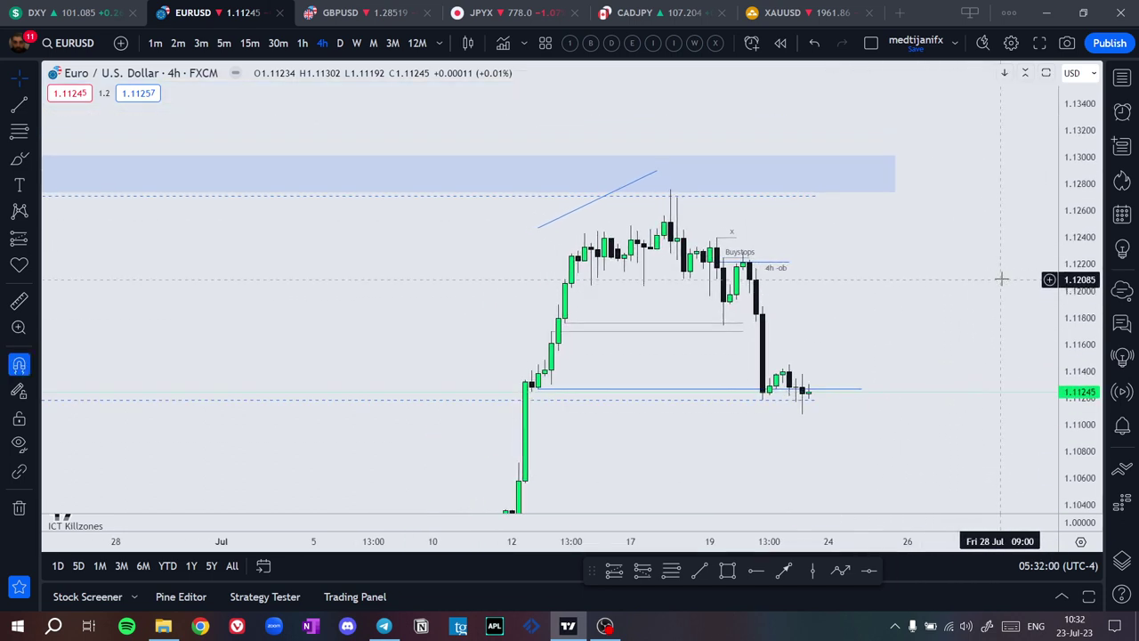
drag(623, 289, 770, 268)
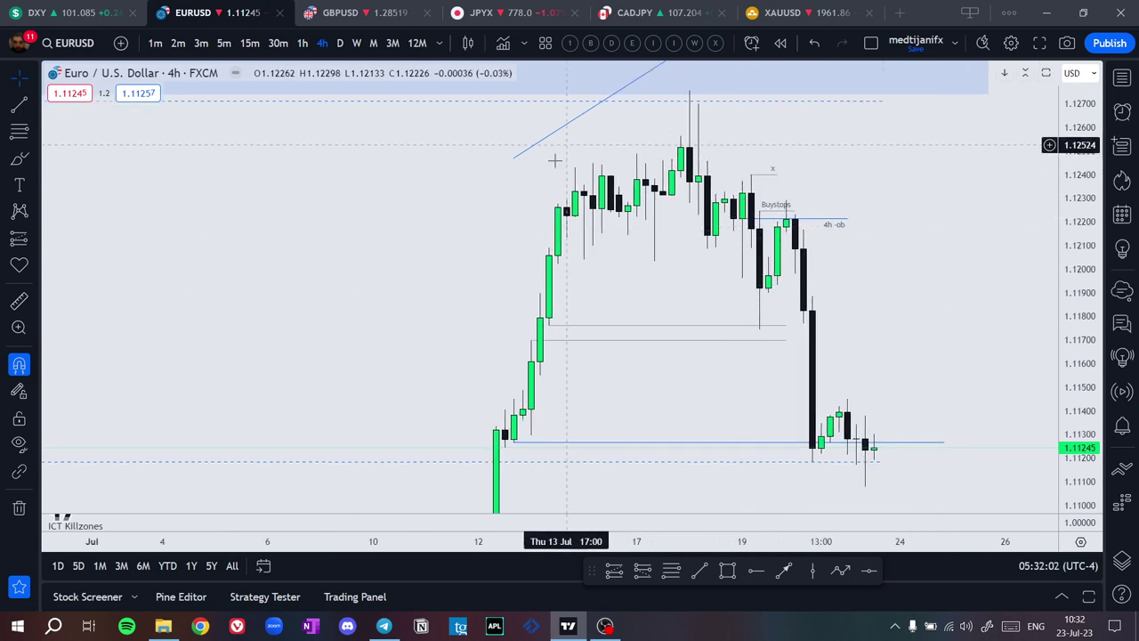
click(727, 570)
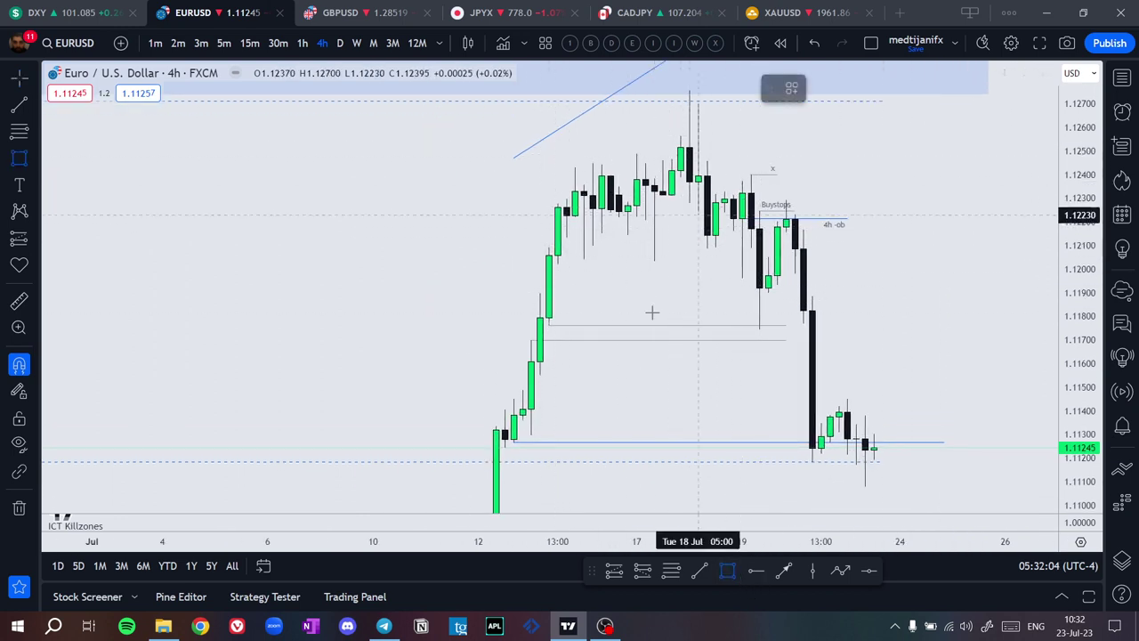
drag(548, 156, 671, 263)
click(678, 287)
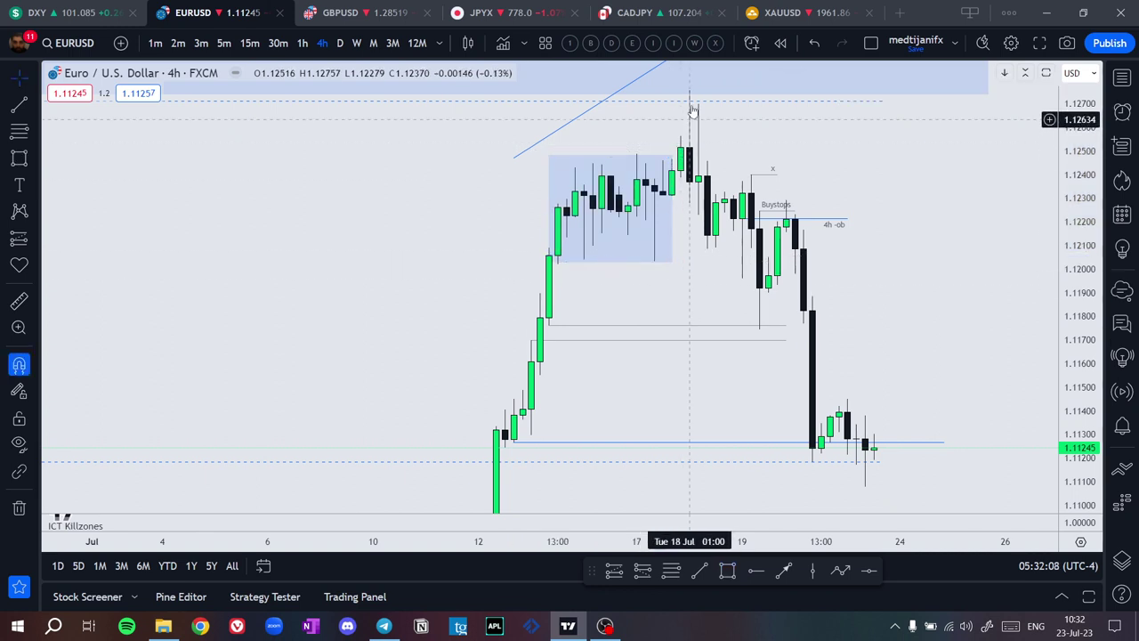
Examine the mid-July lows joined by the blue trend line on the Dollar Index 4-hour chart
middle_click(575, 119)
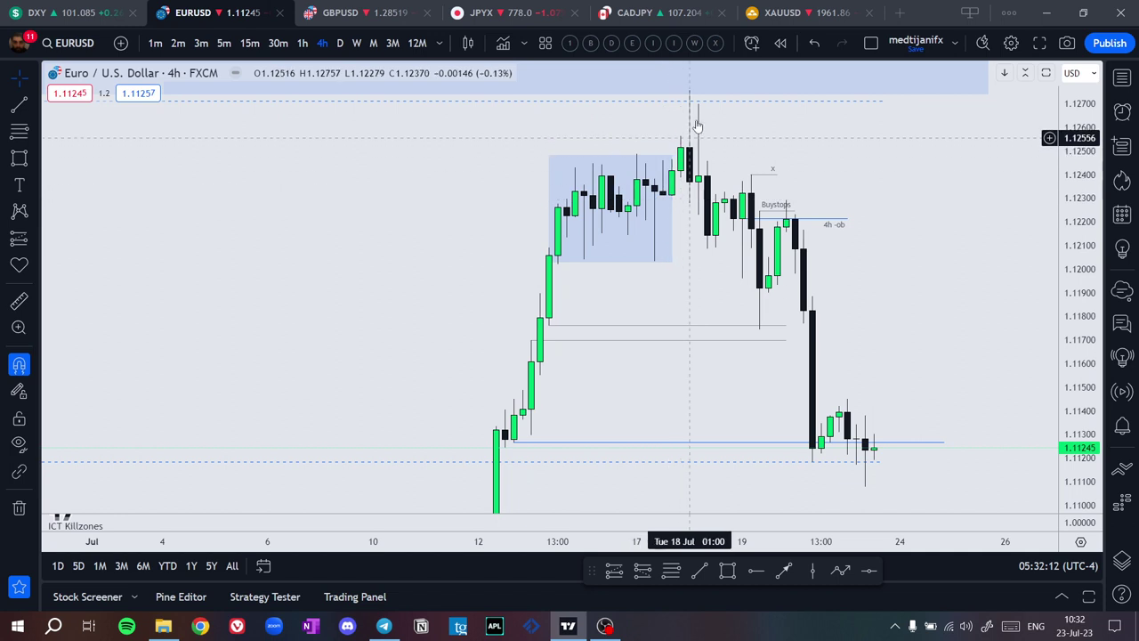
click(84, 7)
click(327, 43)
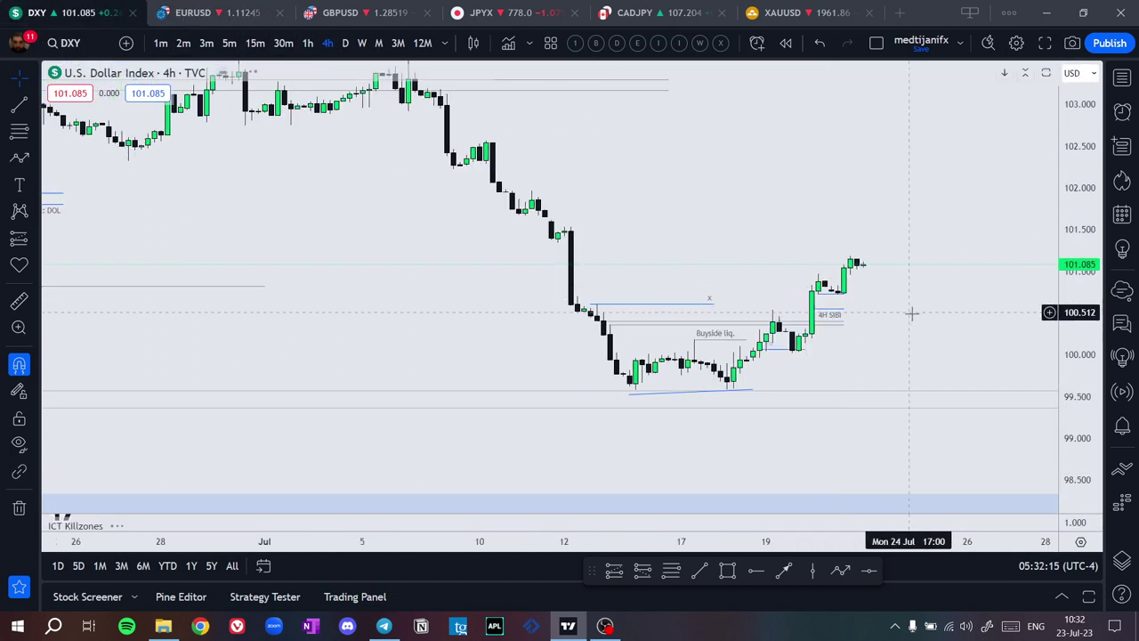
drag(1079, 432, 1073, 169)
drag(947, 351, 519, 304)
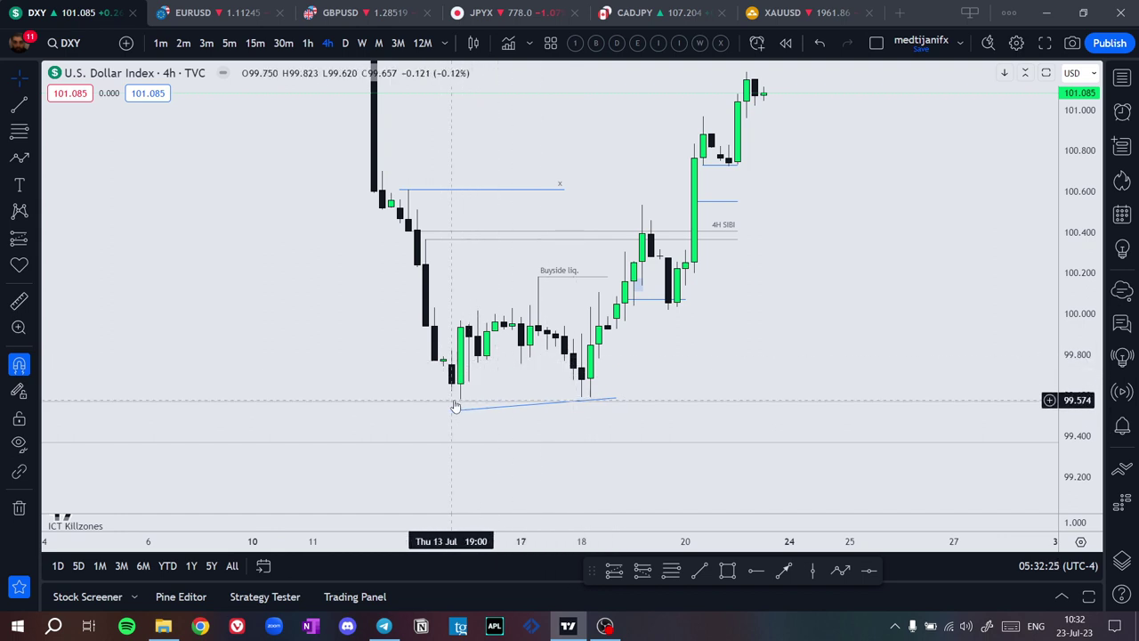
drag(451, 405, 460, 409)
Examine the EURUSD 18 July high against the boxed consolidation, and the decline toward the two blue lines
click(232, 11)
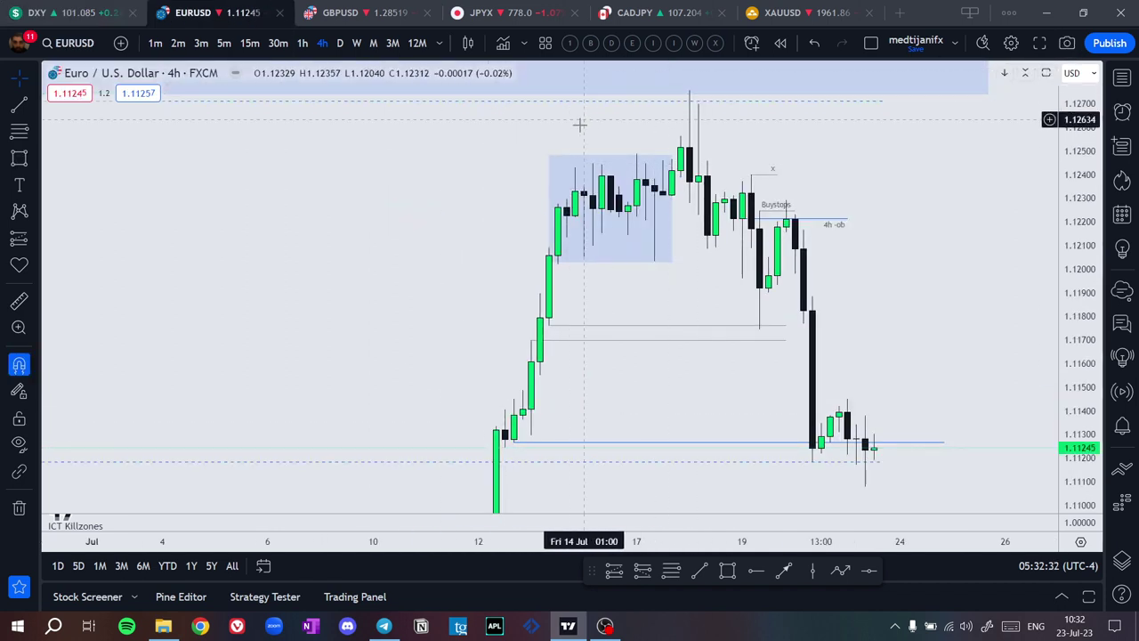
scroll(765, 226, up, 1)
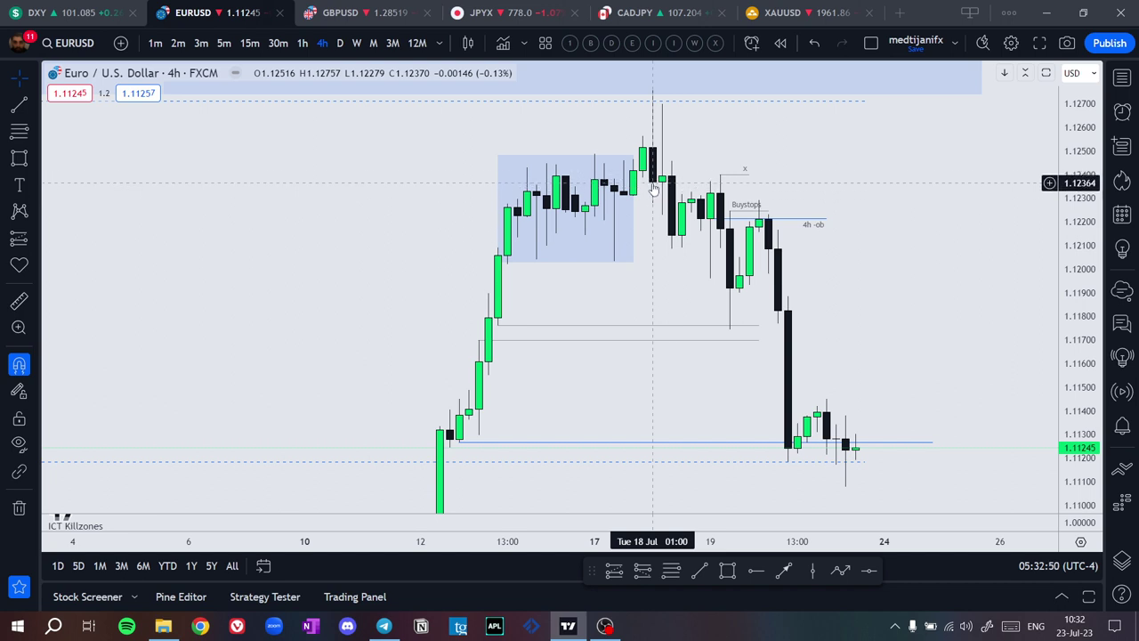
drag(649, 349, 635, 293)
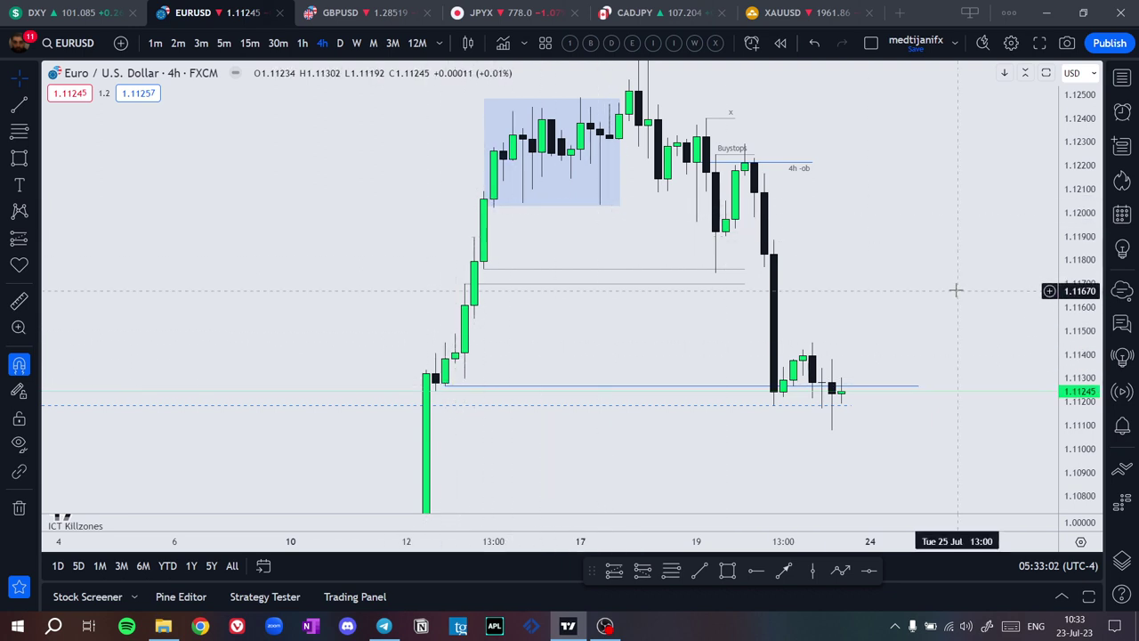
drag(956, 290, 931, 89)
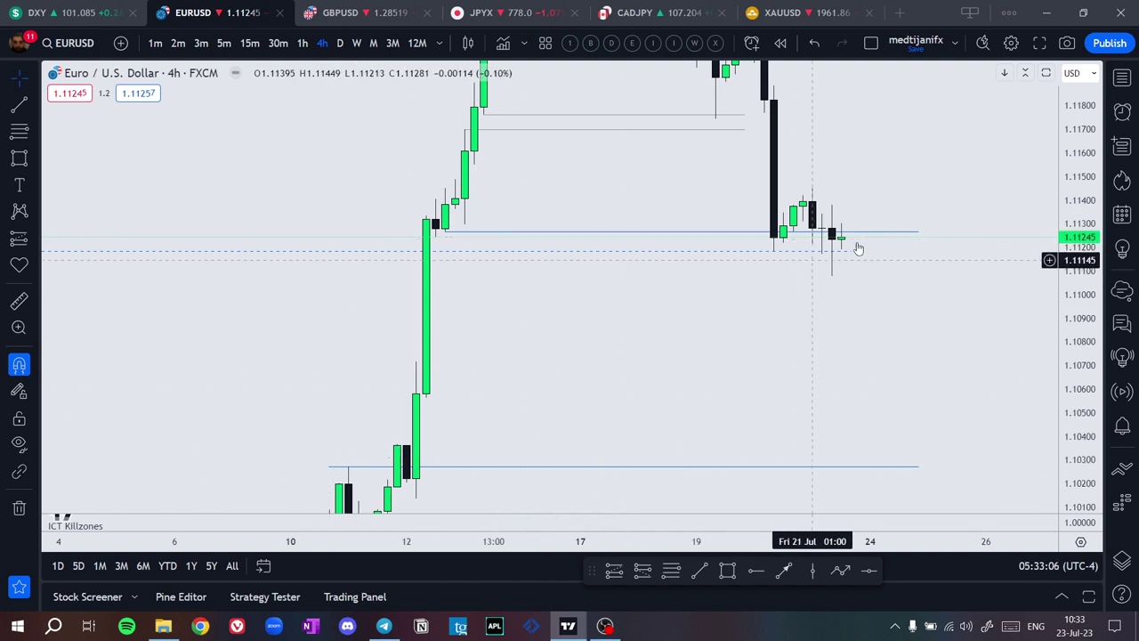
scroll(1014, 258, down, 1)
drag(1073, 186, 1063, 313)
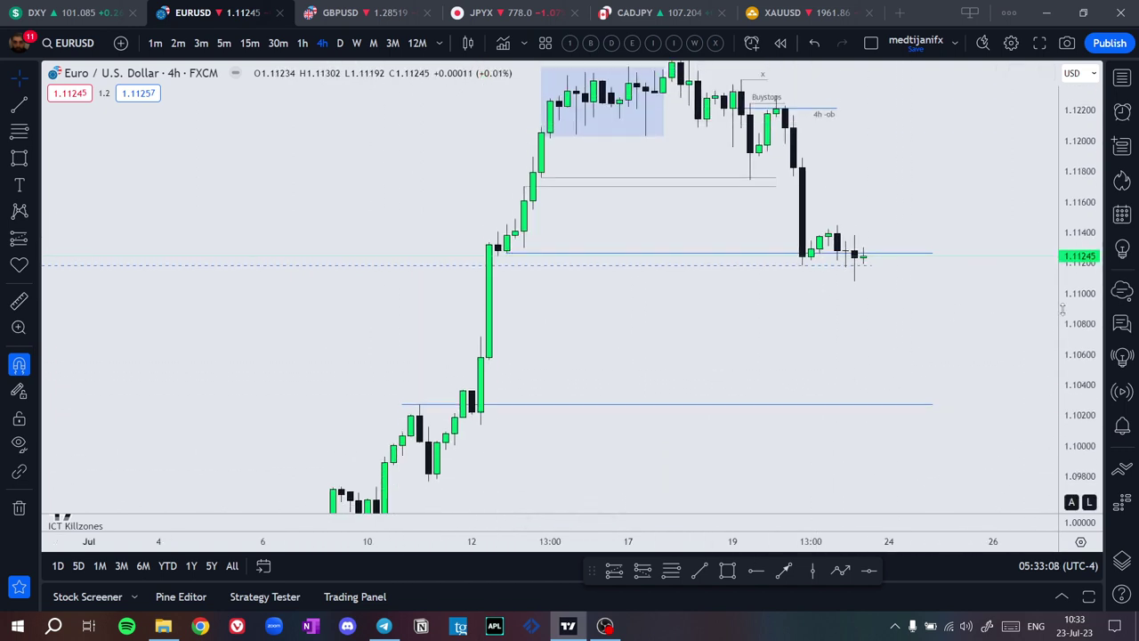
Compare the EURUSD July rally with the April to June swings on the daily chart, and return to the 4-hour timeframe
click(341, 43)
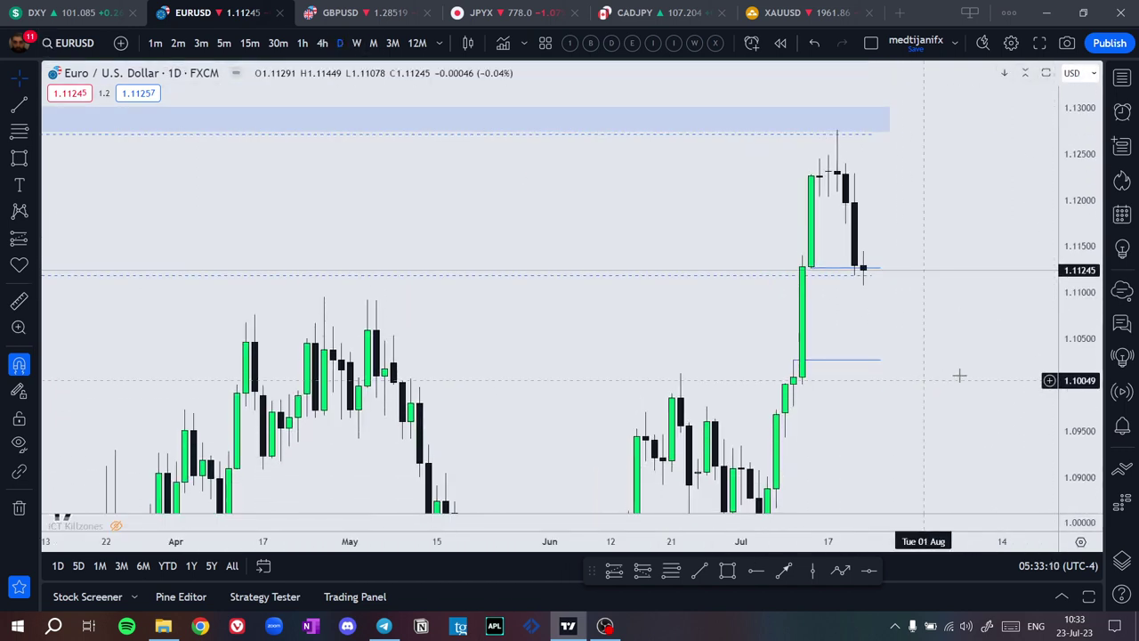
drag(959, 376, 816, 259)
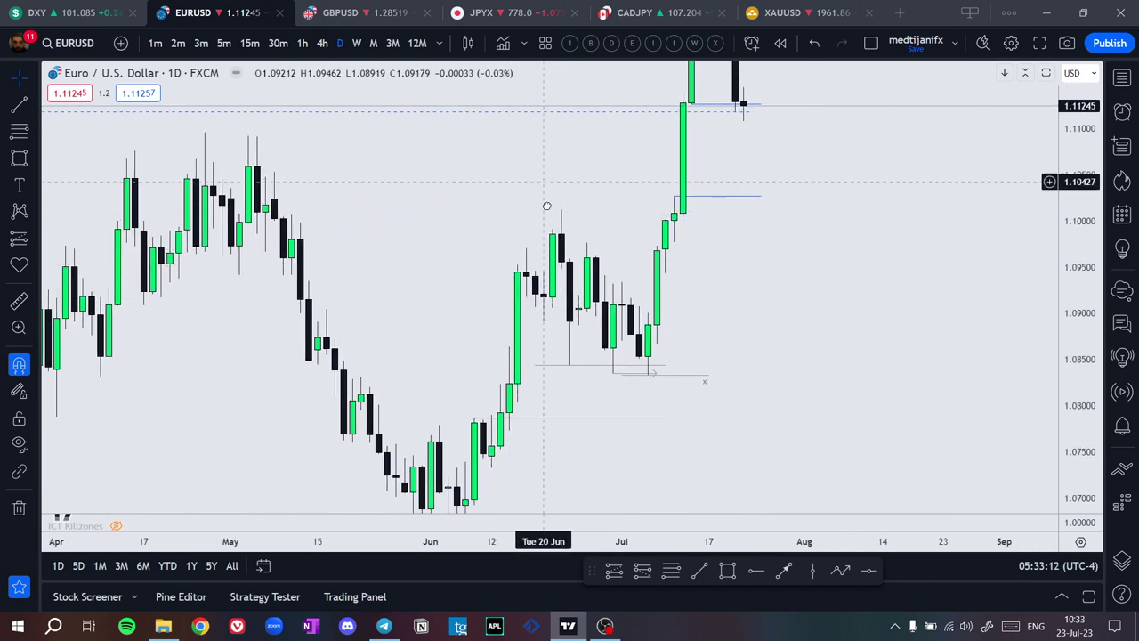
drag(547, 205, 521, 296)
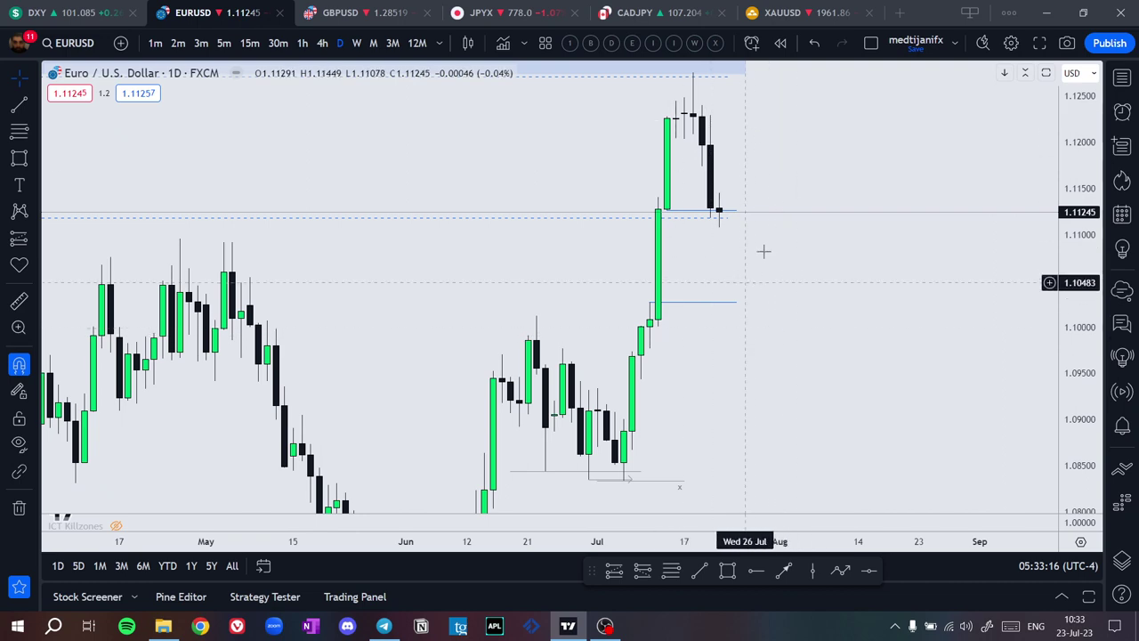
click(327, 44)
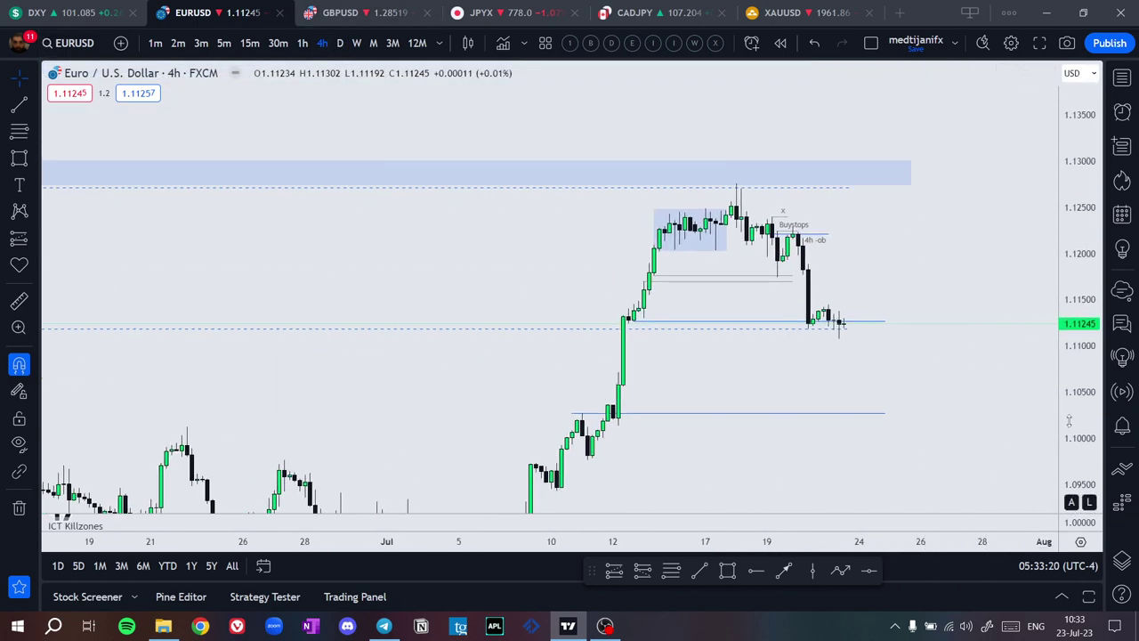
Check the EURUSD rally from the 13 July low with a Fibonacci retracement from 1.11297 to about 1.1274, and delete the retracement
scroll(864, 173, up, 5)
scroll(782, 180, left, 6)
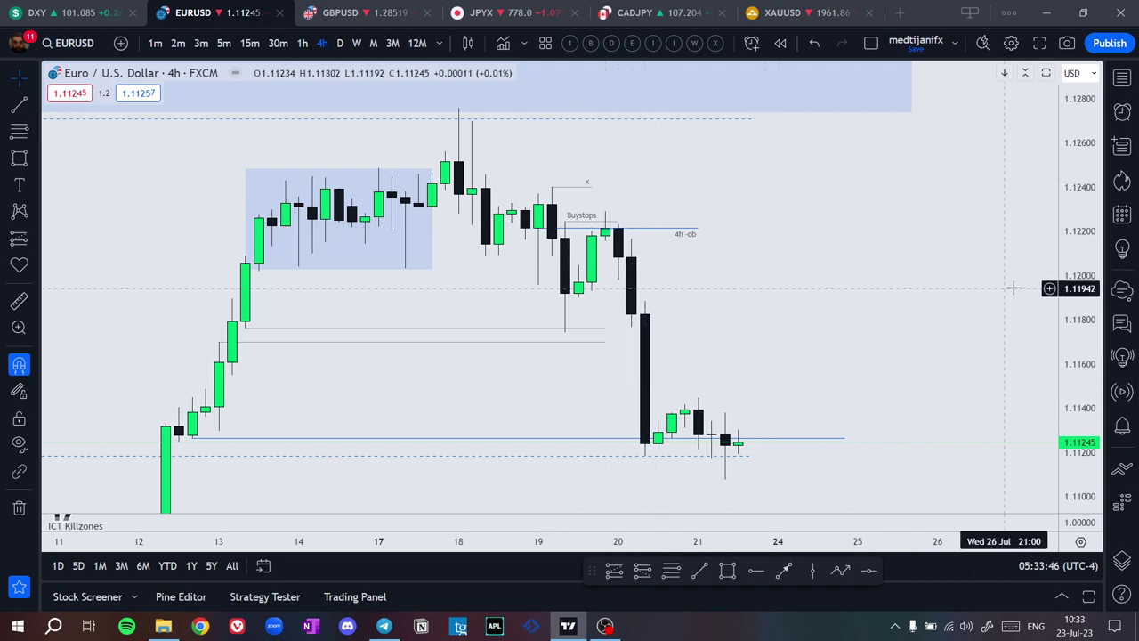
drag(1087, 327, 1071, 249)
drag(904, 338, 925, 293)
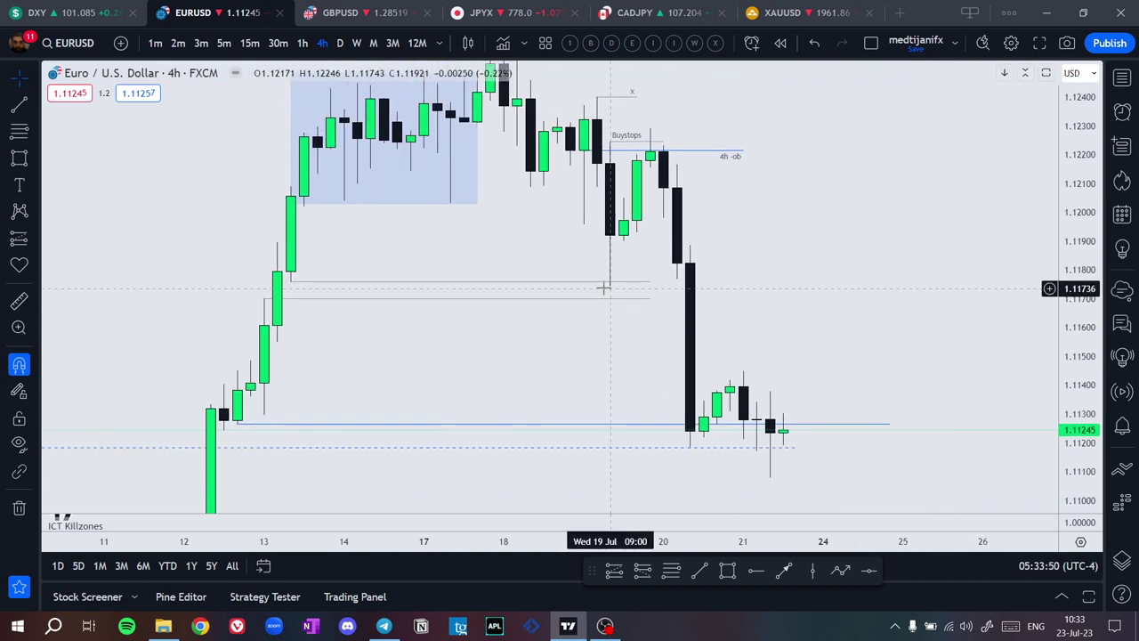
drag(491, 348, 534, 386)
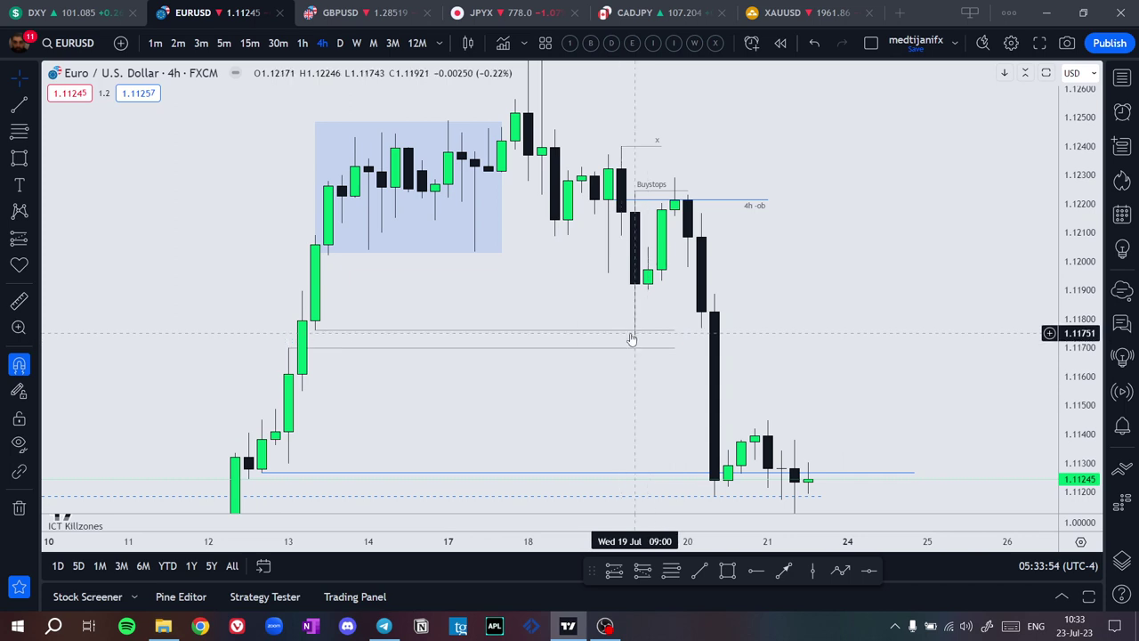
drag(472, 435, 457, 423)
click(671, 572)
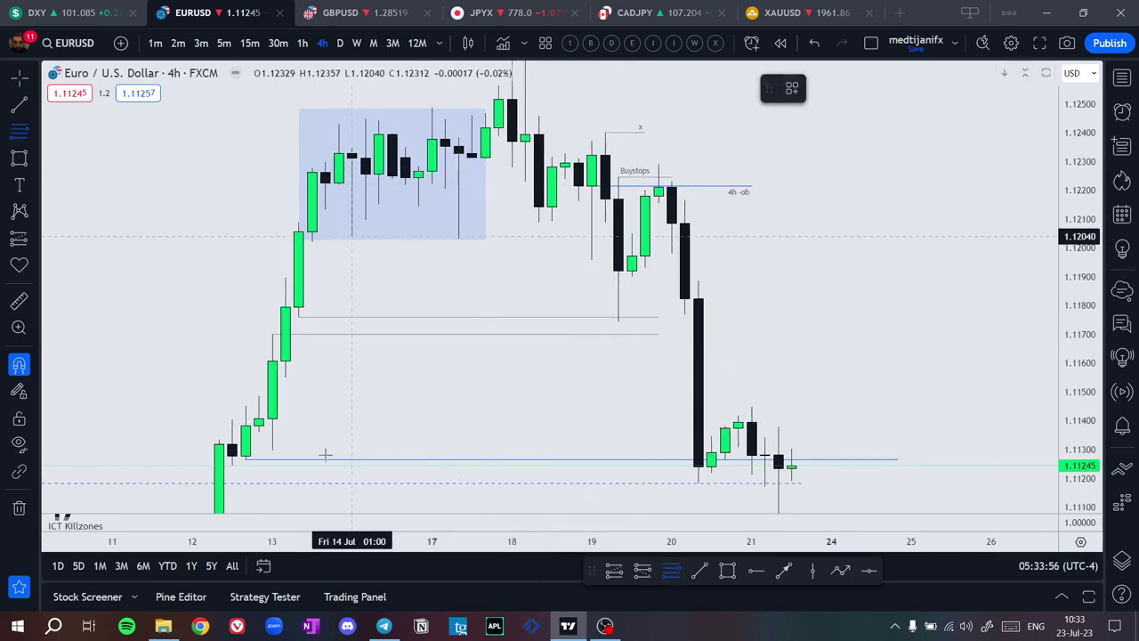
click(272, 451)
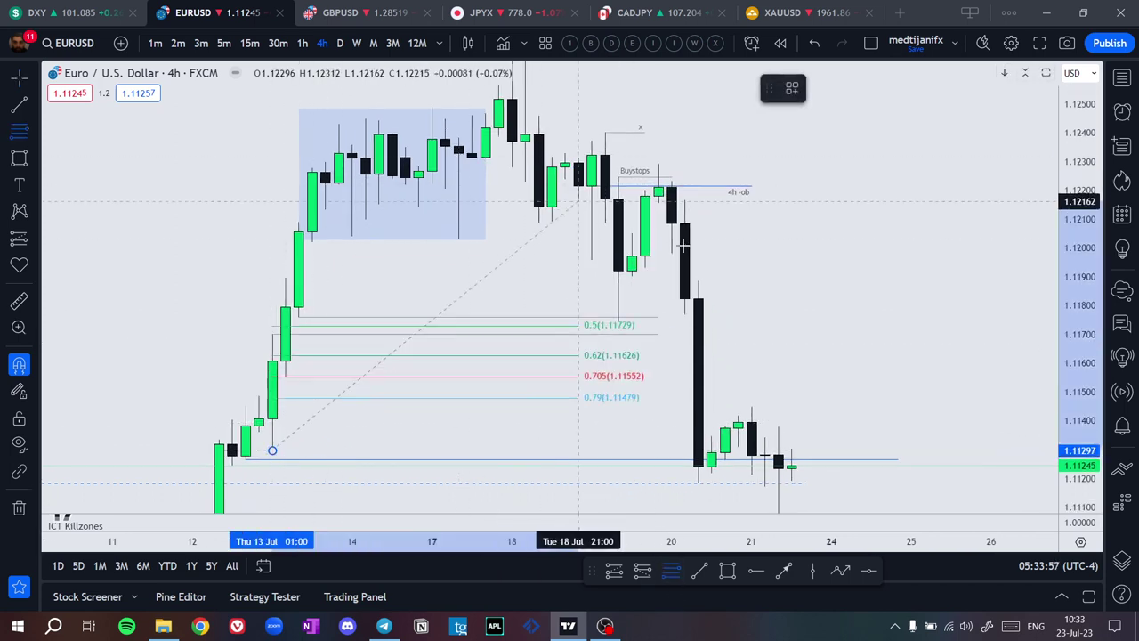
click(936, 95)
drag(939, 137, 938, 90)
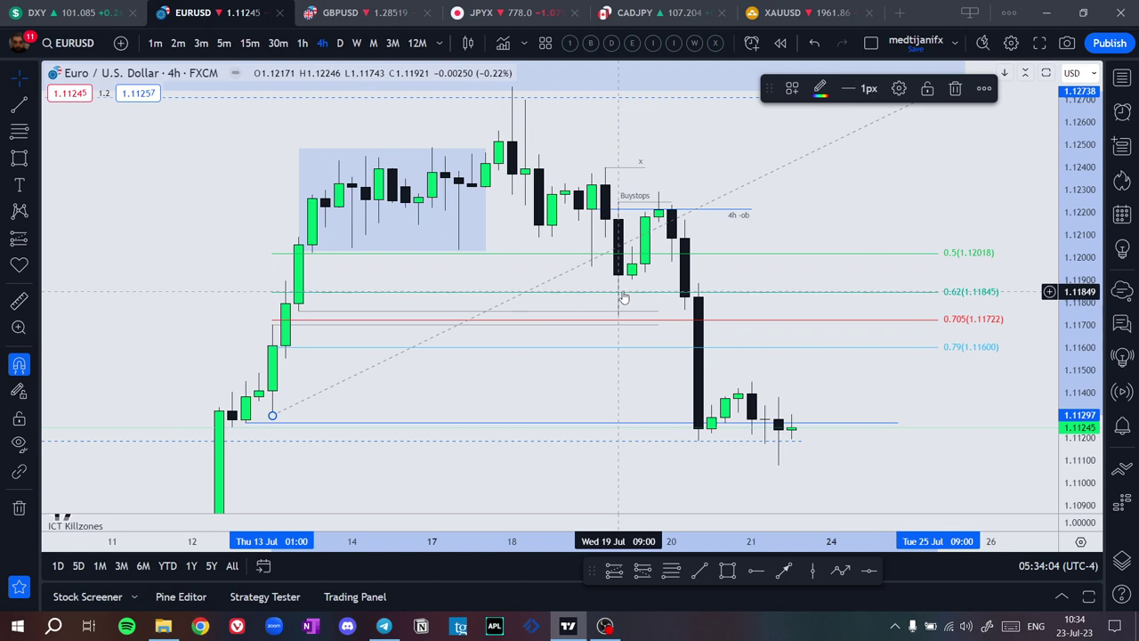
key(Delete)
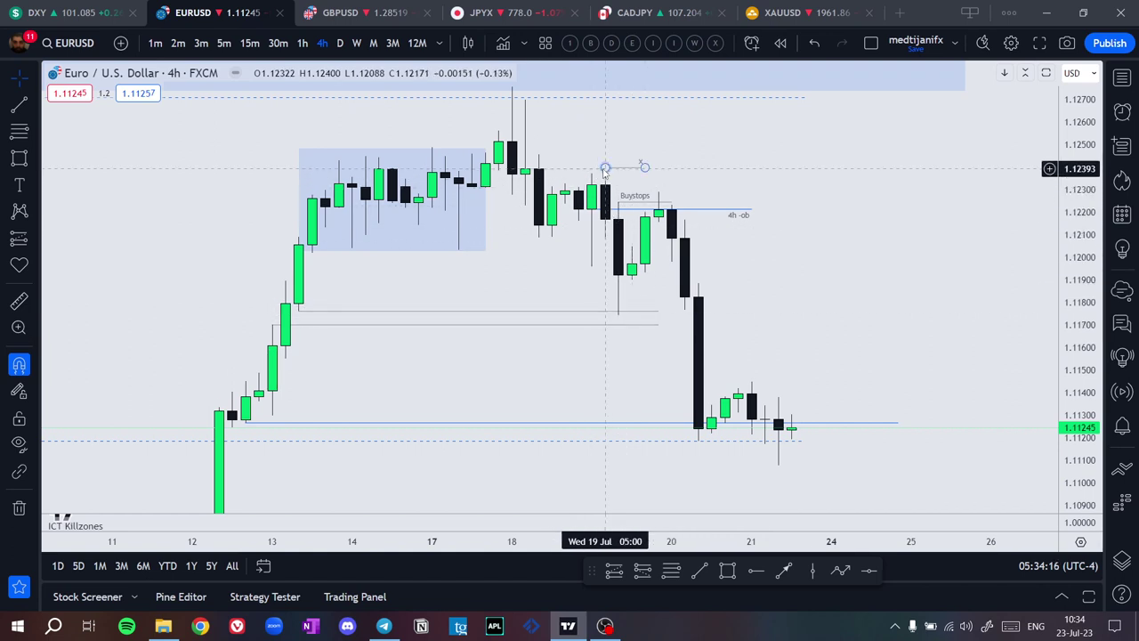
Sketch a zigzag arrow path rising from about 1.1232 above the Buystops level into the upper blue zone, and remove it
click(841, 570)
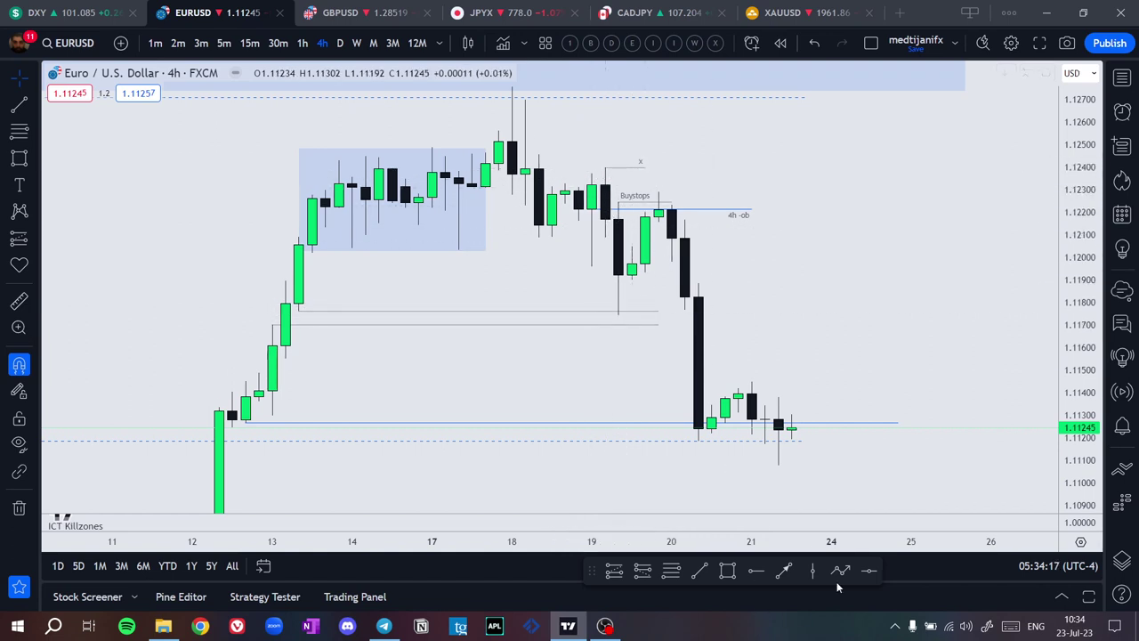
click(670, 186)
click(684, 127)
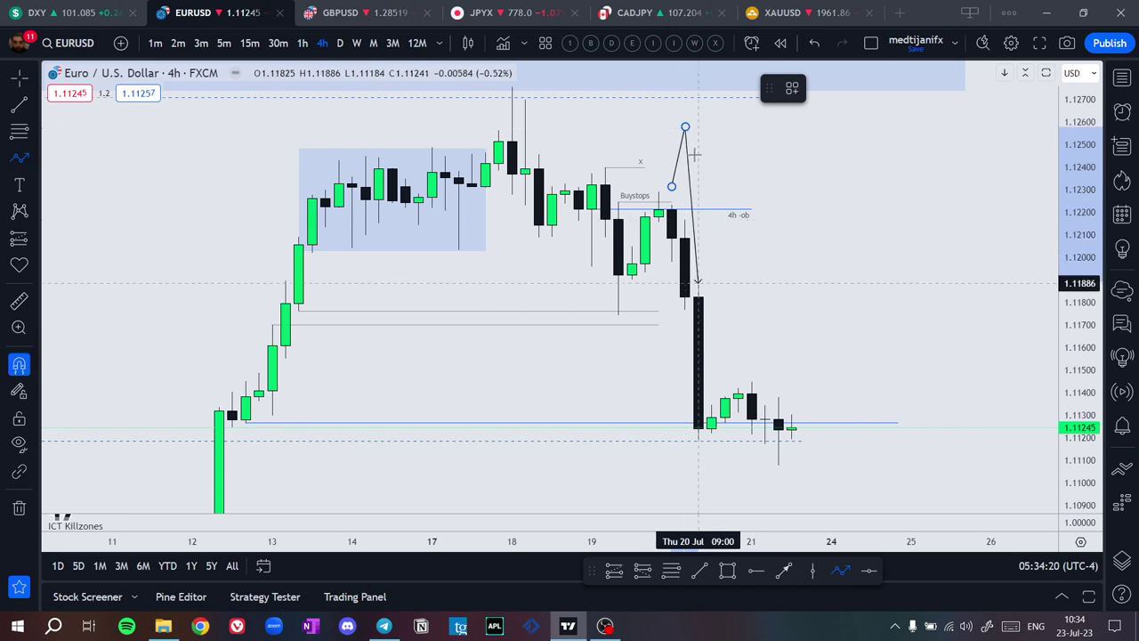
click(724, 170)
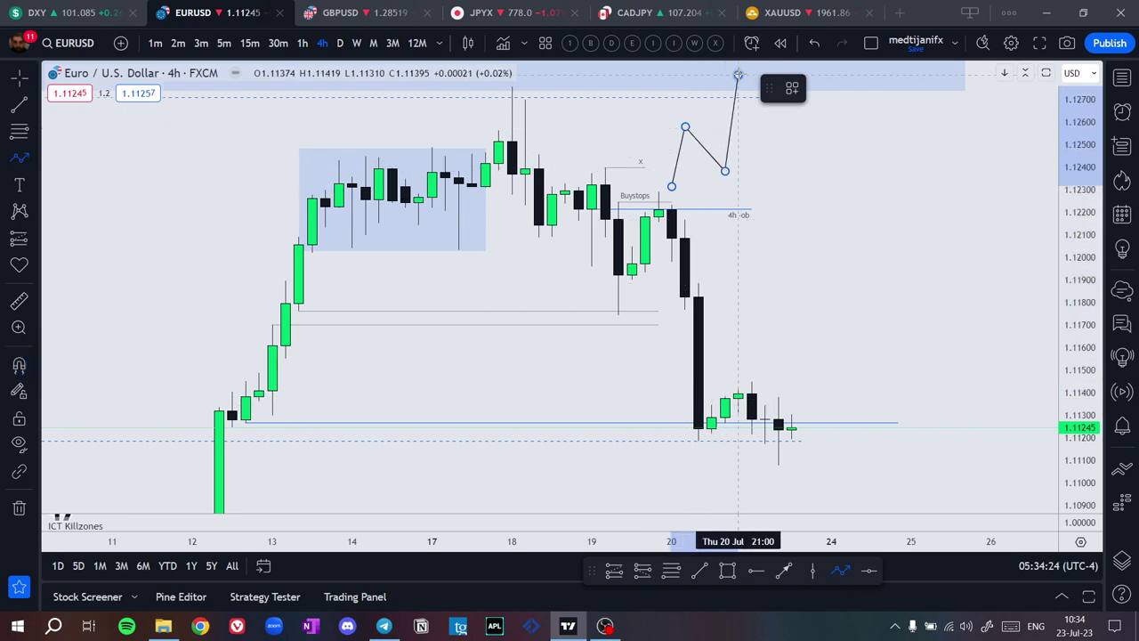
click(737, 75)
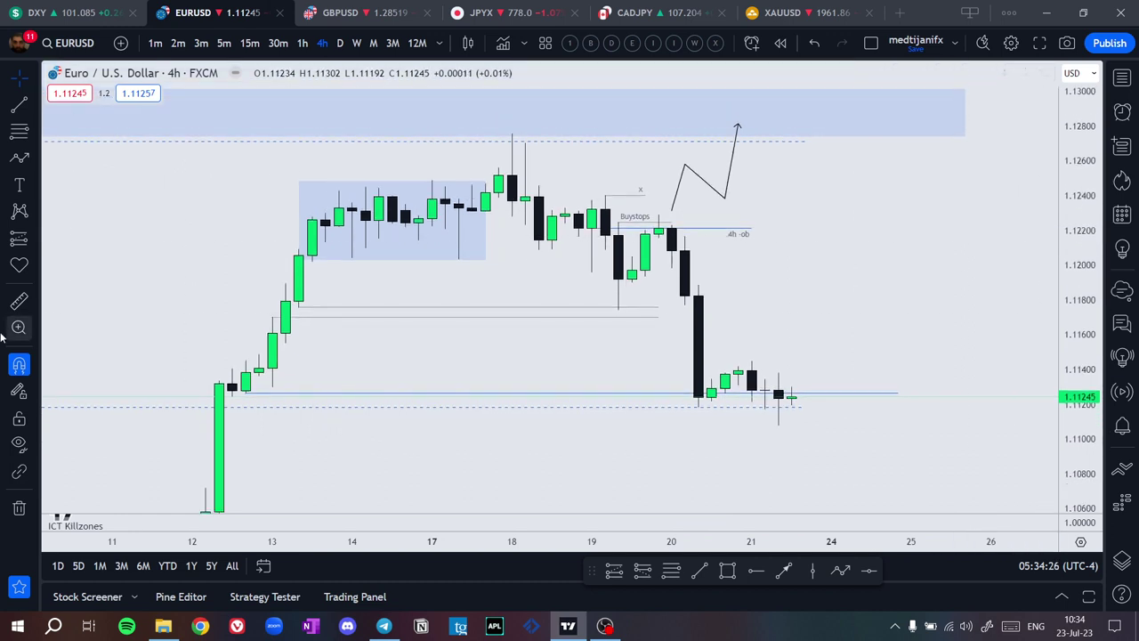
scroll(890, 276, down, 3)
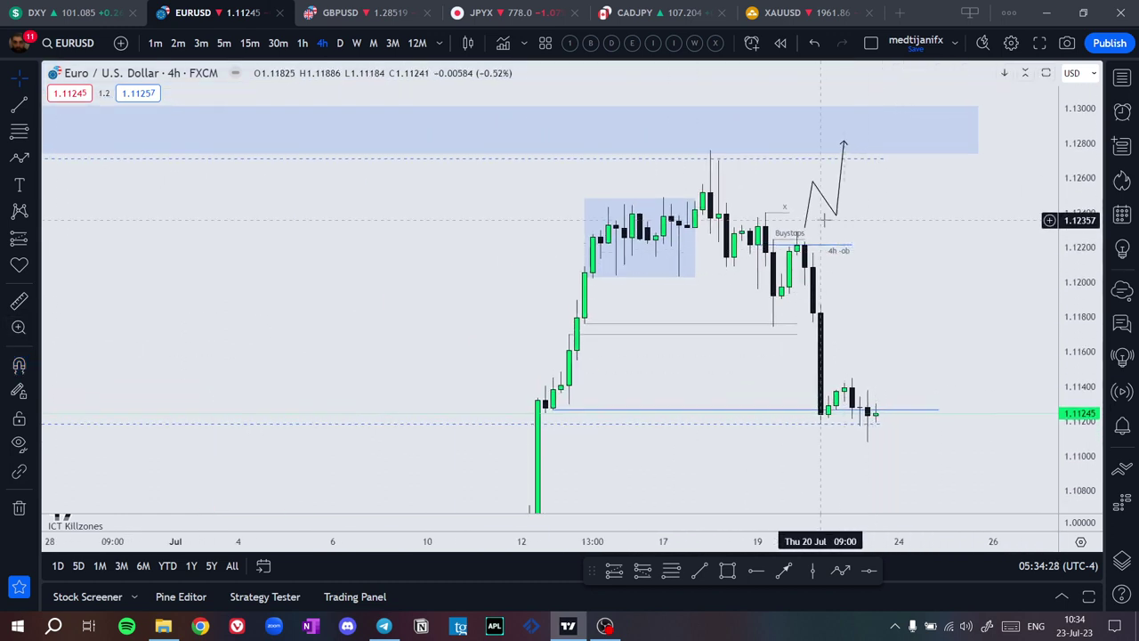
drag(828, 219, 828, 221)
click(858, 220)
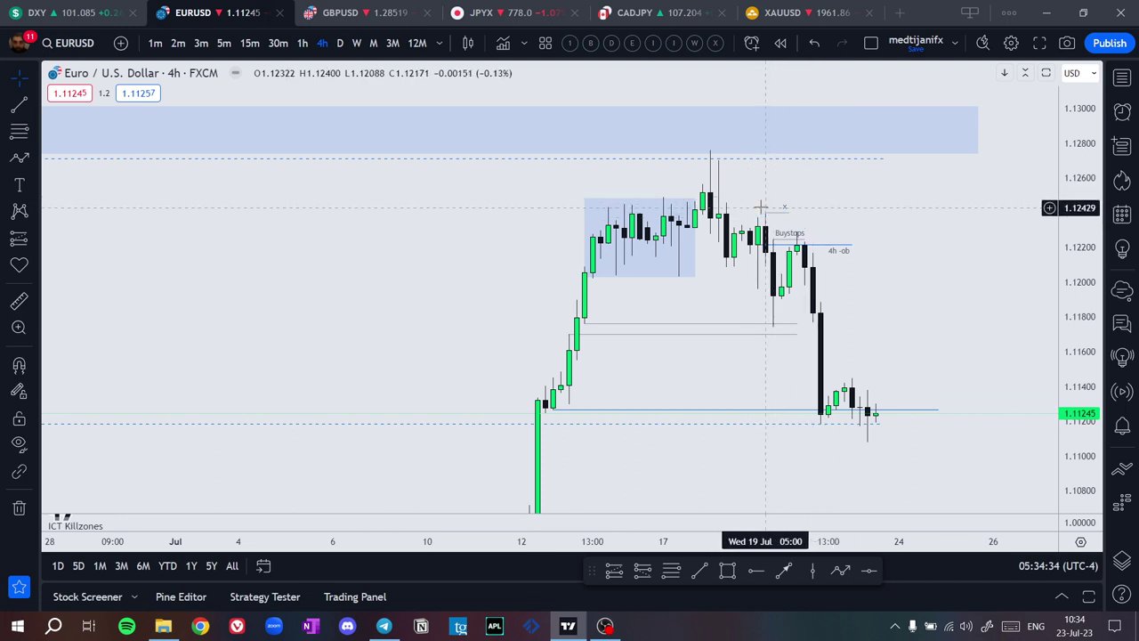
Check the 19 July decline with a Fibonacci retracement from 1.12402 to about 1.1175, extended to 21 July, and delete it
scroll(991, 236, up, 5)
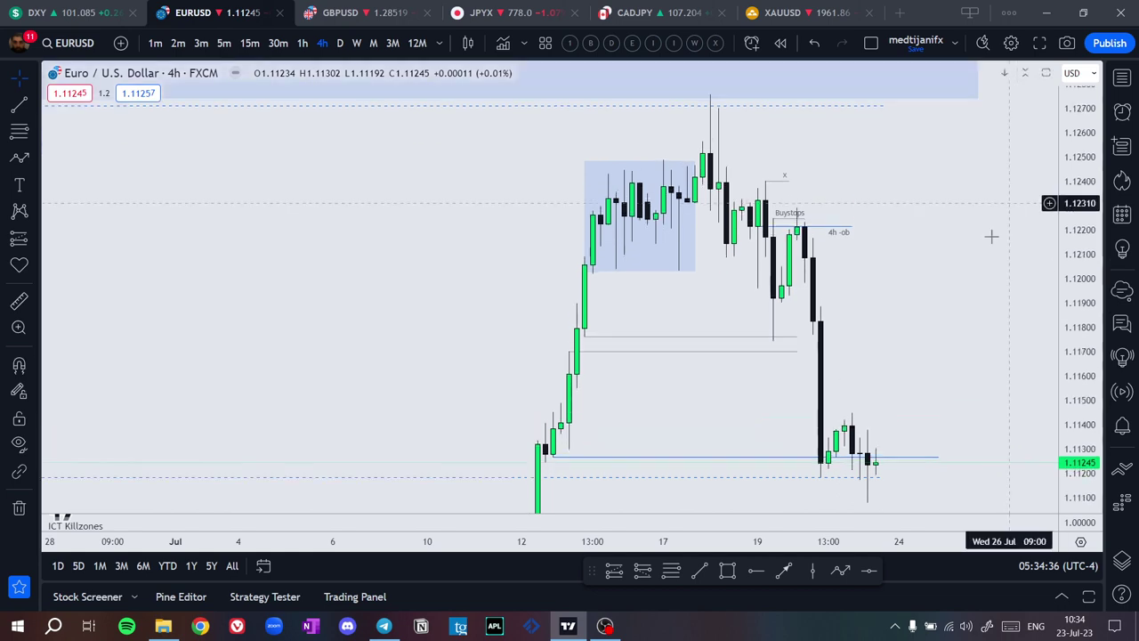
scroll(924, 305, up, 2)
drag(775, 326, 930, 304)
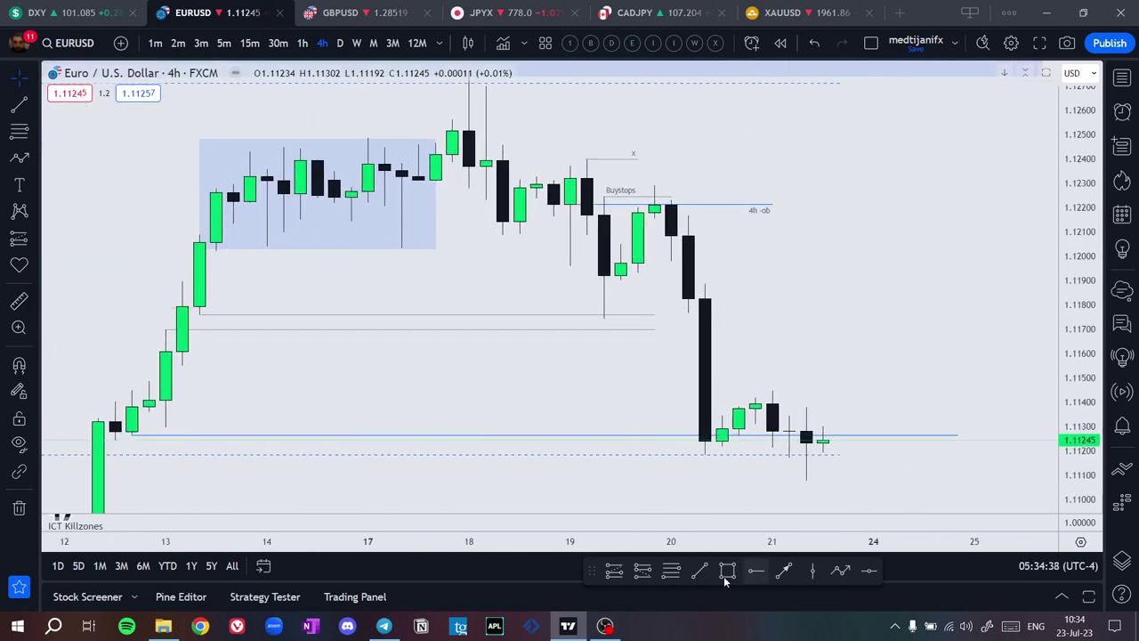
click(670, 570)
click(586, 159)
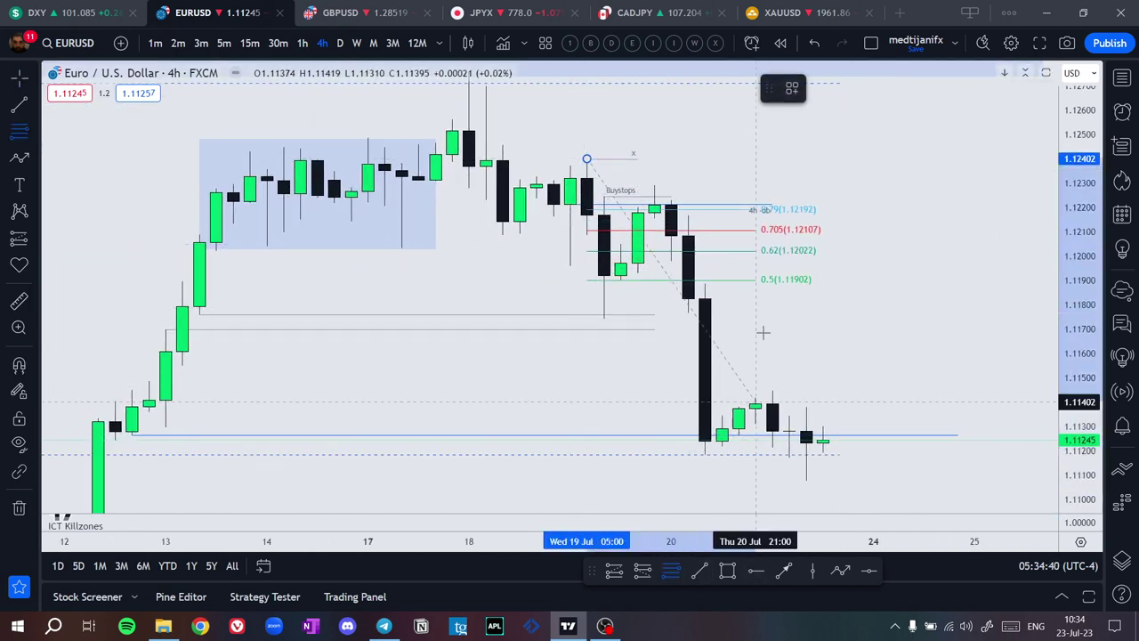
click(654, 318)
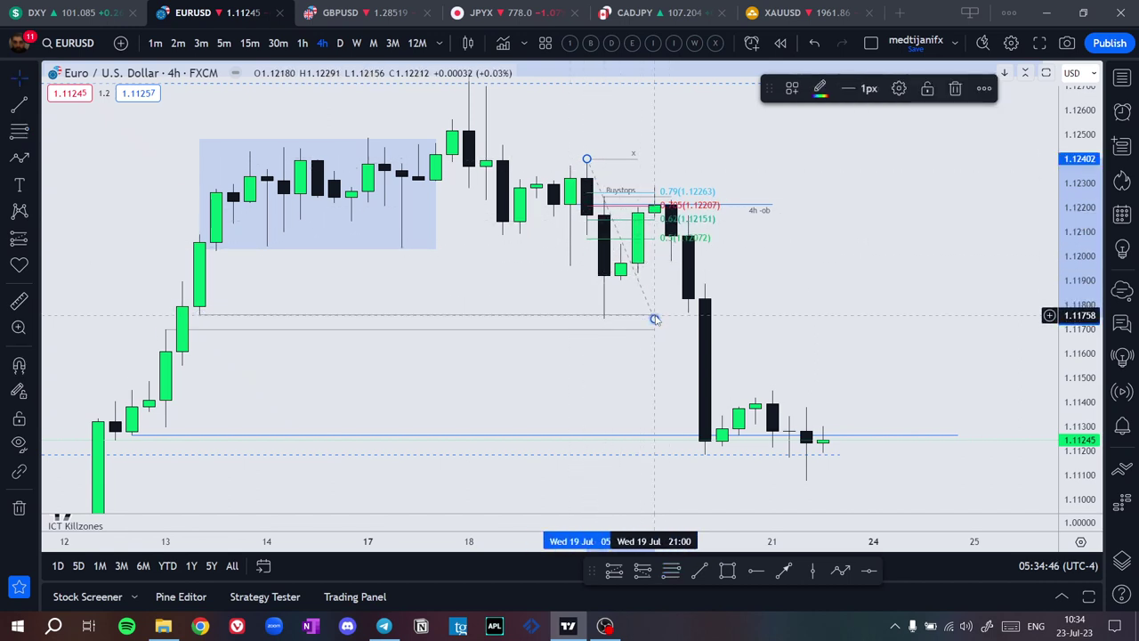
drag(654, 318, 803, 318)
click(625, 350)
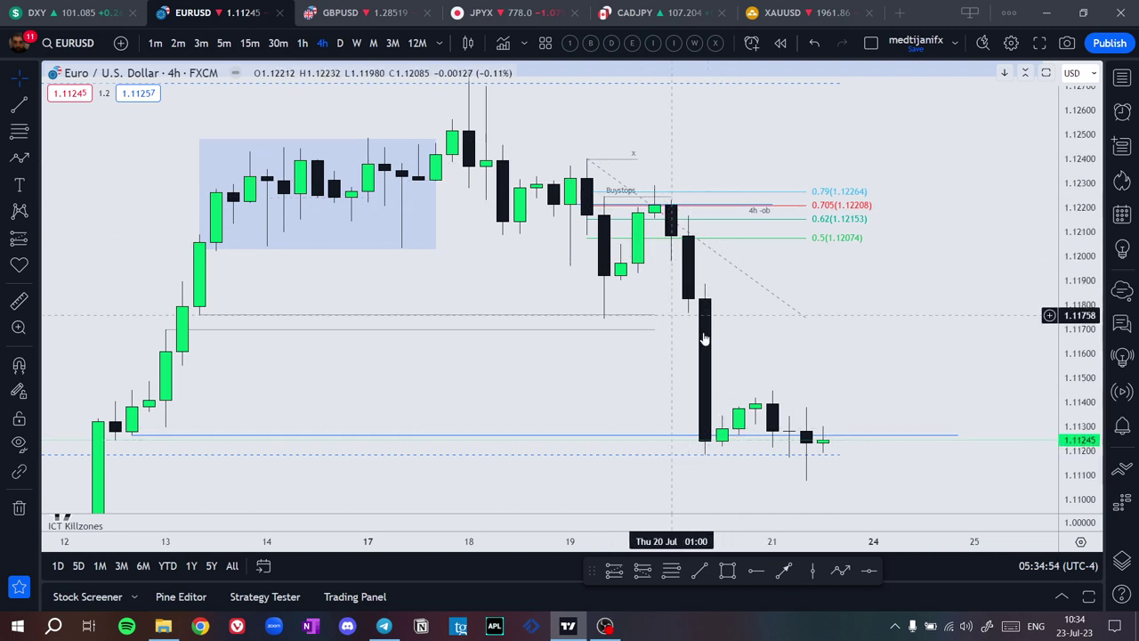
scroll(794, 306, down, 1)
click(818, 307)
key(Delete)
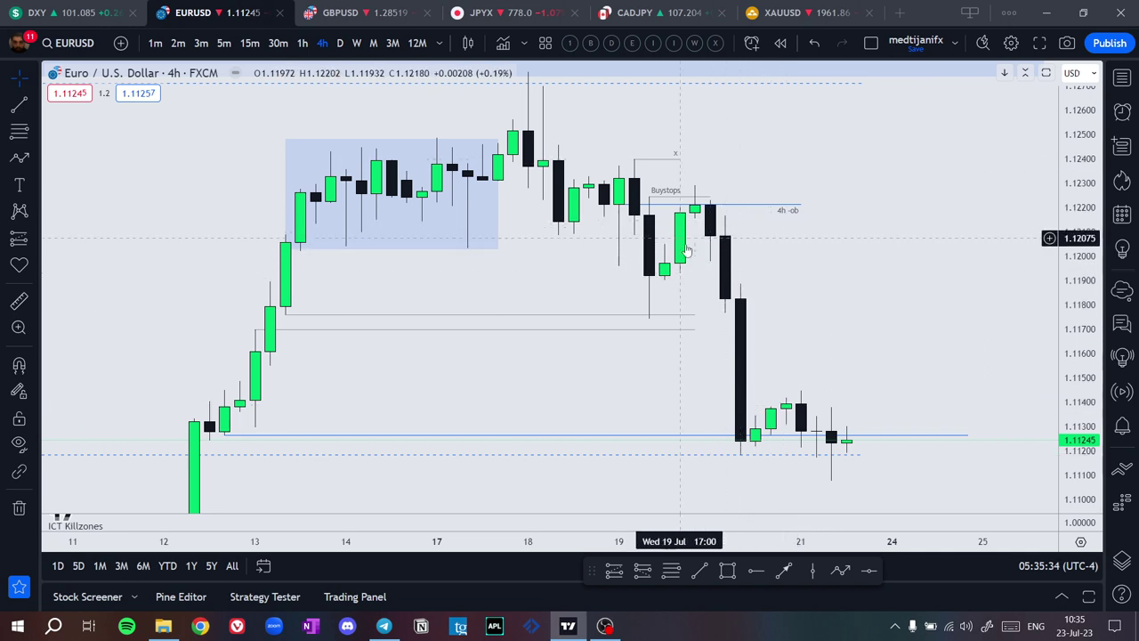
Switch EURUSD to the 1-hour timeframe and delete the rectangle around the 13 to 17 July consolidation
click(302, 42)
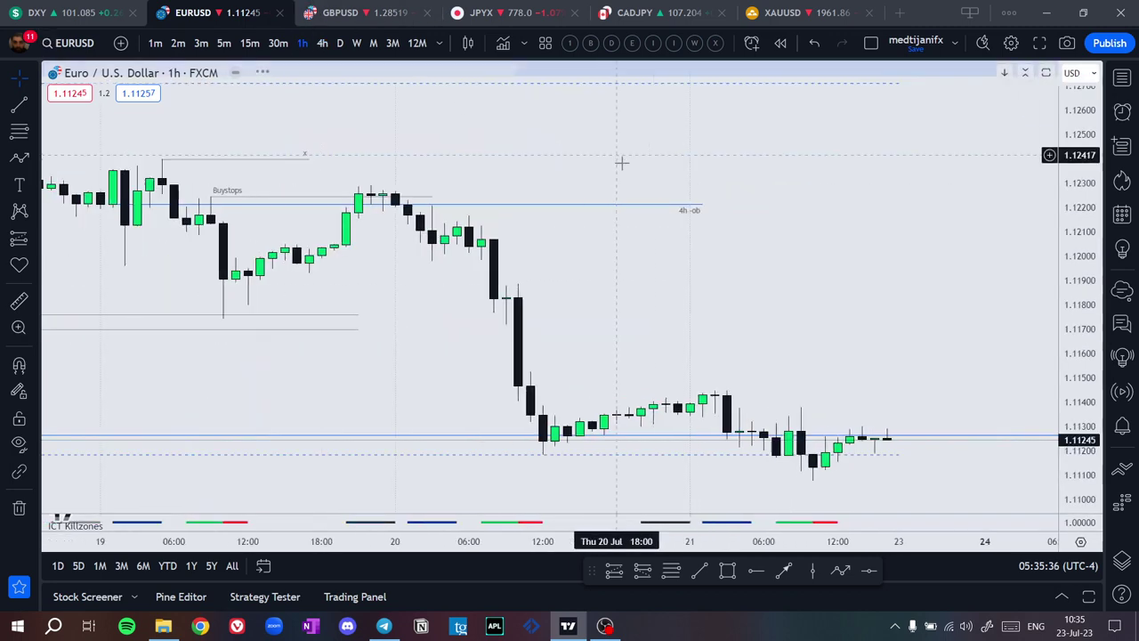
scroll(620, 160, down, 5)
scroll(883, 155, up, 3)
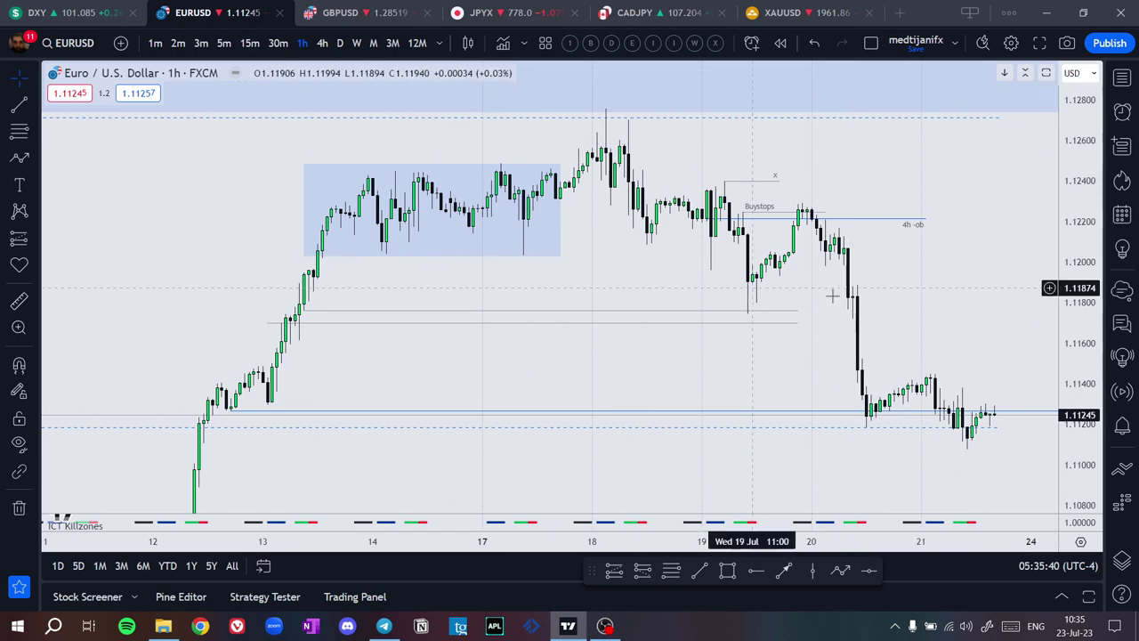
drag(907, 300, 842, 297)
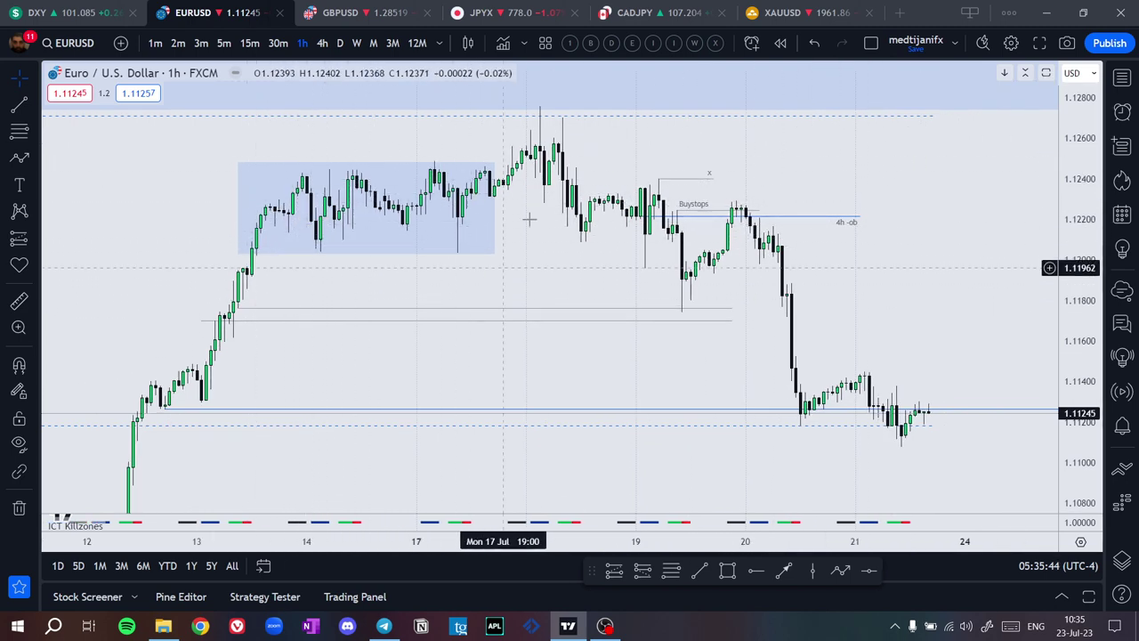
drag(486, 297, 535, 366)
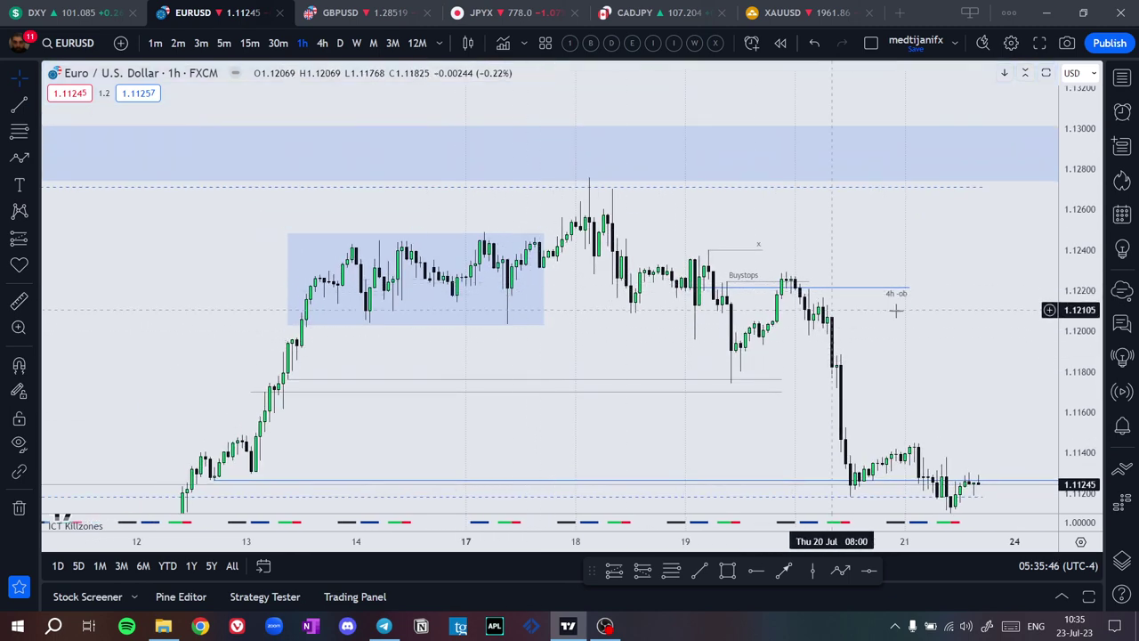
drag(937, 323, 868, 232)
middle_click(473, 231)
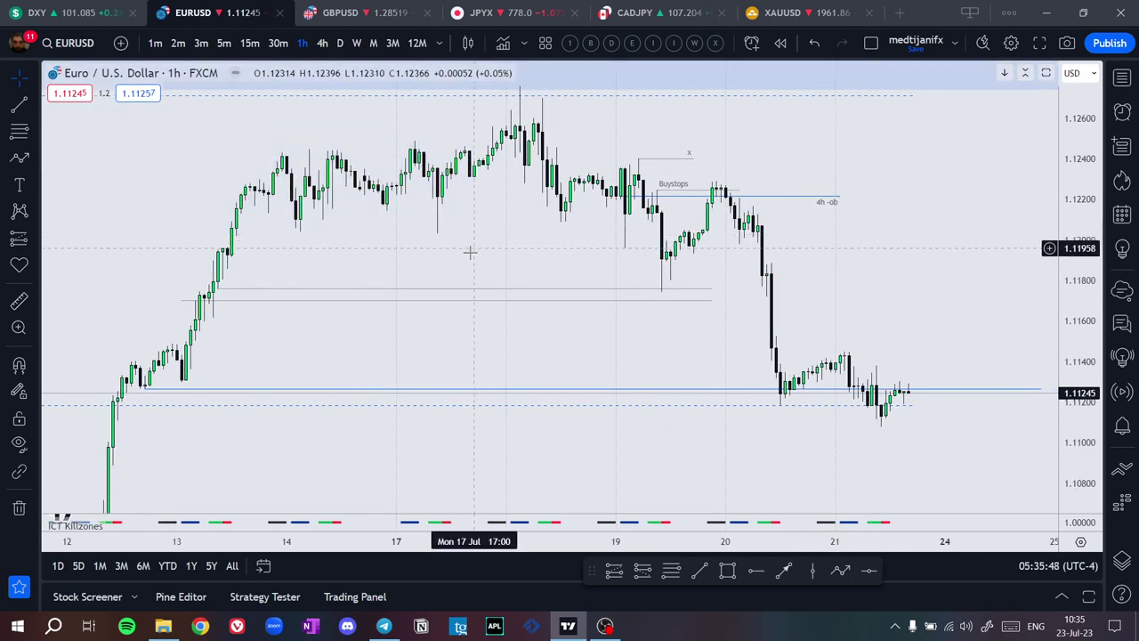
Start a bar replay of the EURUSD 1-hour chart from the beginning of 17 July
drag(469, 252, 415, 281)
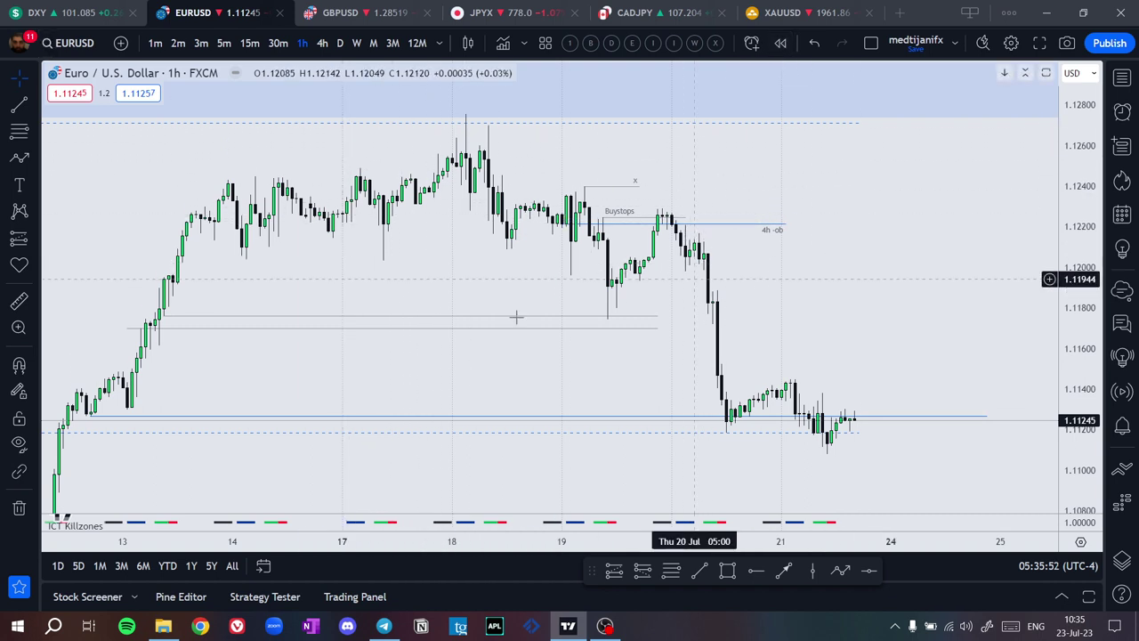
scroll(847, 299, down, 1)
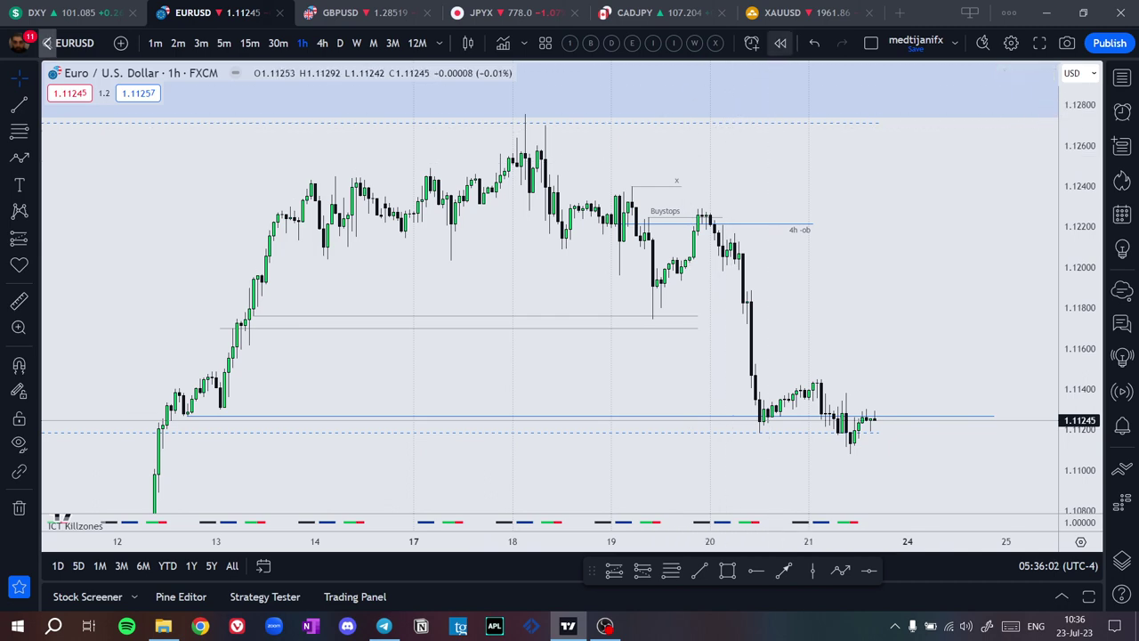
click(780, 43)
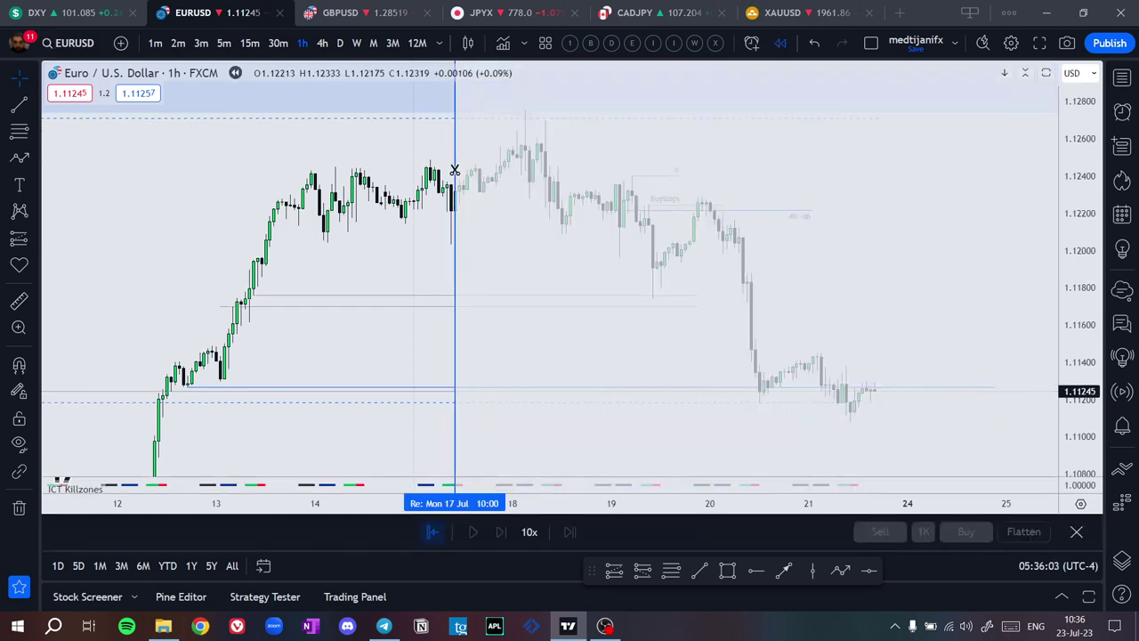
click(413, 290)
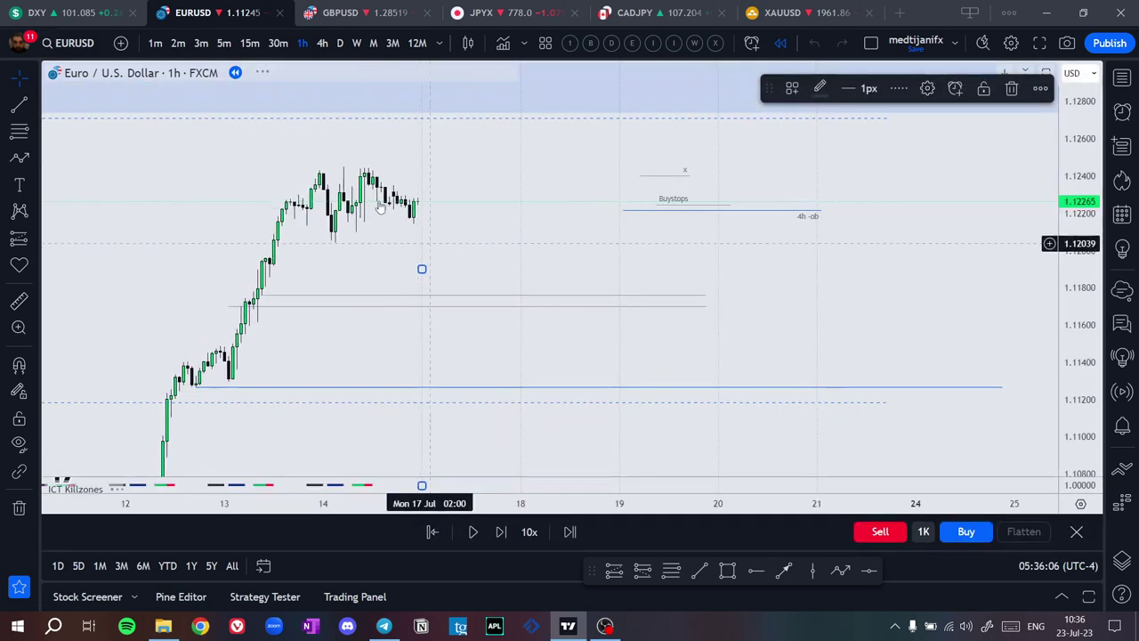
Delete the Buystops, 4h -ob and x level lines around 19 to 20 July
drag(749, 223, 142, 251)
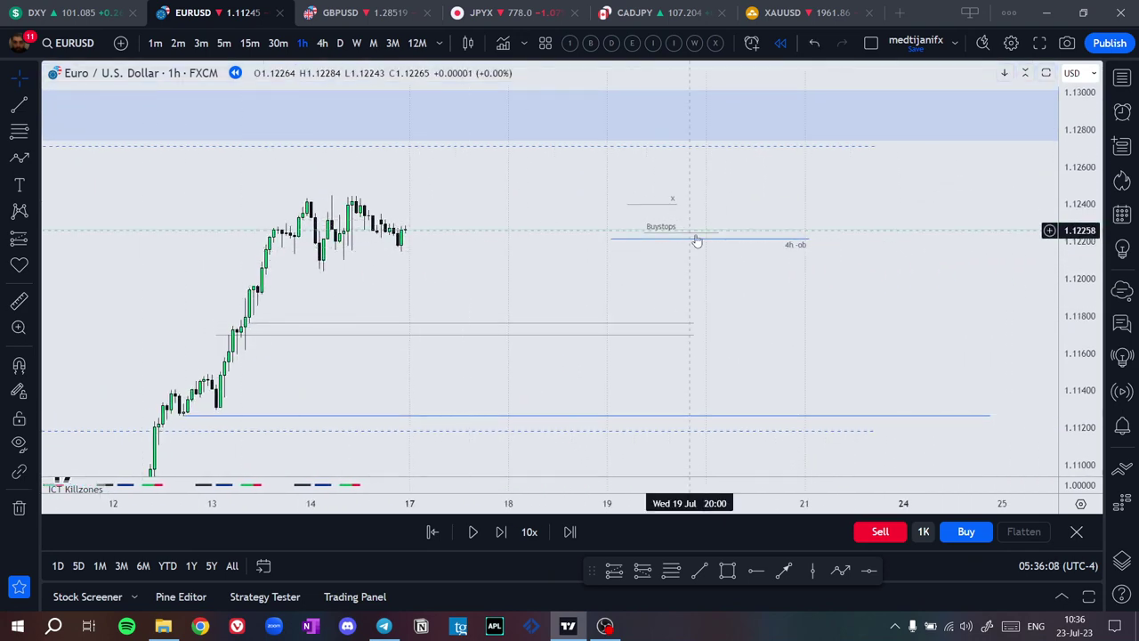
scroll(767, 247, down, 1)
middle_click(738, 238)
middle_click(687, 233)
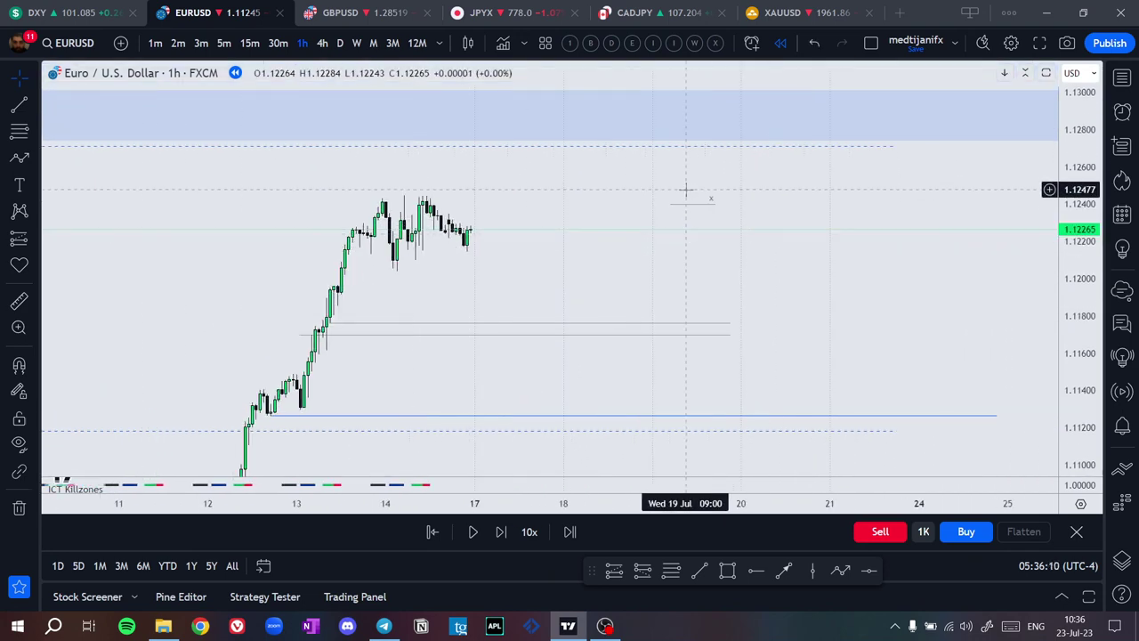
middle_click(682, 204)
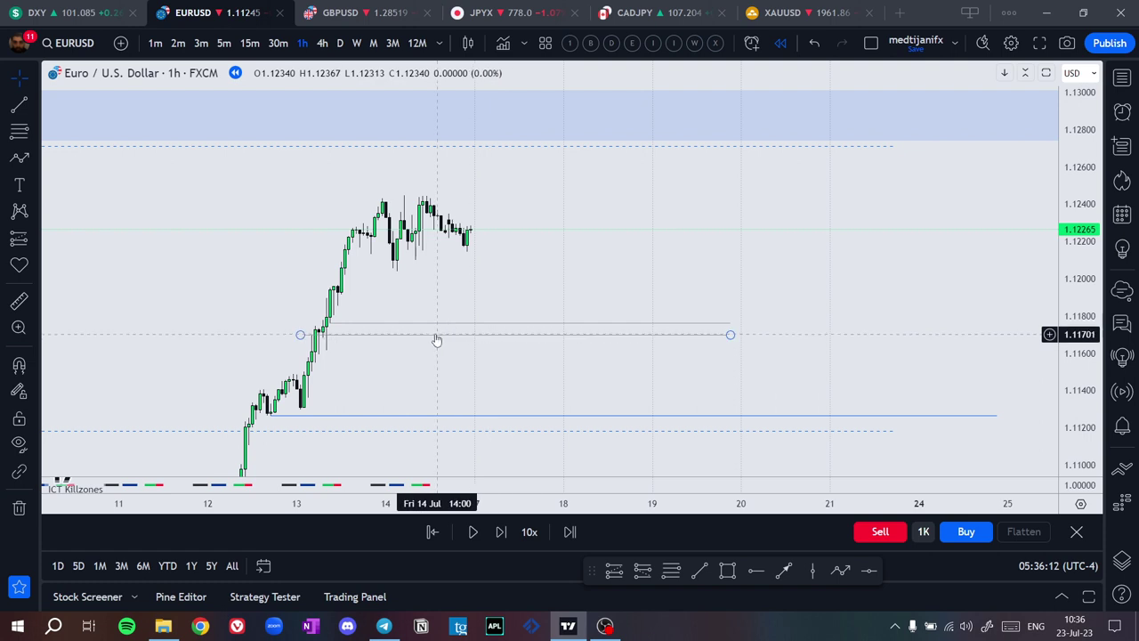
Label the lower grey horizontal line at 1.11700 with the text "4h bisi"
double_click(708, 328)
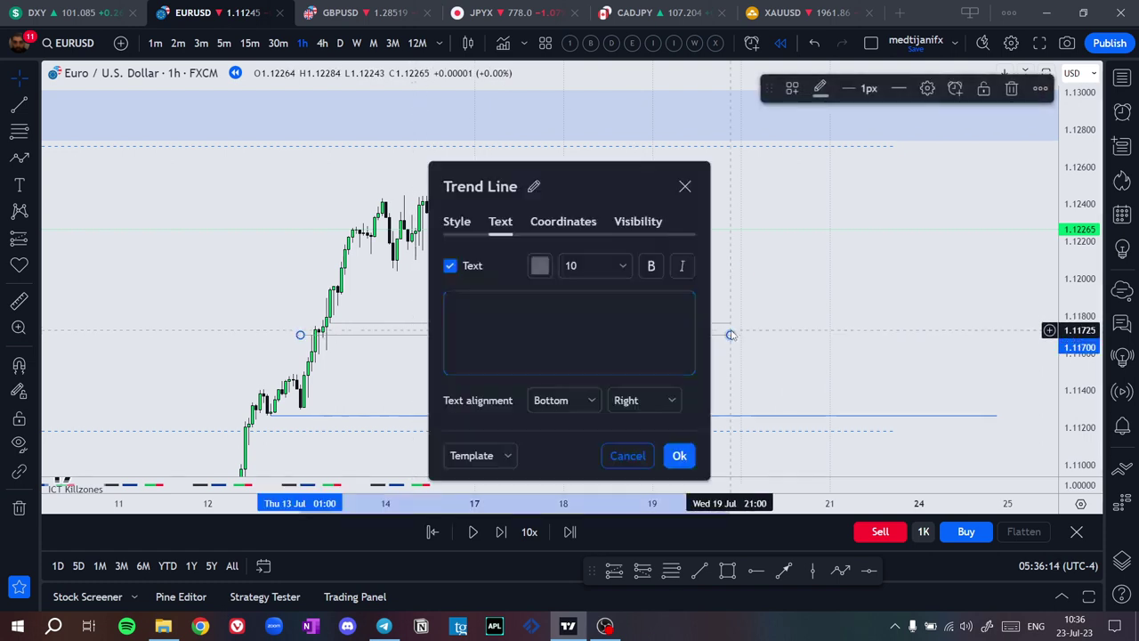
click(599, 331)
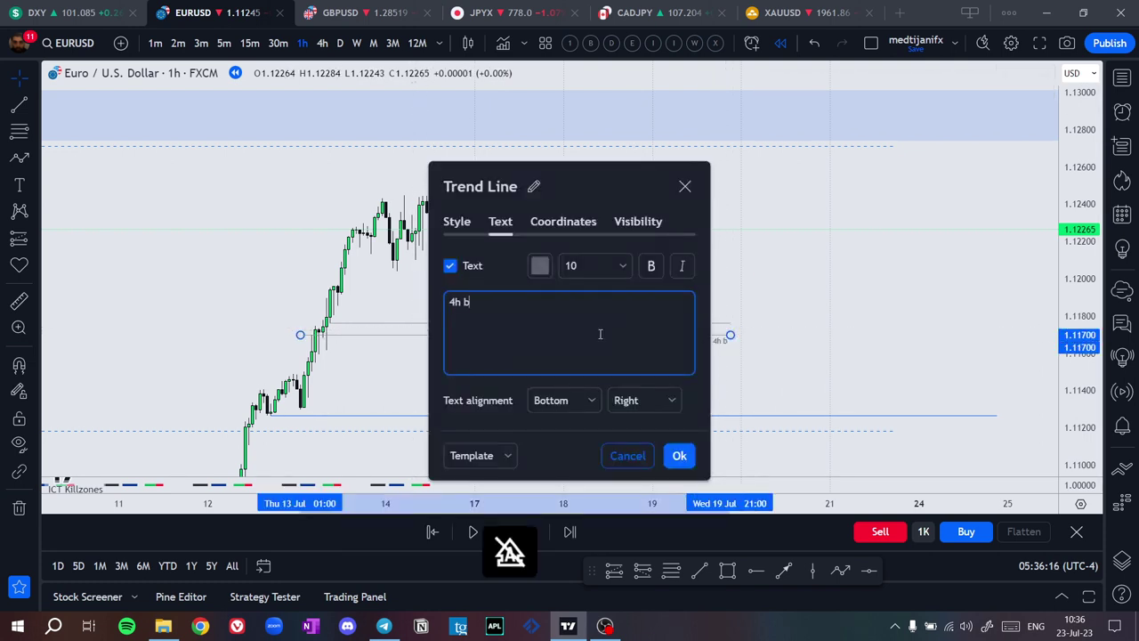
click(970, 262)
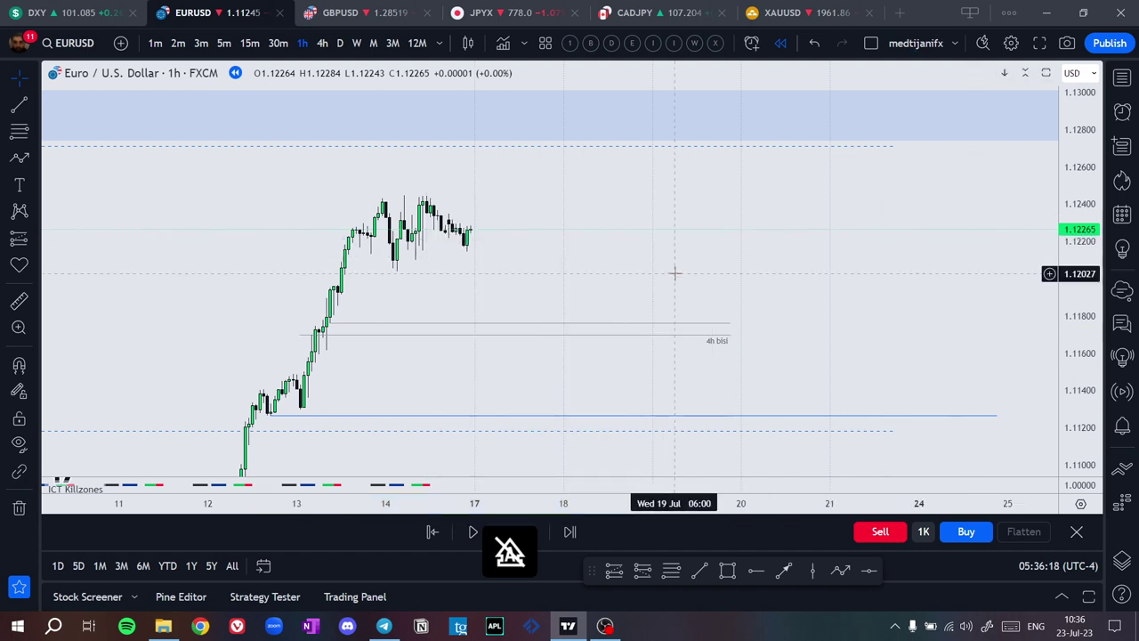
Advance the EURUSD 1-hour replay candle by candle through the early hours of 17 July
click(494, 537)
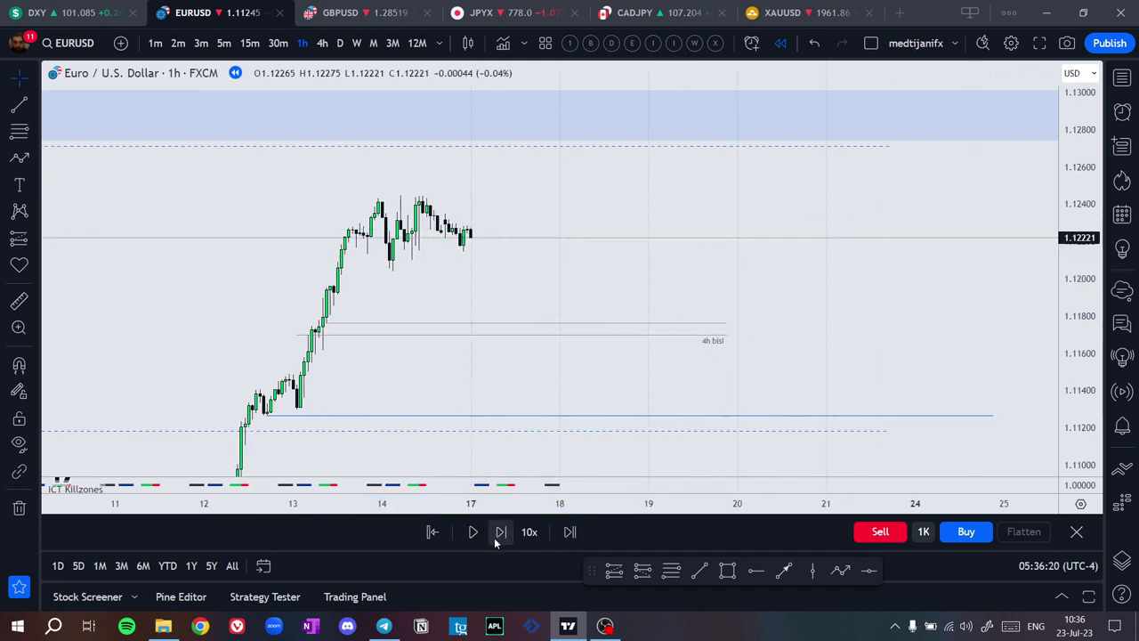
click(494, 538)
click(494, 537)
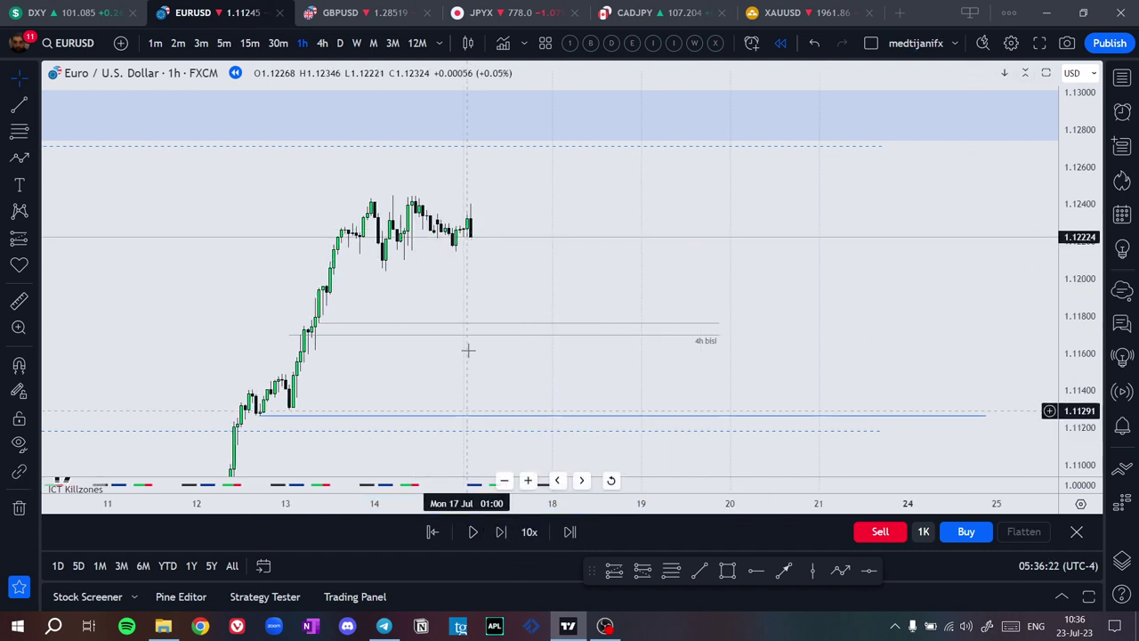
drag(500, 292, 671, 282)
scroll(694, 285, up, 5)
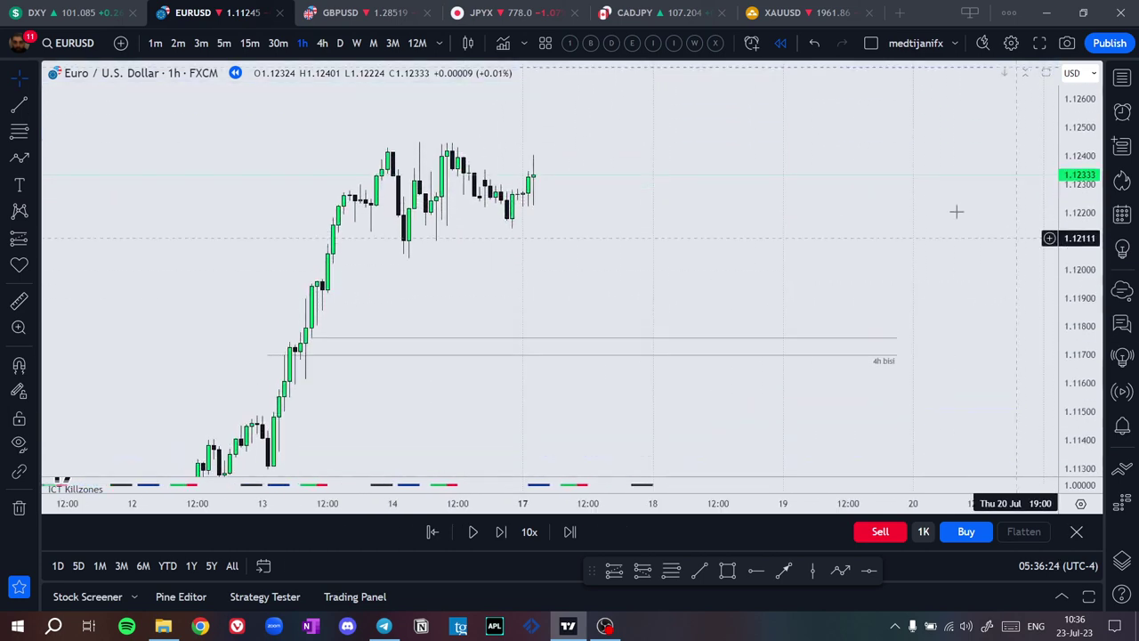
drag(535, 277, 551, 330)
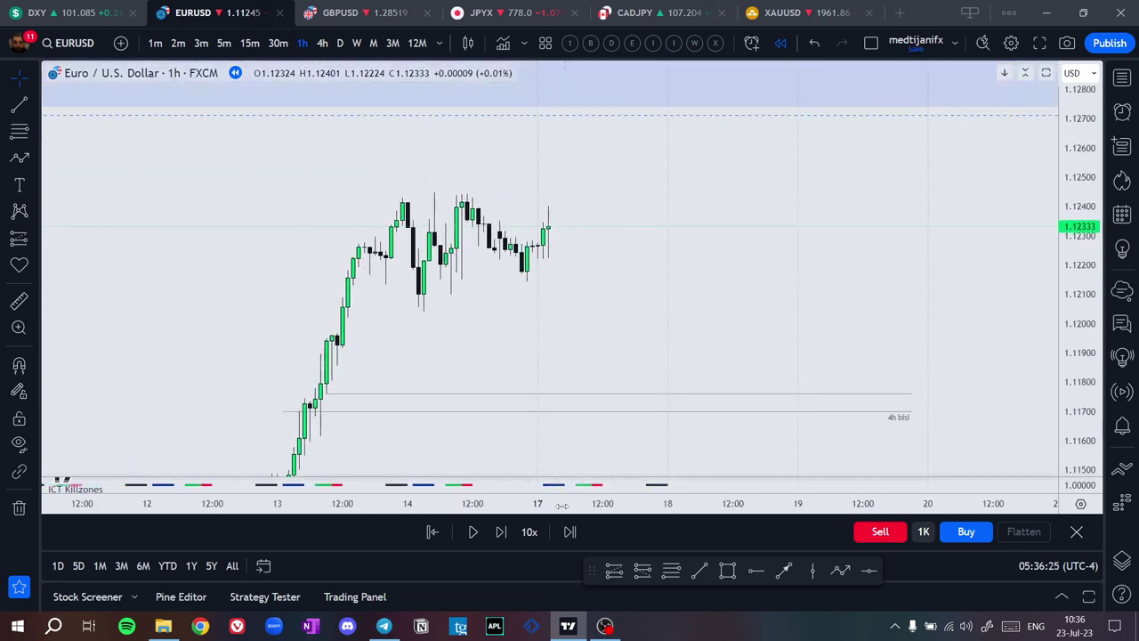
click(498, 539)
click(498, 539)
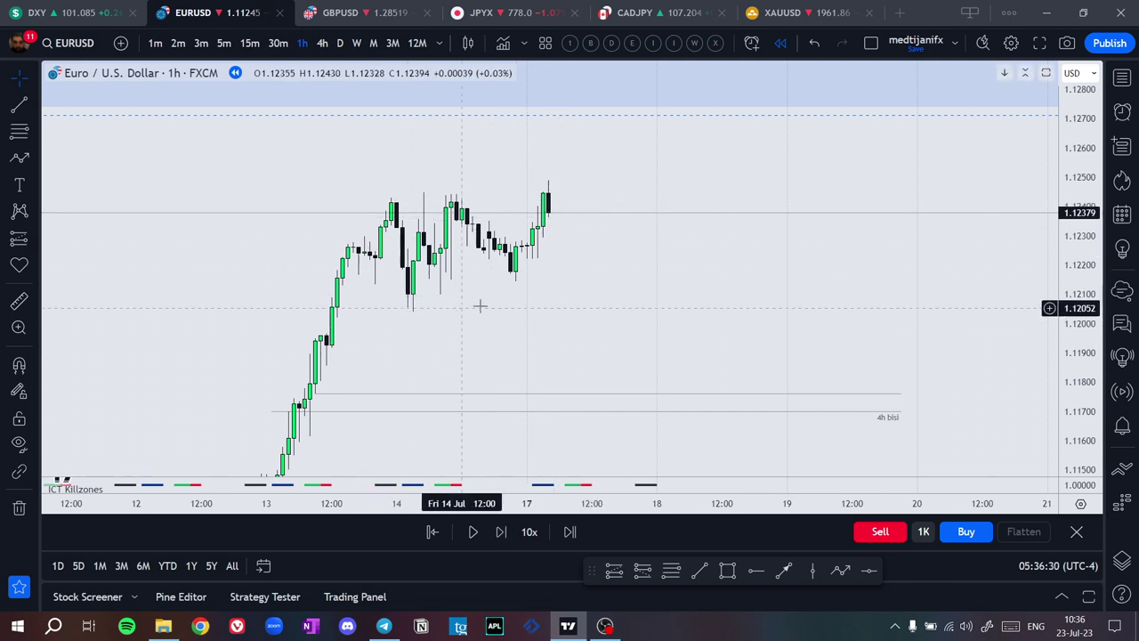
Sketch a projected path from the latest candle down to the 4h bisi and up into the blue zone at about 1.1280
click(845, 573)
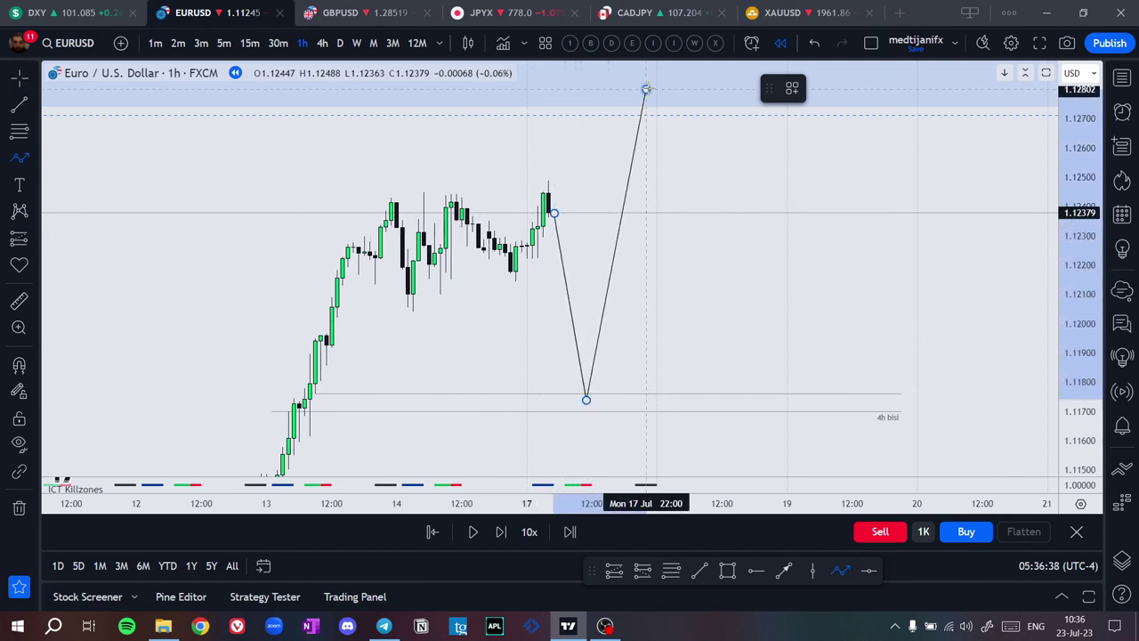
double_click(646, 89)
click(753, 230)
scroll(727, 312, down, 3)
drag(840, 337, 669, 251)
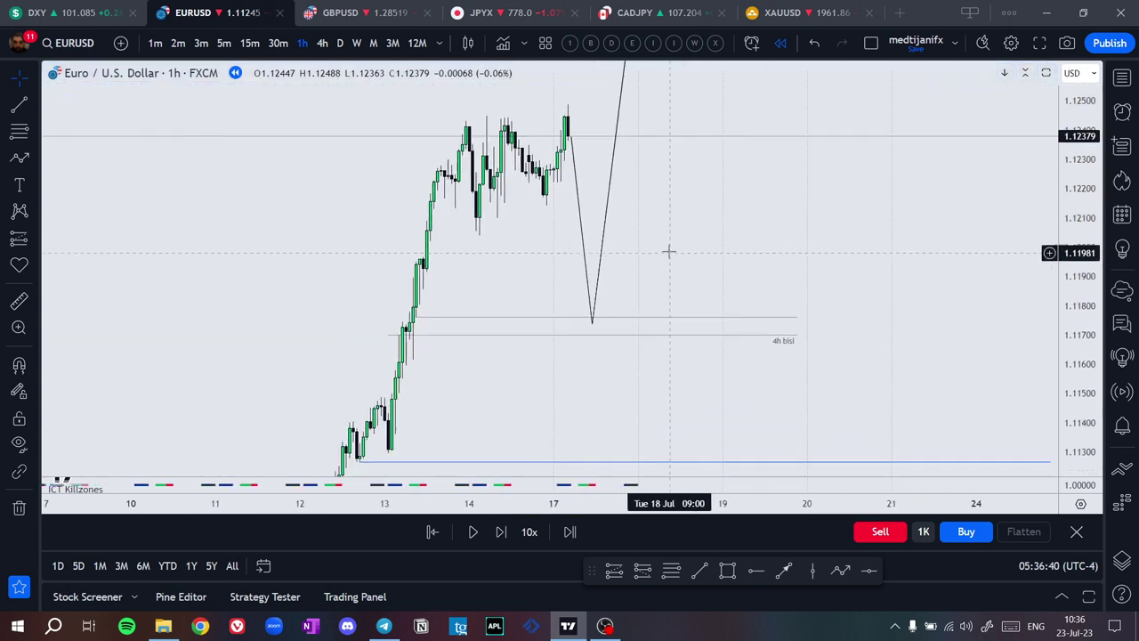
drag(1062, 210, 1052, 366)
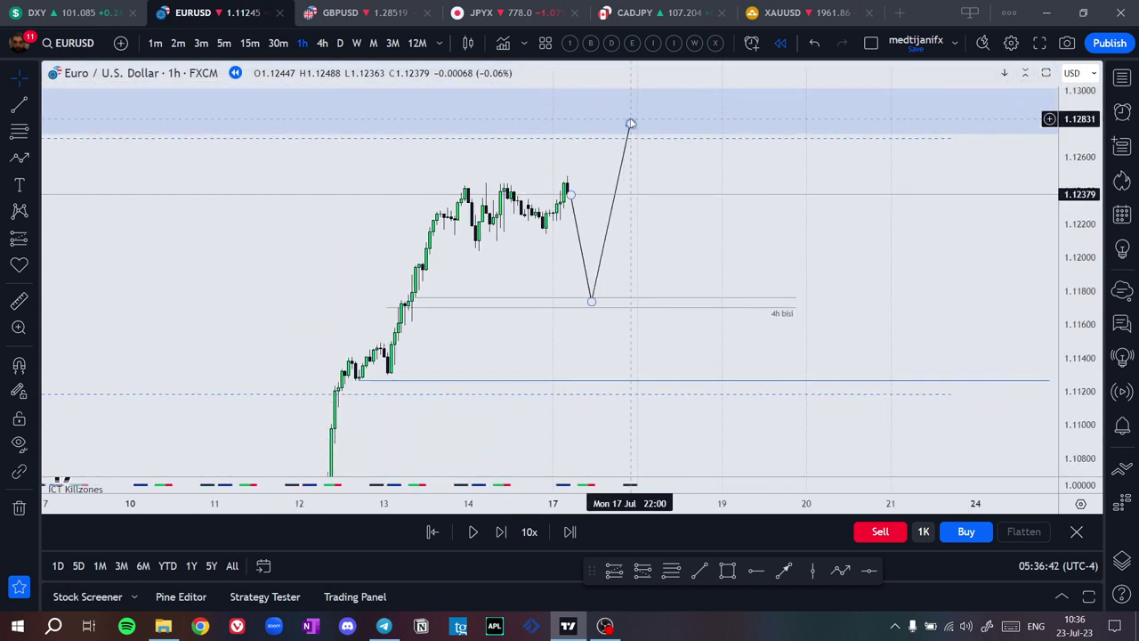
Lower the projected path's end to about 1.1223, add a second path falling to about 1.1083, and undo the sketched paths
mouse_move(630, 123)
mouse_down()
mouse_move(613, 210)
mouse_move(626, 219)
mouse_up()
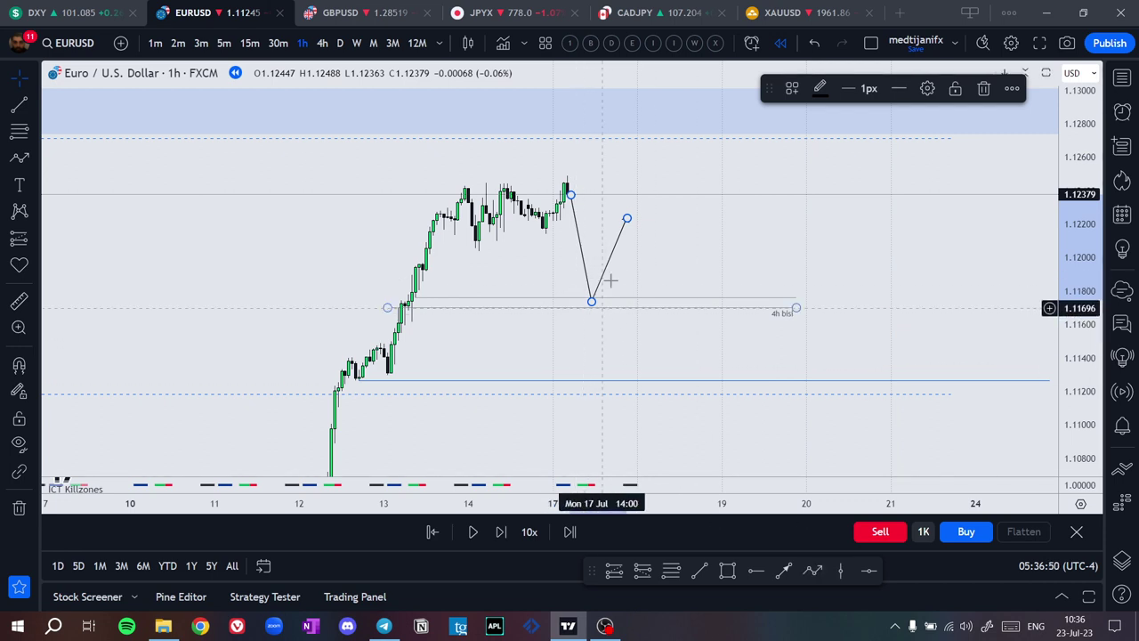
click(815, 572)
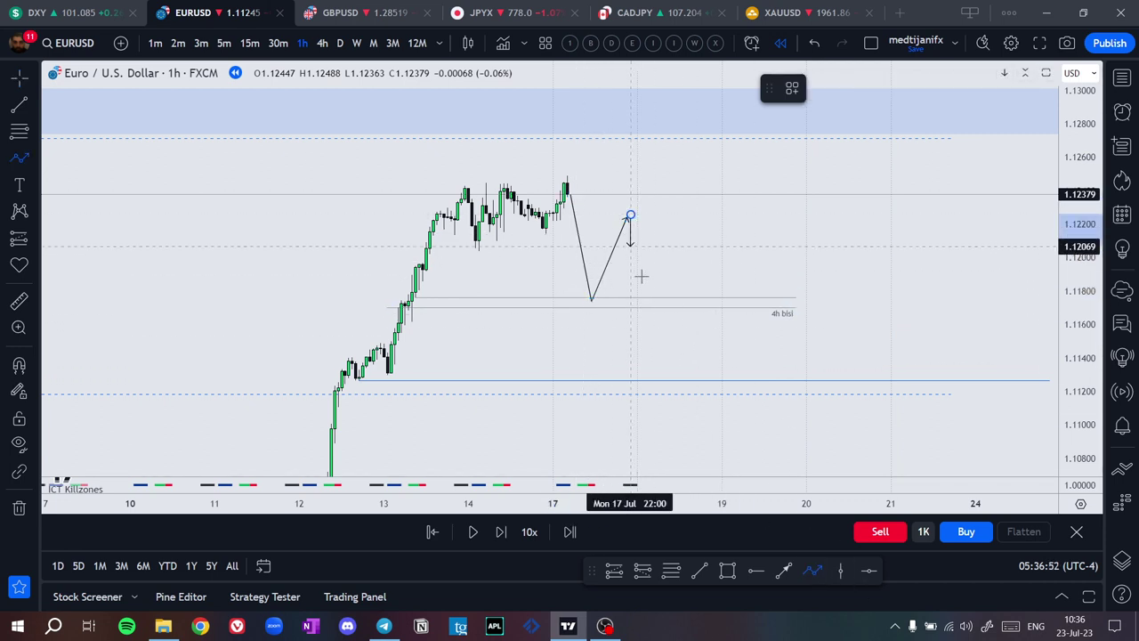
double_click(696, 453)
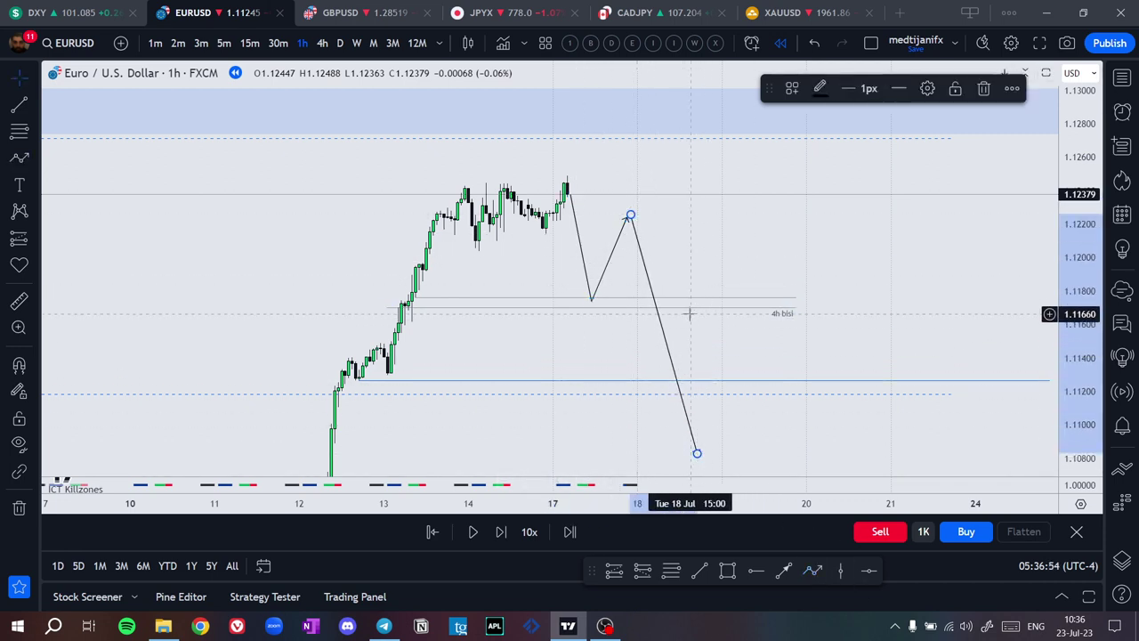
key(ctrl+z)
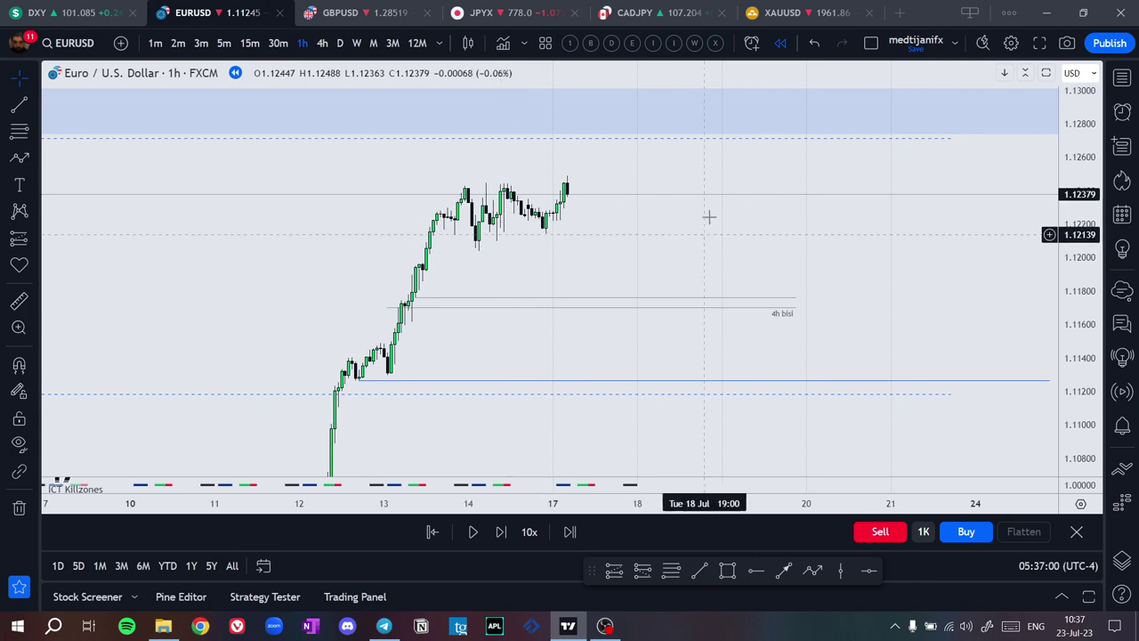
Advance the EURUSD replay to the 09:00 candle of 17 July
drag(1054, 272, 1019, 299)
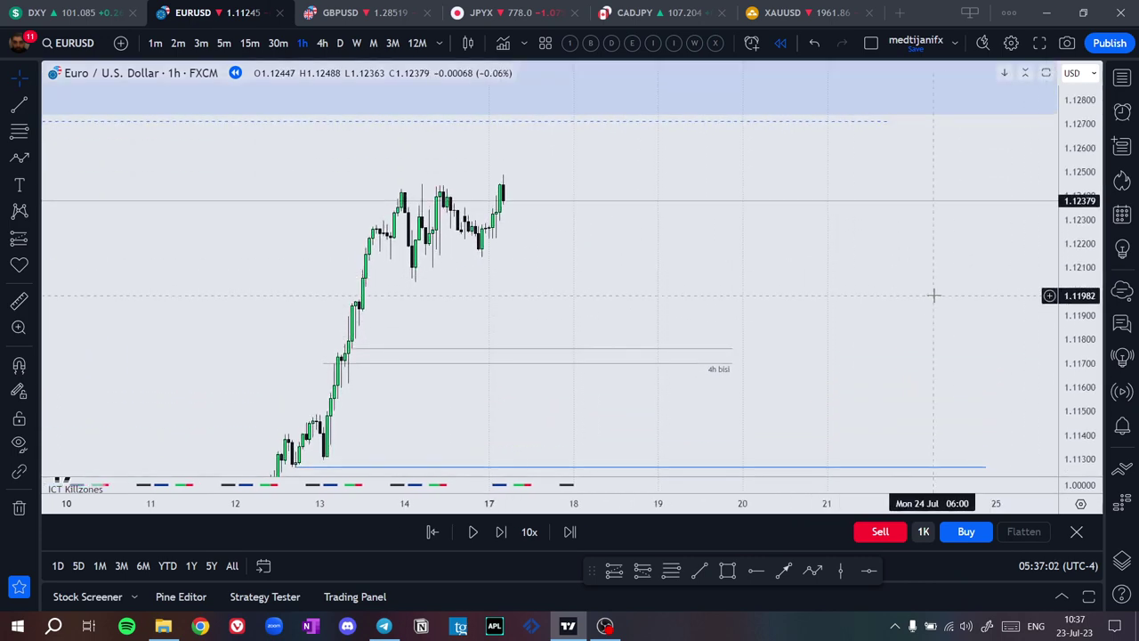
drag(933, 295, 1015, 320)
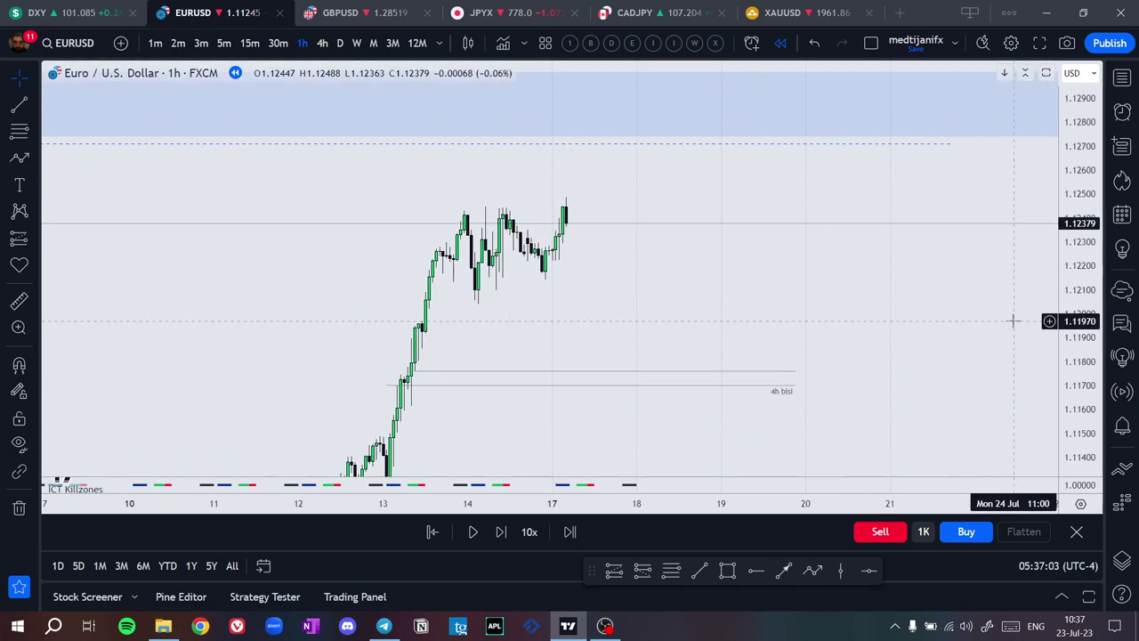
click(514, 531)
click(513, 531)
click(514, 531)
click(514, 531)
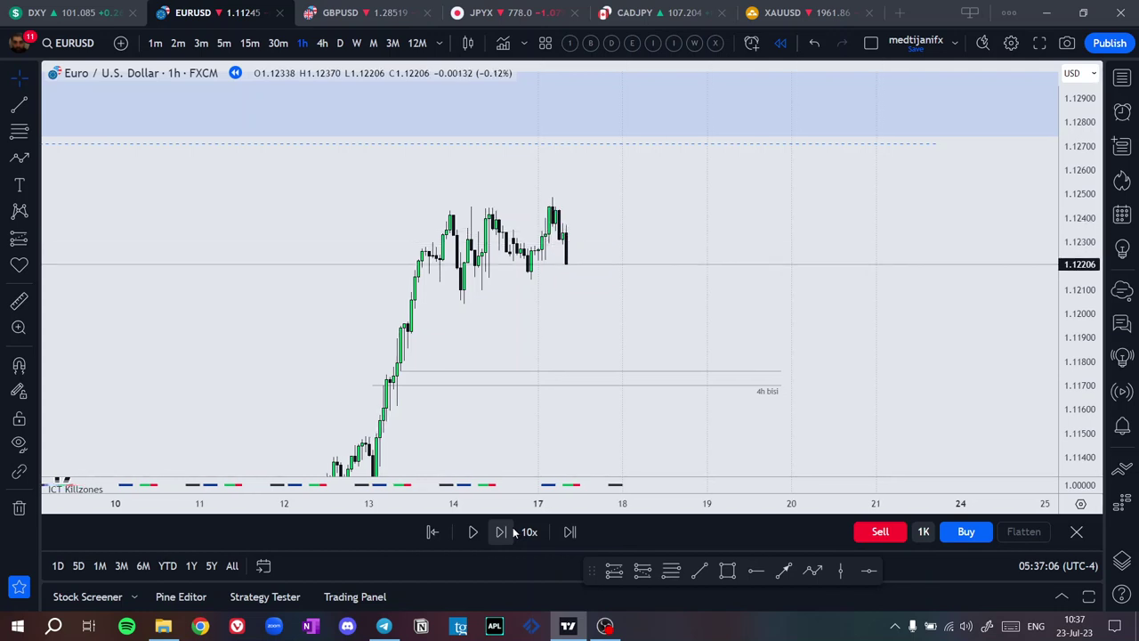
click(513, 531)
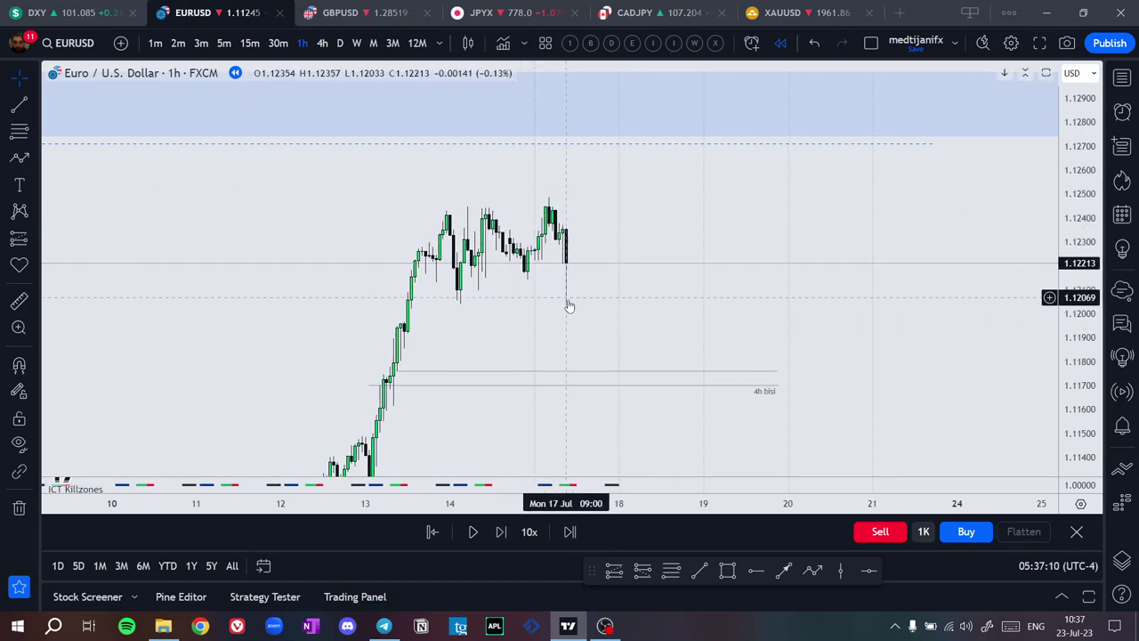
Draw a horizontal trend line at 1.12450 across the highs from late 13 July to 17 July
click(699, 569)
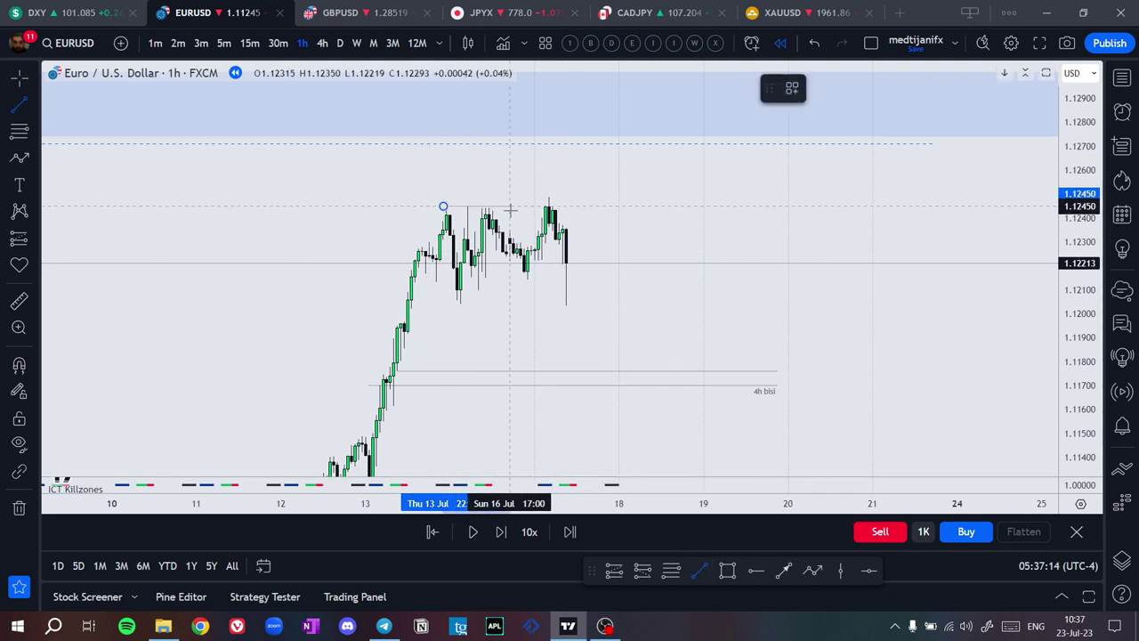
shift+click(564, 219)
click(566, 249)
scroll(600, 254, up, 3)
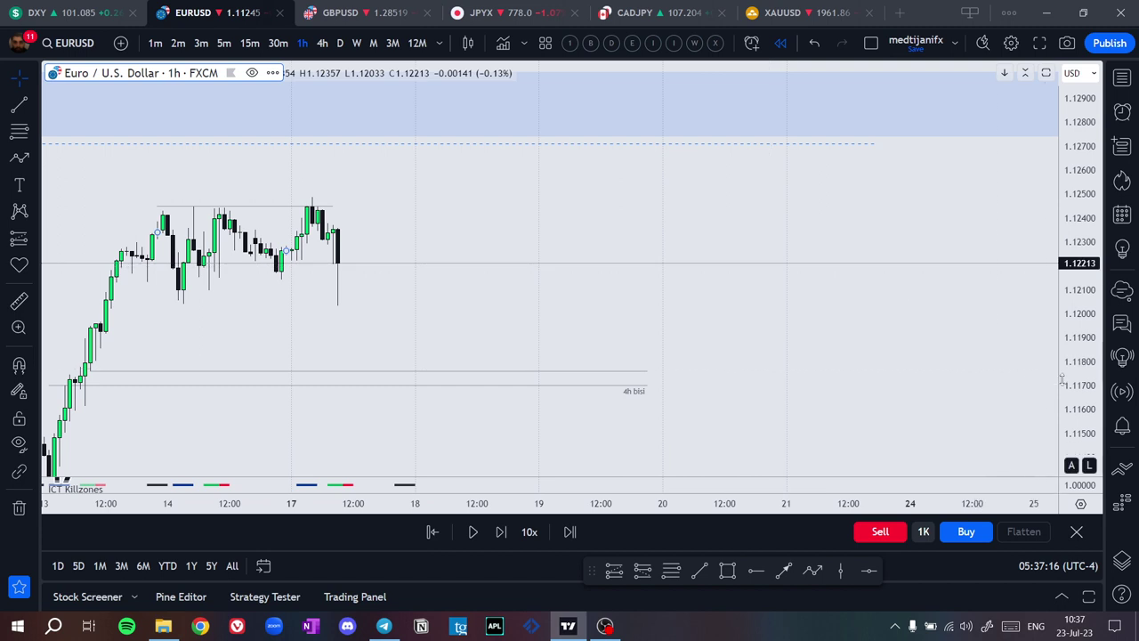
drag(1068, 381, 1066, 223)
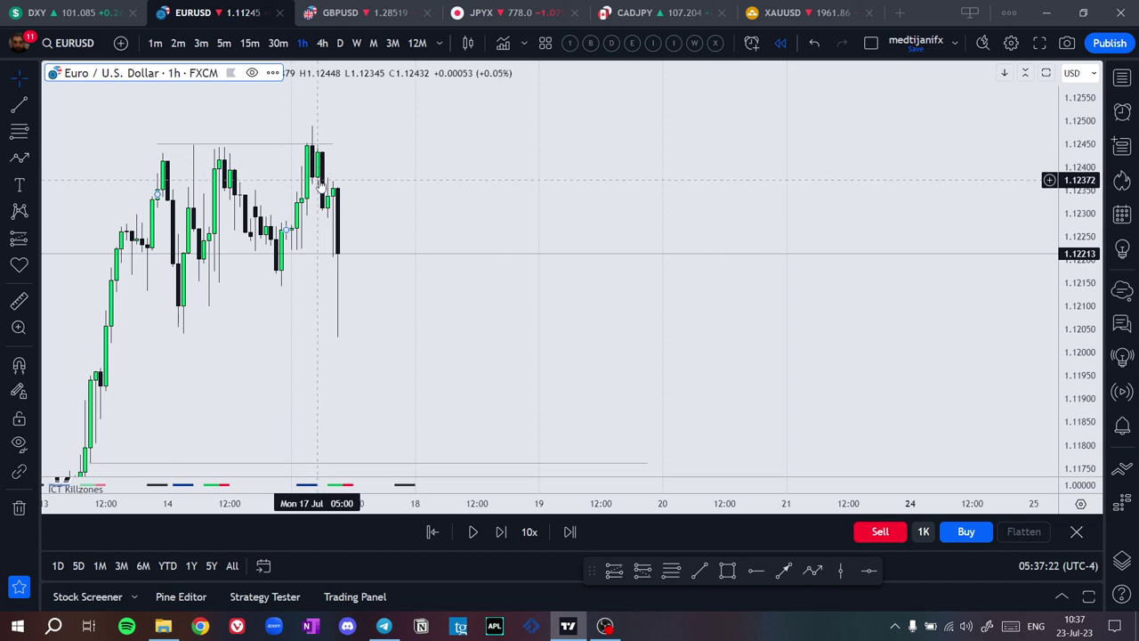
Examine the EURUSD highs and lows of 14 to 17 July on the 15-minute timeframe and return to 1-hour
click(249, 43)
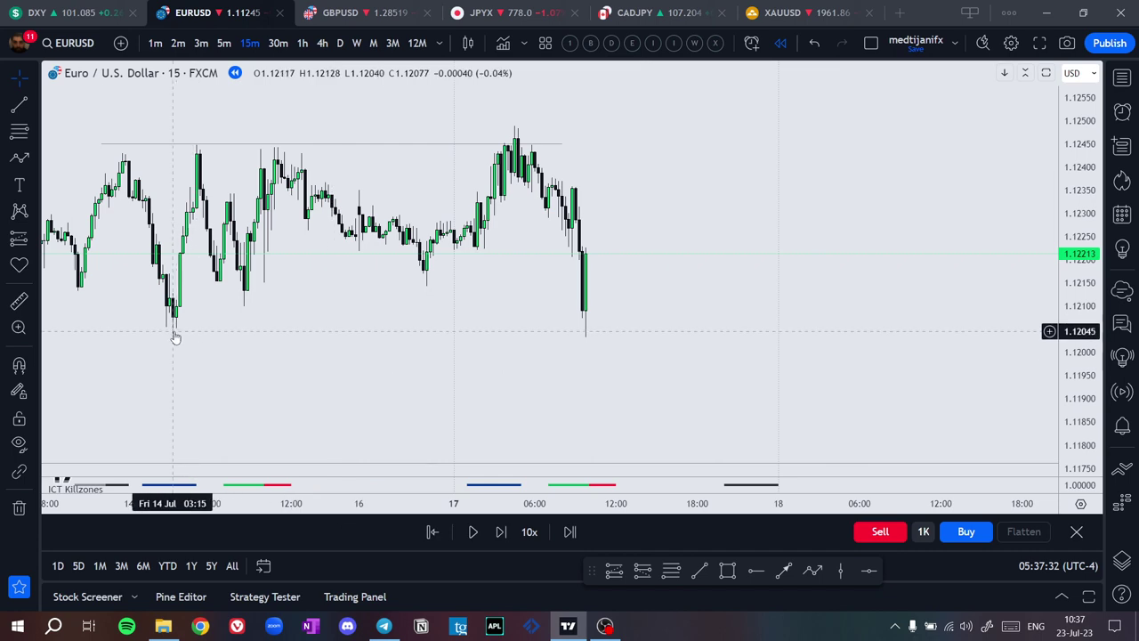
scroll(623, 258, down, 3)
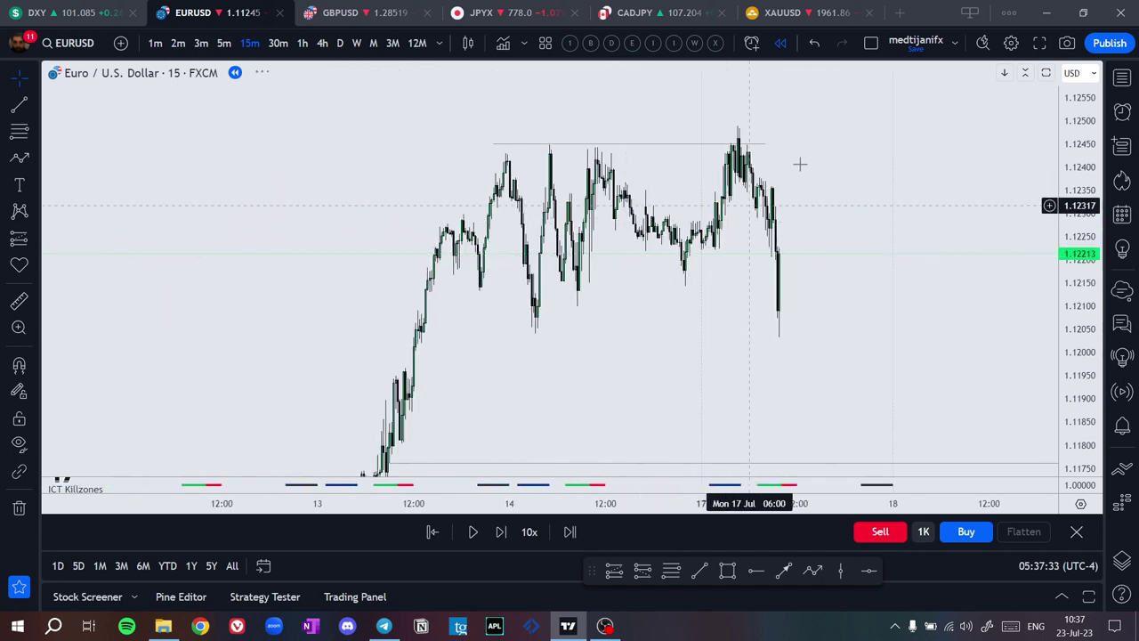
click(303, 44)
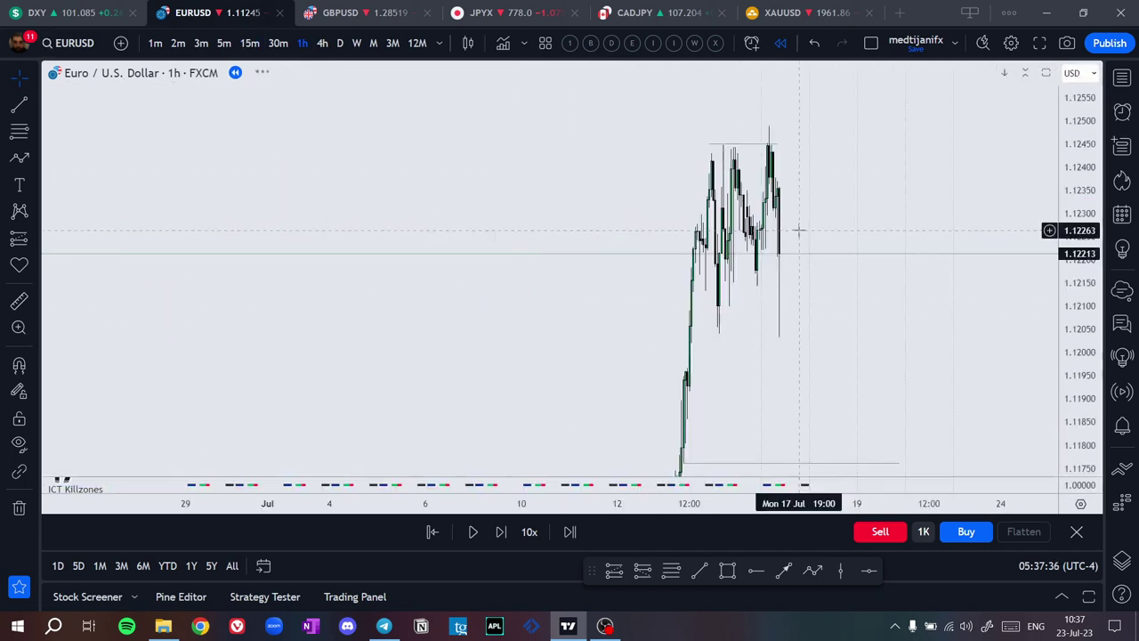
scroll(836, 225, up, 4)
Switch to the Dollar Index chart, set it to the 1-hour timeframe and move the drawing toolbar clear of the price action
click(89, 9)
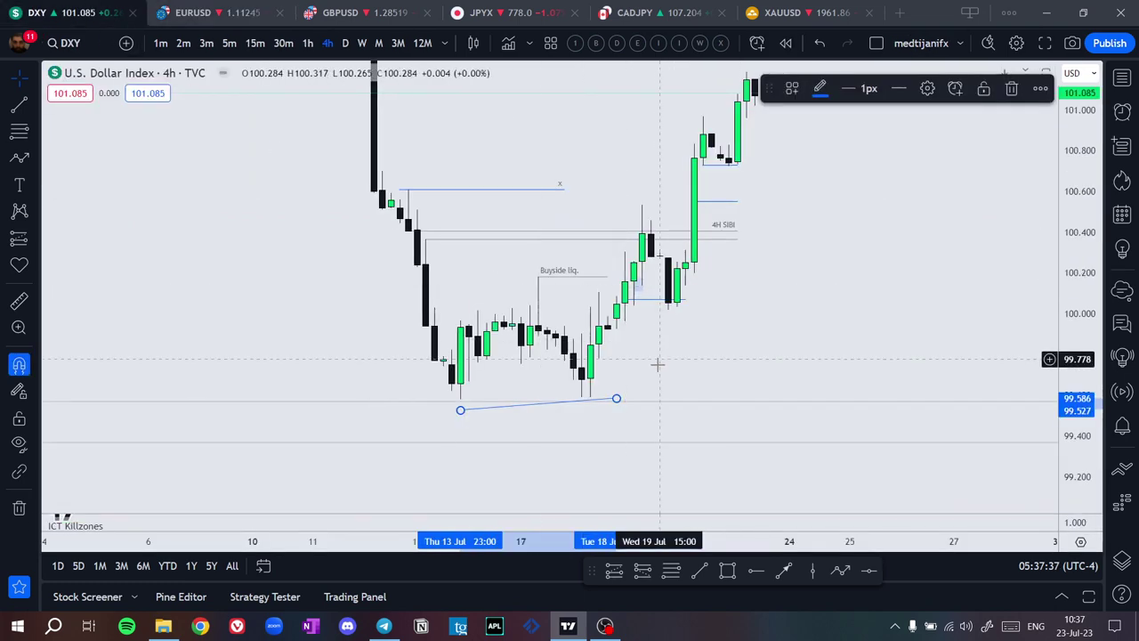
click(260, 44)
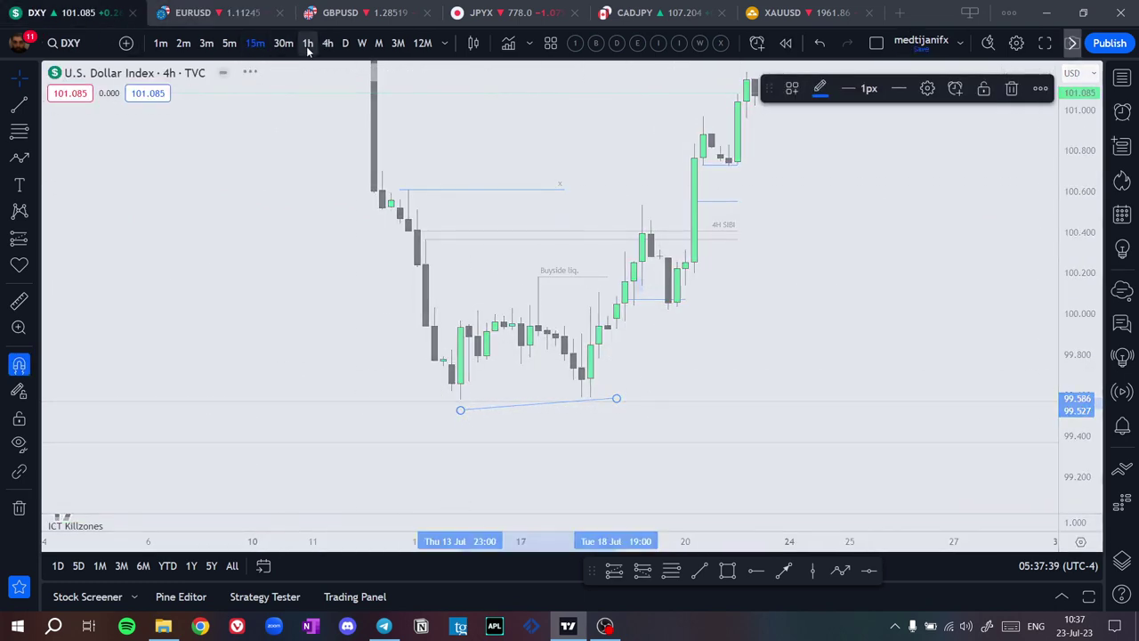
scroll(887, 338, down, 1)
scroll(899, 358, up, 2)
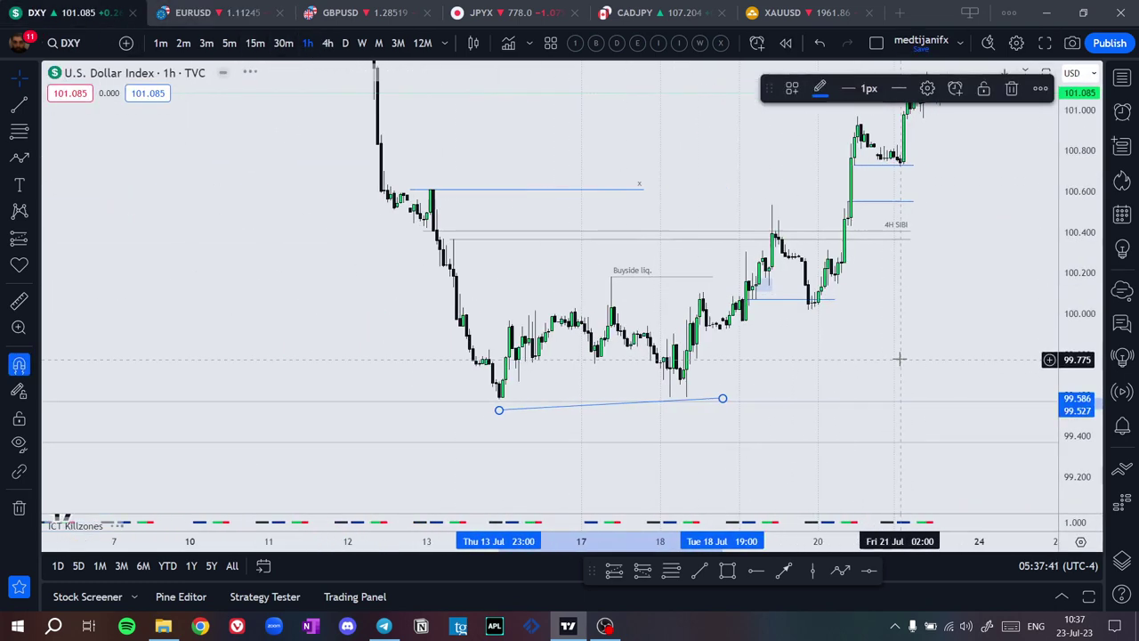
drag(770, 89, 265, 568)
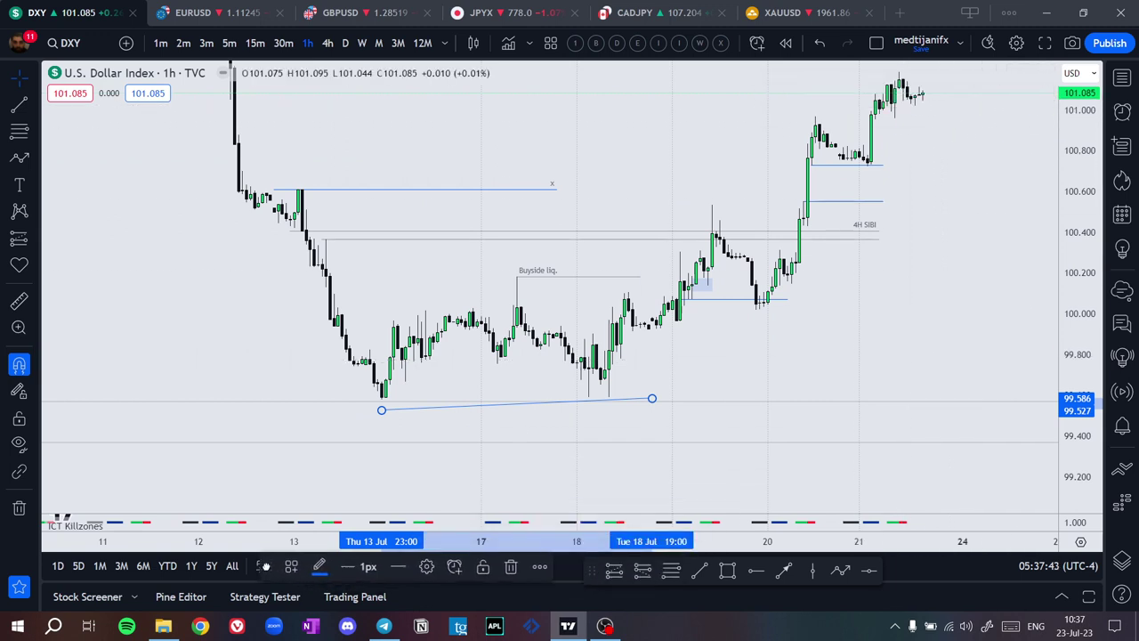
click(925, 330)
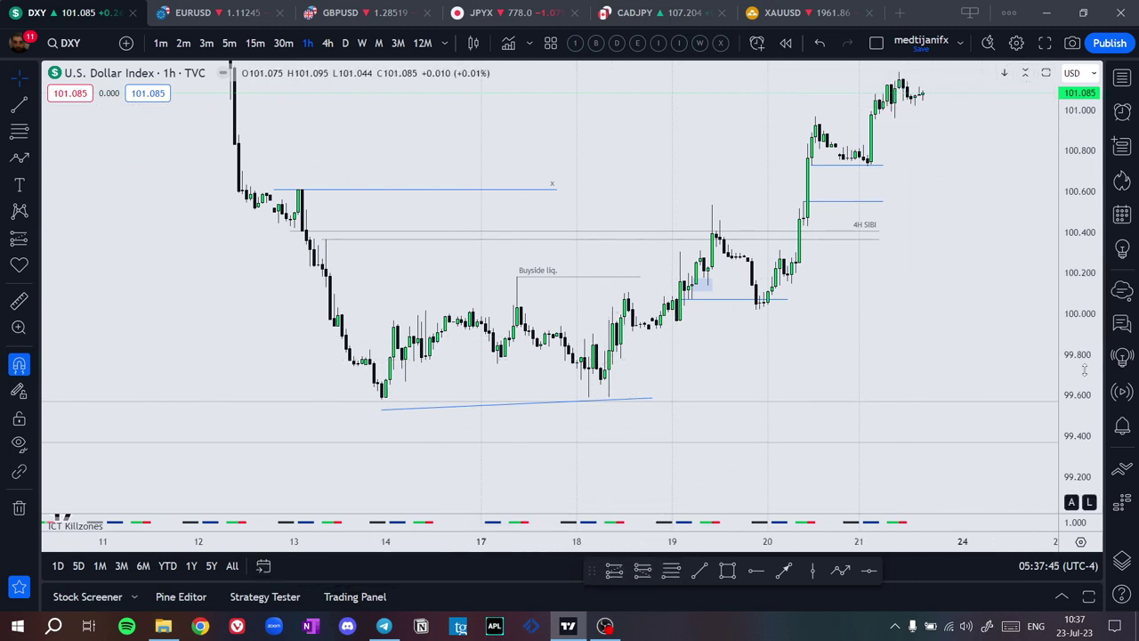
Start a bar replay of the Dollar Index 1-hour chart from 17 July 20:00
drag(1090, 413, 1087, 247)
drag(988, 290, 982, 233)
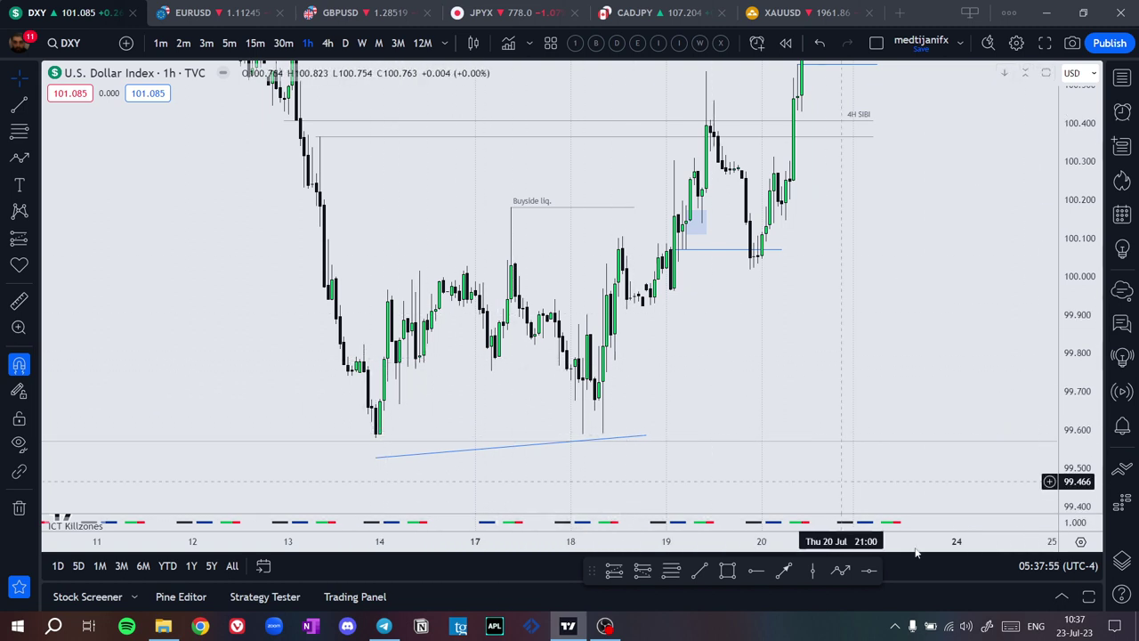
click(786, 43)
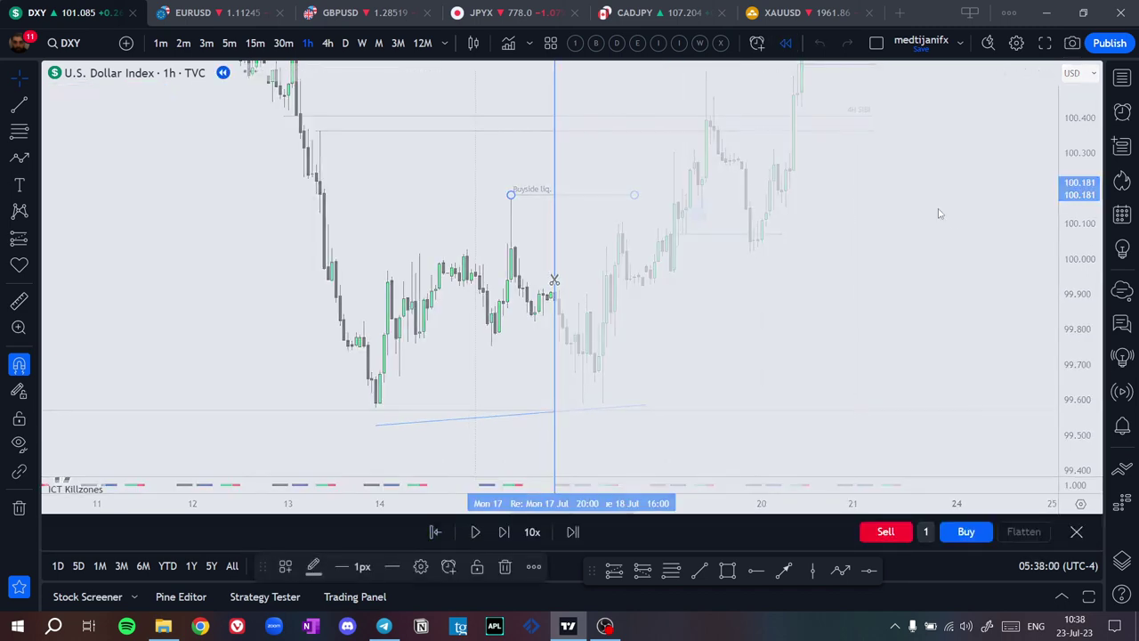
click(554, 281)
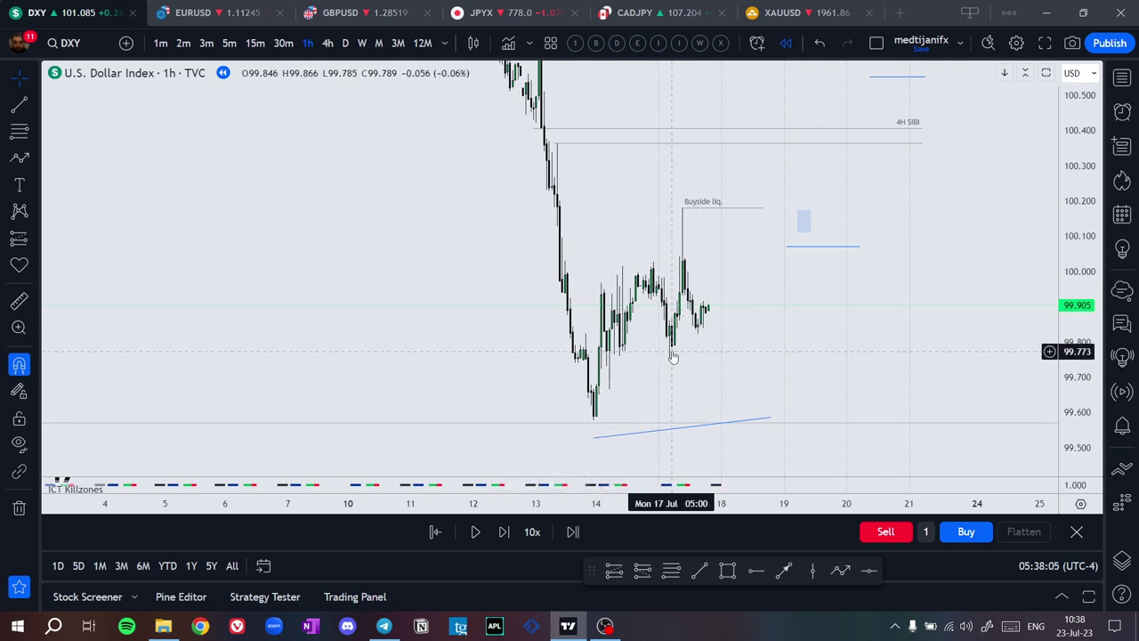
Compare the EURUSD high of 17 July with the Dollar Index low of the same morning, finishing on the EURUSD chart
key(ctrl+Tab)
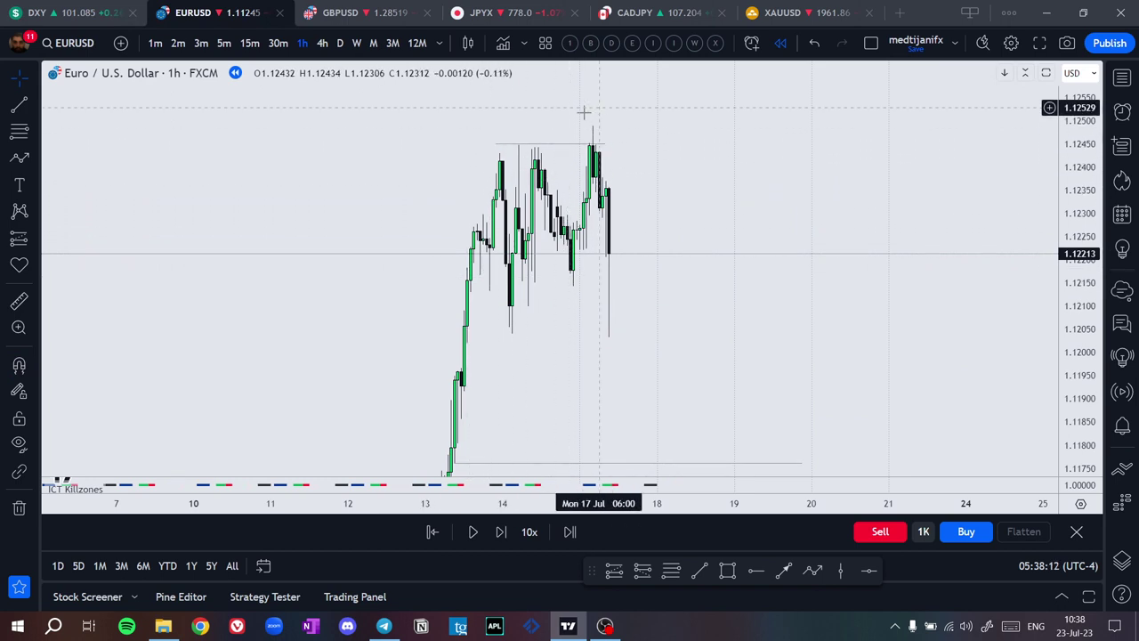
key(ctrl+shift+Tab)
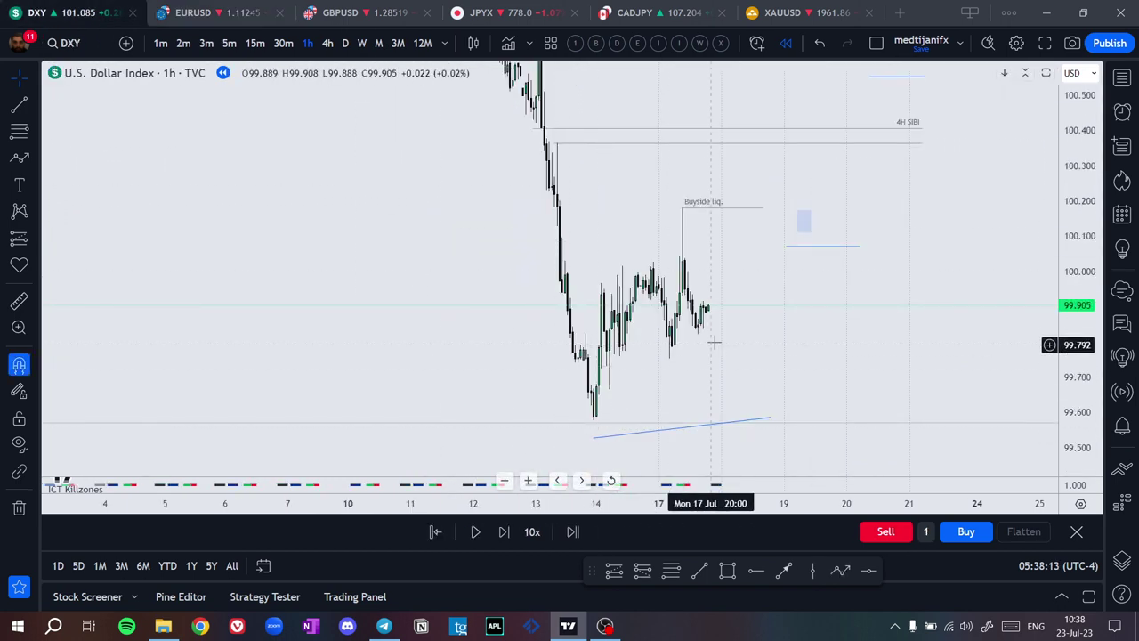
click(177, 7)
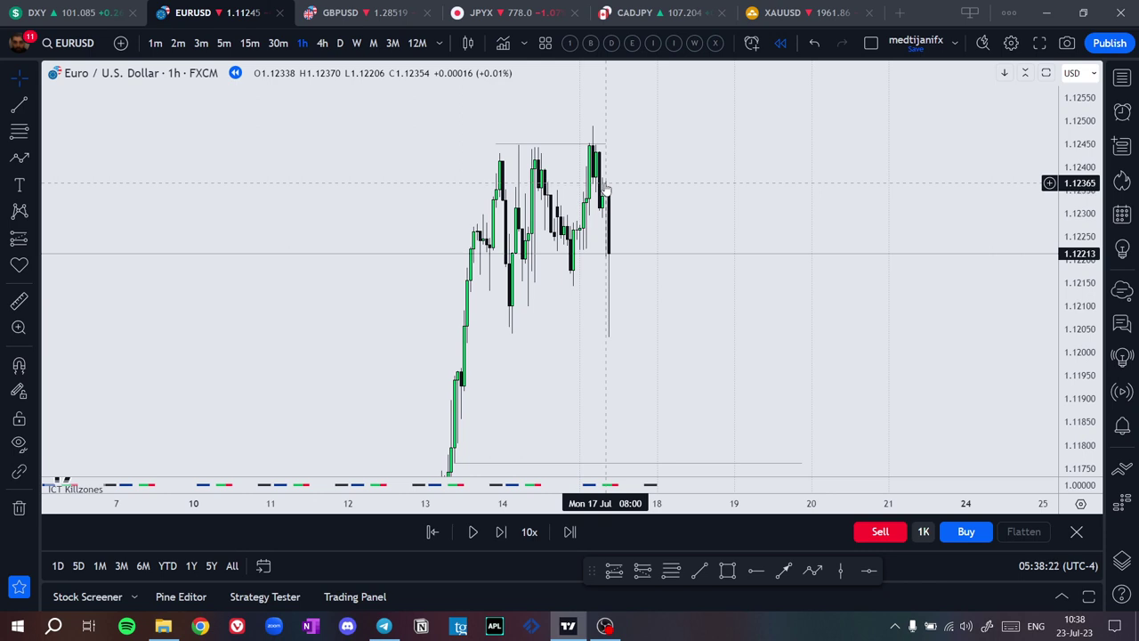
scroll(603, 198, up, 3)
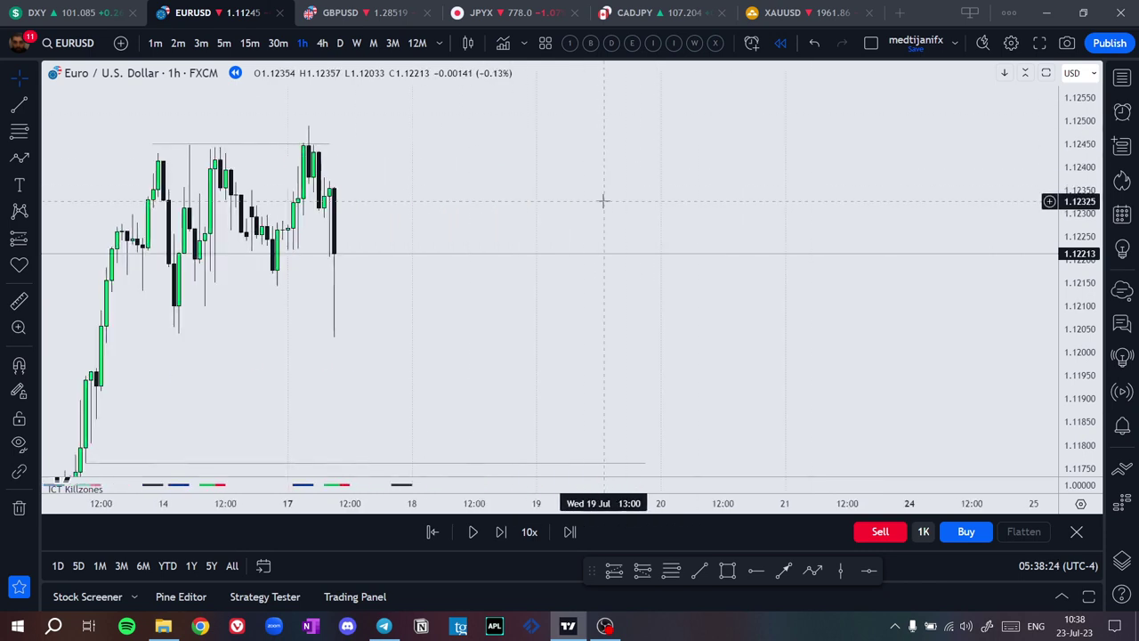
drag(401, 203, 640, 187)
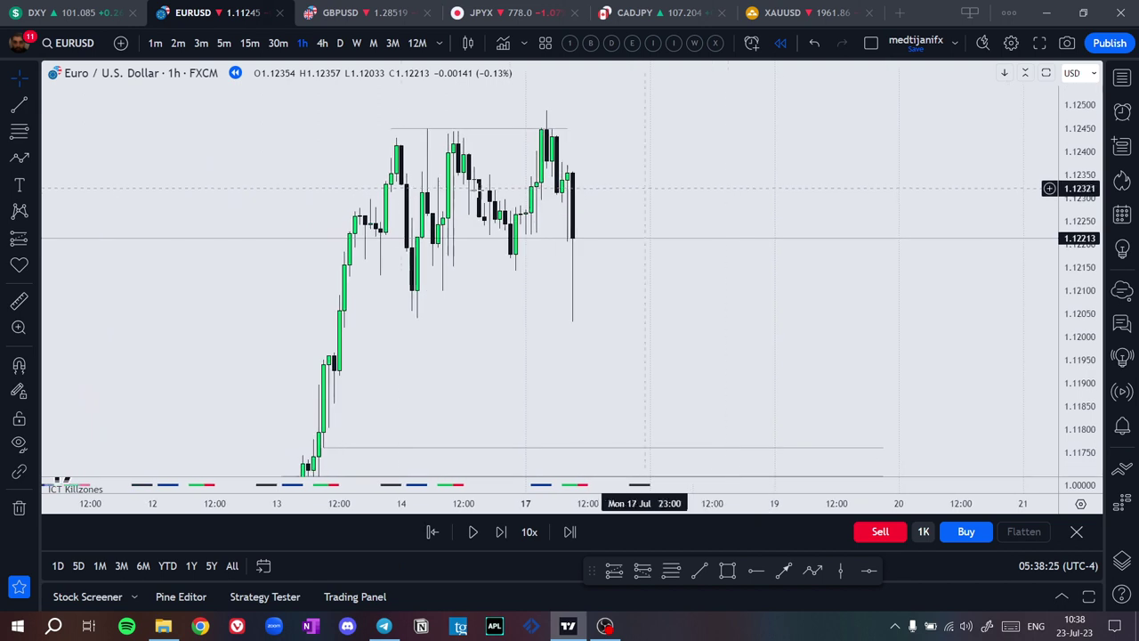
Compare EURUSD with the Dollar Index and examine the 17 July low against the 14 July low and the 4h bisi level
click(46, 7)
key(ctrl+Tab)
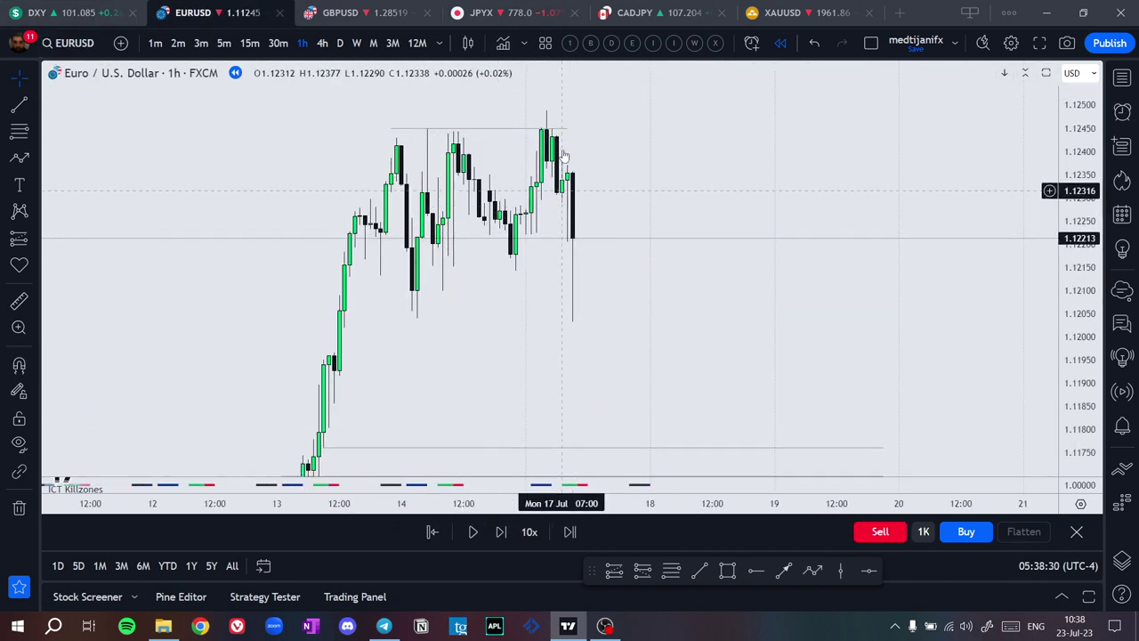
drag(585, 365, 555, 335)
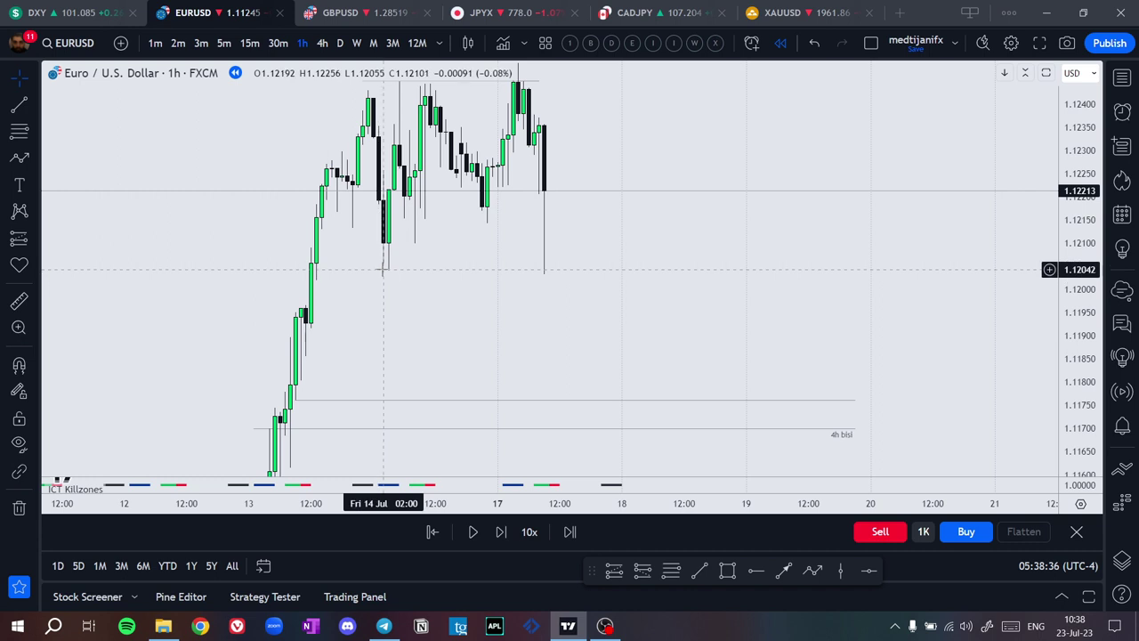
drag(414, 315, 391, 240)
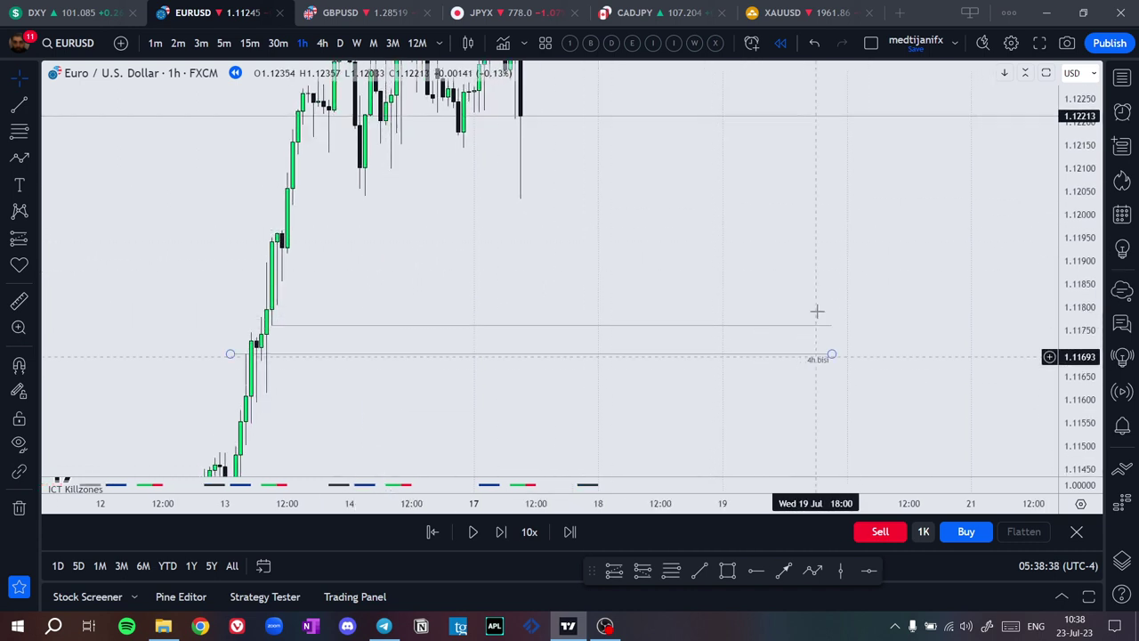
drag(931, 201, 928, 266)
drag(1080, 126, 1078, 237)
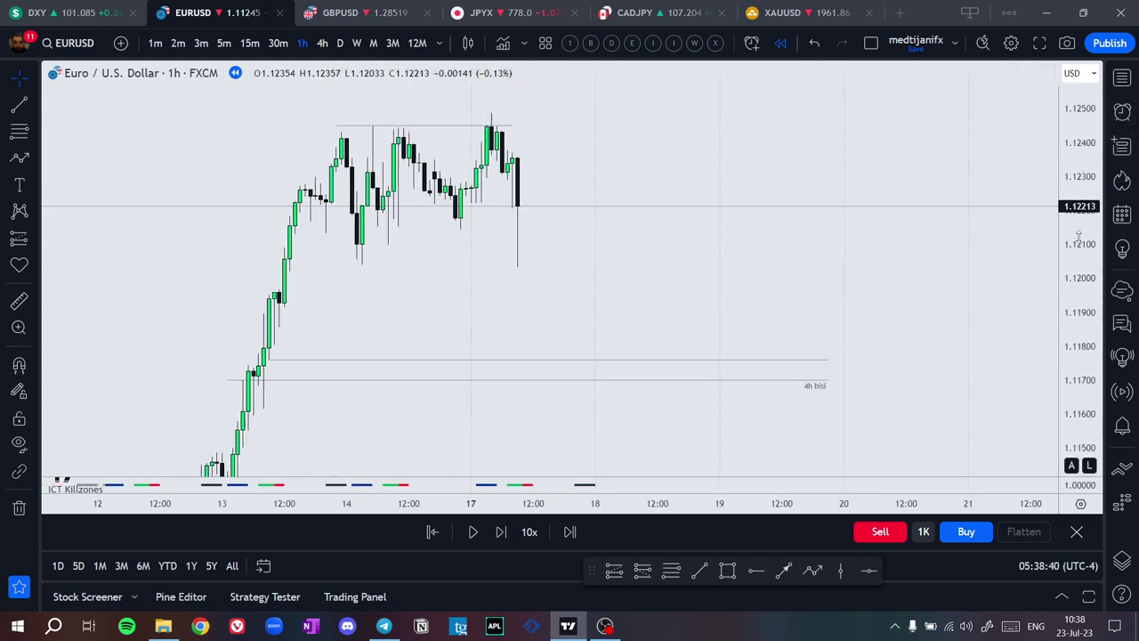
drag(647, 201, 656, 263)
Advance the EURUSD 1-hour replay bar by bar to the start of 18 July
click(502, 532)
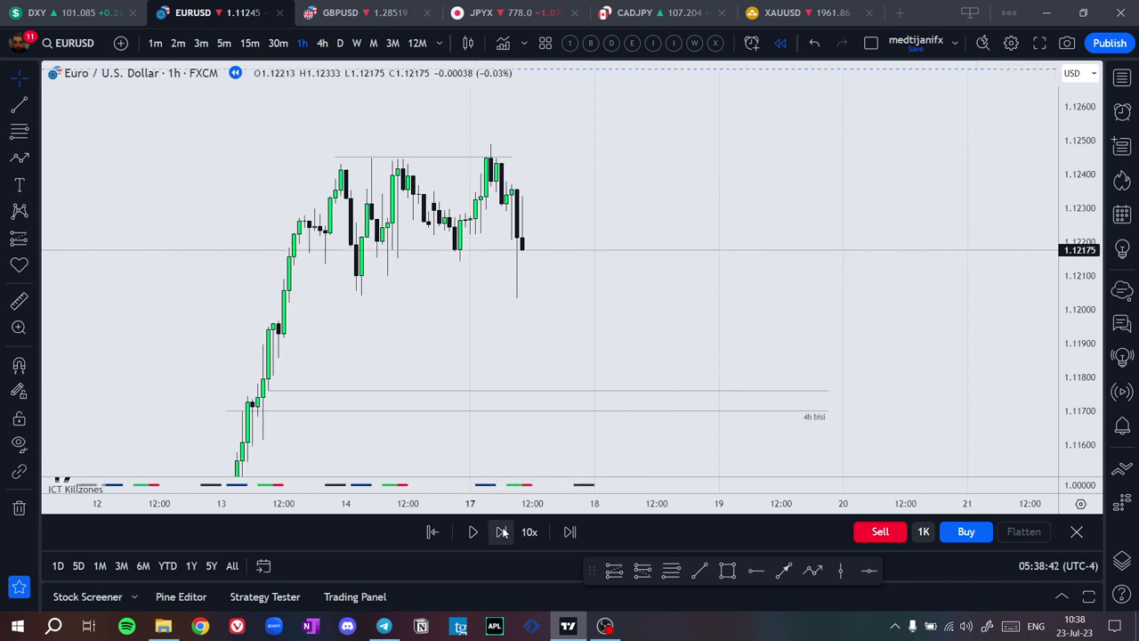
click(502, 532)
click(501, 533)
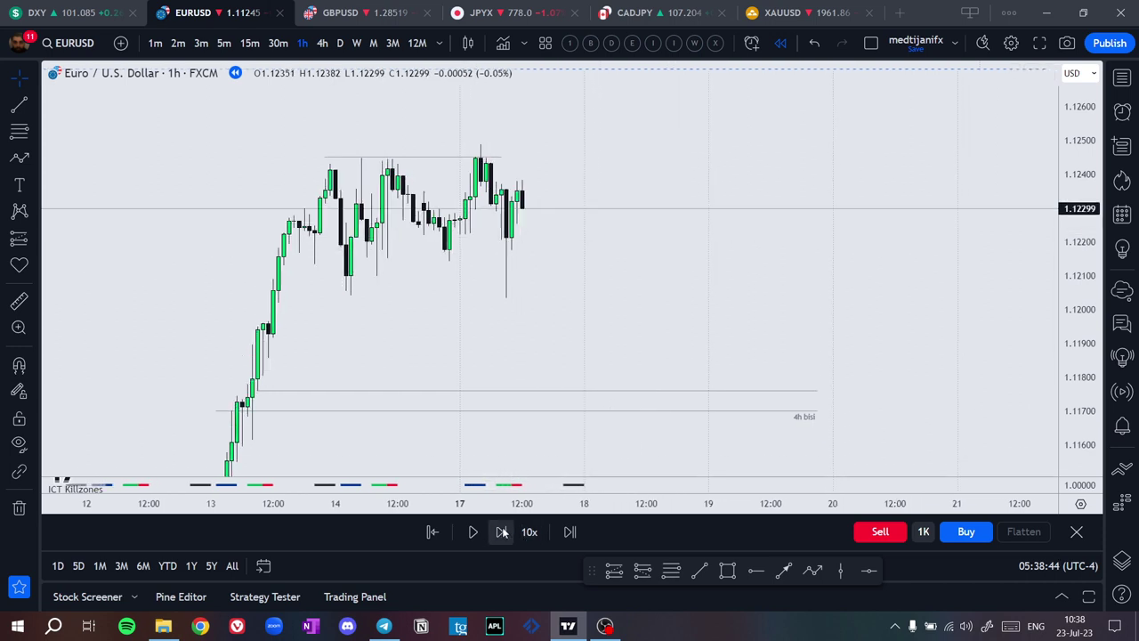
click(502, 532)
click(501, 532)
click(502, 533)
click(502, 532)
click(502, 532)
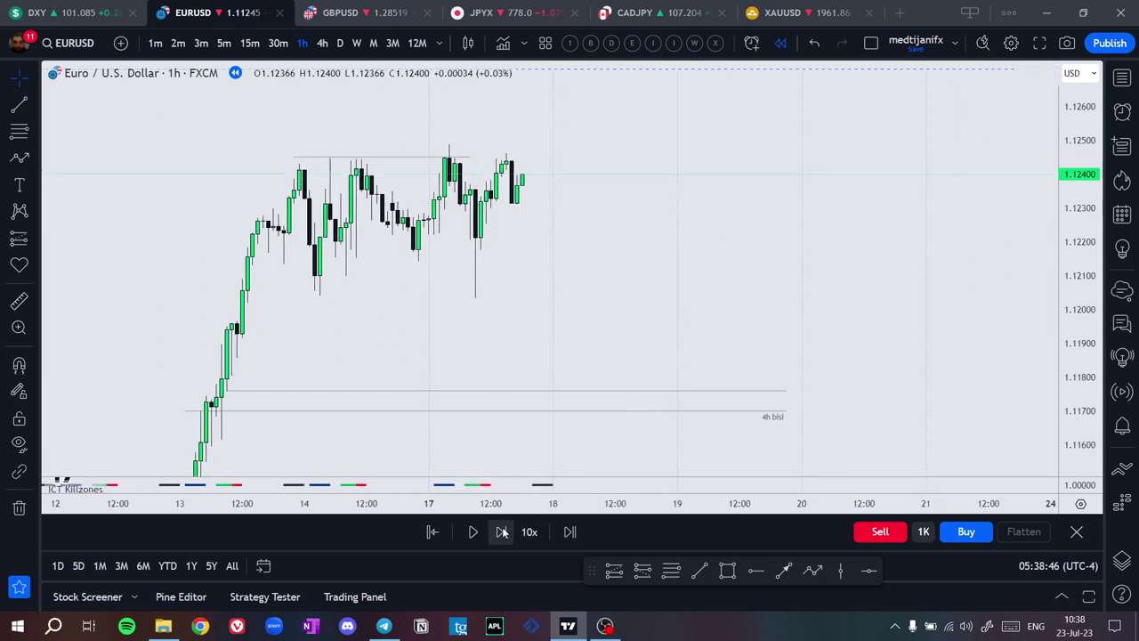
click(502, 532)
click(501, 532)
click(501, 532)
click(502, 532)
click(502, 532)
click(502, 532)
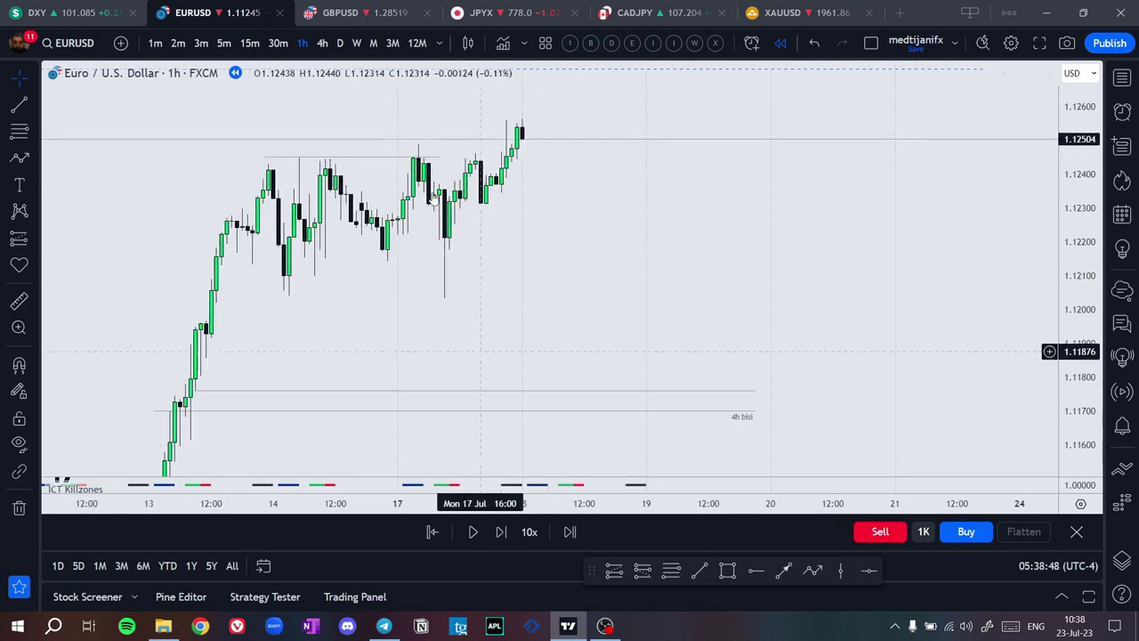
On the Dollar Index, draw a horizontal line at 100.024 across the highs from 14 July to 17 July 17:00
click(96, 7)
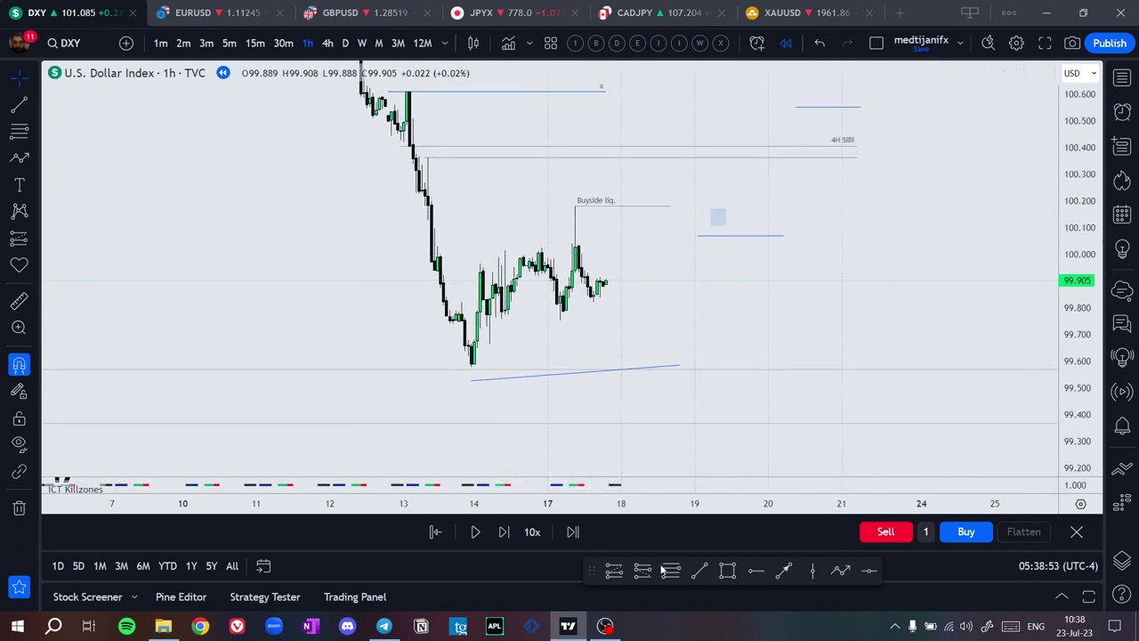
click(484, 250)
click(603, 250)
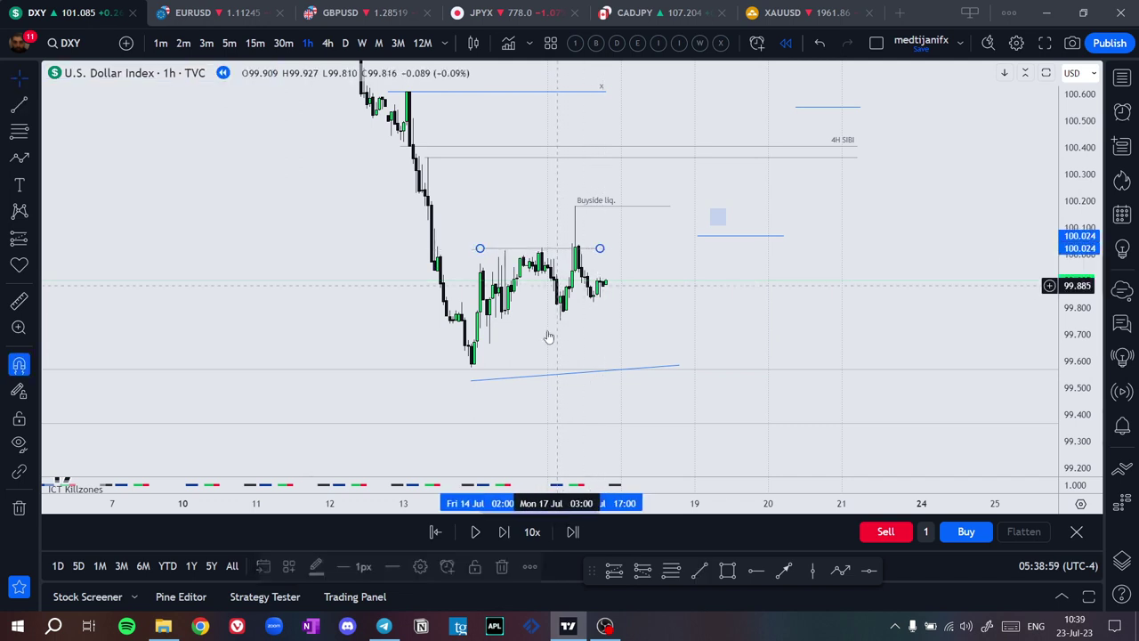
On EURUSD, draw a horizontal line from the 14 July low at about 1.1204 across to the 17 July low
key(ctrl+Tab)
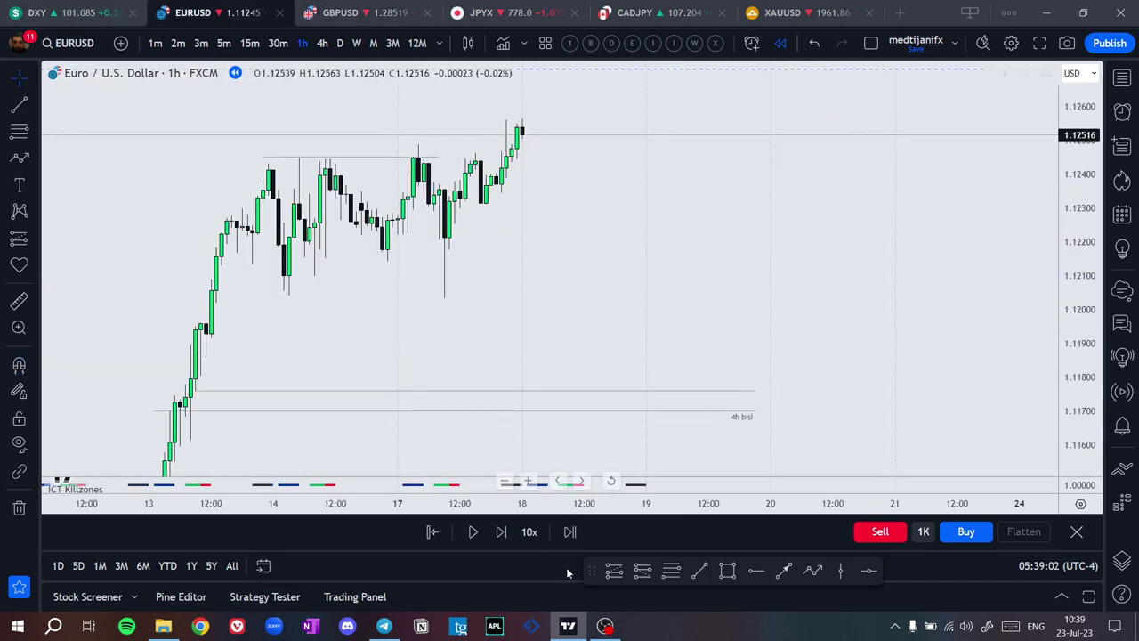
click(288, 294)
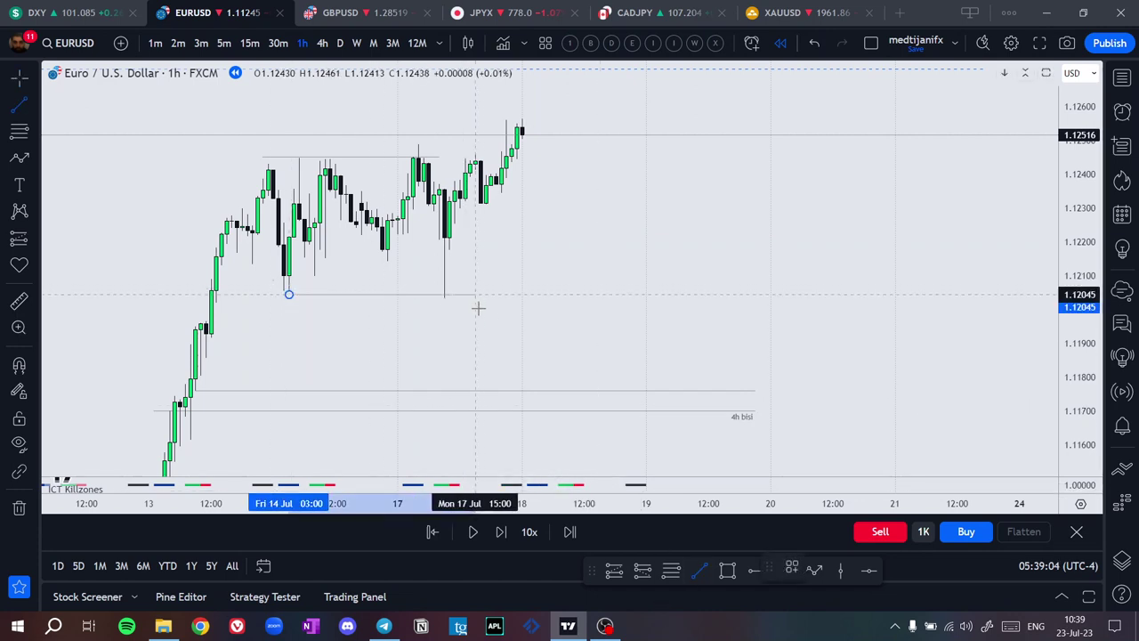
click(499, 294)
drag(288, 295, 289, 297)
text(<)
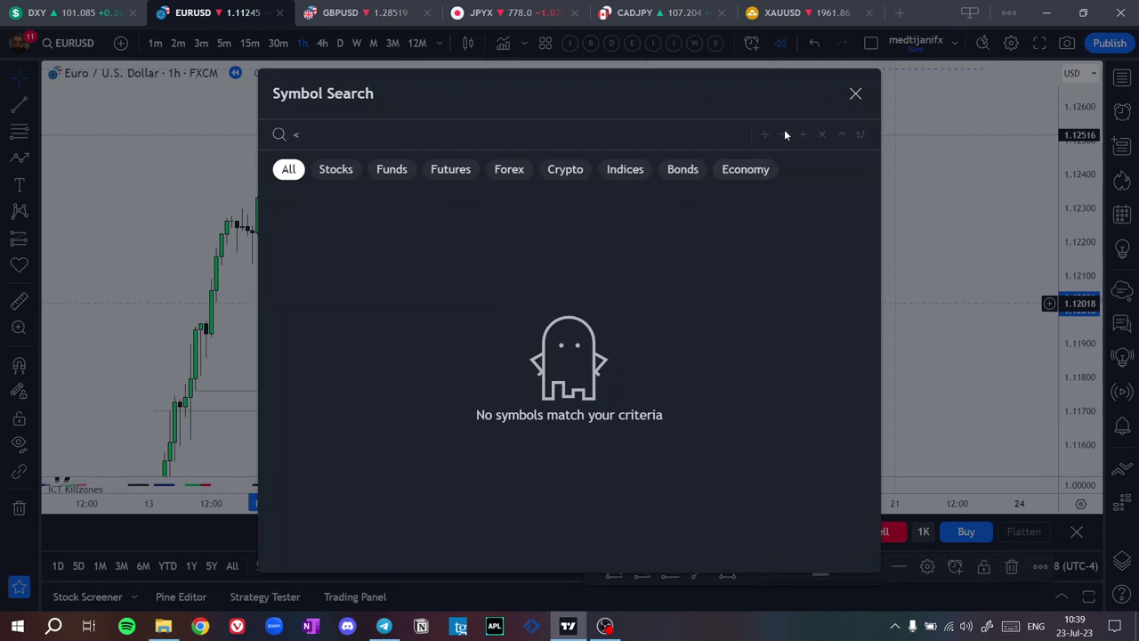
click(851, 97)
drag(486, 302, 471, 293)
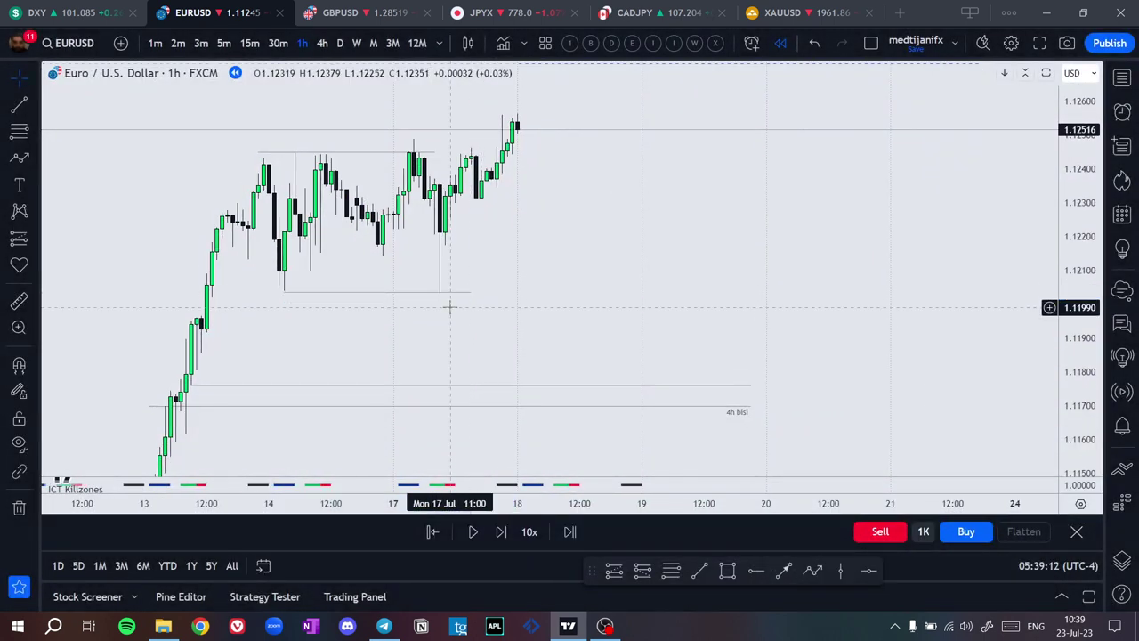
drag(453, 336, 583, 360)
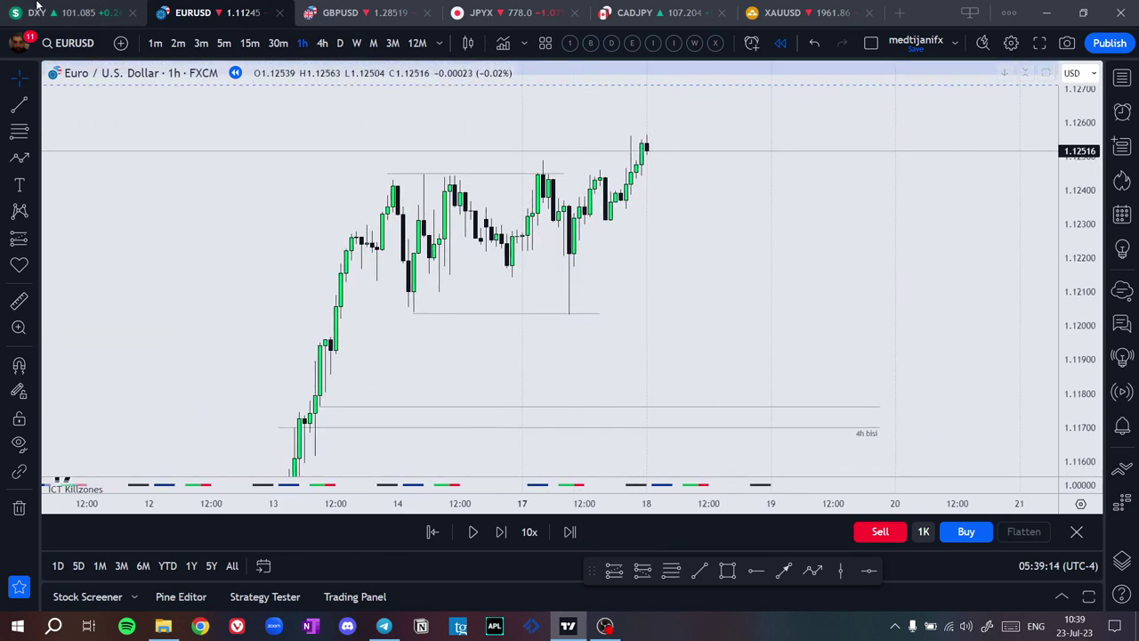
On the Dollar Index, draw a rising line from about 100.05 on 14 July to about 100.18 on 17 July
click(37, 9)
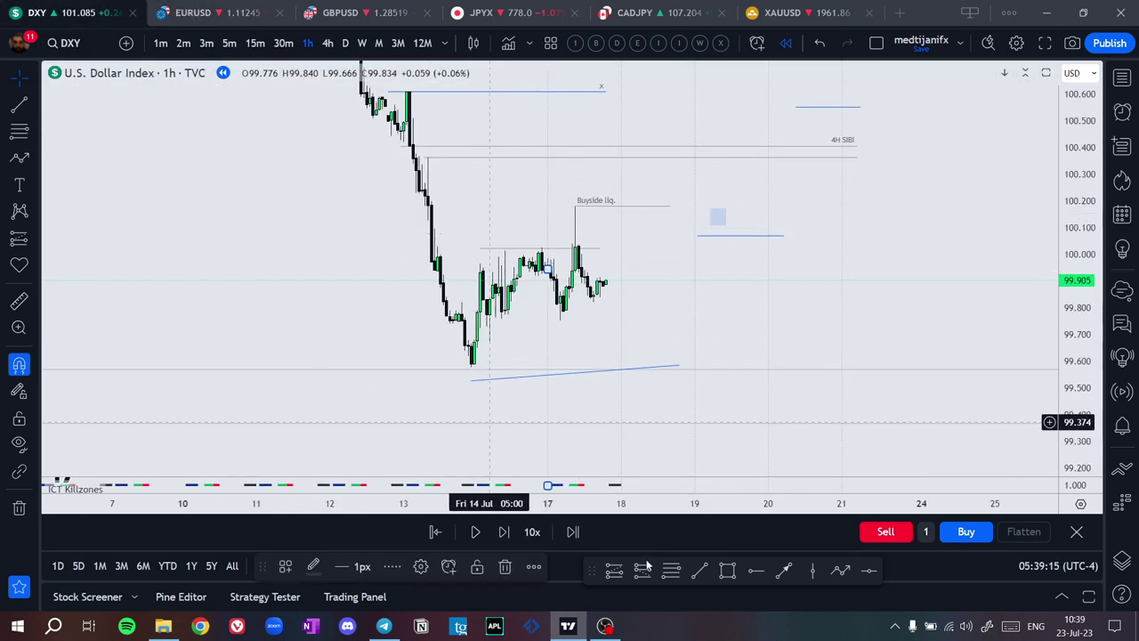
click(700, 570)
click(492, 242)
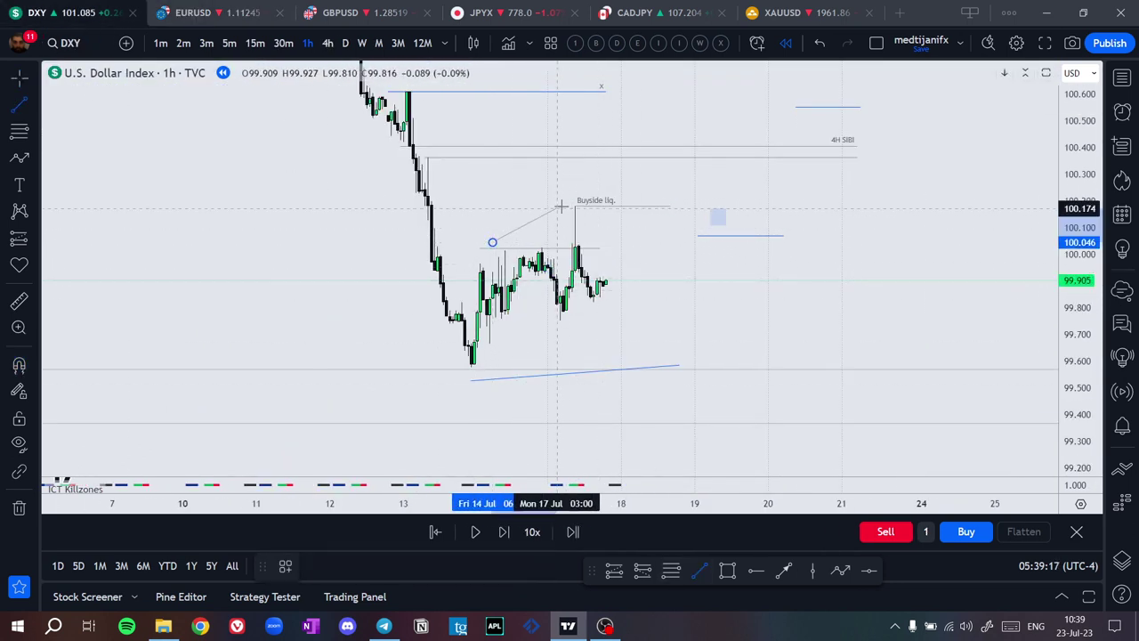
click(562, 226)
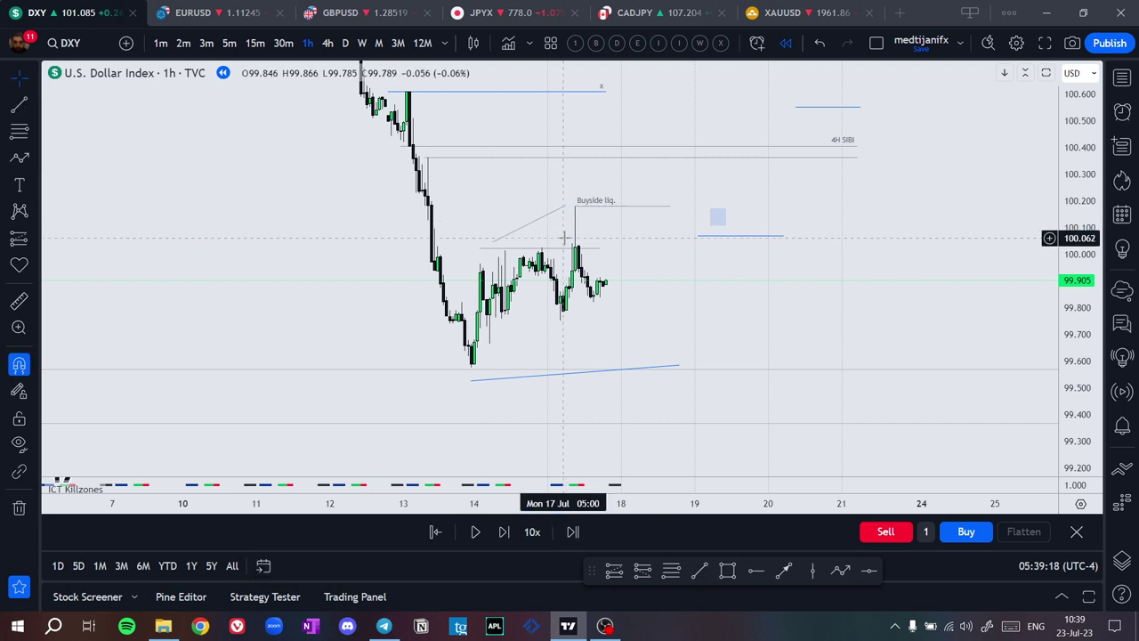
Check EURUSD, then draw a Fibonacci retracement on the Dollar Index from the 13 July high at 100.610 down to 99.571
click(204, 11)
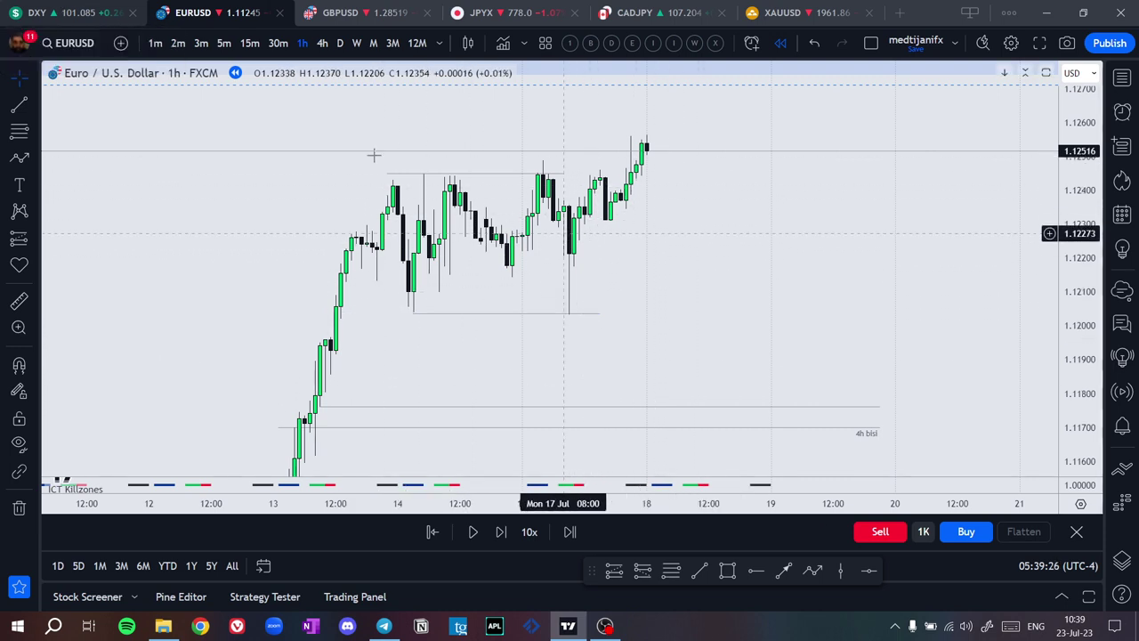
click(37, 13)
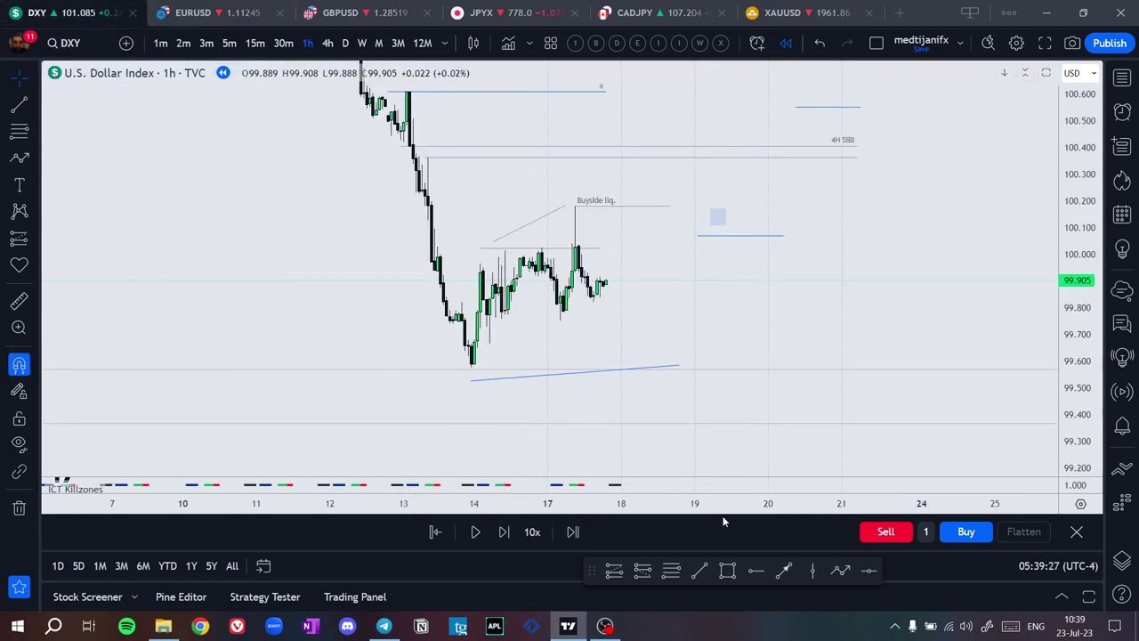
click(672, 572)
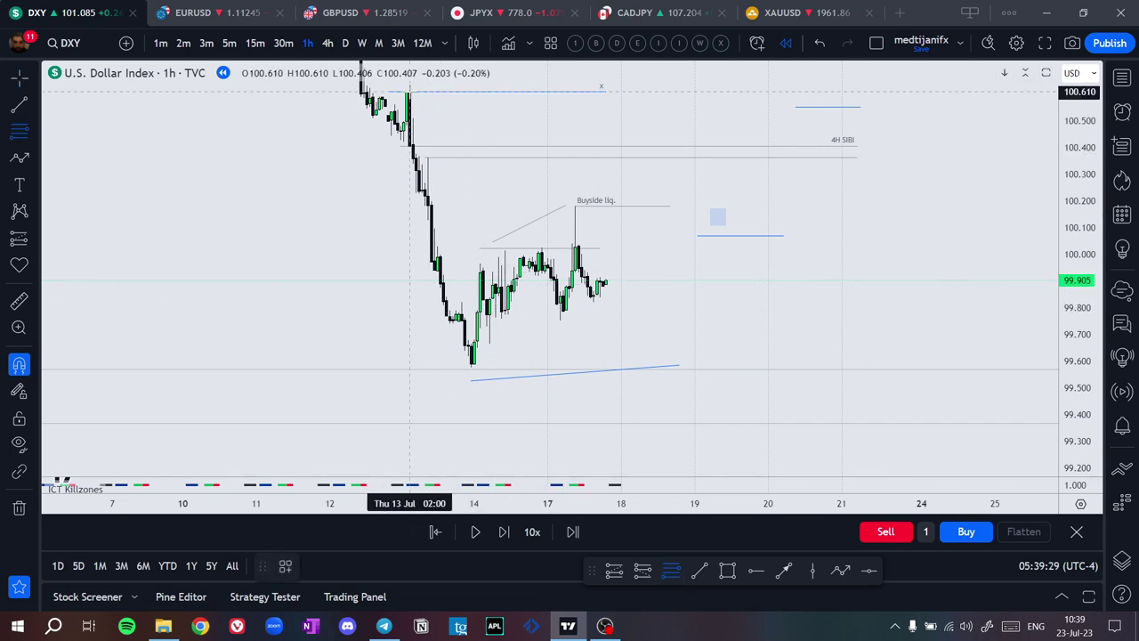
mouse_move(410, 91)
mouse_down()
mouse_move(600, 265)
mouse_move(704, 272)
mouse_move(895, 382)
mouse_move(906, 369)
mouse_up()
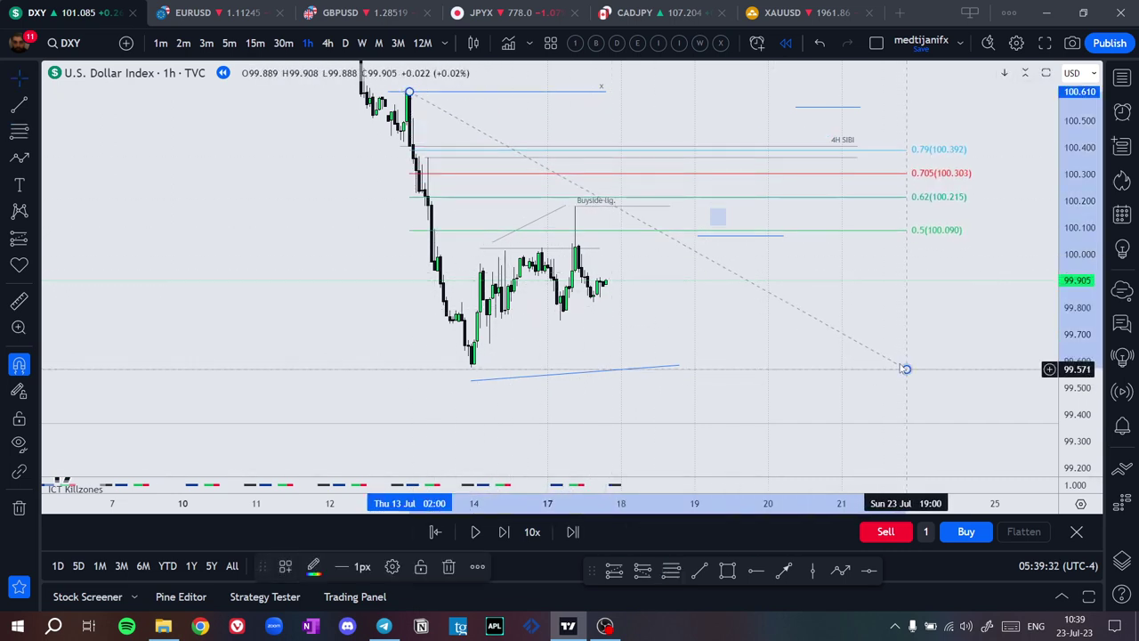
Examine the Dollar Index price action against the Fibonacci levels on the 4-hour, daily and 15-minute timeframes
click(327, 43)
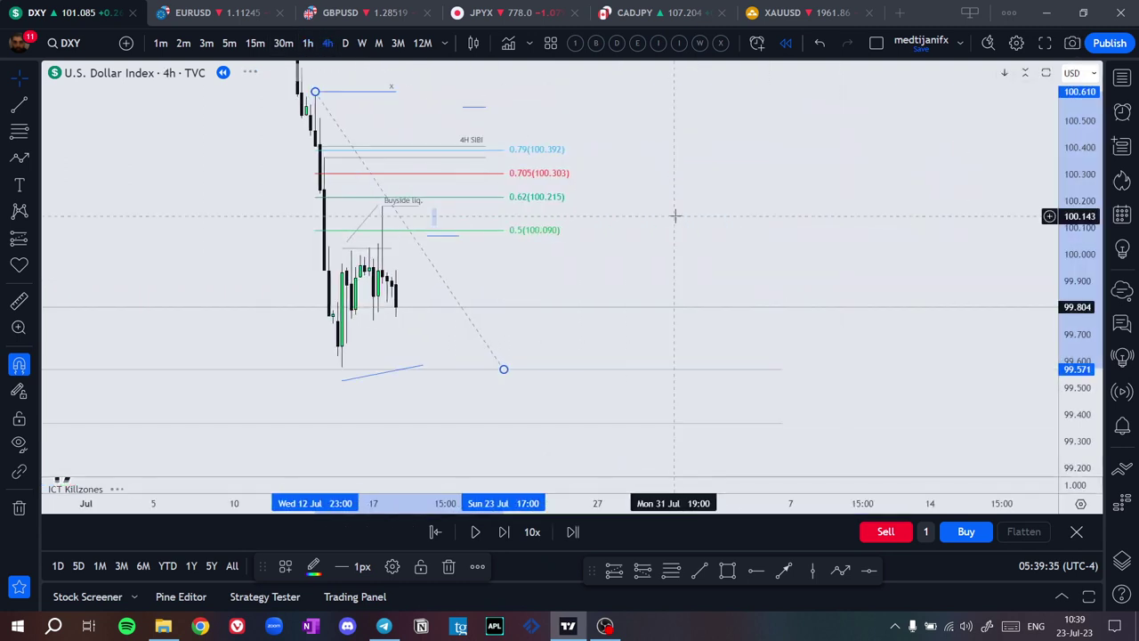
click(345, 43)
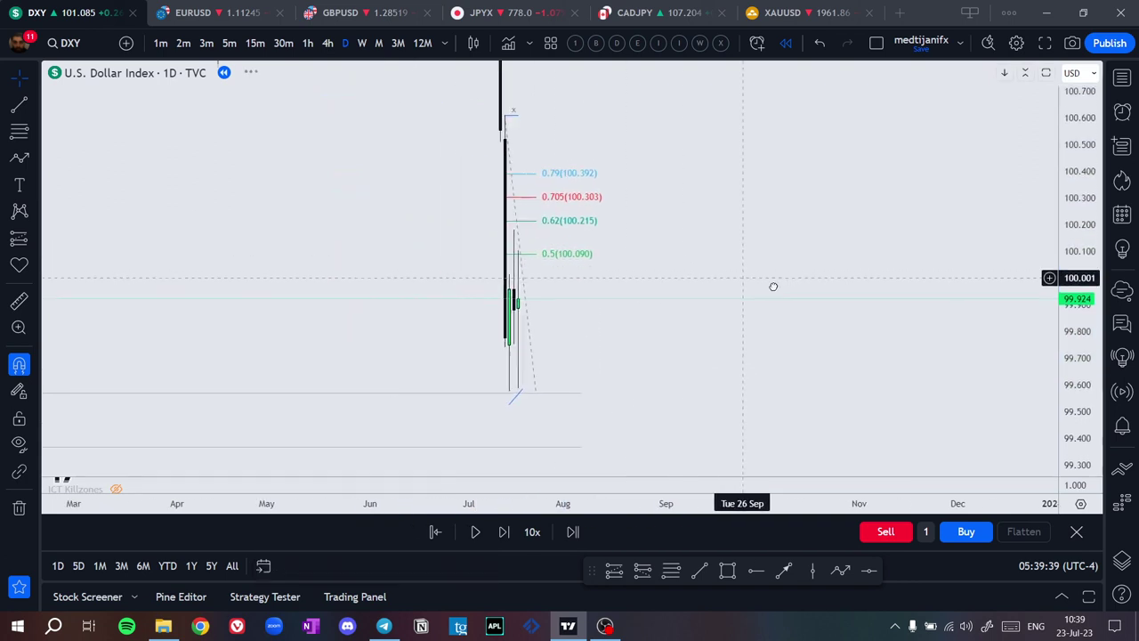
drag(774, 287, 780, 285)
scroll(779, 286, up, 5)
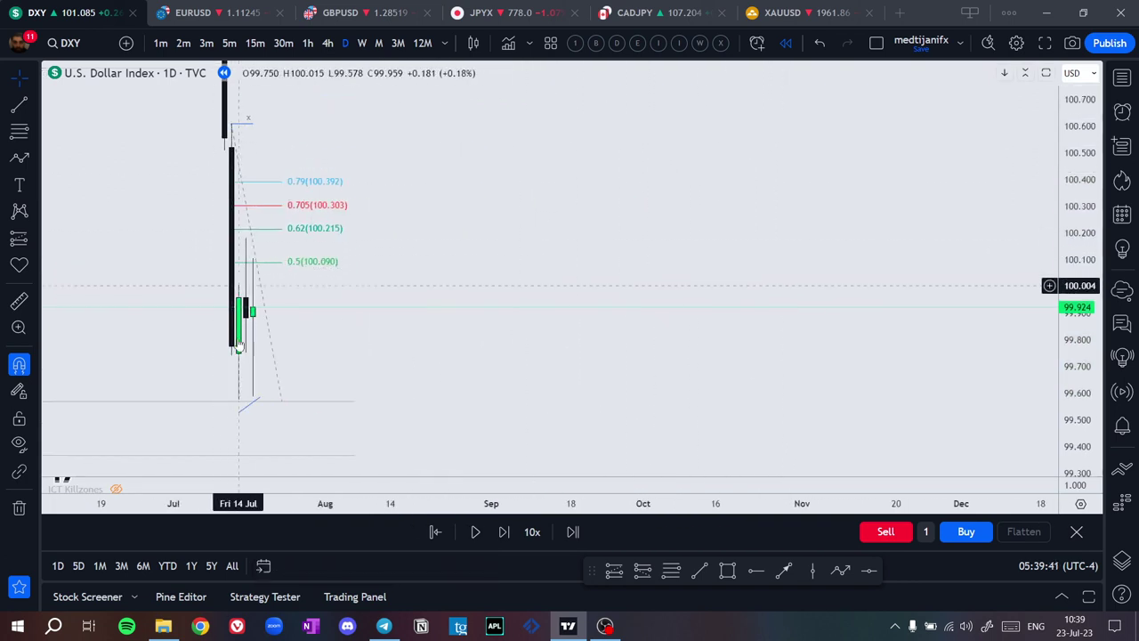
click(257, 43)
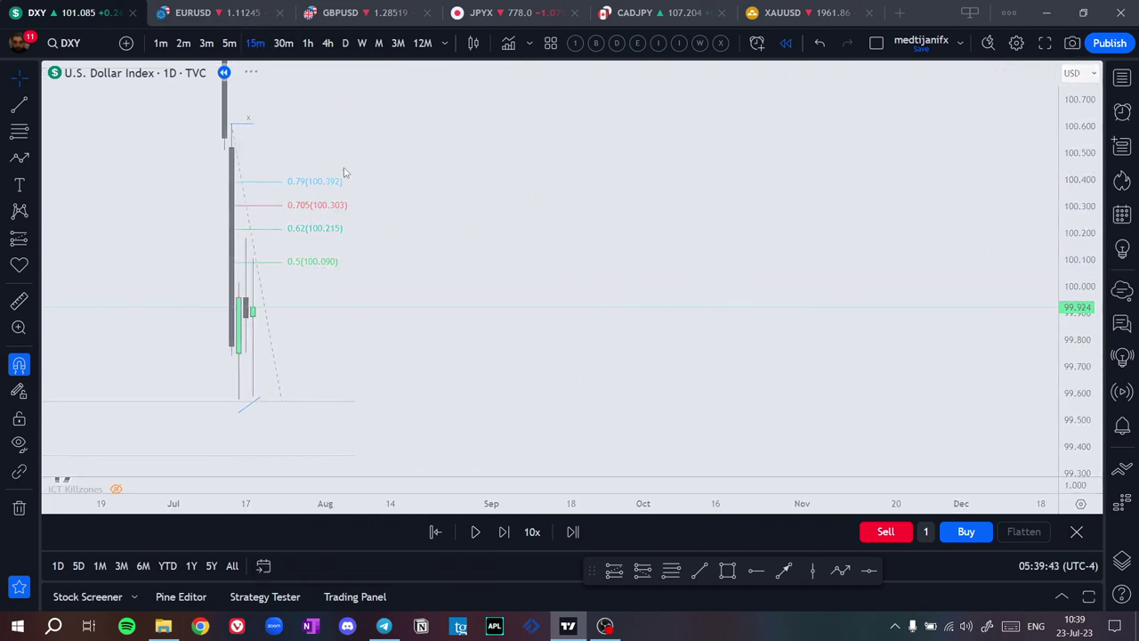
scroll(618, 234, down, 1)
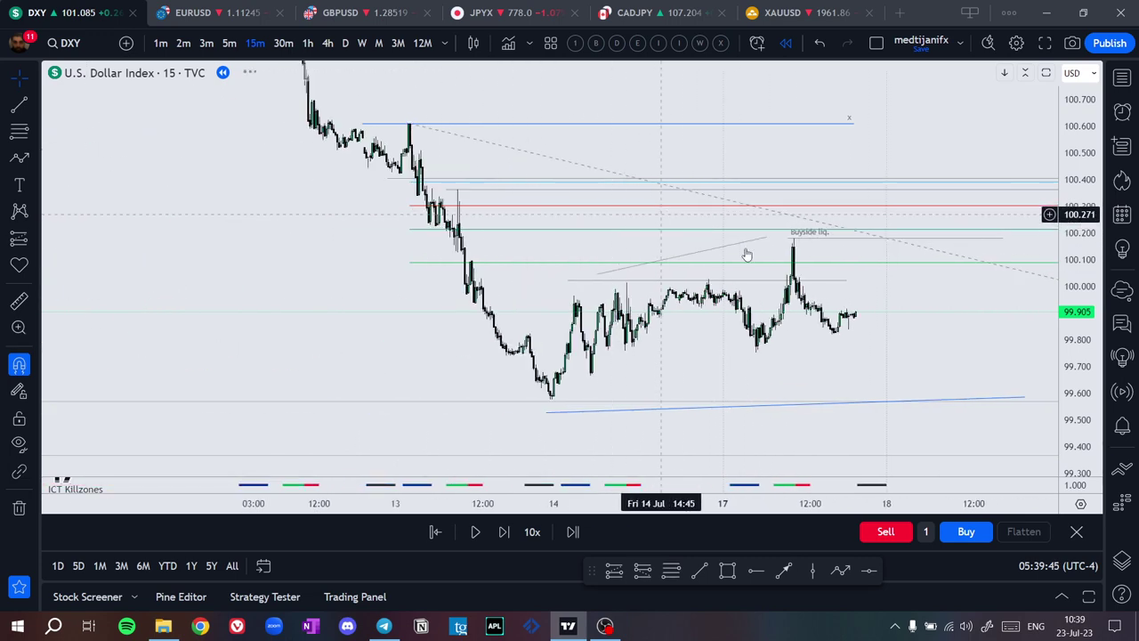
scroll(856, 315, down, 1)
drag(863, 351, 650, 354)
scroll(646, 347, up, 3)
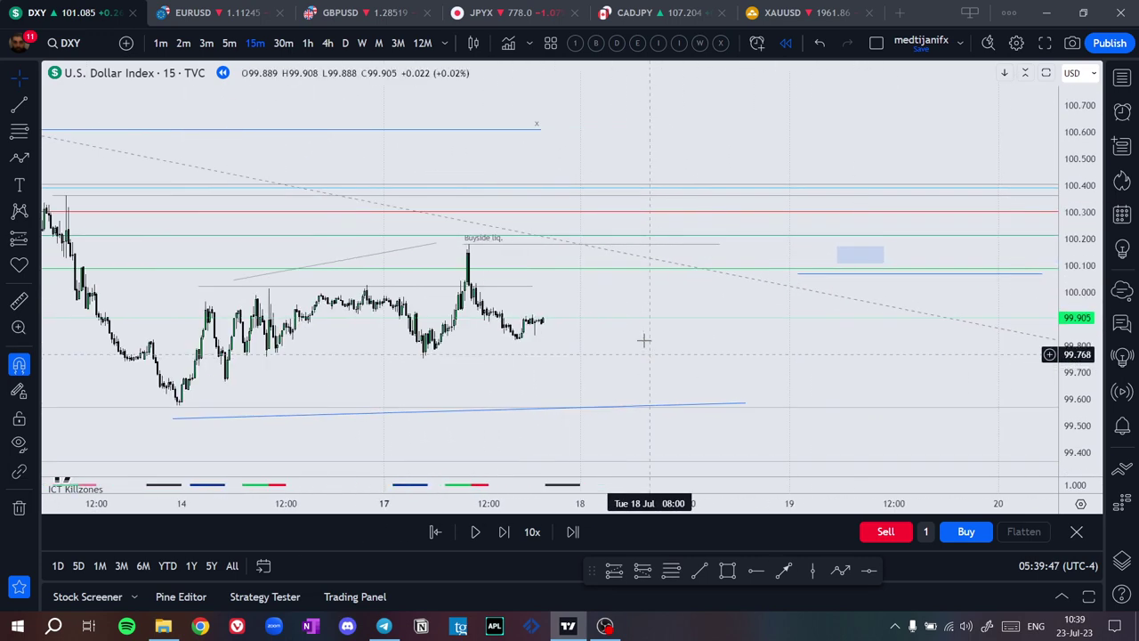
Return the Dollar Index to the 1-hour timeframe and delete the Fibonacci retracement
click(306, 42)
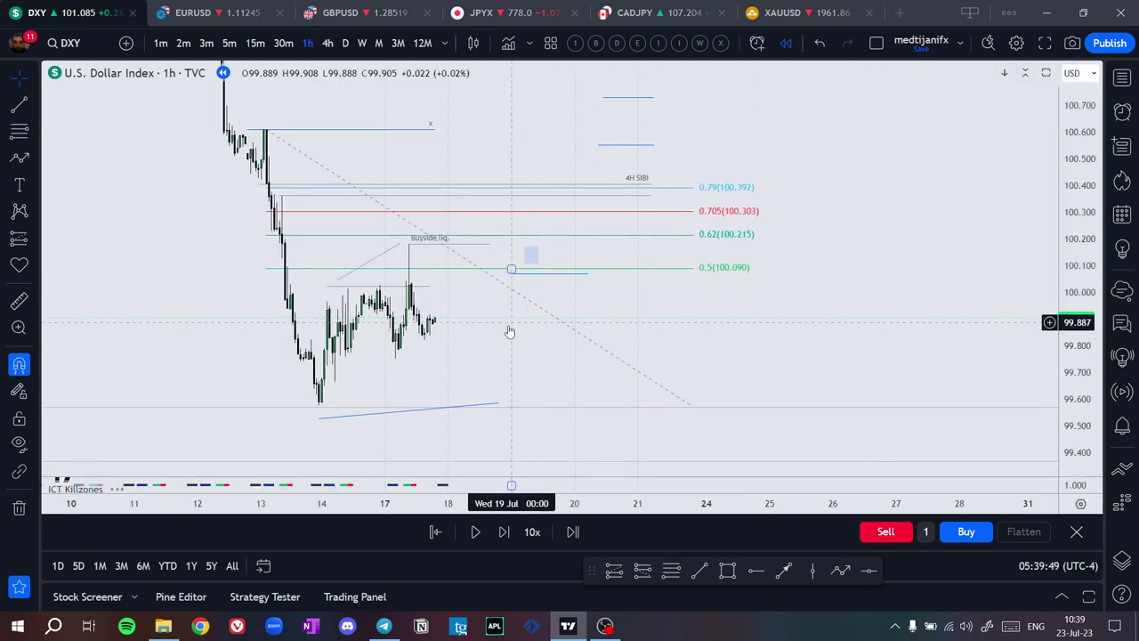
drag(477, 349, 638, 352)
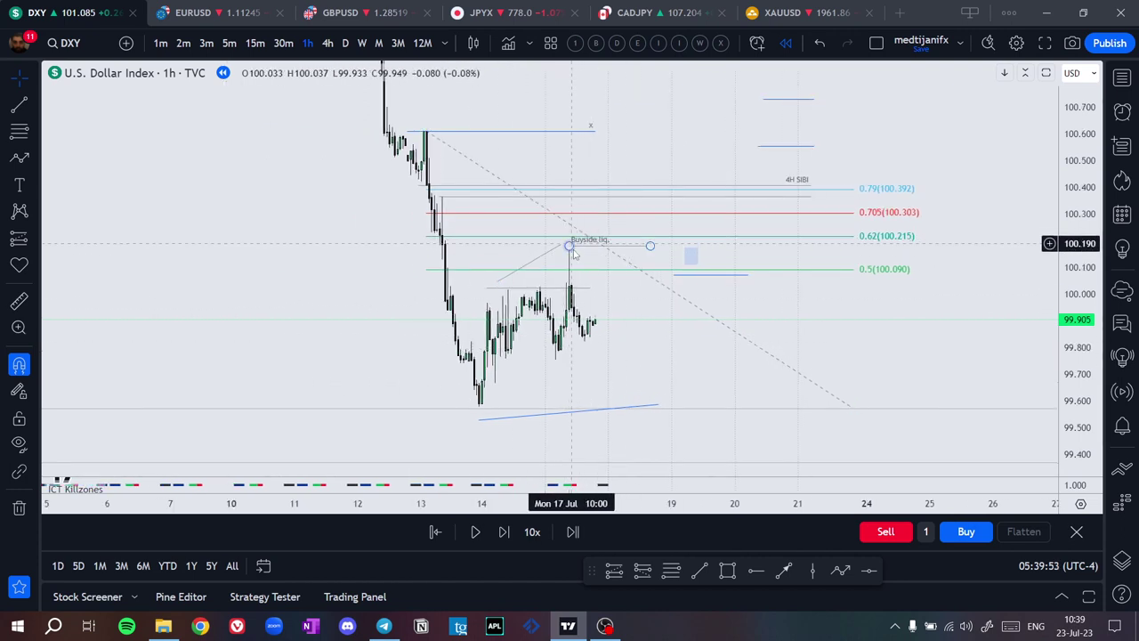
middle_click(685, 304)
scroll(694, 358, up, 2)
drag(681, 359, 847, 318)
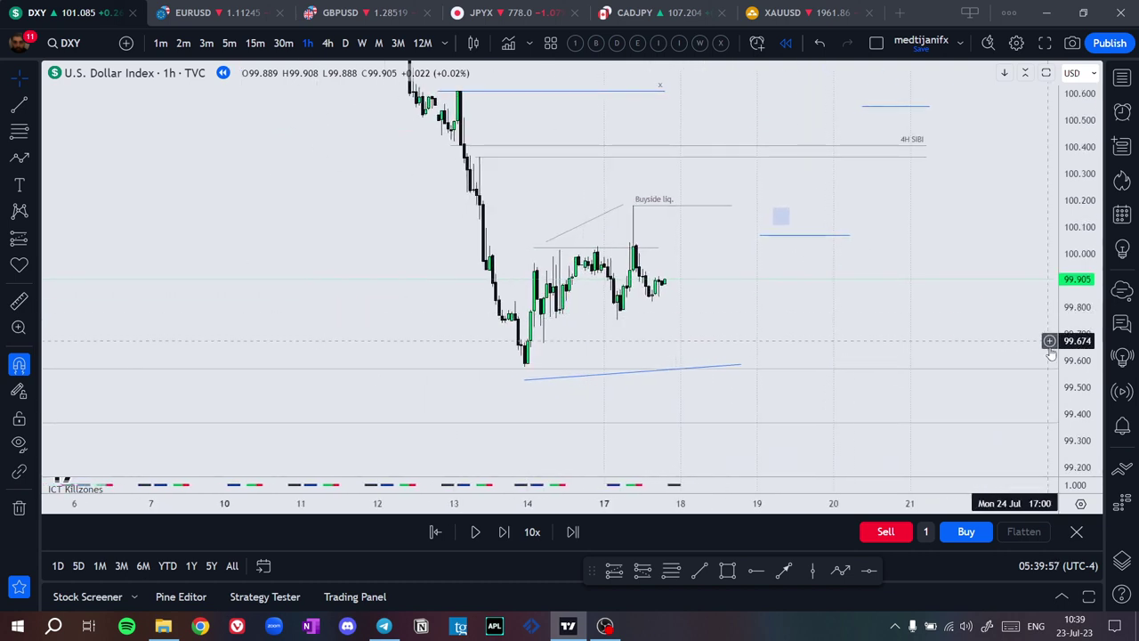
Draw a rectangle over the Dollar Index price gap at about 100.10 to 100.13, extending from 13 July to 17 July
scroll(700, 453, up, 1)
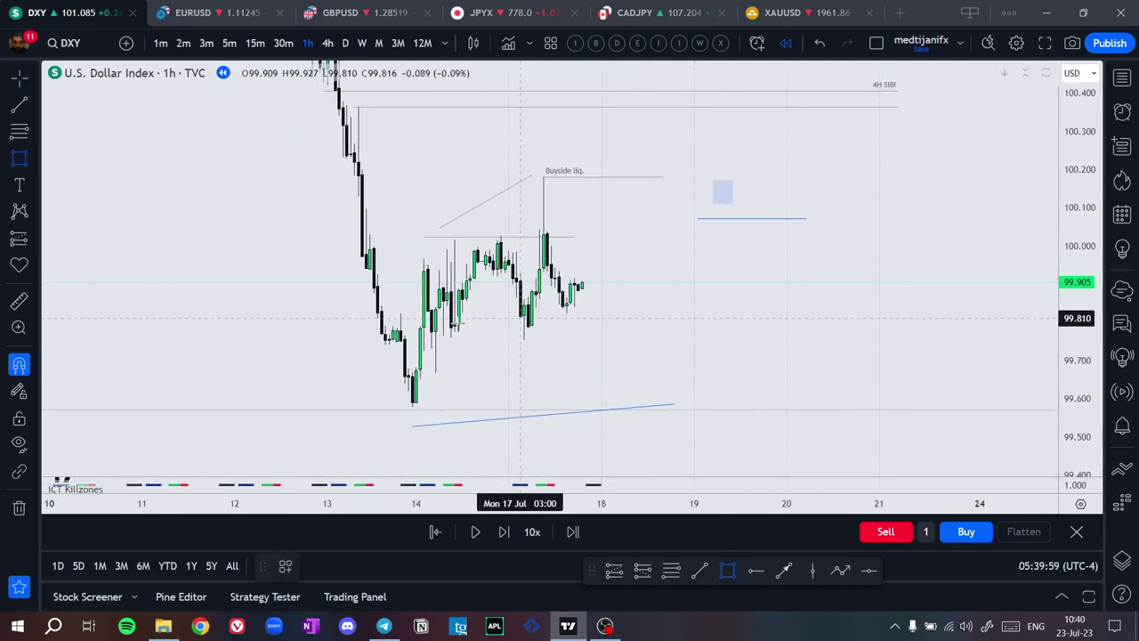
drag(359, 196, 643, 221)
click(442, 165)
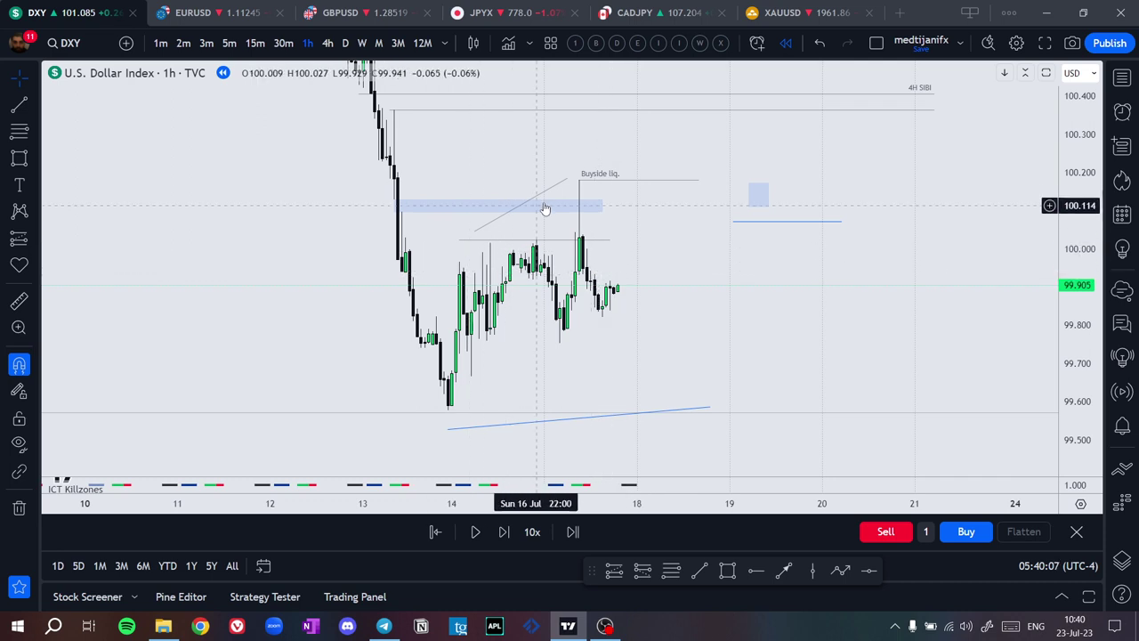
scroll(559, 190, up, 3)
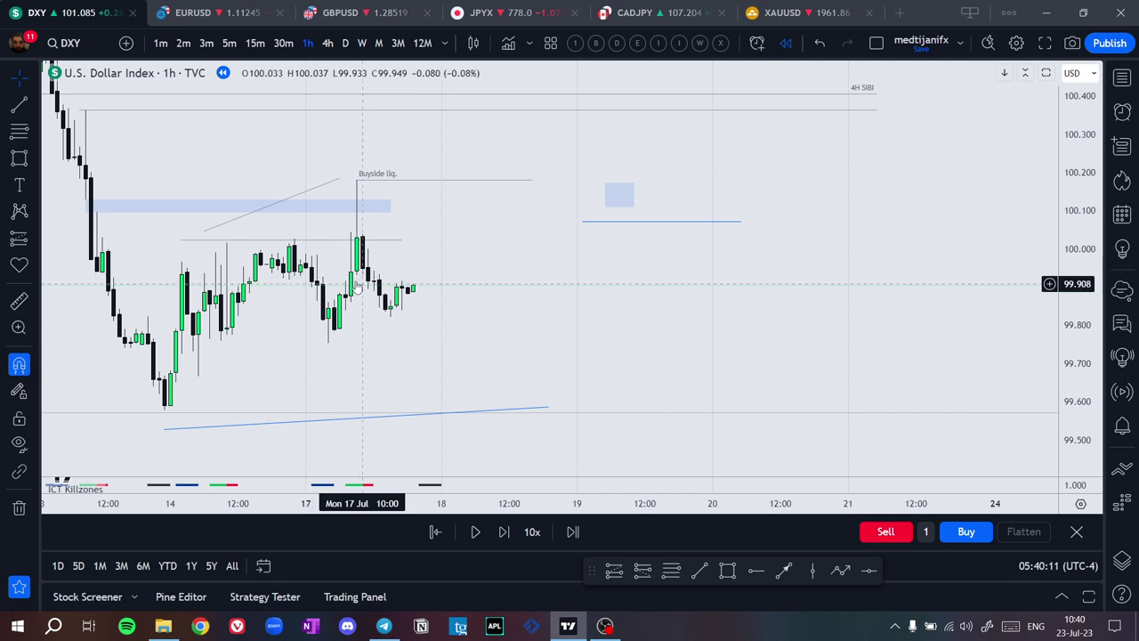
drag(412, 300, 461, 292)
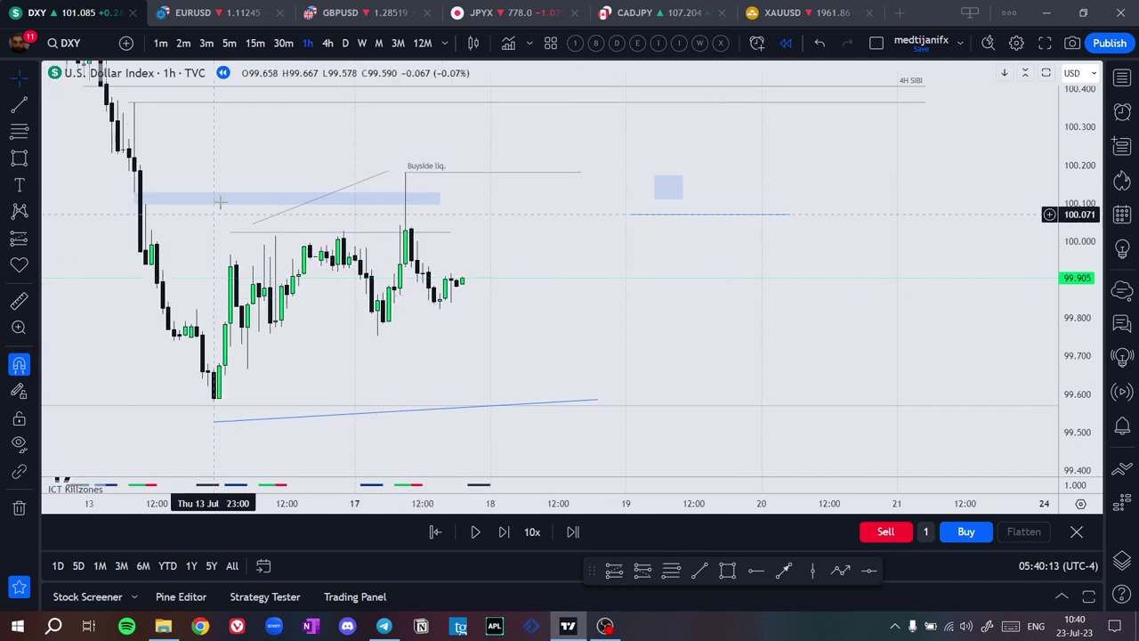
Compare the Dollar Index with EURUSD, then advance the Dollar Index hourly replay five candles to the start of 18 July
click(441, 200)
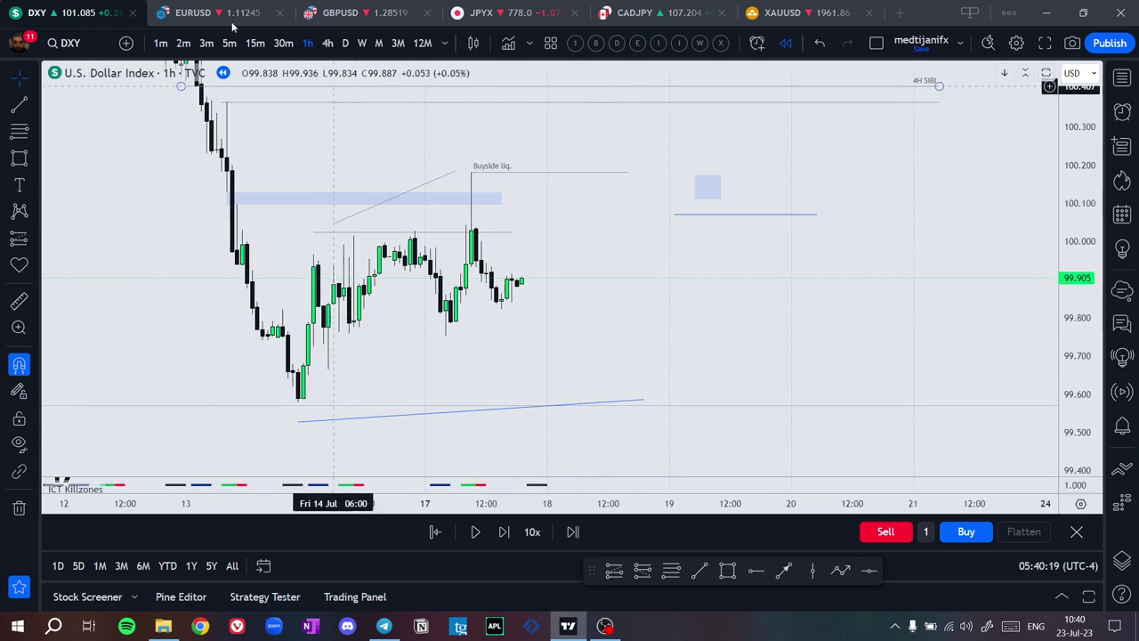
key(ctrl+Tab)
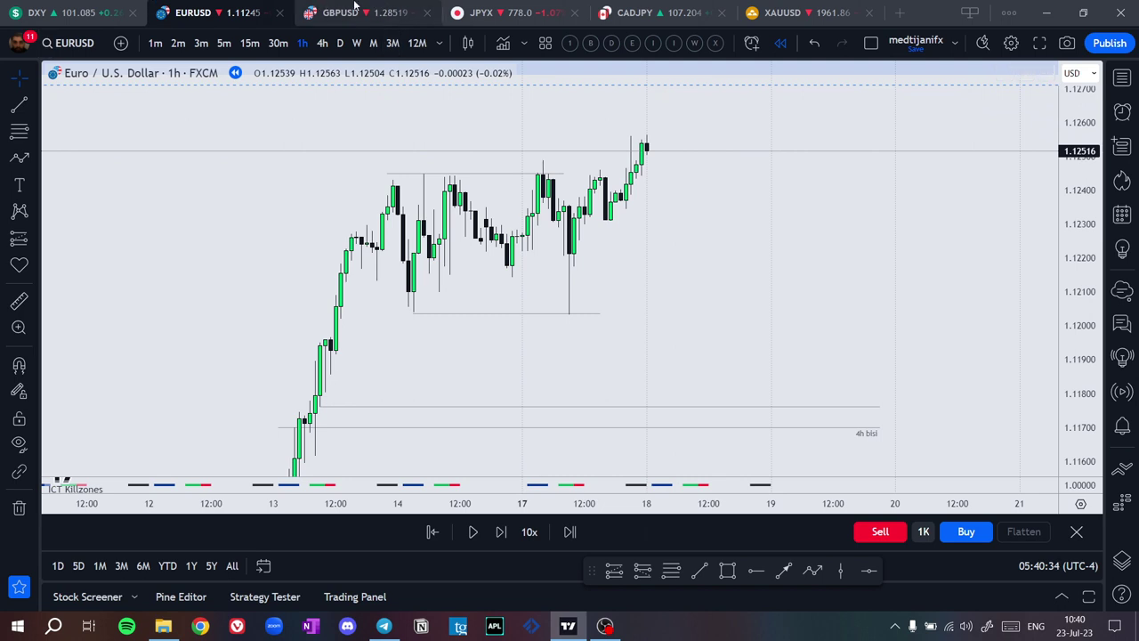
click(35, 12)
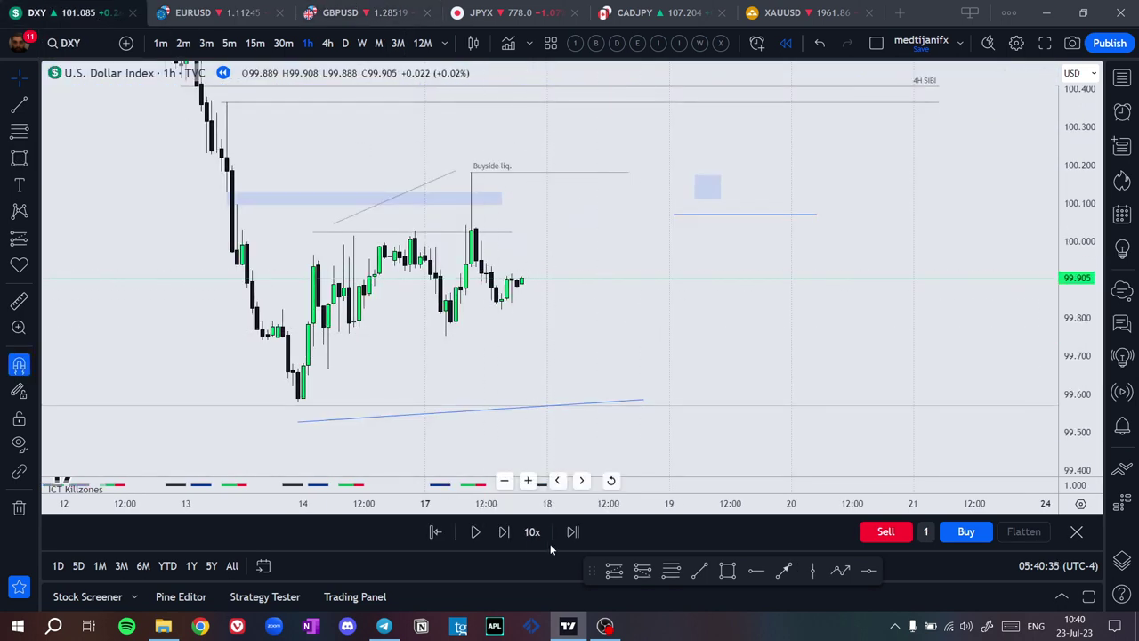
click(504, 532)
click(504, 532)
click(504, 532)
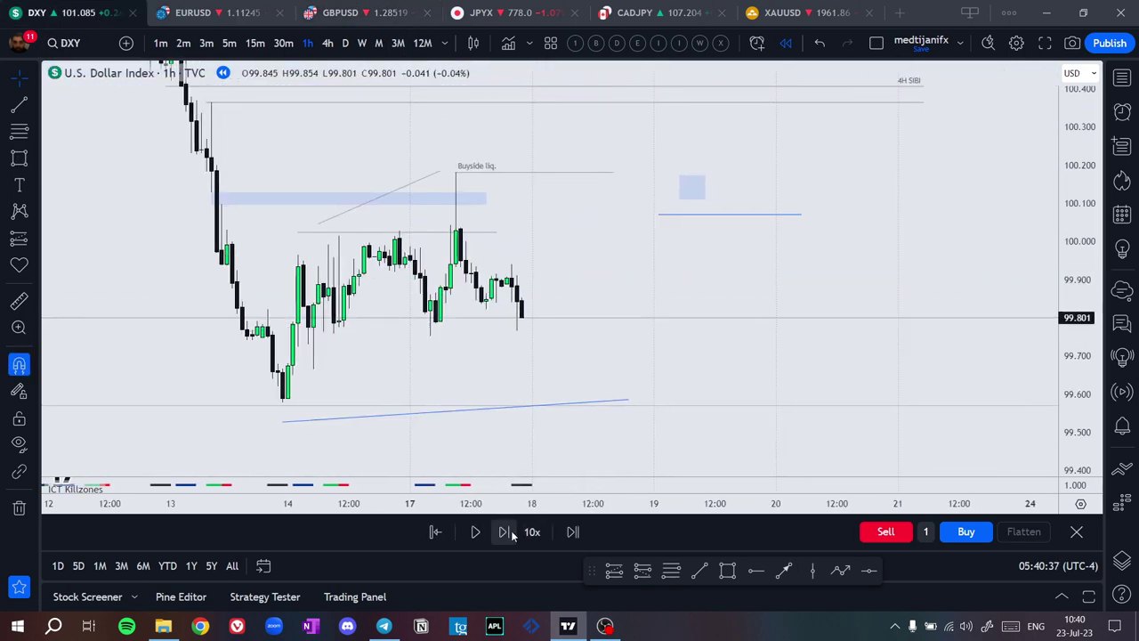
click(503, 532)
click(504, 532)
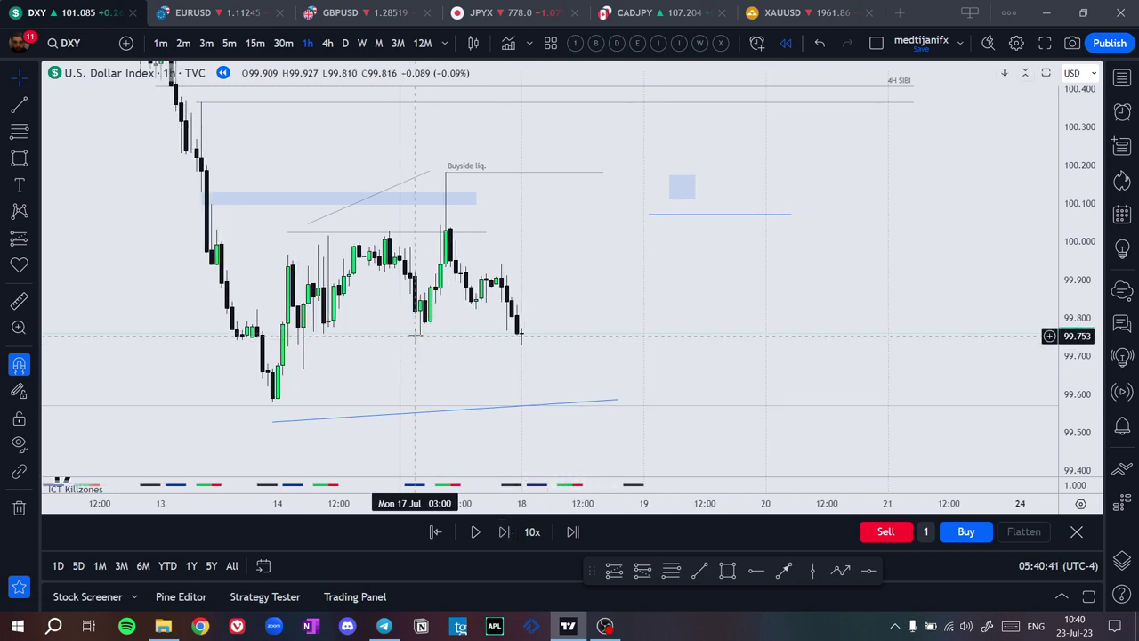
Draw a horizontal trend line on the Dollar Index at about 99.844, from the 17 July 15:00 candle into 18 July
drag(578, 335, 635, 305)
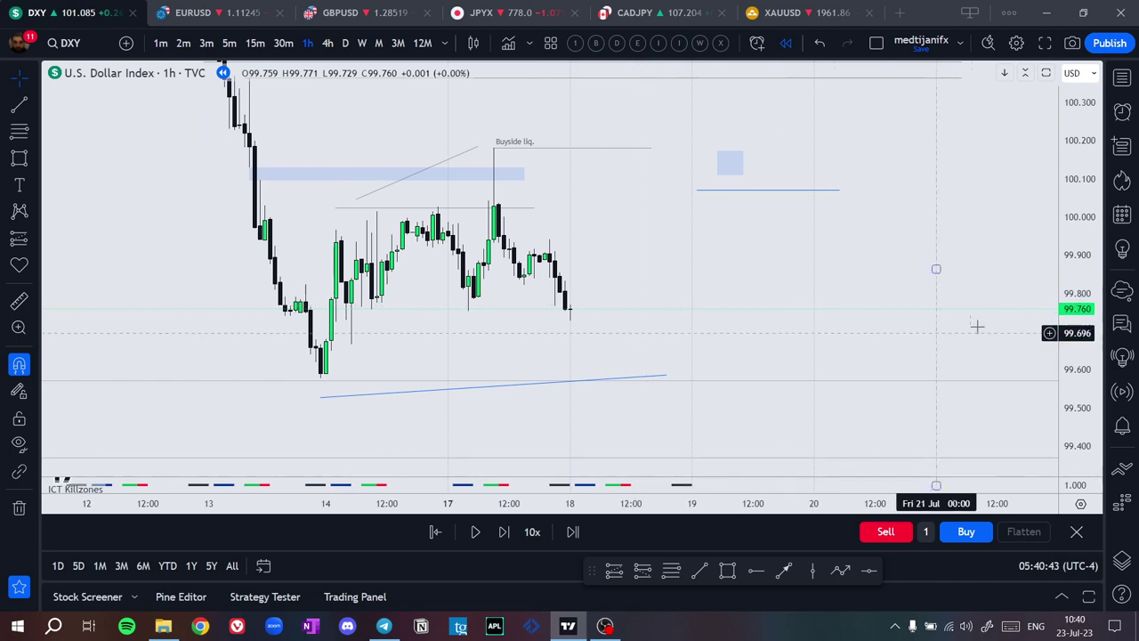
scroll(976, 326, up, 3)
drag(1082, 362, 1079, 102)
drag(485, 298, 571, 222)
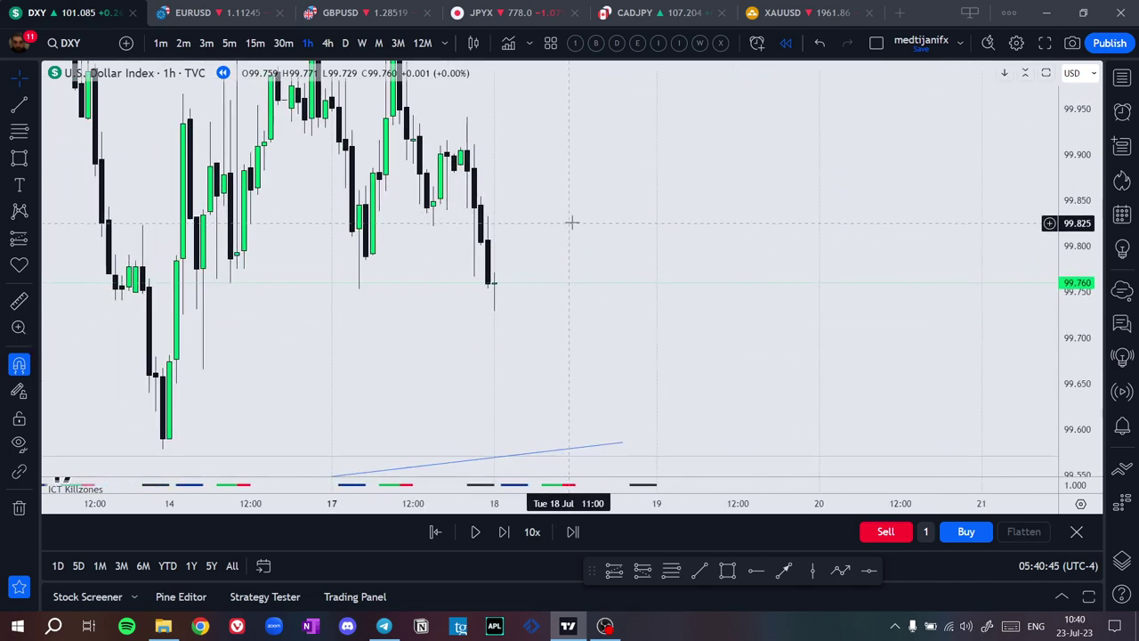
drag(1077, 197, 1077, 353)
scroll(628, 273, down, 4)
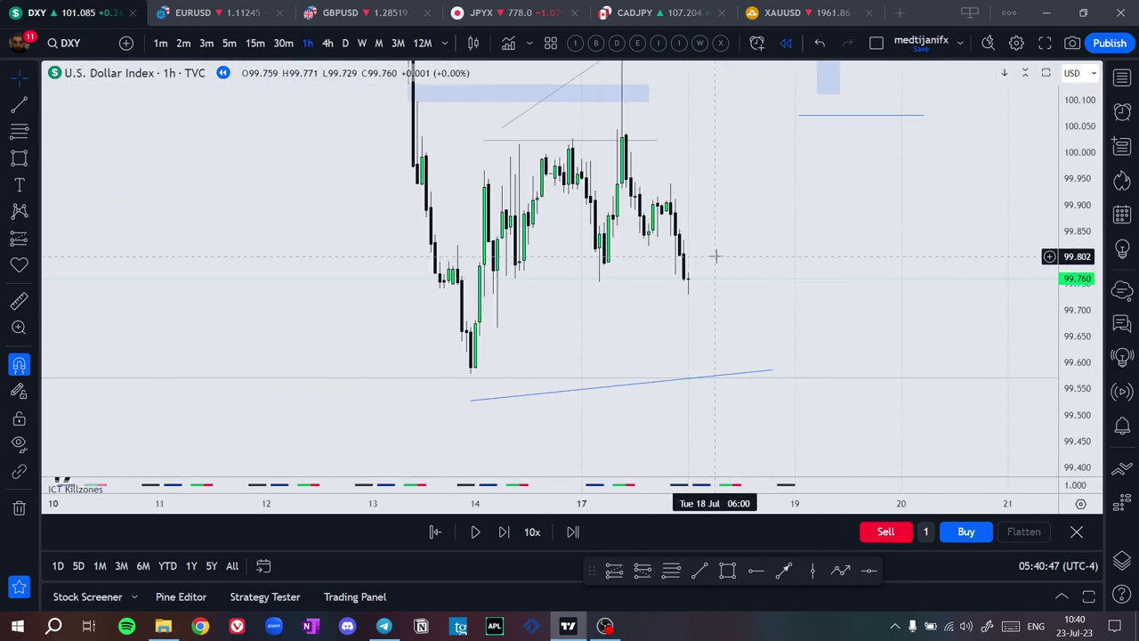
drag(717, 254, 684, 265)
click(699, 571)
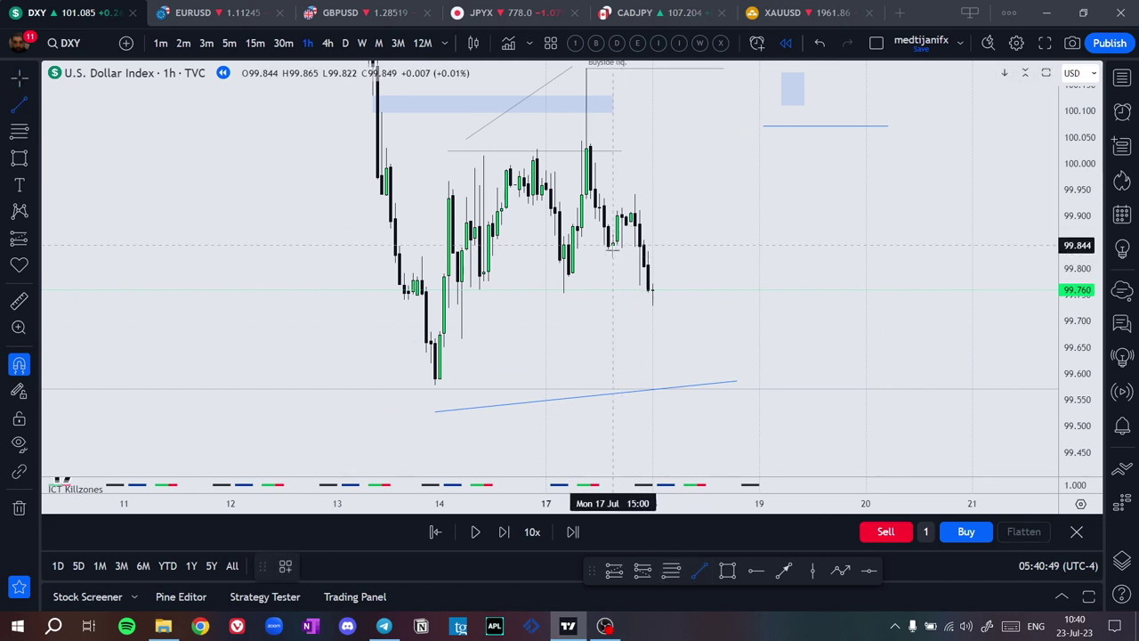
drag(613, 245, 736, 244)
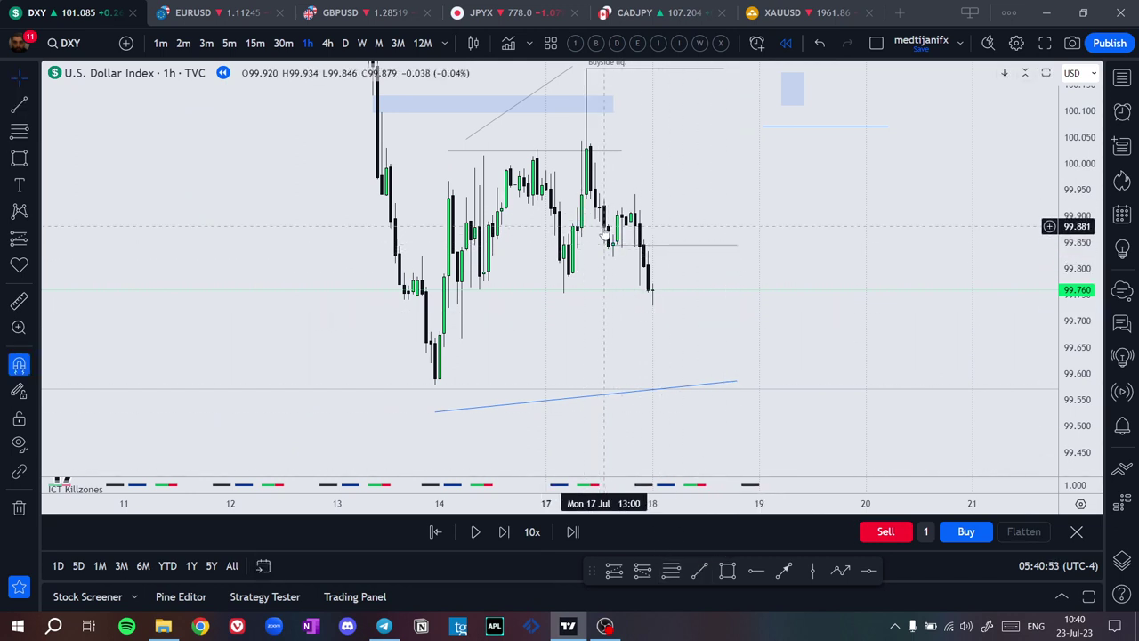
Advance the Dollar Index hourly replay three more candles to 03:00 on 18 July
scroll(653, 466, up, 2)
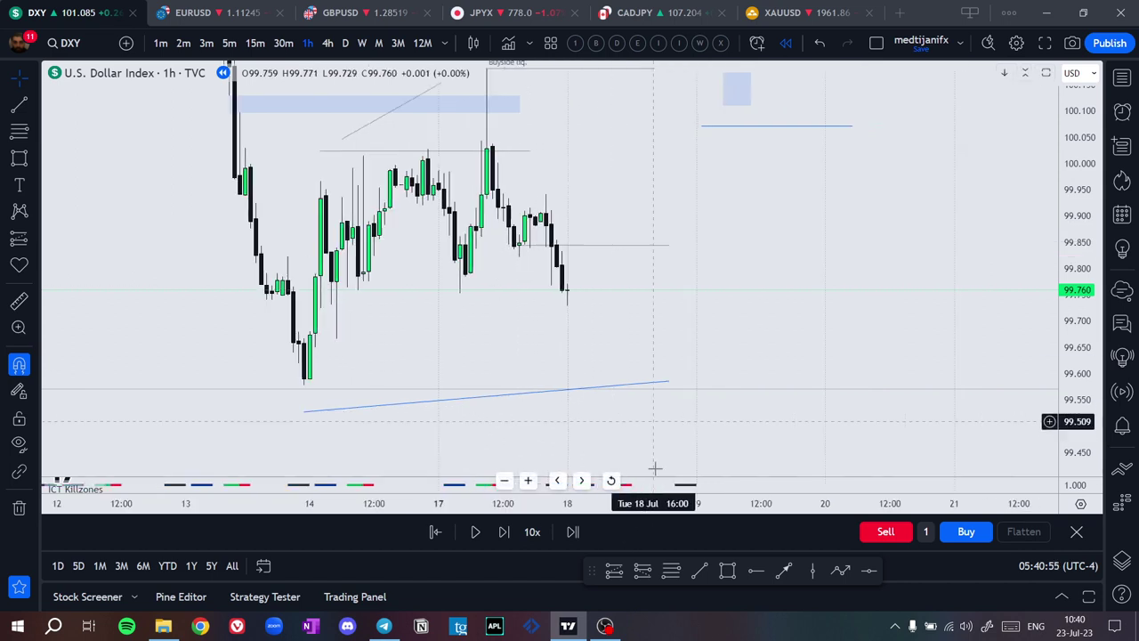
click(513, 535)
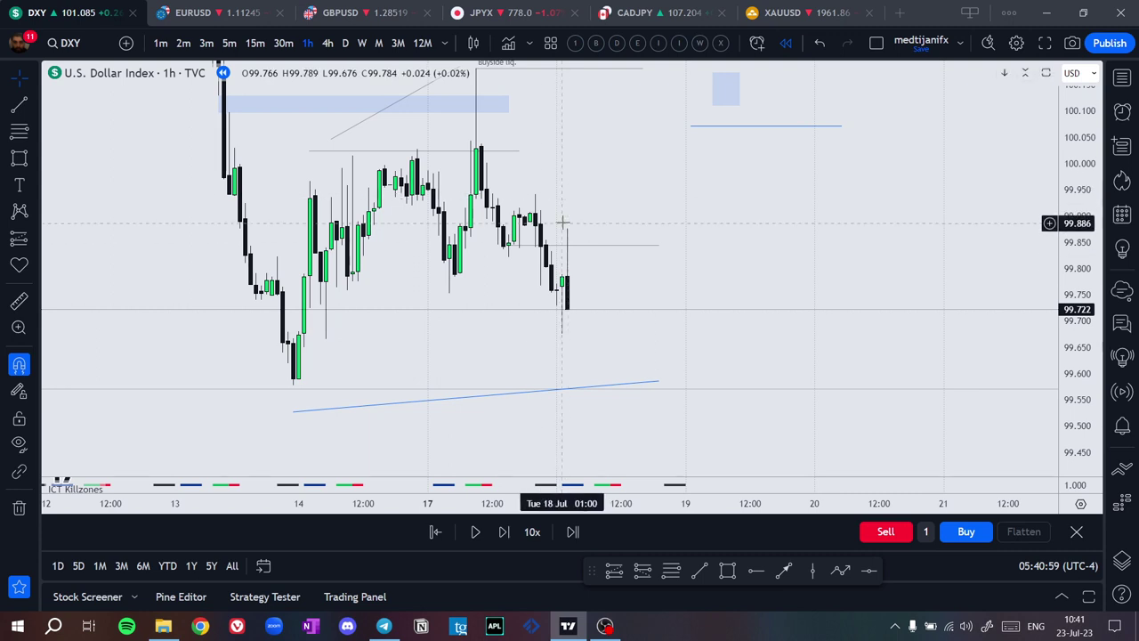
click(512, 535)
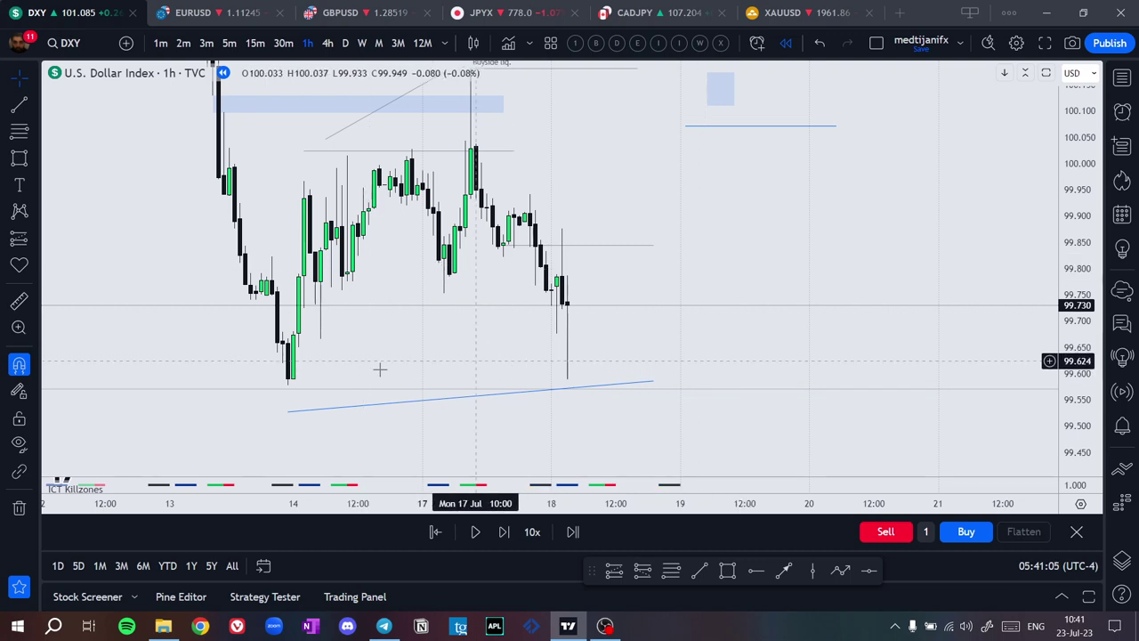
Label the Dollar Index trend line at 99.369 "weekly bisi" and set its vertical text alignment to Bottom
drag(644, 412, 585, 273)
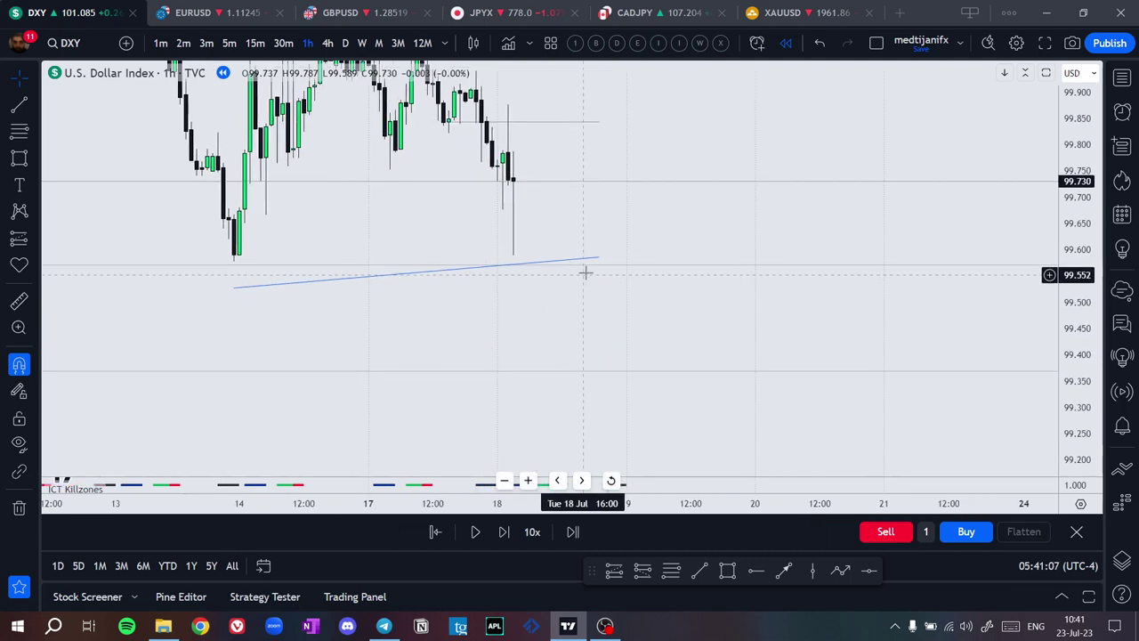
scroll(888, 287, down, 2)
drag(1072, 208, 1073, 302)
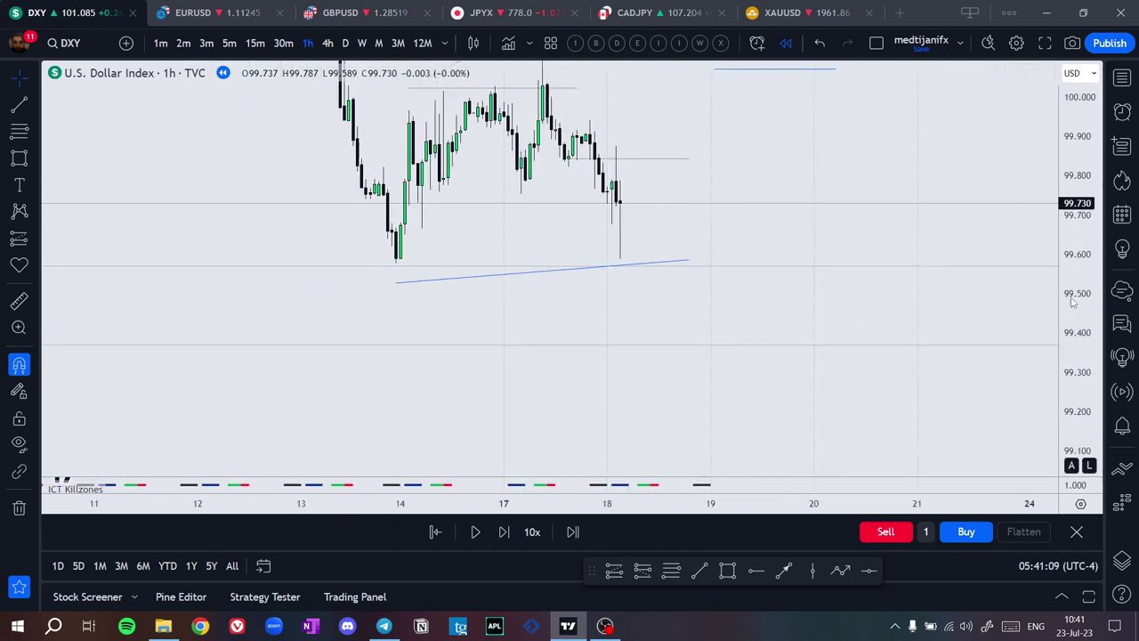
drag(978, 247, 442, 323)
scroll(890, 320, down, 10)
drag(891, 315, 247, 308)
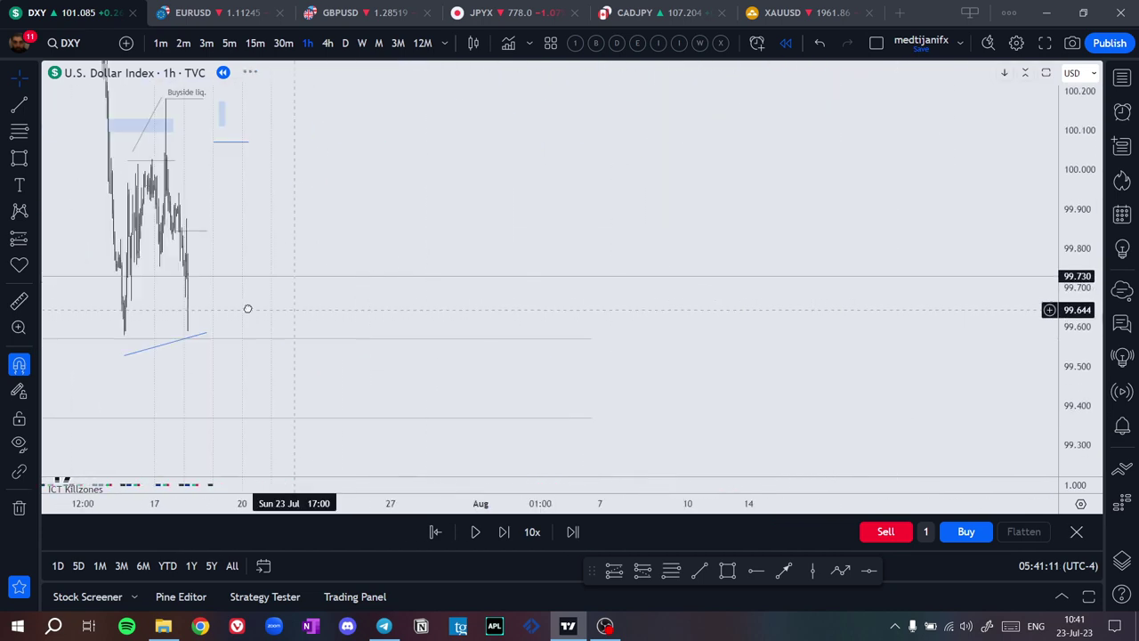
drag(430, 303, 953, 298)
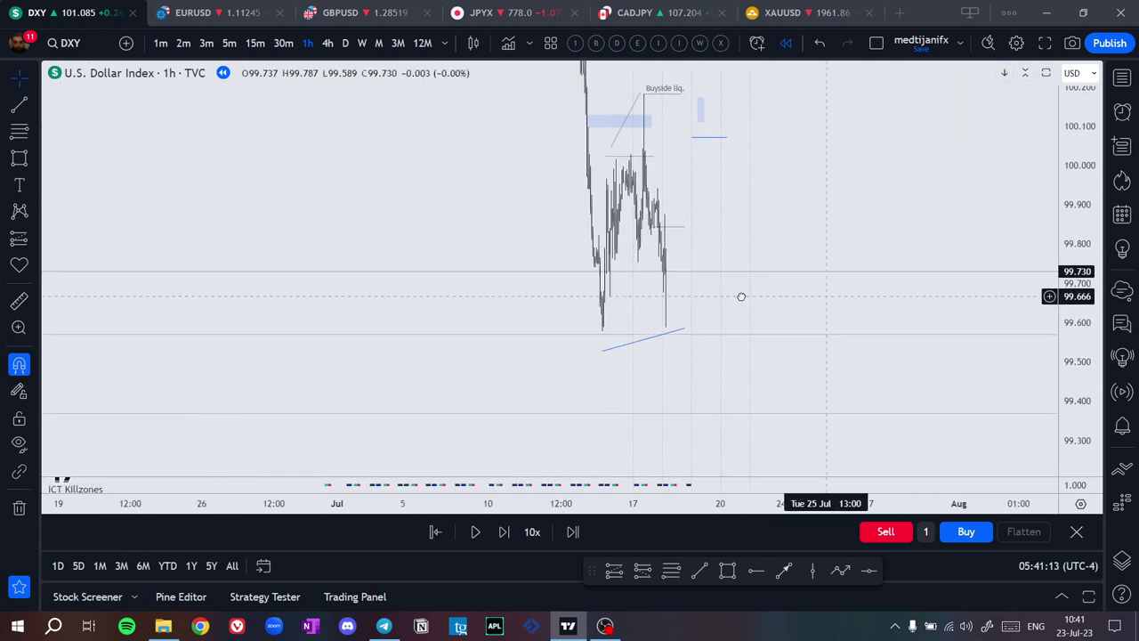
drag(742, 298, 603, 286)
double_click(931, 400)
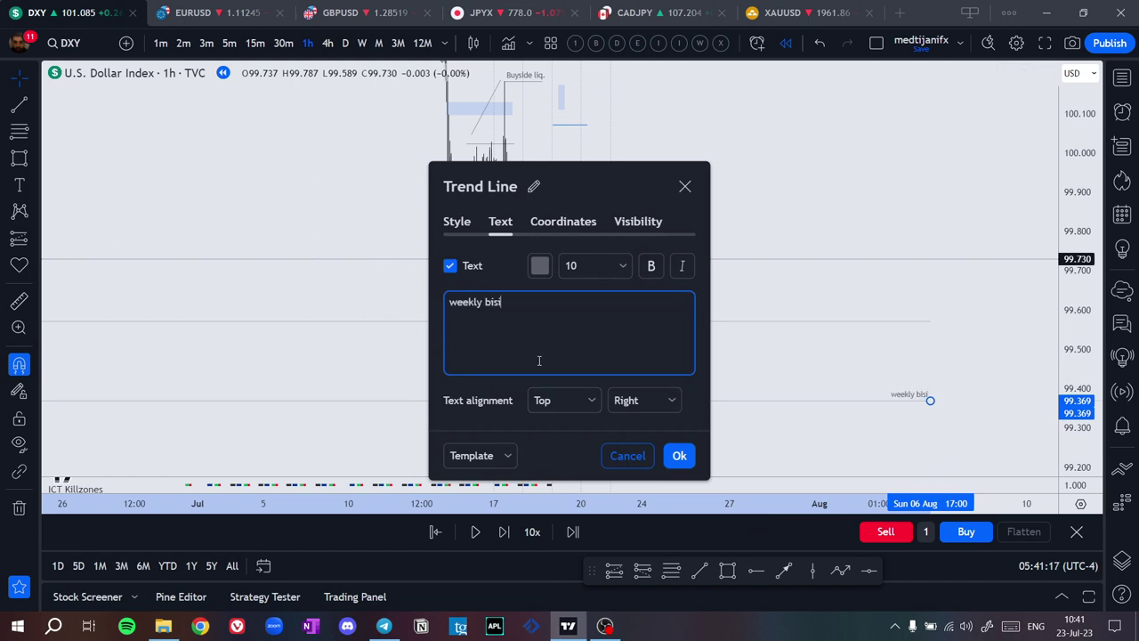
click(566, 399)
click(559, 473)
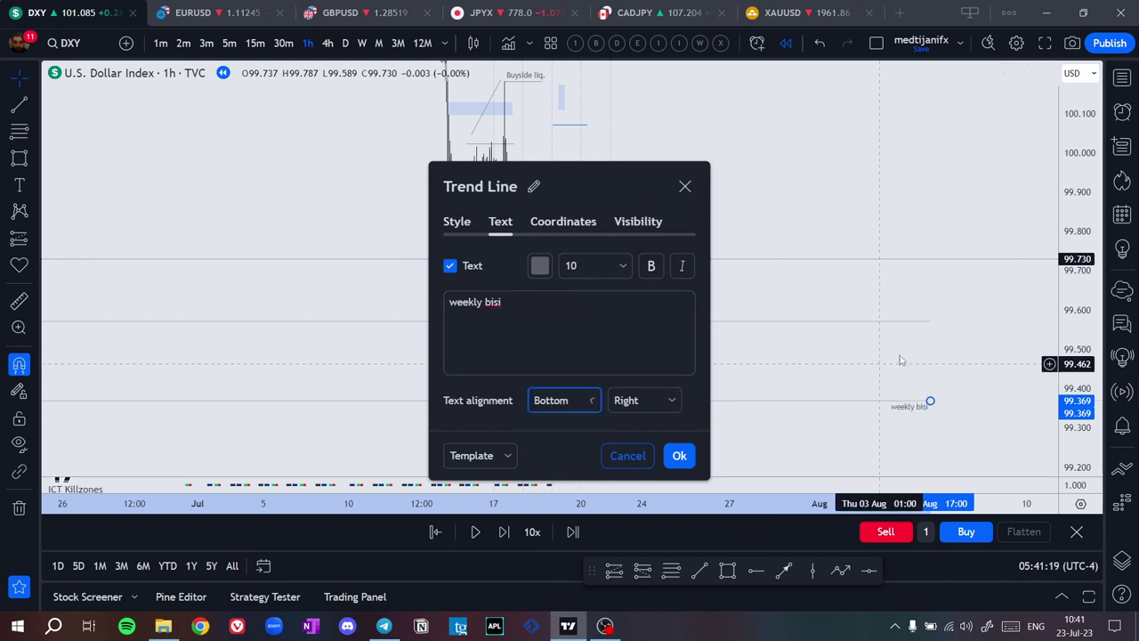
click(884, 344)
Examine the weekly bisi and 1M BISI levels against the 2022 and 2023 candles on the Dollar Index weekly chart
drag(805, 318, 968, 331)
scroll(472, 97, up, 3)
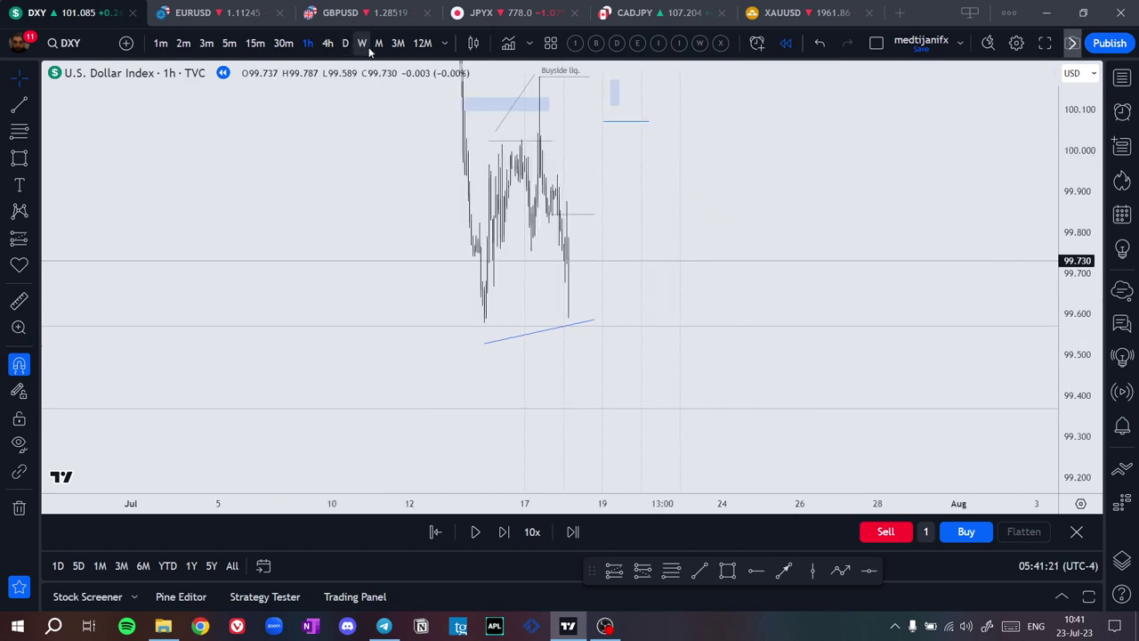
click(363, 44)
double_click(1087, 217)
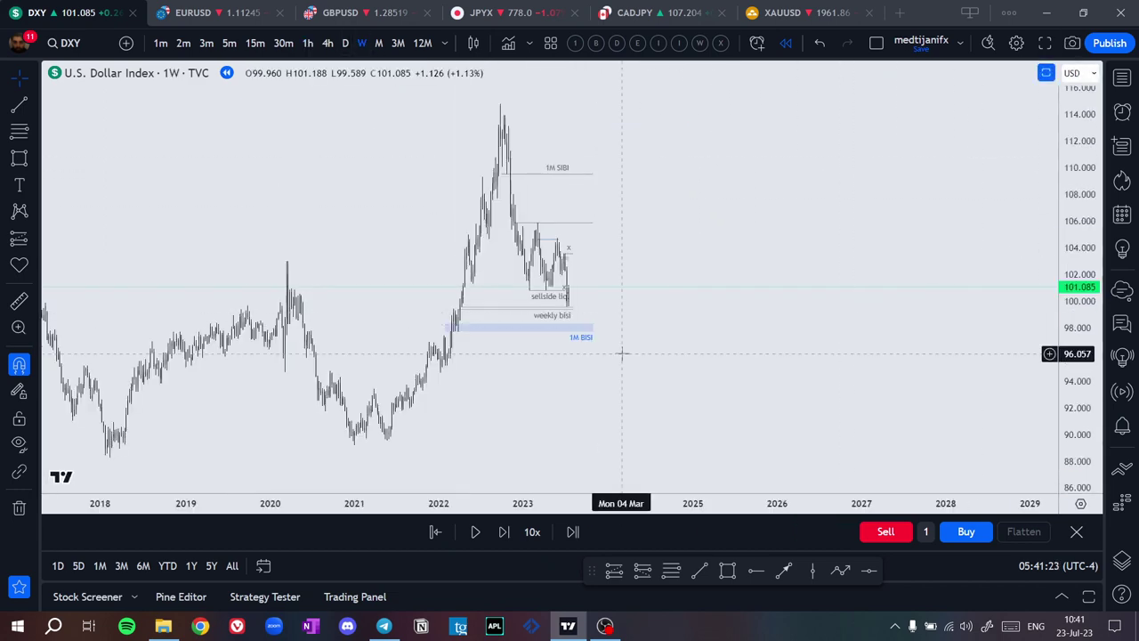
drag(621, 353, 989, 373)
scroll(791, 375, up, 5)
drag(1087, 436, 991, 127)
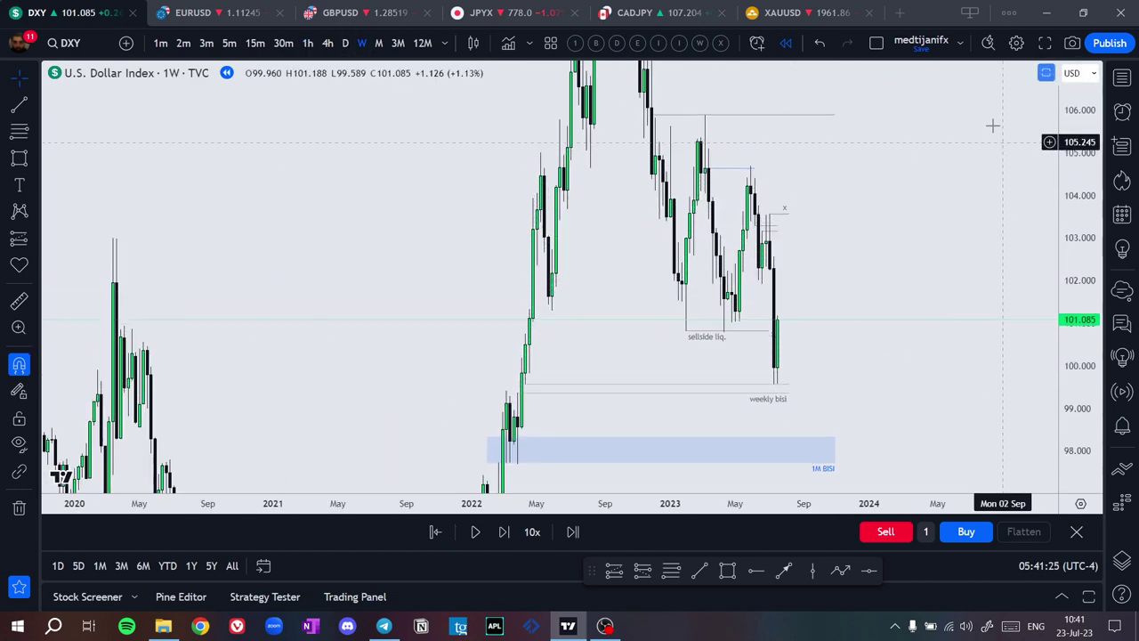
drag(903, 361, 993, 162)
scroll(889, 183, up, 4)
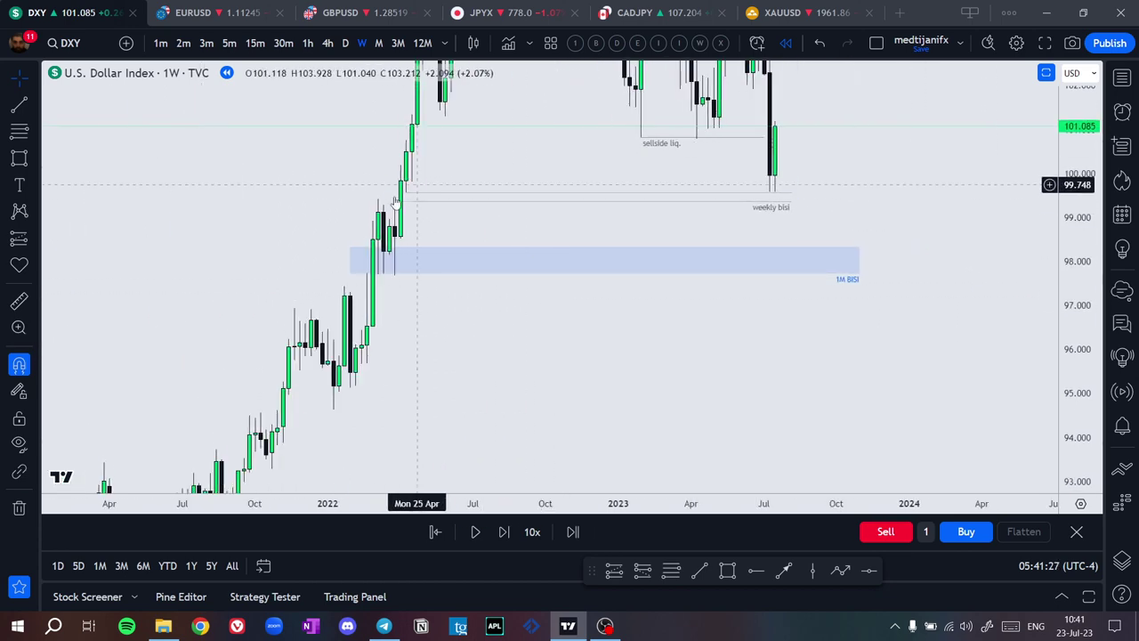
Return the Dollar Index to the 1-hour timeframe and review the price action from 13 to 18 July
click(308, 43)
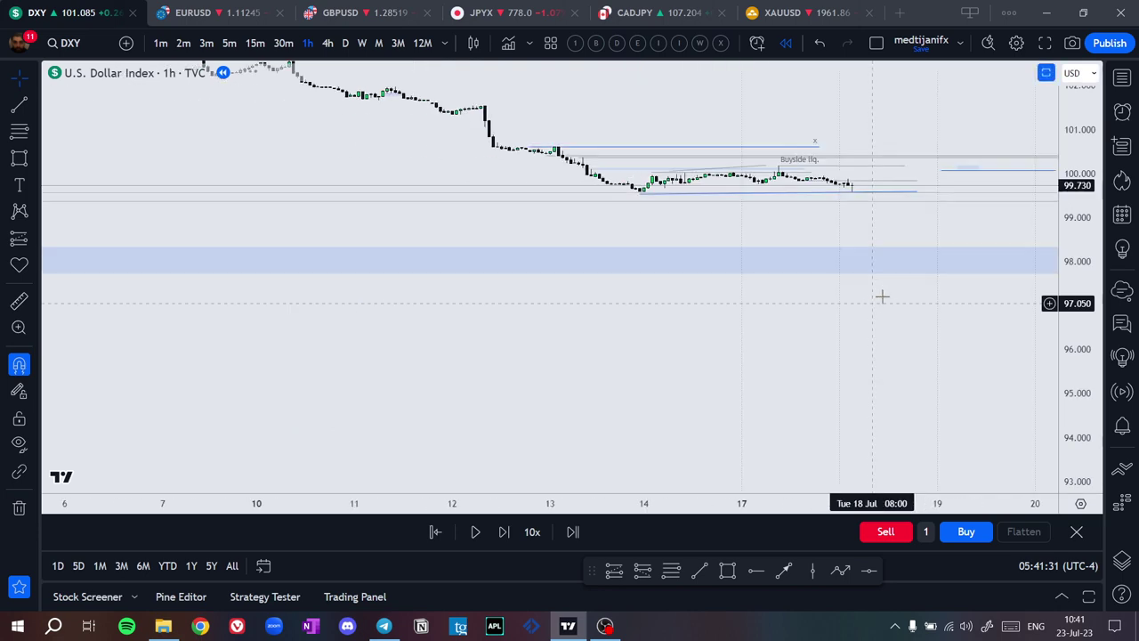
double_click(1077, 333)
scroll(838, 407, up, 3)
drag(916, 293, 630, 115)
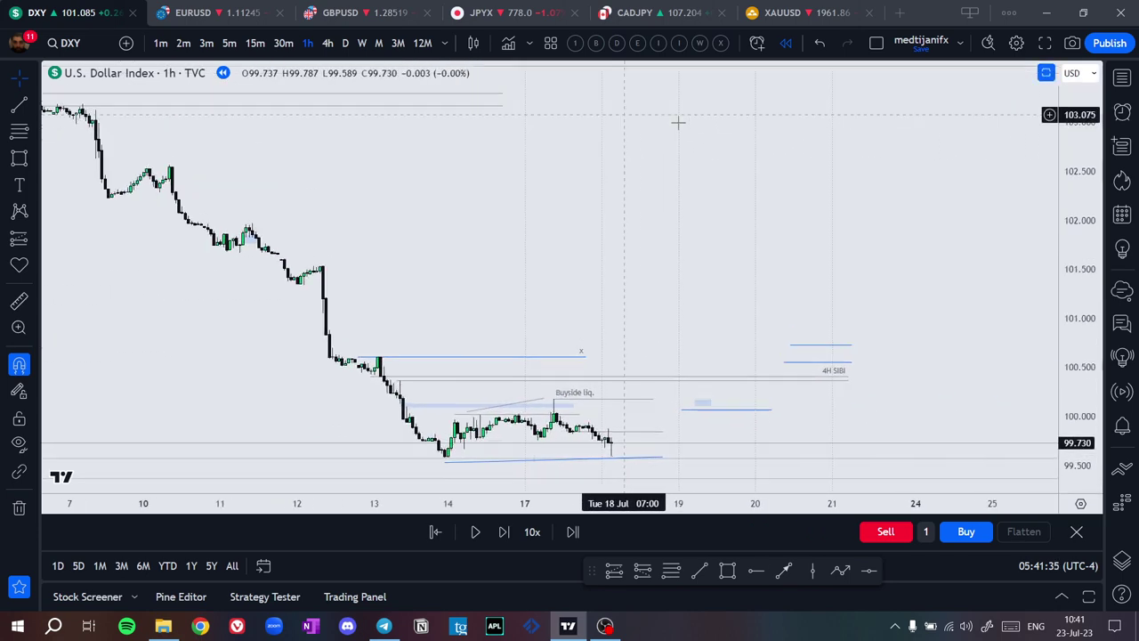
drag(1079, 405, 1079, 234)
drag(962, 318, 990, 36)
scroll(630, 300, up, 4)
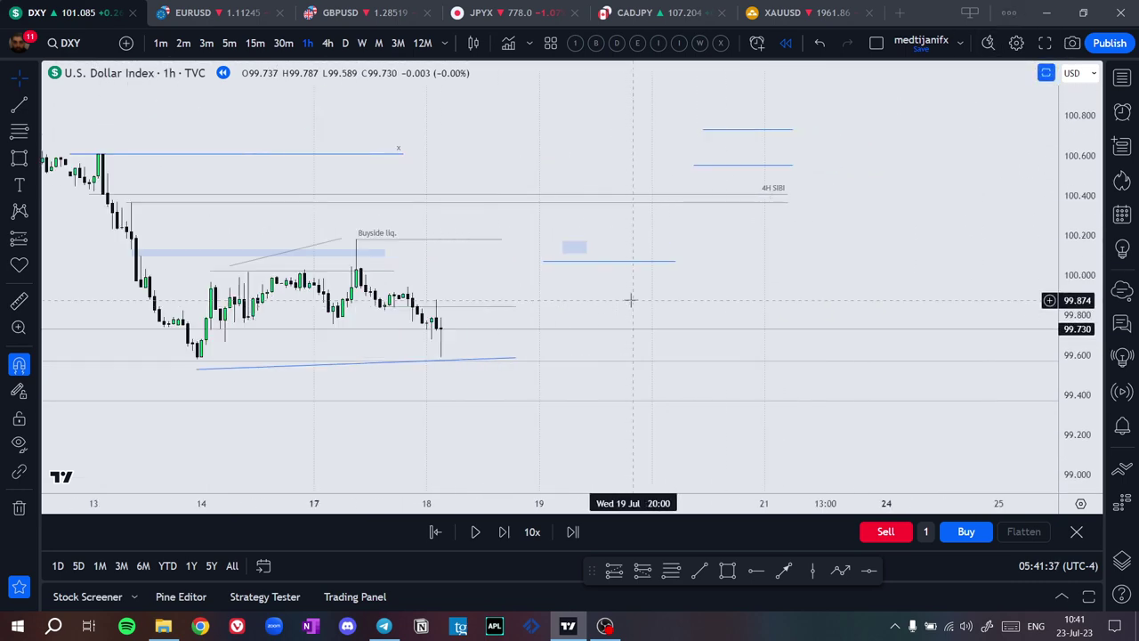
drag(445, 235, 502, 188)
drag(1072, 411, 1071, 151)
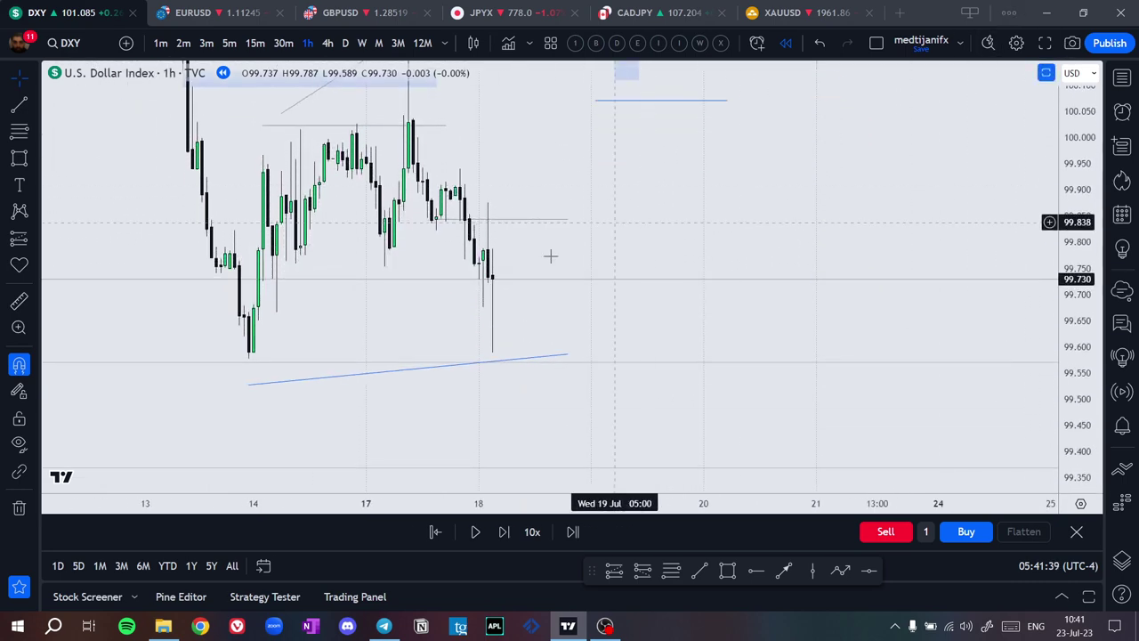
drag(506, 258, 577, 280)
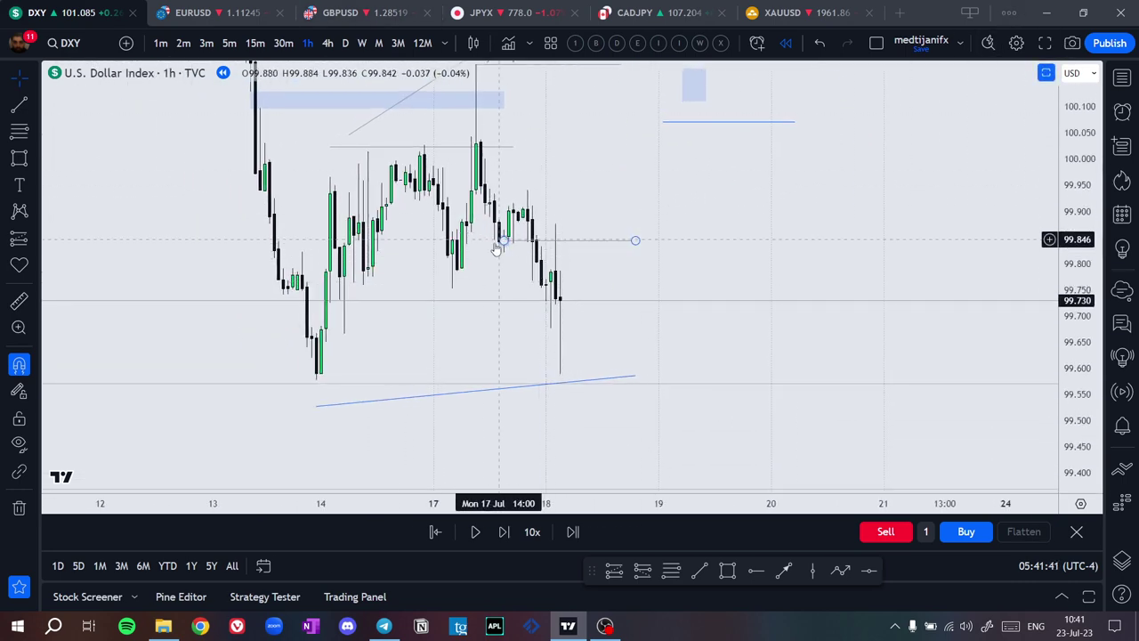
Draw a Fibonacci retracement from the 17 July 20:00 high at 99.941 down to 99.679, and shift the blue trend line up to start at 99.552
click(670, 572)
click(528, 189)
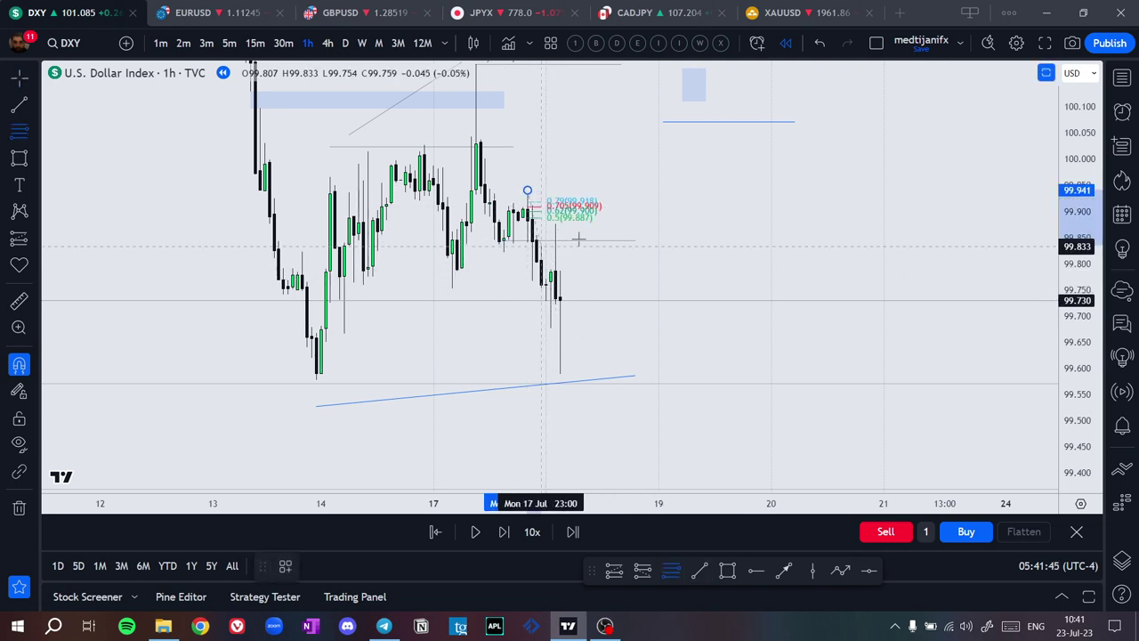
click(658, 326)
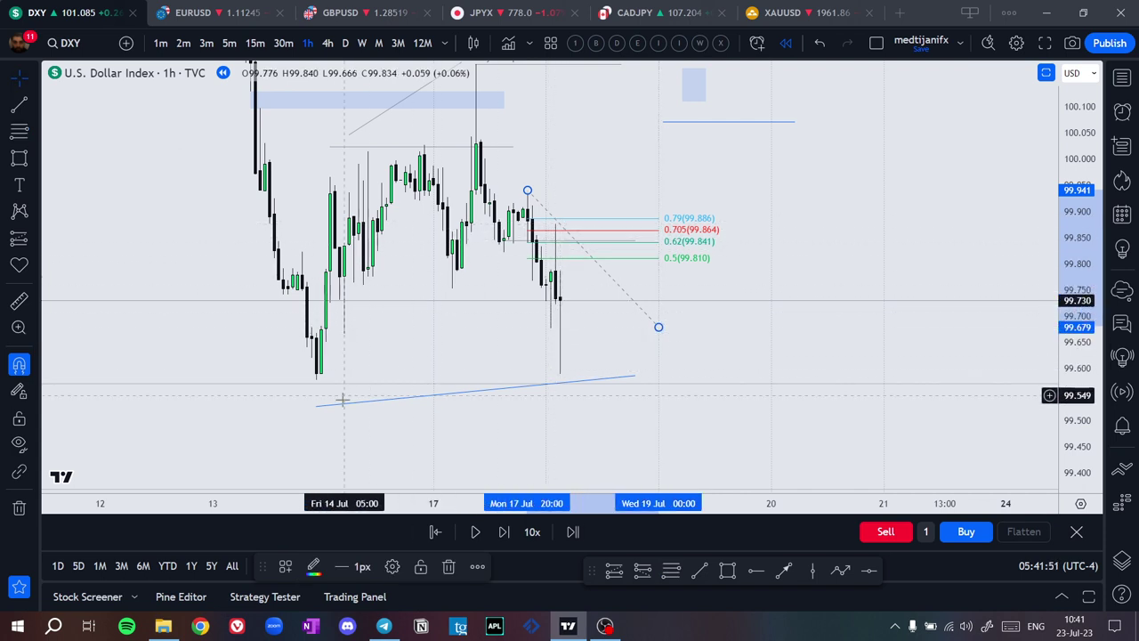
drag(348, 408, 334, 394)
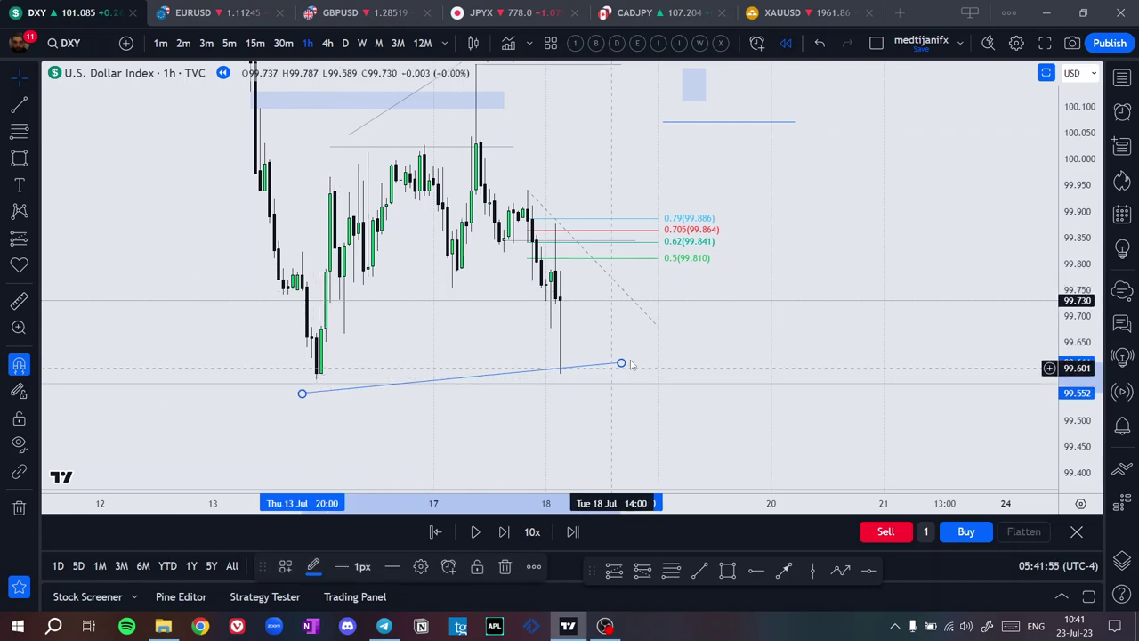
Switch to EURUSD and draw a short horizontal trend line at about 1.1231 from the late 17 July low into 18 July
click(233, 12)
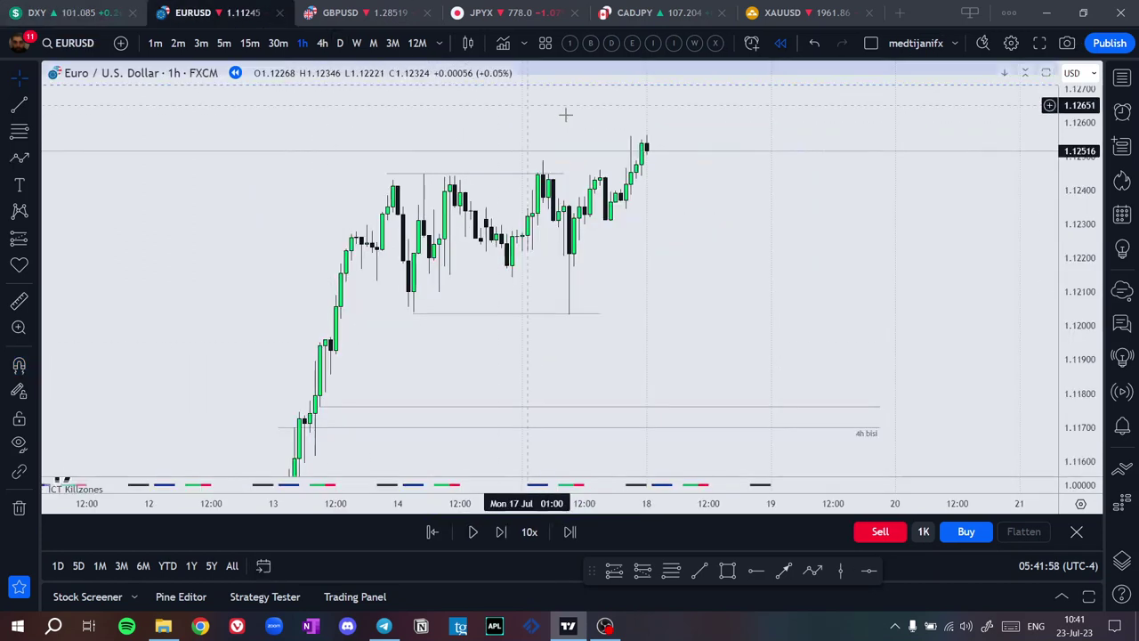
drag(670, 216, 615, 263)
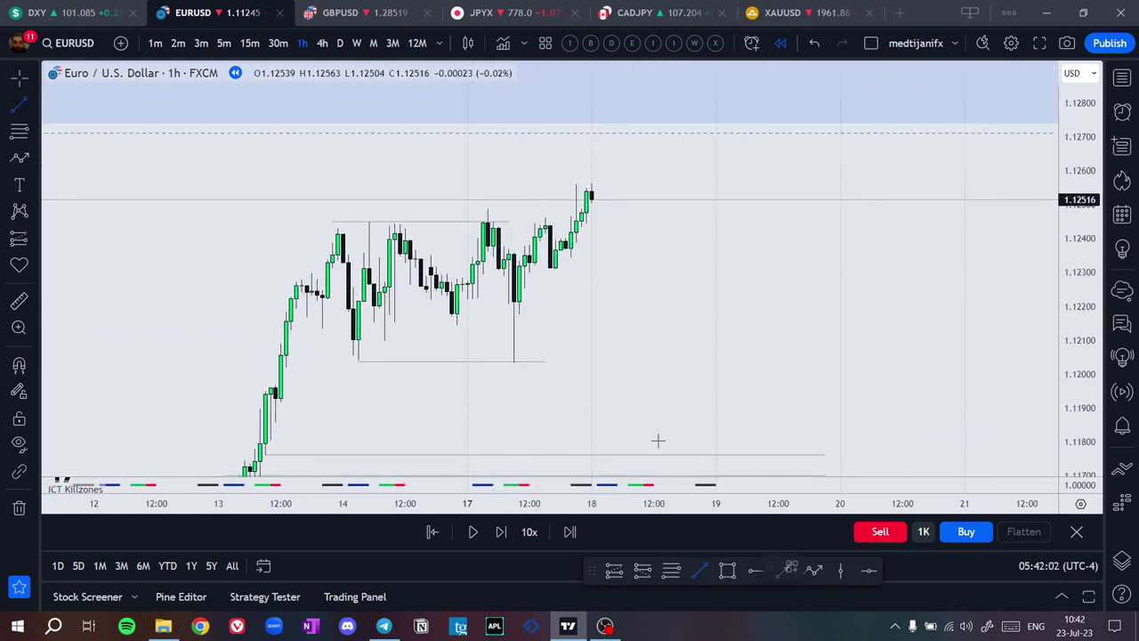
key(ctrl)
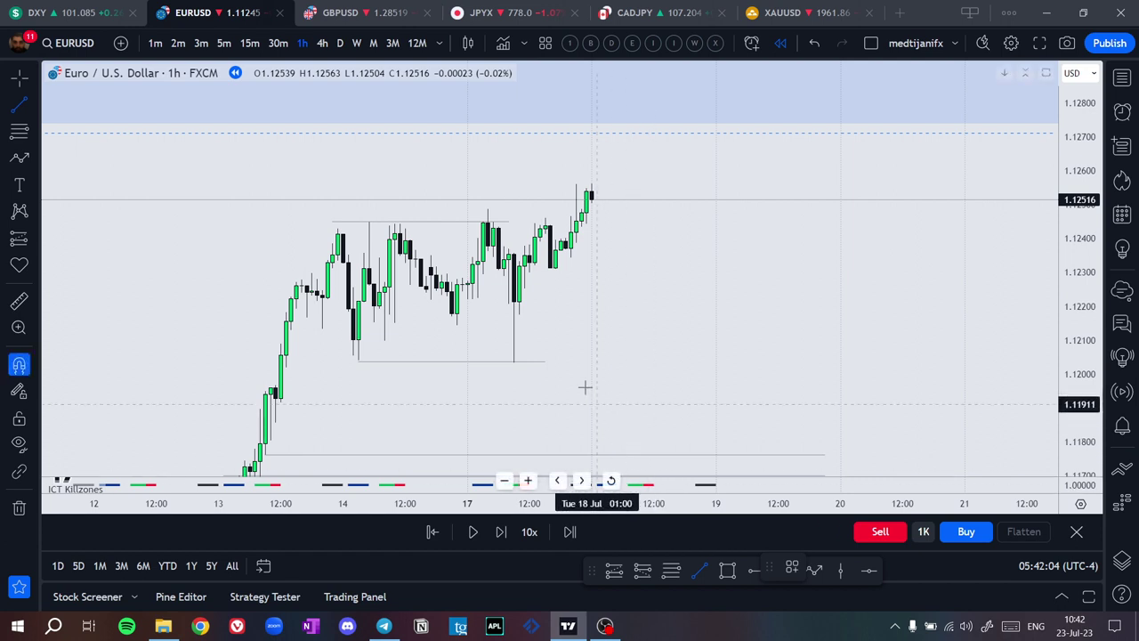
drag(550, 271, 654, 267)
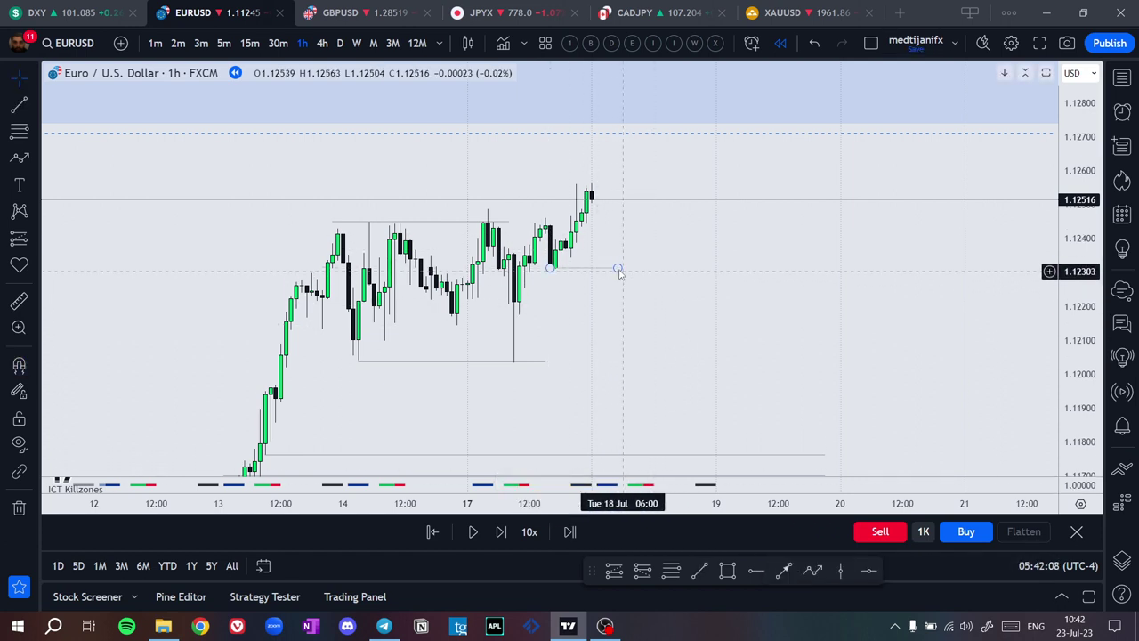
Label the short line at the late 17 July low with an x and draw a horizontal trend line at 1.12438 into 18 July 18:00
double_click(614, 267)
click(678, 454)
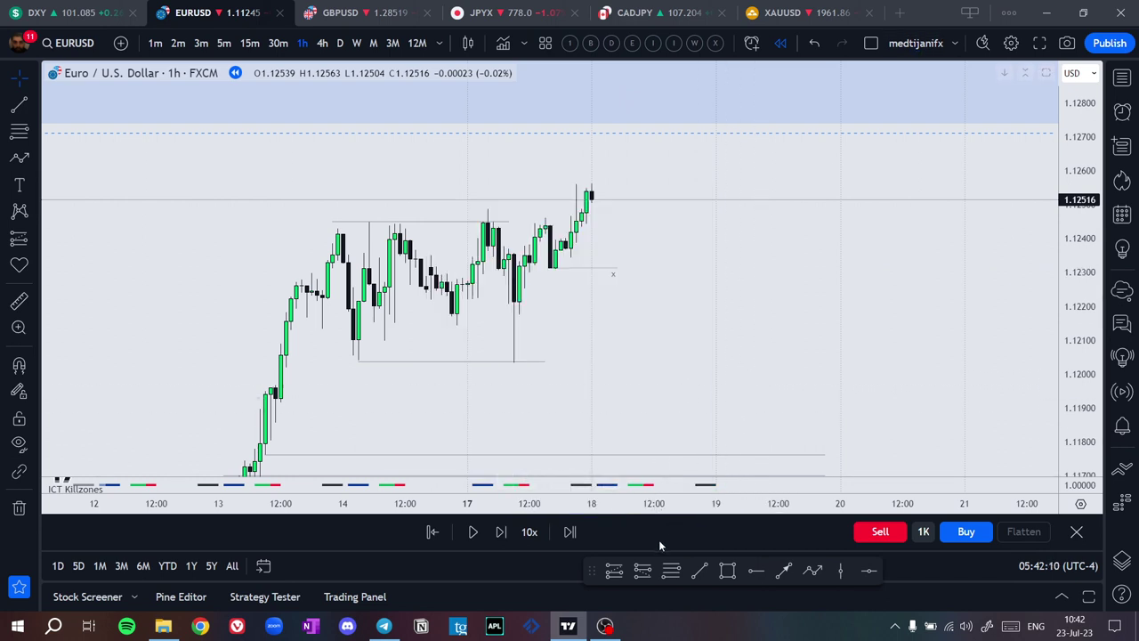
click(699, 573)
click(549, 223)
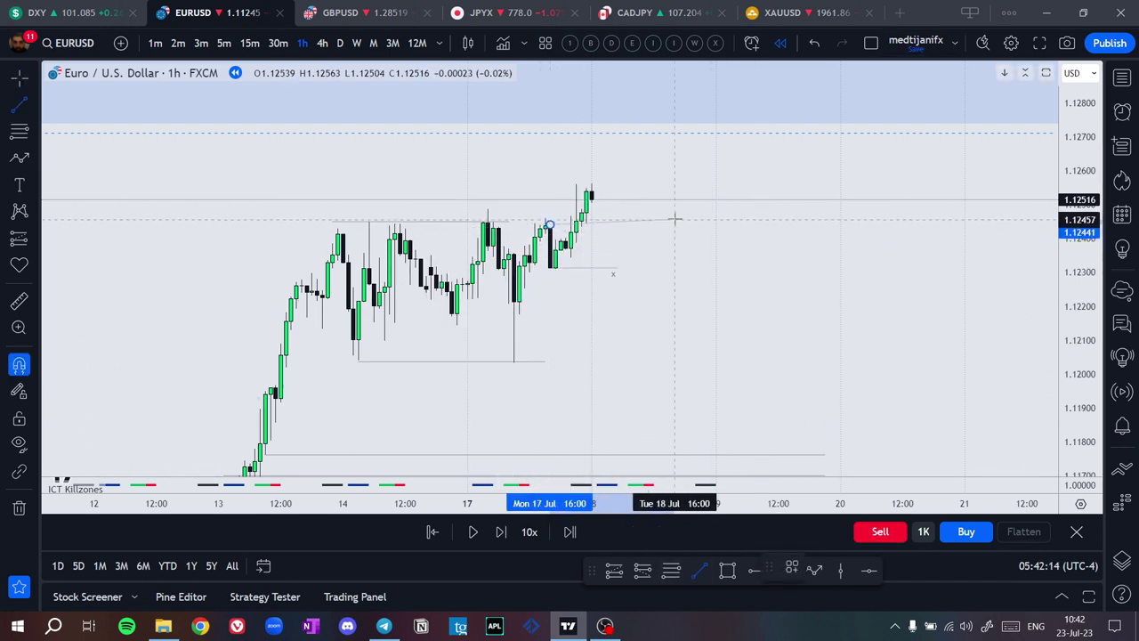
click(675, 222)
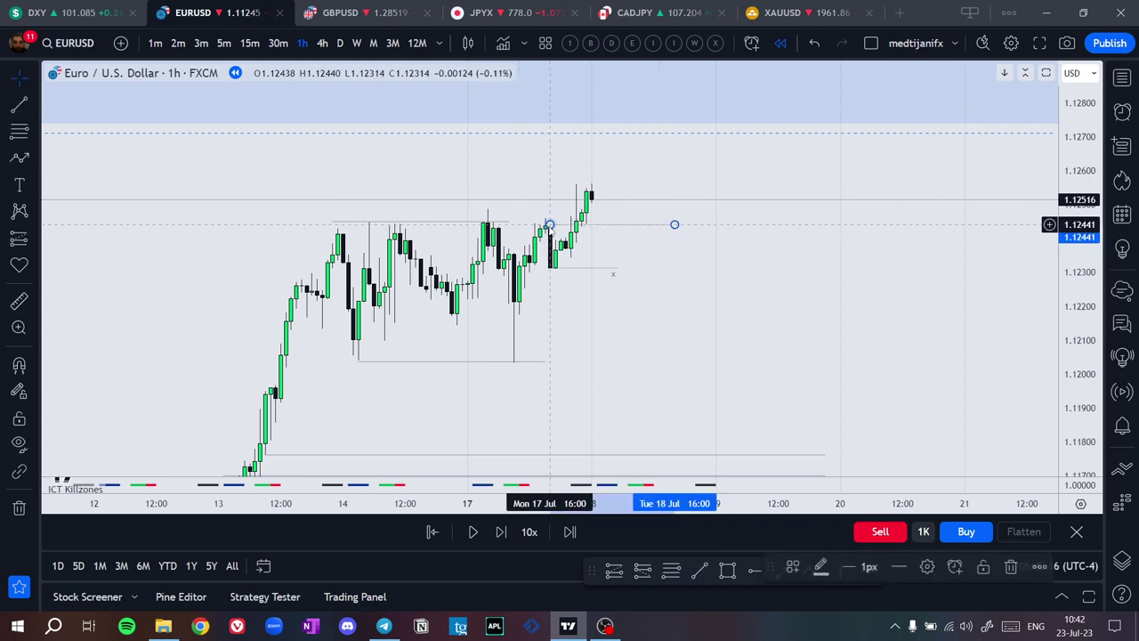
drag(675, 224, 685, 226)
Change the colour of the 1.12438 trend line to blue
right_click(685, 230)
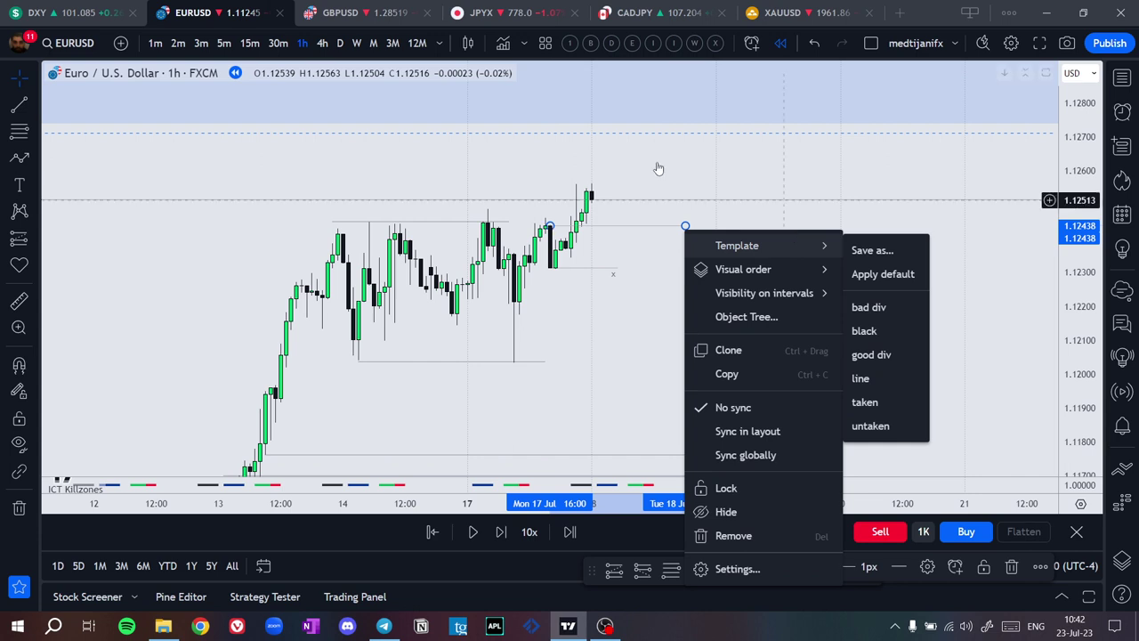
click(637, 228)
double_click(637, 229)
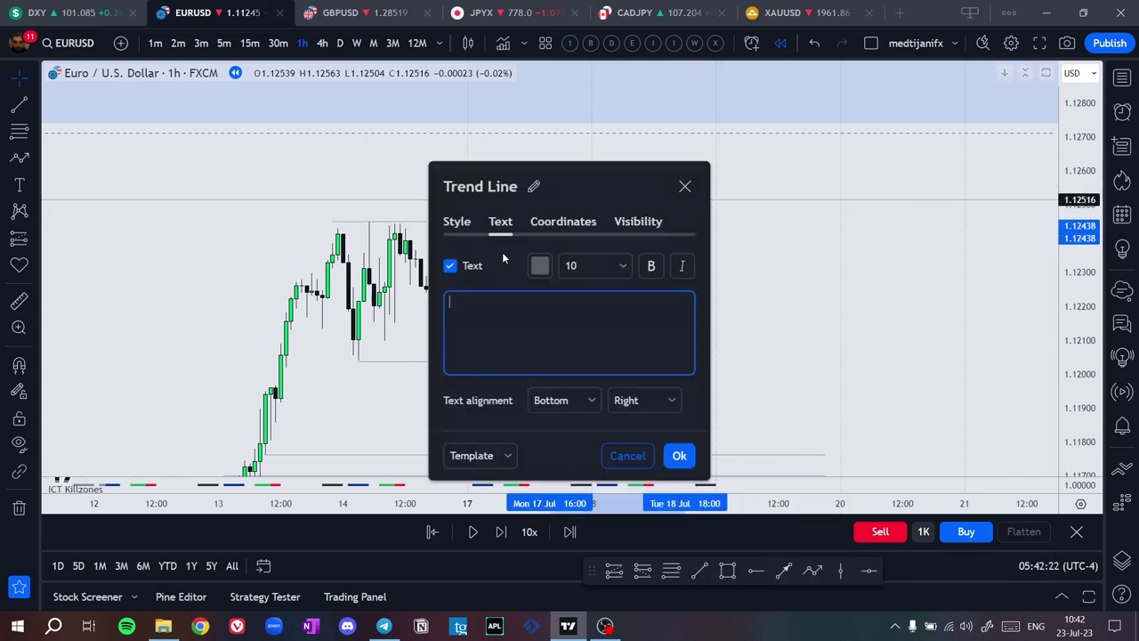
click(455, 222)
click(537, 148)
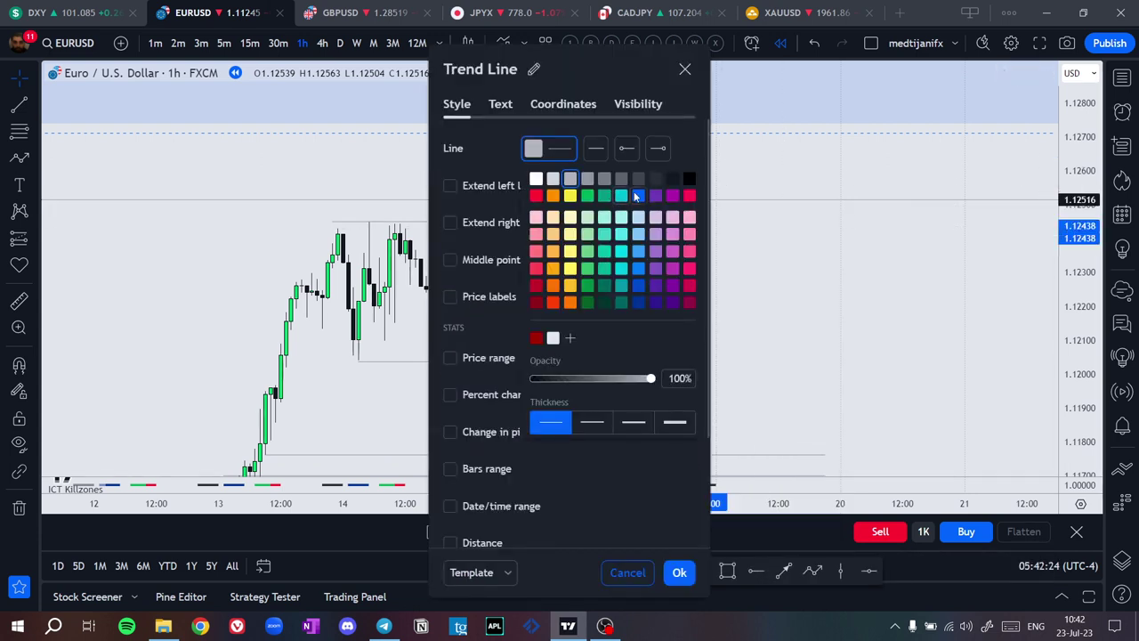
click(635, 194)
click(679, 573)
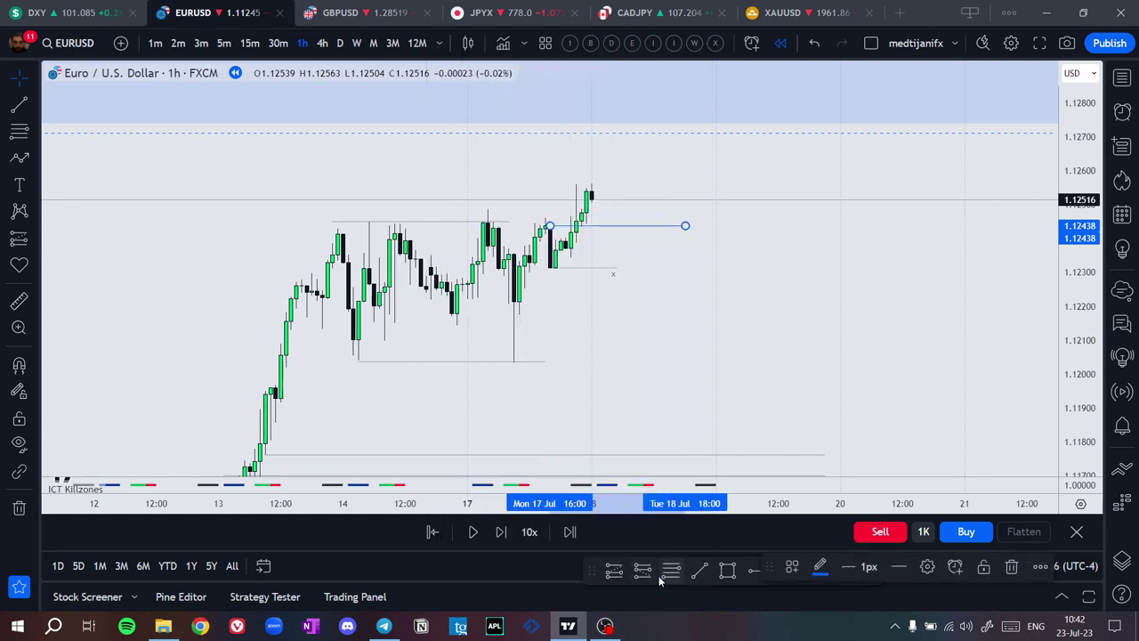
drag(765, 552, 758, 102)
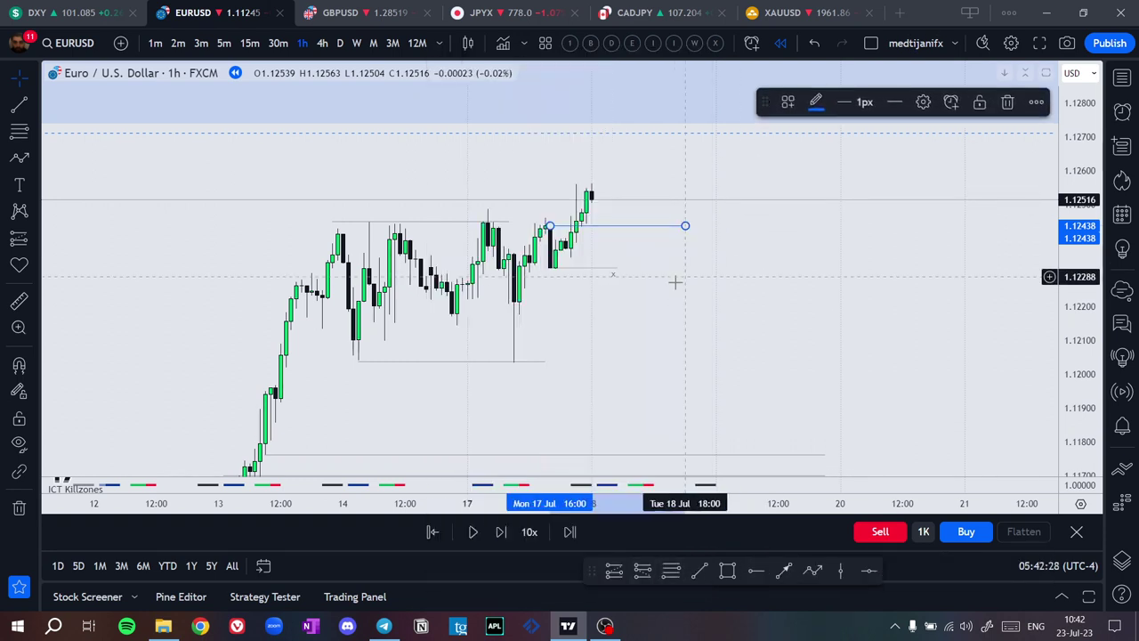
click(670, 299)
Draw a projected price path from the latest candle down to about 1.1242 and up to about 1.1276 in the blue zone
scroll(681, 295, down, 2)
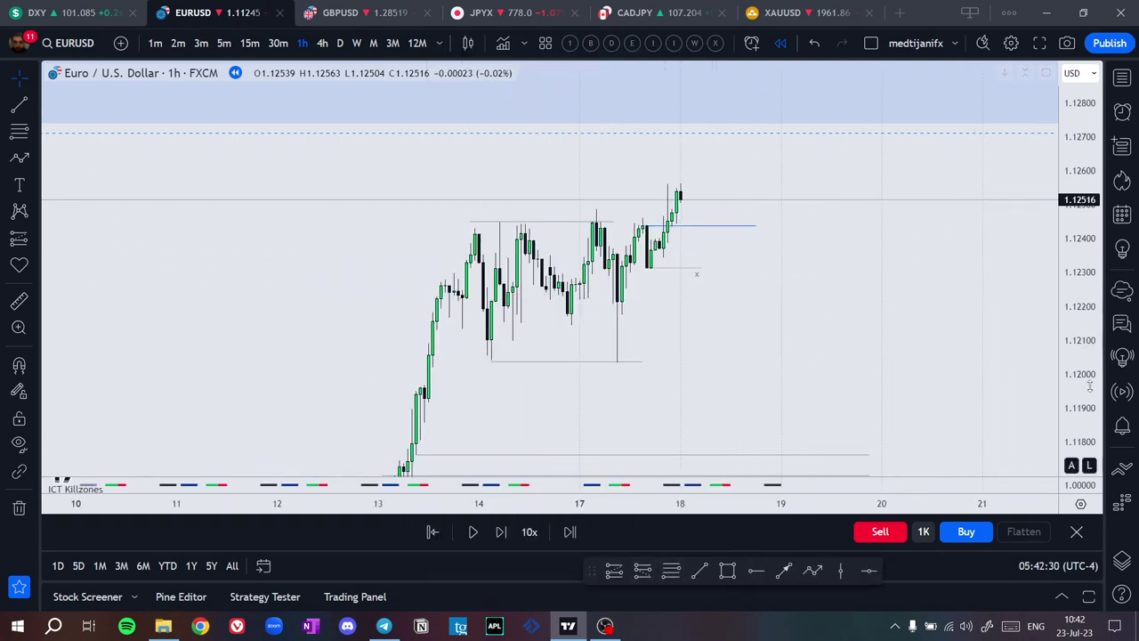
click(813, 570)
click(679, 180)
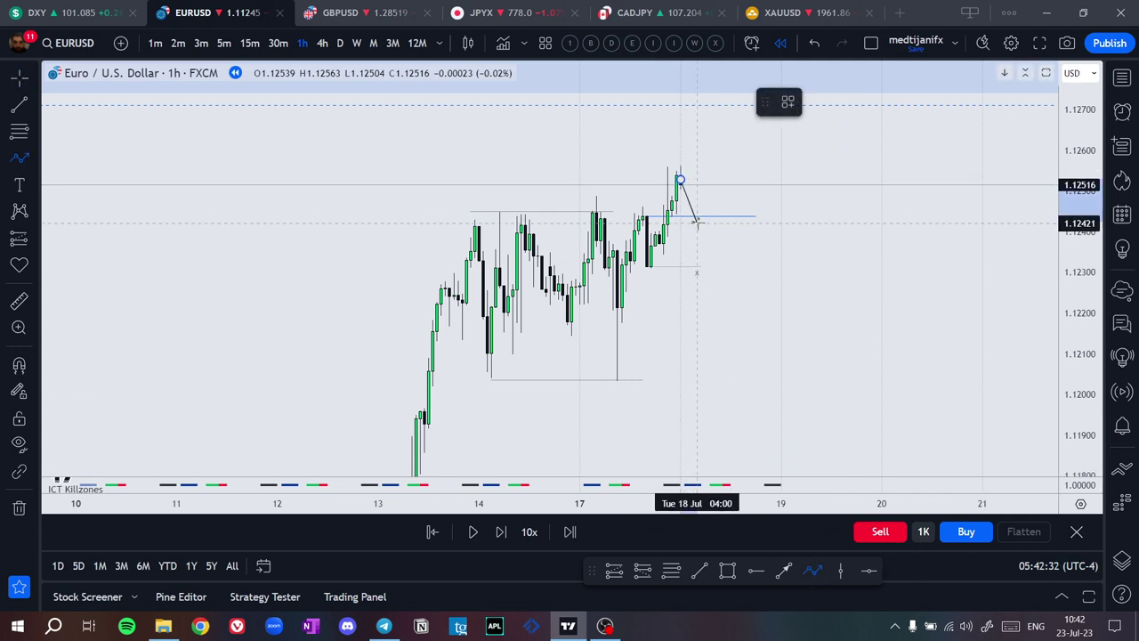
double_click(721, 88)
drag(731, 183, 625, 323)
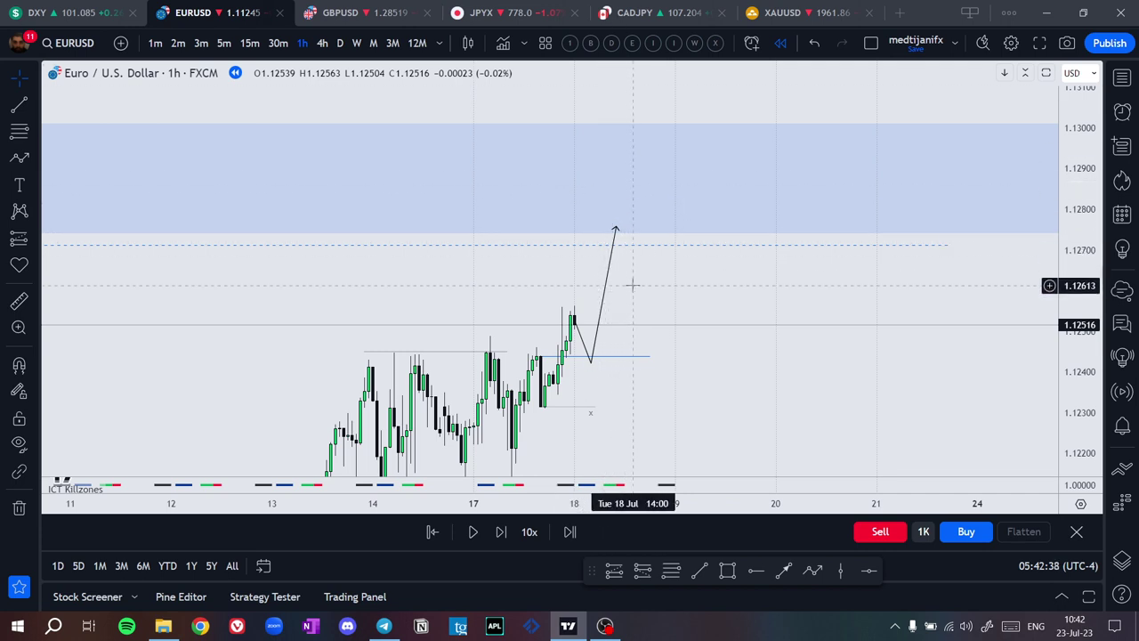
drag(633, 285, 619, 208)
drag(625, 311, 668, 282)
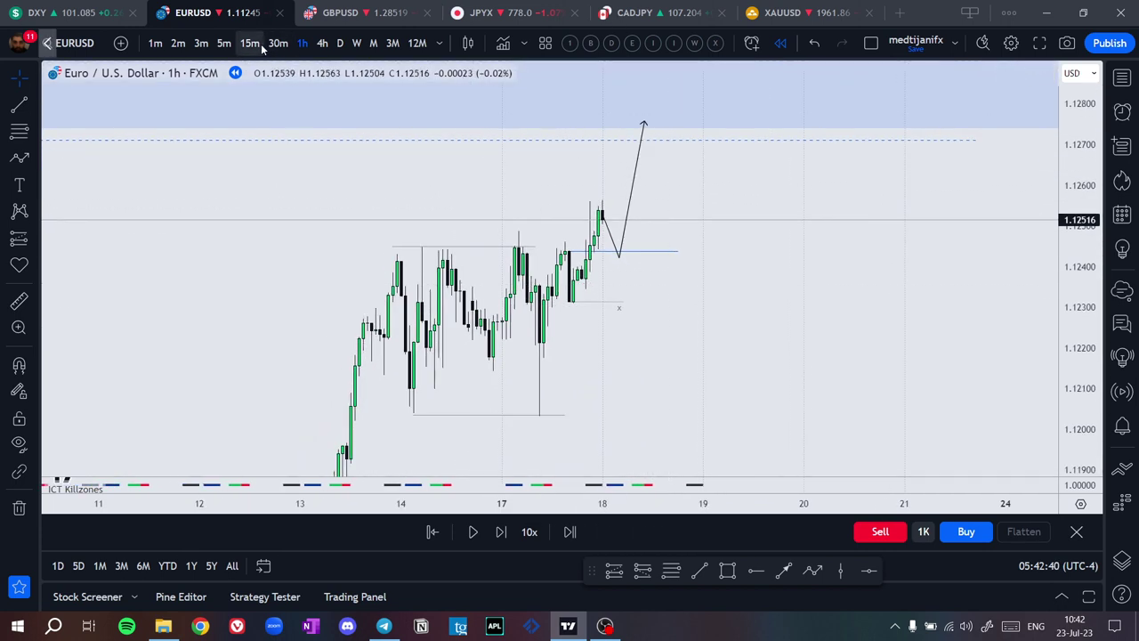
Switch to the 15-minute timeframe and draw a Fibonacci retracement from the 17 July 17:00 low at 1.12308 up to about 1.1256
click(258, 46)
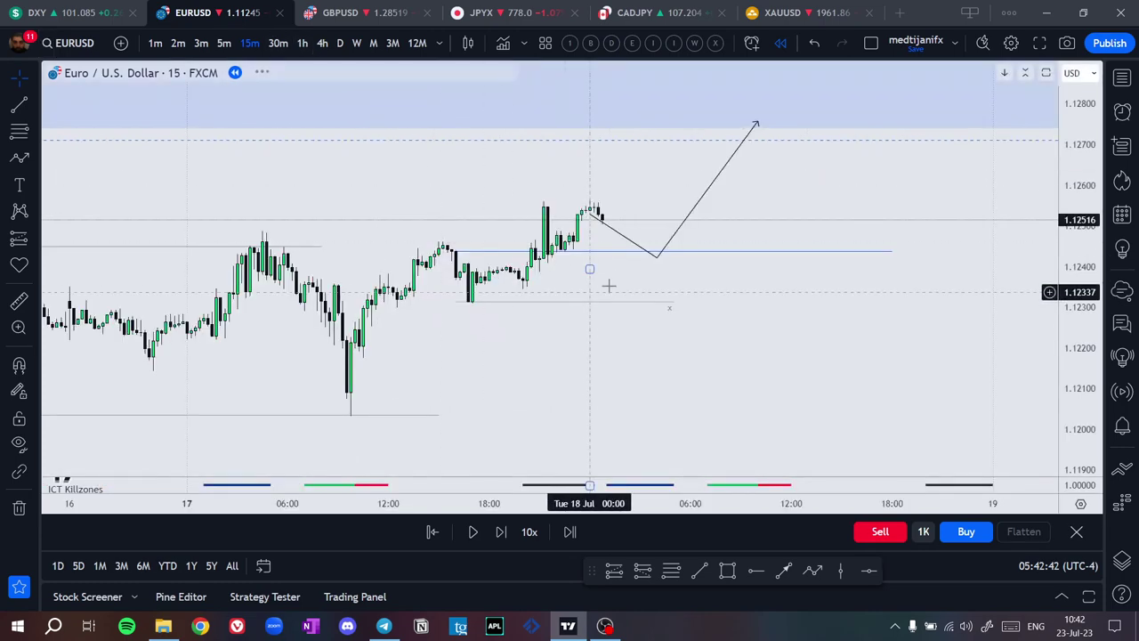
scroll(804, 285, down, 2)
drag(1086, 423, 1075, 261)
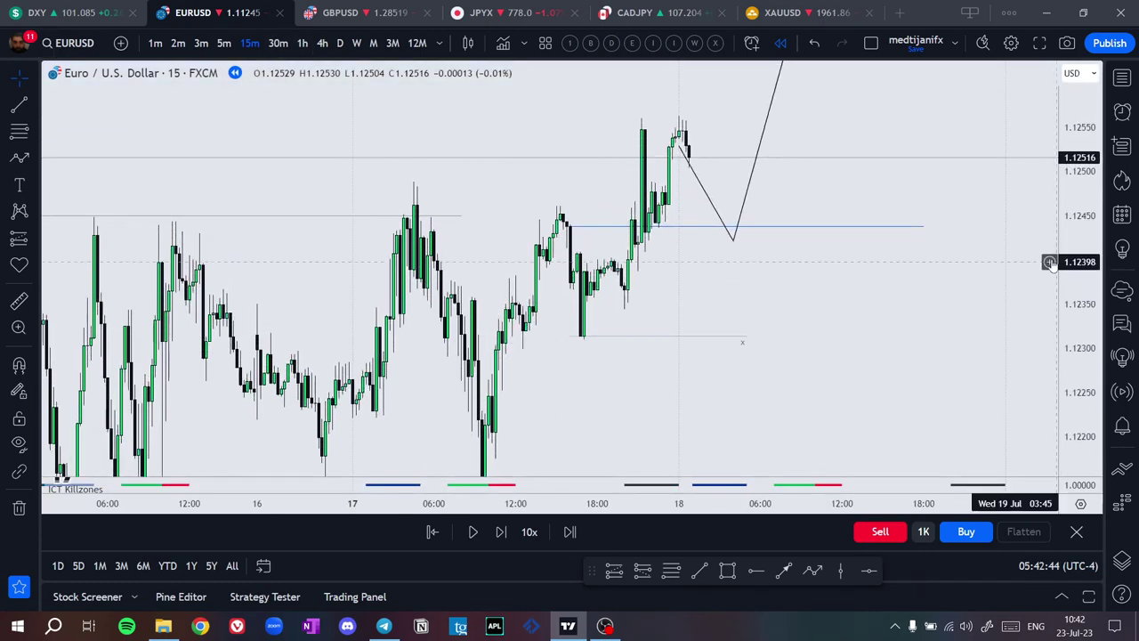
drag(905, 332, 854, 382)
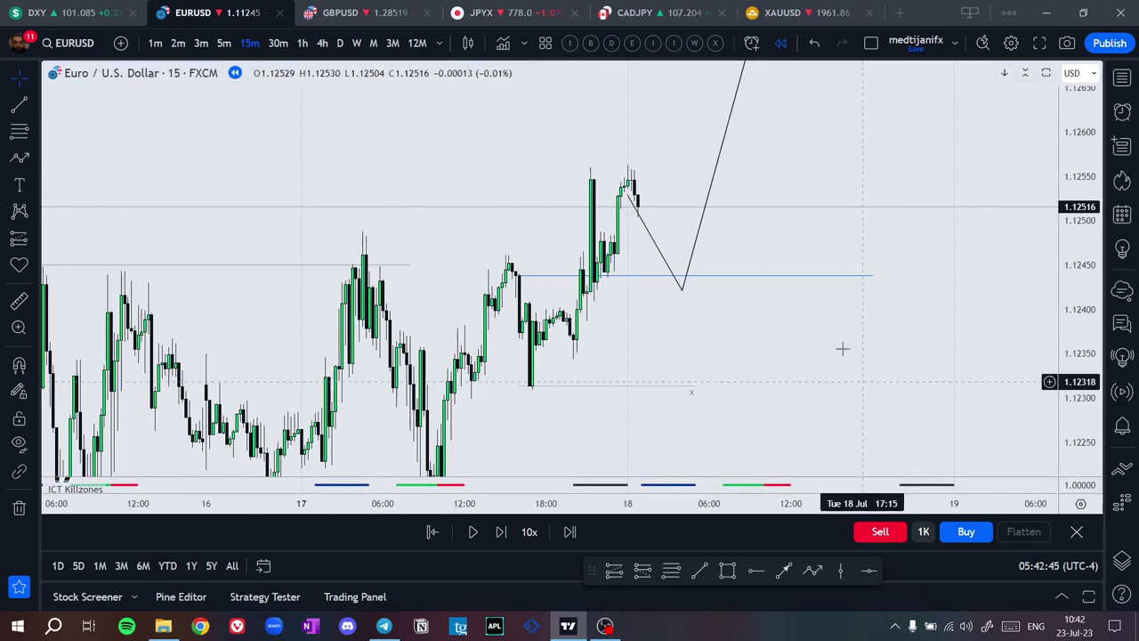
click(673, 570)
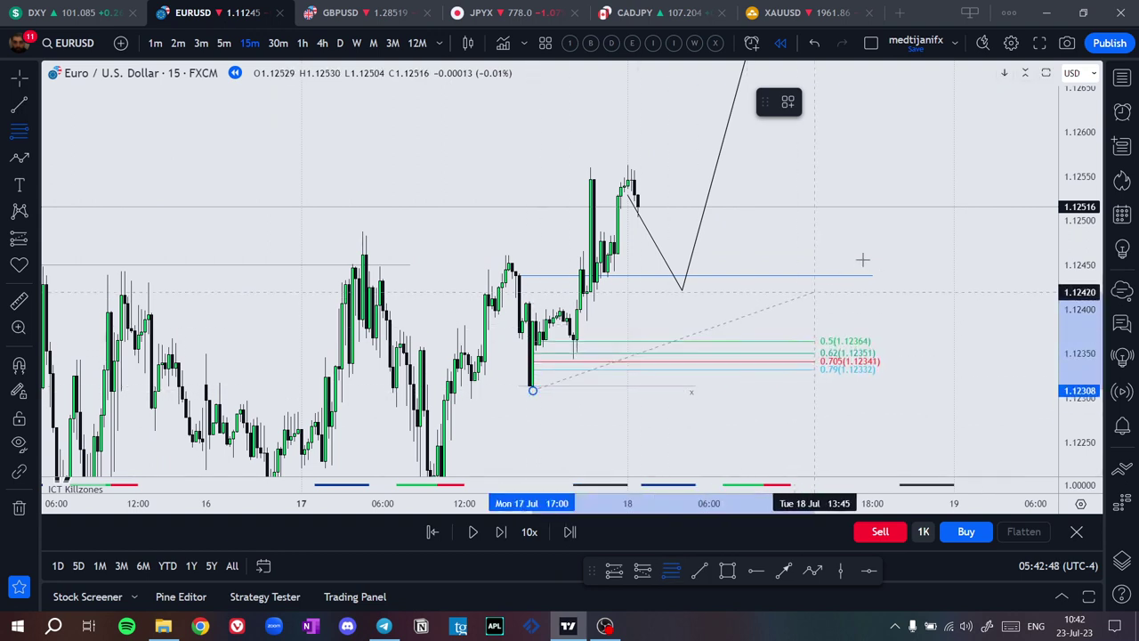
drag(959, 164, 961, 164)
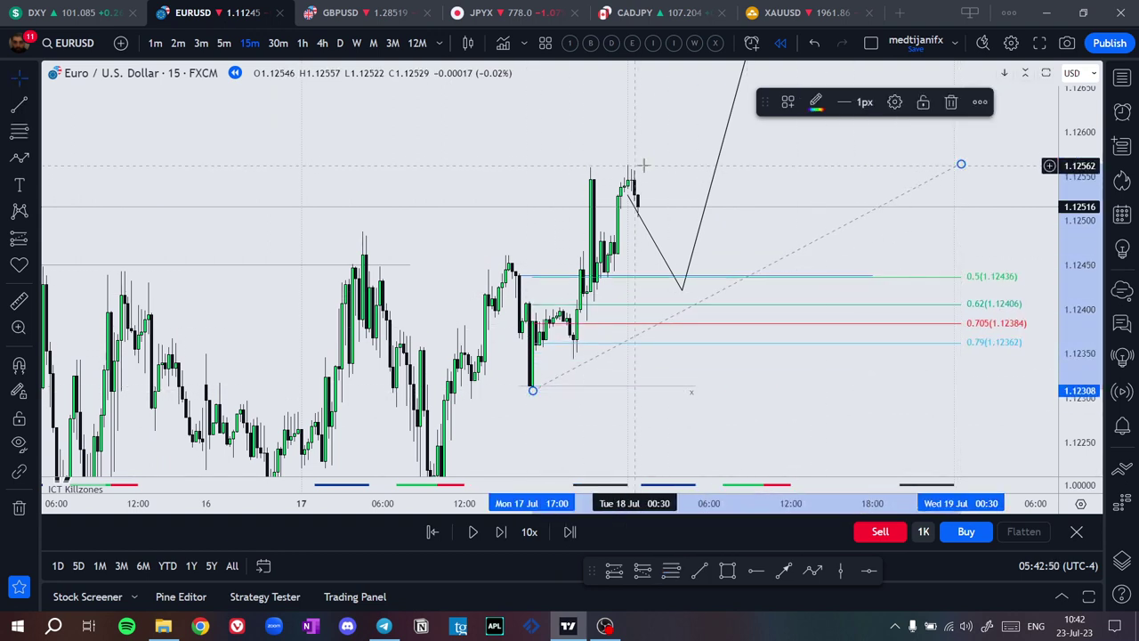
click(640, 165)
drag(674, 156, 643, 155)
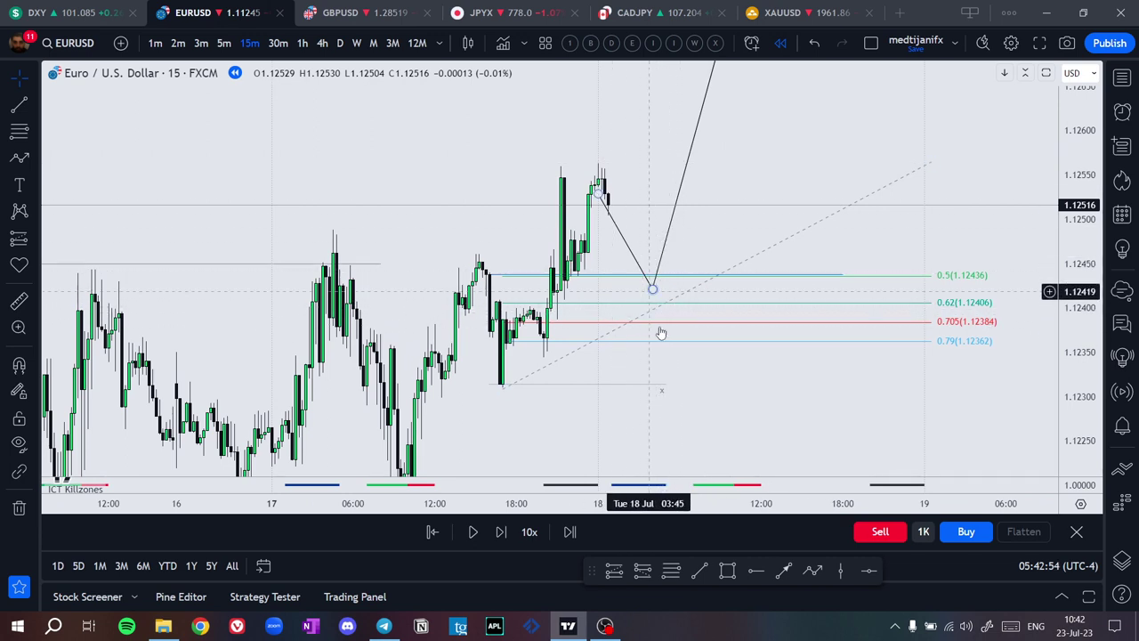
drag(709, 427, 700, 415)
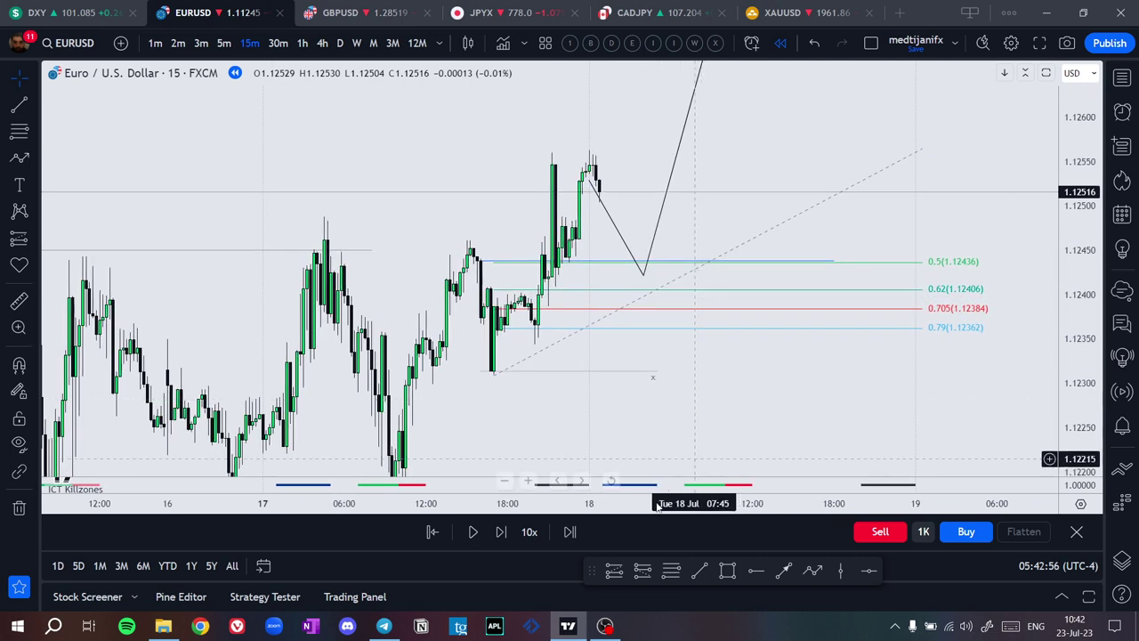
Advance the 15-minute replay to a new 18 July high and raise the Fibonacci retracement's upper end to 1.12604
click(506, 535)
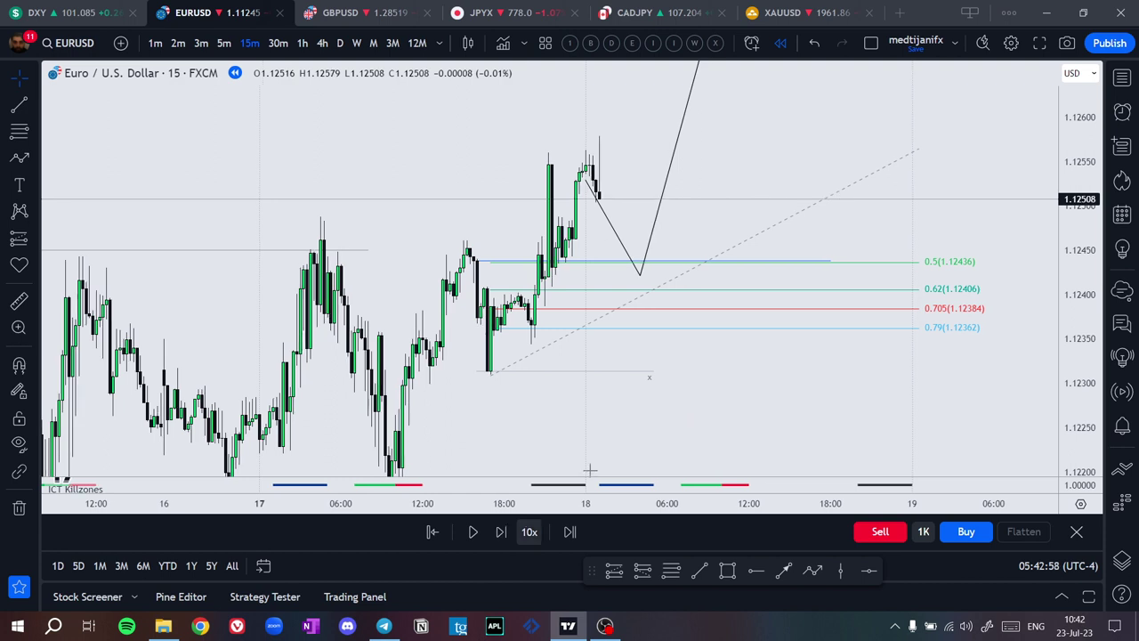
drag(899, 205, 942, 172)
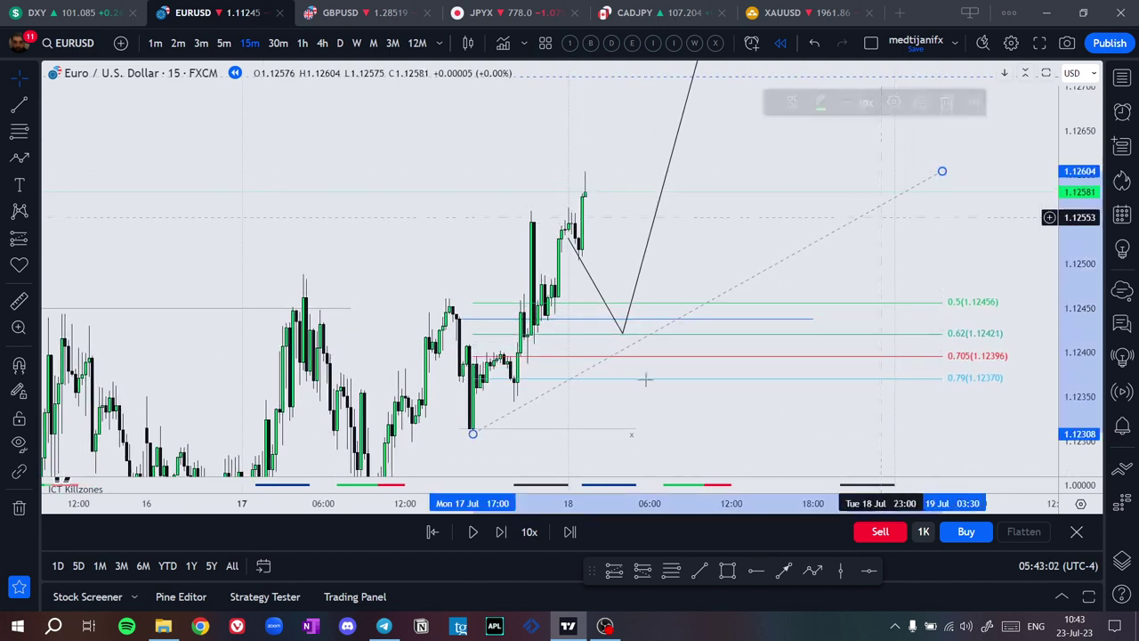
drag(791, 234, 761, 201)
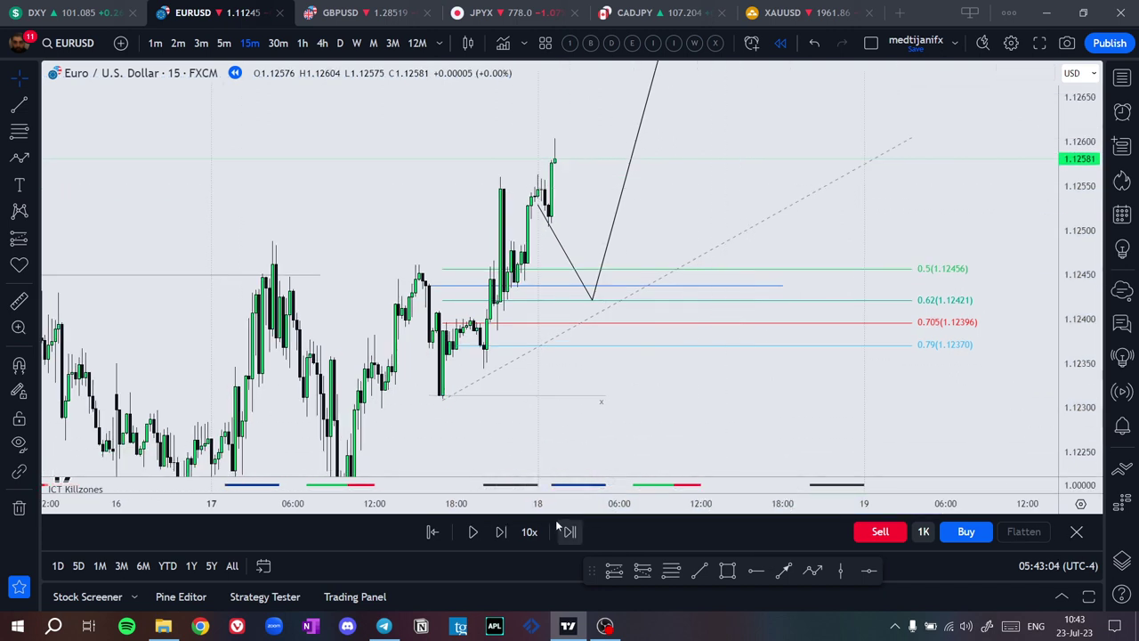
Step the replay forward several more candles and raise the Fibonacci retracement's upper end to the 18 July high at about 1.1264
click(500, 532)
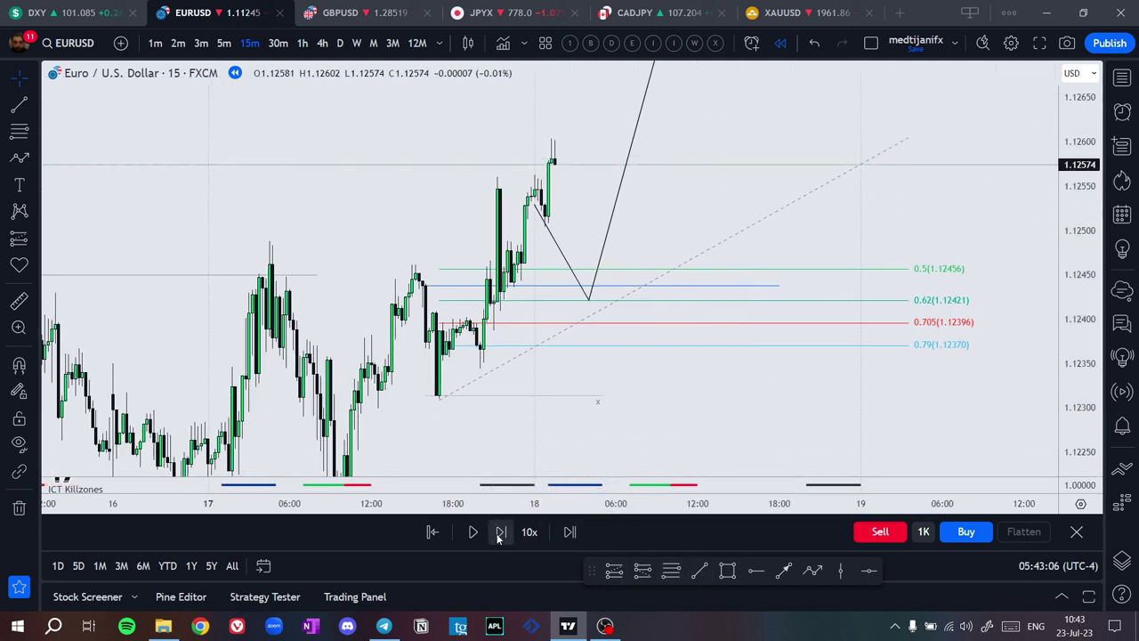
click(499, 534)
click(499, 534)
drag(699, 160, 708, 207)
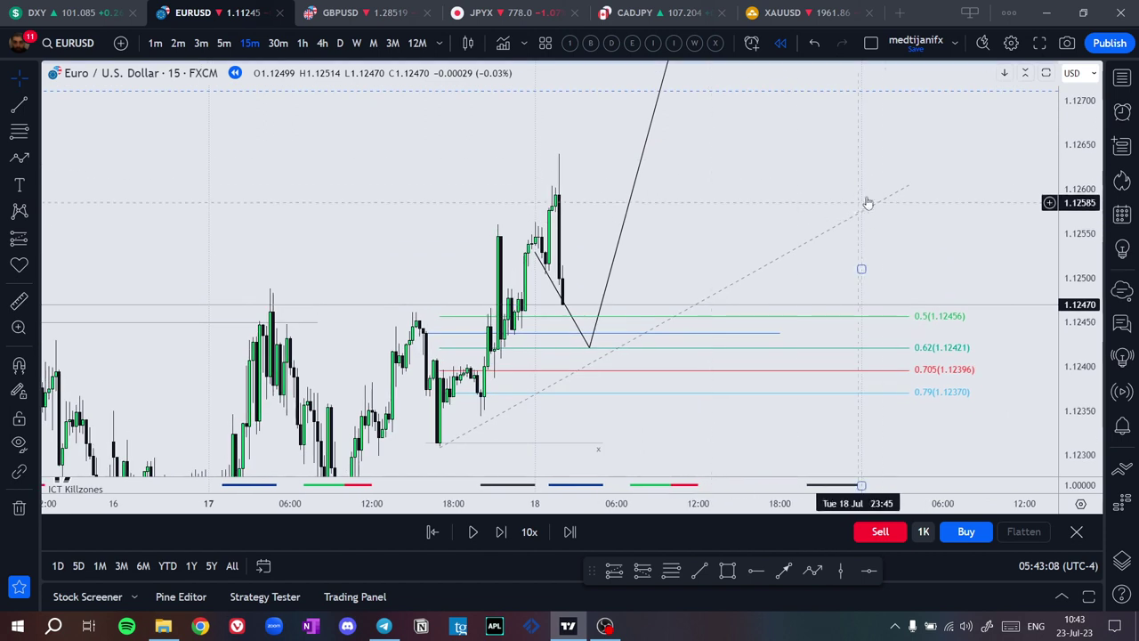
drag(908, 188, 938, 157)
click(745, 223)
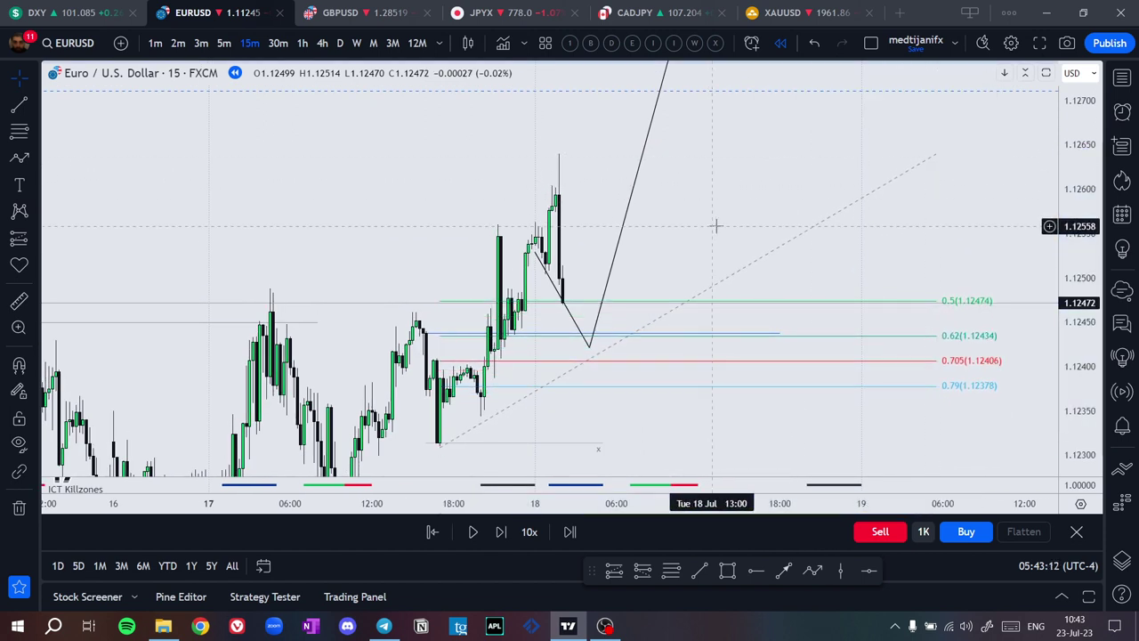
Delete the projected price path and advance the replay candle by candle past the 18 July 02:15 low
click(624, 231)
key(Delete)
drag(658, 220, 653, 156)
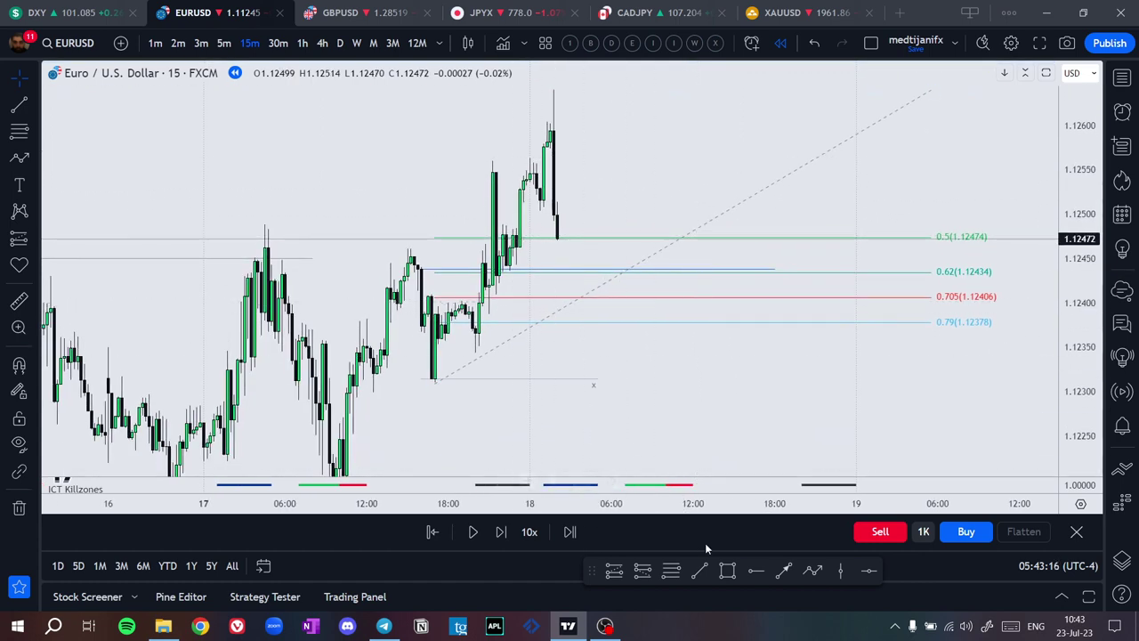
click(502, 532)
click(502, 532)
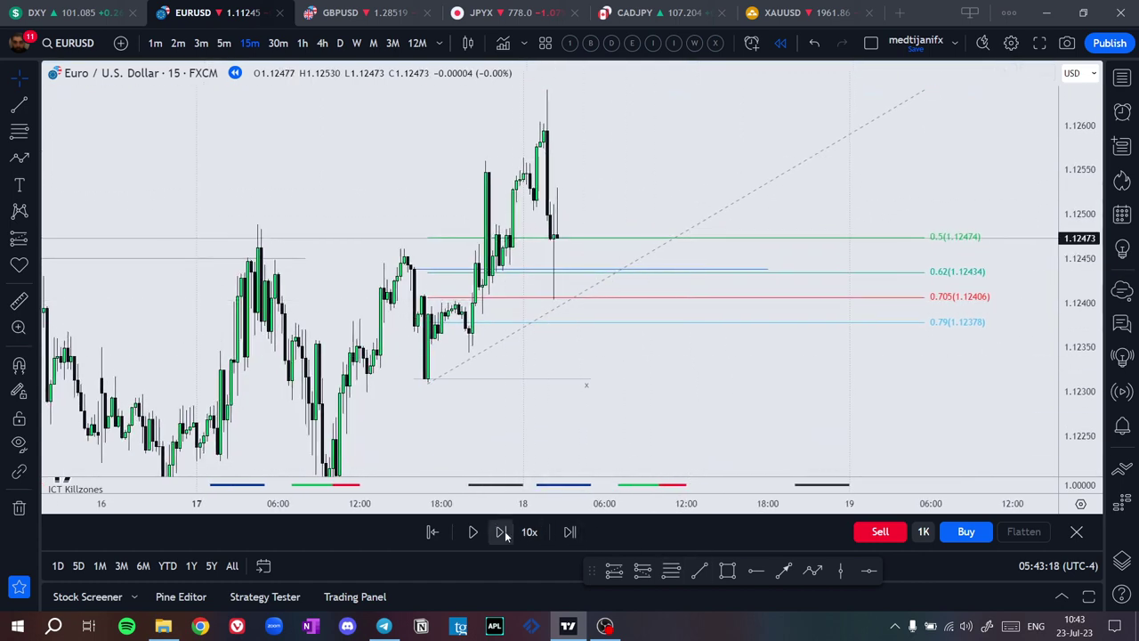
click(500, 532)
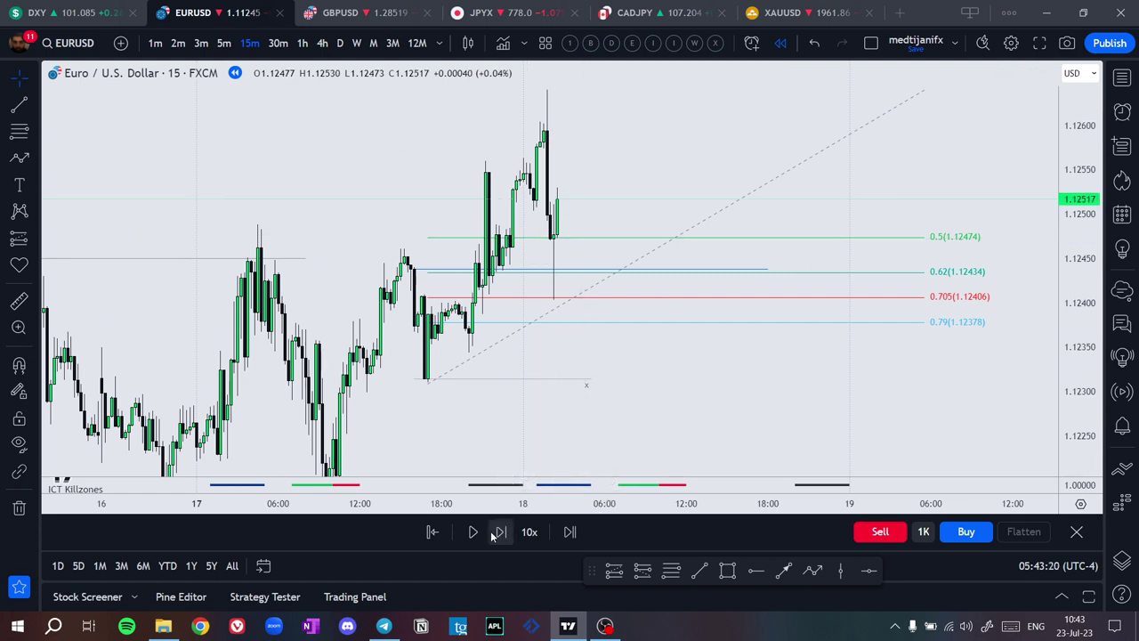
click(500, 532)
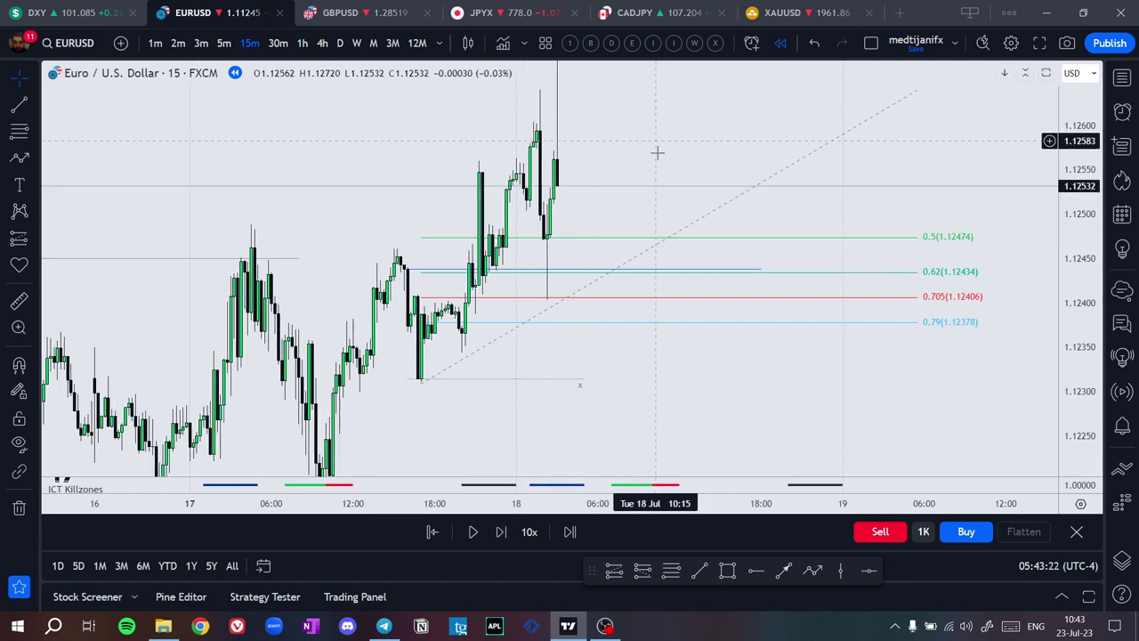
drag(655, 152, 673, 219)
Place a long position at the 18 July 02:15 candle with entry at 1.12440 and stop at 1.12310
click(610, 572)
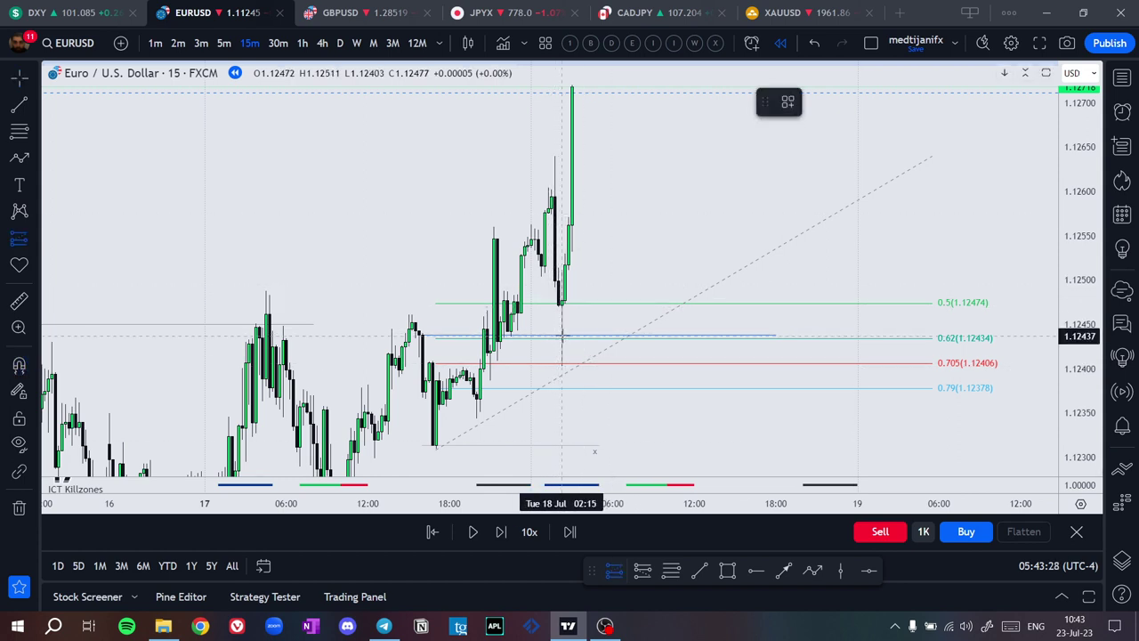
click(562, 334)
drag(738, 213, 745, 166)
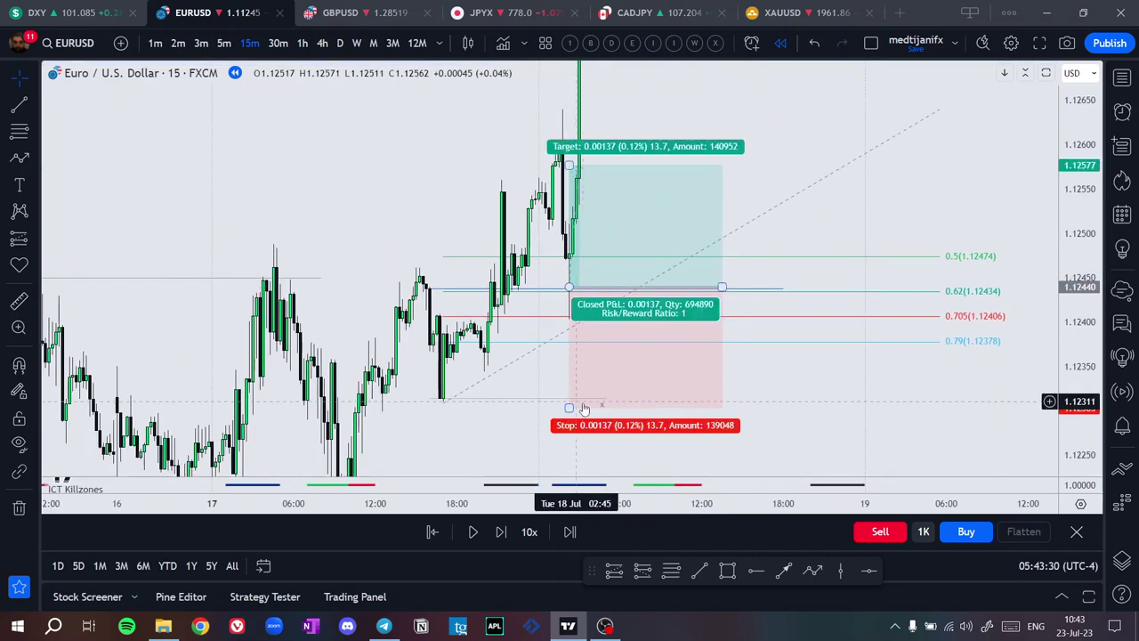
drag(571, 403, 443, 402)
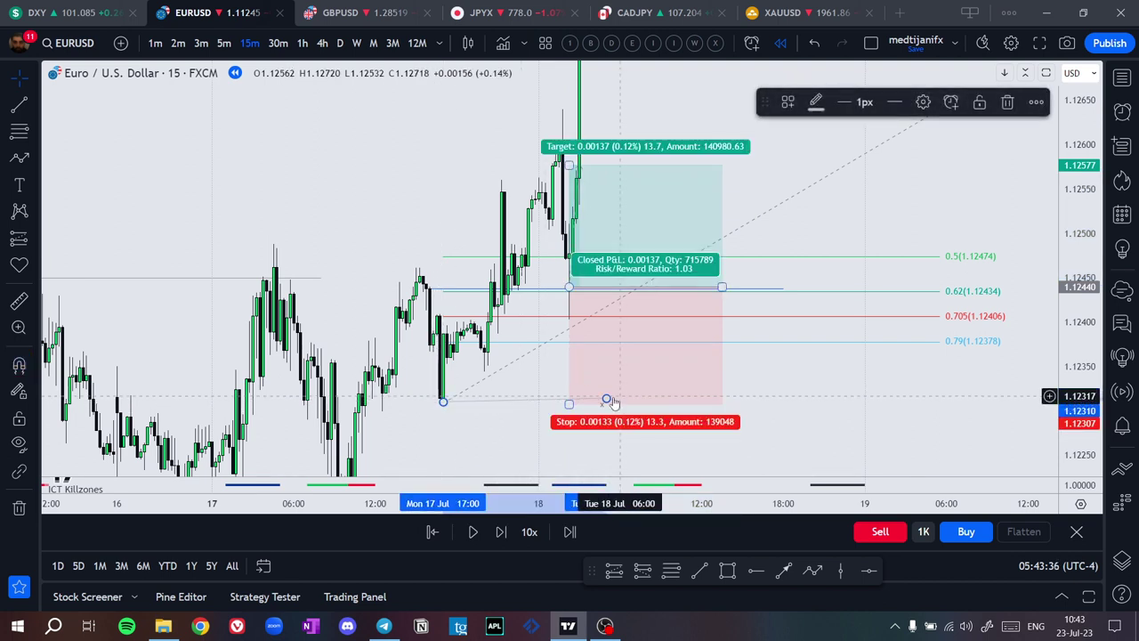
click(570, 425)
drag(612, 405, 450, 415)
key(ctrl+z)
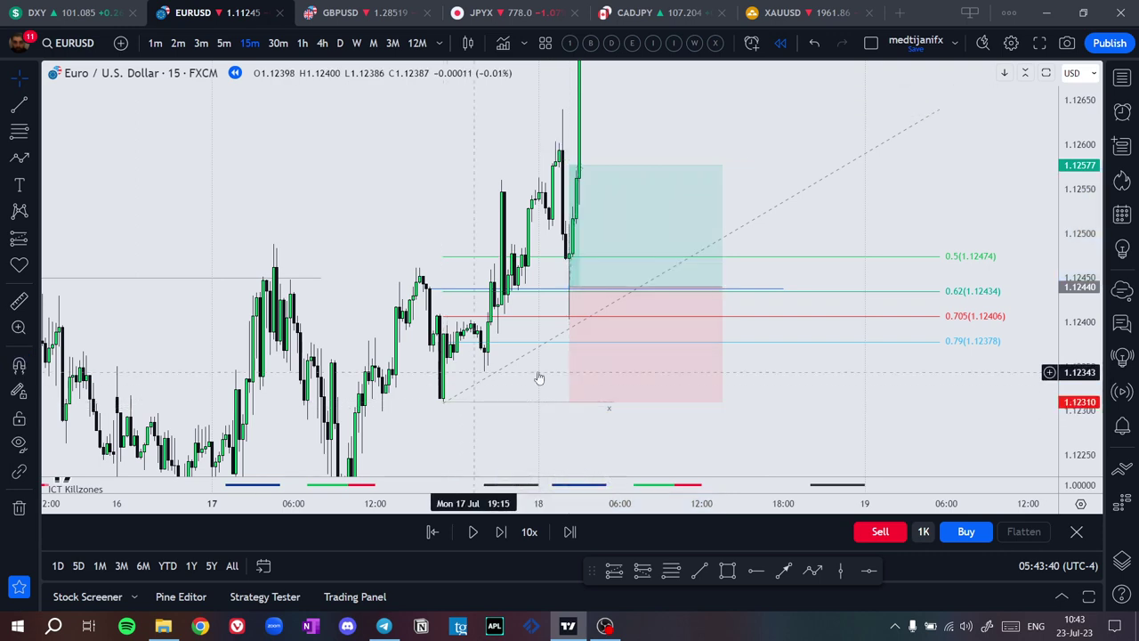
Raise the long position's target to 1.12700 and shorten its box to end at about 07:00 on 18 July
drag(623, 259, 693, 150)
drag(769, 210, 763, 144)
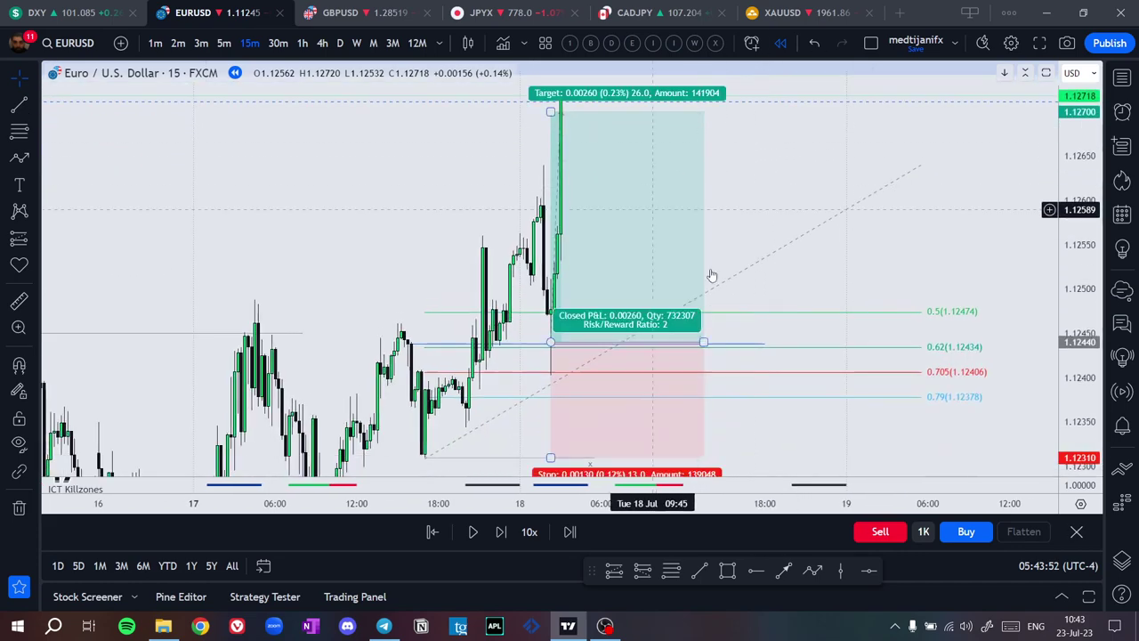
drag(705, 341, 613, 343)
drag(684, 223, 694, 402)
drag(714, 246, 693, 53)
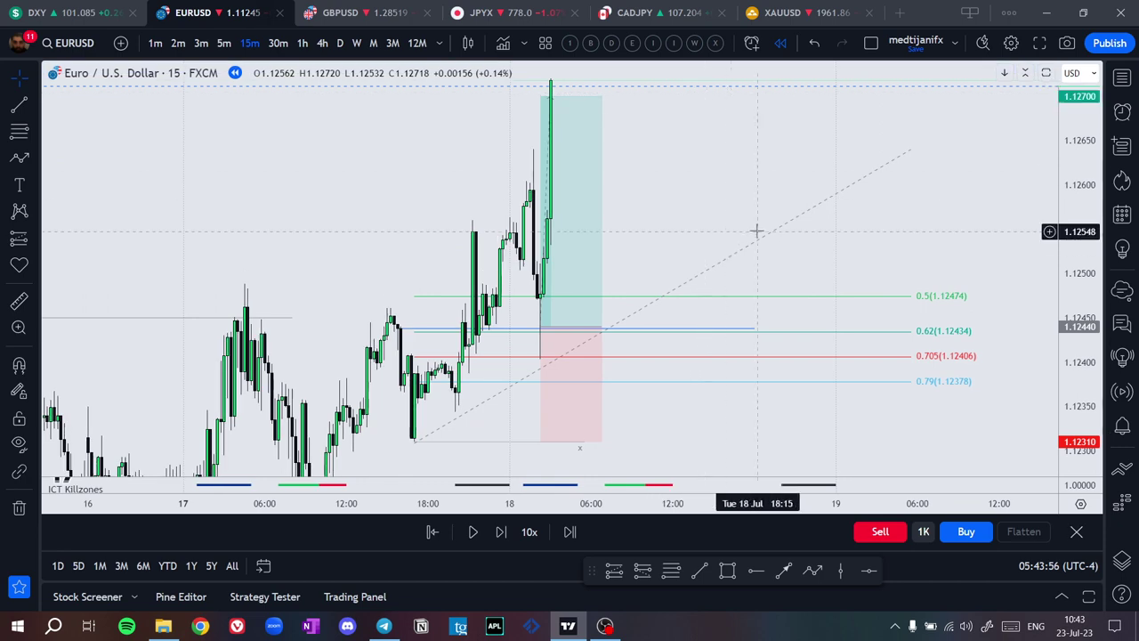
Delete the Fibonacci retracement drawn from the 17 July low on the EURUSD 15-minute chart
middle_click(763, 235)
drag(722, 218, 868, 198)
scroll(845, 173, up, 3)
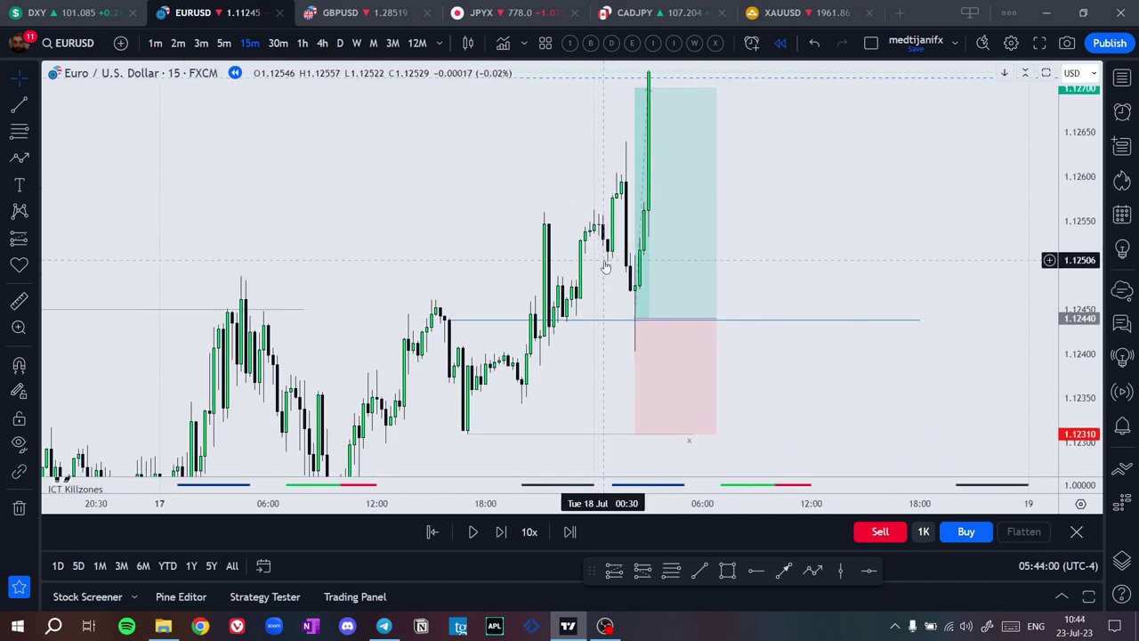
Examine the EURUSD 15-minute price action from 14 to 18 July around the long position, its stop level and the earlier range
scroll(791, 140, down, 5)
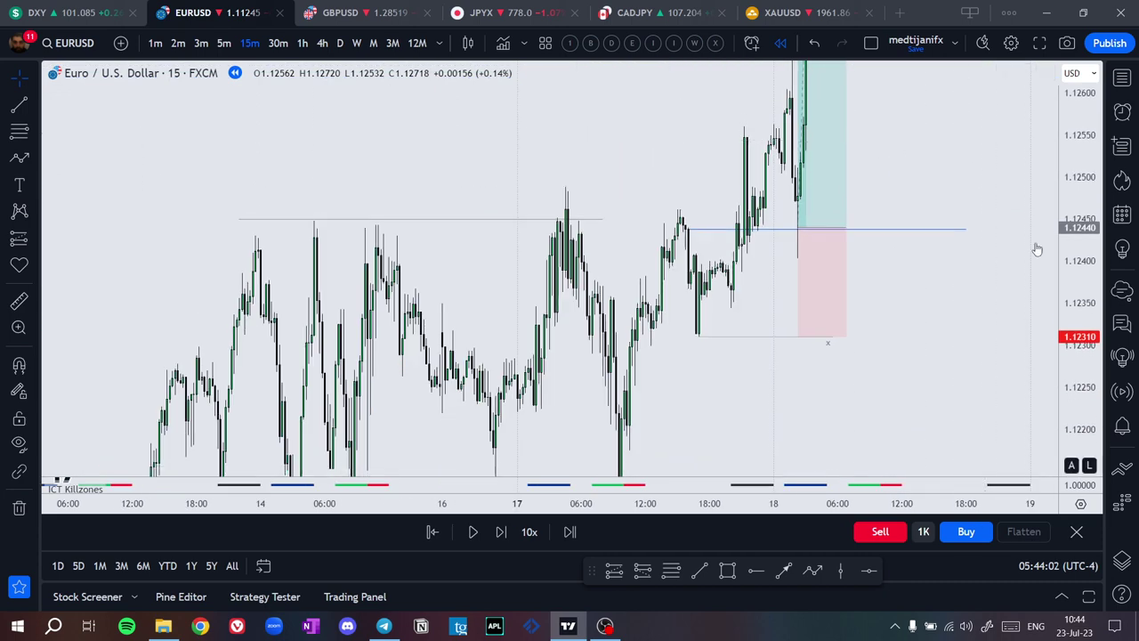
drag(872, 338, 742, 312)
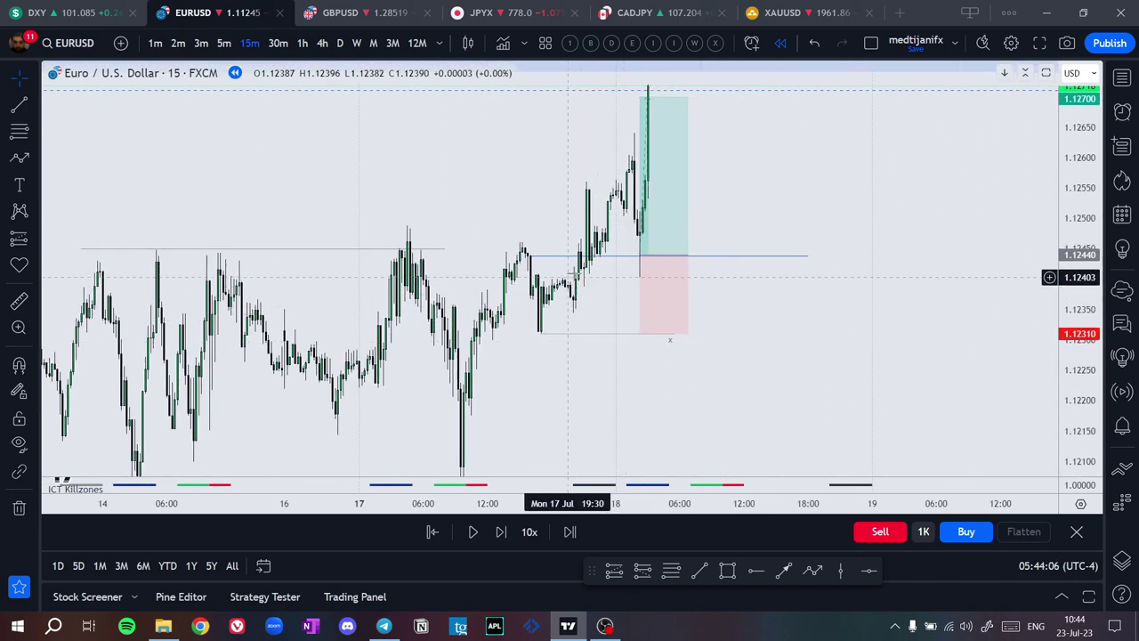
click(542, 331)
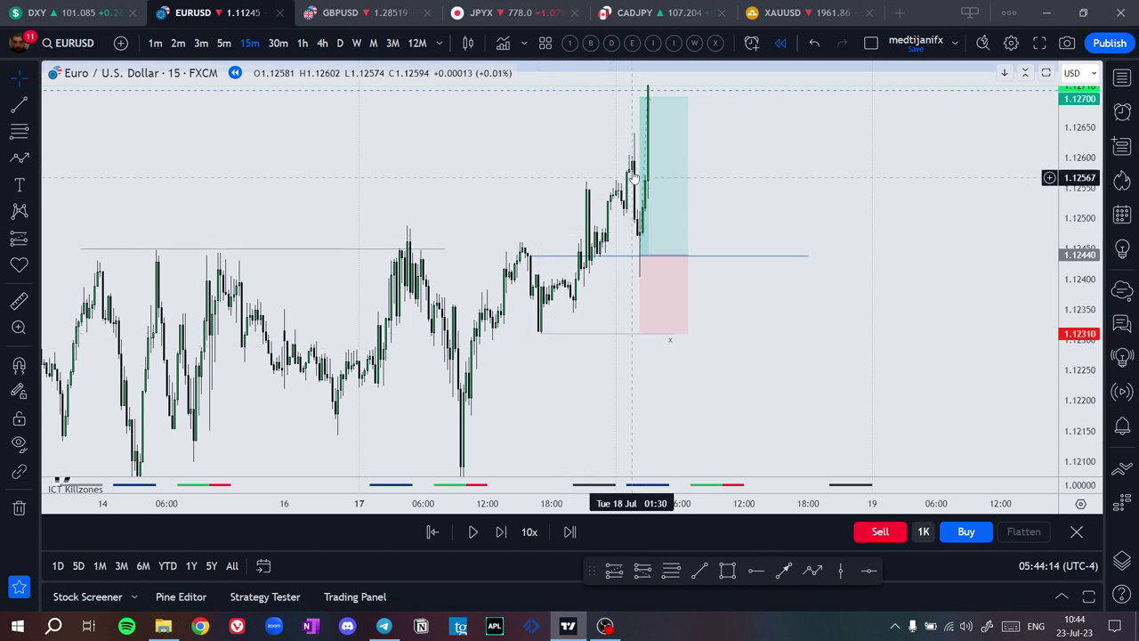
click(681, 269)
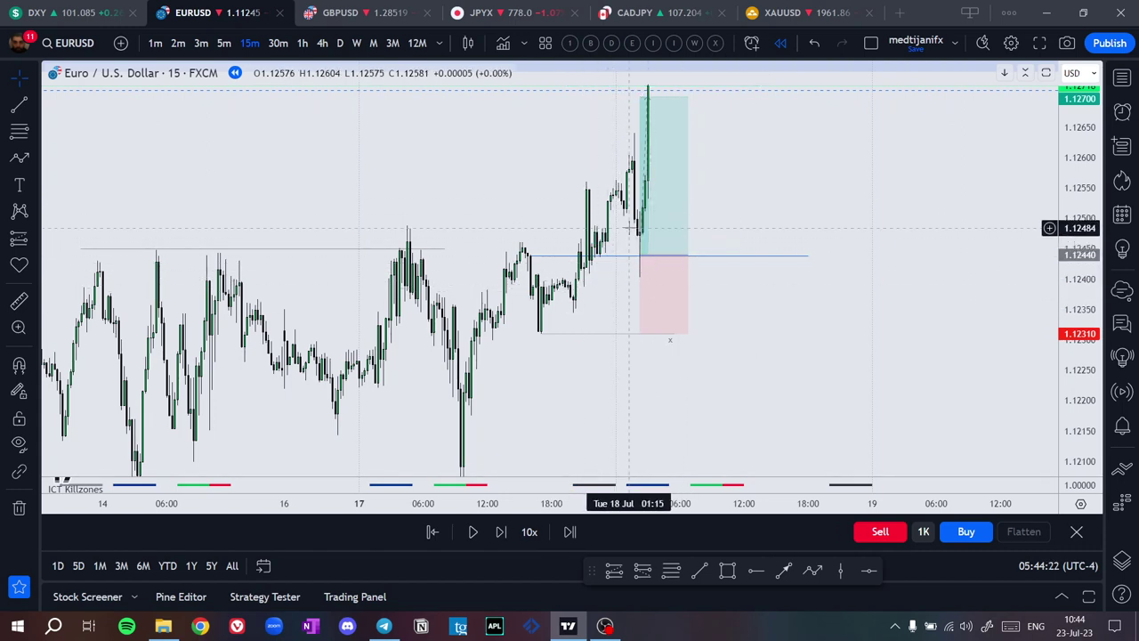
mouse_move(650, 284)
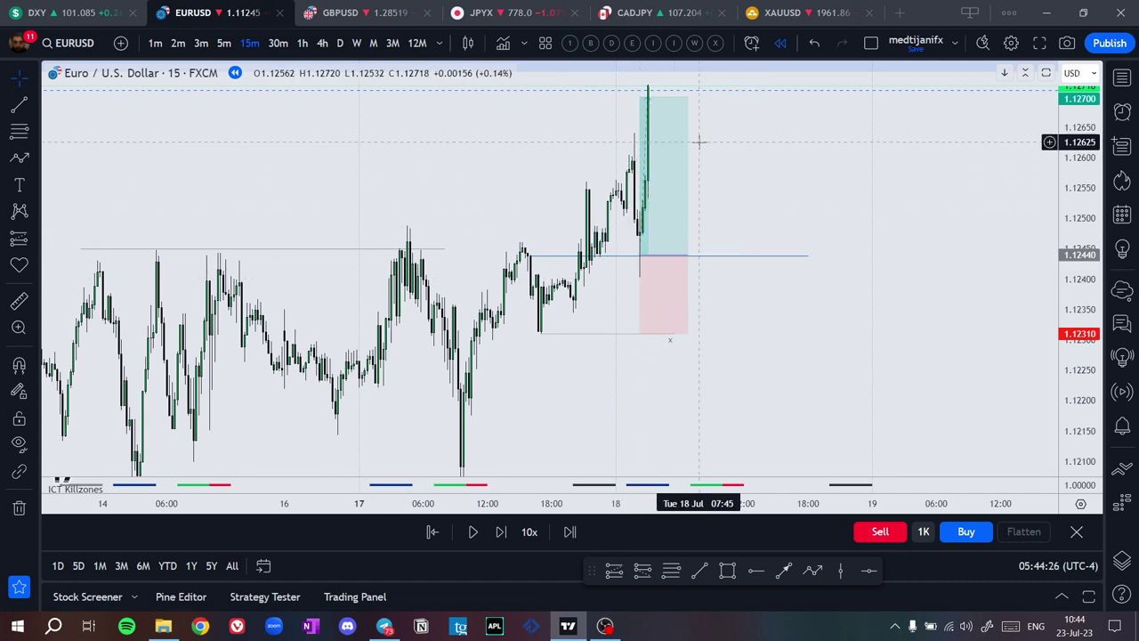
drag(727, 194, 718, 138)
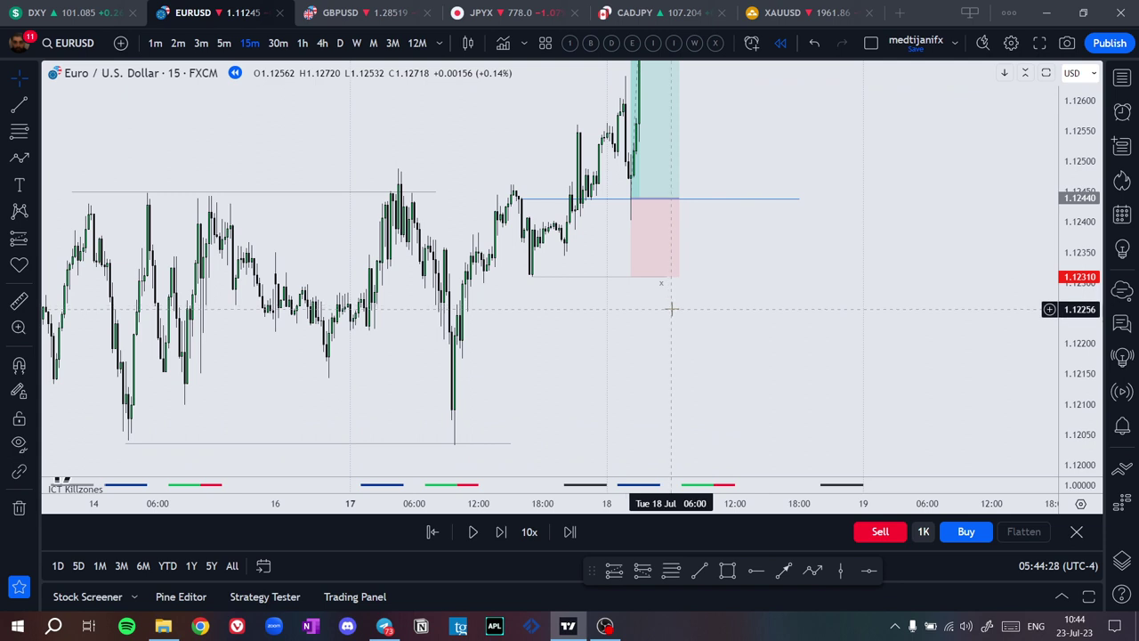
drag(672, 309, 682, 314)
drag(1089, 190, 1081, 237)
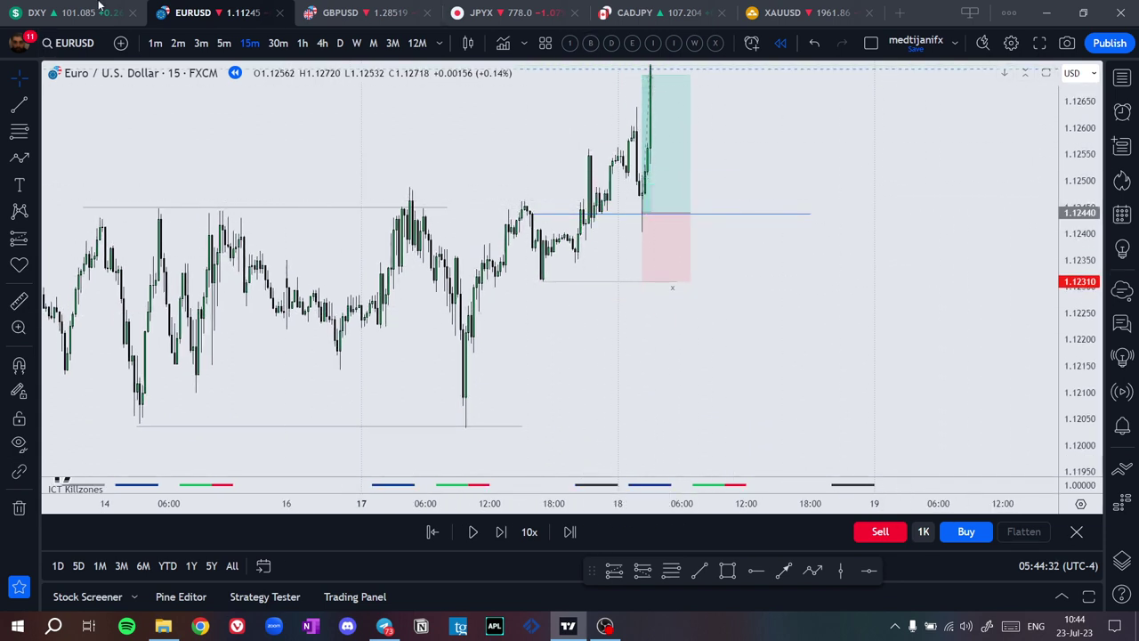
Check the Dollar Index's 1-hour chart around the 14 July low and switch the EURUSD chart to the 1-hour timeframe
click(99, 8)
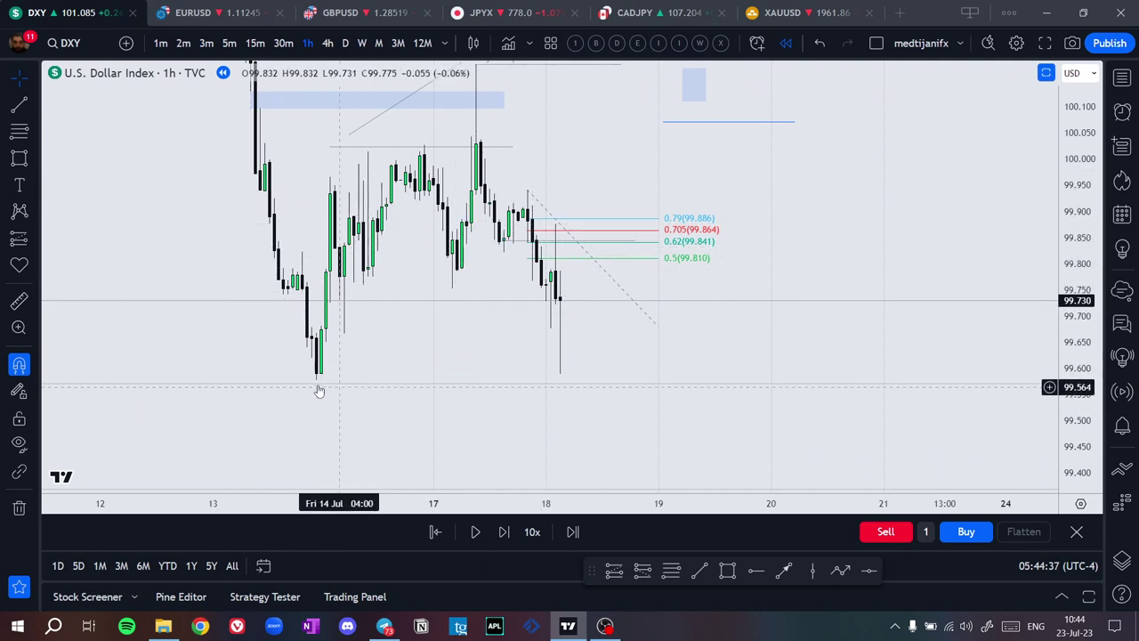
click(204, 12)
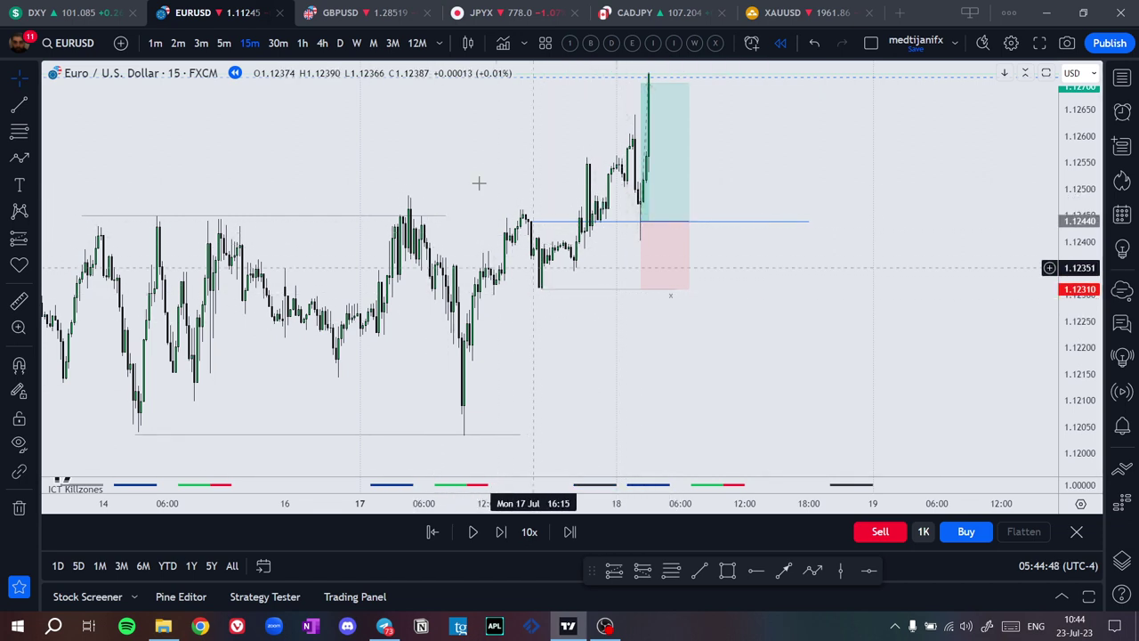
click(304, 47)
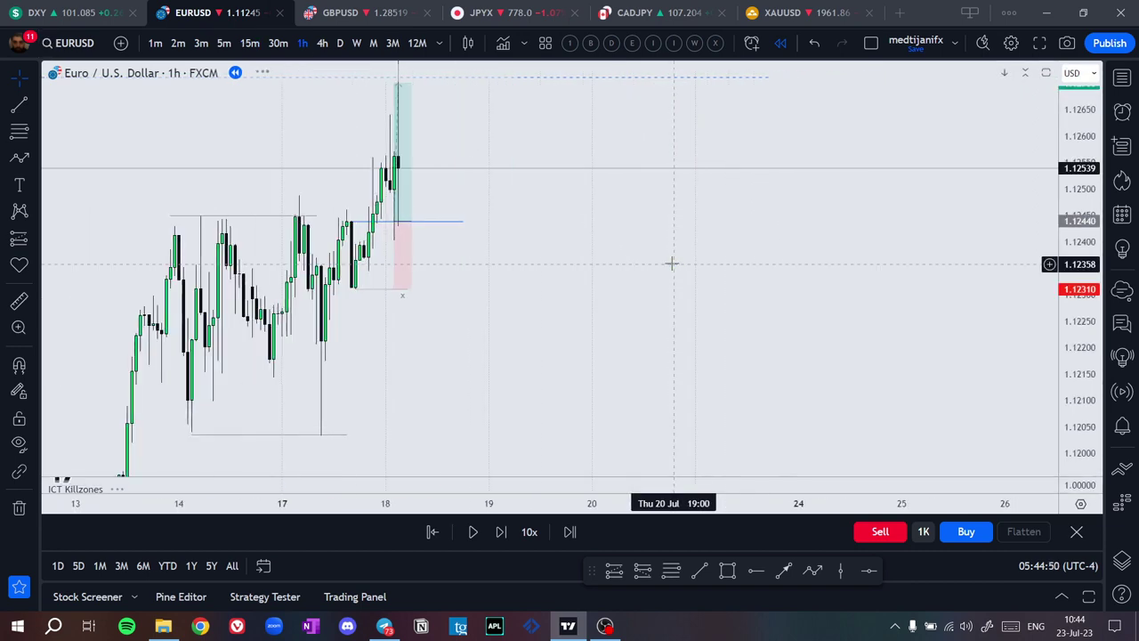
drag(454, 350, 727, 312)
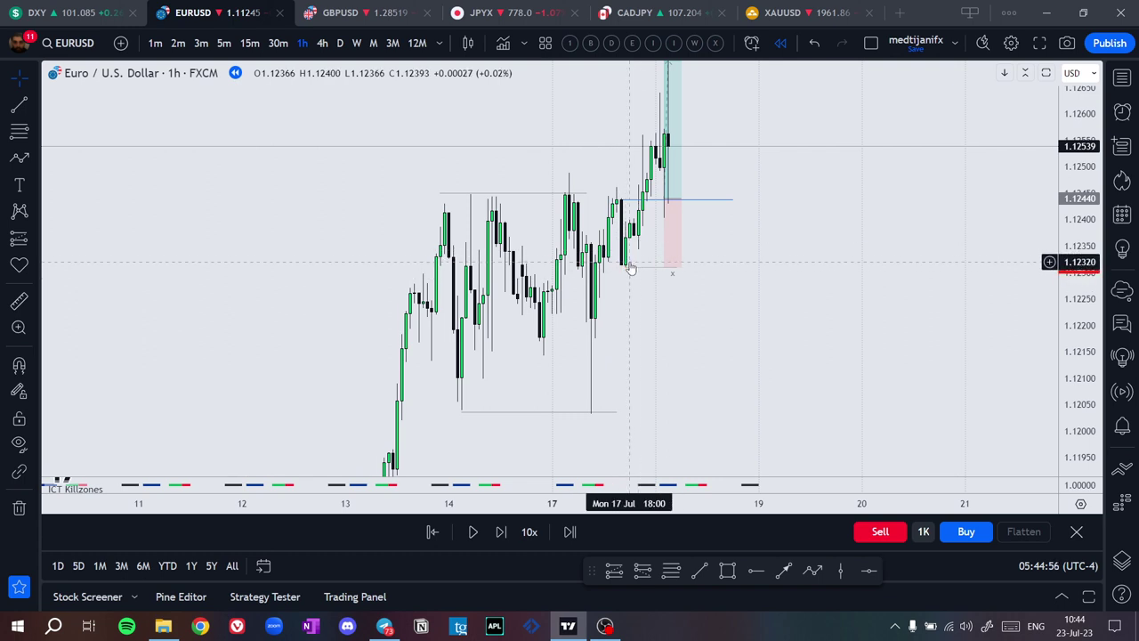
drag(1070, 209, 1070, 277)
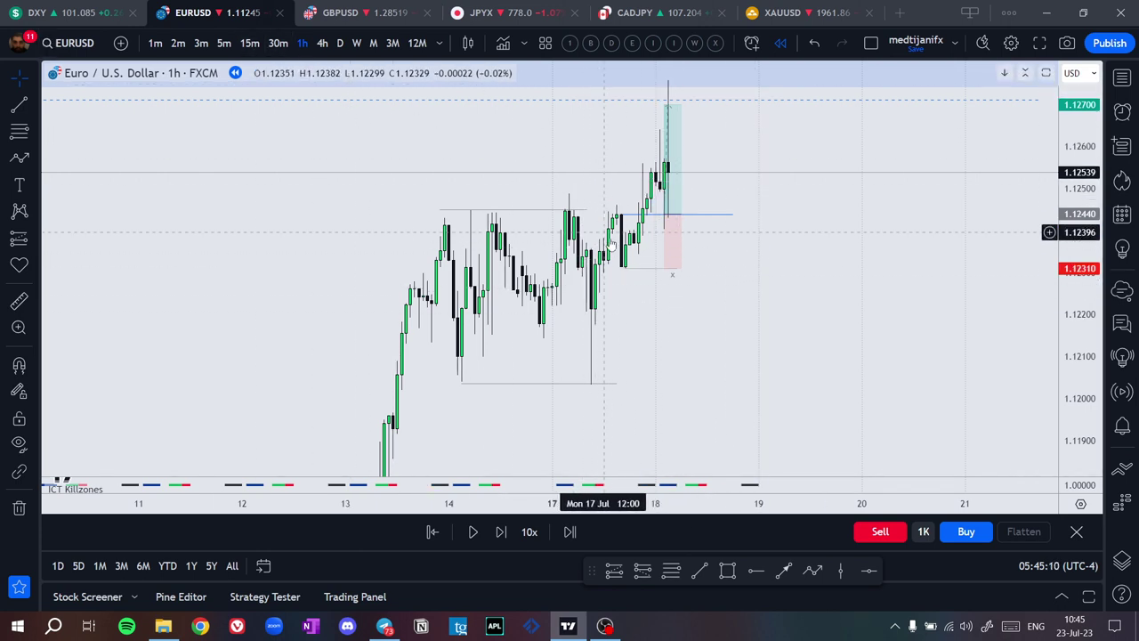
Check the target, stop and risk/reward ratio of the long position on the EURUSD chart
click(668, 124)
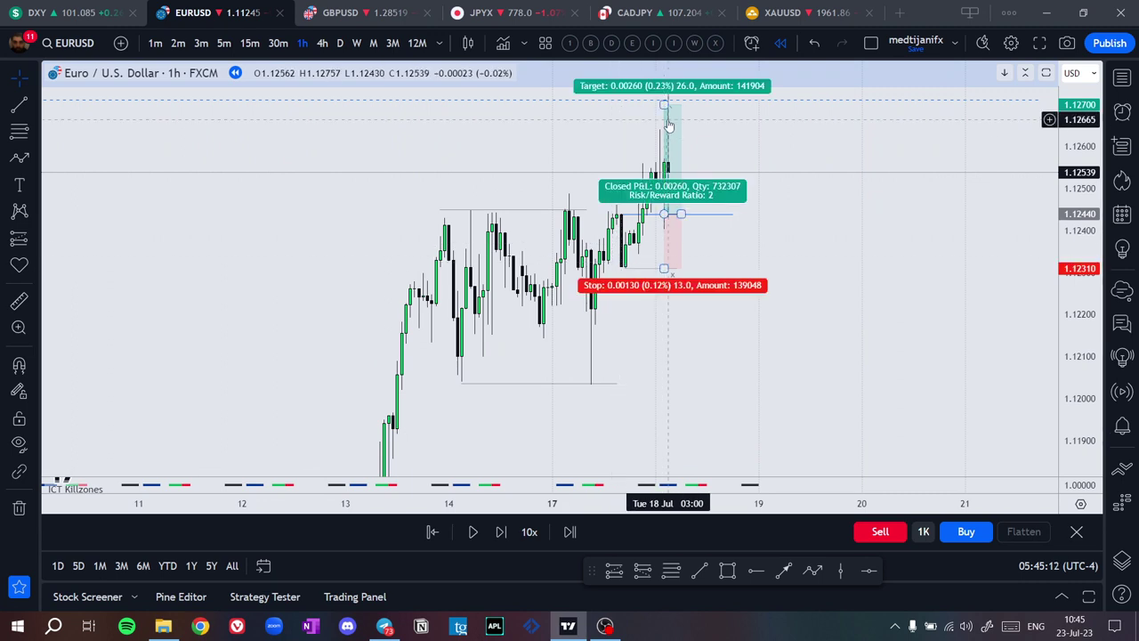
click(614, 191)
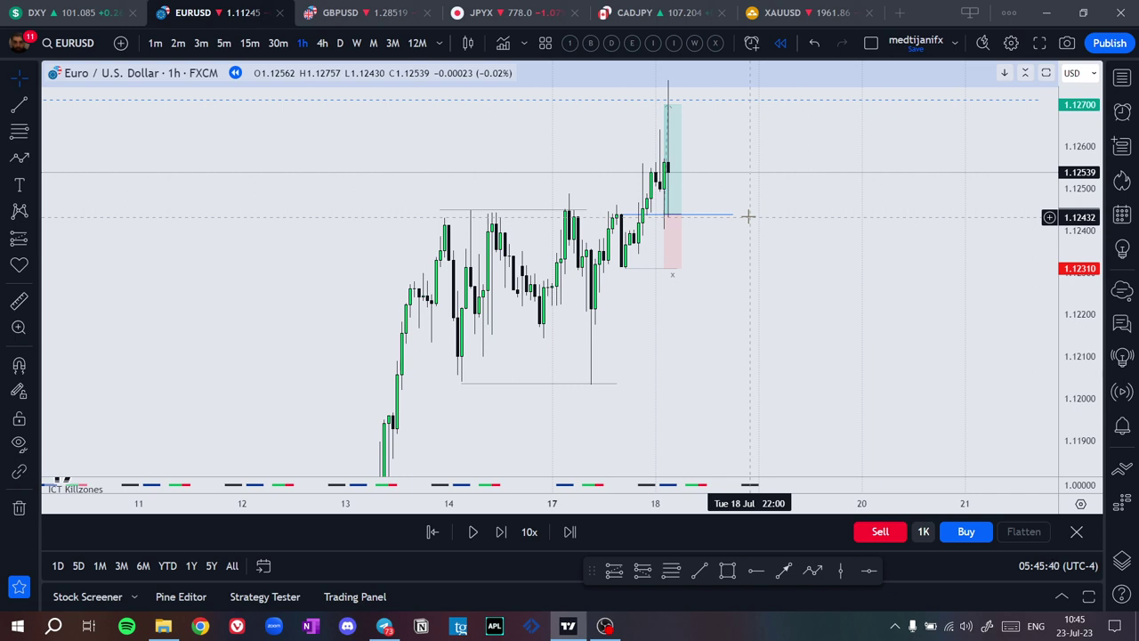
Draw a price path in the empty chart area, rising from about 1.1193 to 1.1252 and zigzagging around the high to end near 1.1246
drag(839, 311, 675, 275)
click(812, 570)
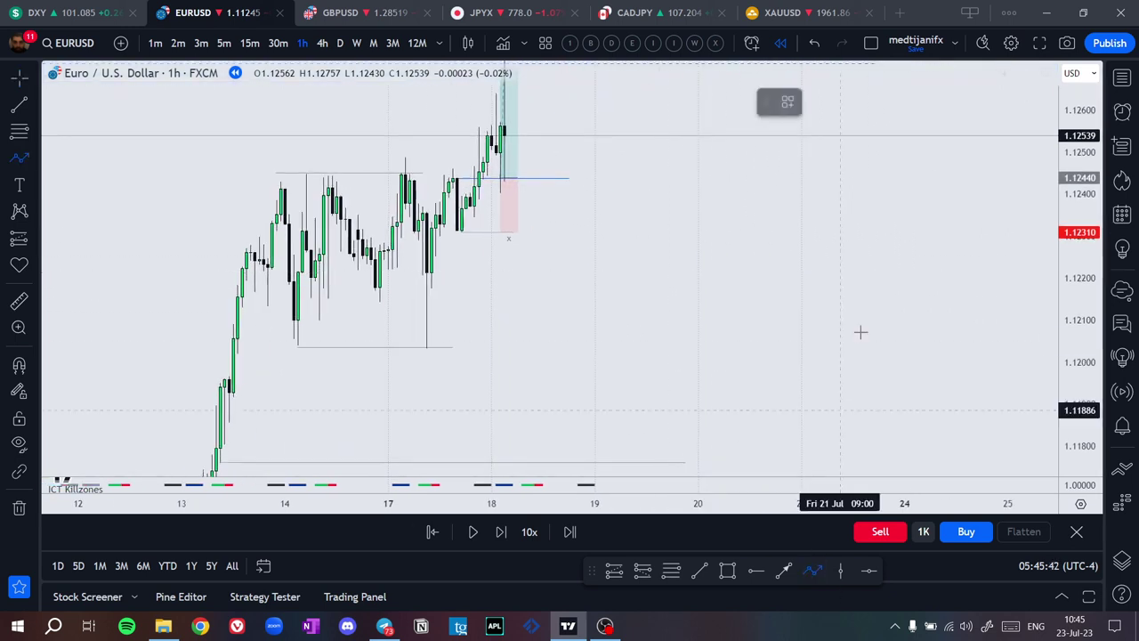
click(827, 392)
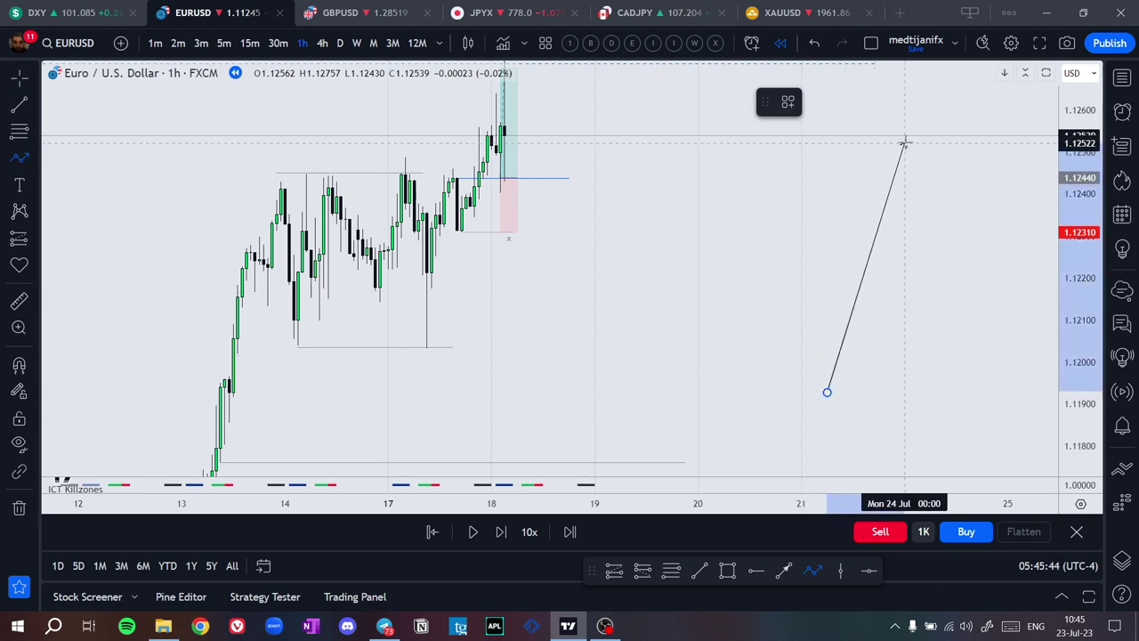
click(904, 144)
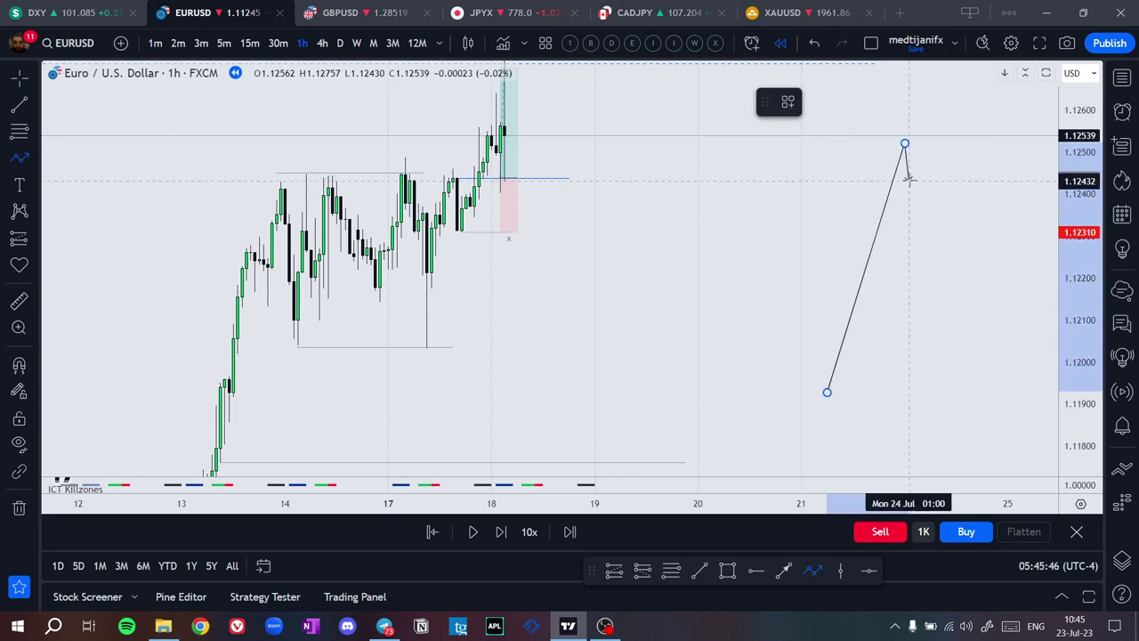
click(908, 180)
click(922, 126)
click(931, 203)
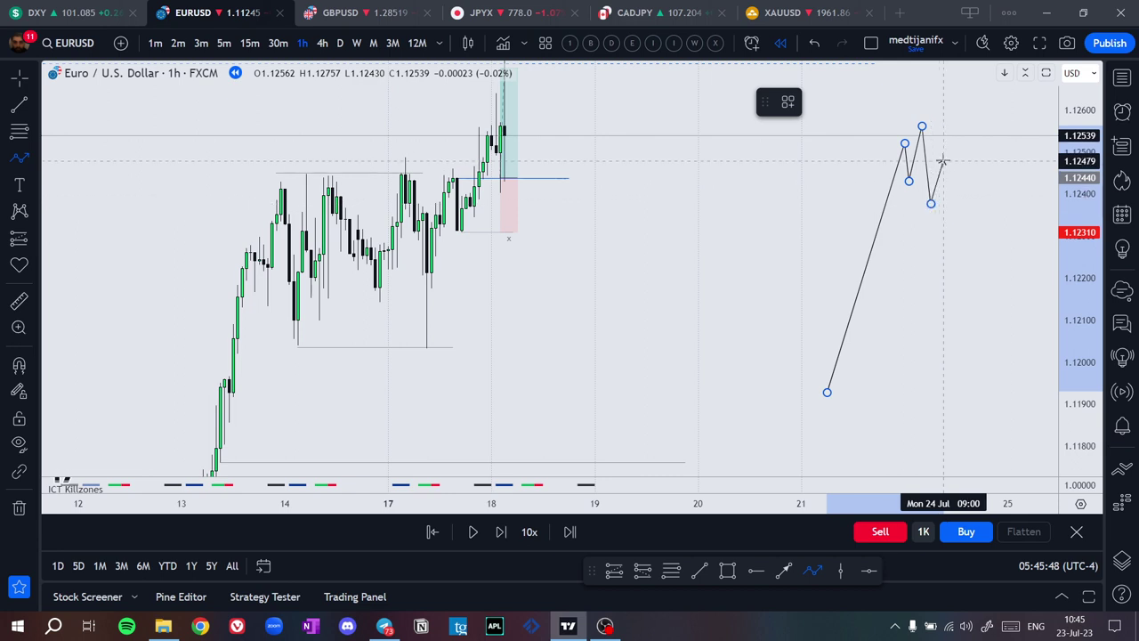
click(943, 168)
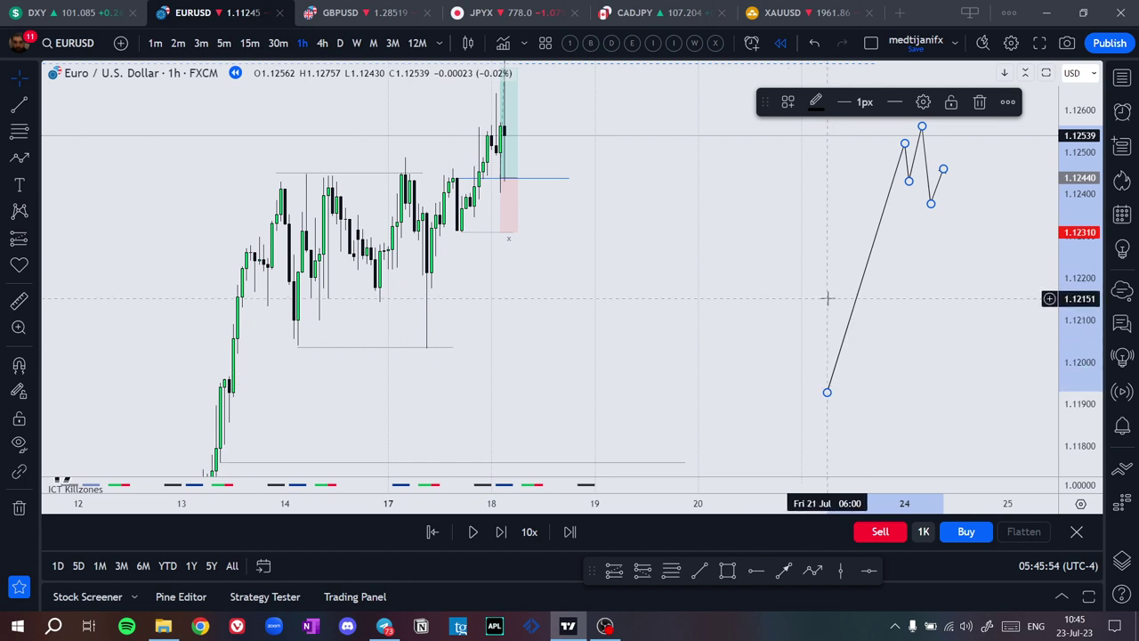
click(947, 246)
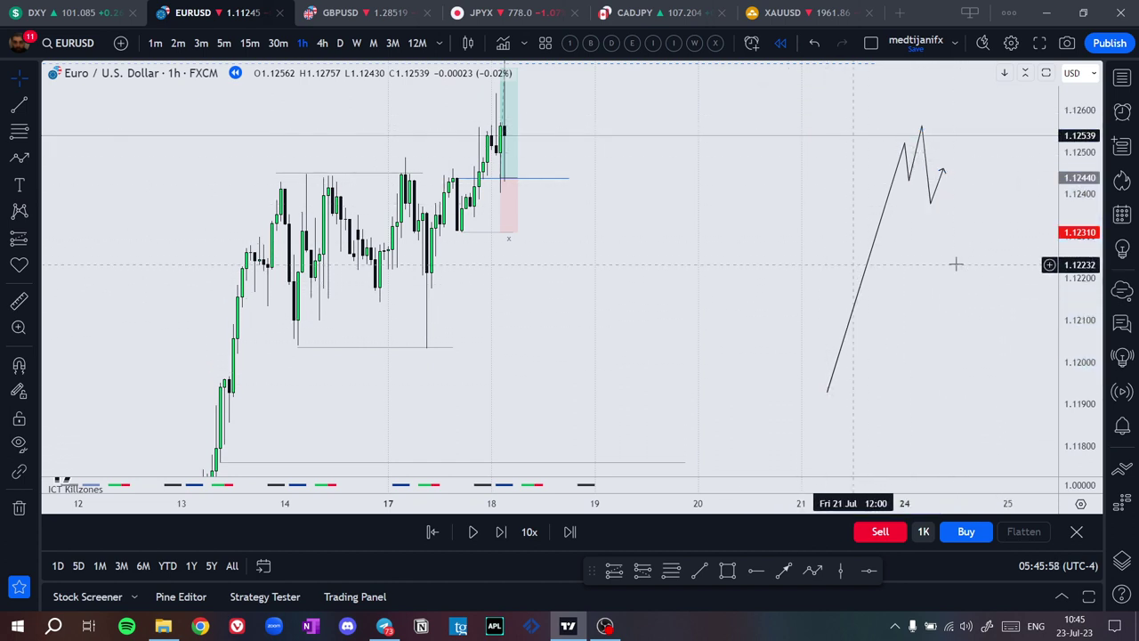
Draw a second path from the first path's end, dropping to about 1.1213 and rallying to about 1.1265
drag(1024, 304, 977, 295)
click(813, 571)
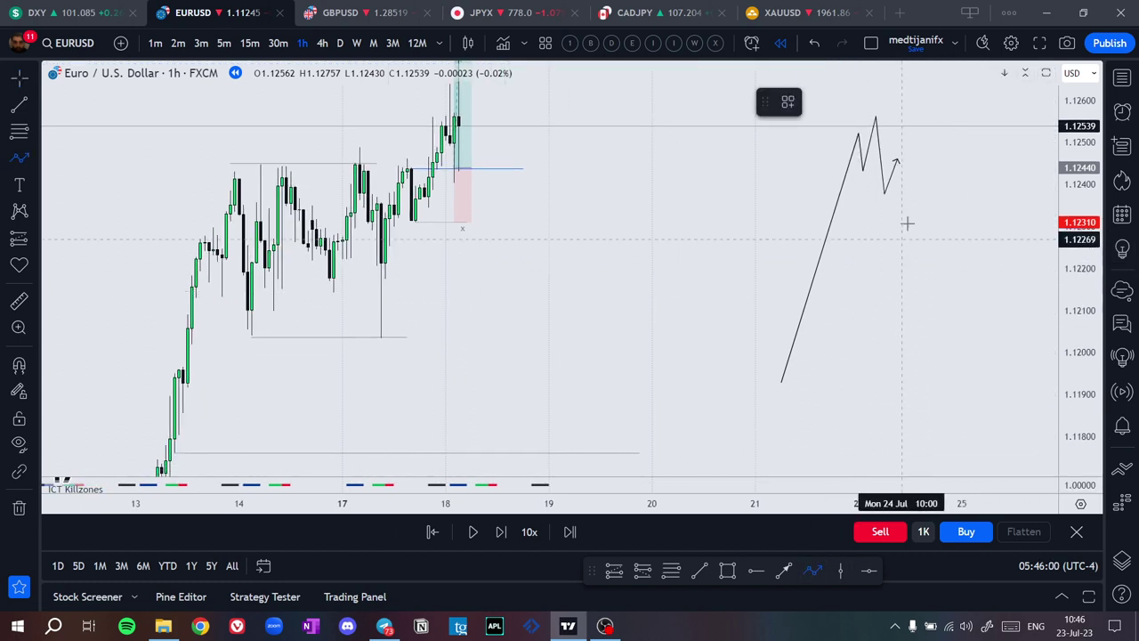
click(897, 162)
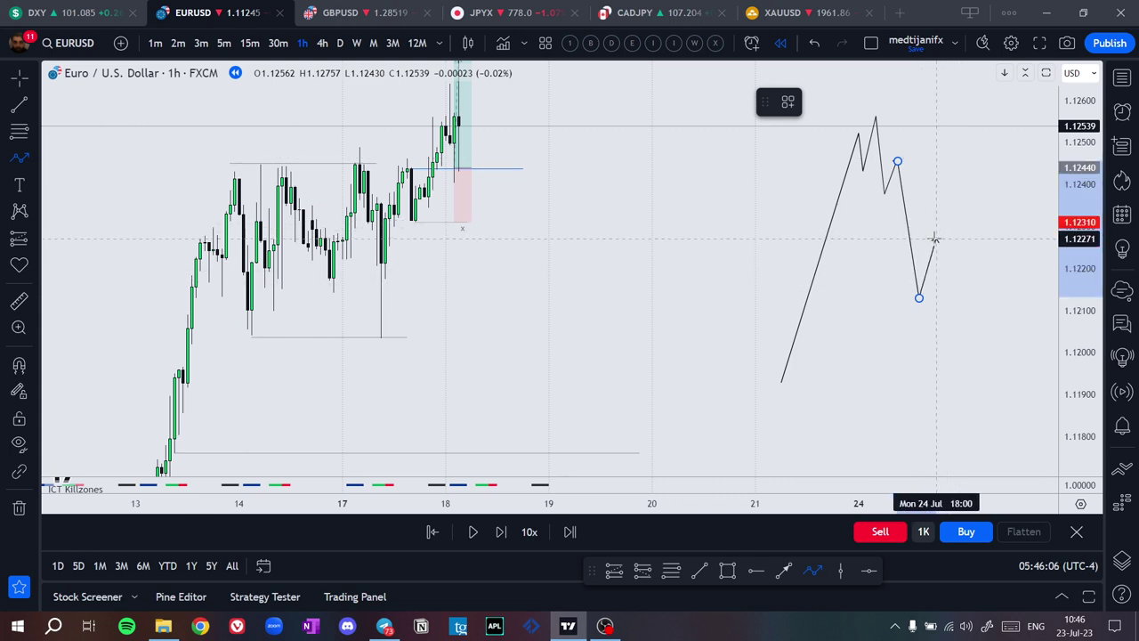
click(961, 78)
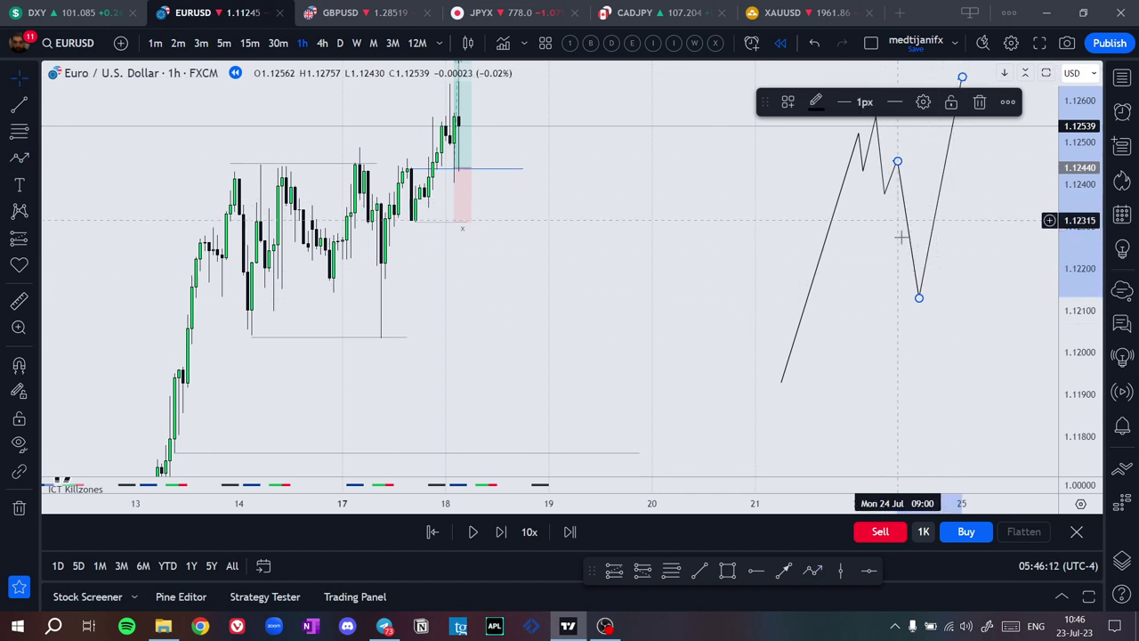
Draw a third path beside the second path's low, zigzagging between about 1.1206 and 1.1229 before rallying to about 1.1261
click(816, 574)
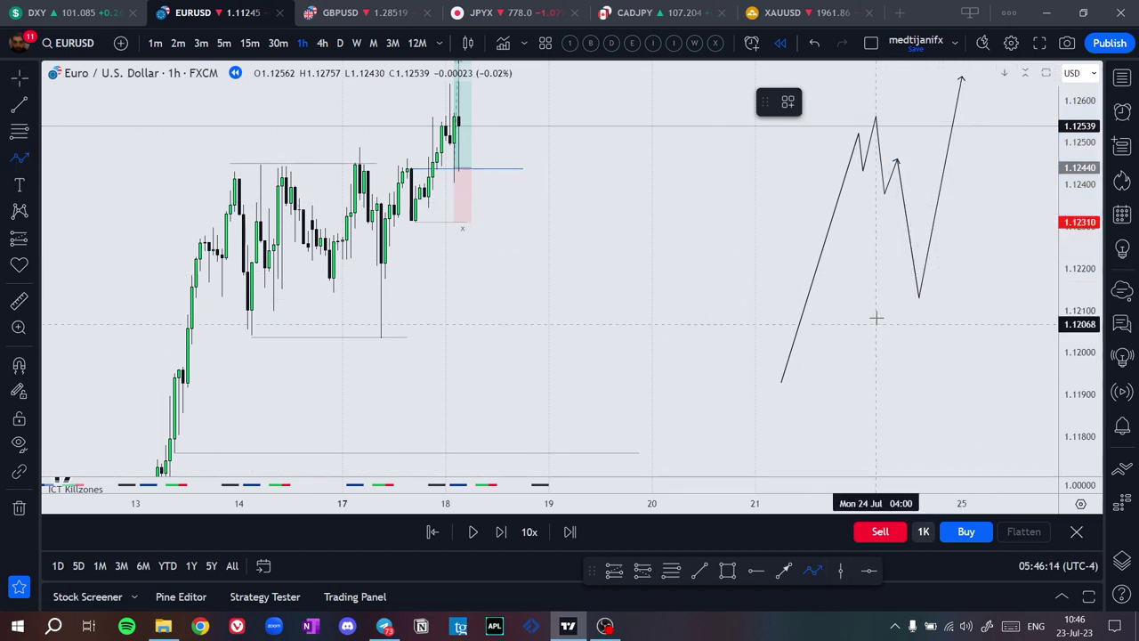
click(936, 264)
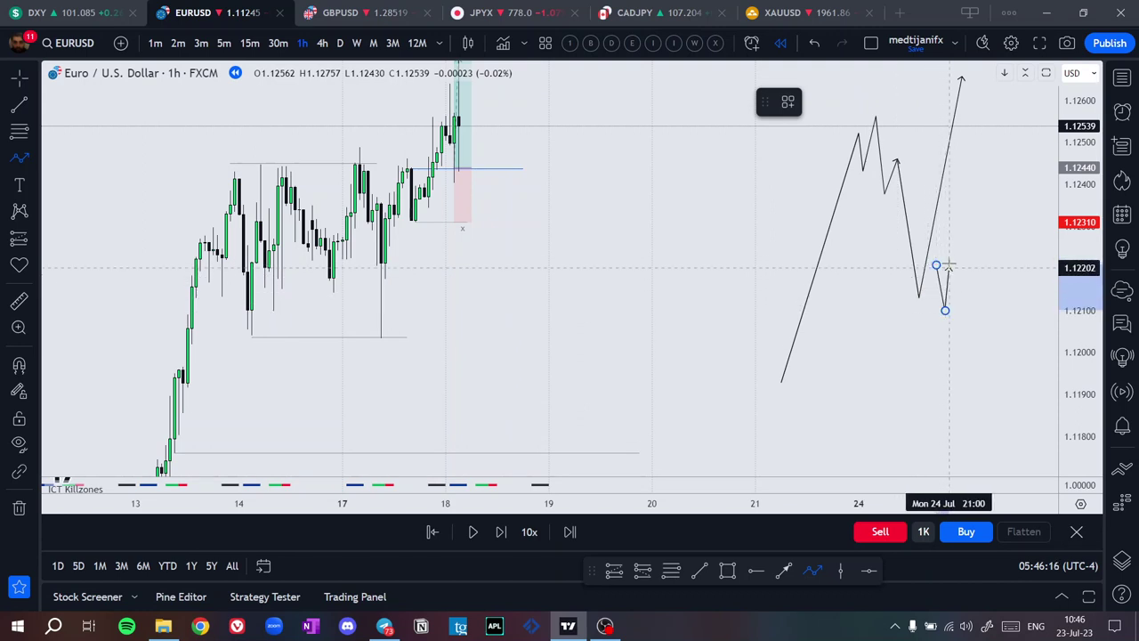
click(962, 326)
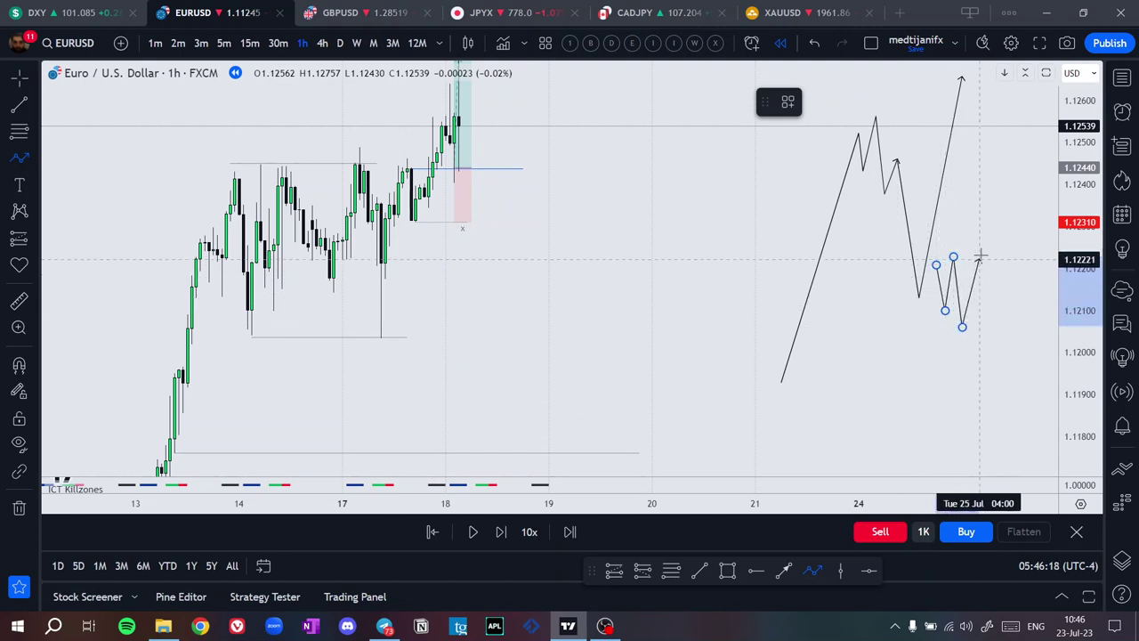
click(974, 230)
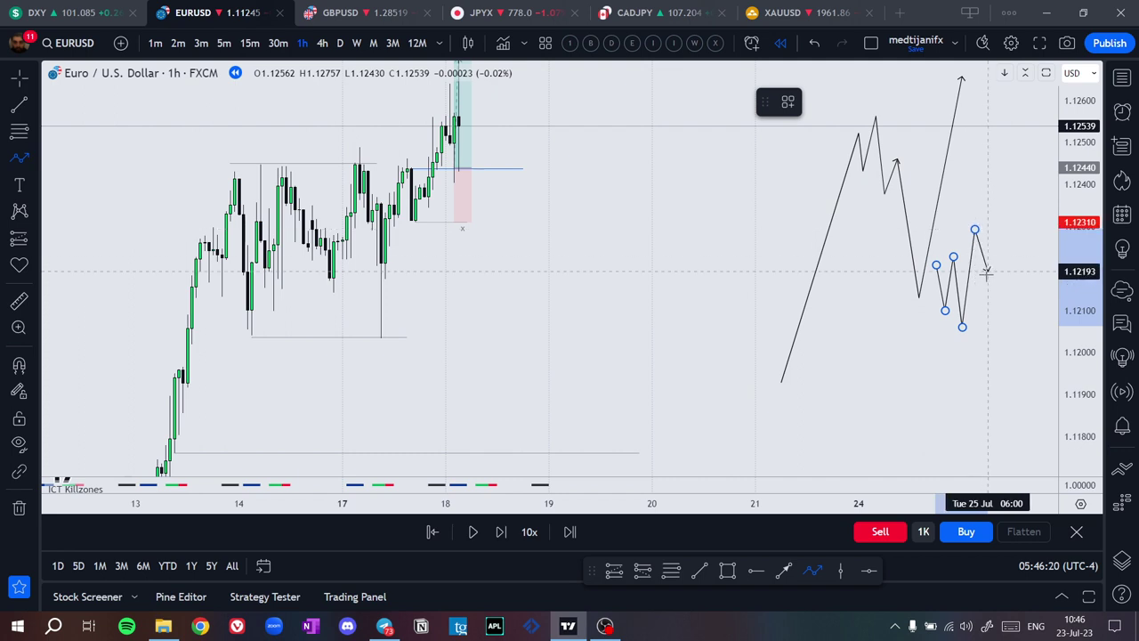
click(988, 277)
click(1020, 98)
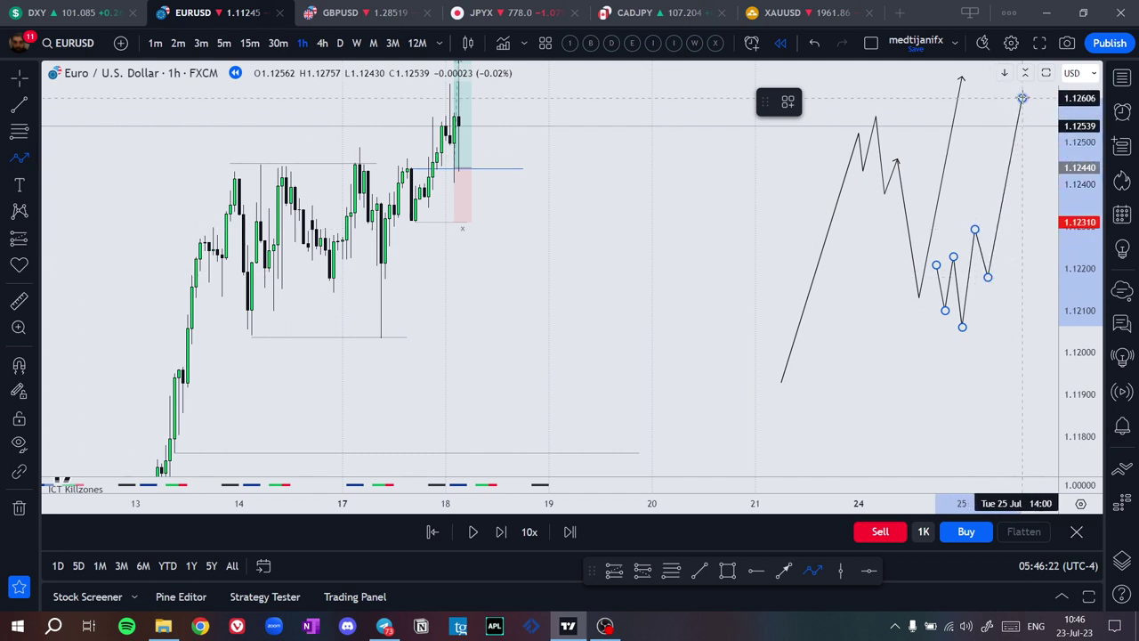
Move the third path back in time so it starts on the falling leg of the second path
click(976, 350)
click(994, 265)
drag(994, 266, 976, 256)
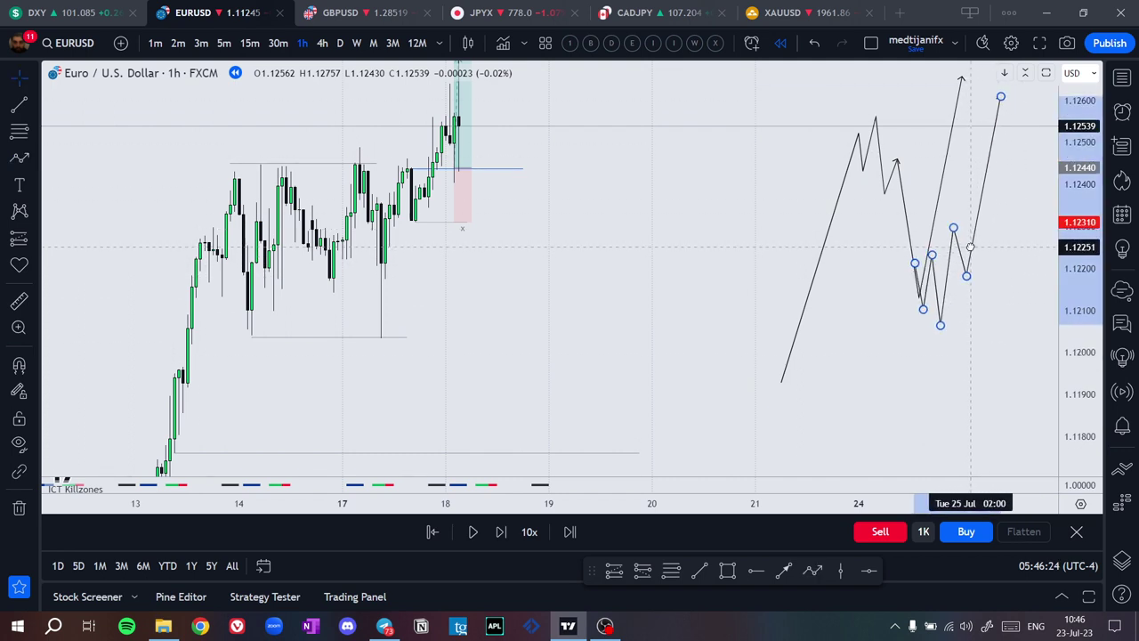
click(1010, 276)
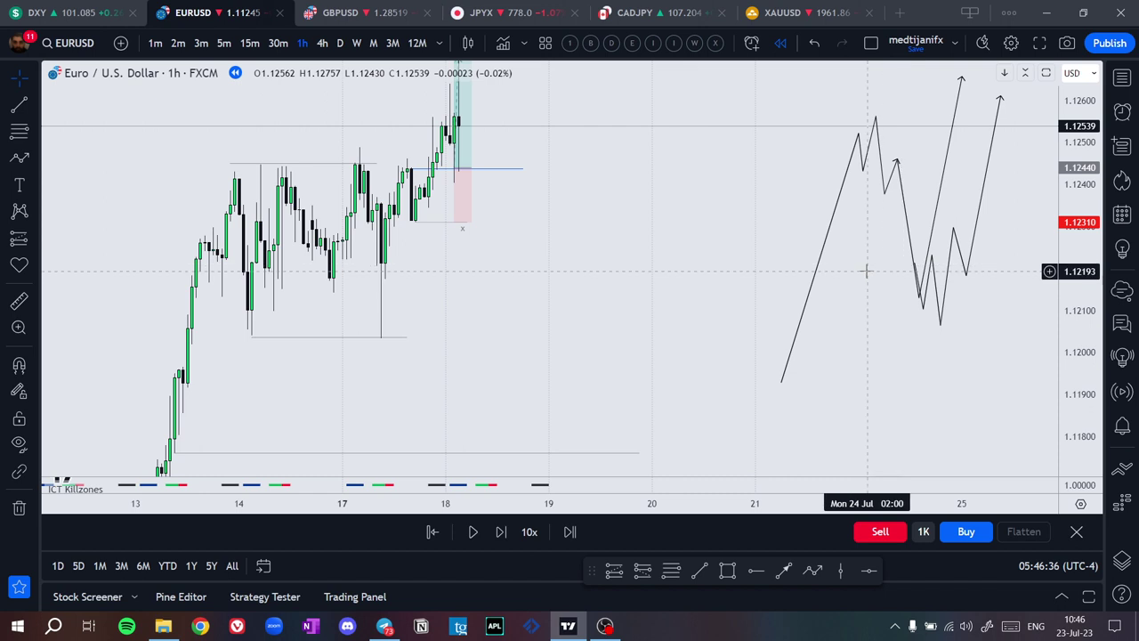
Undo the three price paths drawn in the empty area and return to the long position on the chart
key(ctrl+z)
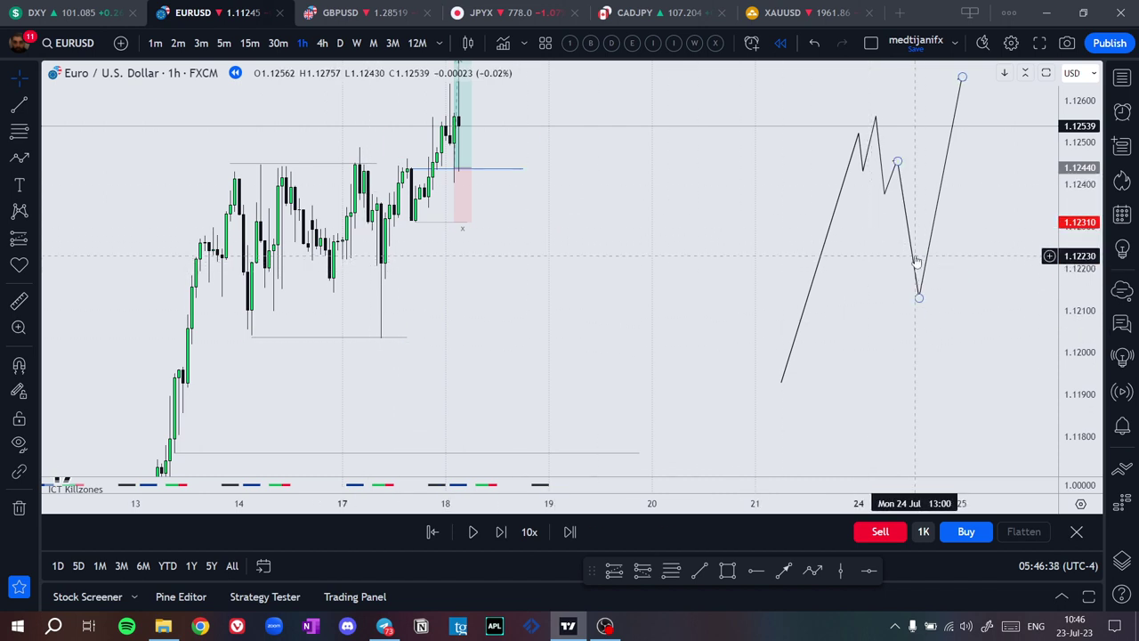
key(ctrl+z)
key(ctrl+z)
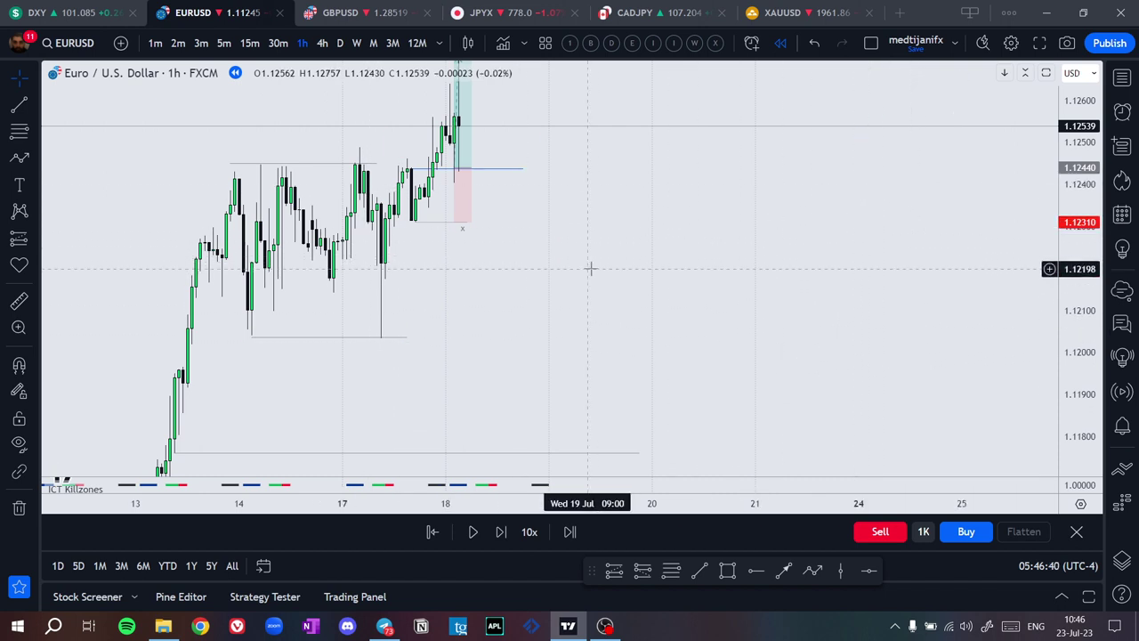
scroll(753, 346, up, 3)
drag(664, 347, 762, 367)
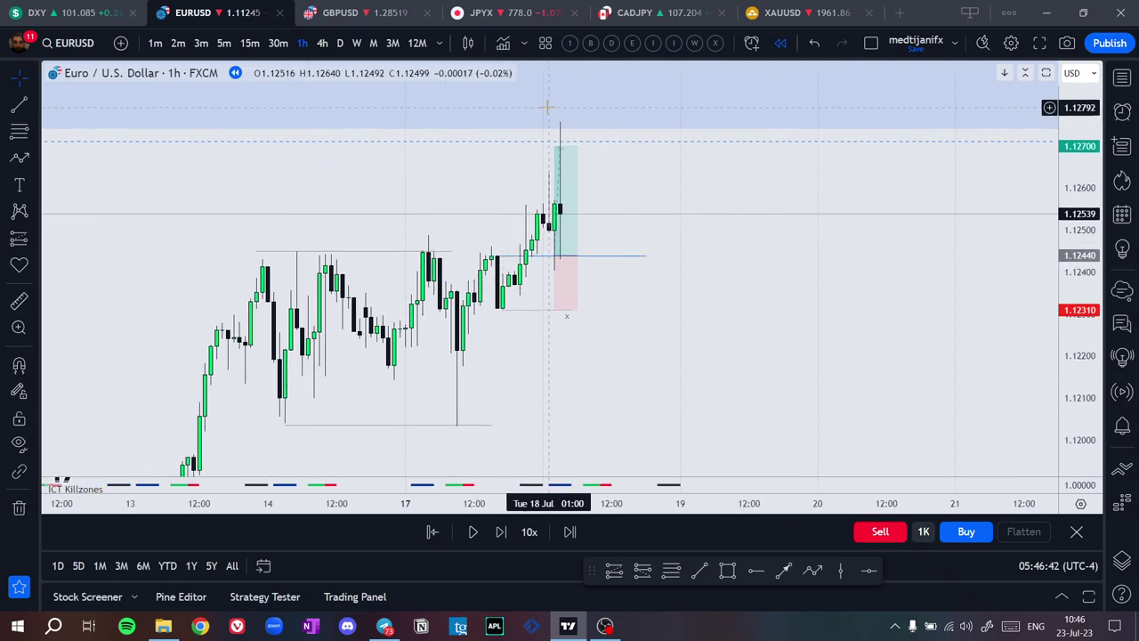
Switch to Telegram and look back through the TIJANI FX channel for the trade posts of July 18
click(385, 626)
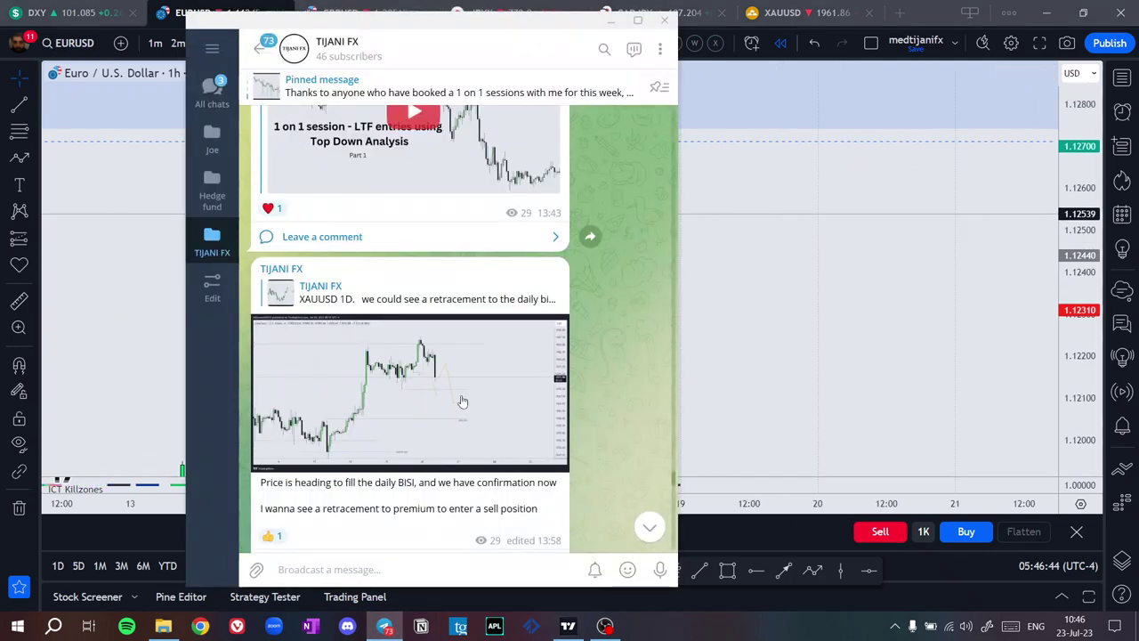
scroll(463, 365, up, 5)
scroll(463, 355, up, 10)
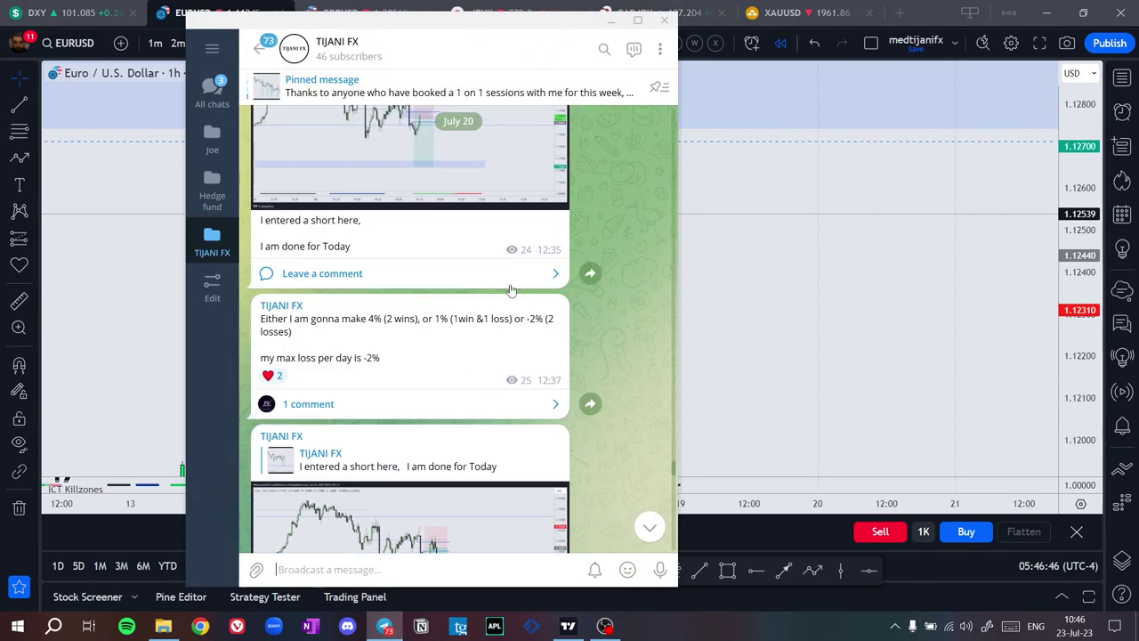
scroll(453, 102, up, 10)
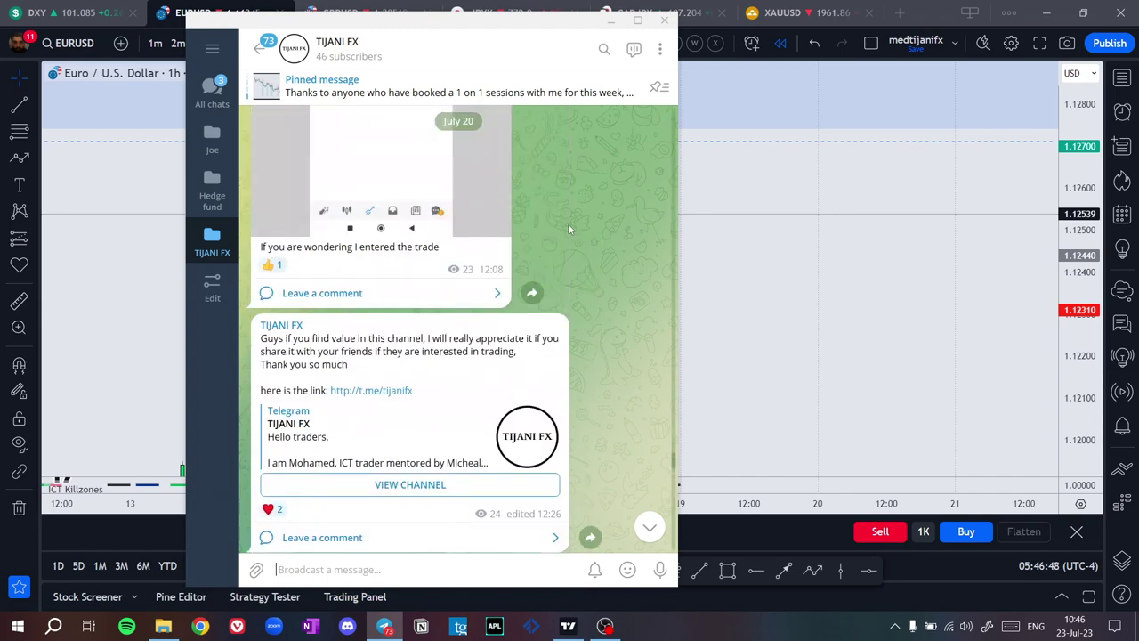
scroll(620, 387, up, 10)
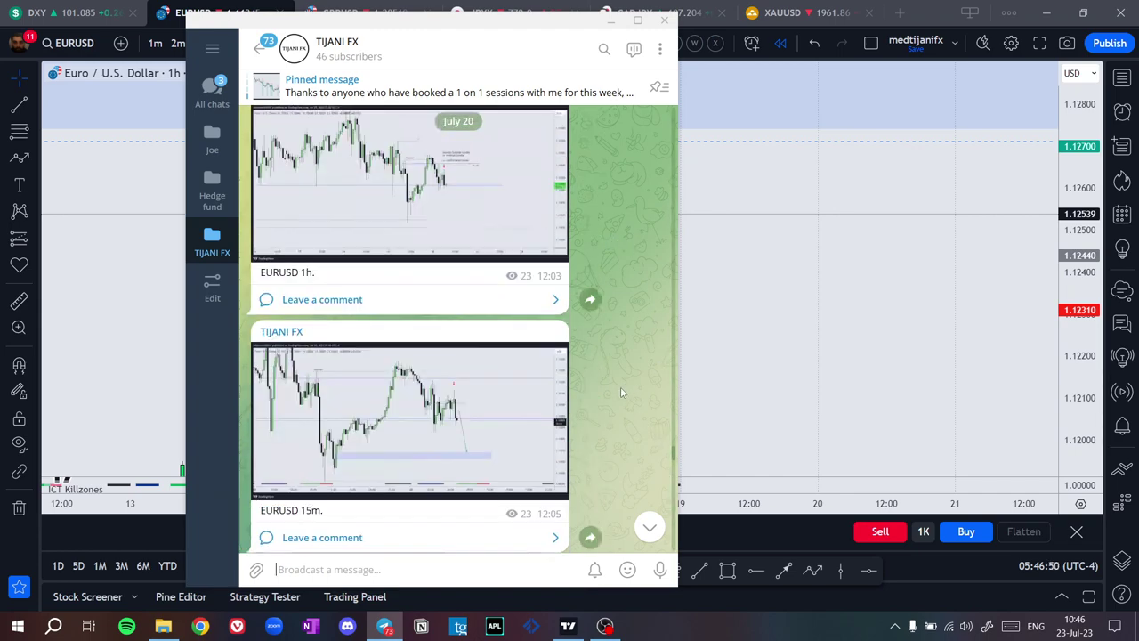
scroll(608, 370, up, 10)
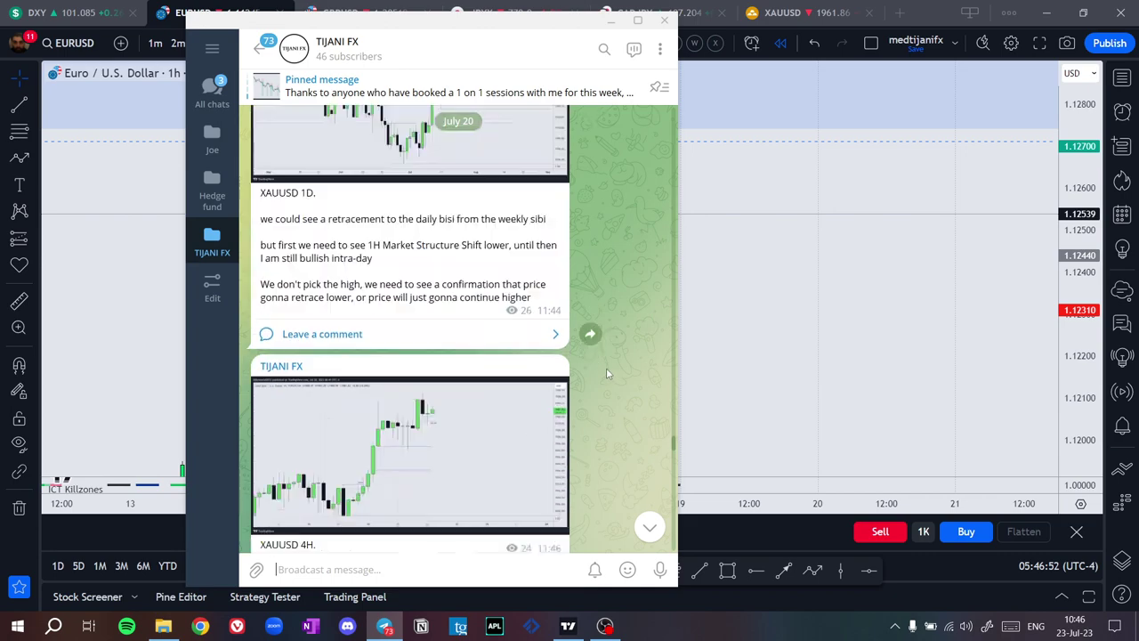
scroll(604, 372, up, 10)
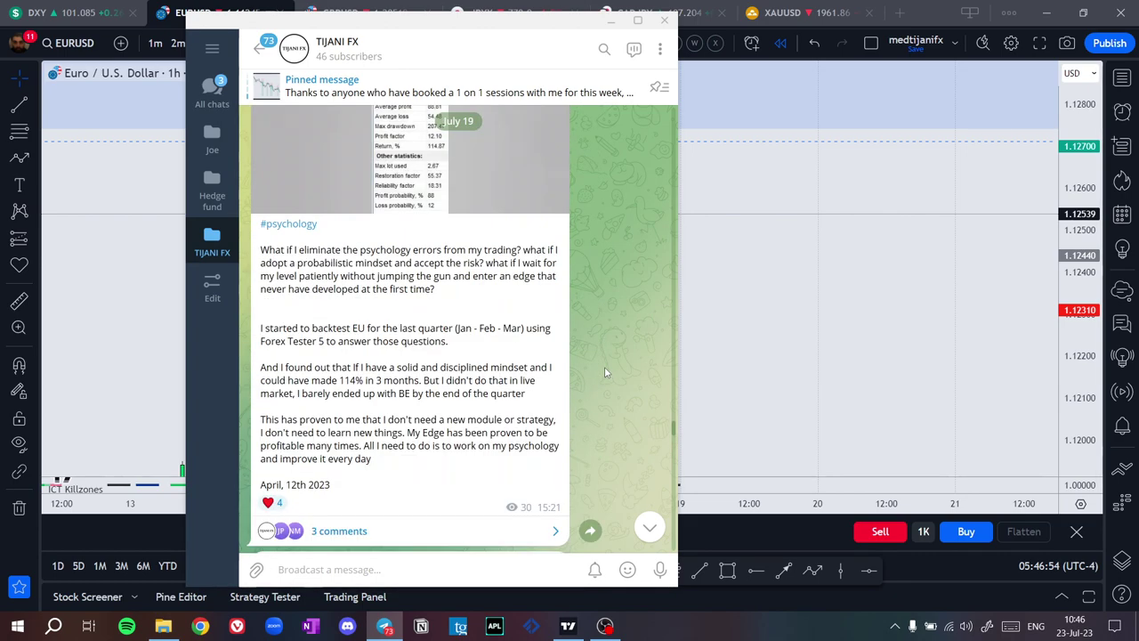
scroll(602, 372, up, 10)
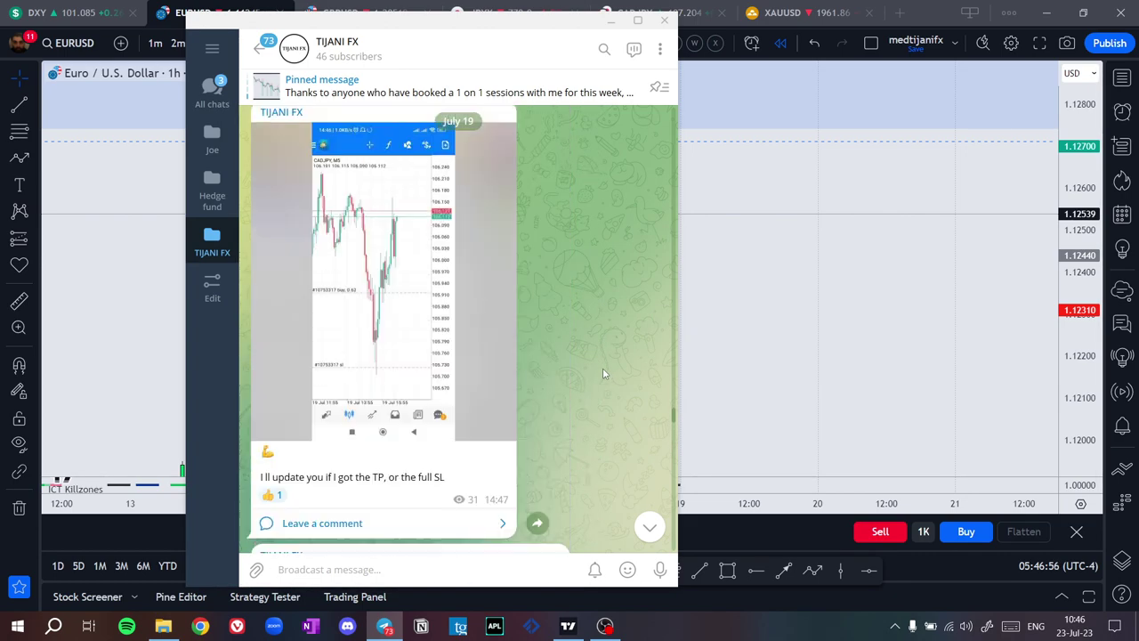
scroll(602, 372, up, 10)
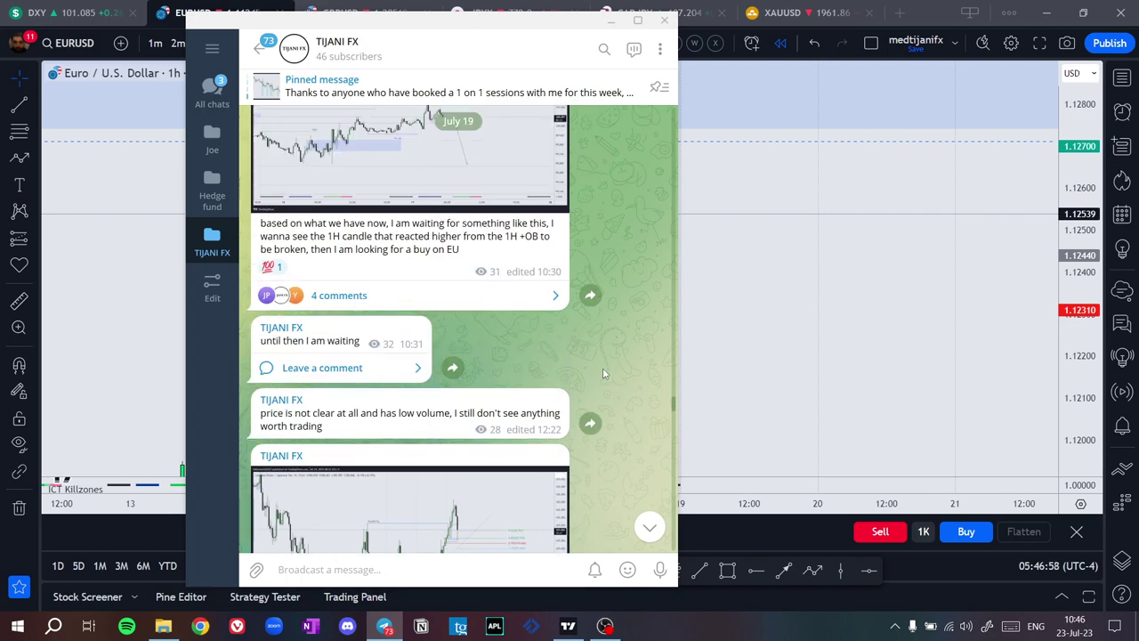
scroll(602, 372, up, 10)
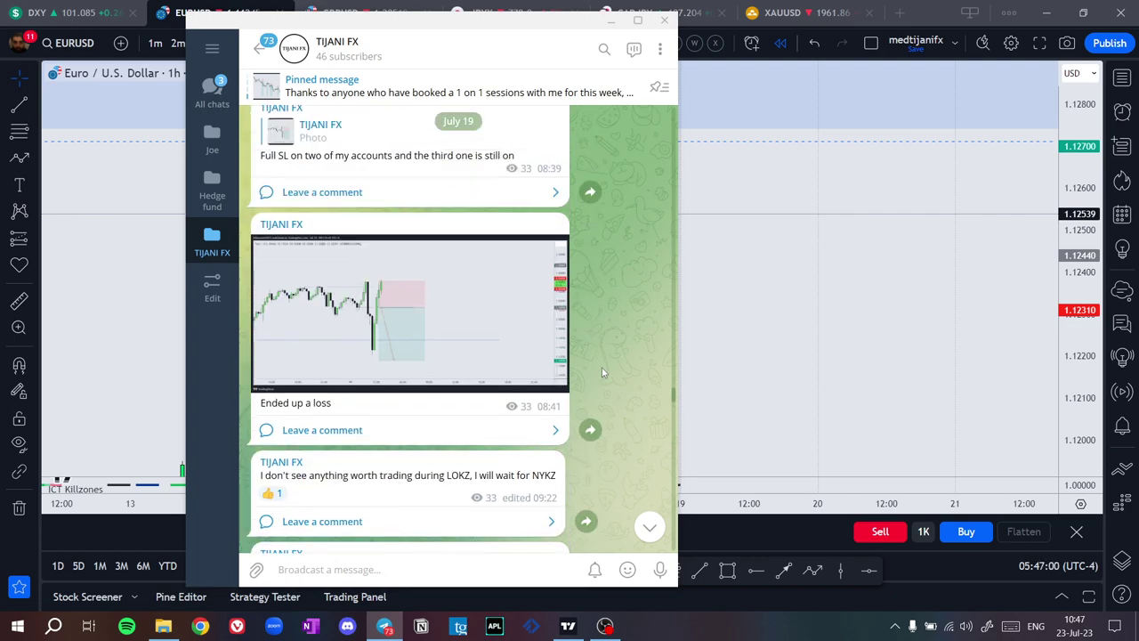
scroll(602, 372, up, 3)
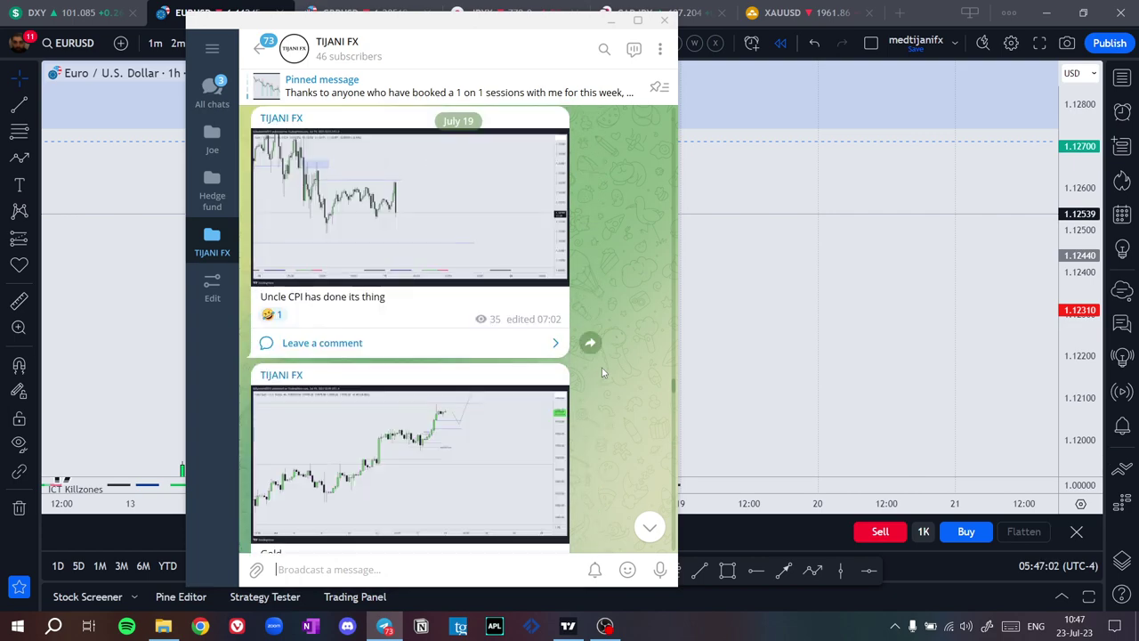
scroll(603, 372, down, 8)
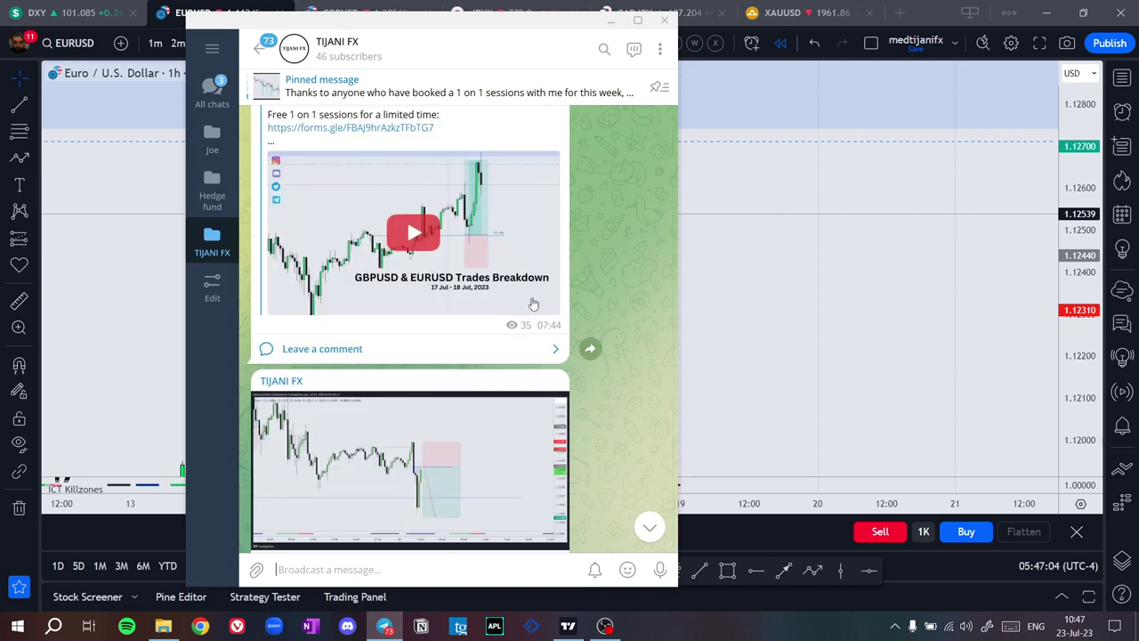
scroll(558, 231, up, 6)
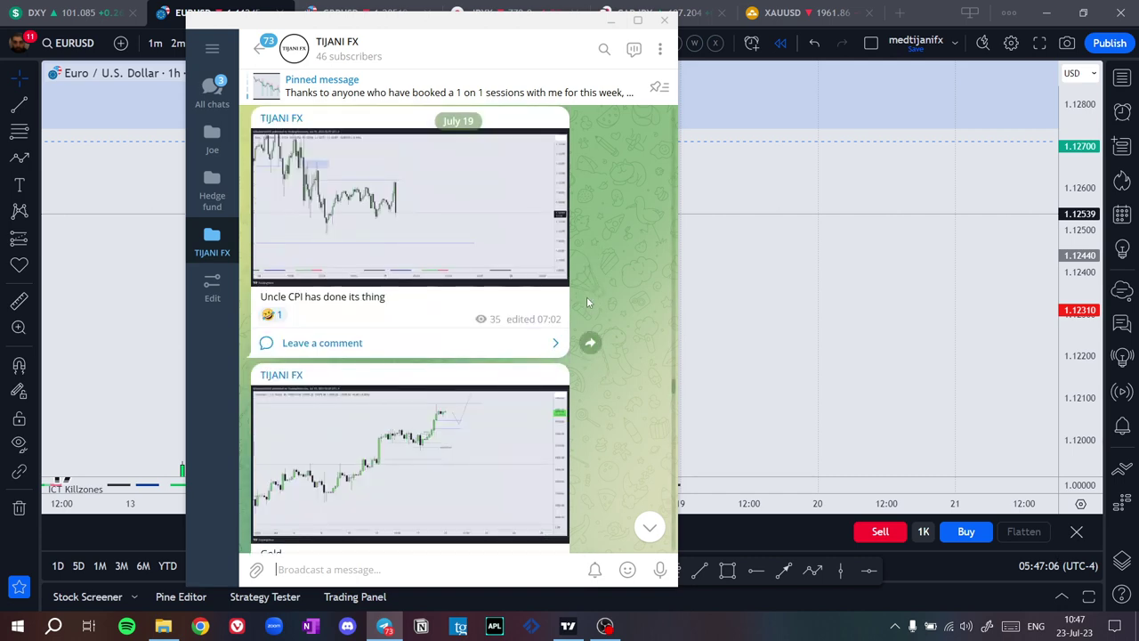
scroll(549, 281, up, 4)
scroll(498, 249, up, 15)
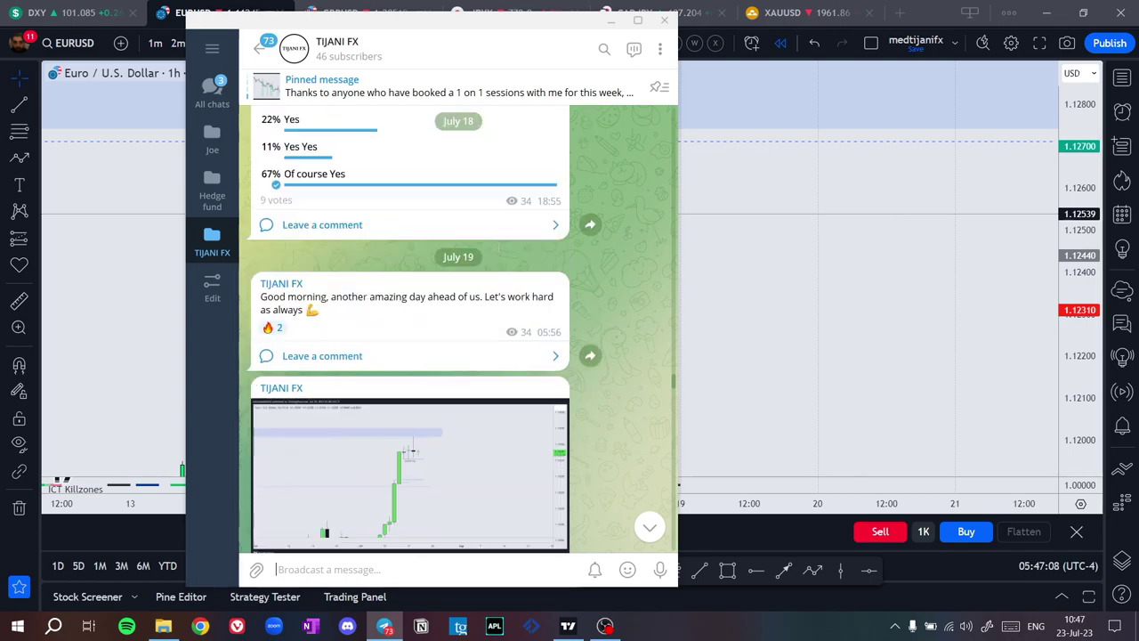
scroll(499, 256, up, 1)
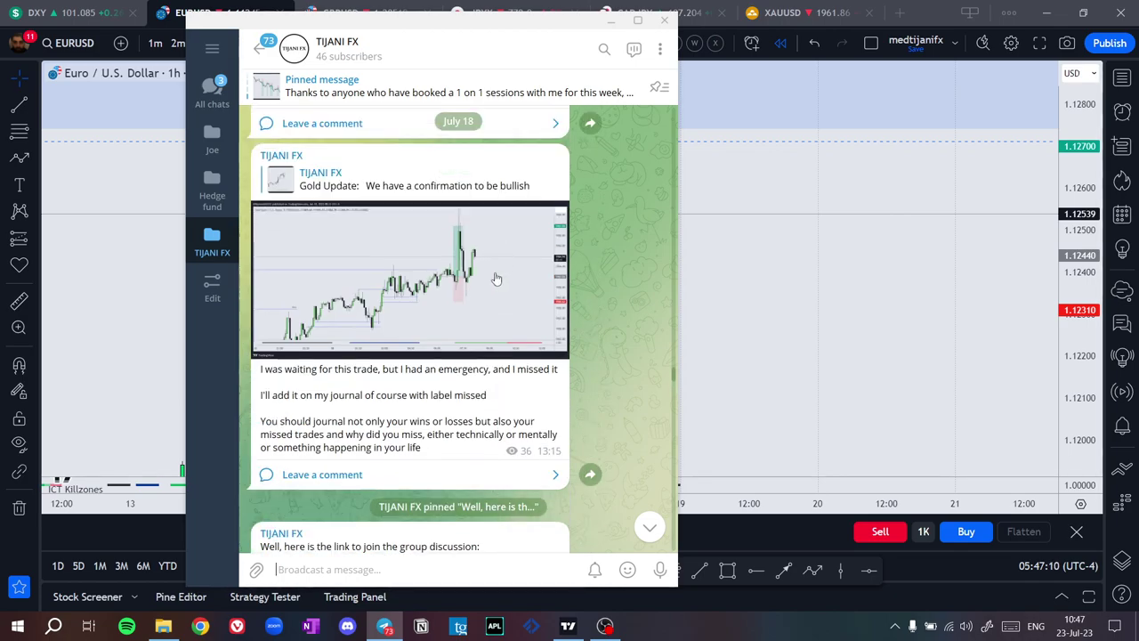
View the full-size chart images of the missed gold trade and the EURUSD trade with the partial level marked
click(498, 258)
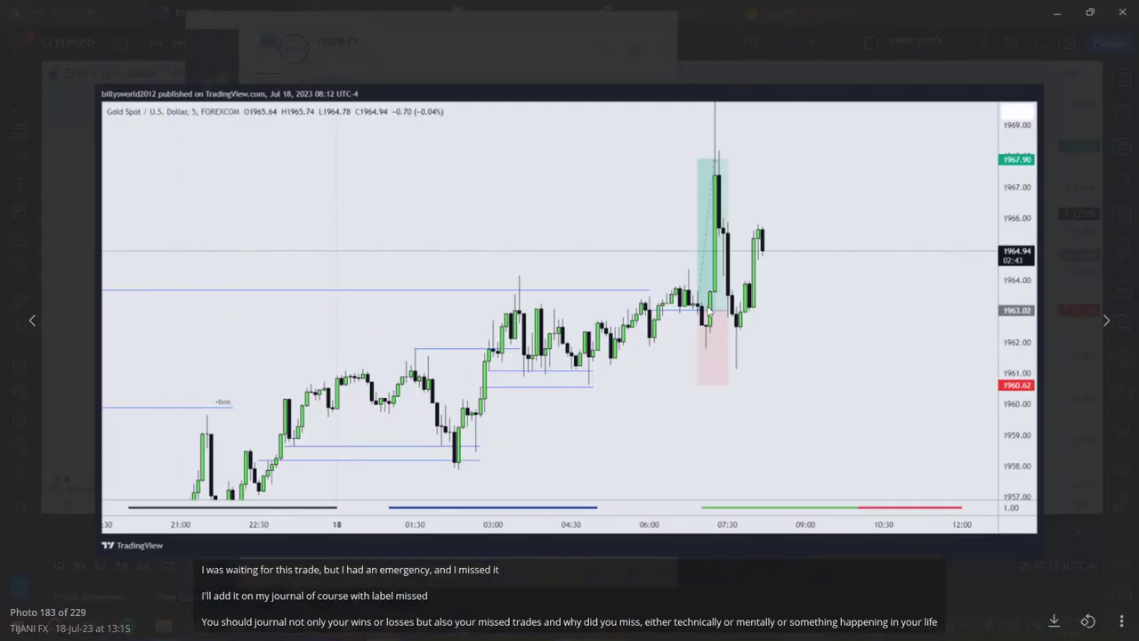
click(721, 571)
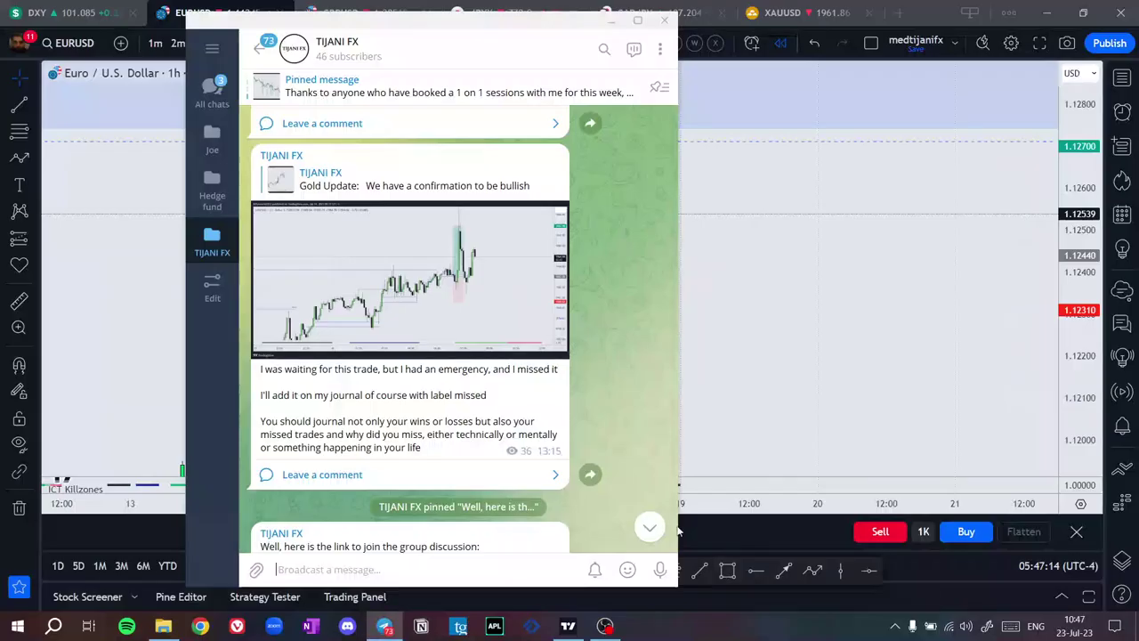
scroll(470, 300, up, 5)
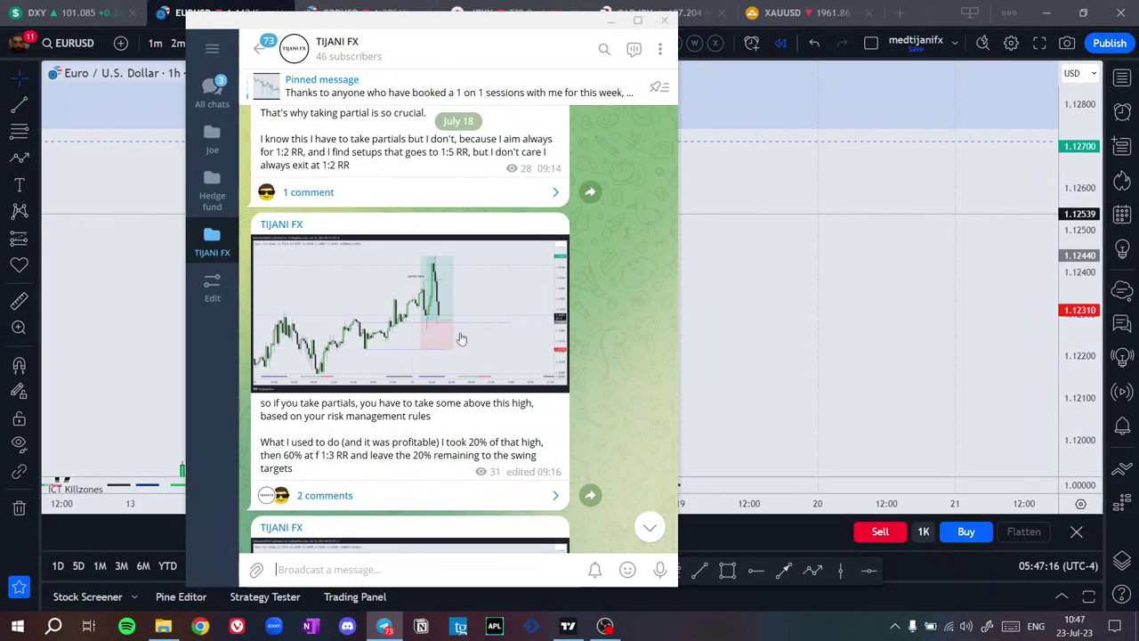
click(453, 334)
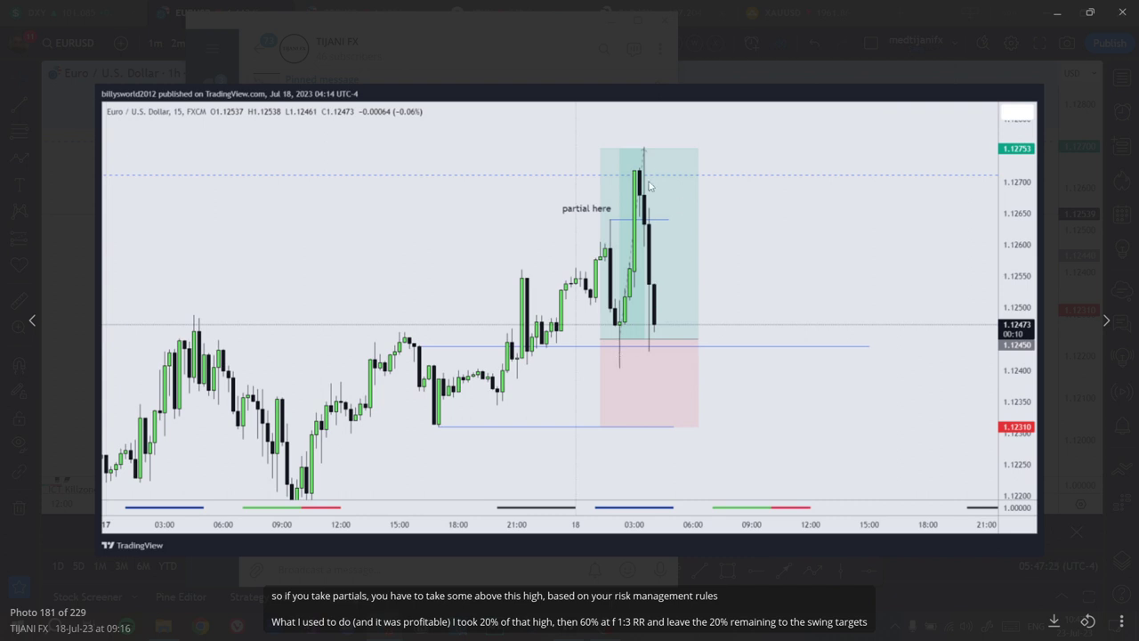
click(922, 564)
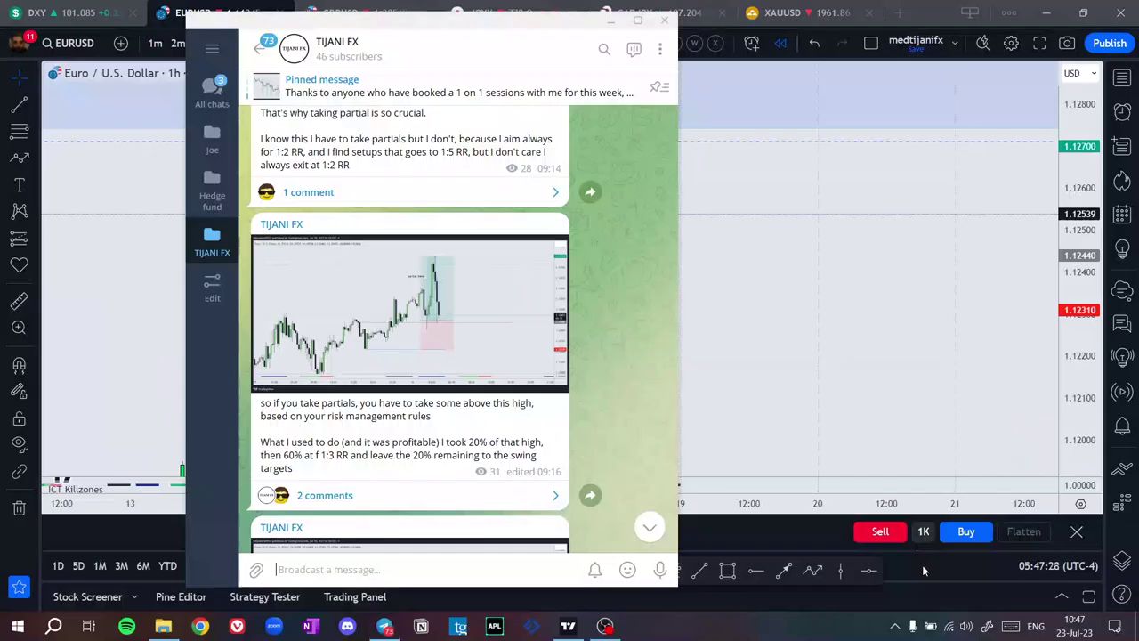
Return to TradingView, set EURUSD to the 15-minute timeframe and advance the replay bar by bar past the drop through the stop level
click(845, 279)
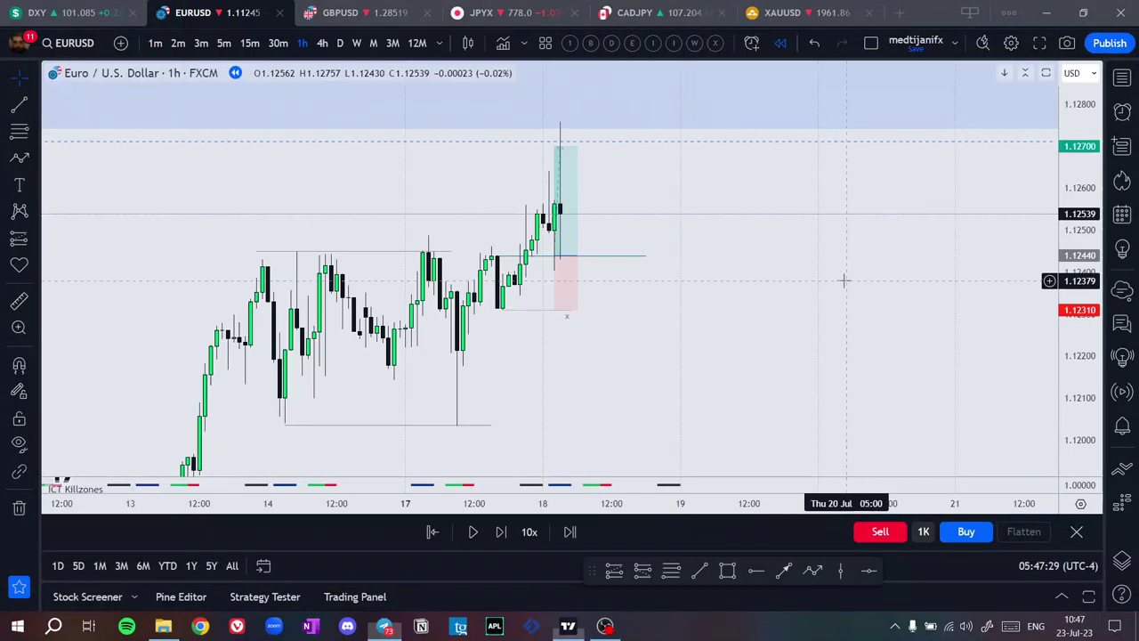
click(250, 43)
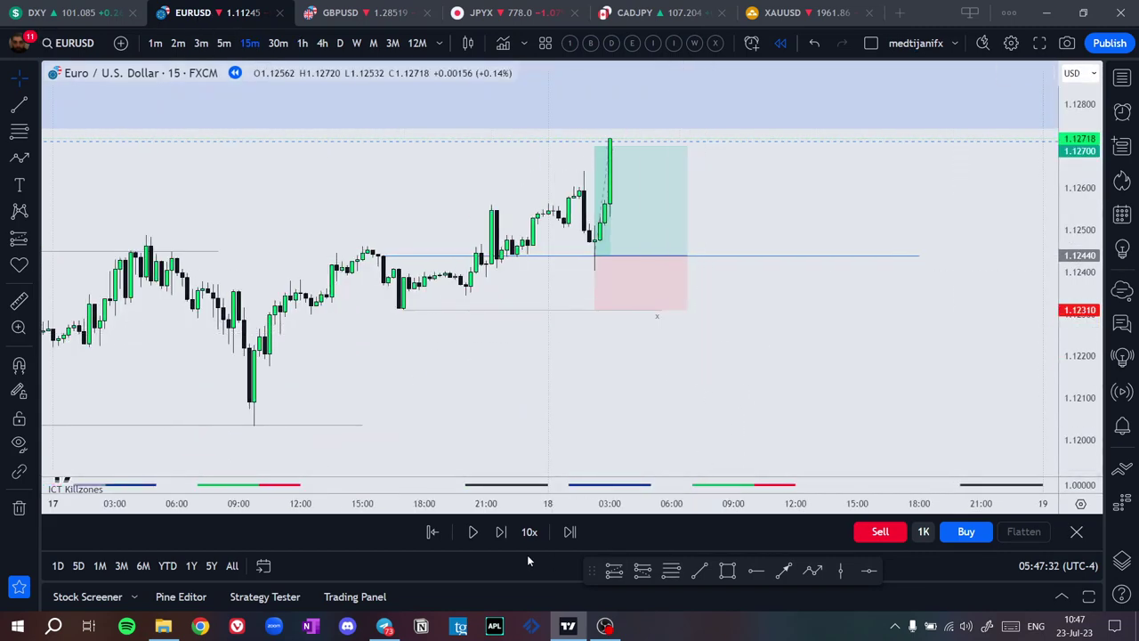
click(502, 539)
click(502, 541)
click(503, 540)
click(503, 541)
click(502, 541)
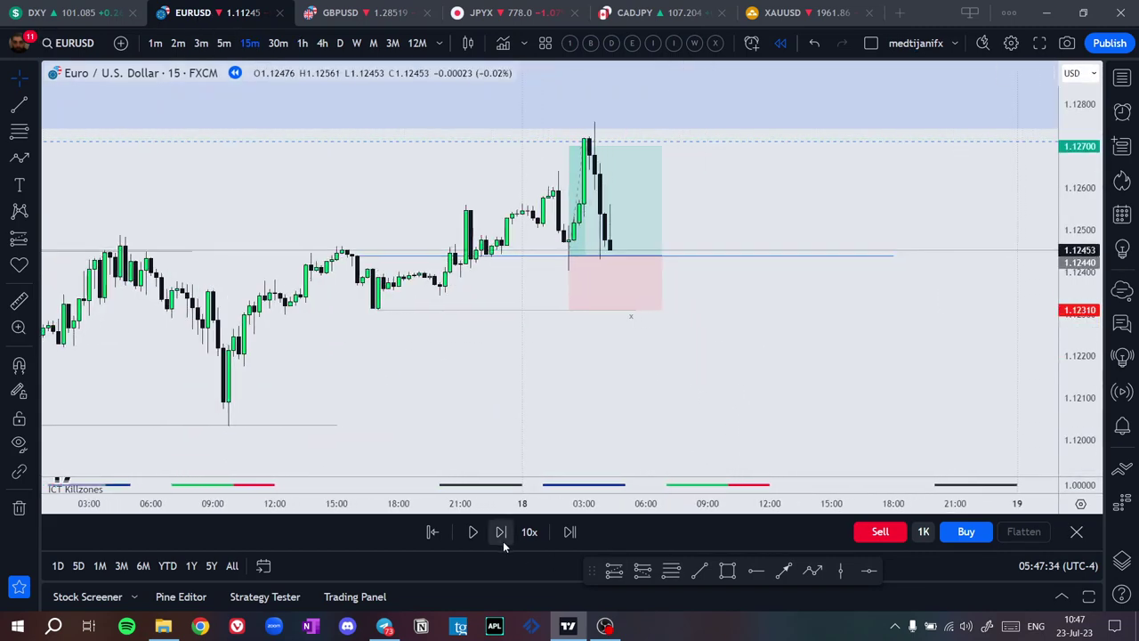
click(503, 541)
click(502, 541)
click(503, 541)
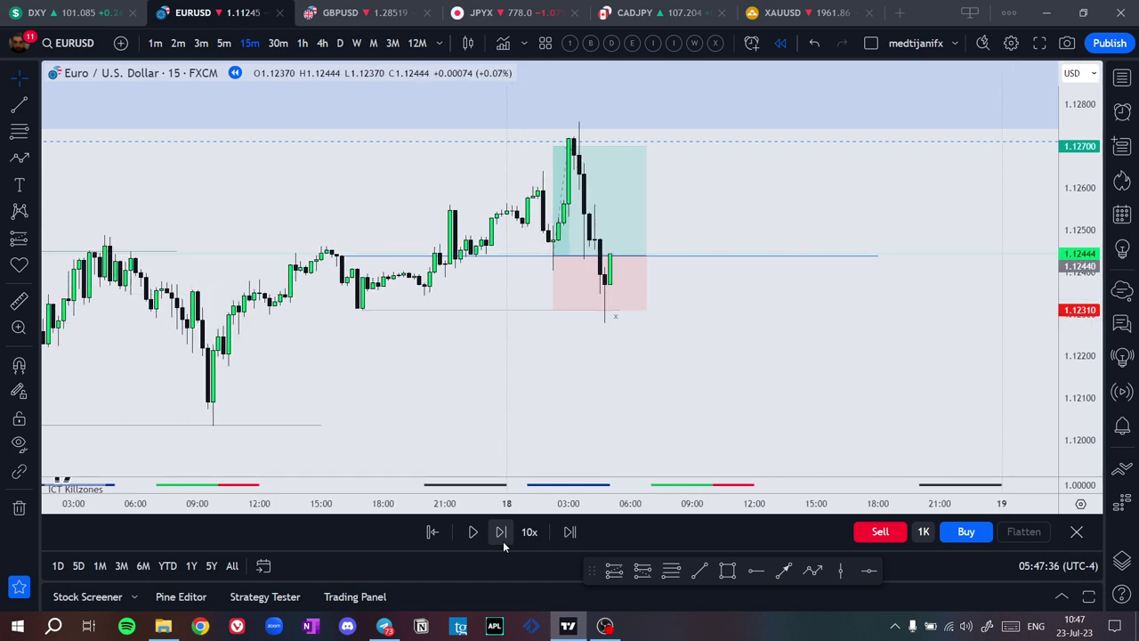
click(502, 541)
click(503, 541)
click(503, 541)
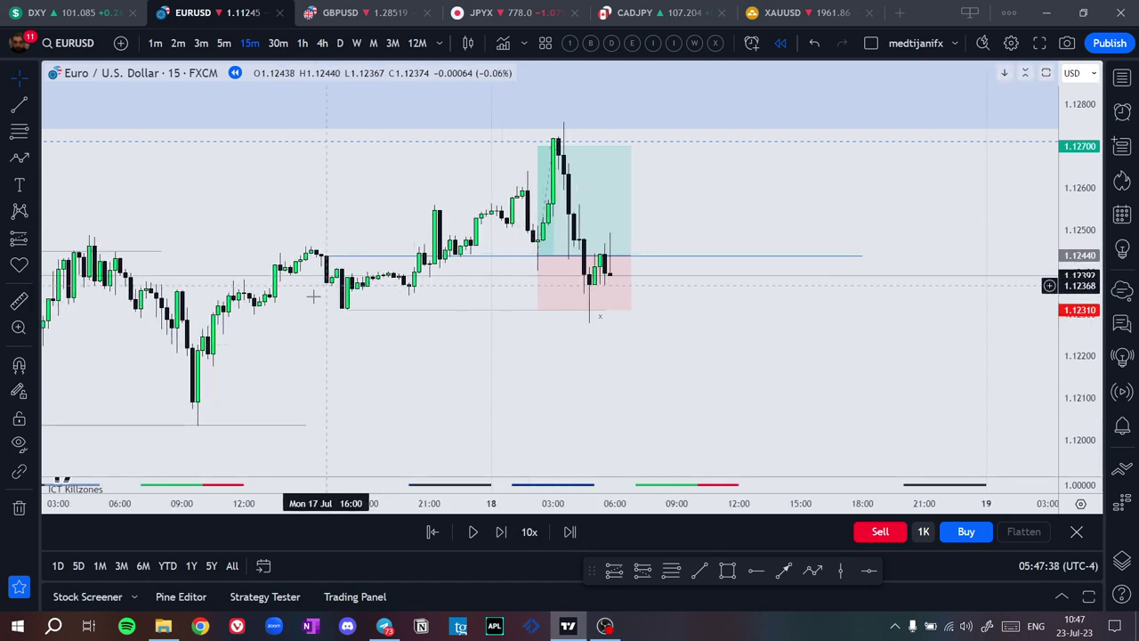
key(shift+Right)
Set the EURUSD chart back to the 1-hour timeframe and compress the price scale to include the 4h bisi lines
scroll(346, 299, down, 3)
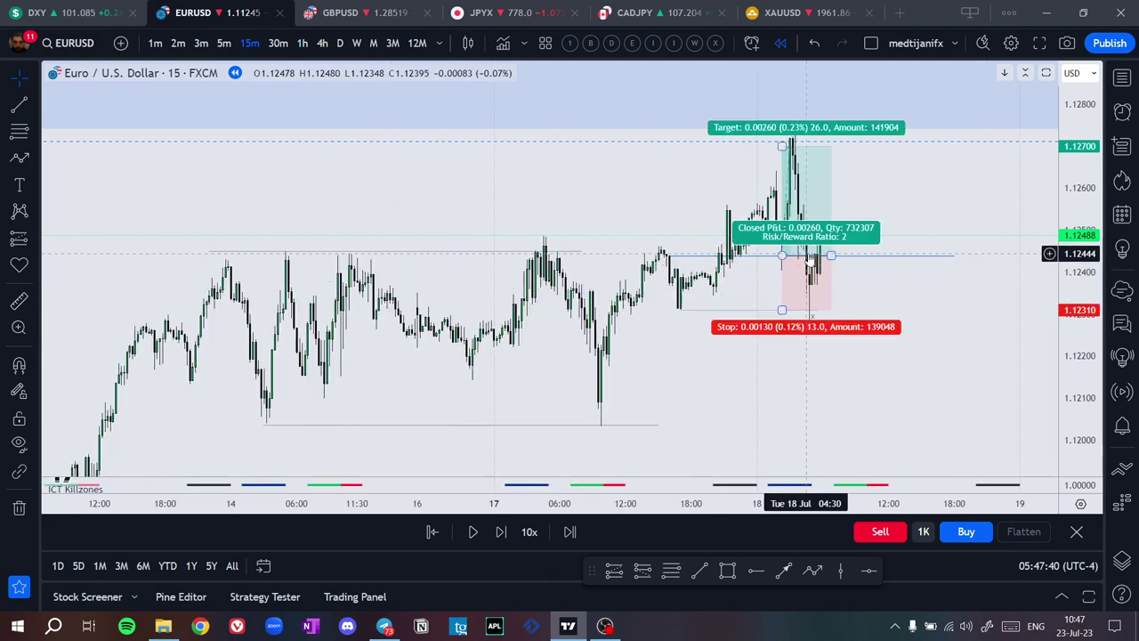
drag(961, 377, 603, 221)
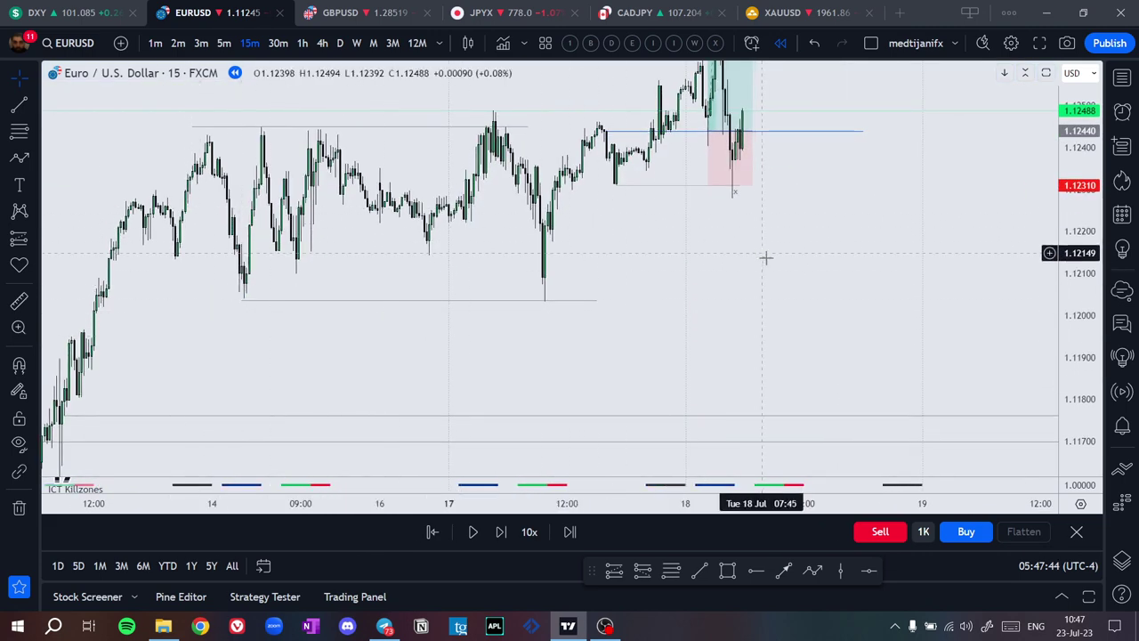
drag(766, 257, 790, 324)
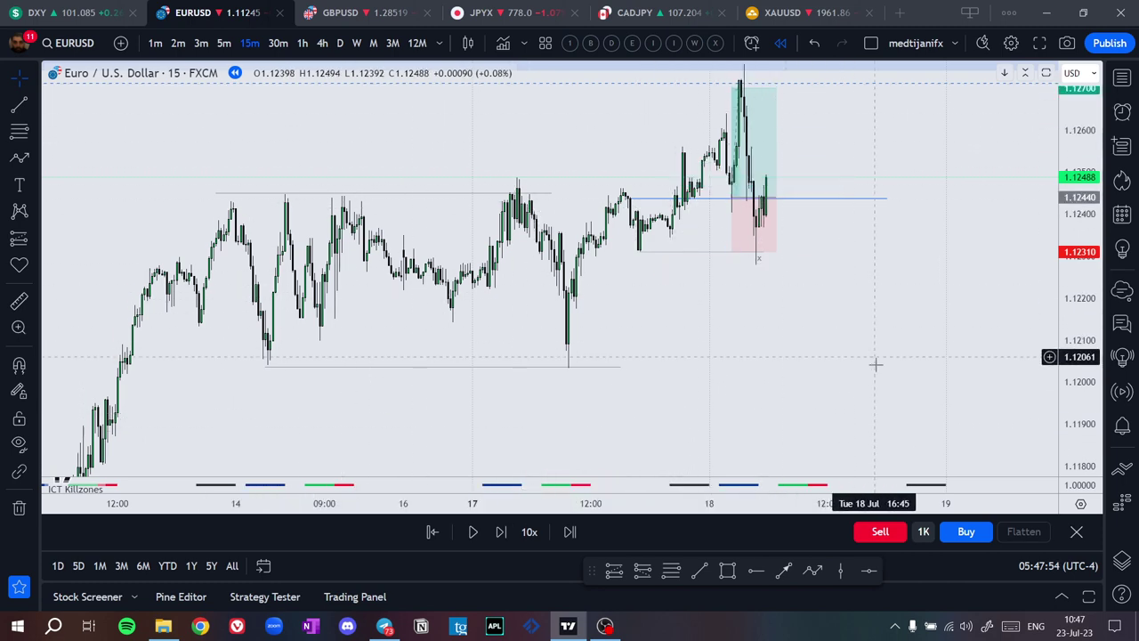
drag(875, 363, 779, 441)
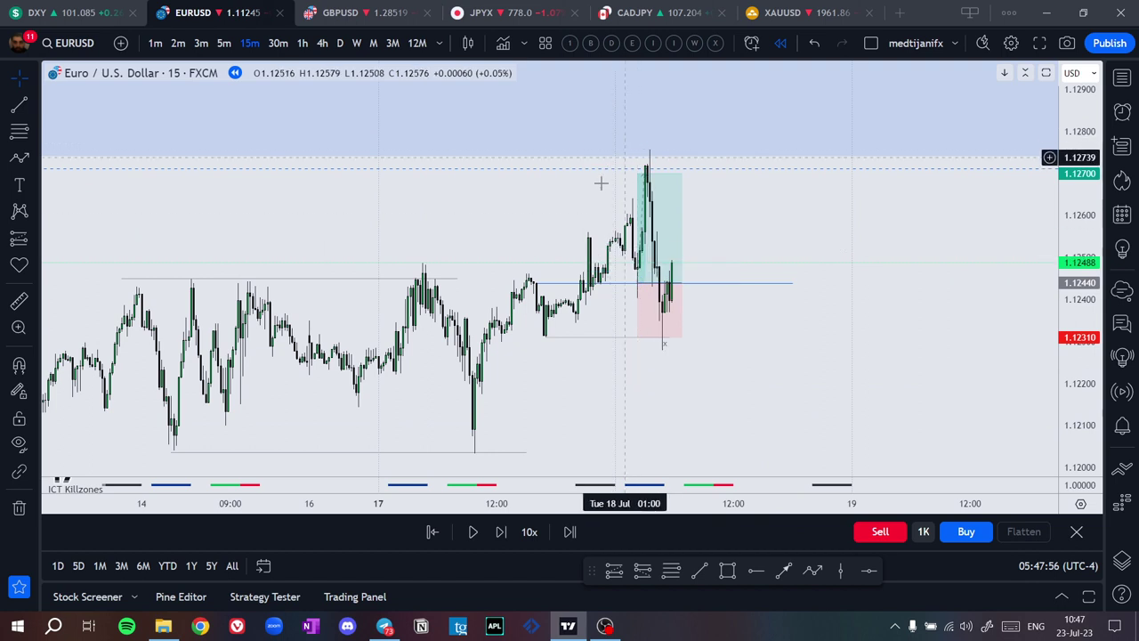
click(306, 46)
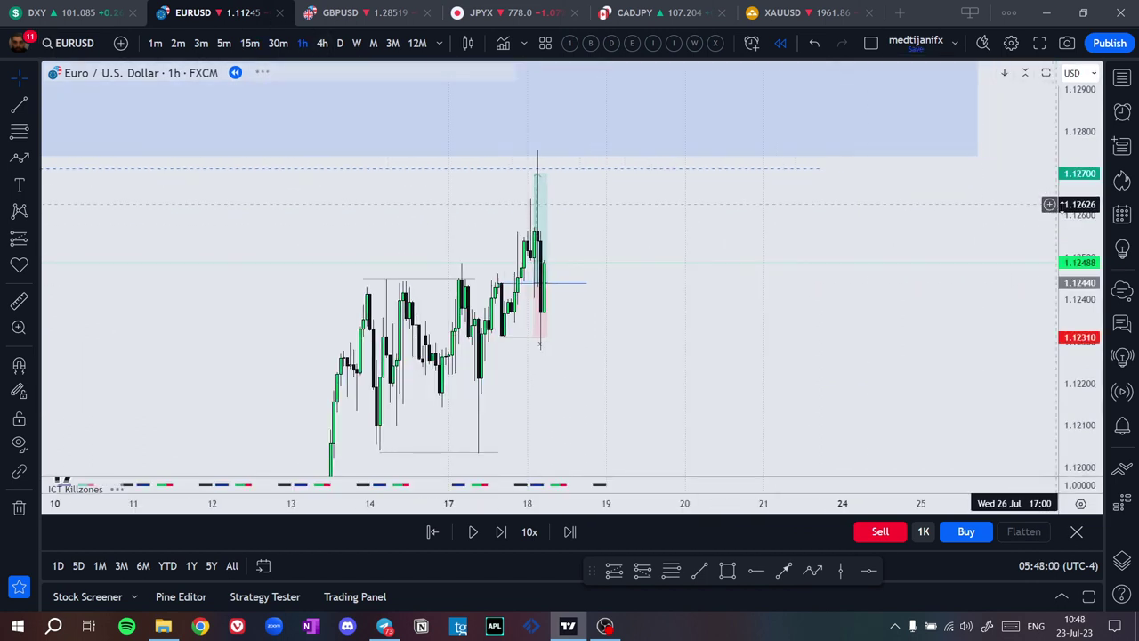
drag(1081, 205, 1082, 363)
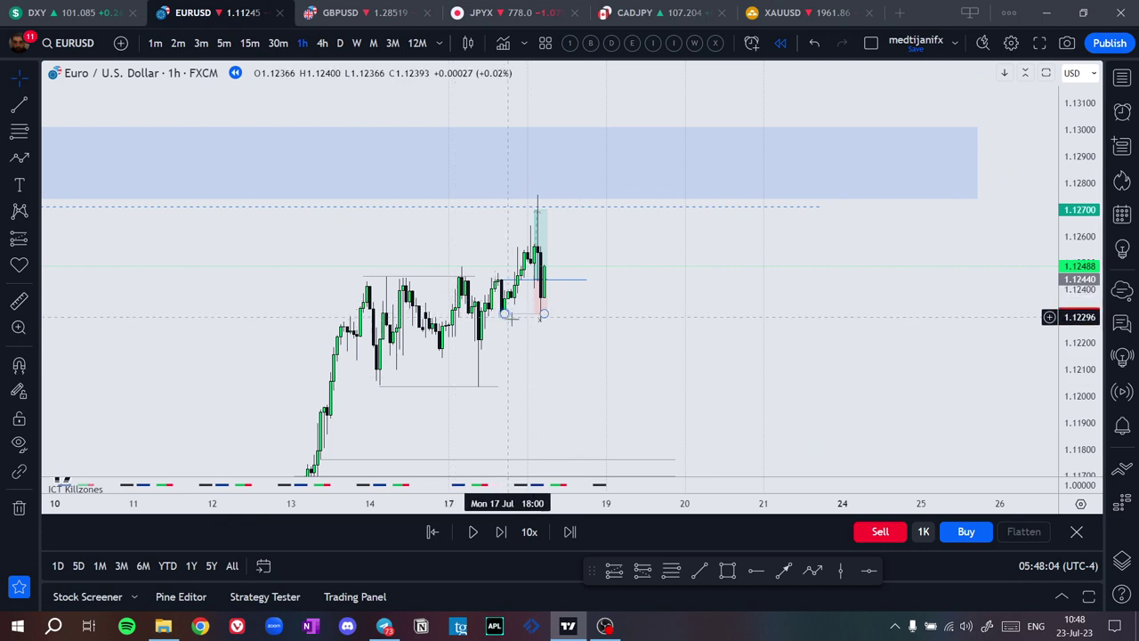
drag(543, 363, 617, 379)
scroll(618, 381, up, 3)
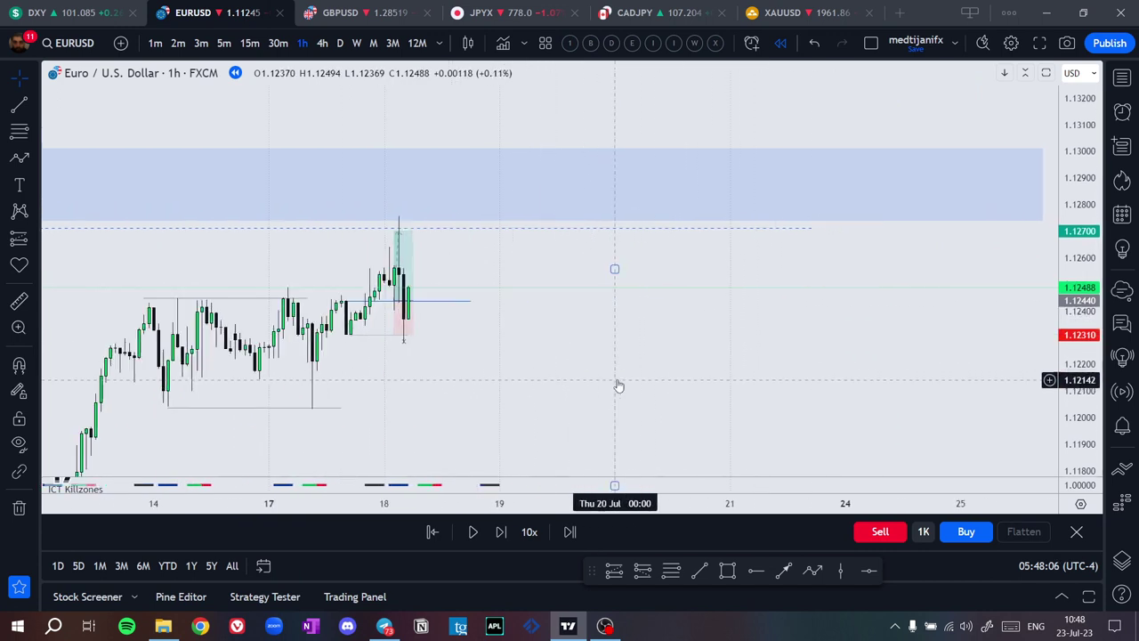
drag(481, 404, 710, 350)
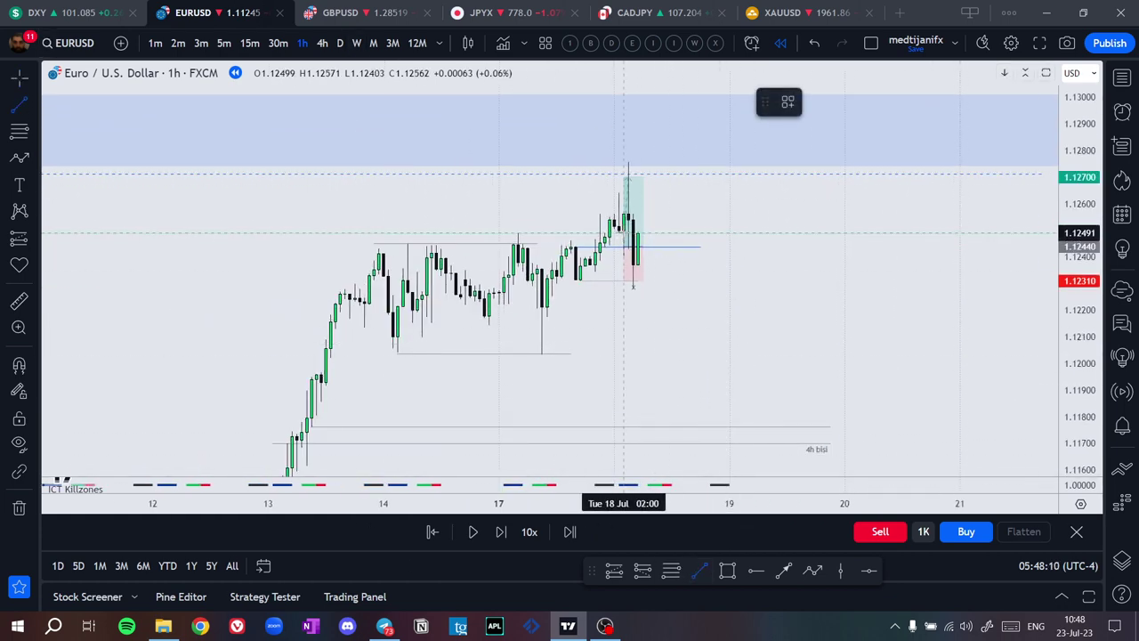
Draw a horizontal trend line at 1.12499 from the 02:00 candle to 09:00 on 18 July
key(super)
key(super)
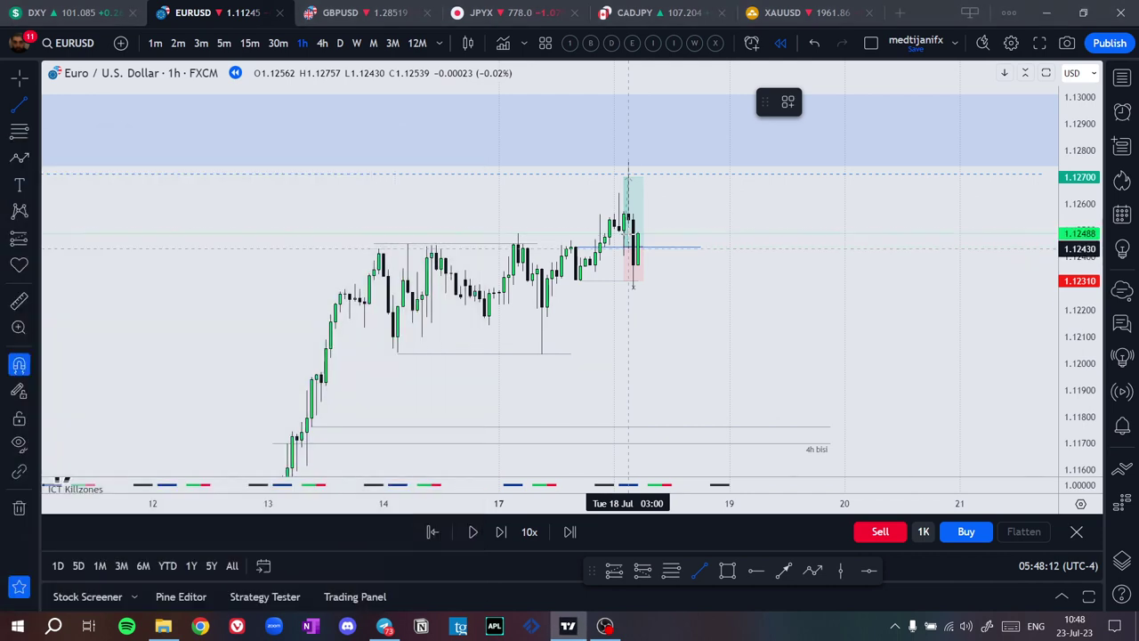
ctrl+click(623, 231)
key(v)
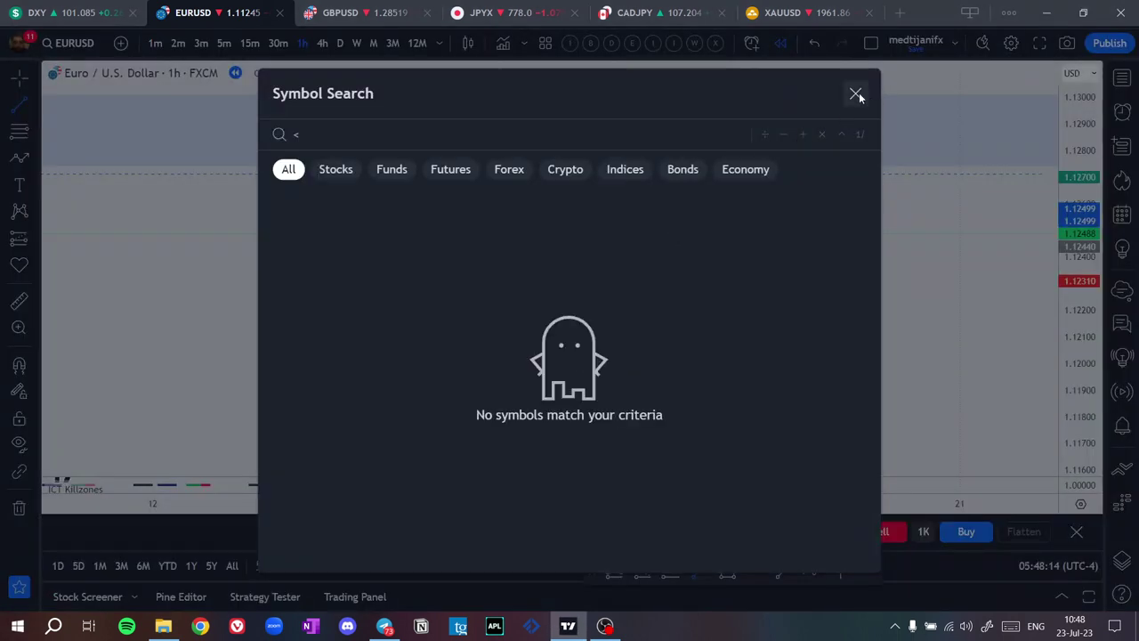
click(856, 93)
key(ctrl)
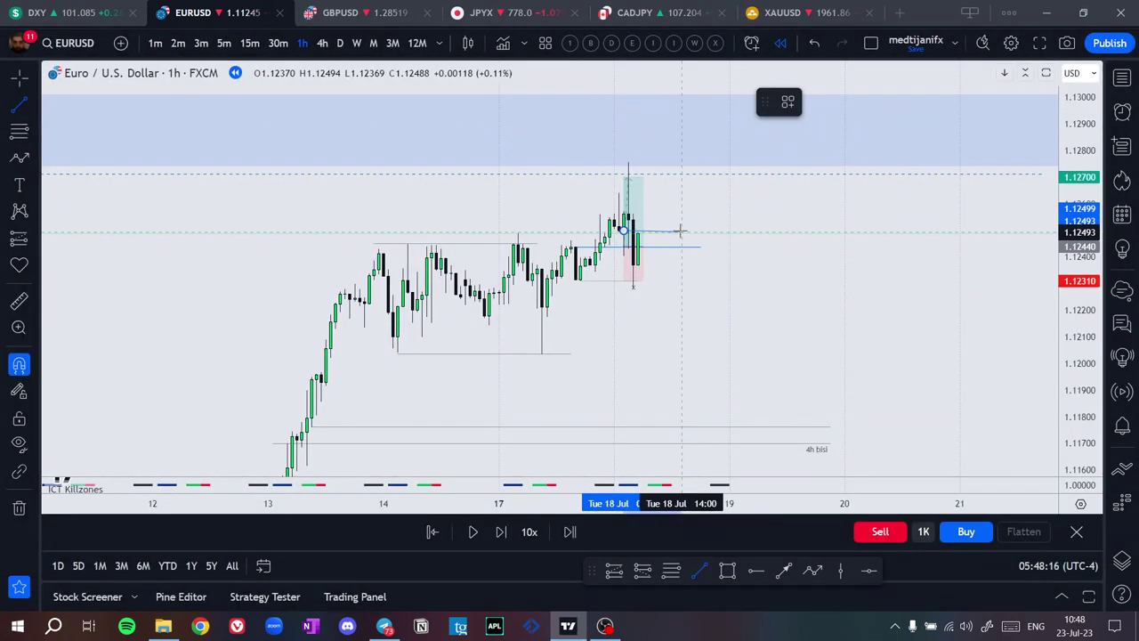
click(676, 232)
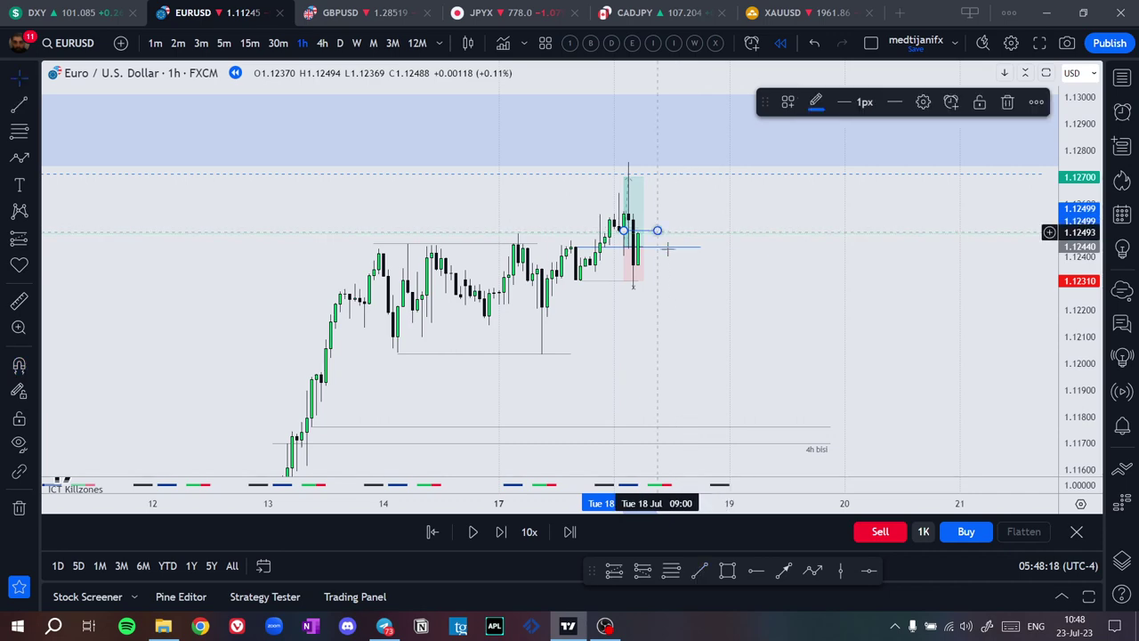
On the 15-minute chart, mark a rectangle zone between 1.12591 and 1.12545 from 03:30 to 16:15 on 18 July, and remove the long position drawing
click(252, 43)
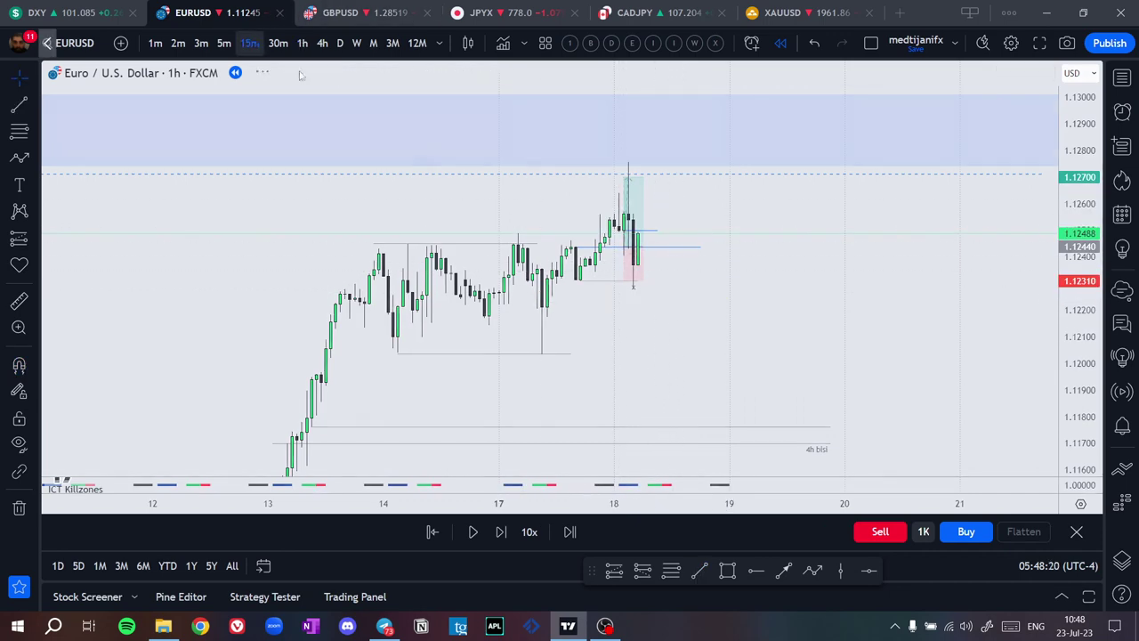
drag(1079, 383, 1078, 207)
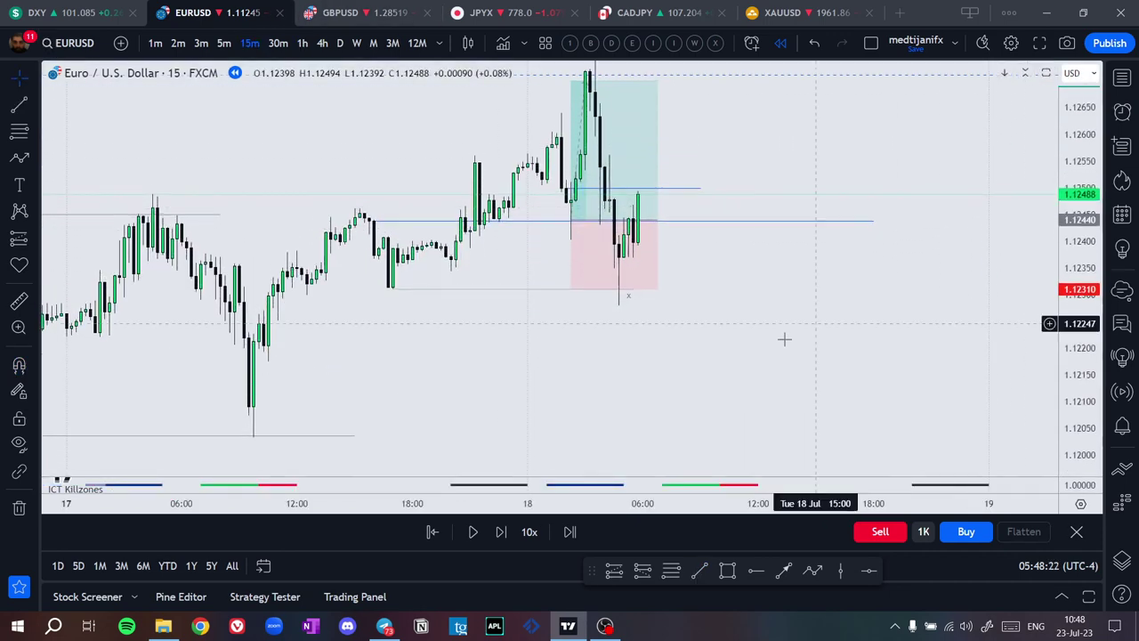
drag(786, 338, 780, 409)
click(727, 571)
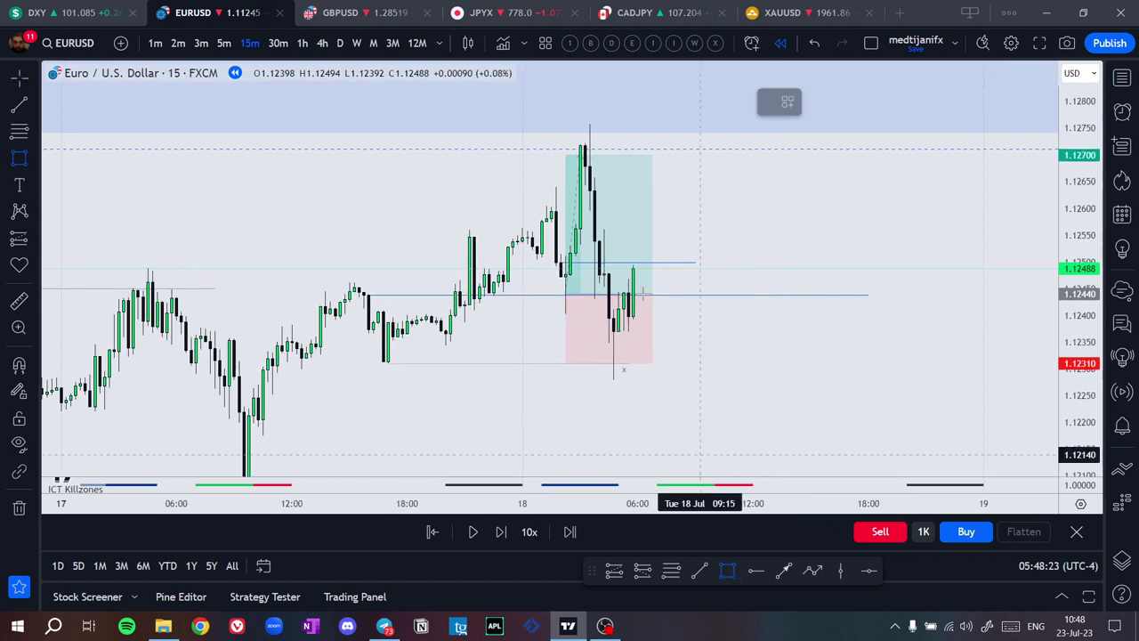
click(589, 213)
click(599, 238)
drag(599, 226, 835, 226)
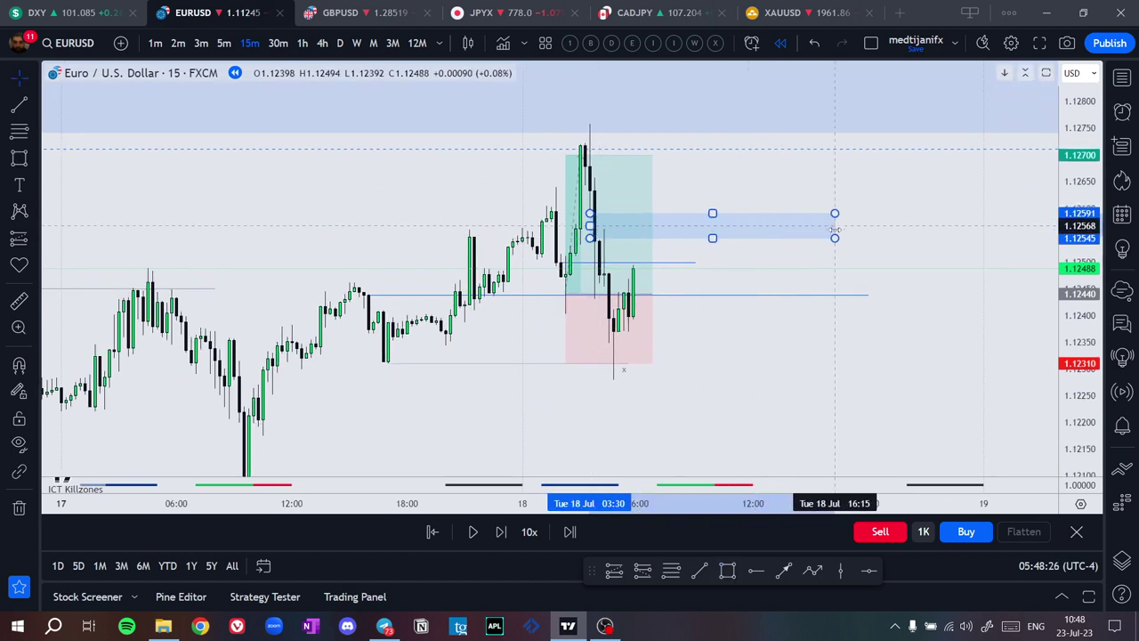
click(705, 357)
scroll(738, 328, down, 4)
drag(793, 323, 727, 266)
drag(756, 438, 736, 475)
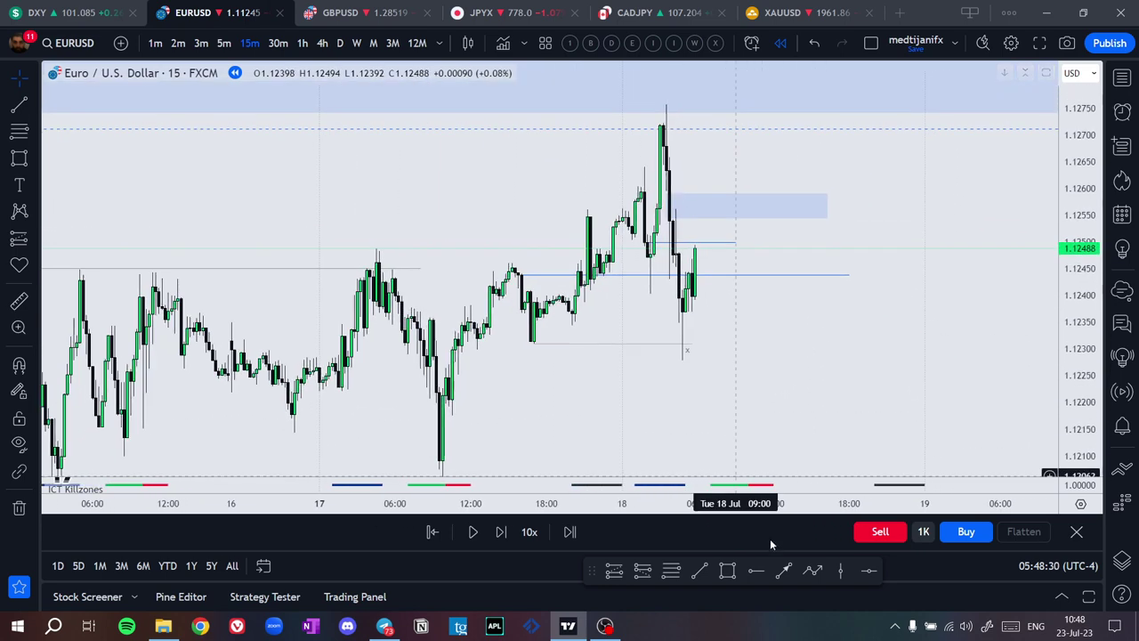
Sketch a projected price path from about 1.1240 up to 1.12572 inside the marked zone and down to about 1.1212
click(814, 572)
click(695, 297)
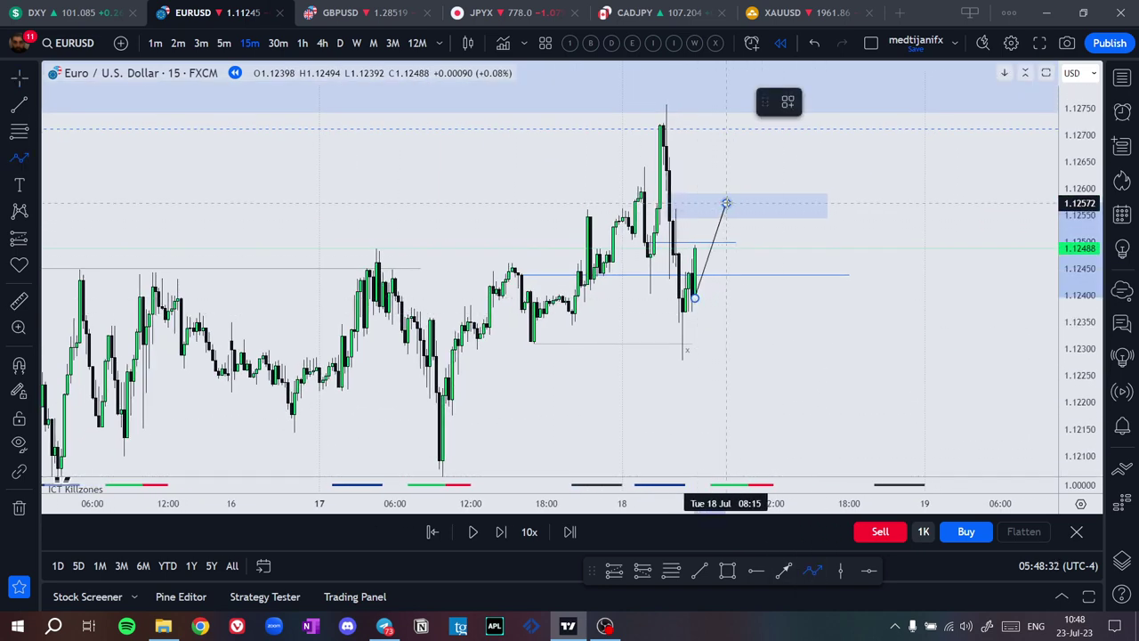
click(726, 204)
double_click(768, 444)
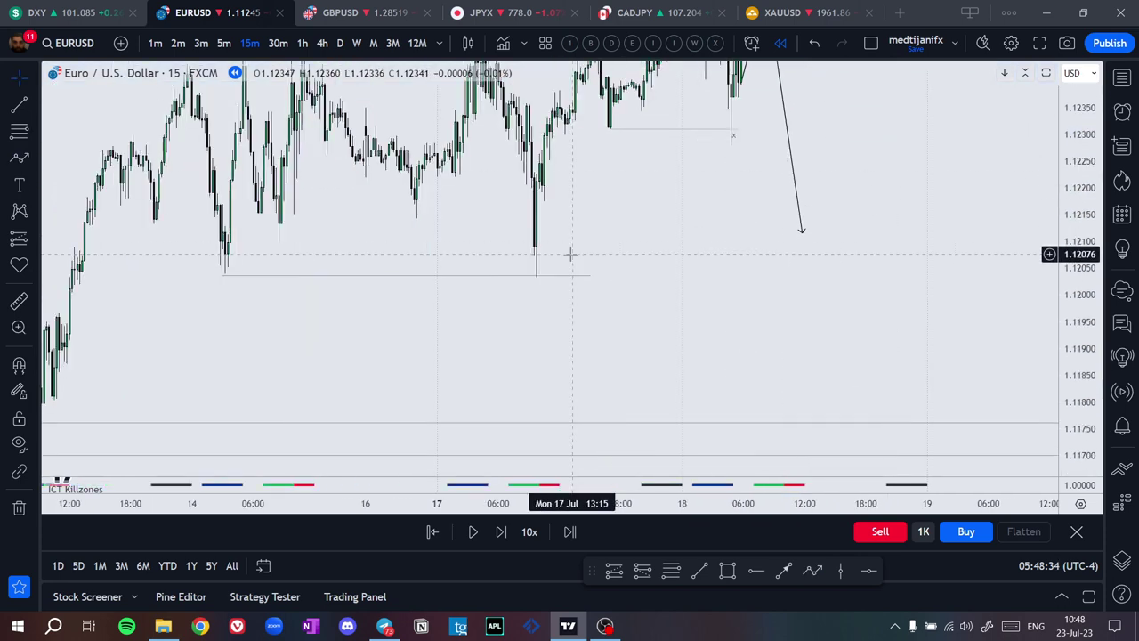
Advance the replay bar by bar to the 09:00 candle on 18 July
scroll(570, 255, down, 2)
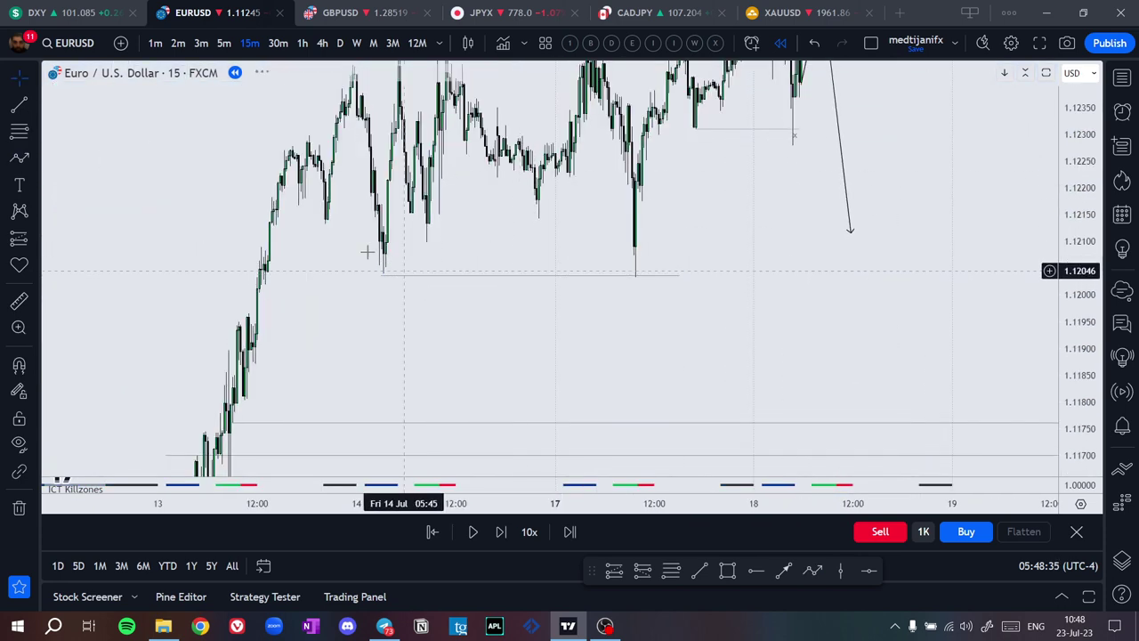
click(861, 280)
scroll(907, 394, up, 4)
scroll(839, 383, up, 3)
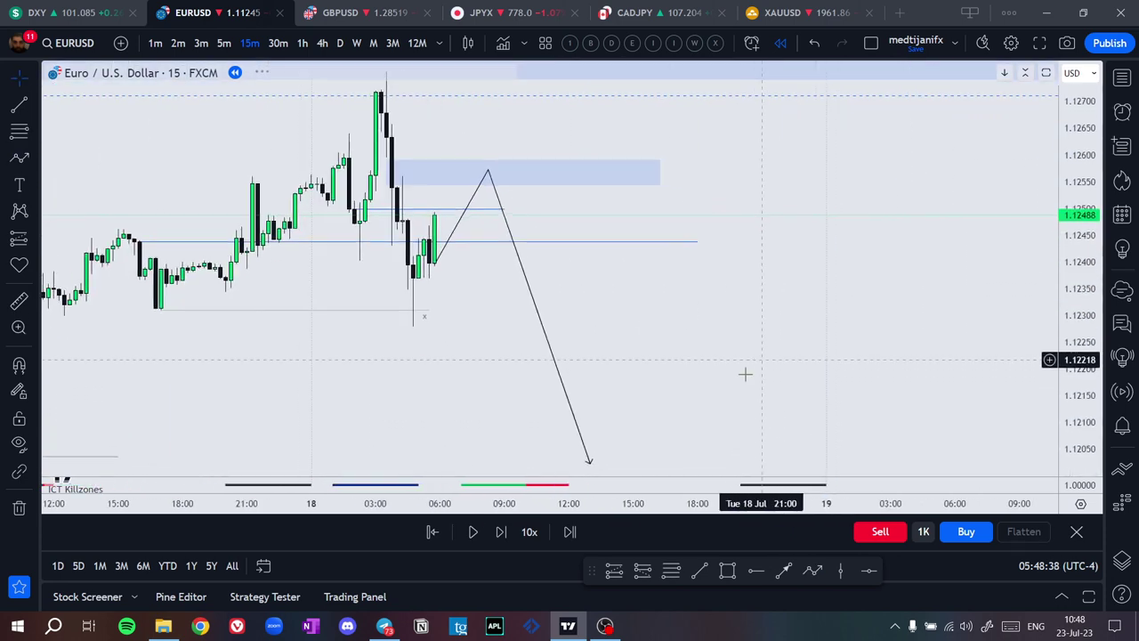
click(511, 533)
click(512, 533)
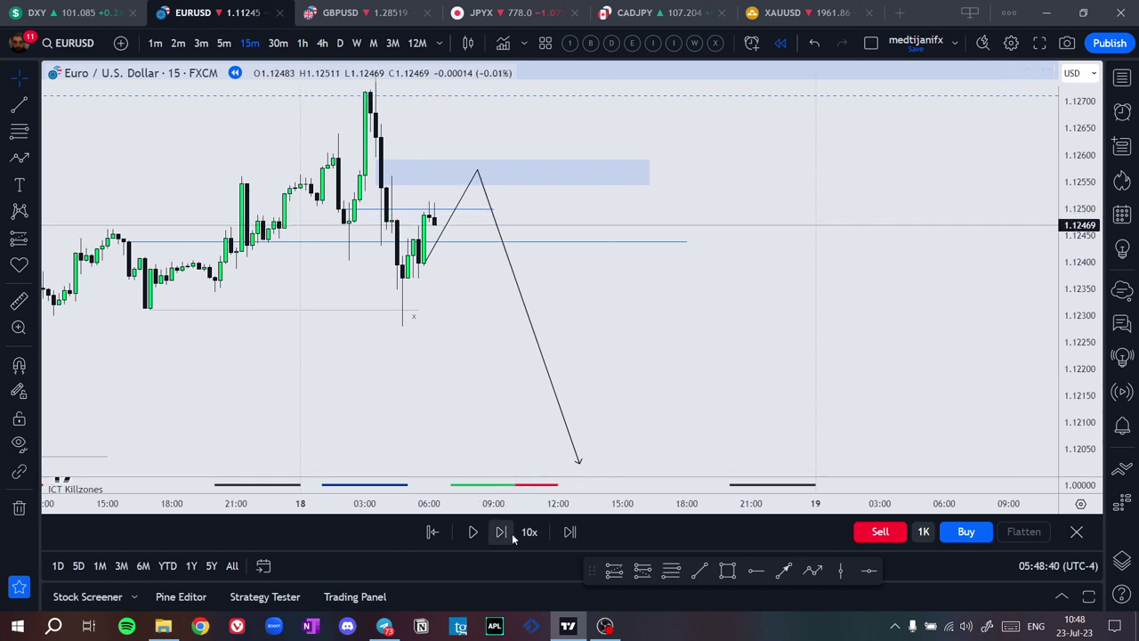
click(512, 533)
click(512, 533)
click(512, 533)
click(512, 533)
click(512, 533)
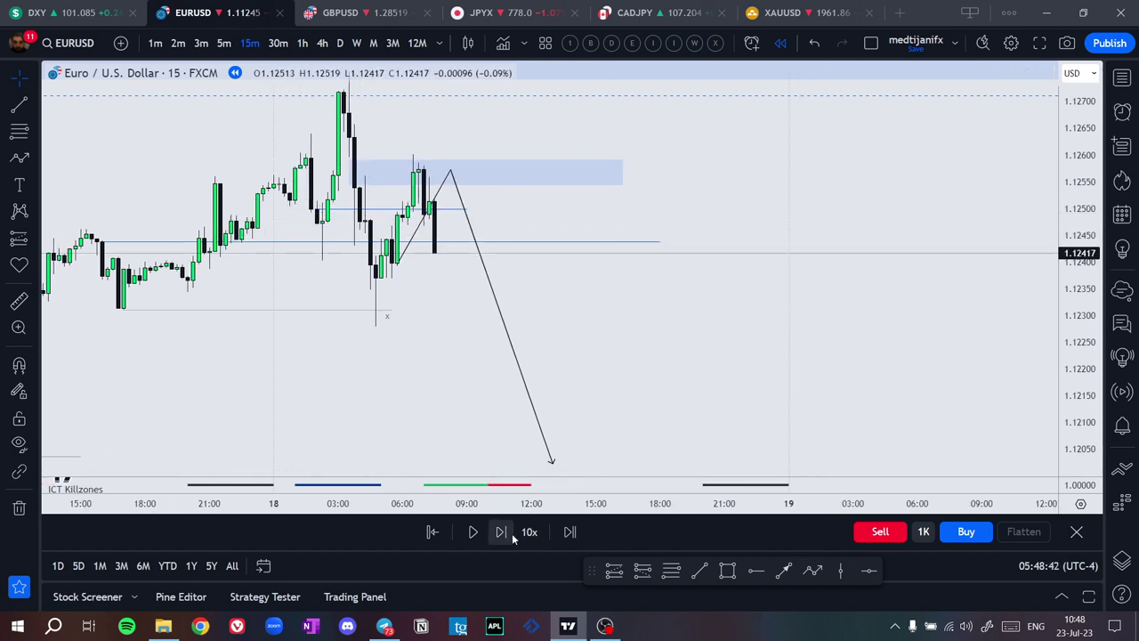
click(511, 533)
click(512, 533)
click(512, 533)
click(512, 533)
click(511, 533)
click(512, 533)
drag(570, 375, 651, 372)
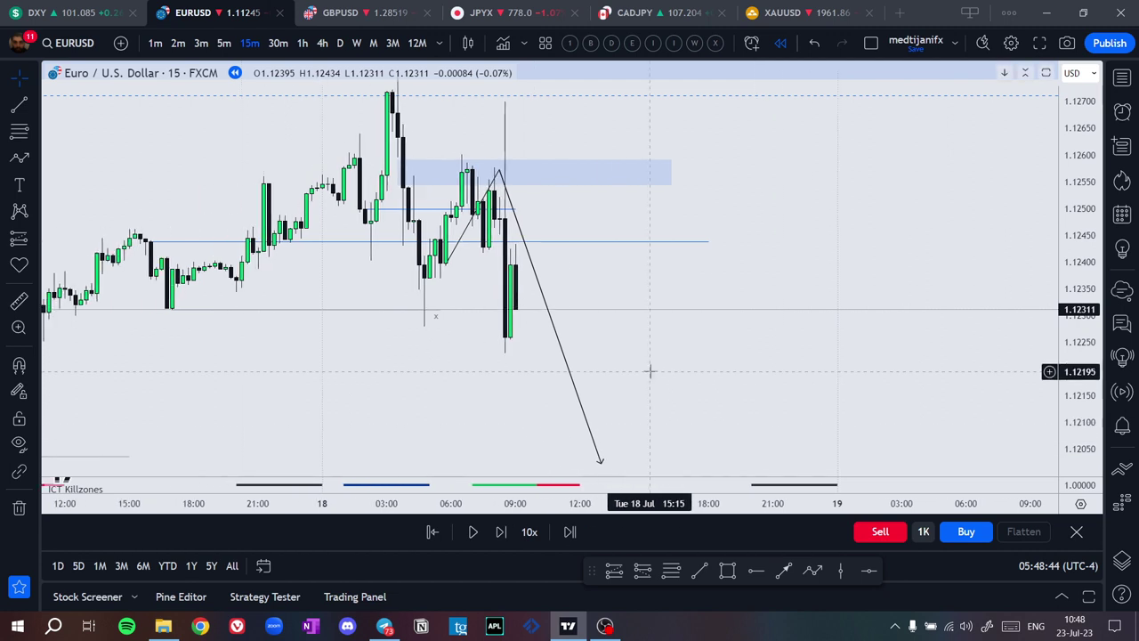
Remove the projected price path from the chart
drag(547, 327, 617, 393)
key(Escape)
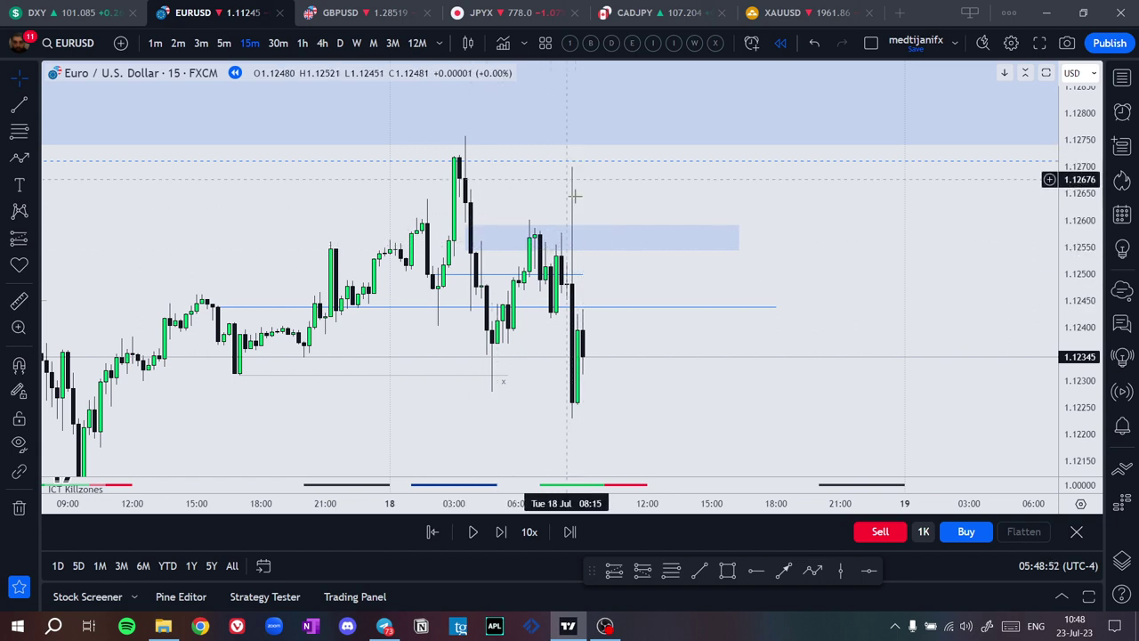
drag(675, 411, 809, 212)
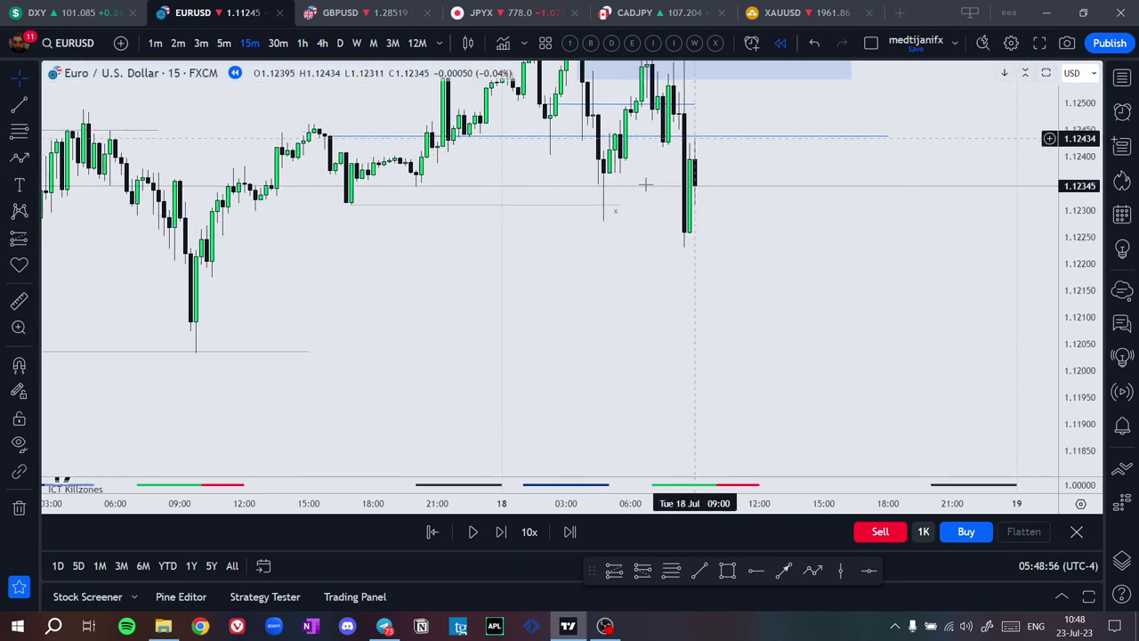
drag(813, 268, 826, 361)
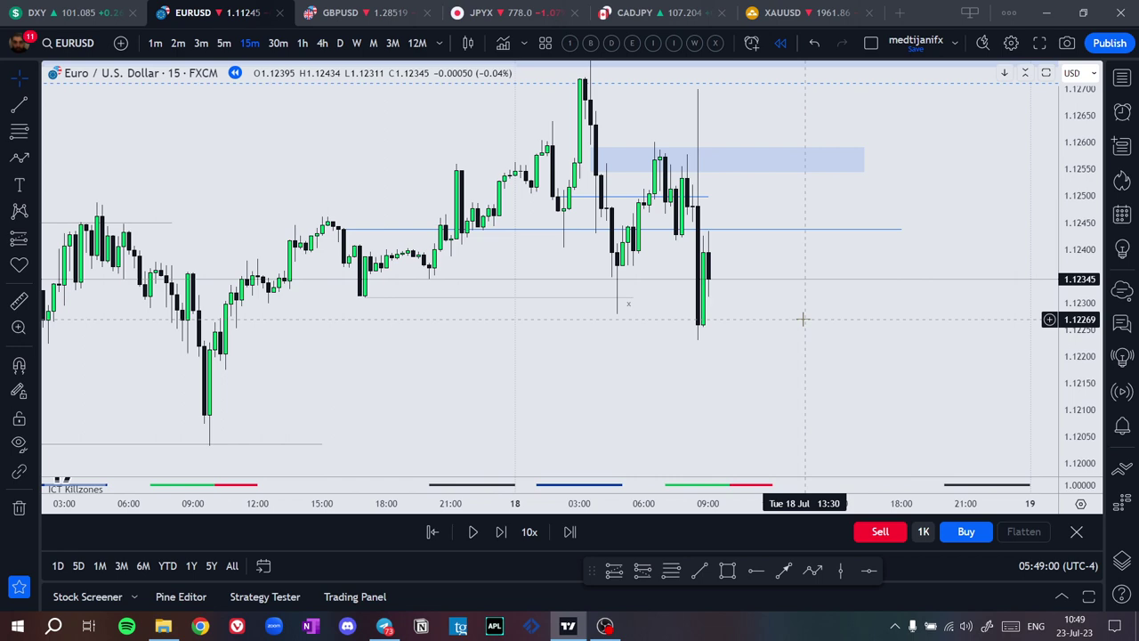
Try a Fibonacci retracement from the 17 July low at 1.12032 up to about 1.1275 near the 18 July high
click(672, 577)
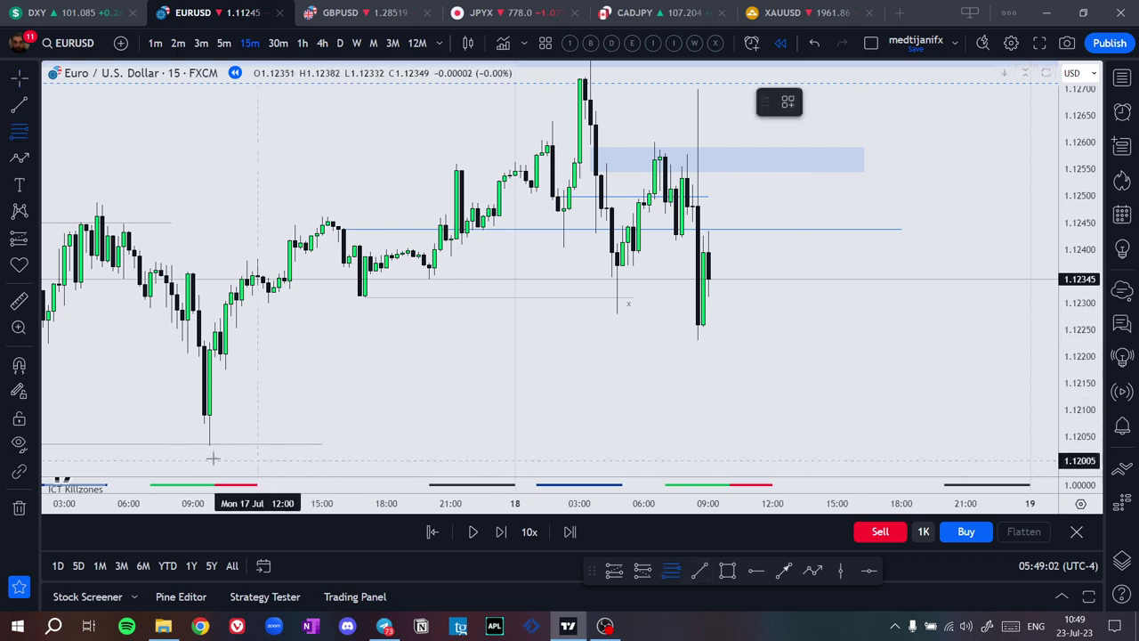
click(209, 446)
click(885, 108)
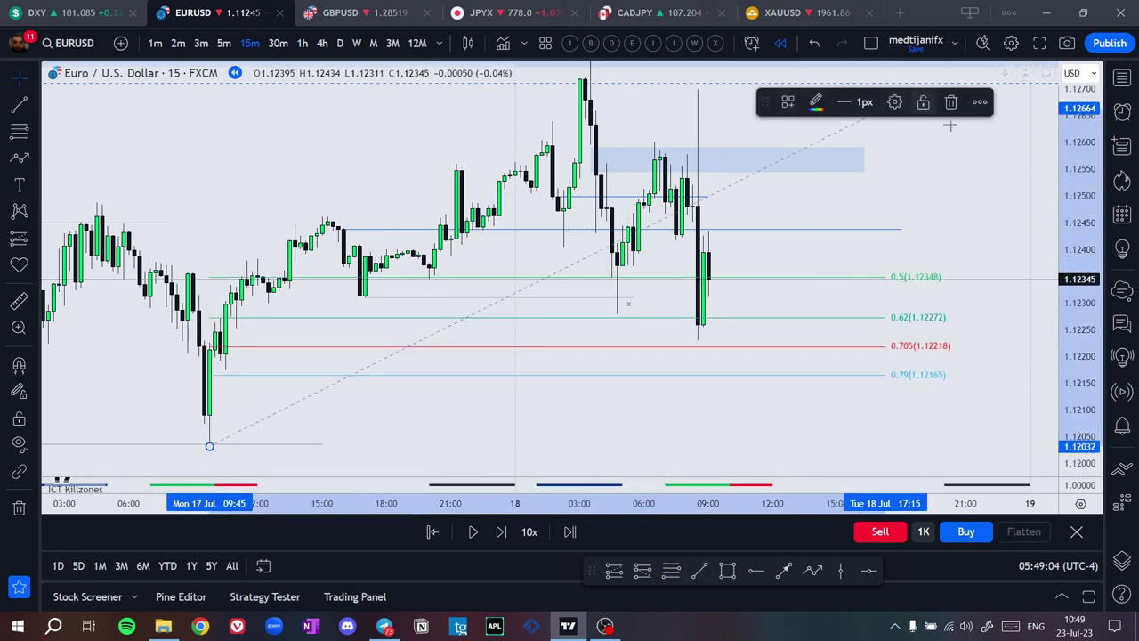
drag(971, 185, 957, 297)
drag(872, 219, 893, 177)
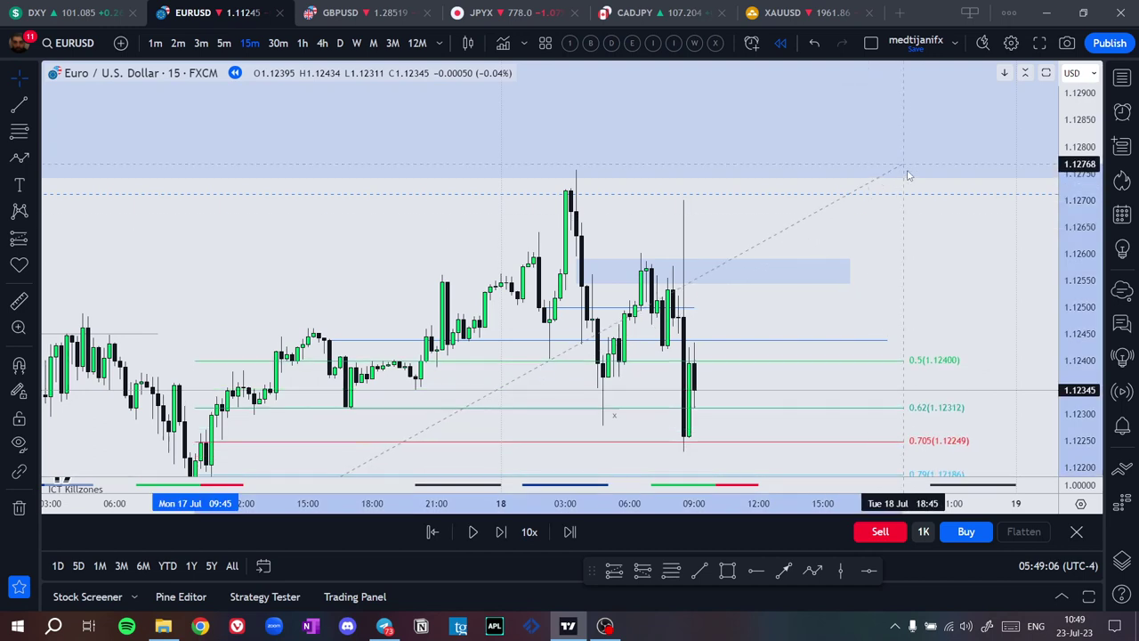
click(908, 173)
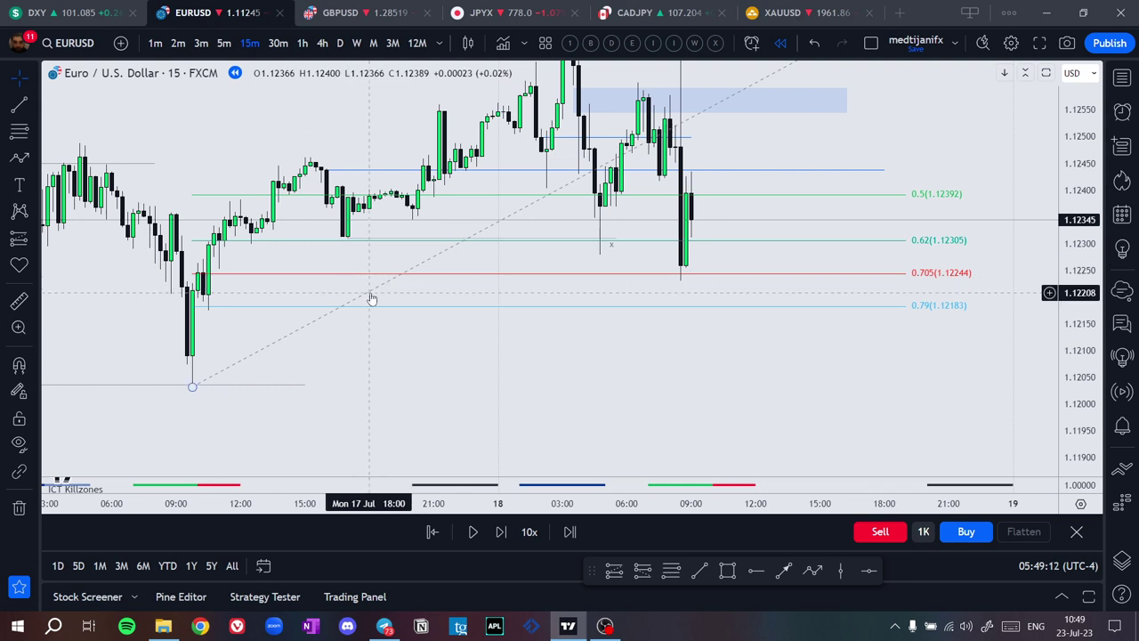
key(ctrl+z)
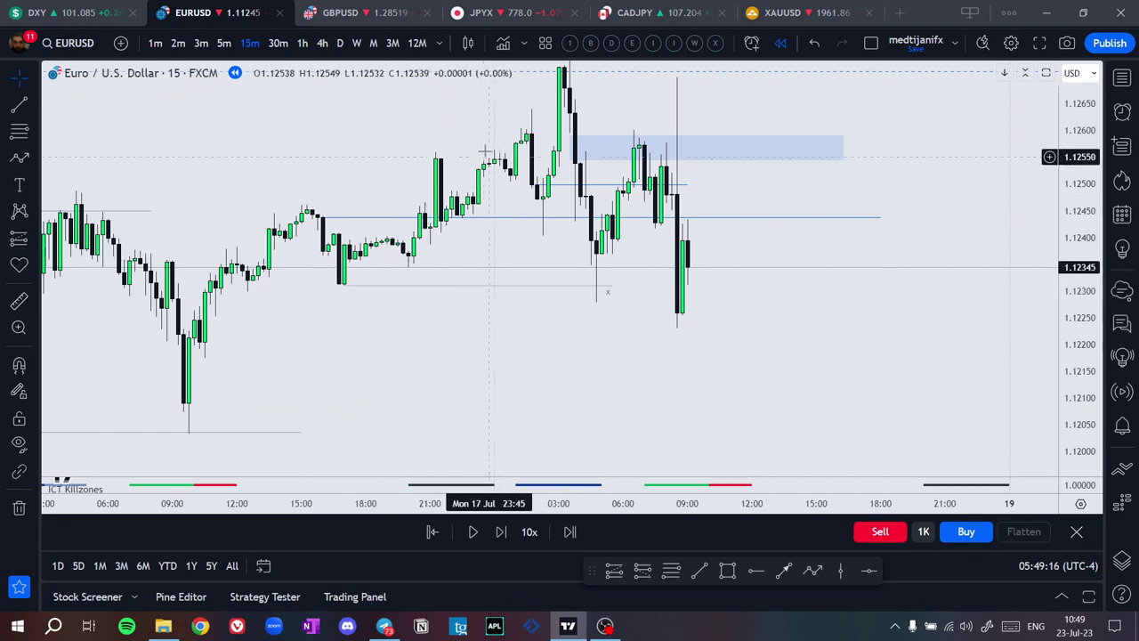
Examine the 17 and 18 July price action between the equal lows and the upper blue zone on the 15-minute chart
scroll(800, 292, down, 3)
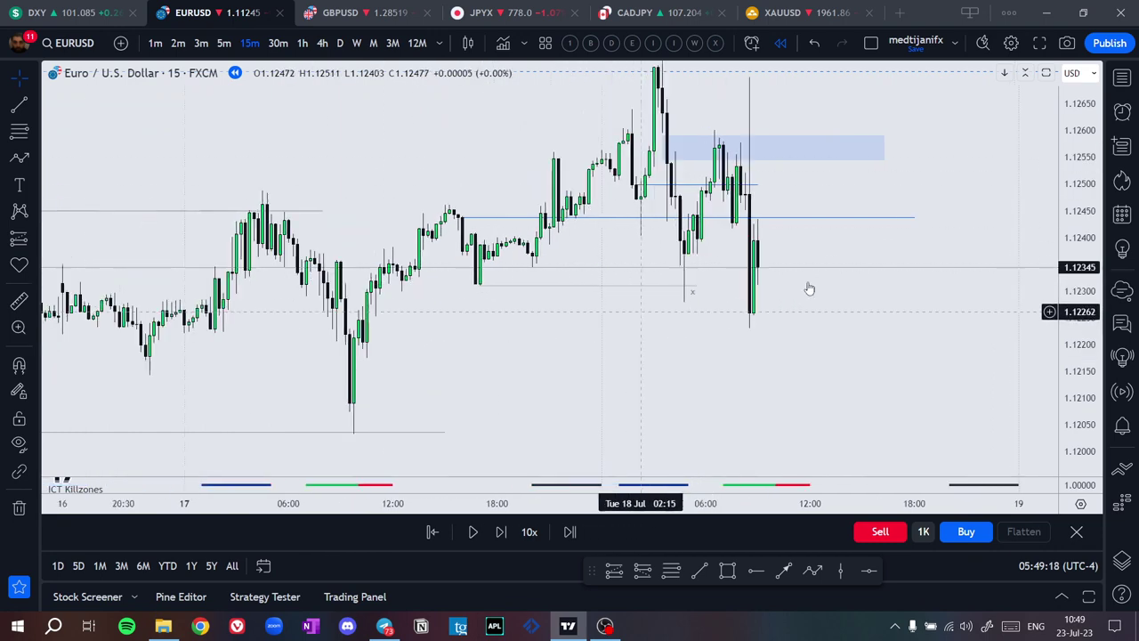
drag(1060, 126, 1065, 292)
scroll(946, 289, up, 3)
scroll(854, 307, down, 2)
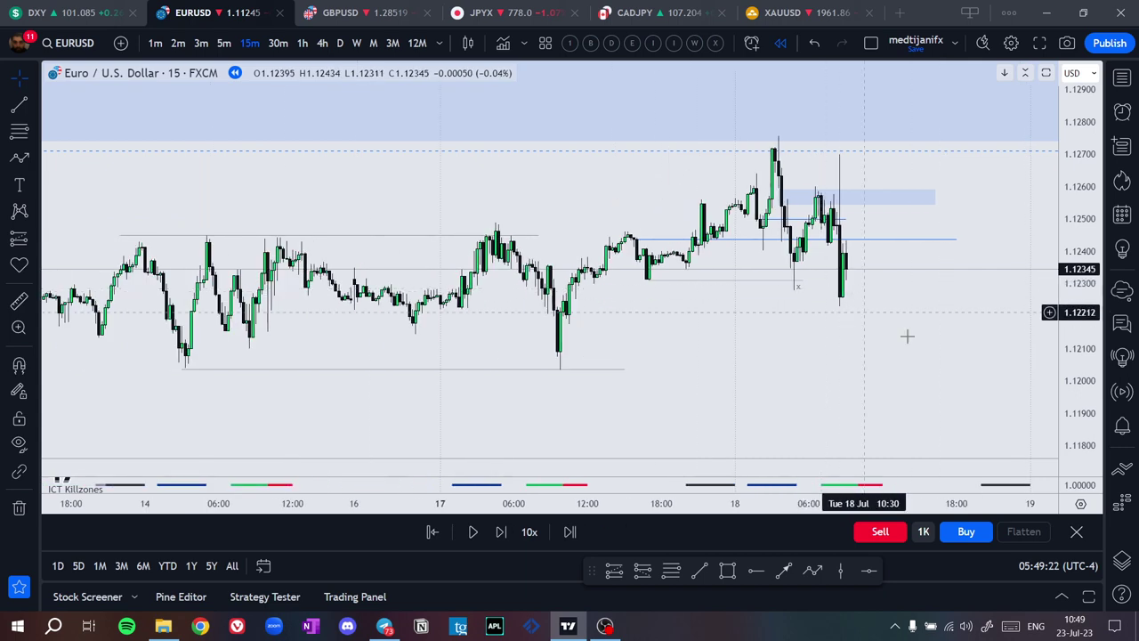
scroll(801, 311, up, 3)
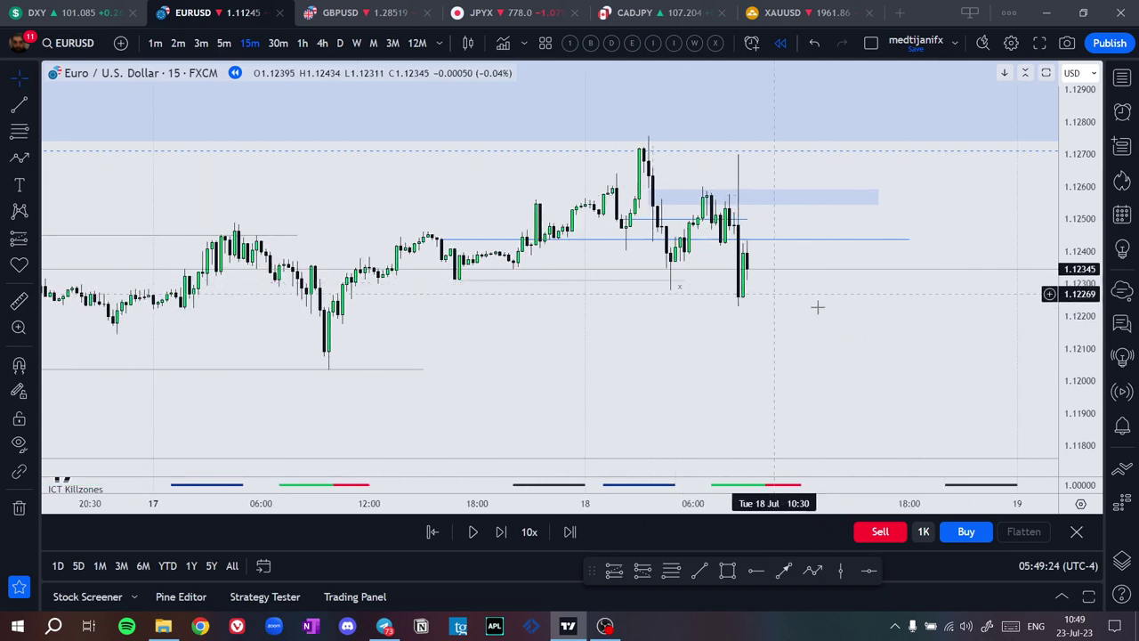
drag(1080, 400, 1080, 315)
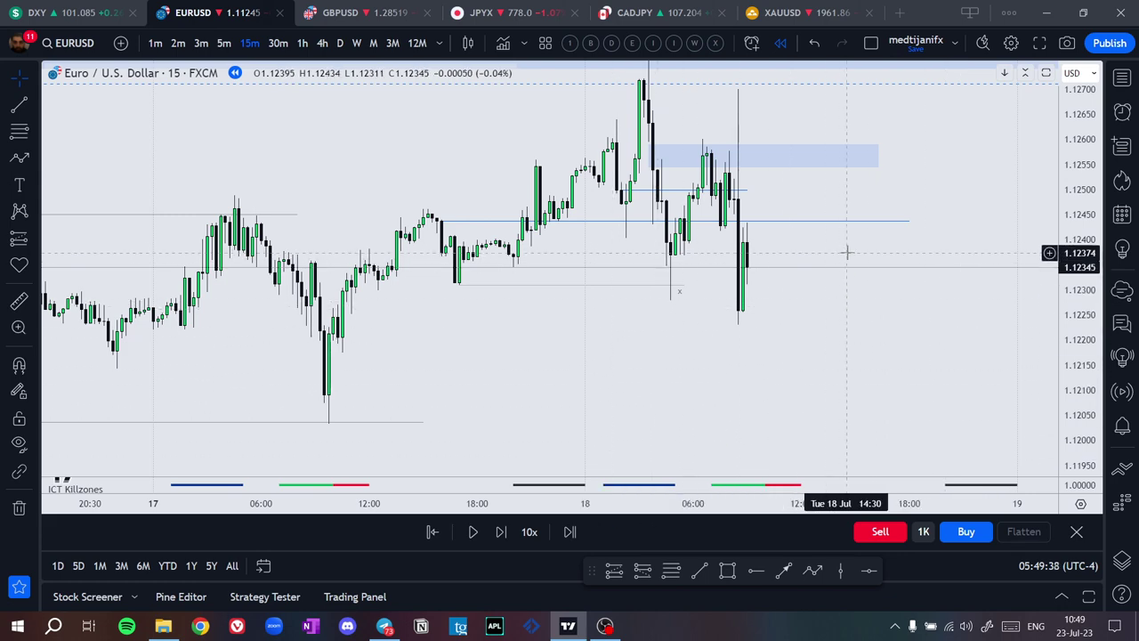
scroll(881, 294, down, 2)
scroll(834, 409, up, 3)
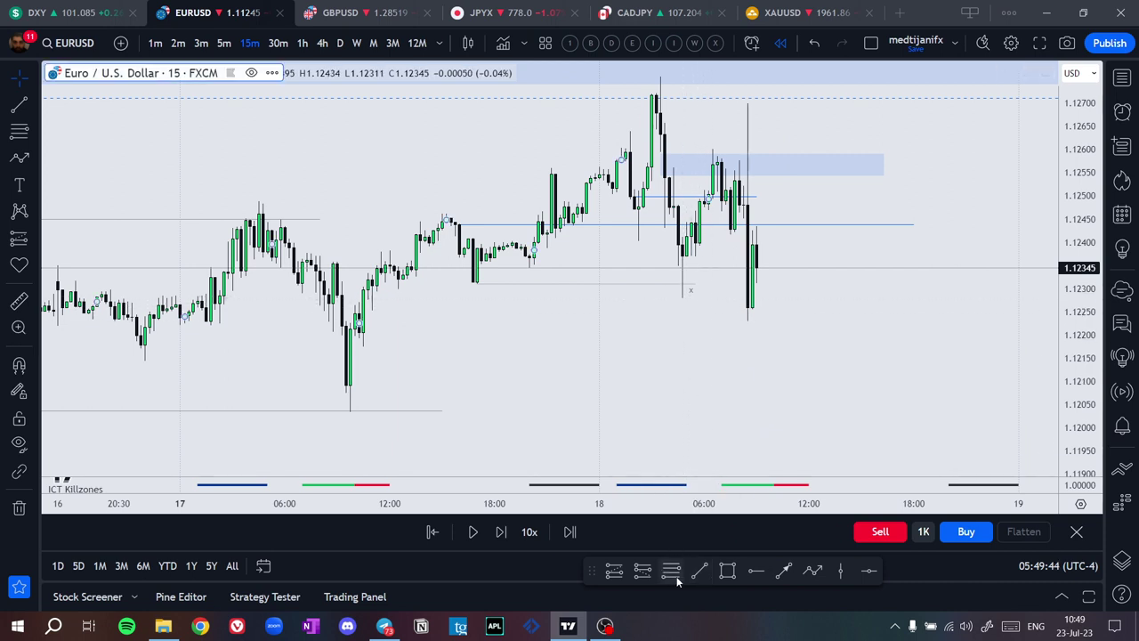
Draw a horizontal trend line at 1.12279 from the 04:45 low to about 08:00 on 18 July
click(700, 571)
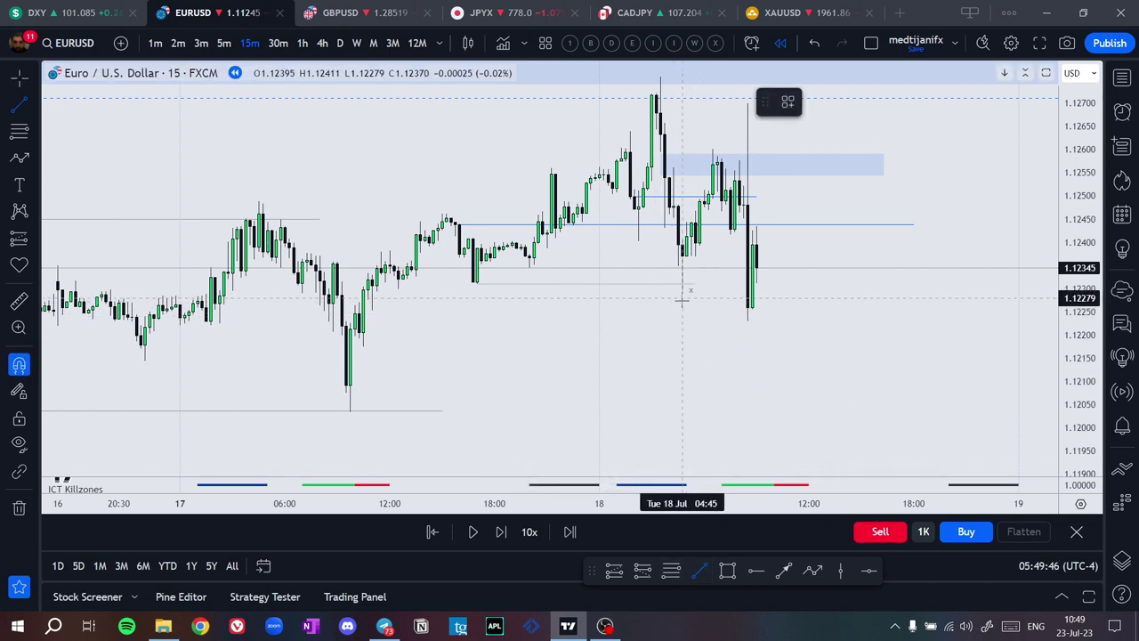
click(681, 297)
click(740, 298)
click(573, 300)
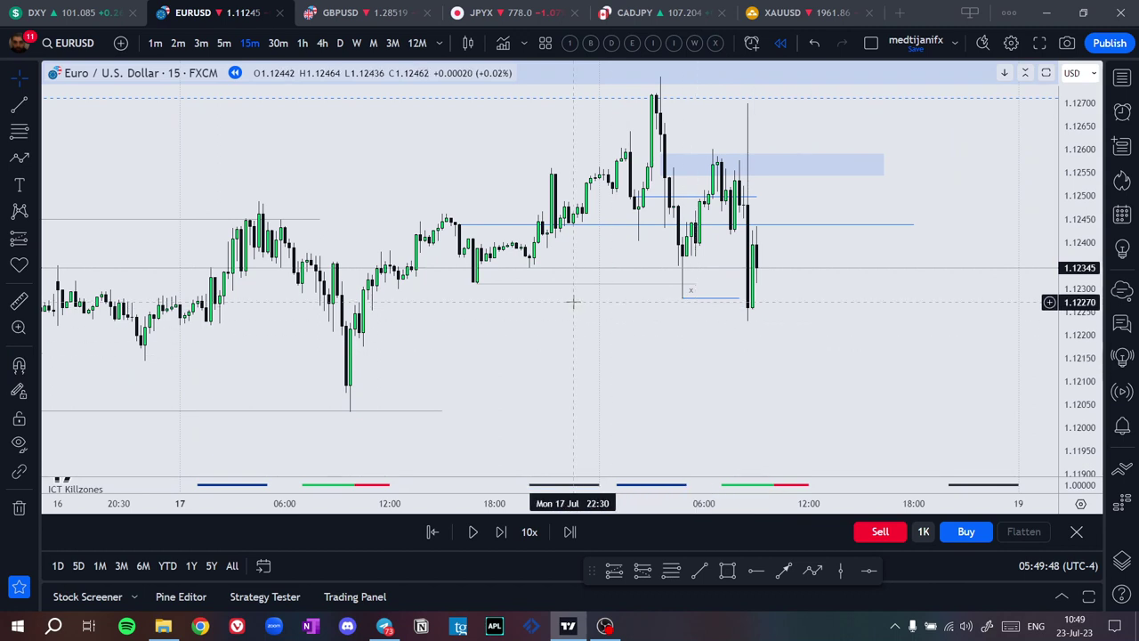
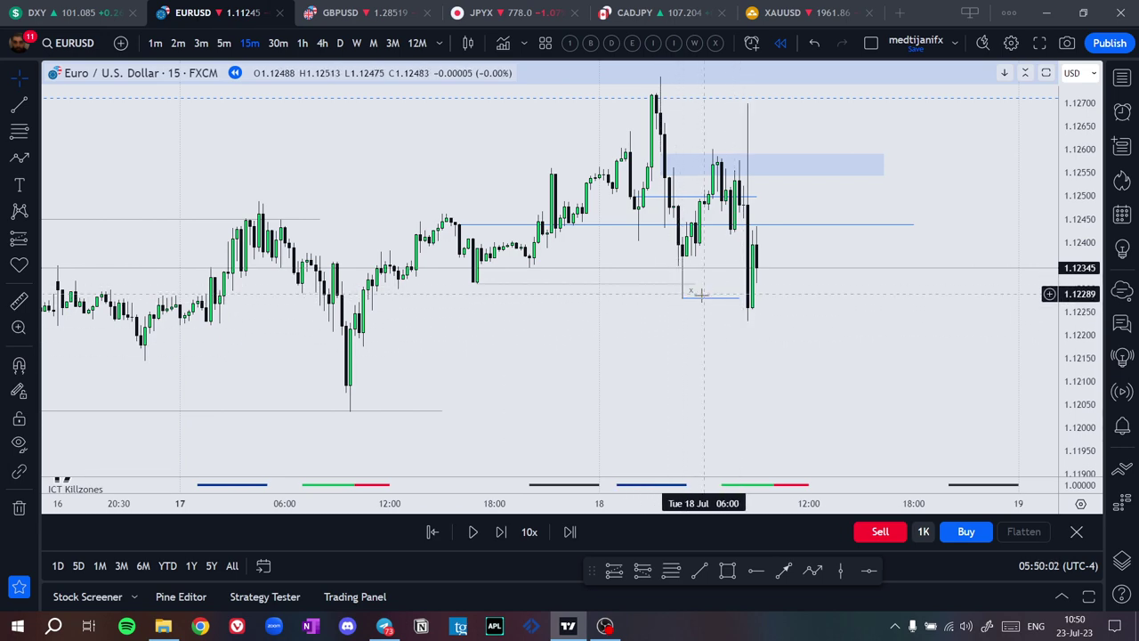
scroll(714, 376, down, 4)
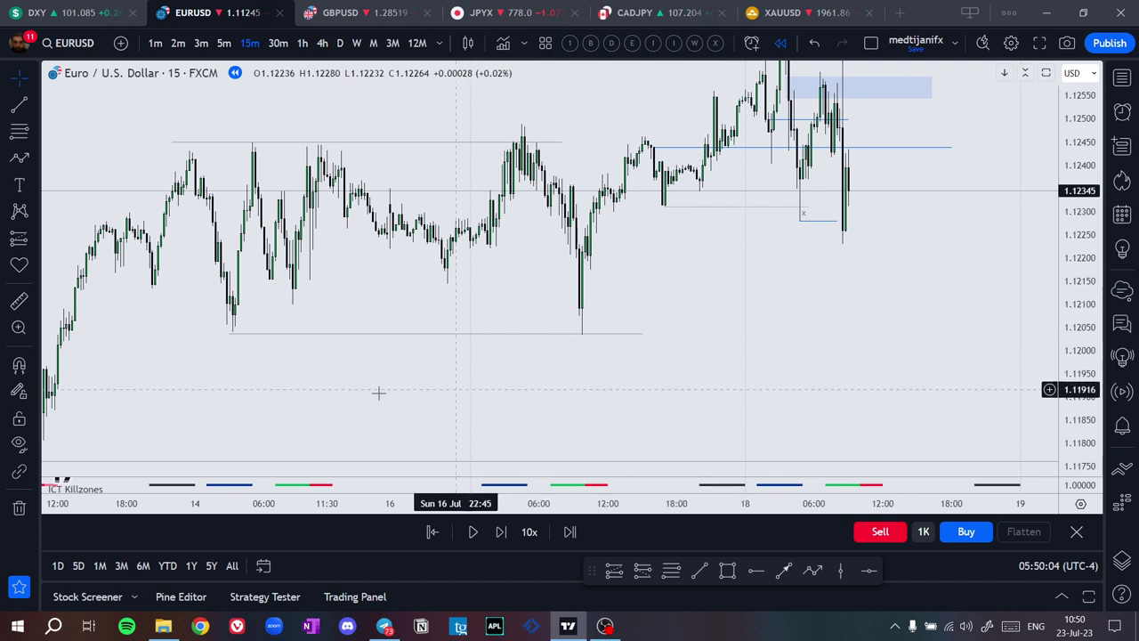
drag(869, 347, 849, 453)
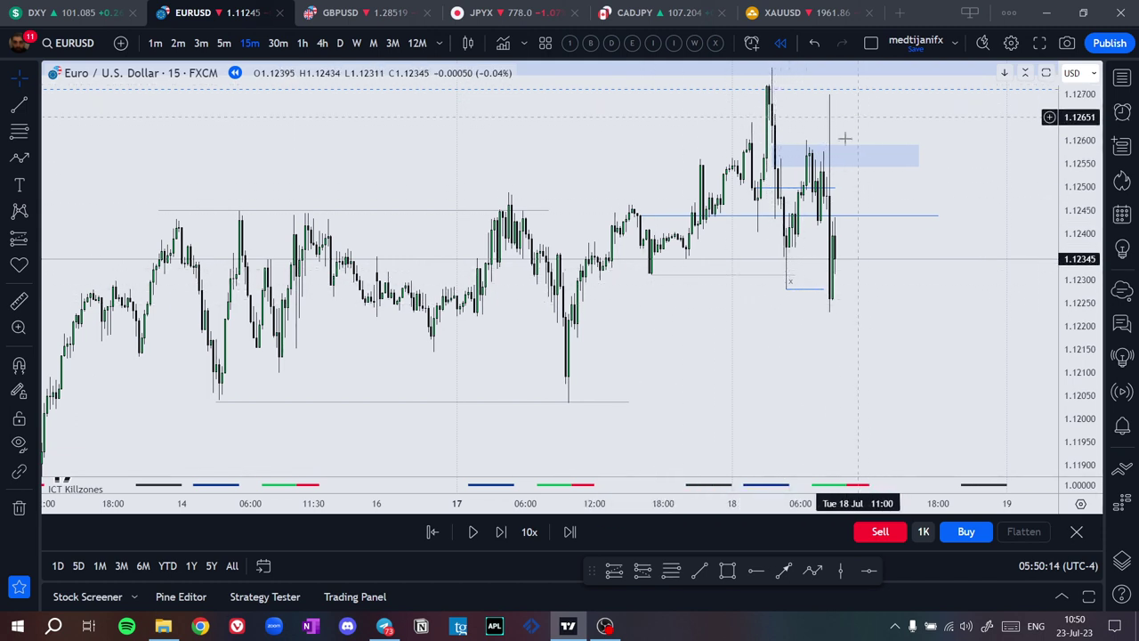
drag(801, 135, 741, 141)
scroll(810, 163, up, 2)
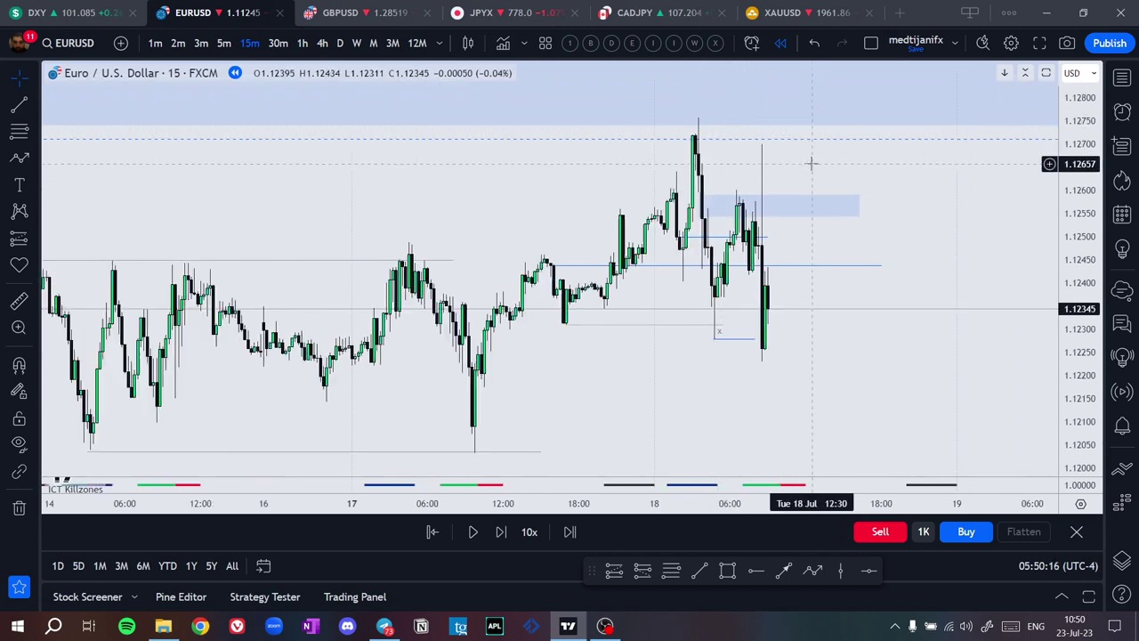
Draw a thin rectangle zone from about 1.1243 to 1.1245, starting near 08:15 on 18 July and extending to about 14:45
scroll(649, 282, down, 5)
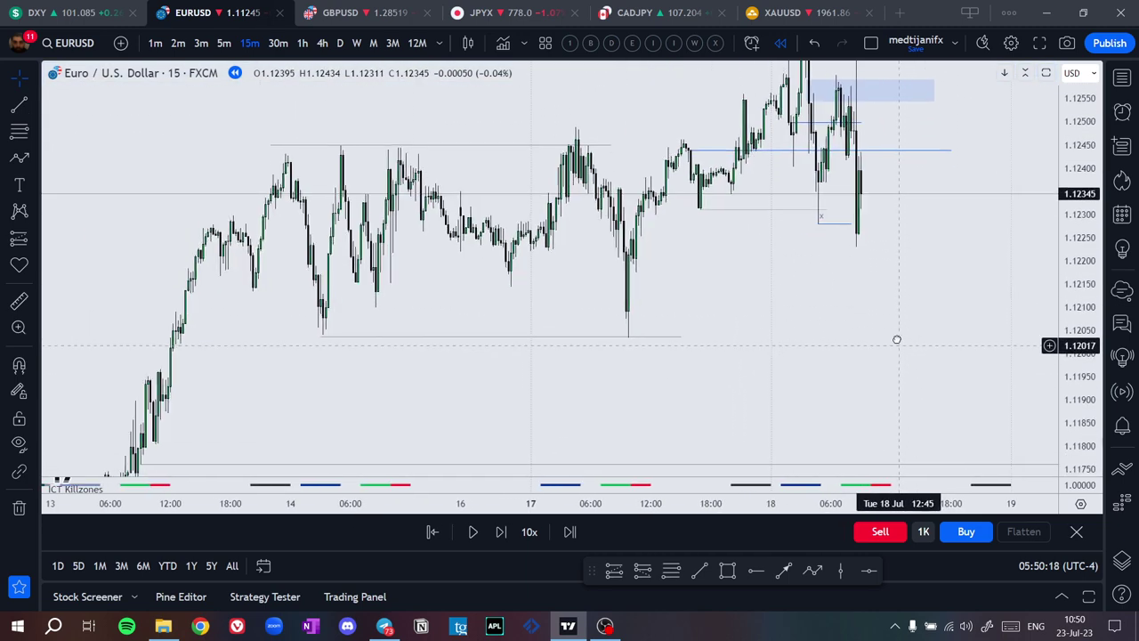
scroll(810, 336, up, 4)
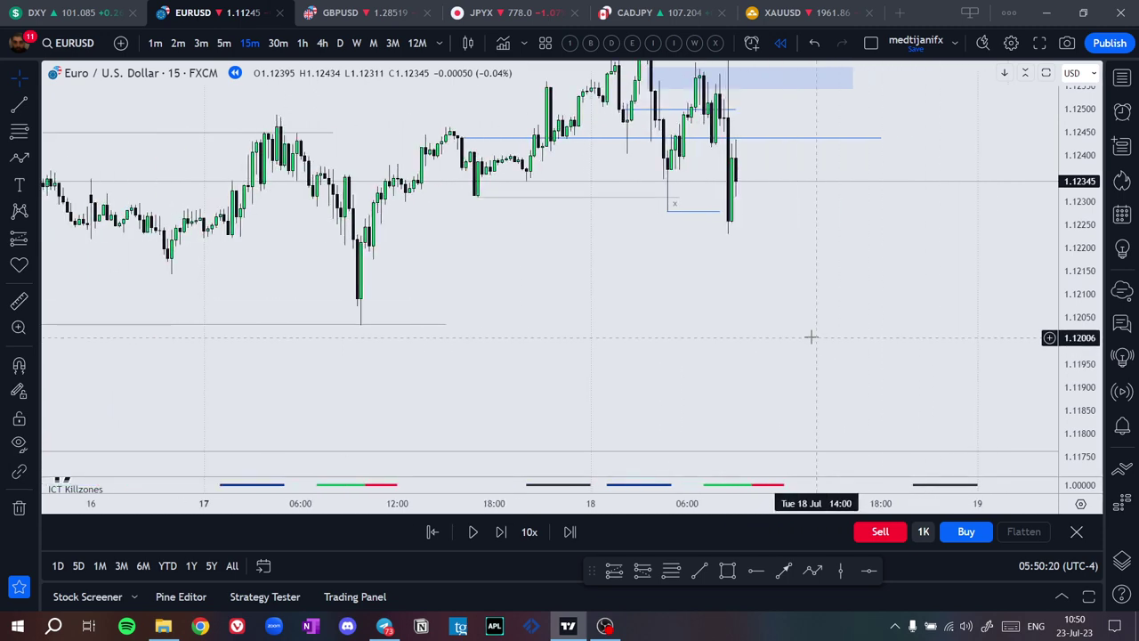
drag(792, 380, 803, 397)
click(729, 571)
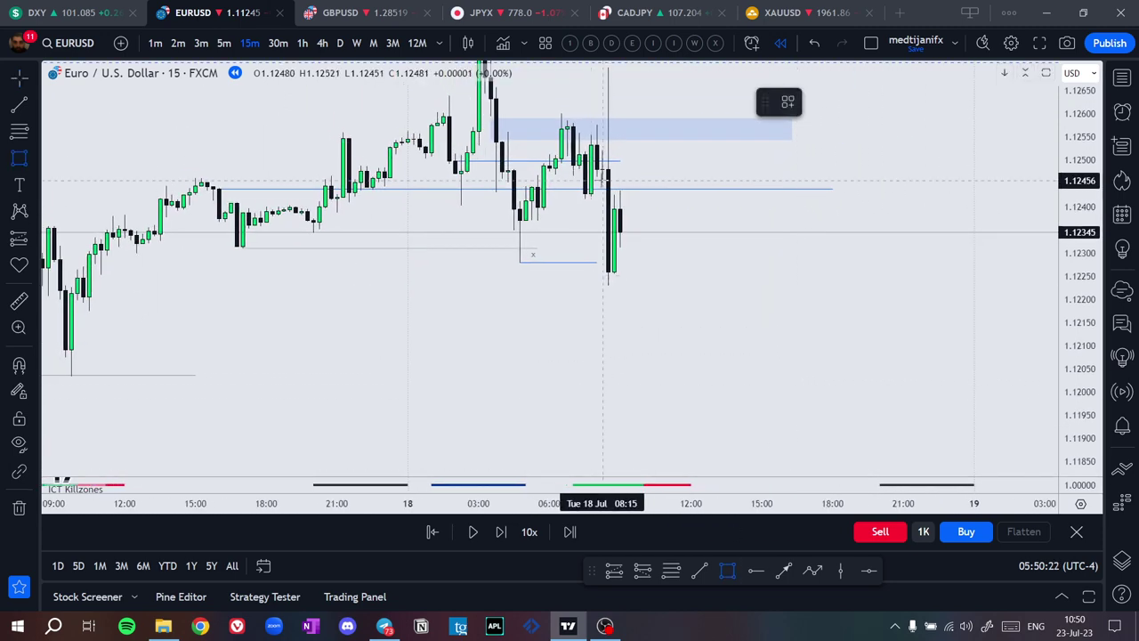
click(614, 191)
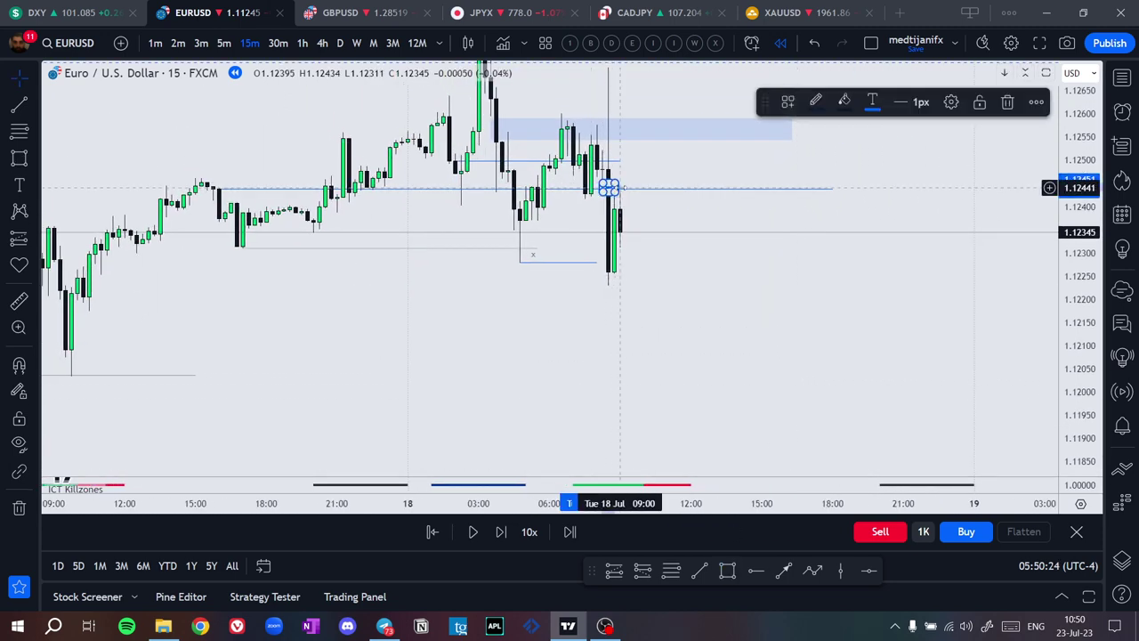
drag(620, 187, 755, 188)
Place a short position at the 09:00 candle on 18 July with entry at 1.12434 and stop at 1.12697
drag(699, 306, 721, 355)
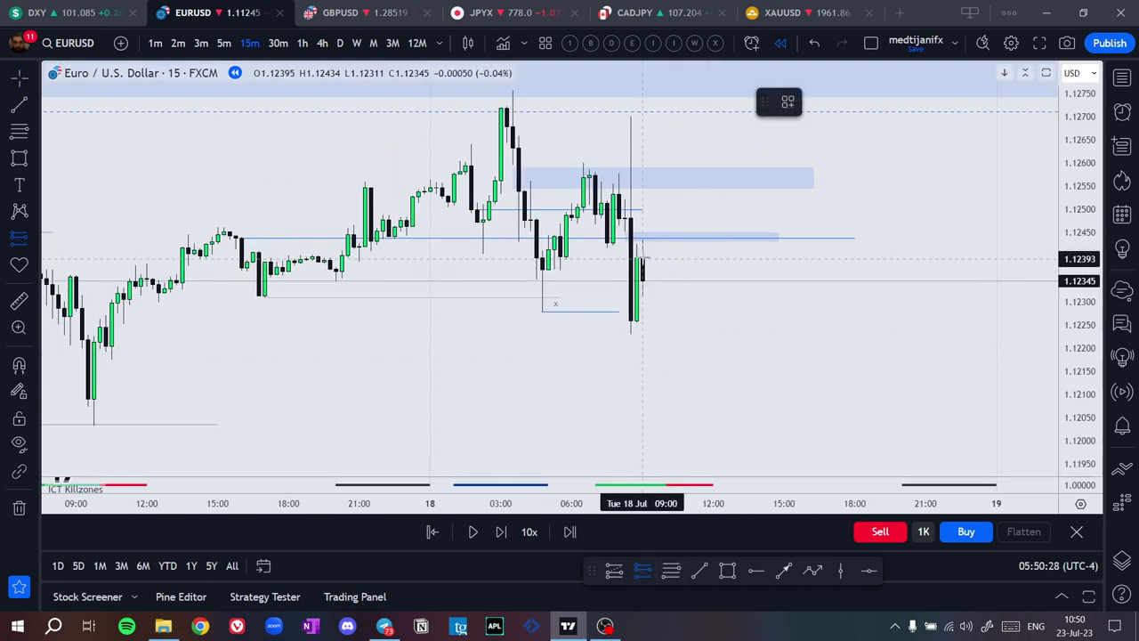
click(642, 240)
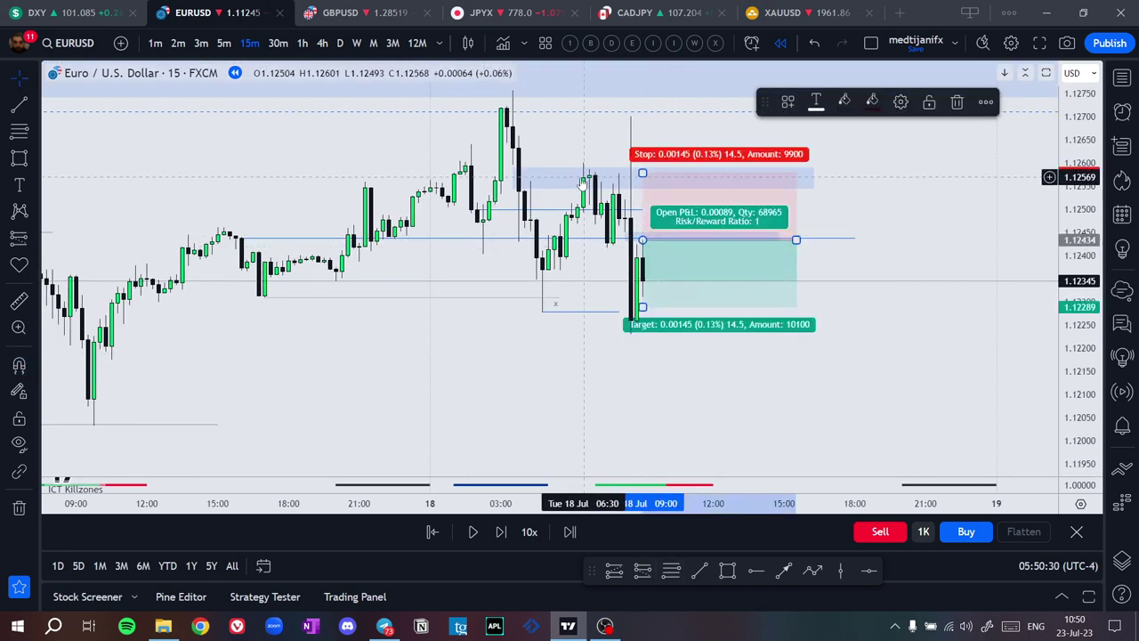
drag(566, 407, 566, 447)
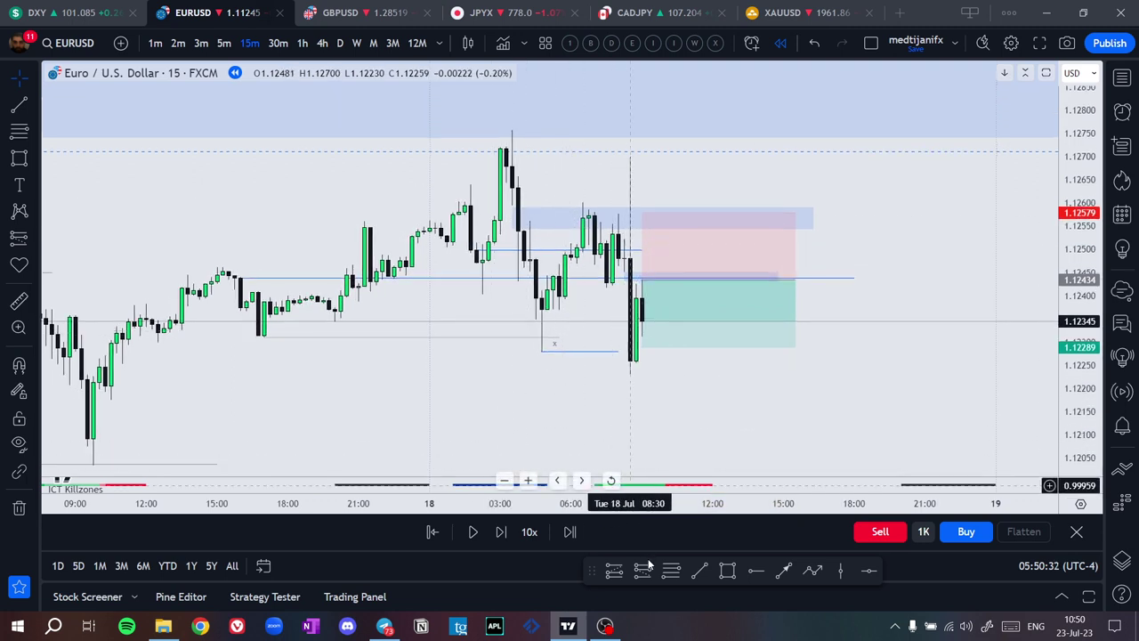
mouse_move(642, 214)
mouse_down()
mouse_move(628, 162)
mouse_move(641, 157)
mouse_move(623, 197)
mouse_move(578, 204)
mouse_up()
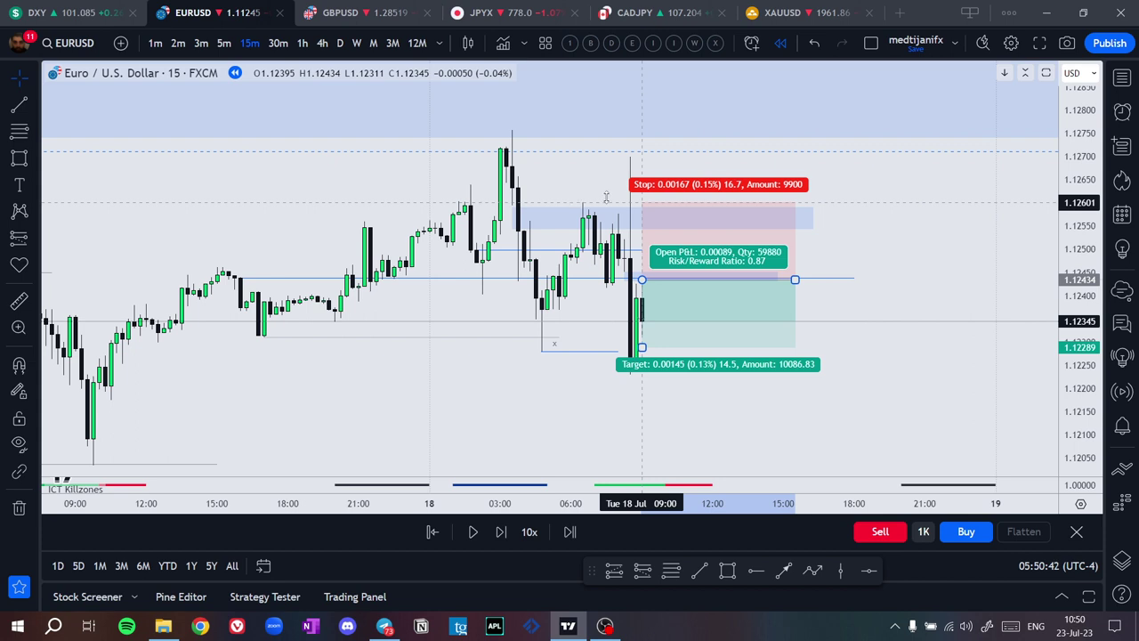
drag(606, 198, 617, 157)
click(661, 399)
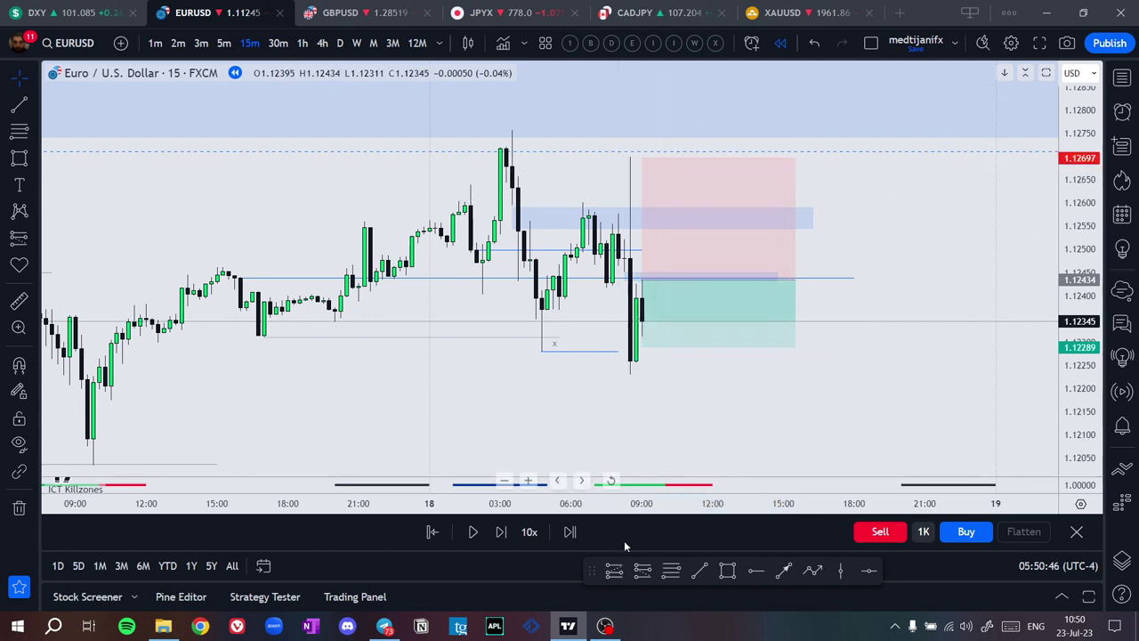
Place a second short position from 05:45 to about 07:45 on 18 July with entry at 1.12544 and stop at 1.12757
click(640, 577)
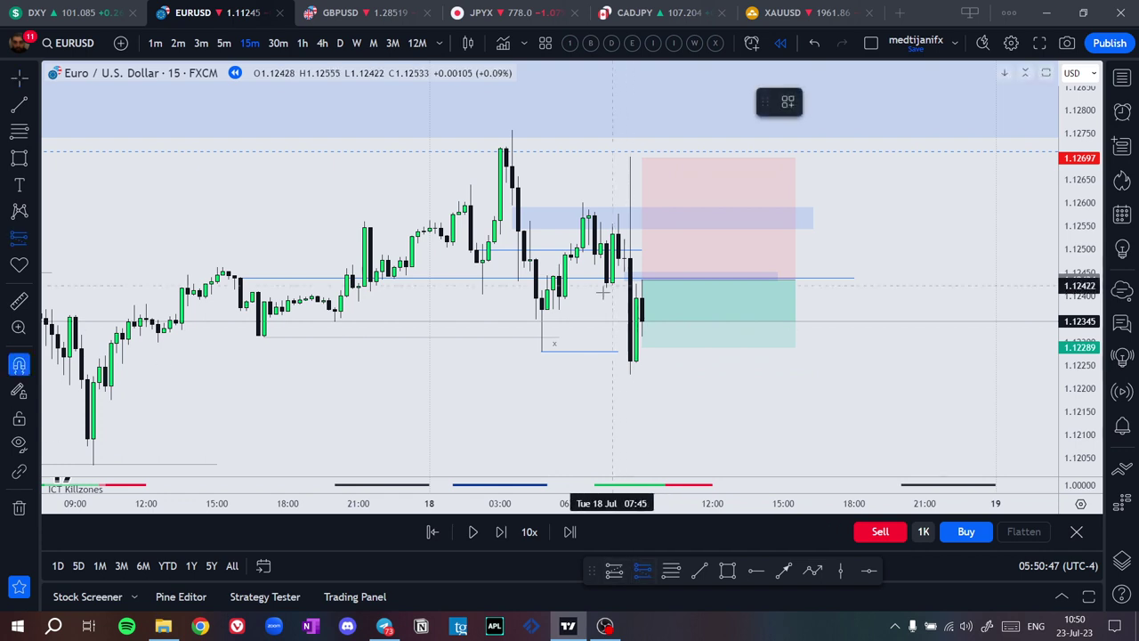
click(565, 229)
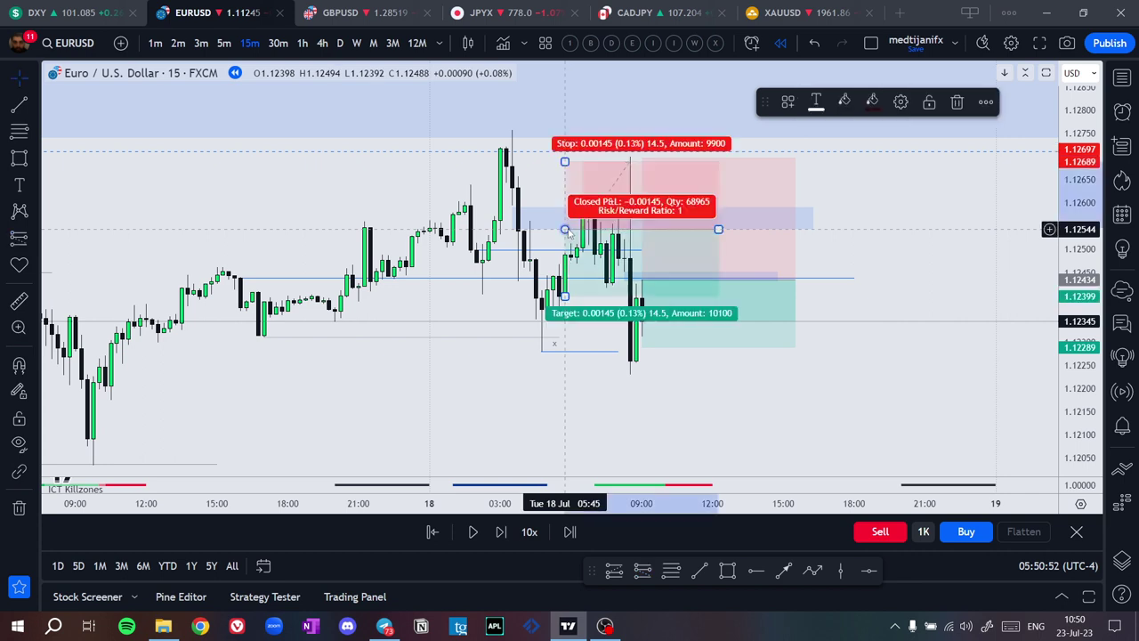
drag(719, 229, 614, 228)
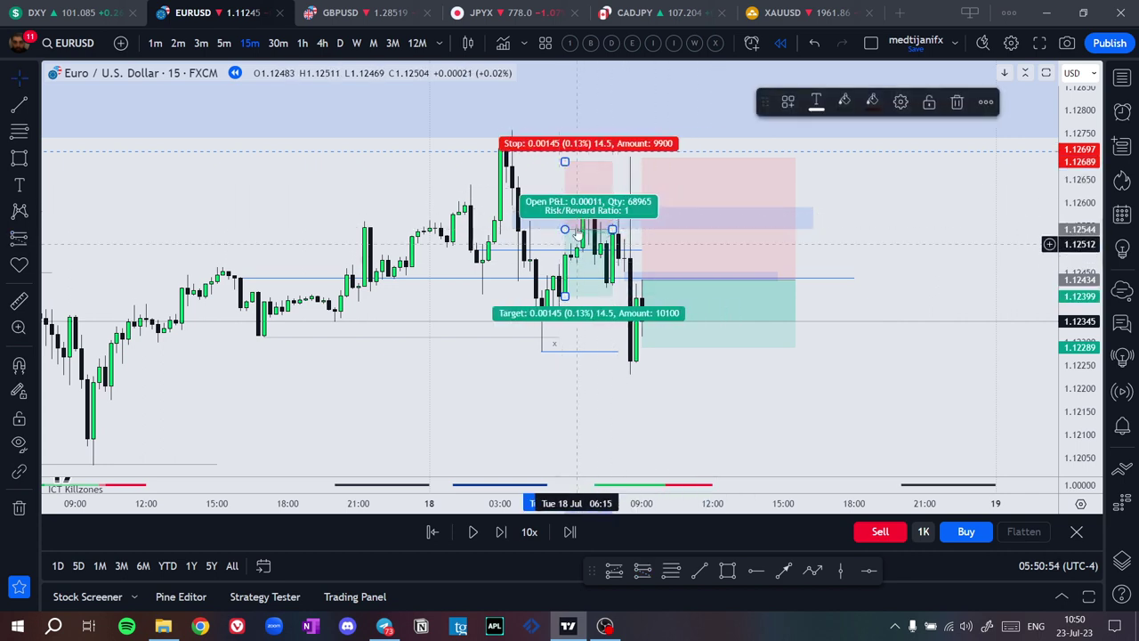
drag(604, 382, 616, 379)
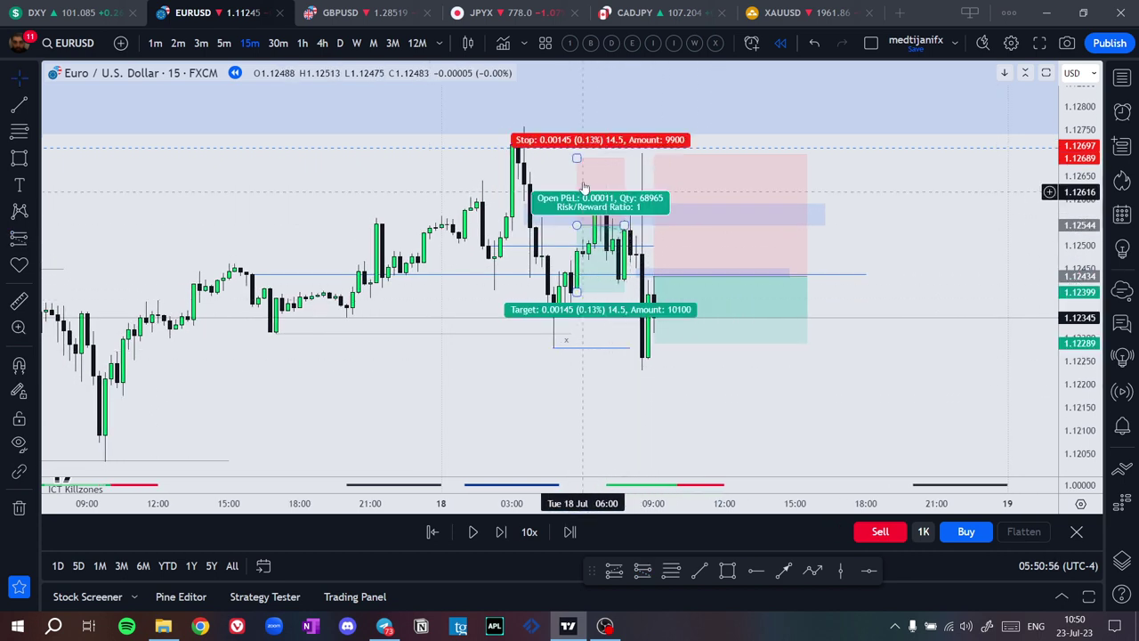
drag(583, 167, 576, 129)
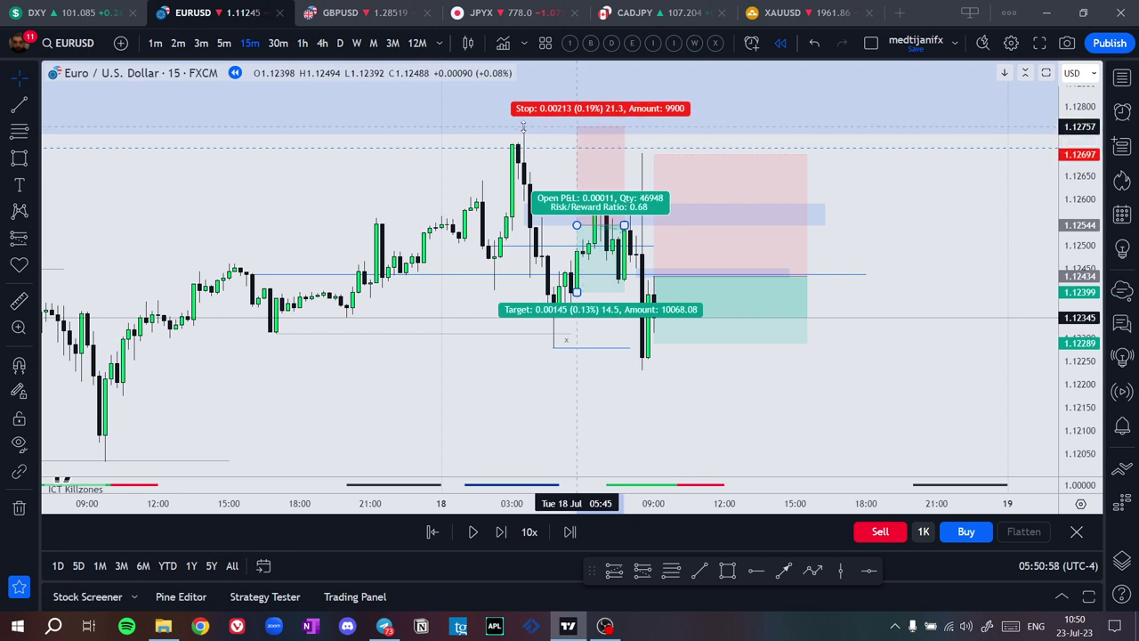
Lower the target of the 05:45 short position to 1.11932
drag(583, 352, 595, 283)
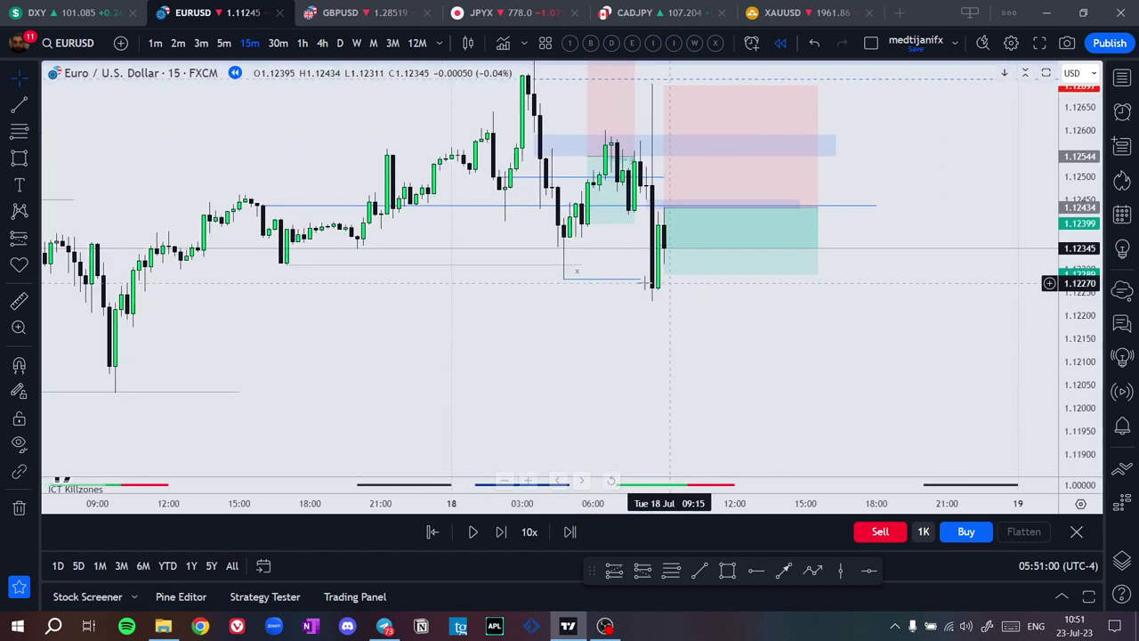
drag(595, 227, 588, 437)
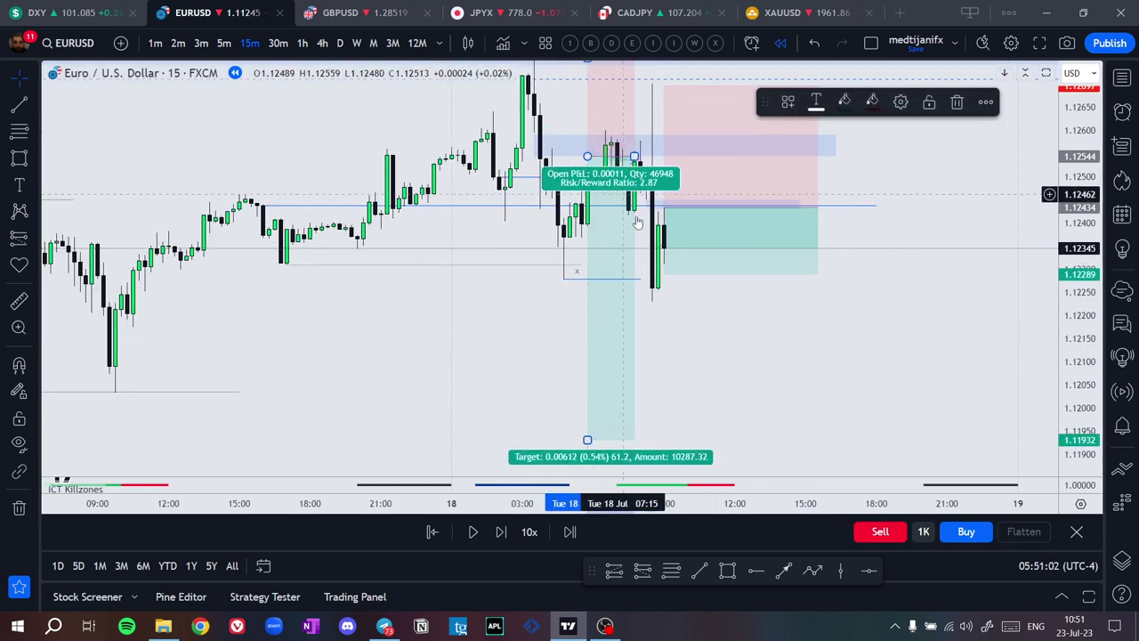
scroll(774, 192, down, 2)
scroll(775, 192, down, 2)
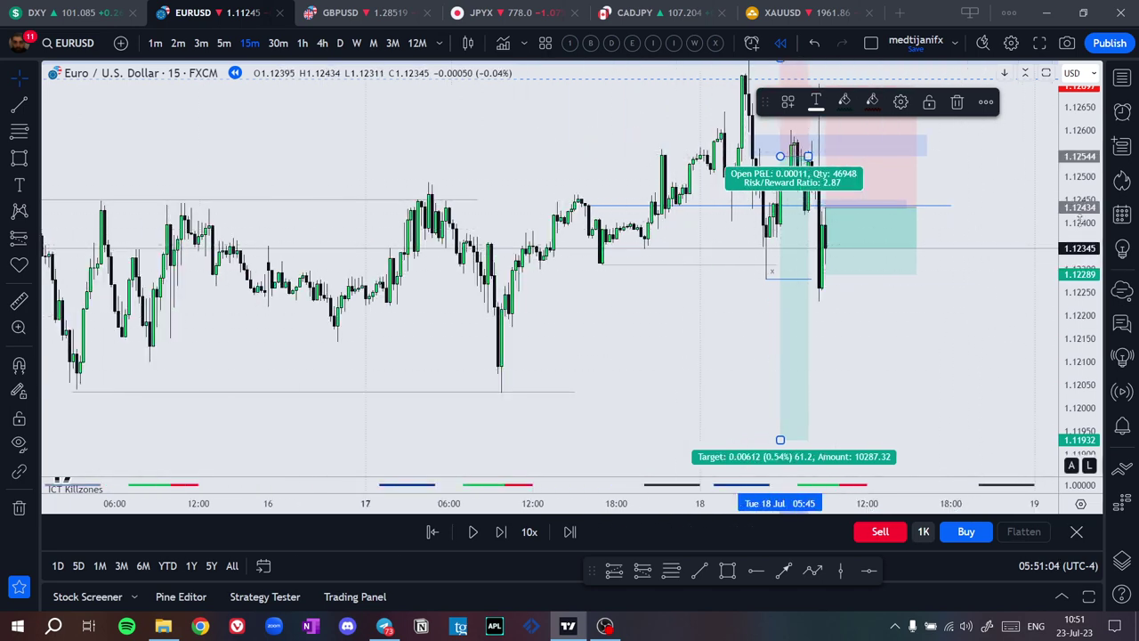
drag(1076, 274, 1076, 325)
drag(940, 343, 928, 342)
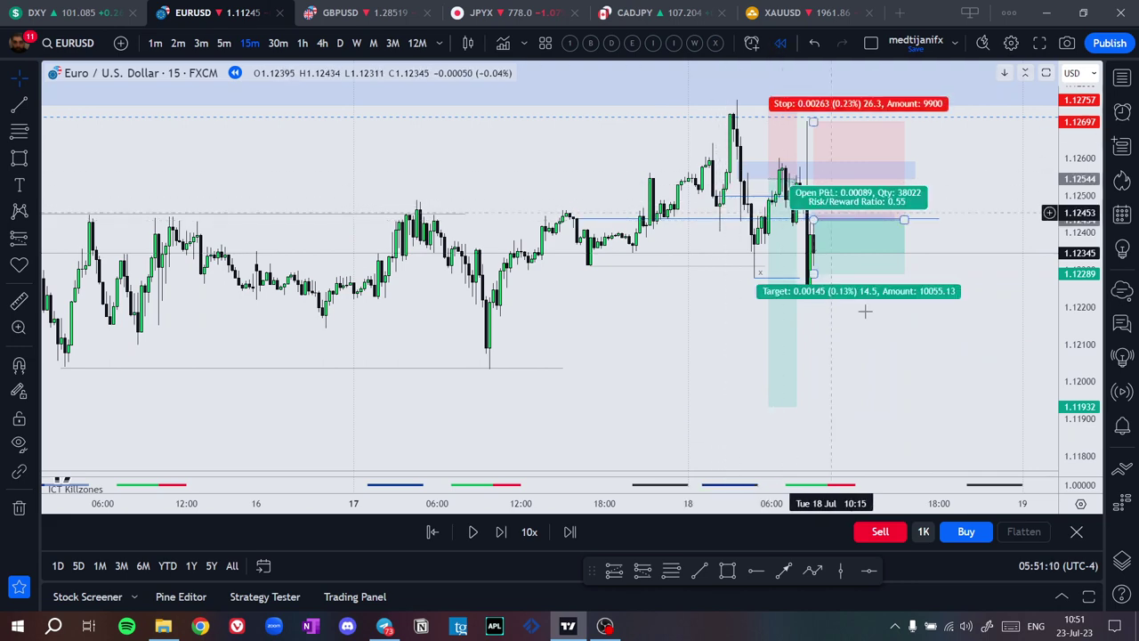
Set the target of the 05:45 short position to 1.12115
drag(864, 310, 724, 235)
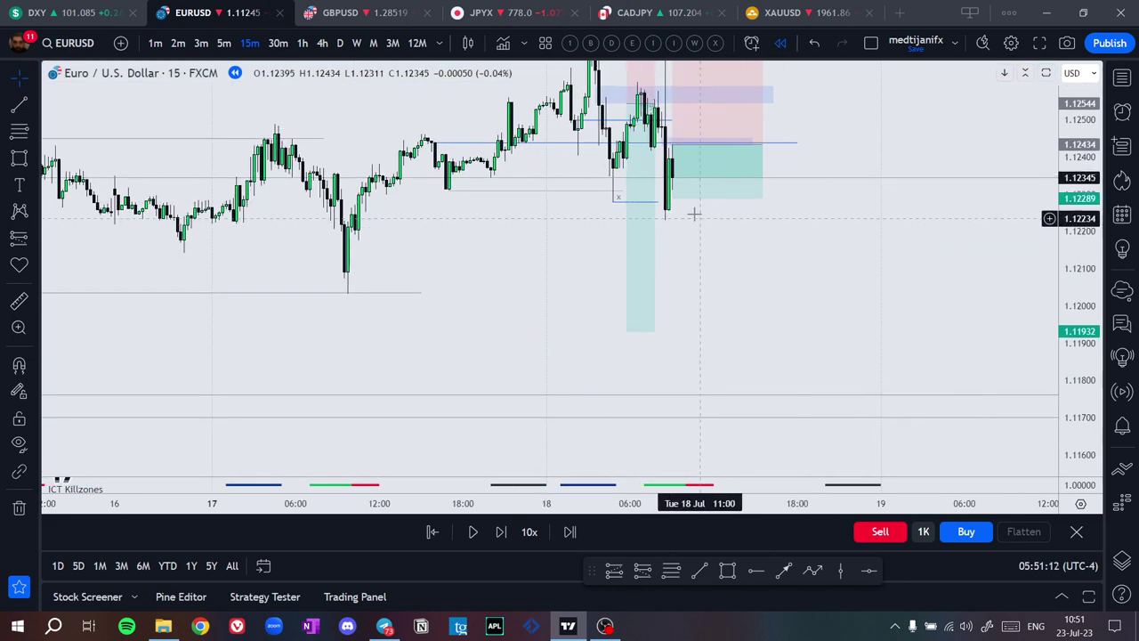
drag(759, 288, 761, 354)
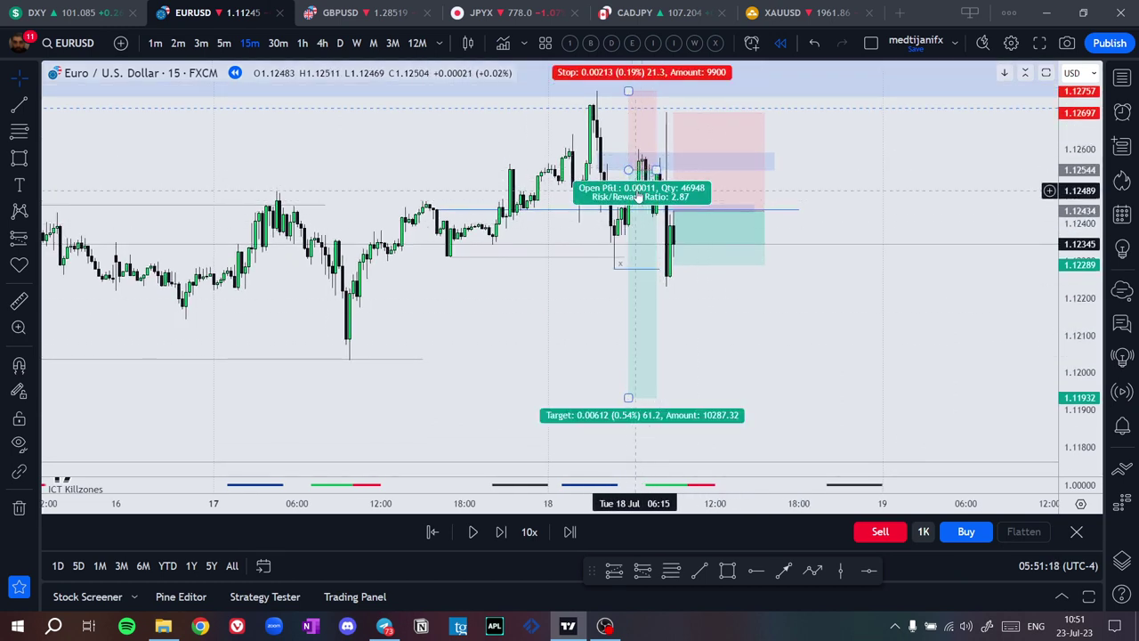
drag(697, 294, 662, 216)
drag(593, 319, 678, 251)
Examine the price action from 13 to 18 July against the equal lows, the 4h bisi levels and the two short positions
scroll(562, 305, down, 3)
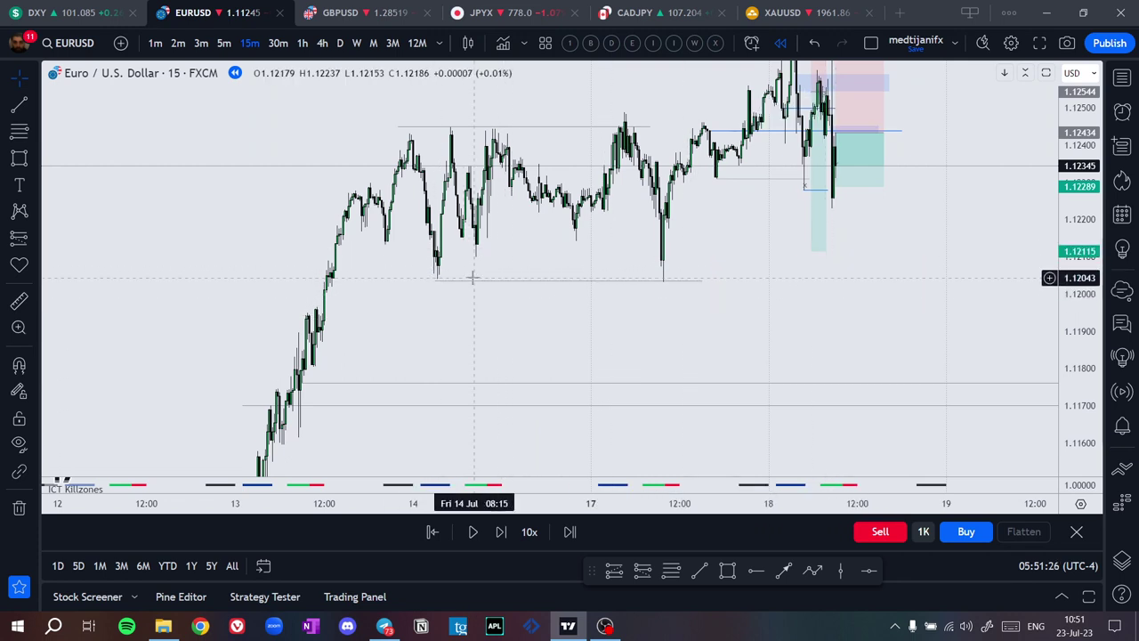
drag(813, 338, 686, 190)
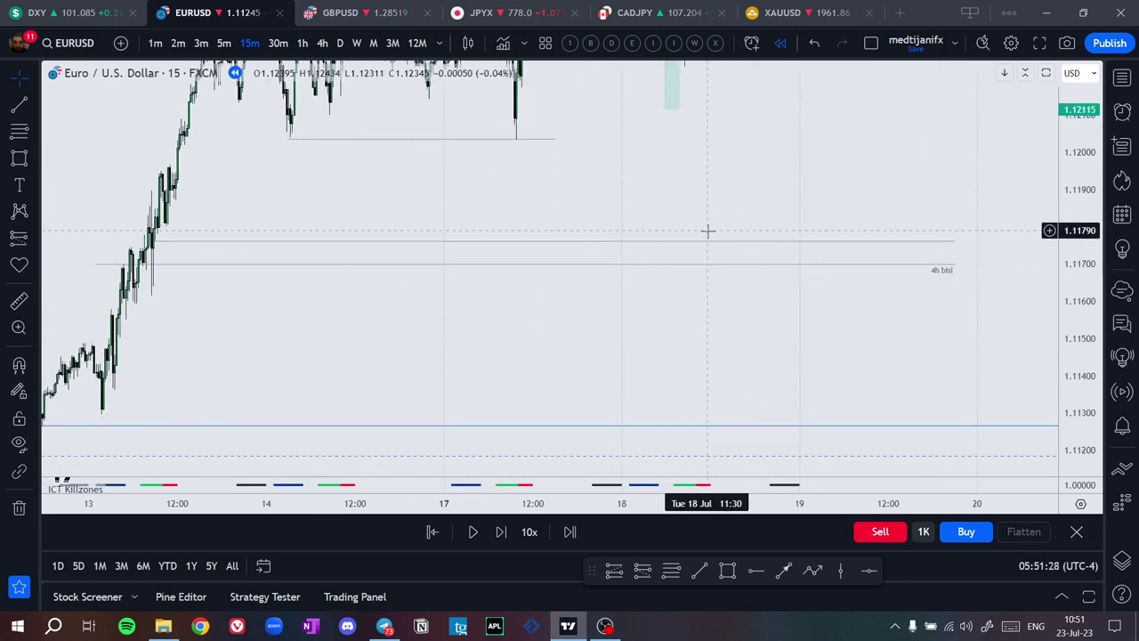
drag(704, 350, 706, 494)
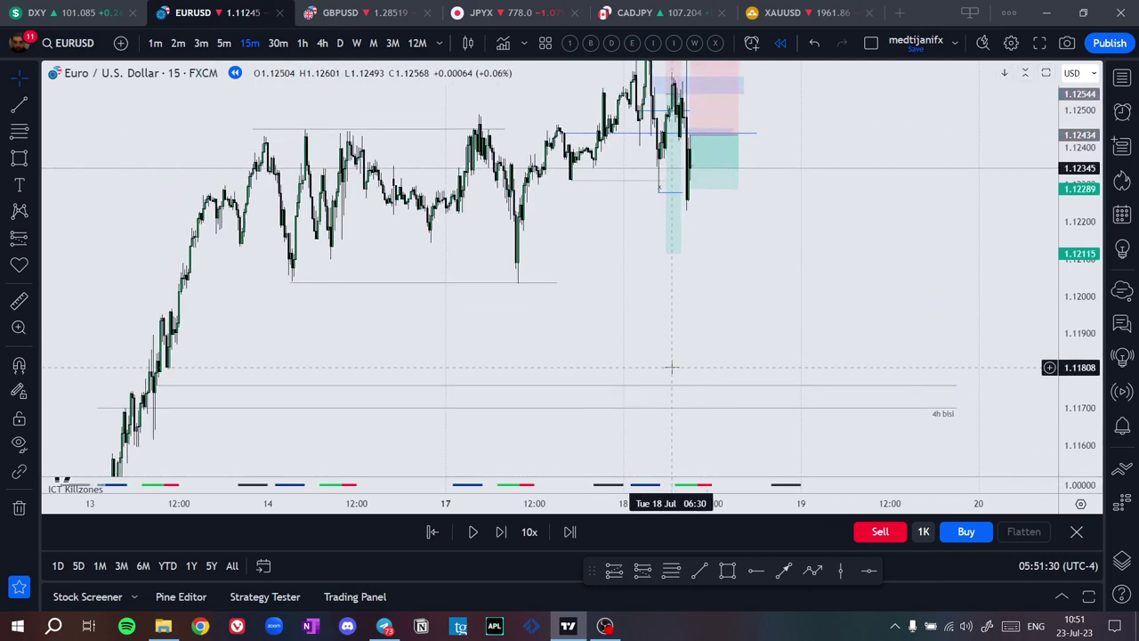
scroll(649, 269, up, 6)
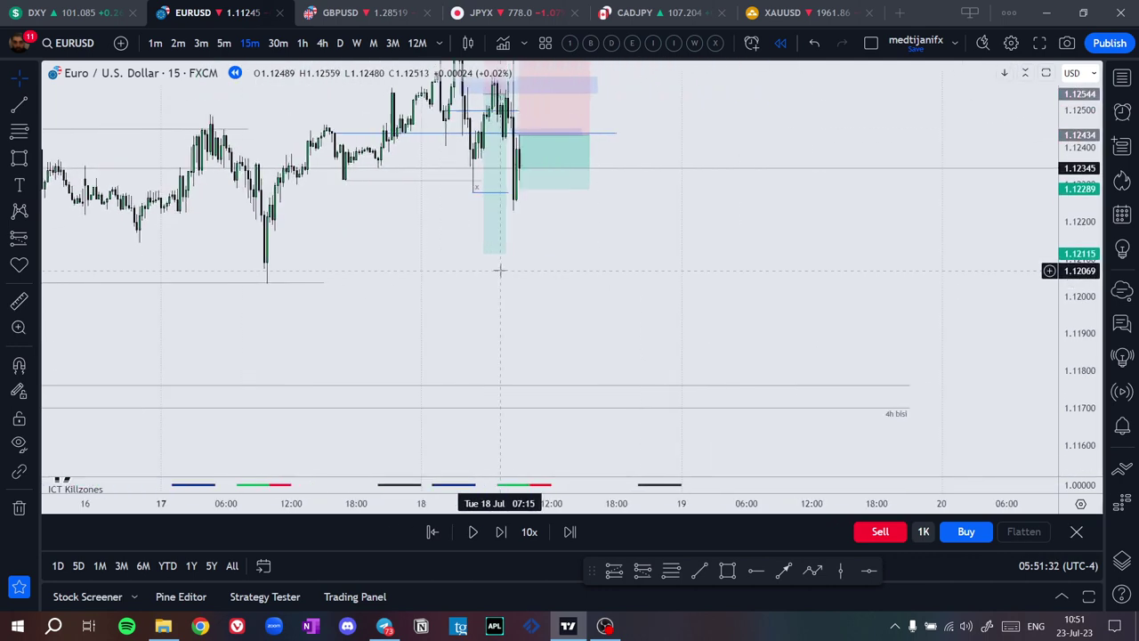
drag(431, 240, 700, 277)
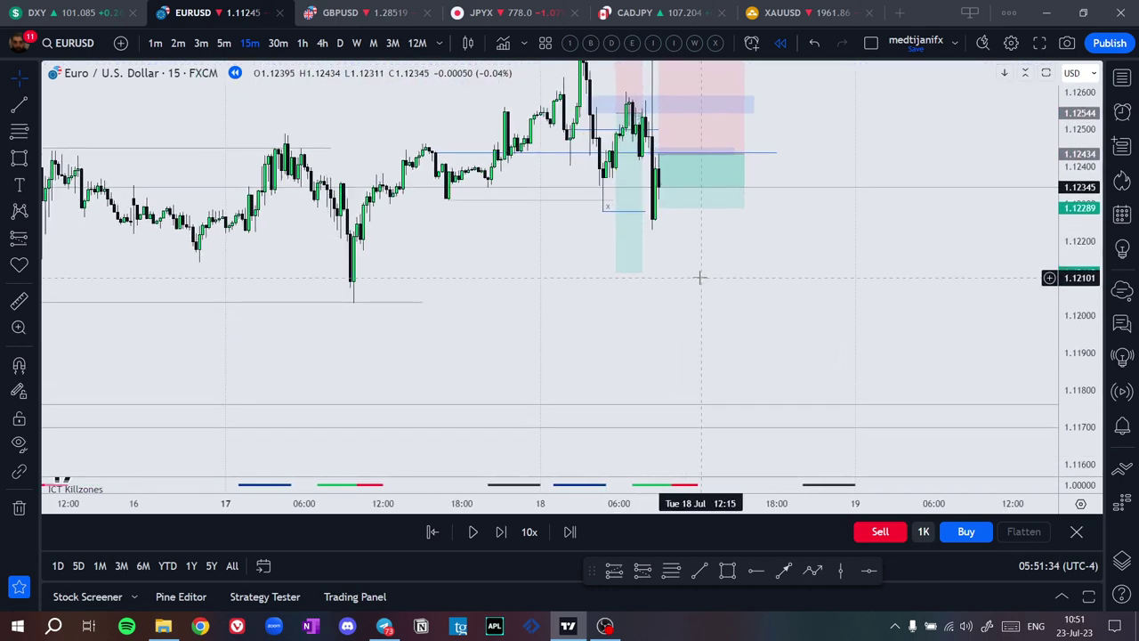
scroll(654, 285, down, 2)
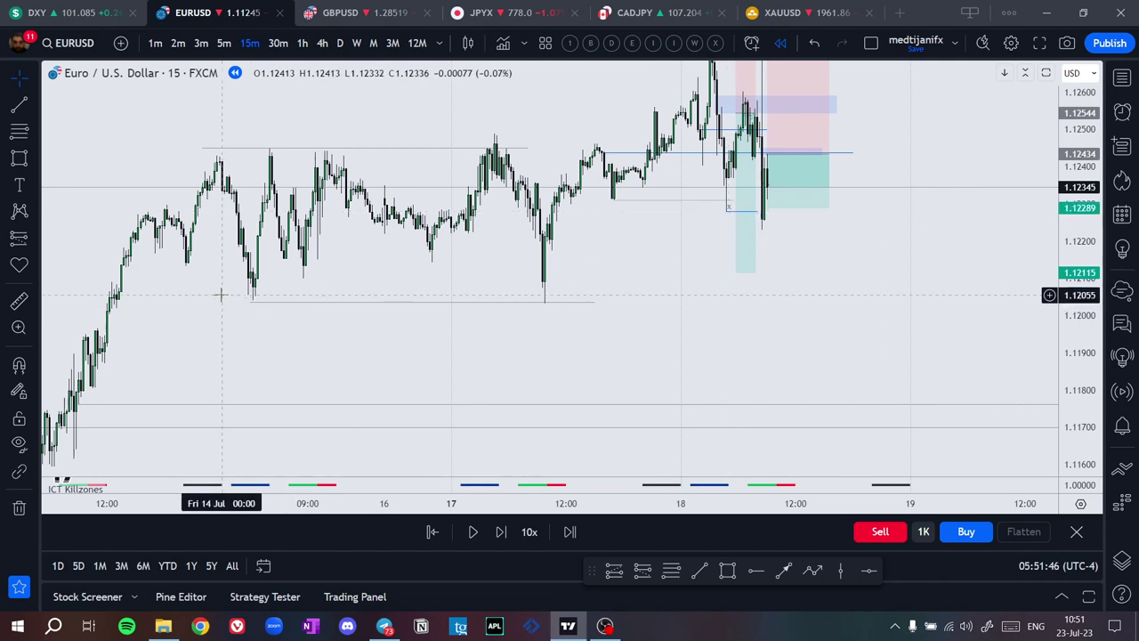
drag(753, 285, 851, 335)
scroll(699, 359, up, 3)
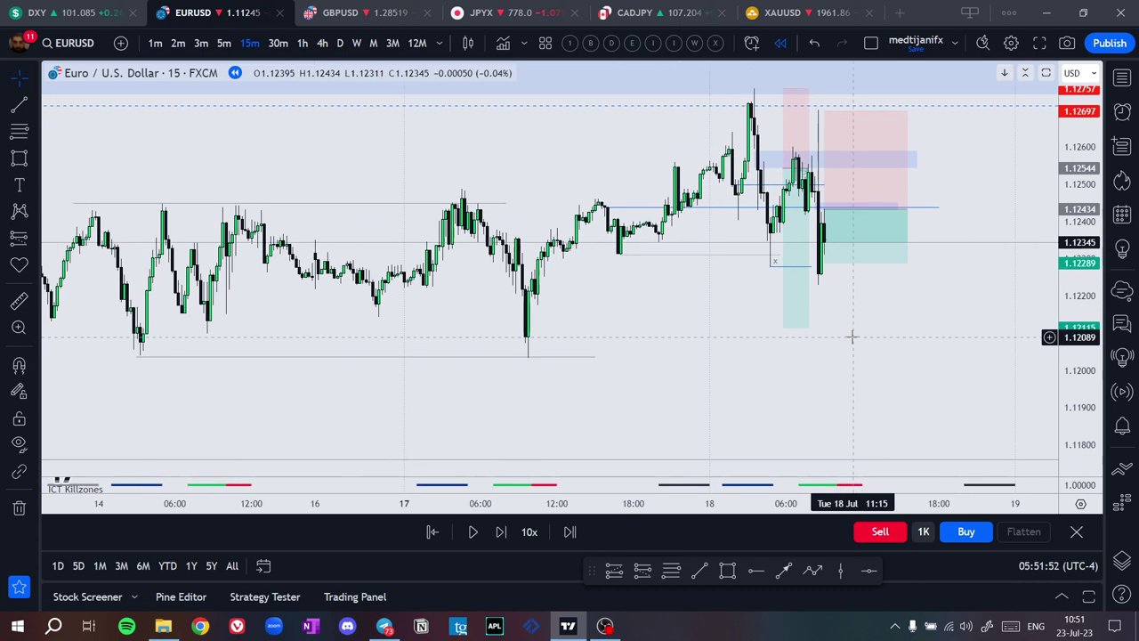
scroll(856, 332, up, 4)
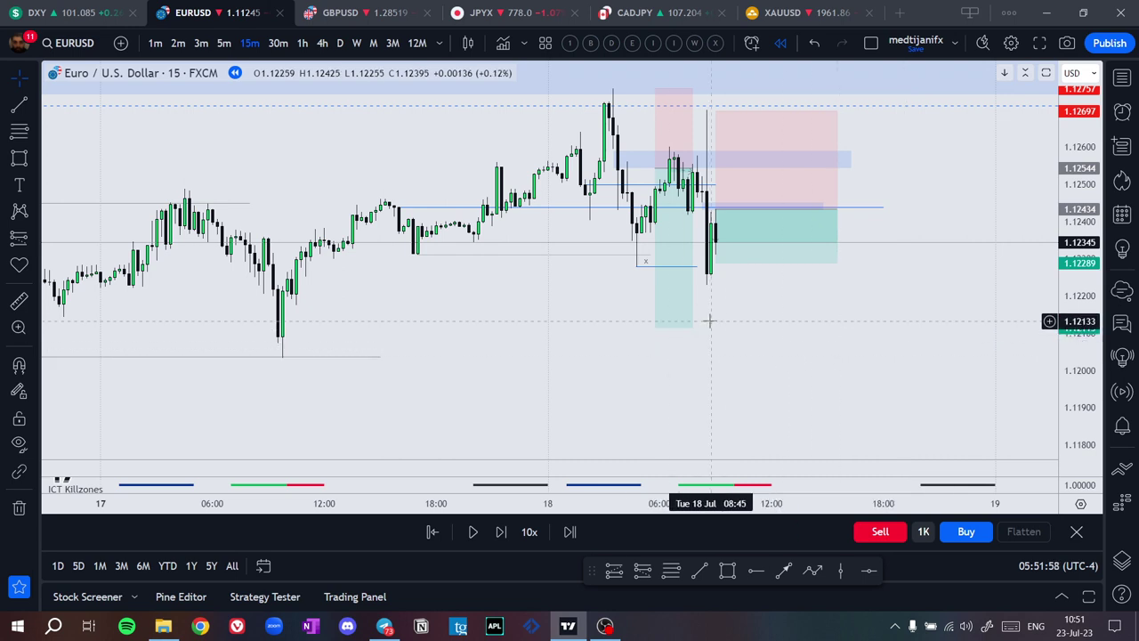
click(684, 265)
click(699, 272)
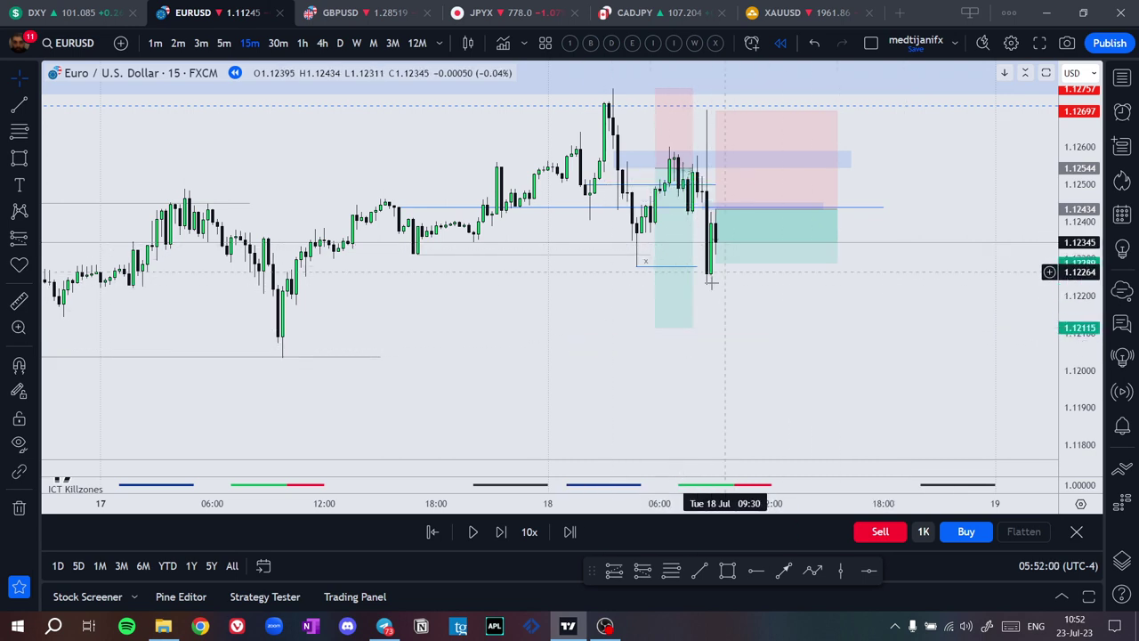
click(676, 322)
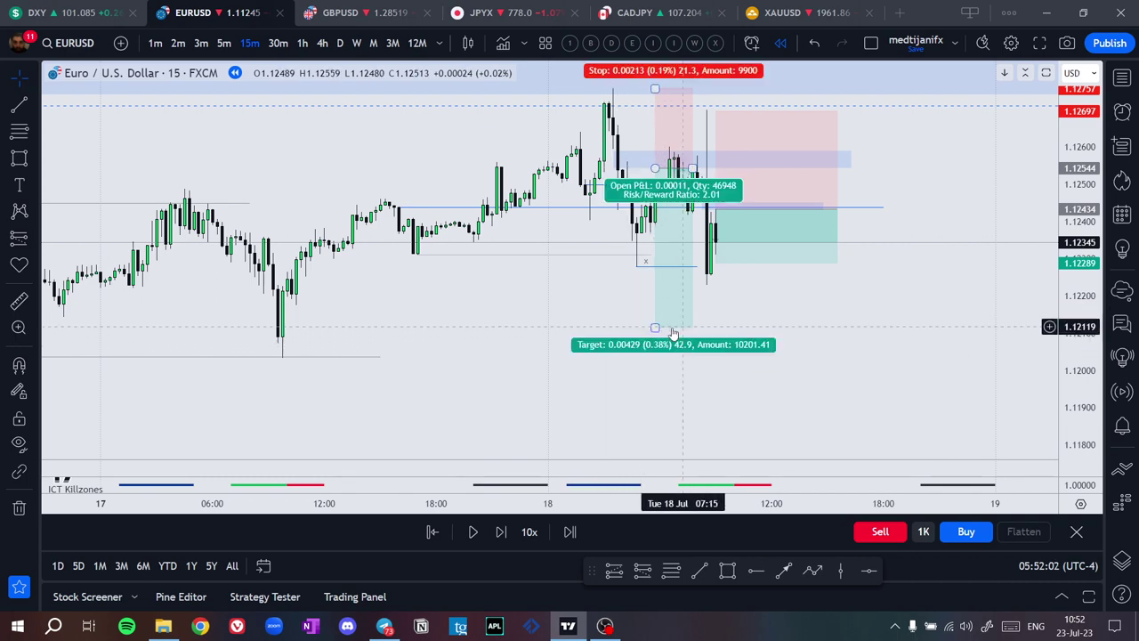
Extend the right edge of the thin rectangle zone at the 1.12434 entry to about 16:30 on 18 July
drag(653, 394, 681, 394)
drag(1073, 372, 1042, 138)
scroll(836, 342, up, 3)
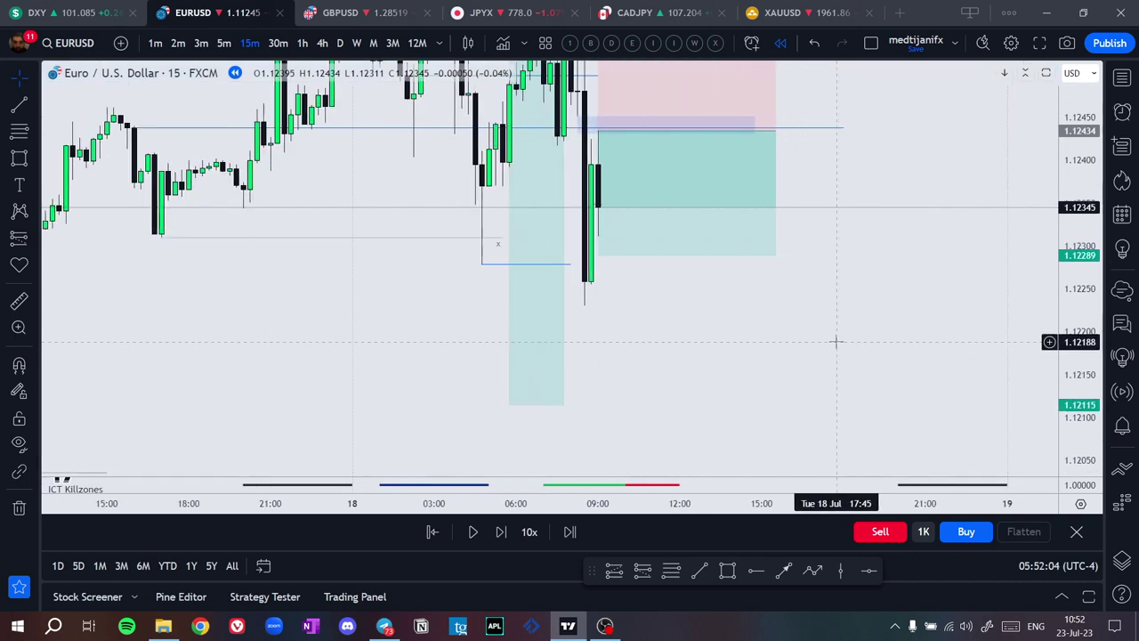
drag(836, 360, 879, 416)
drag(1073, 214, 1072, 304)
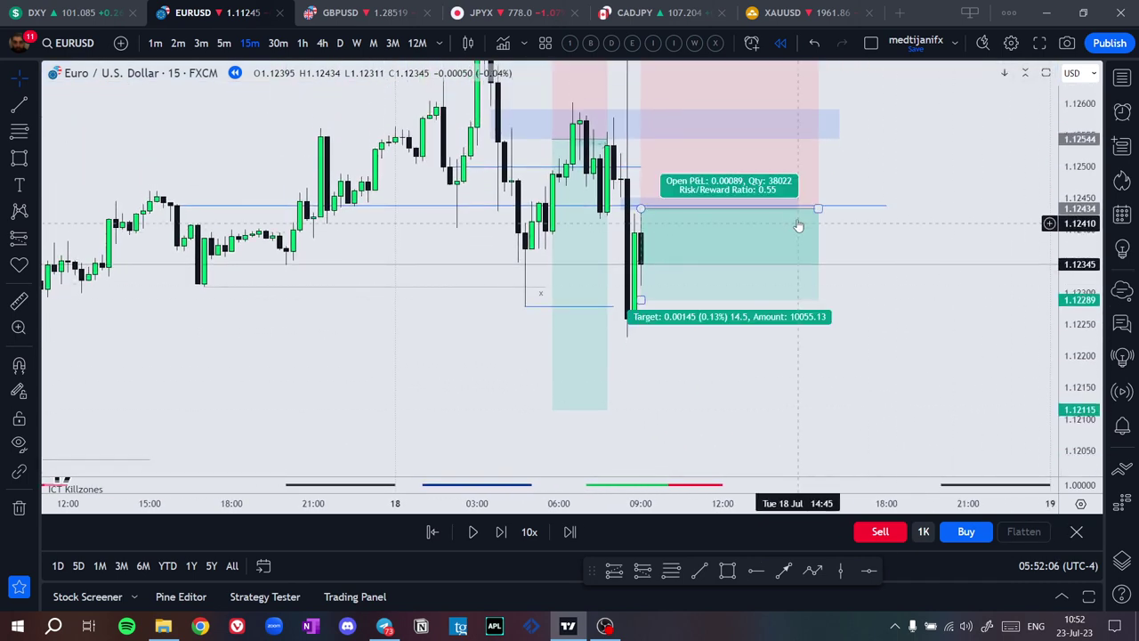
click(799, 206)
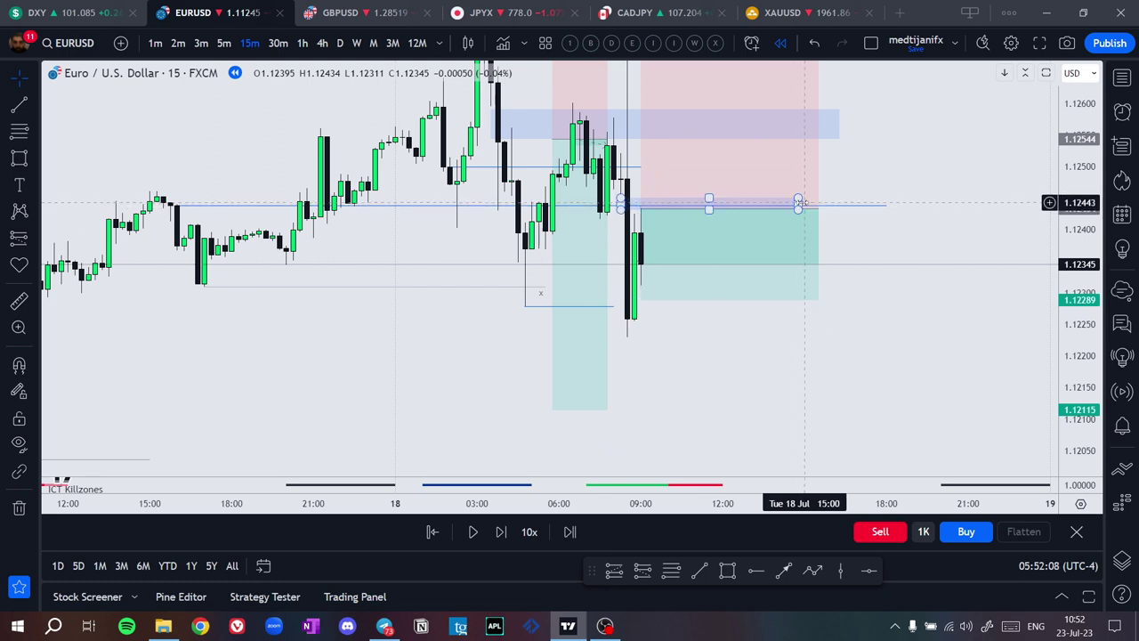
drag(800, 203, 845, 204)
click(865, 304)
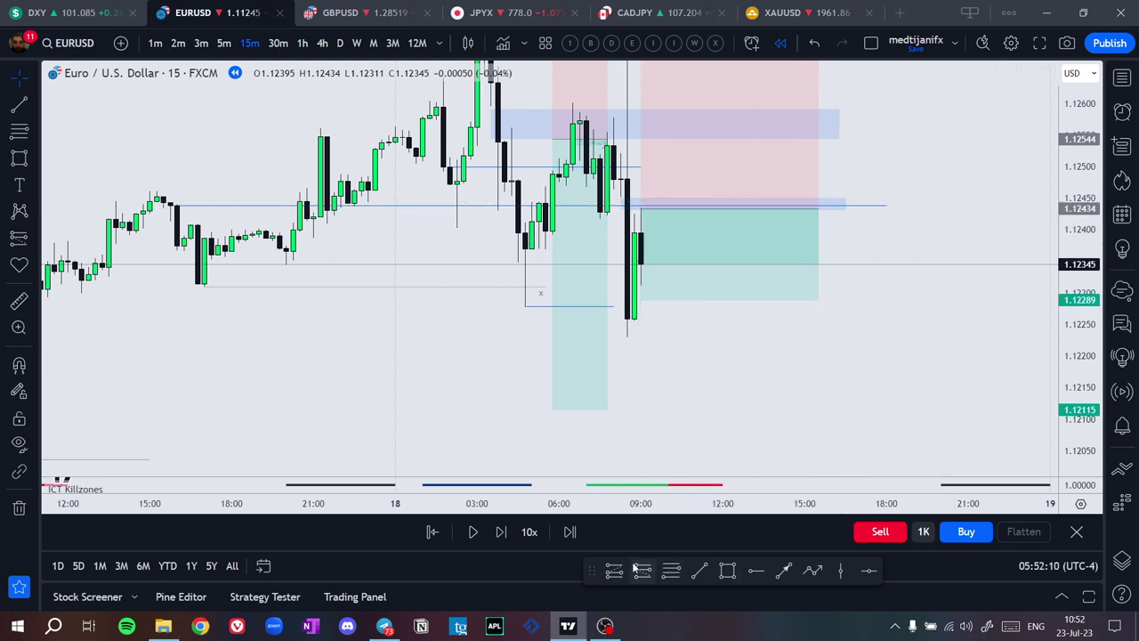
Advance the chart replay by one bar
click(502, 532)
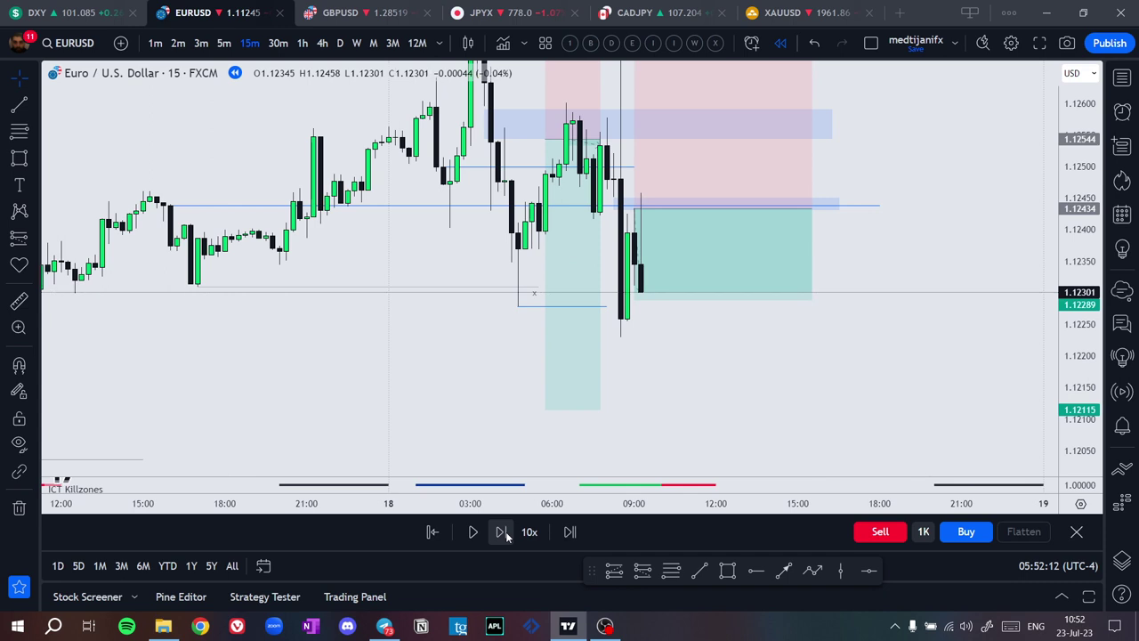
Advance the chart replay bar by bar to about 13:15 on 18 July
click(502, 532)
click(502, 532)
click(502, 533)
click(502, 532)
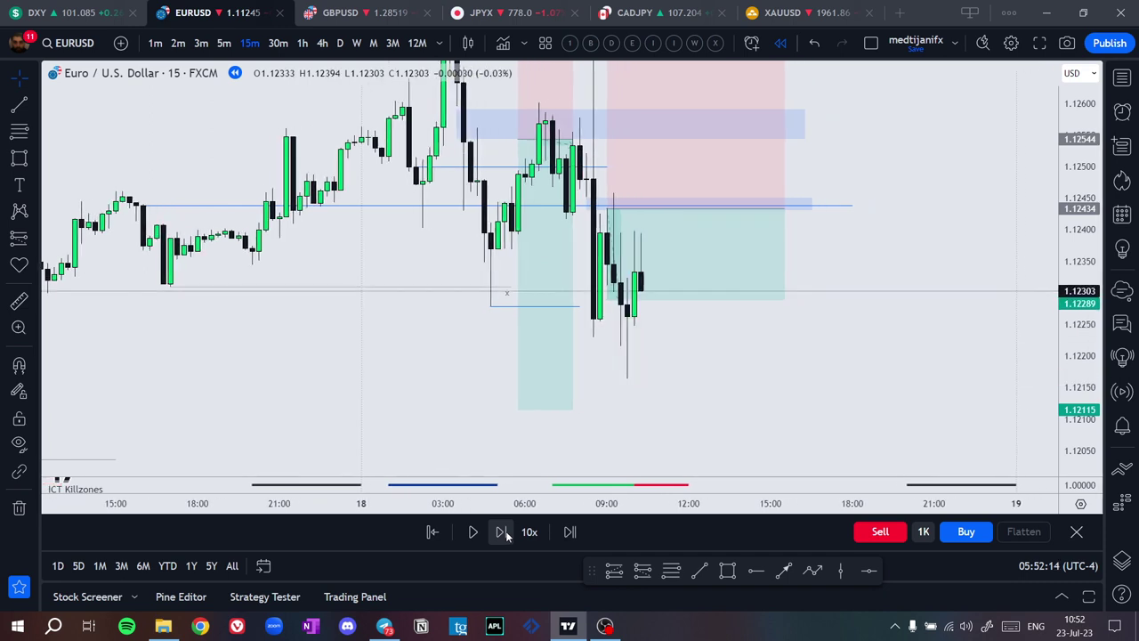
click(501, 532)
click(502, 532)
click(502, 532)
click(502, 532)
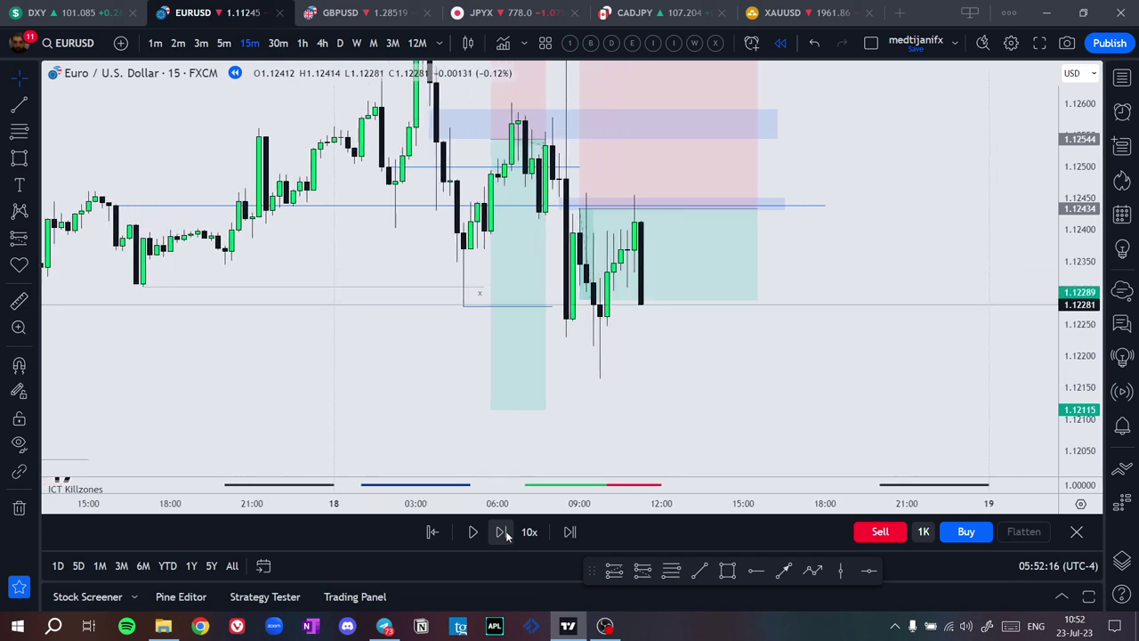
click(502, 533)
click(502, 533)
click(502, 532)
click(502, 532)
click(502, 533)
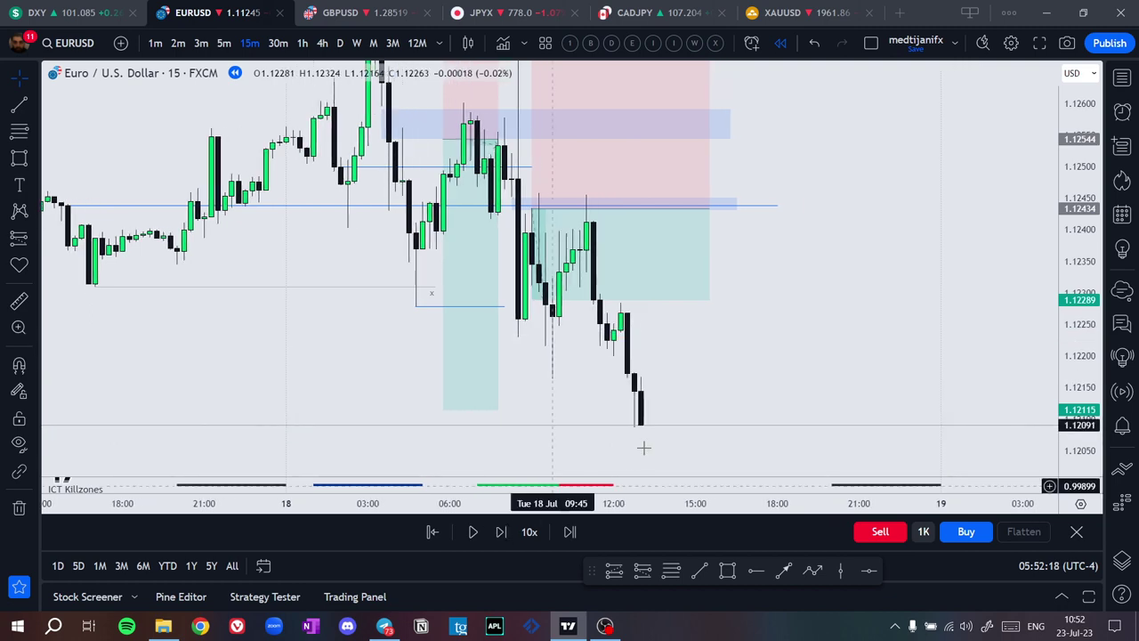
Shorten the rectangle zone above the 1.12544 entry so that it ends at 10:45 on 18 July
drag(715, 415, 738, 469)
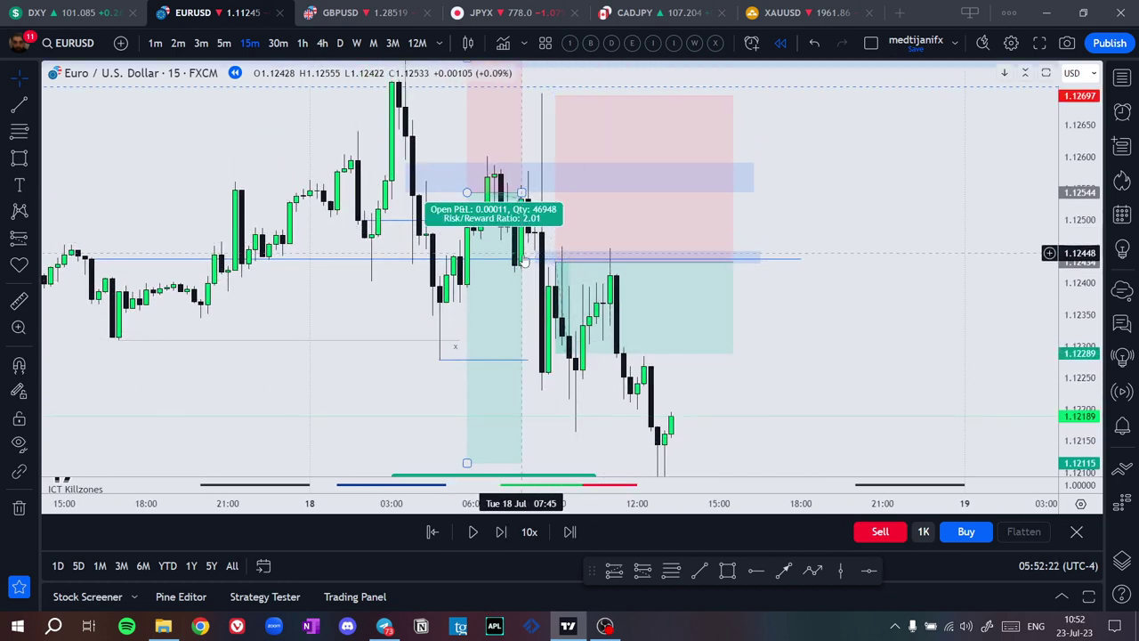
scroll(857, 255, down, 3)
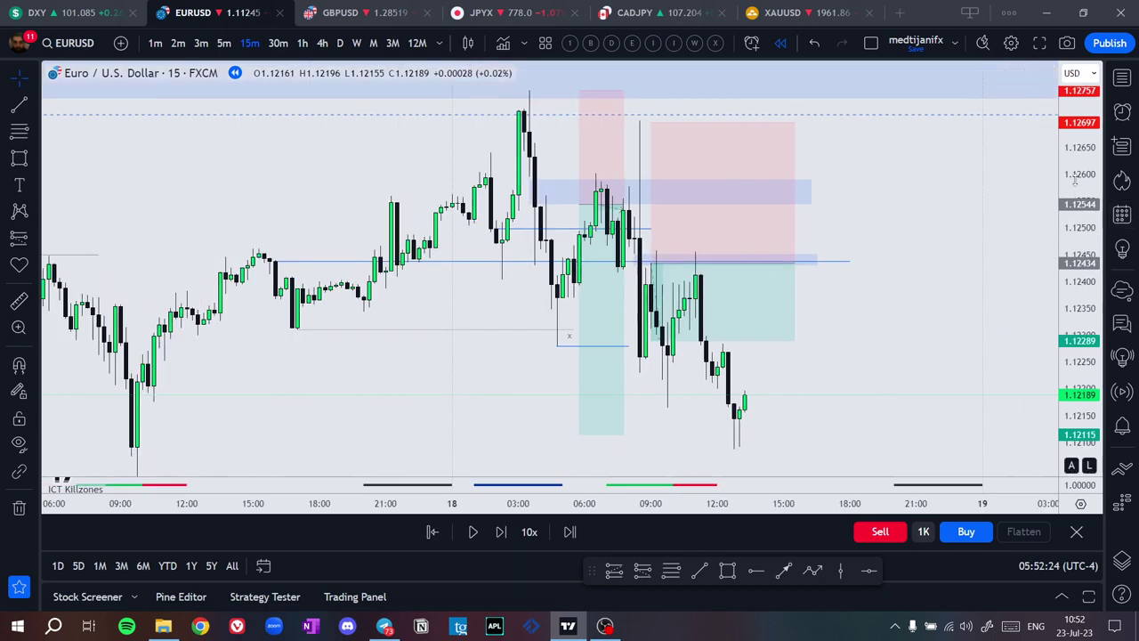
drag(1075, 181, 1075, 279)
scroll(803, 308, down, 5)
drag(818, 399, 716, 354)
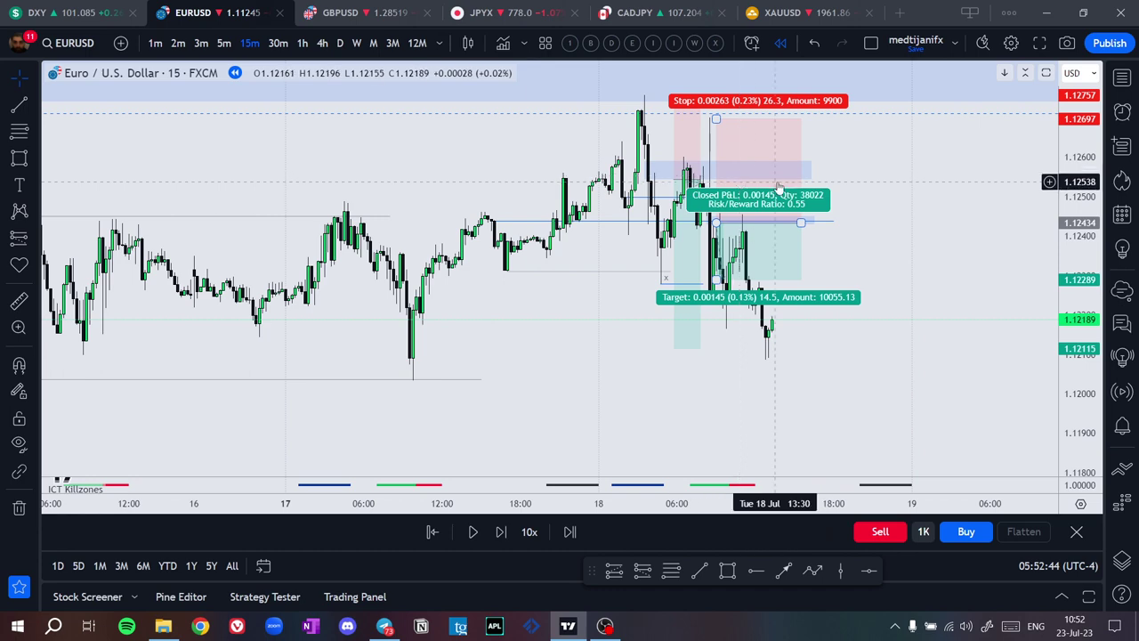
drag(814, 167, 767, 167)
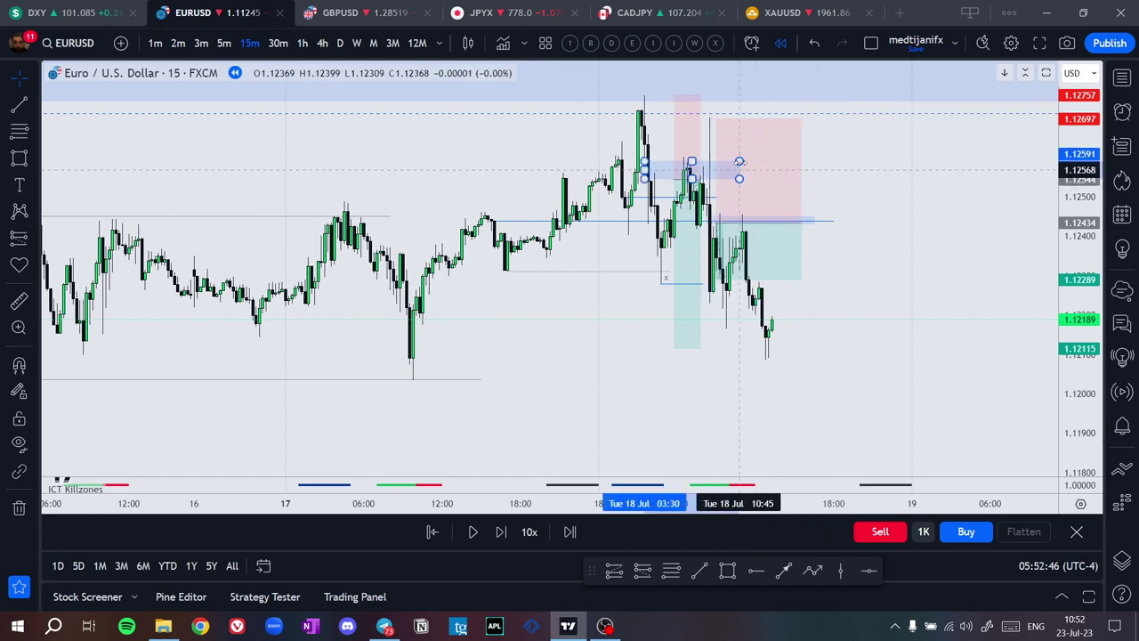
Set the target of the 09:00 short position to 1.11908
drag(790, 350, 723, 264)
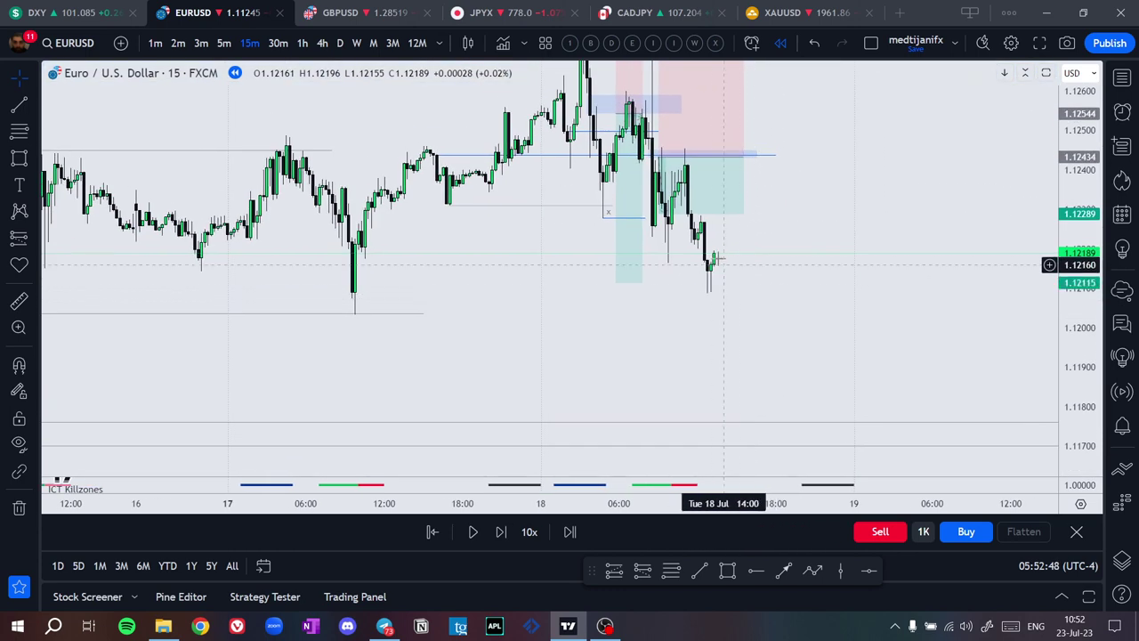
drag(656, 214, 768, 363)
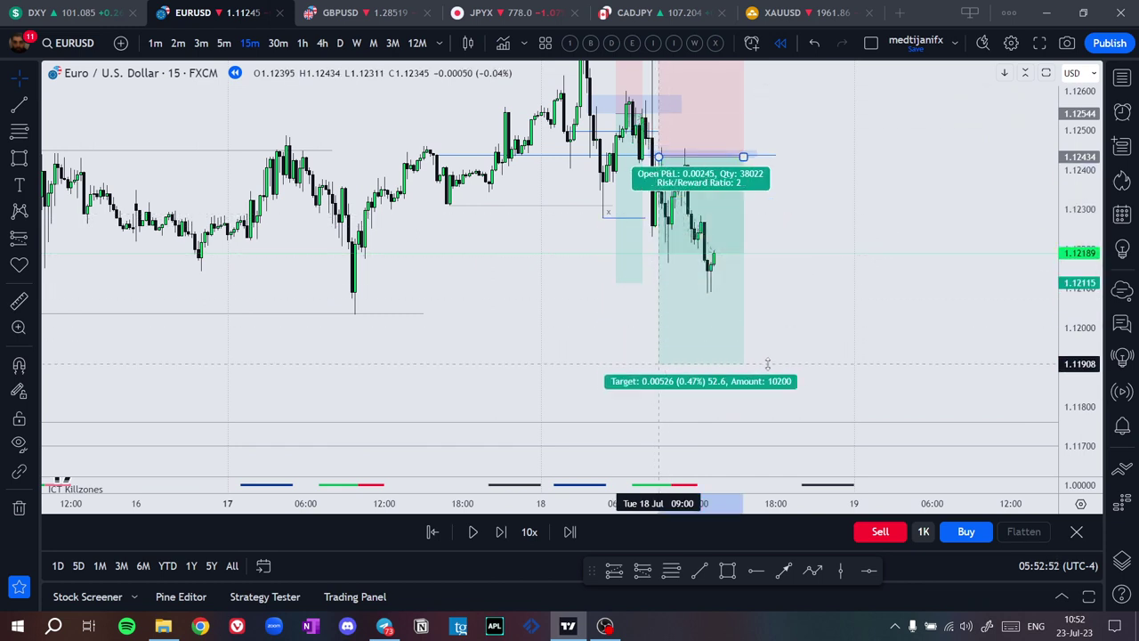
Advance the chart replay bar by bar to about 18:15 on 18 July
click(500, 532)
click(500, 532)
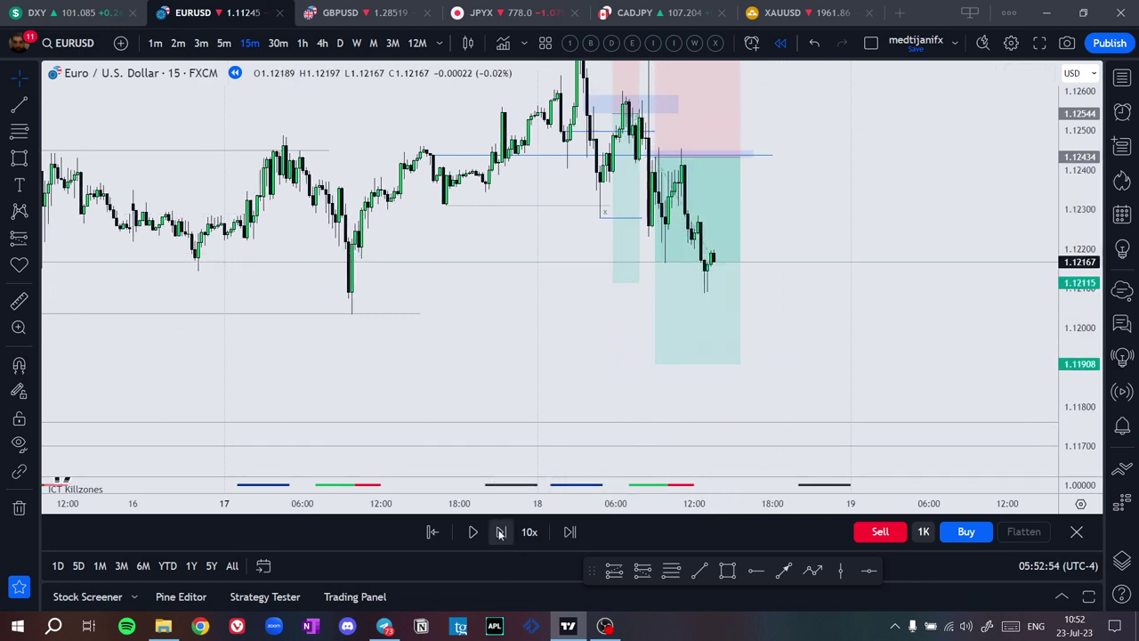
click(500, 532)
click(500, 532)
click(500, 532)
click(500, 532)
click(501, 532)
click(500, 532)
click(500, 532)
click(500, 533)
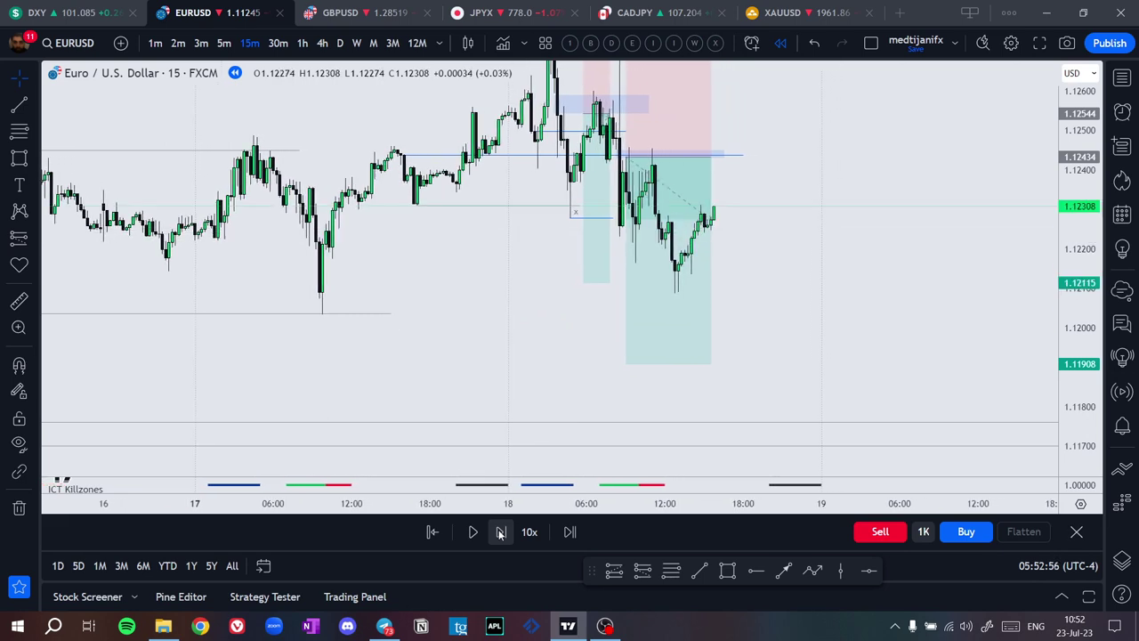
click(500, 532)
click(500, 533)
click(500, 532)
click(500, 533)
click(500, 533)
click(500, 532)
click(500, 532)
click(500, 532)
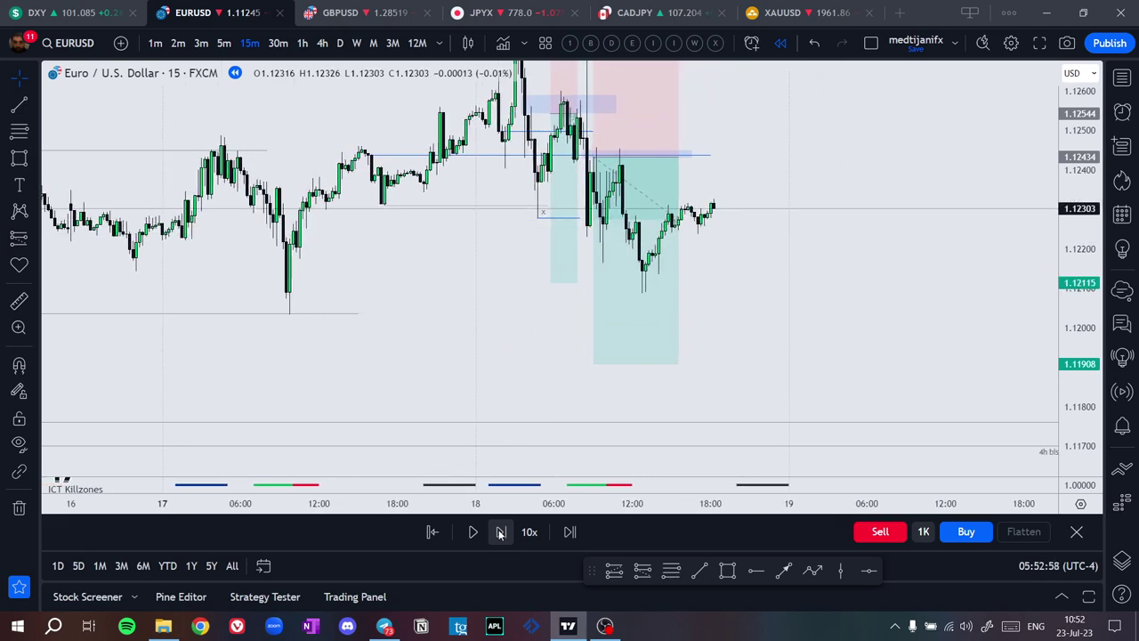
Switch the chart to the 1-hour timeframe and advance the replay to about 01:00 on 19 July
click(302, 45)
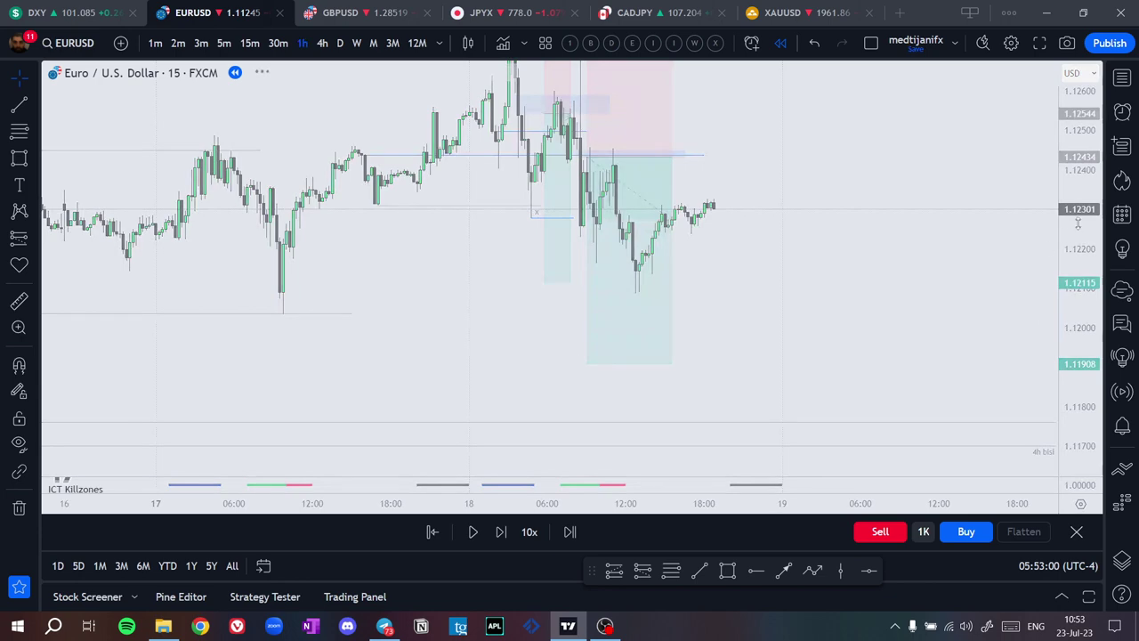
click(501, 532)
click(501, 531)
click(501, 531)
click(501, 531)
click(501, 532)
click(501, 531)
click(501, 531)
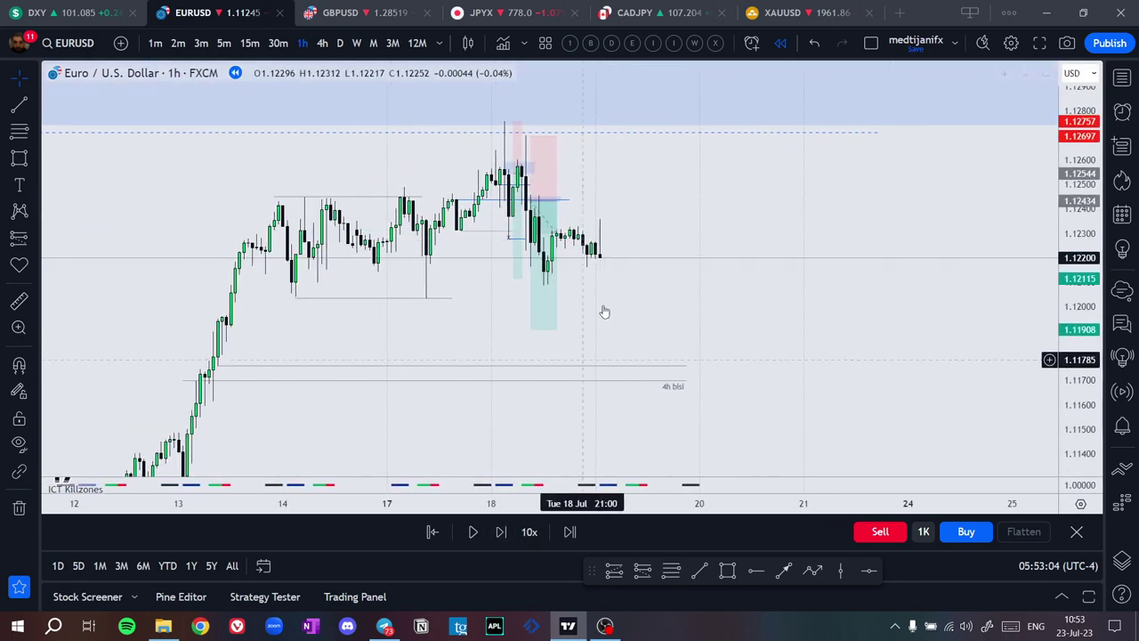
drag(630, 240, 666, 310)
drag(697, 354, 732, 335)
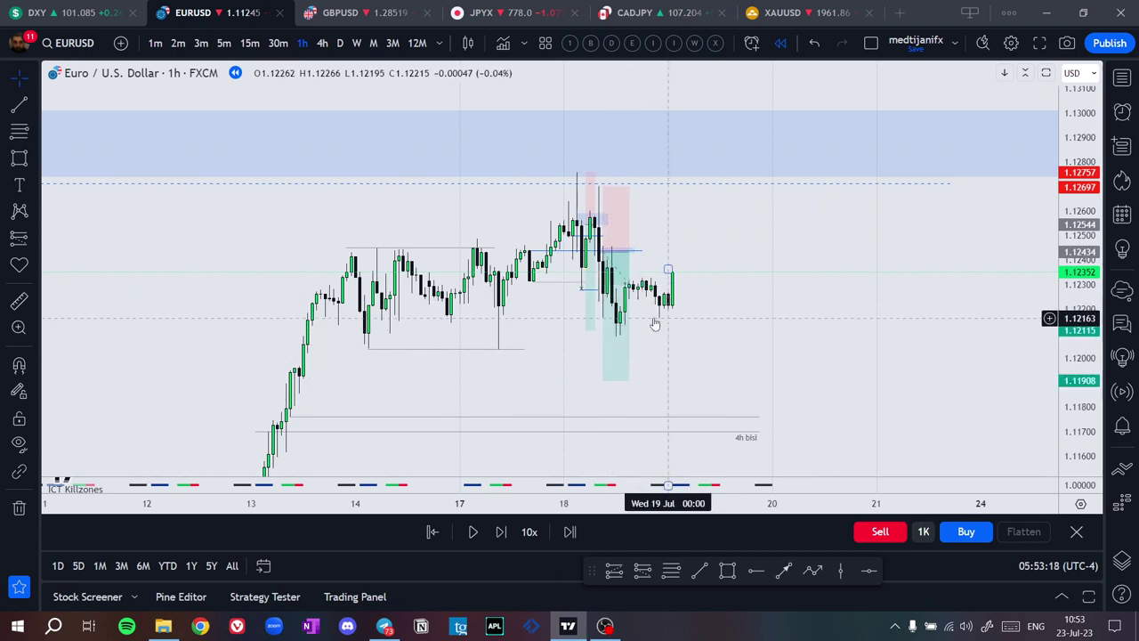
Return to the 15-minute chart and draw a horizontal trend line at 1.12329 from 17:45 on 18 July to about 07:45 on 19 July
click(250, 47)
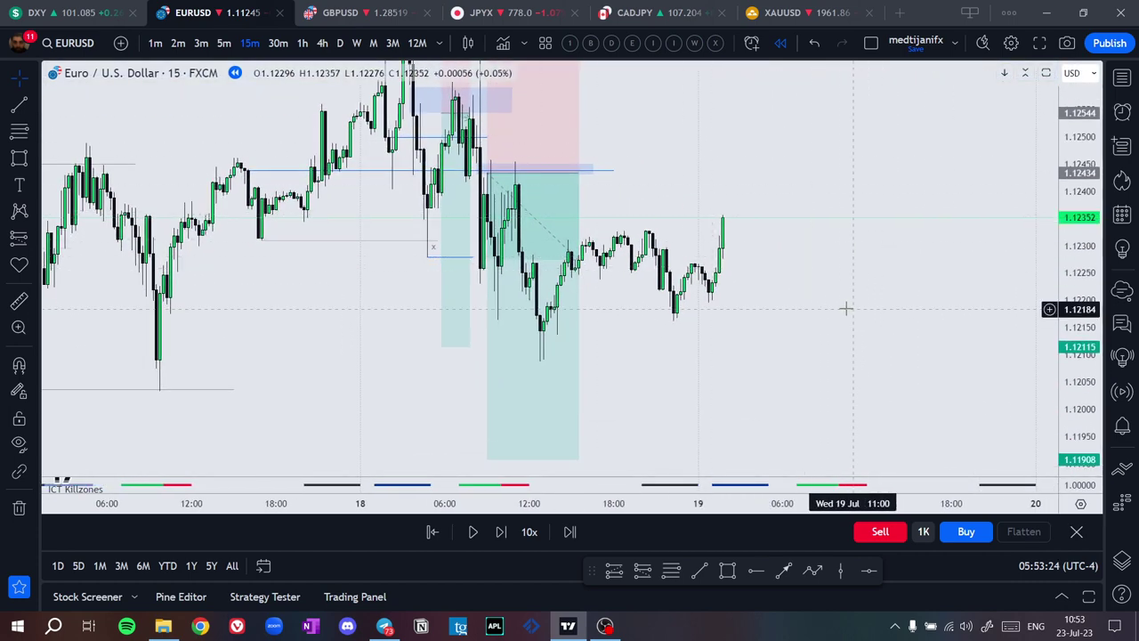
scroll(837, 307, up, 1)
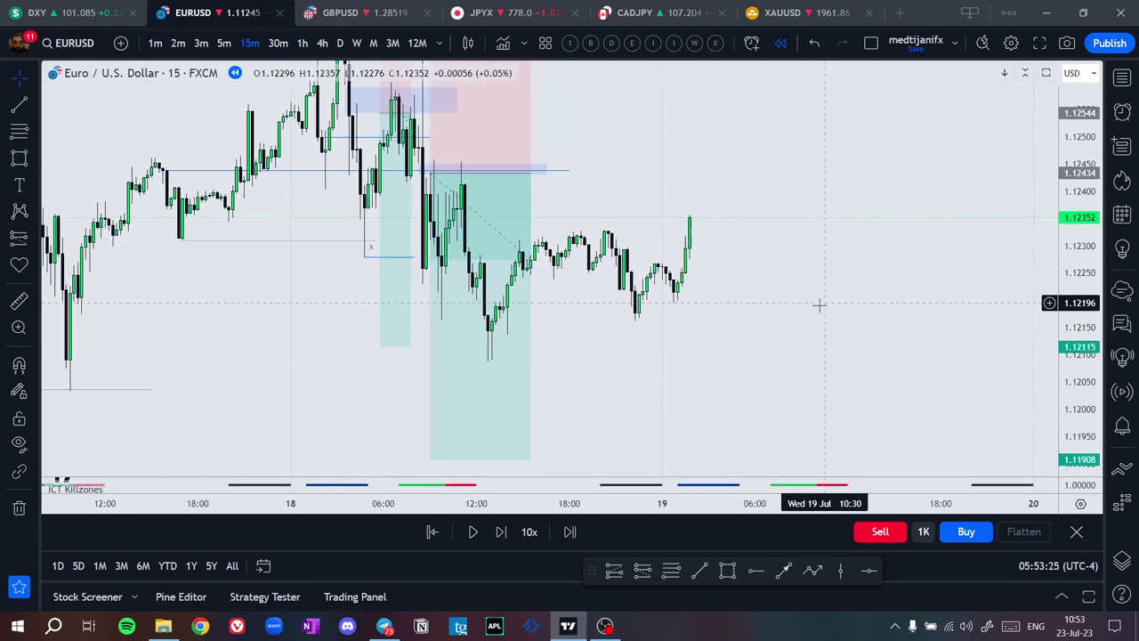
click(702, 571)
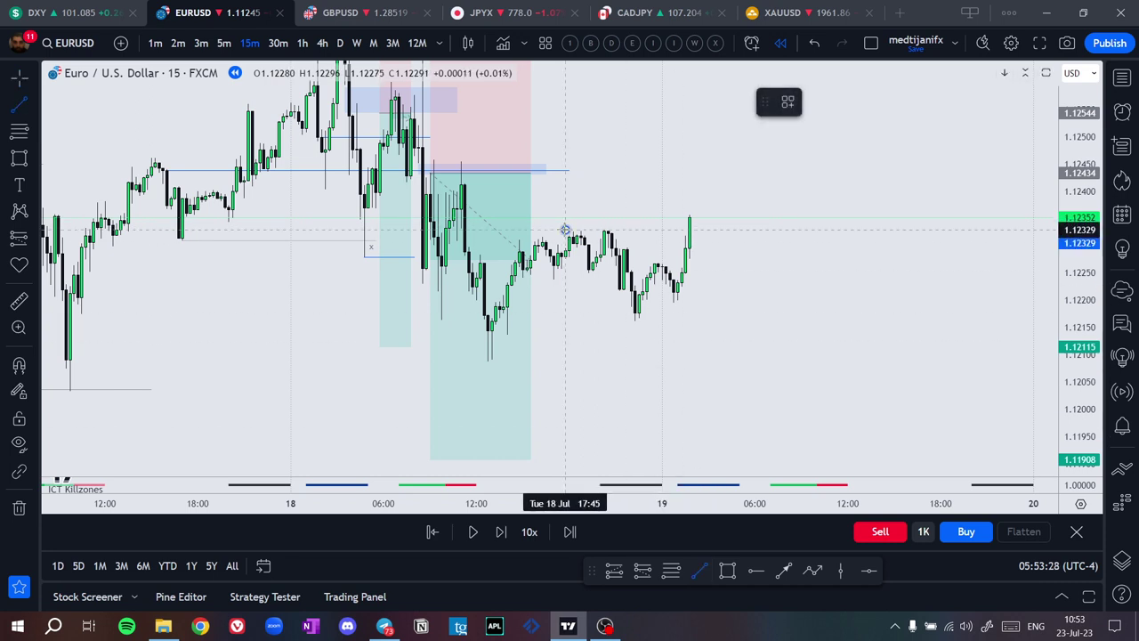
drag(565, 230, 781, 230)
drag(749, 339, 708, 313)
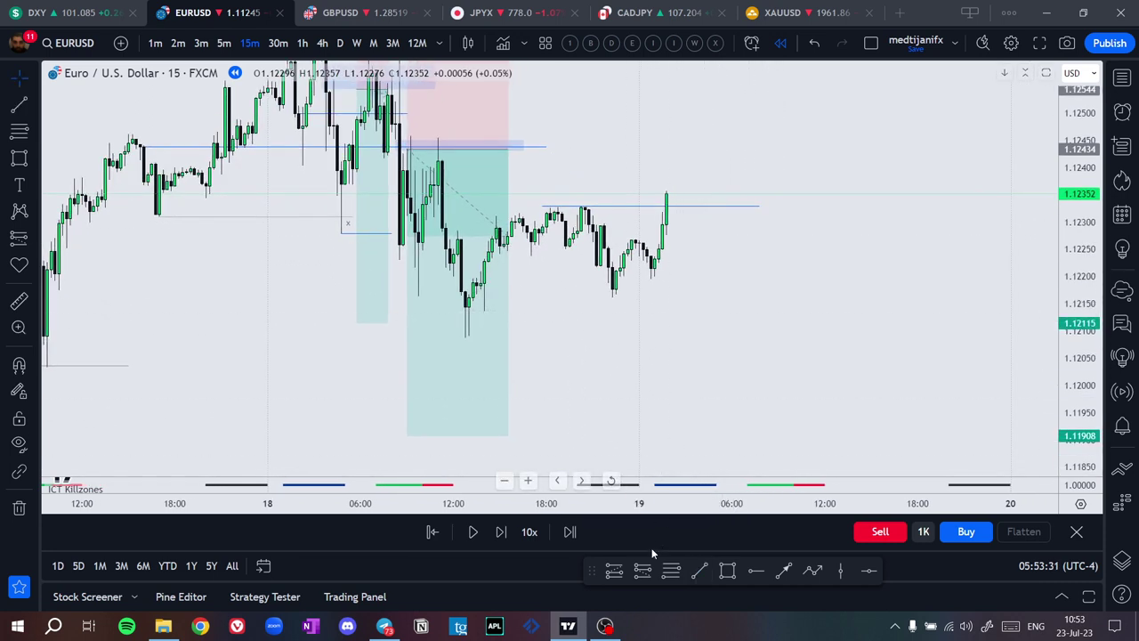
Mark the low near 1.12195 with a short horizontal line and advance the replay to about 03:00 on 19 July
click(500, 532)
click(698, 571)
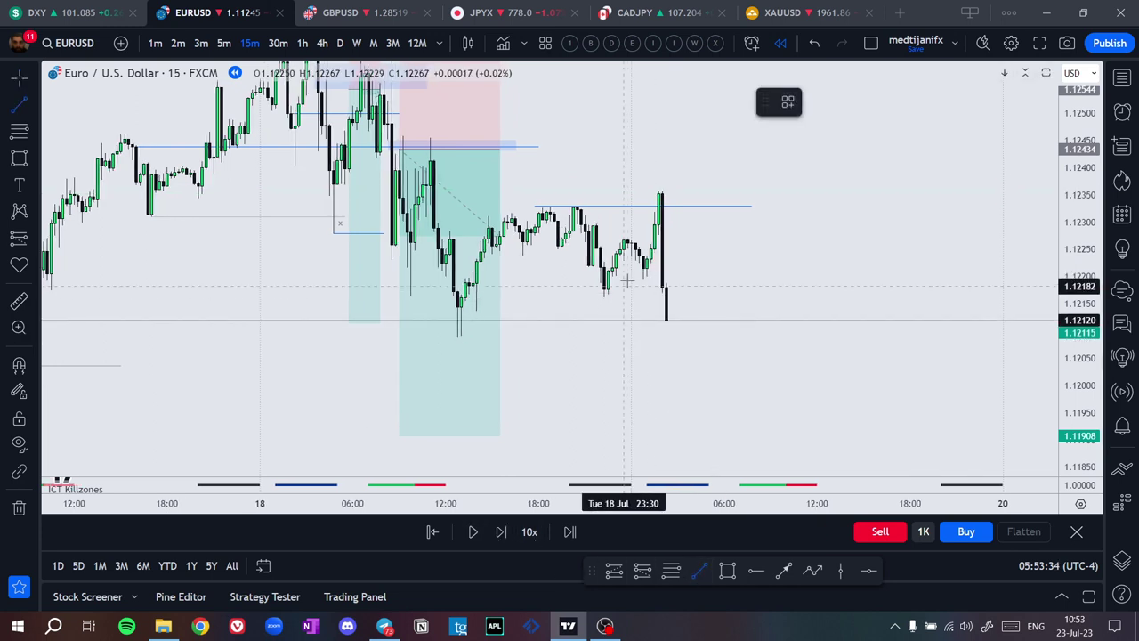
key(Escape)
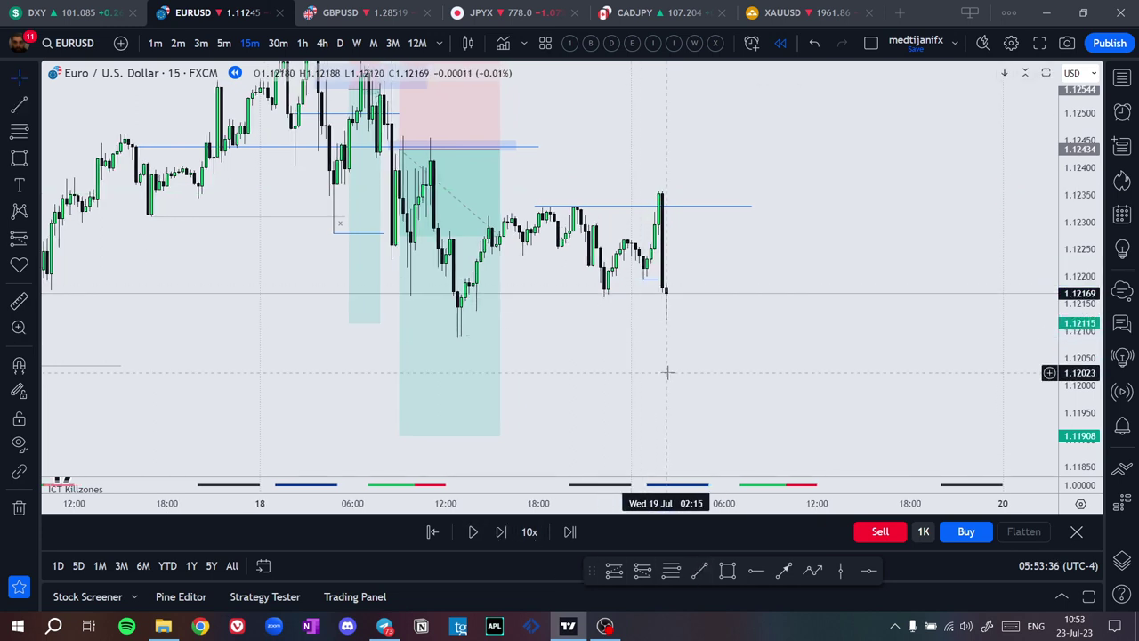
click(506, 534)
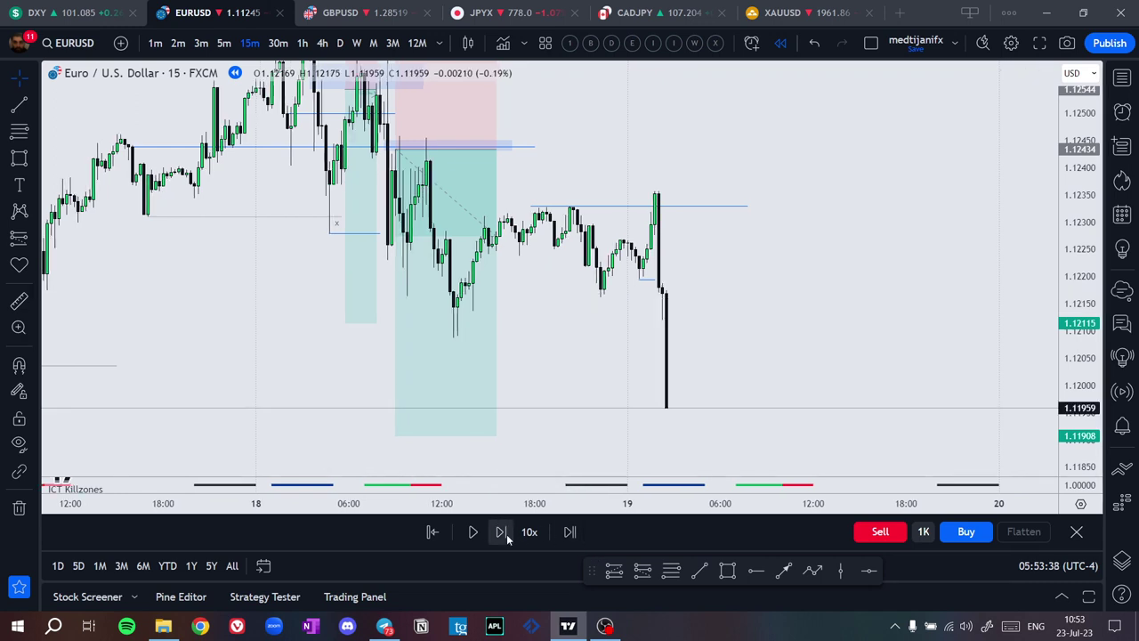
click(506, 534)
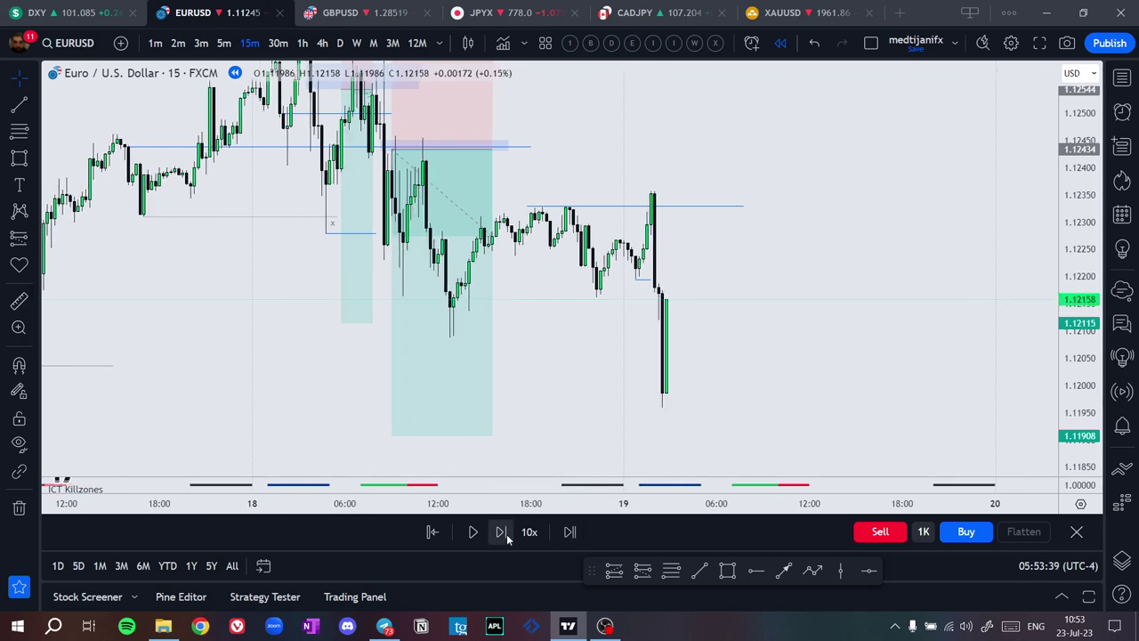
click(699, 571)
click(646, 189)
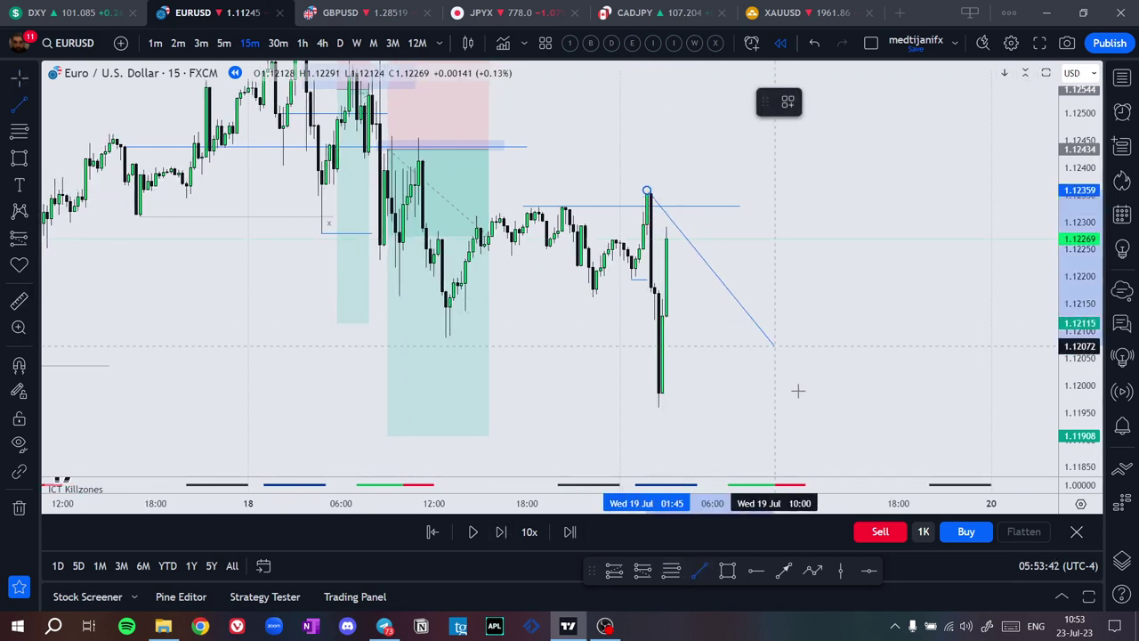
click(795, 326)
key(Delete)
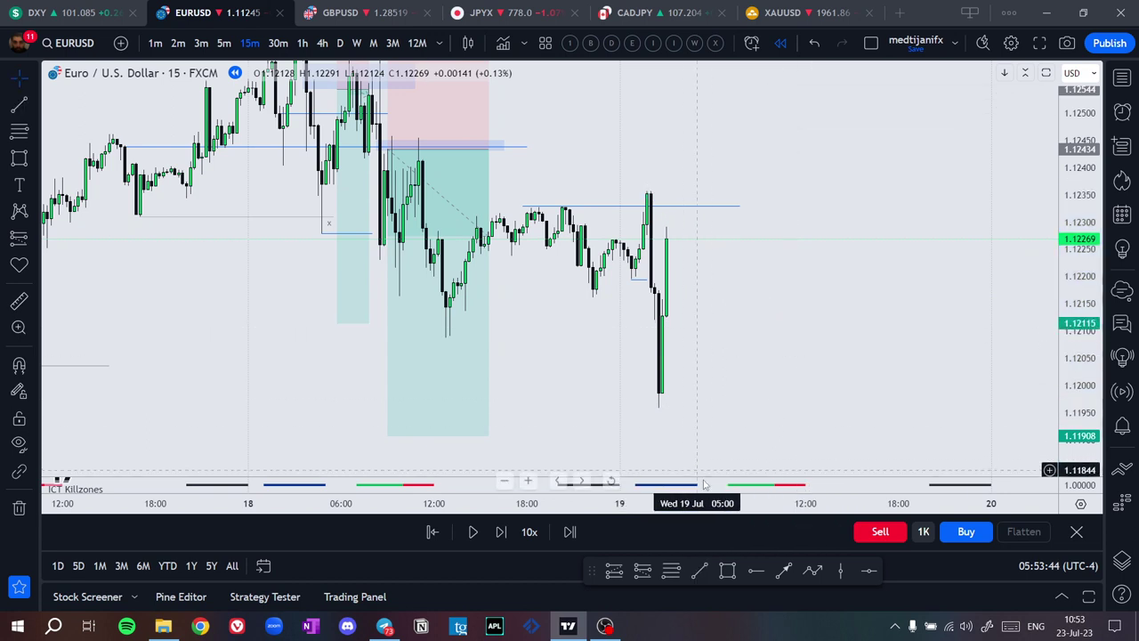
Draw a Fibonacci retracement from the 19 July high at 1.12354 down to the low at 1.11959
click(672, 571)
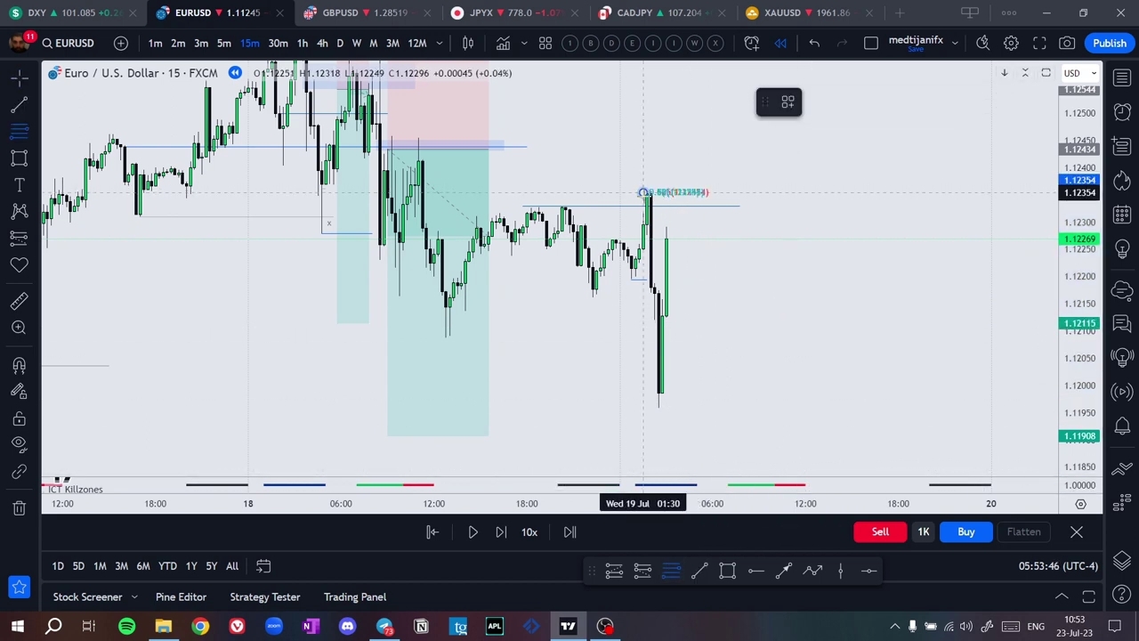
click(829, 408)
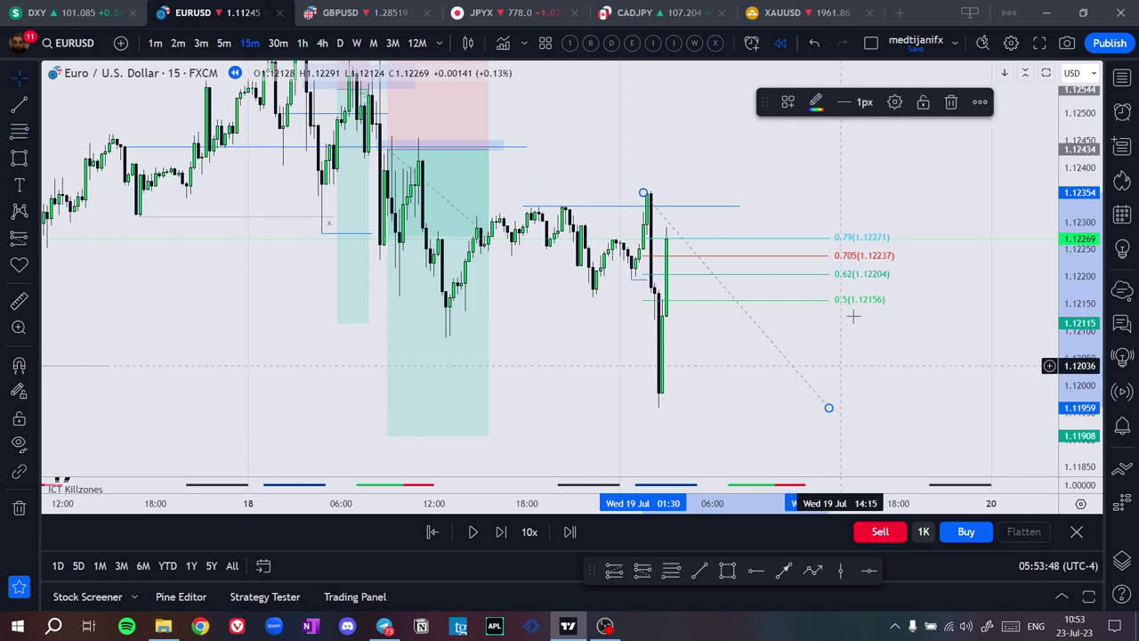
click(853, 316)
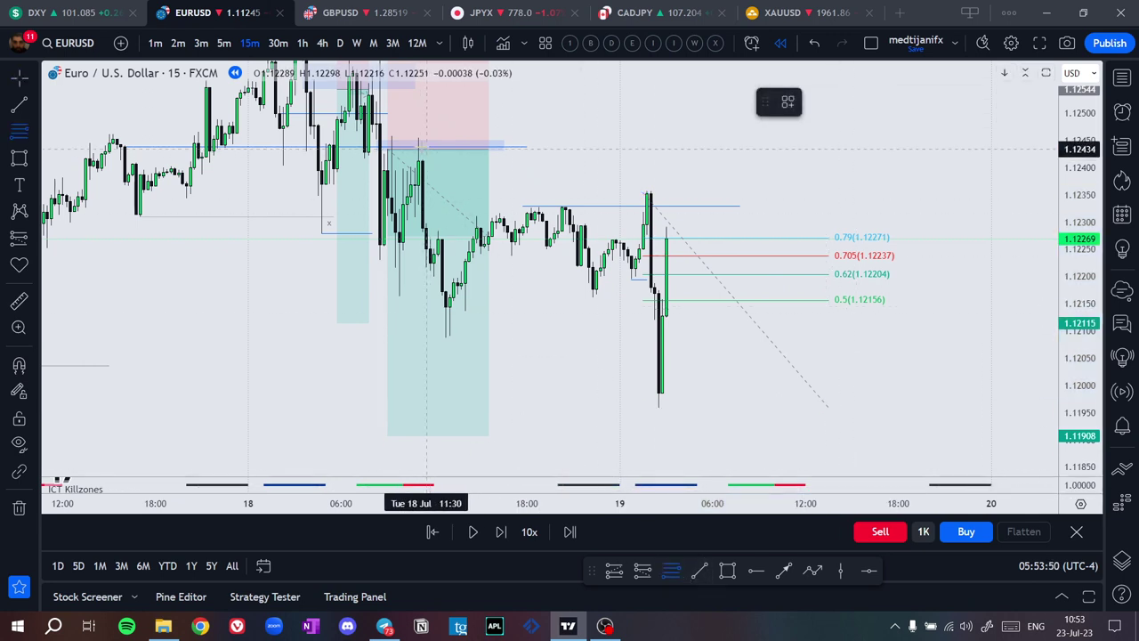
Draw a Fibonacci retracement from 1.12459 at 10:45 on 18 July down to 1.12088, and delete the retracement anchored at 1.12354
click(415, 135)
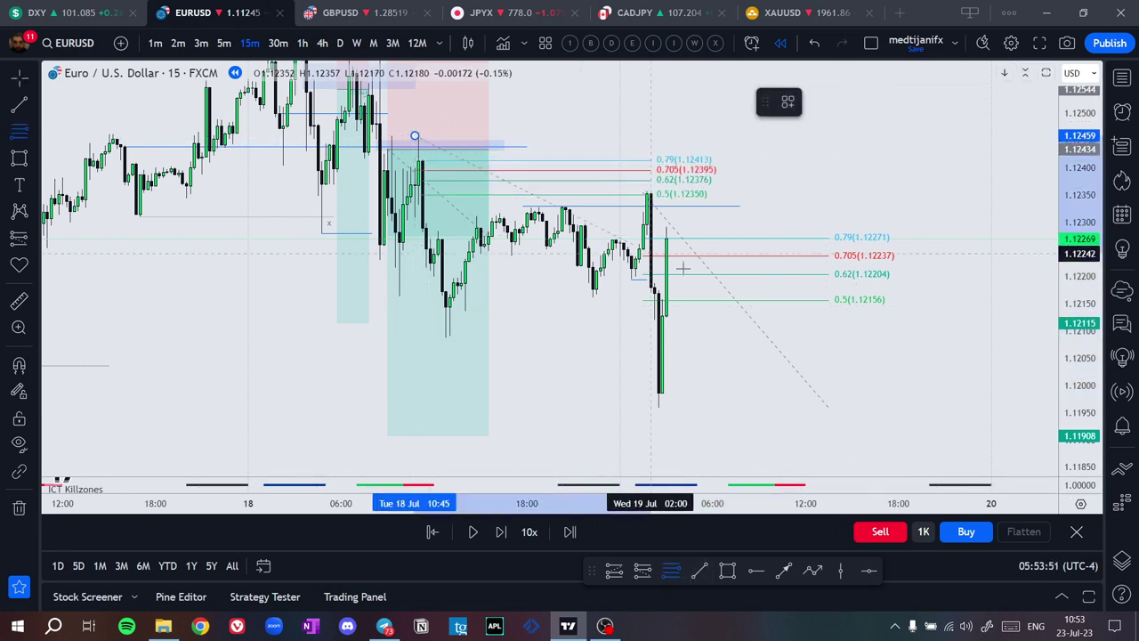
click(798, 332)
drag(798, 331, 809, 337)
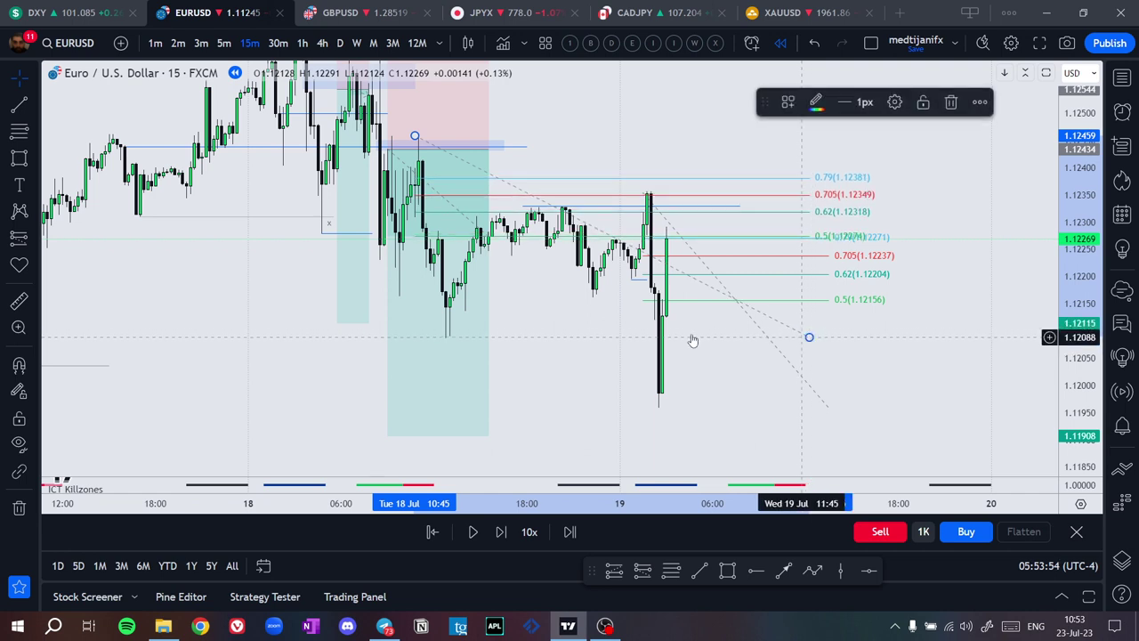
key(Delete)
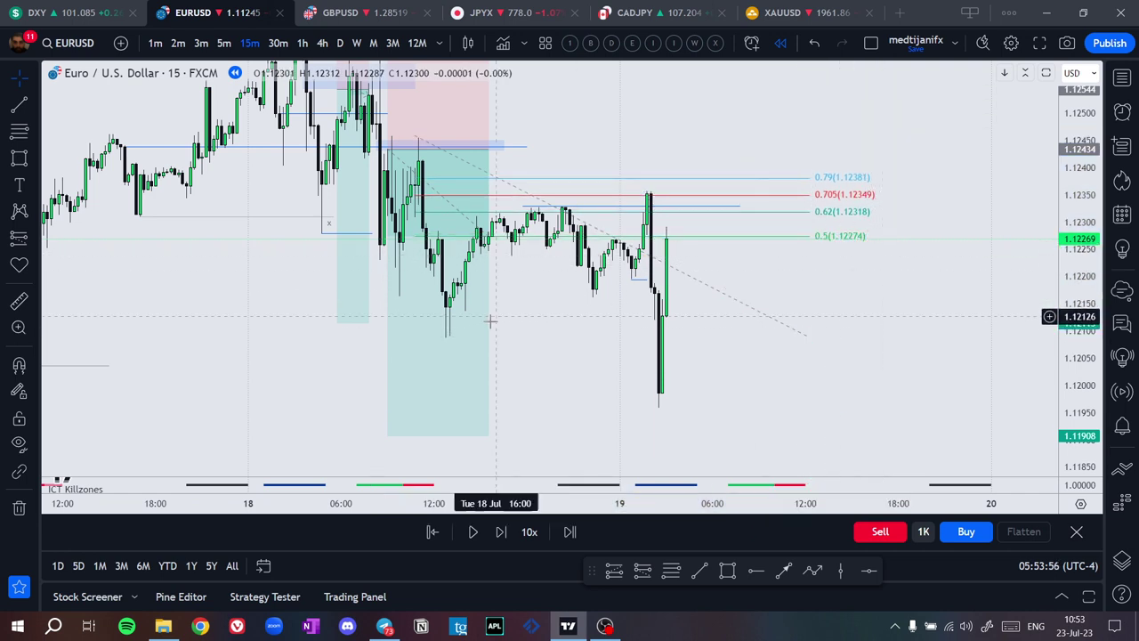
click(506, 240)
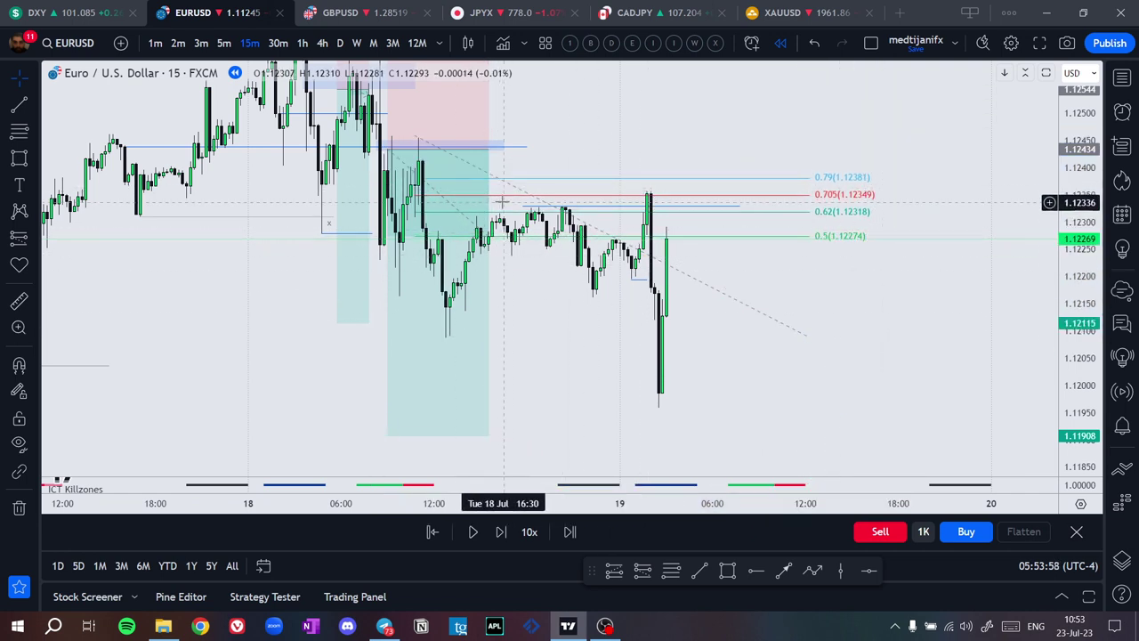
Shorten the 1.12329 trend line to end at 02:30 on 19 July and adjust the short line under the 01:00 low
drag(739, 209, 681, 216)
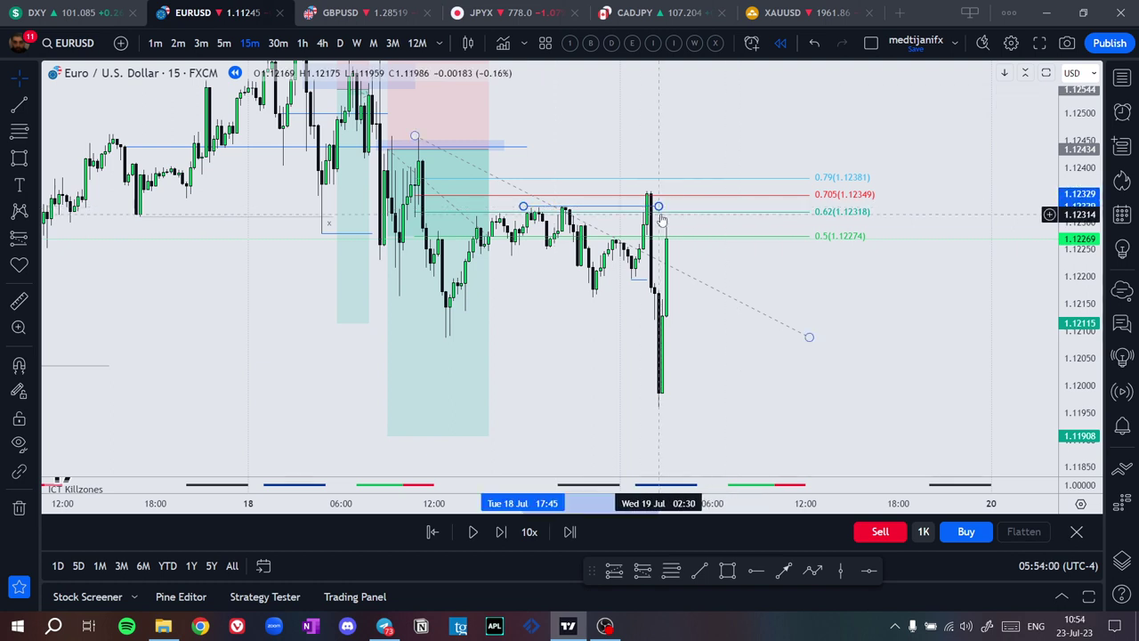
click(658, 215)
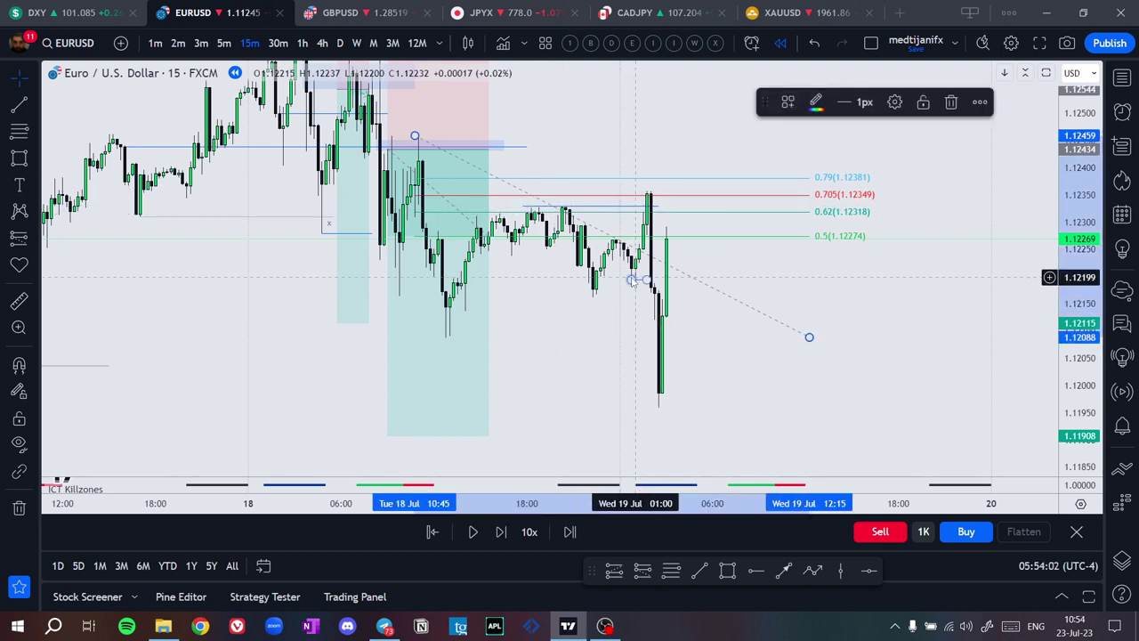
drag(631, 280, 642, 280)
click(580, 340)
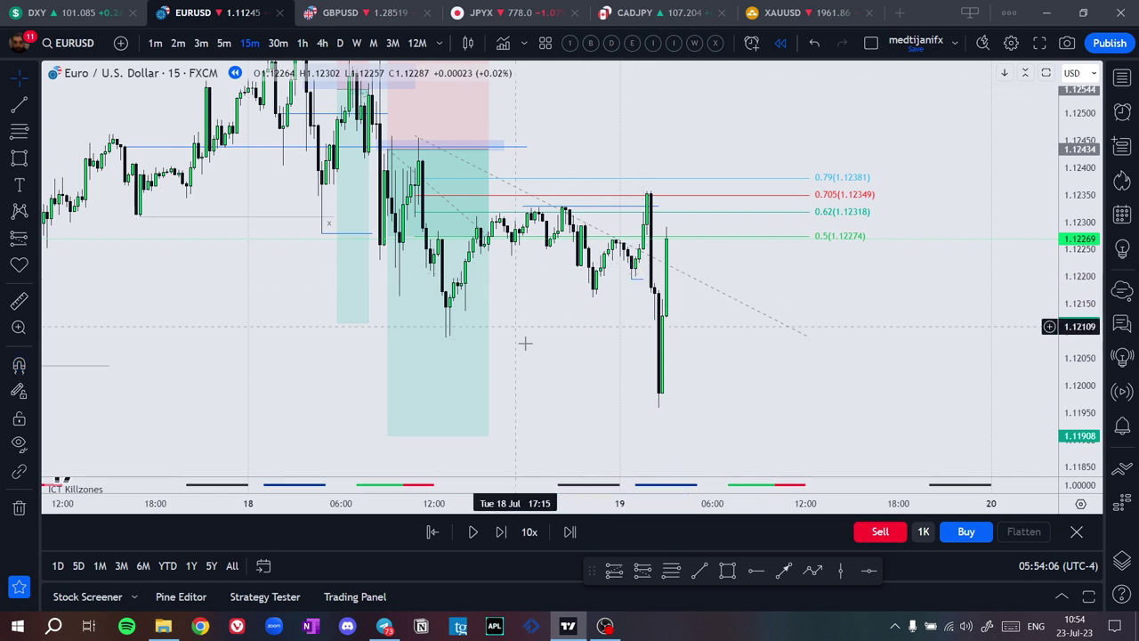
Switch to the DXY chart and advance its 1-hour replay to about 01:00 on 19 July
click(76, 7)
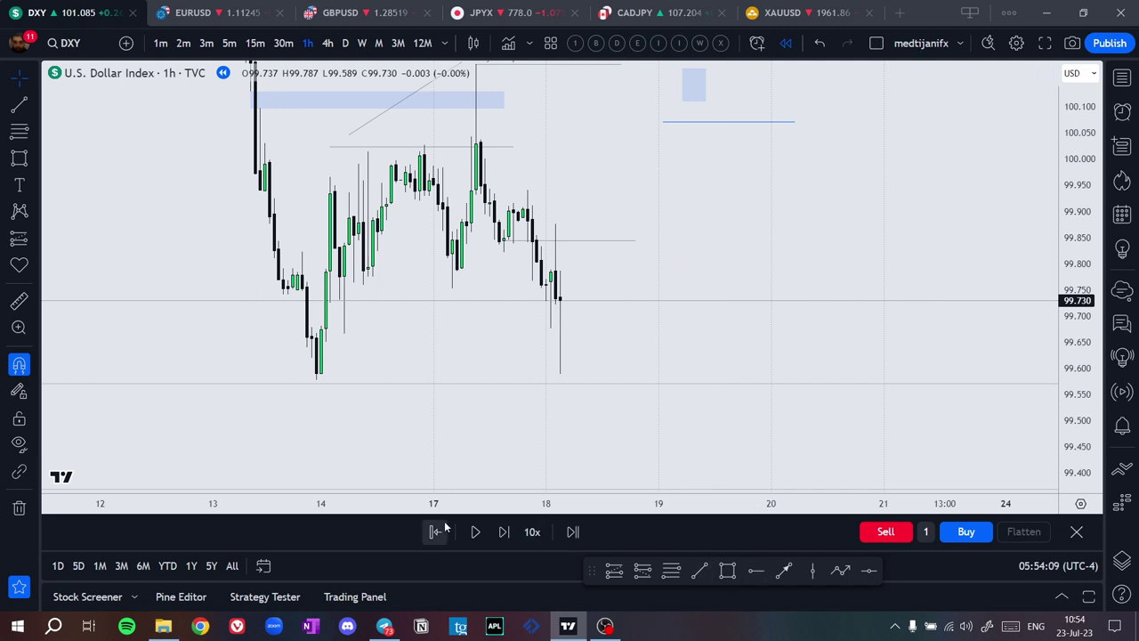
click(503, 532)
click(503, 532)
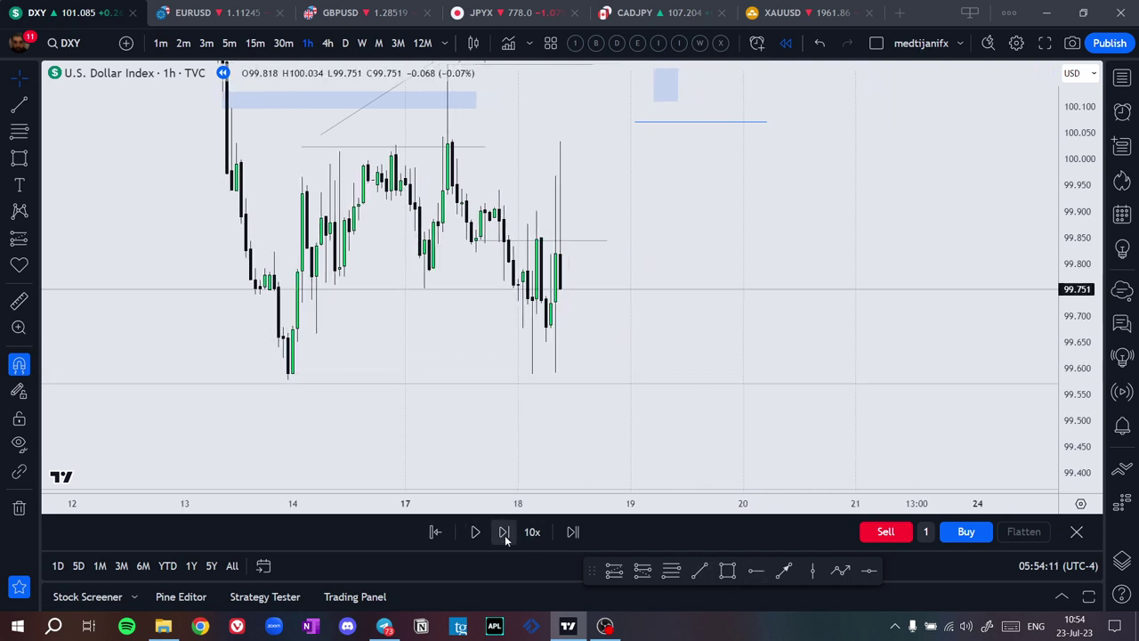
click(504, 532)
click(504, 532)
click(504, 533)
click(504, 533)
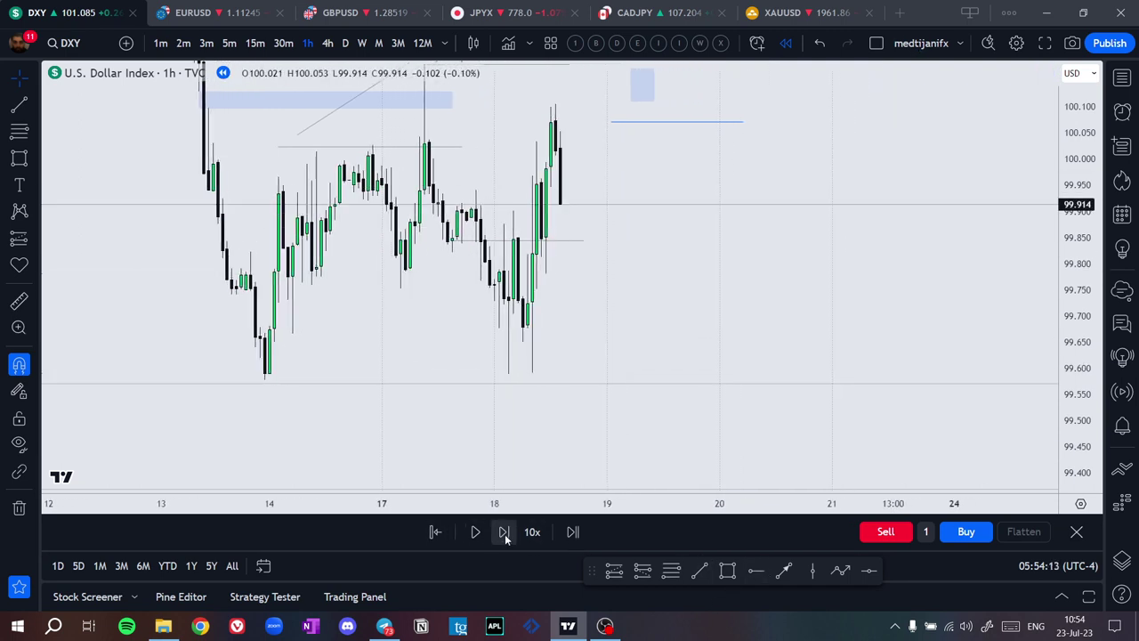
click(503, 533)
click(504, 533)
click(504, 533)
click(504, 533)
click(504, 532)
click(504, 532)
click(504, 532)
click(504, 532)
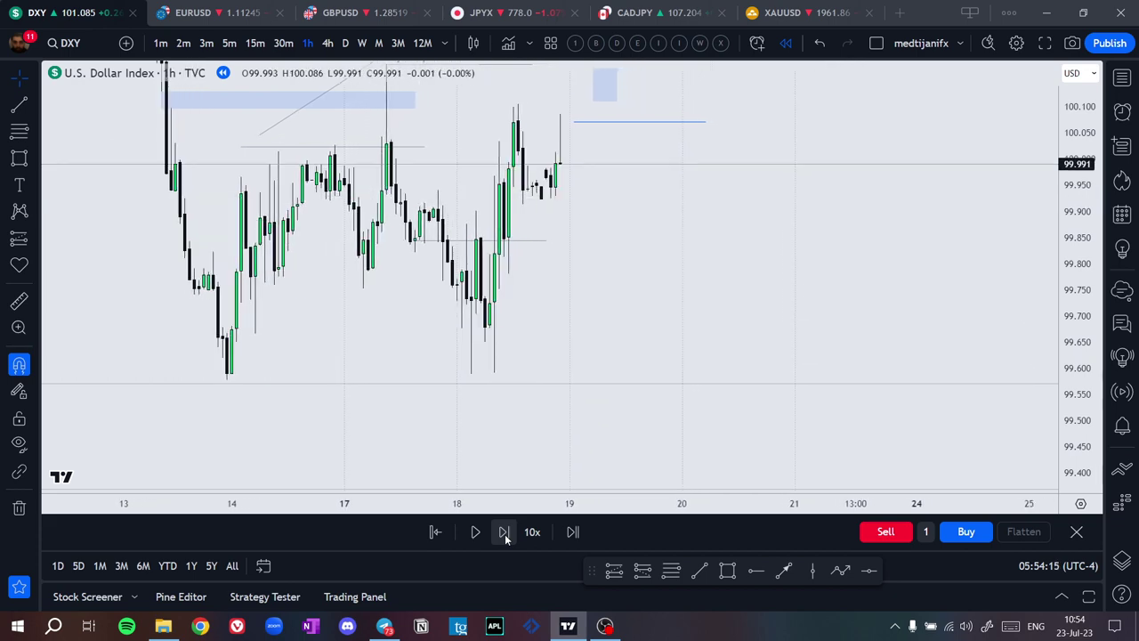
click(503, 532)
click(503, 532)
drag(584, 296, 598, 346)
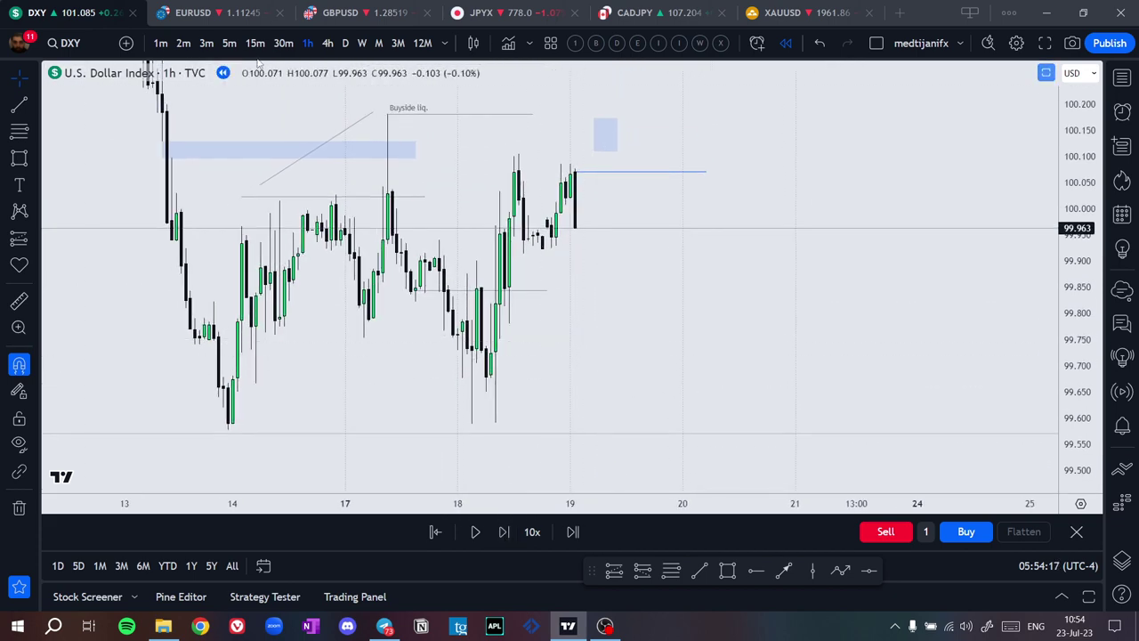
Set the DXY chart to the 30-minute timeframe and advance the replay to about 03:00 on 19 July
click(278, 45)
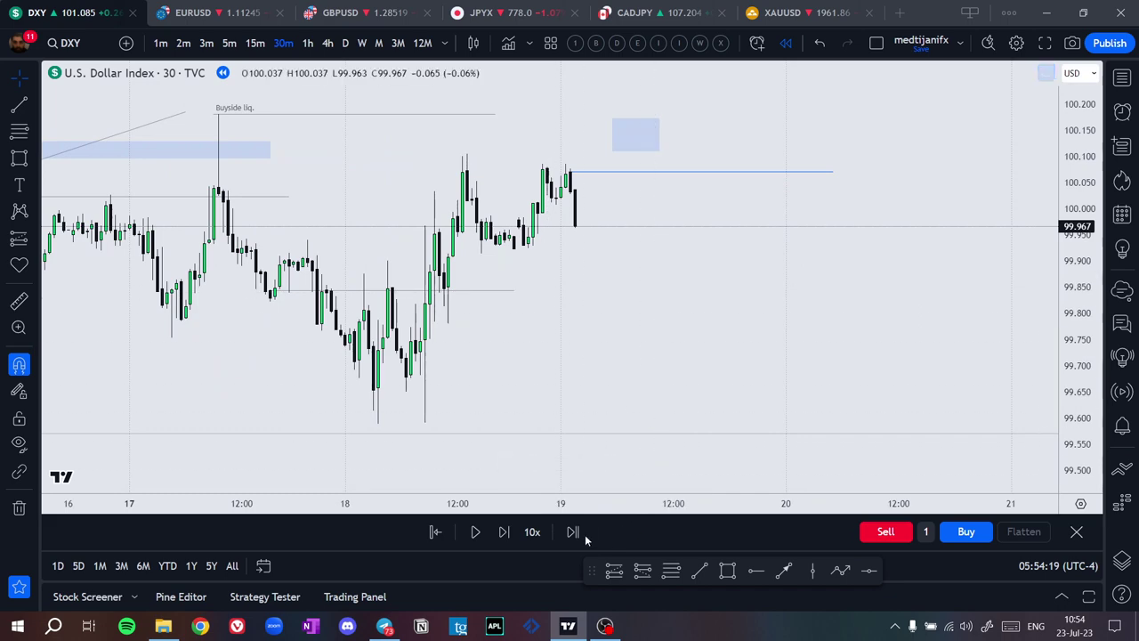
click(504, 532)
click(504, 532)
click(503, 532)
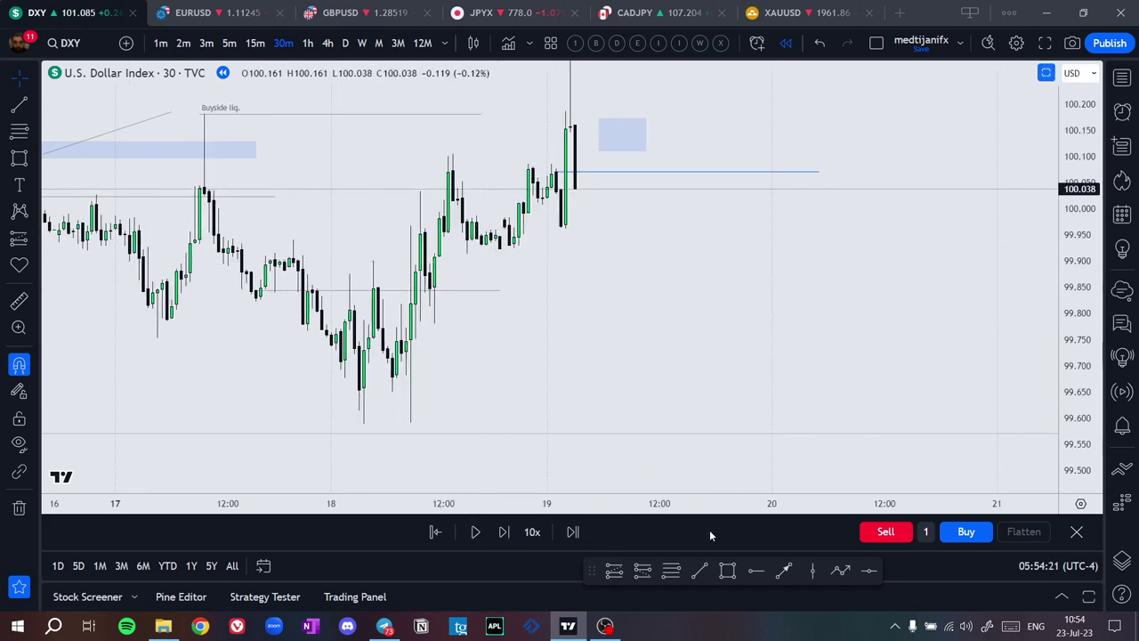
Draw a horizontal trend line at about 99.916 from the 14:30 low on 18 July to about 03:30 on 19 July
click(699, 569)
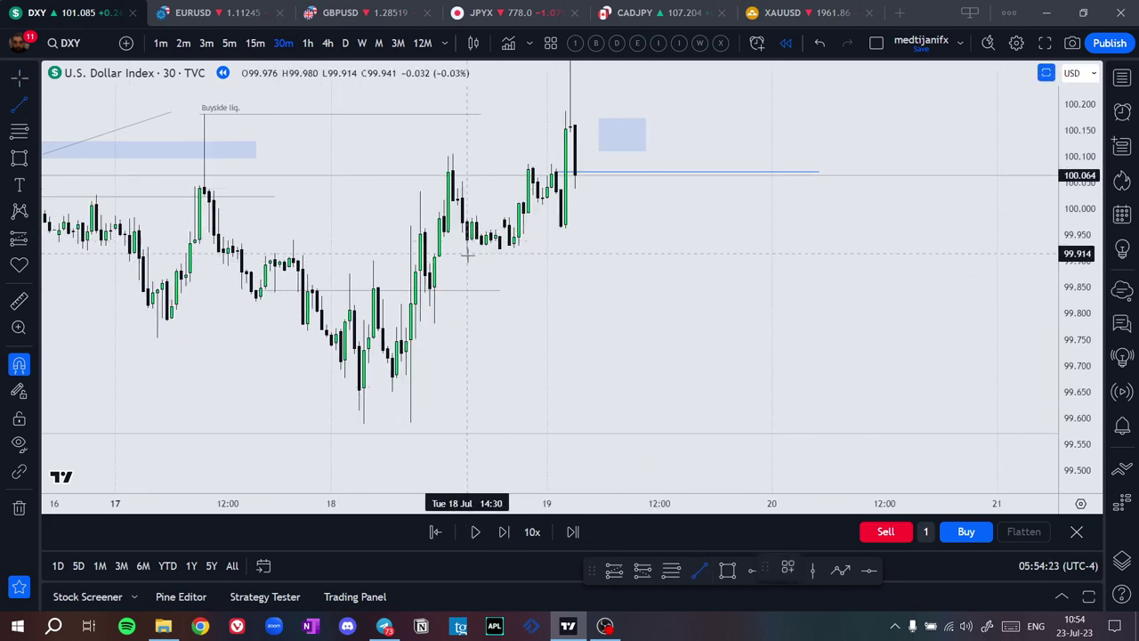
key(super)
key(super)
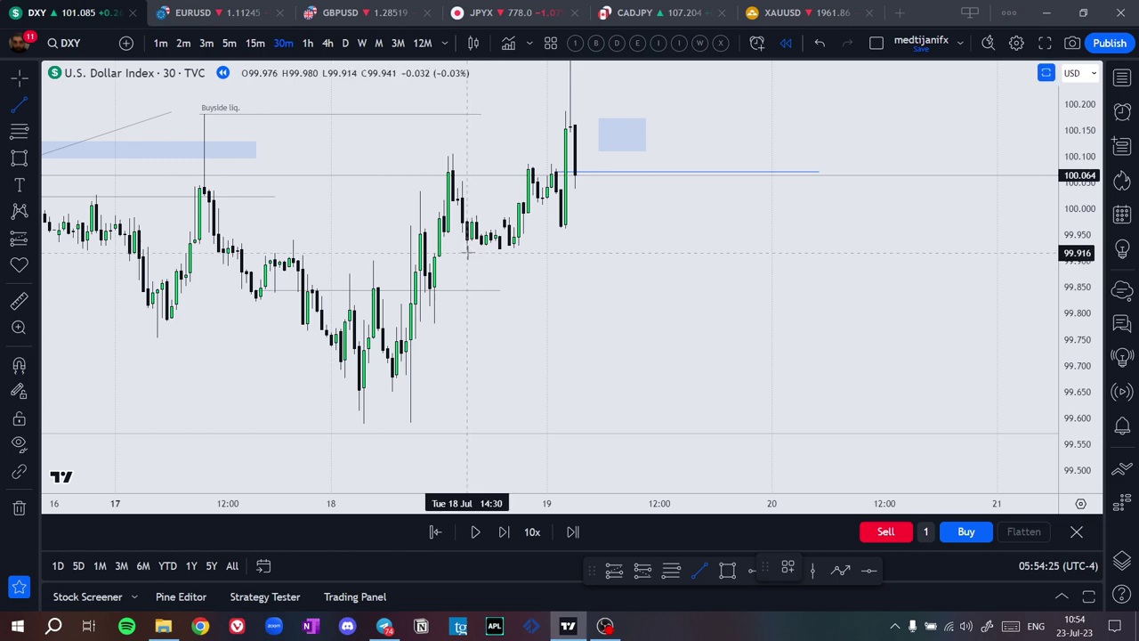
click(468, 253)
key(ctrl)
text(<)
key(super)
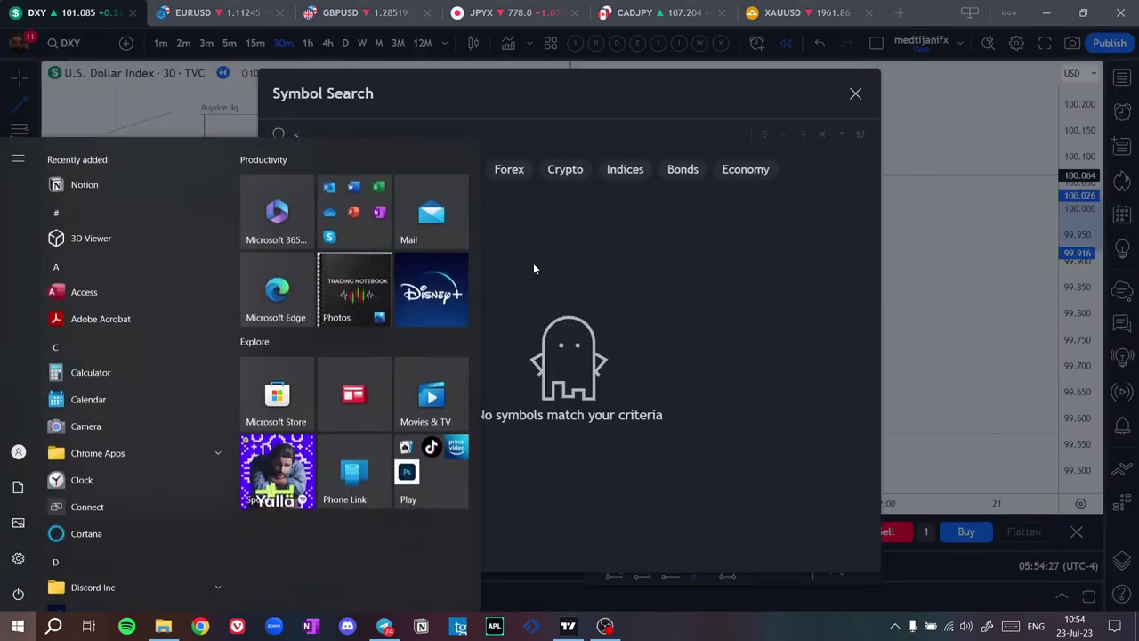
click(855, 93)
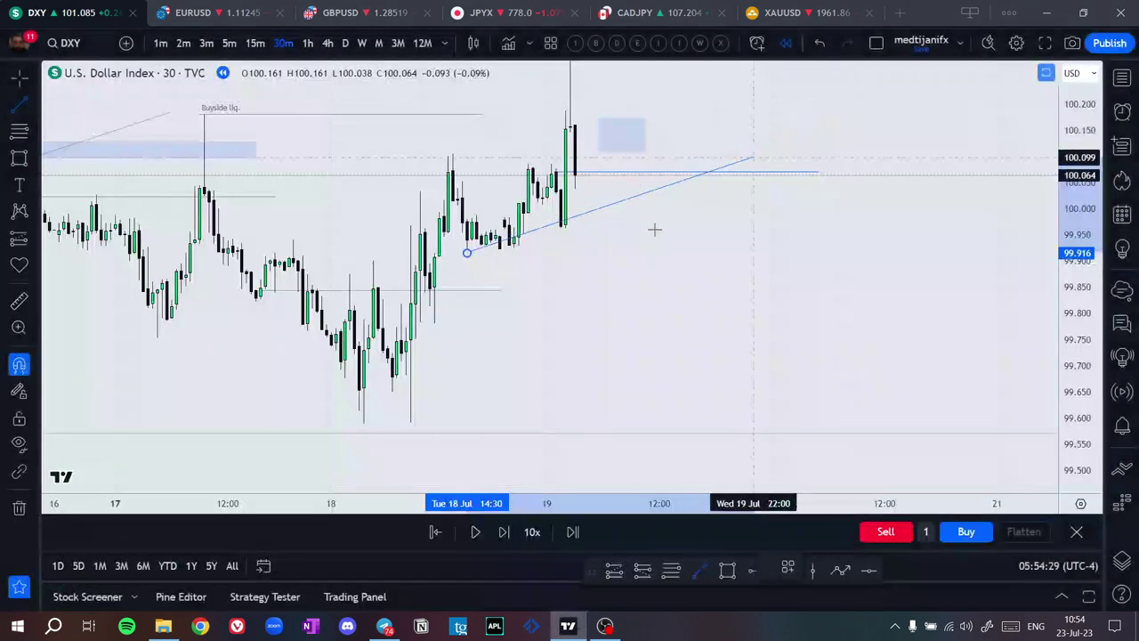
click(579, 252)
drag(661, 327, 674, 364)
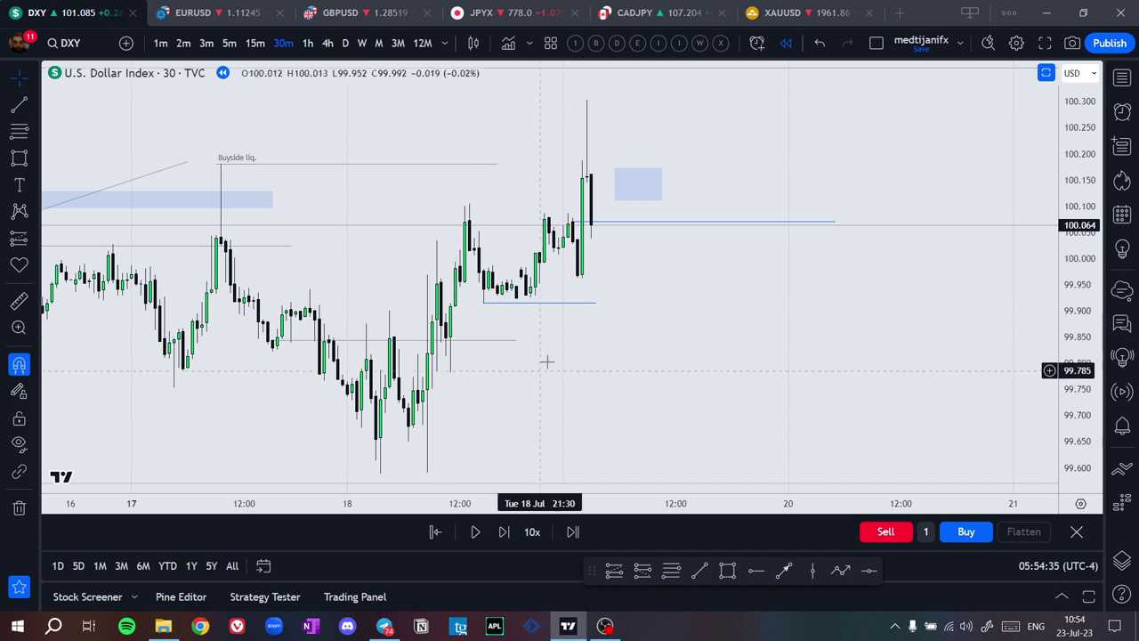
click(583, 255)
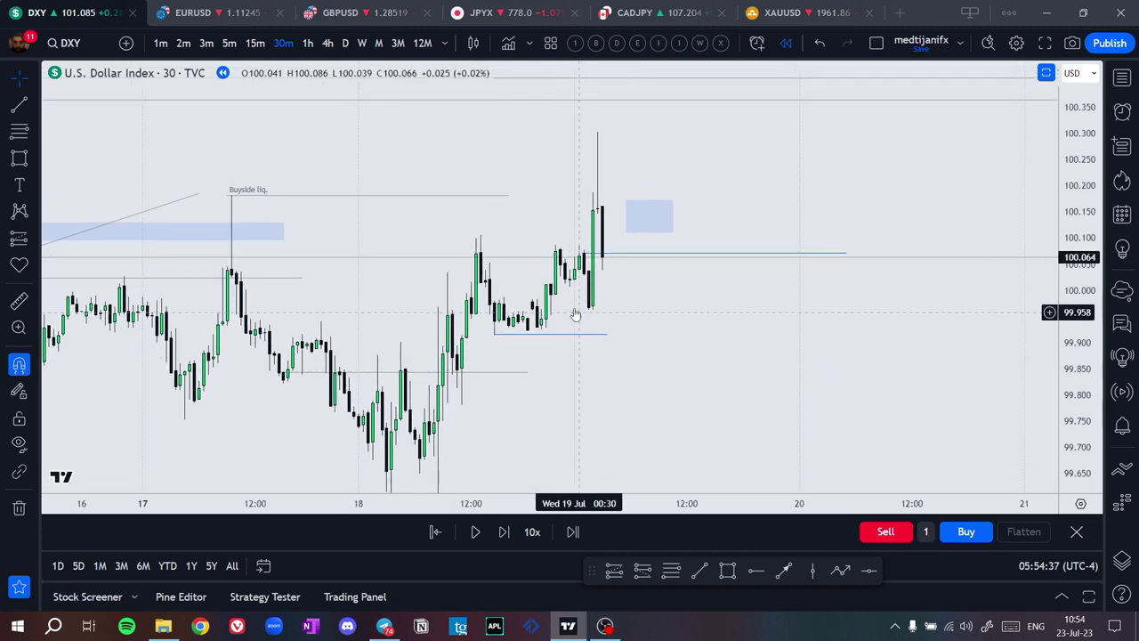
Set the DXY chart to the 15-minute timeframe and shift the line under the 18 July low to 99.914
click(256, 44)
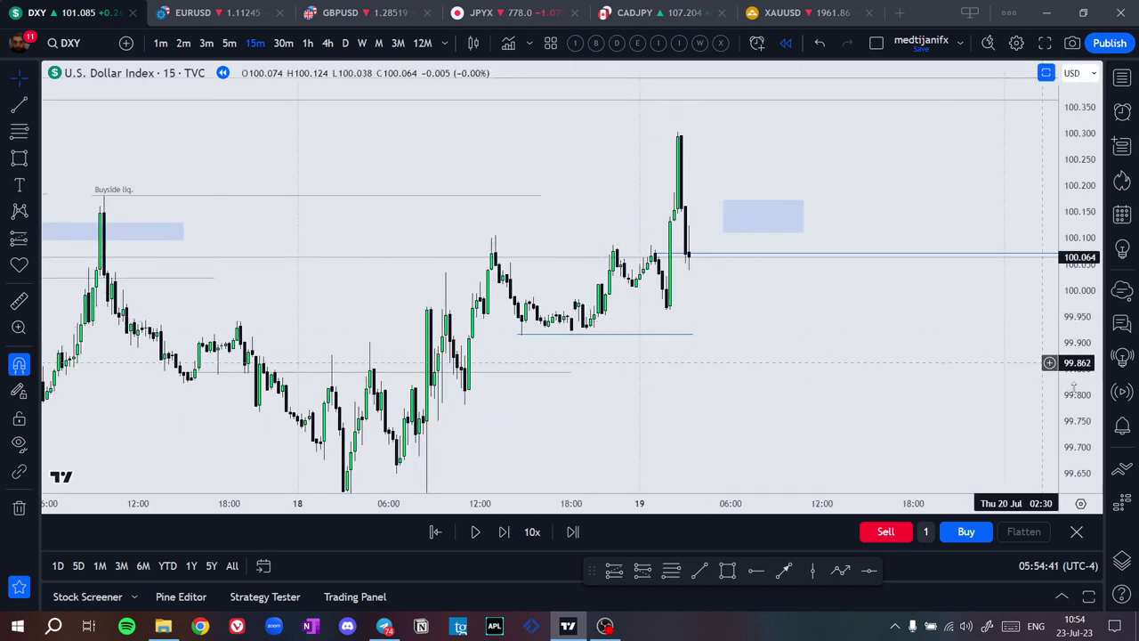
drag(1074, 386, 1074, 235)
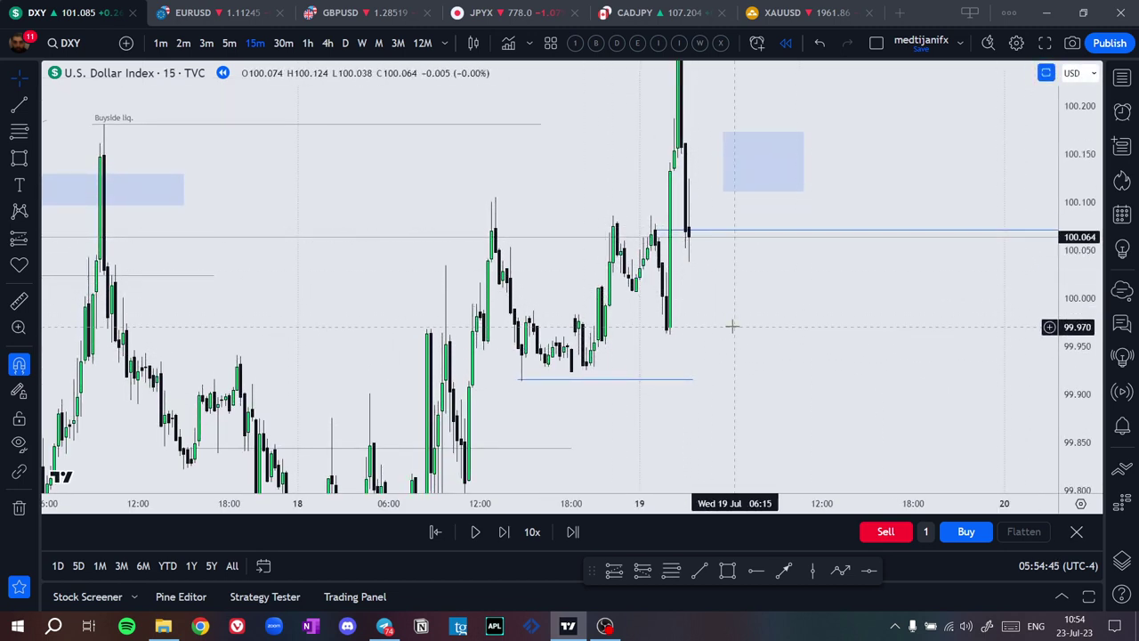
drag(548, 381, 570, 380)
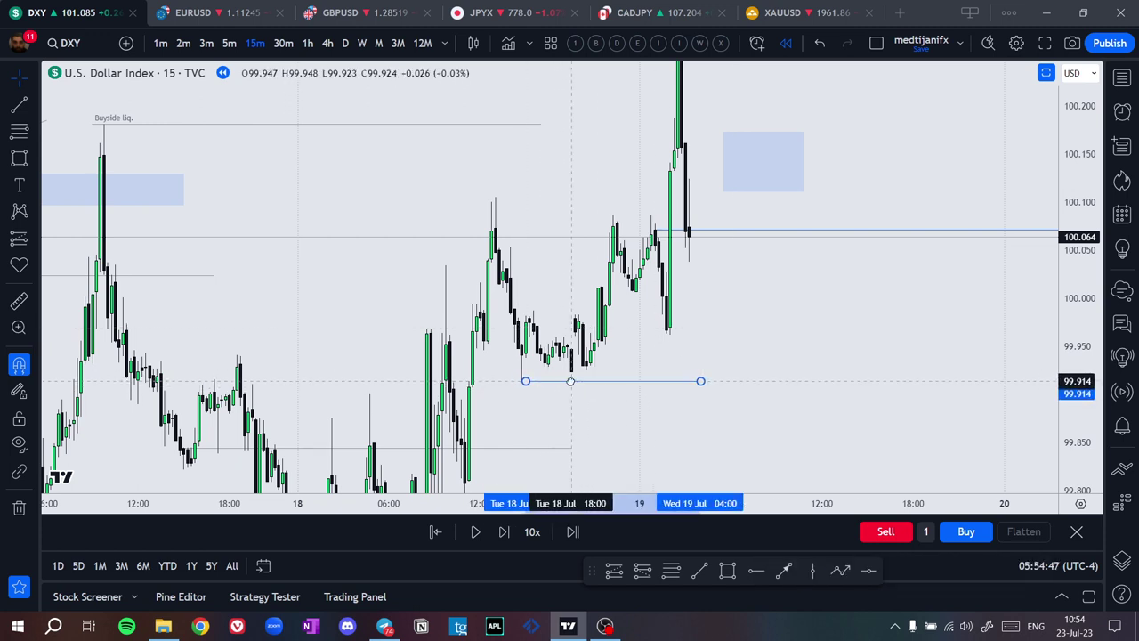
click(554, 417)
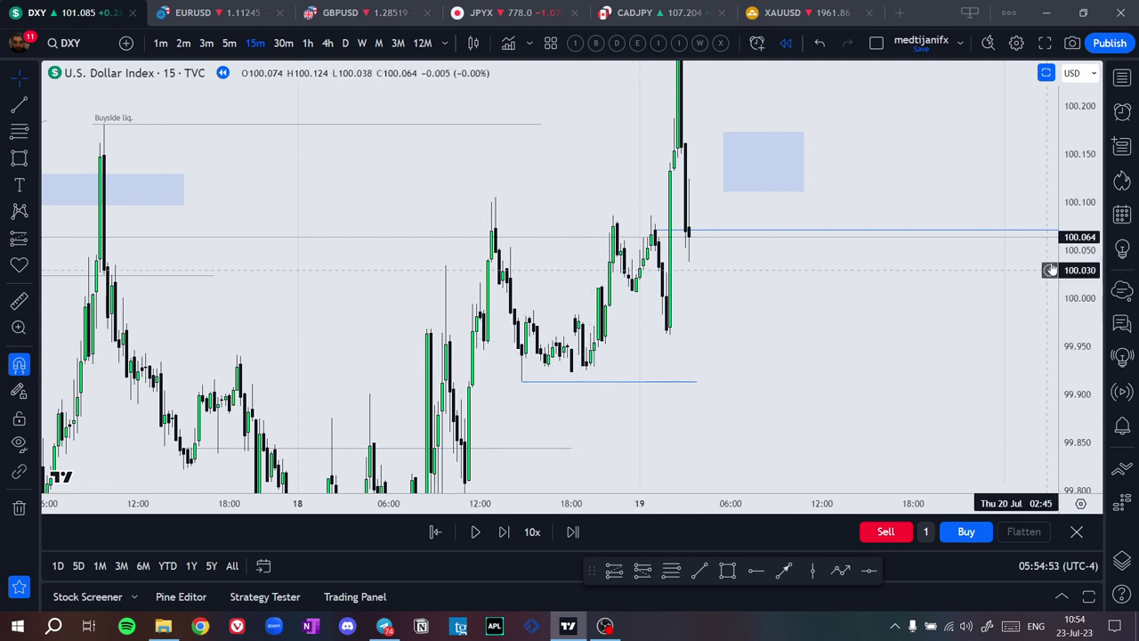
On the EURUSD chart, replace the 18 July Fibonacci retracement with one from 1.12357 at 02:00 on 19 July down to 1.11963
click(191, 13)
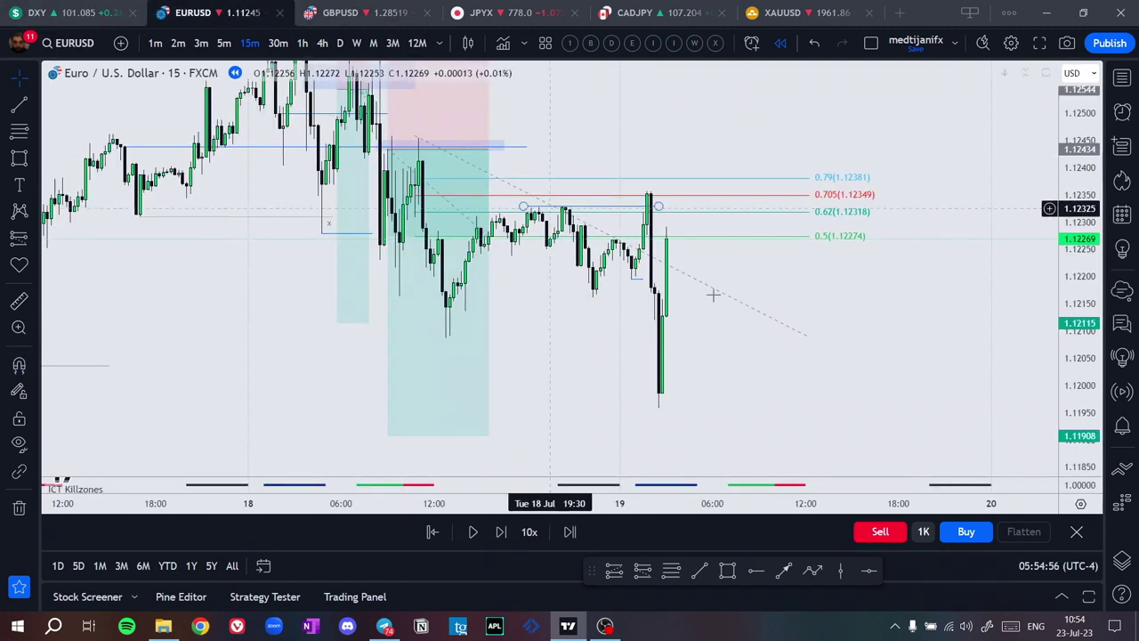
click(661, 209)
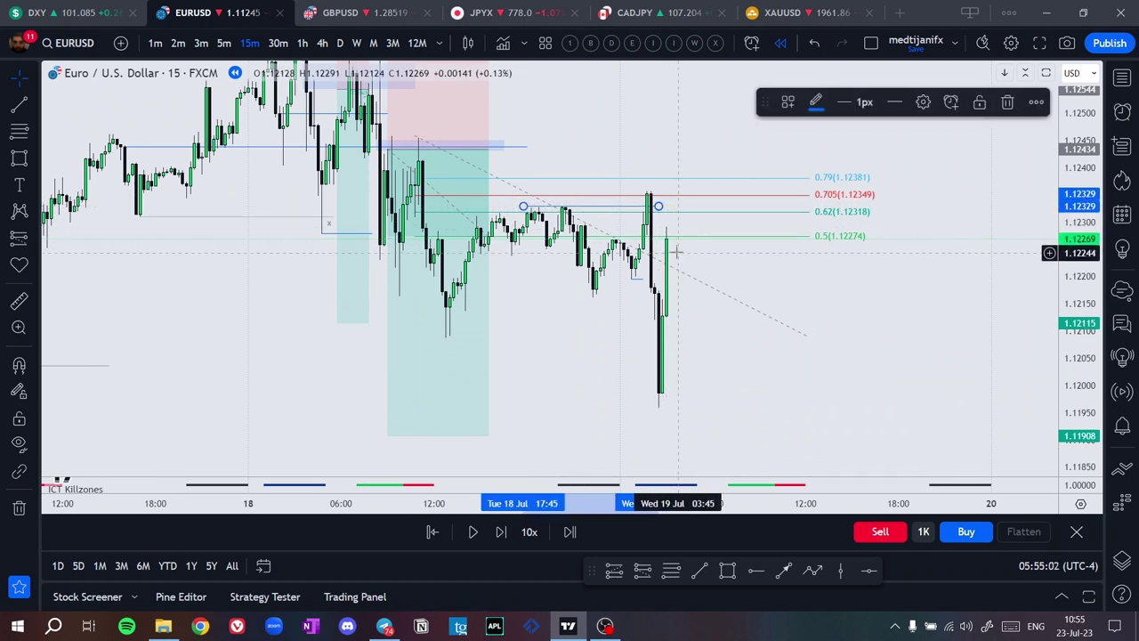
click(749, 302)
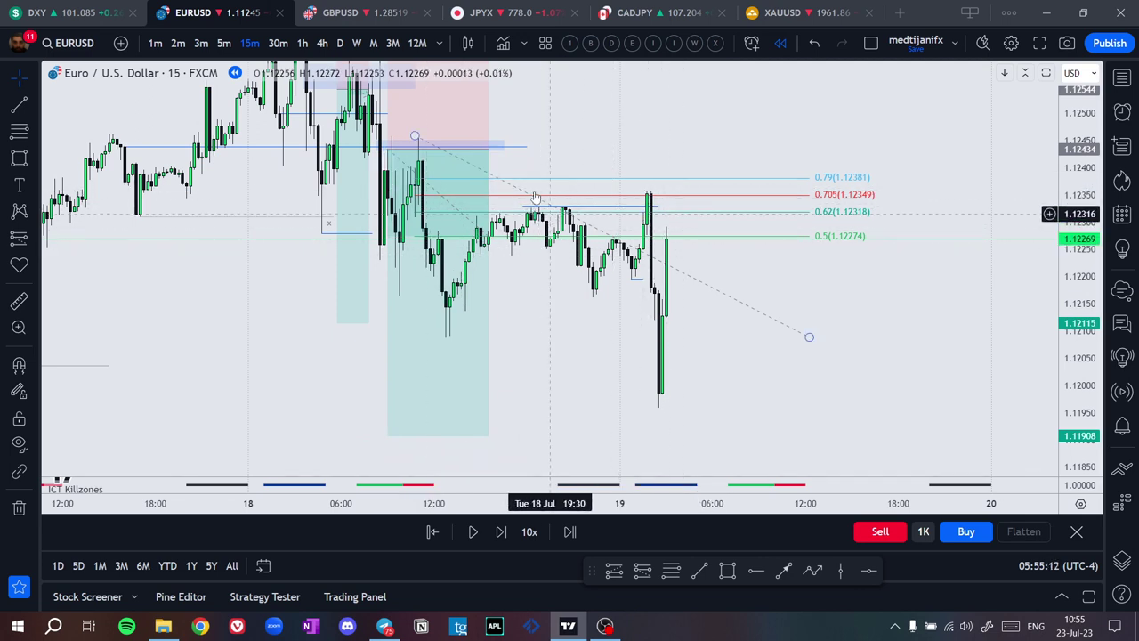
click(676, 573)
click(651, 192)
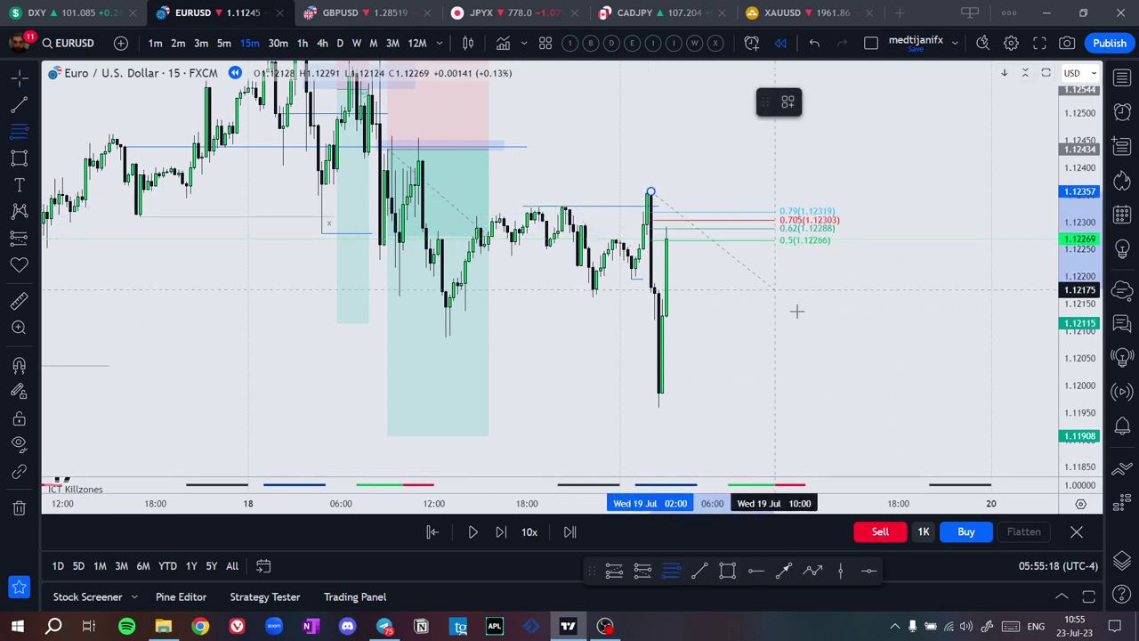
click(856, 405)
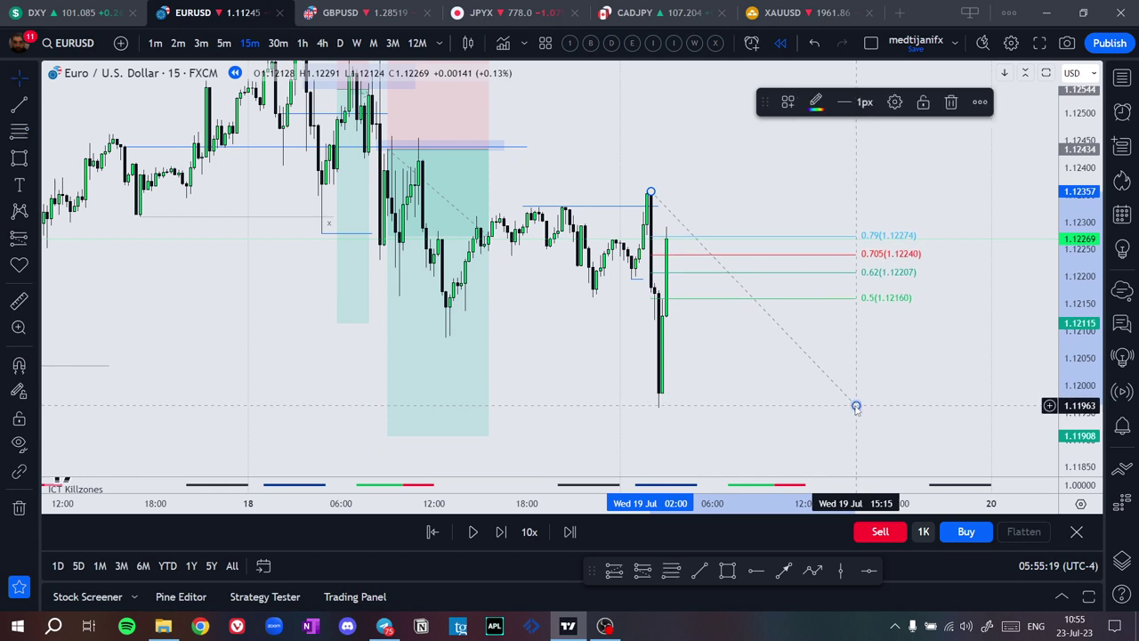
Place a short position at the 0.62 level, 1.12207, at 03:30 on 19 July with its stop at 1.12357
click(643, 570)
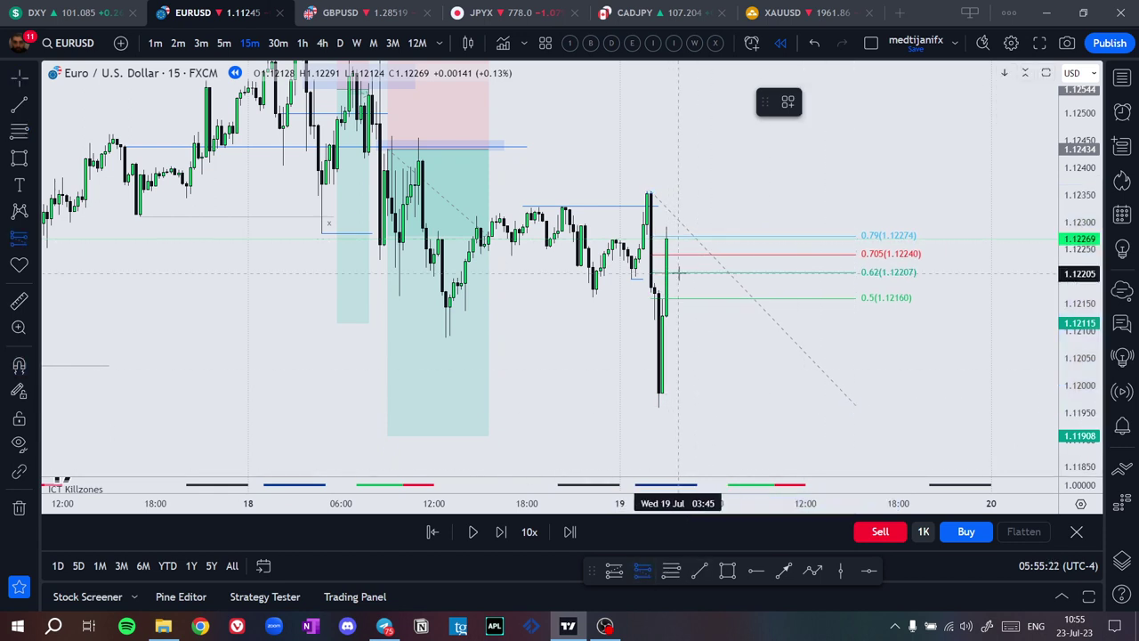
click(673, 273)
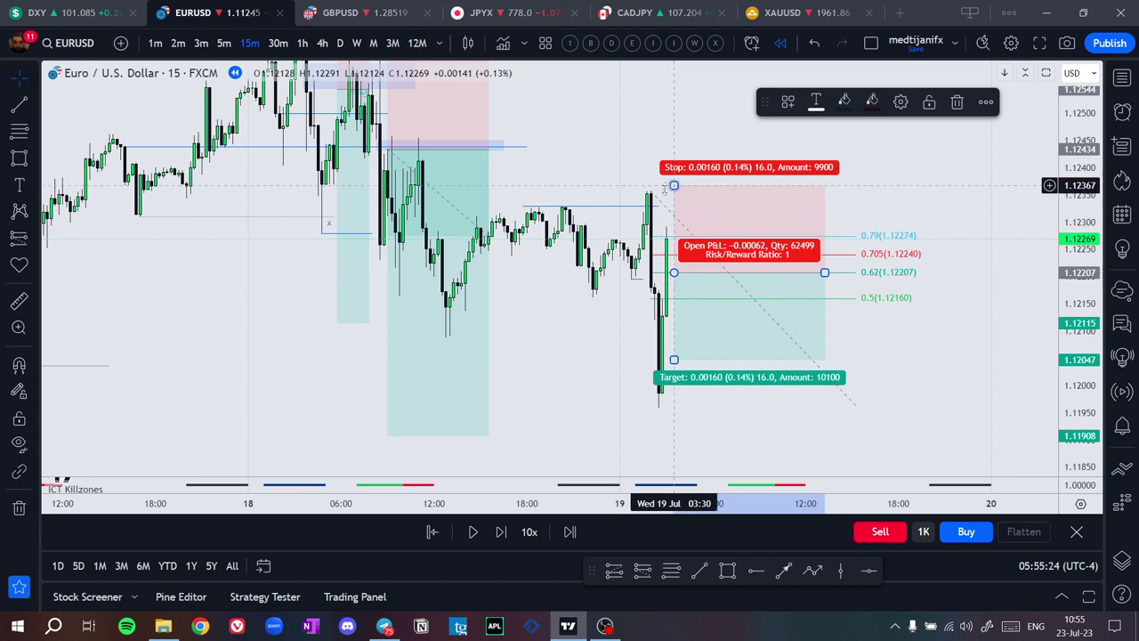
drag(673, 186, 673, 192)
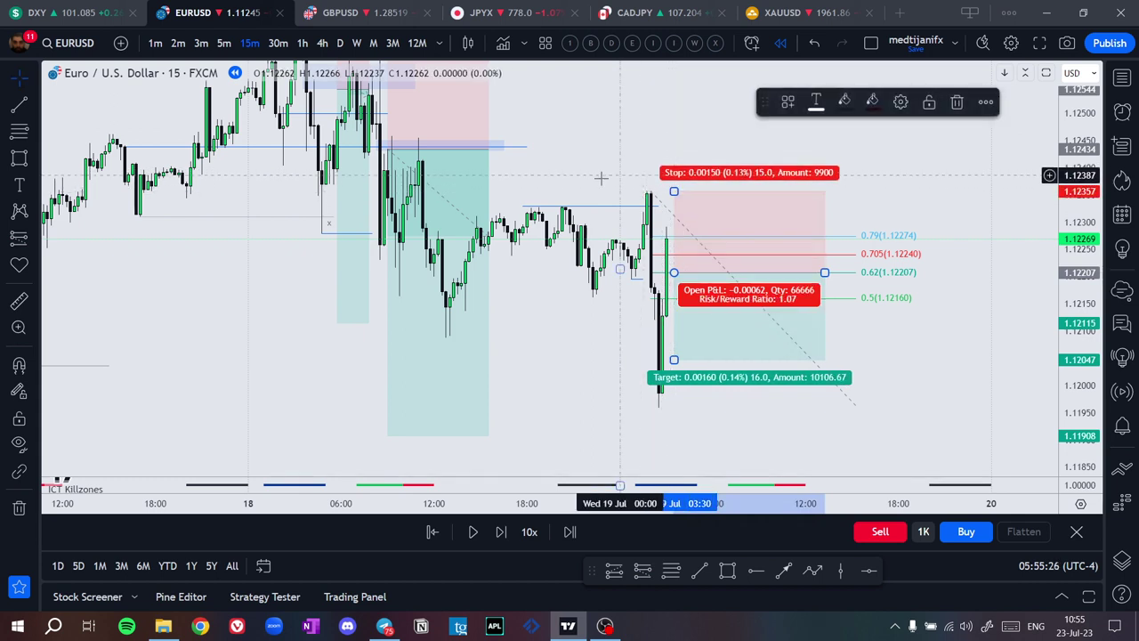
click(688, 453)
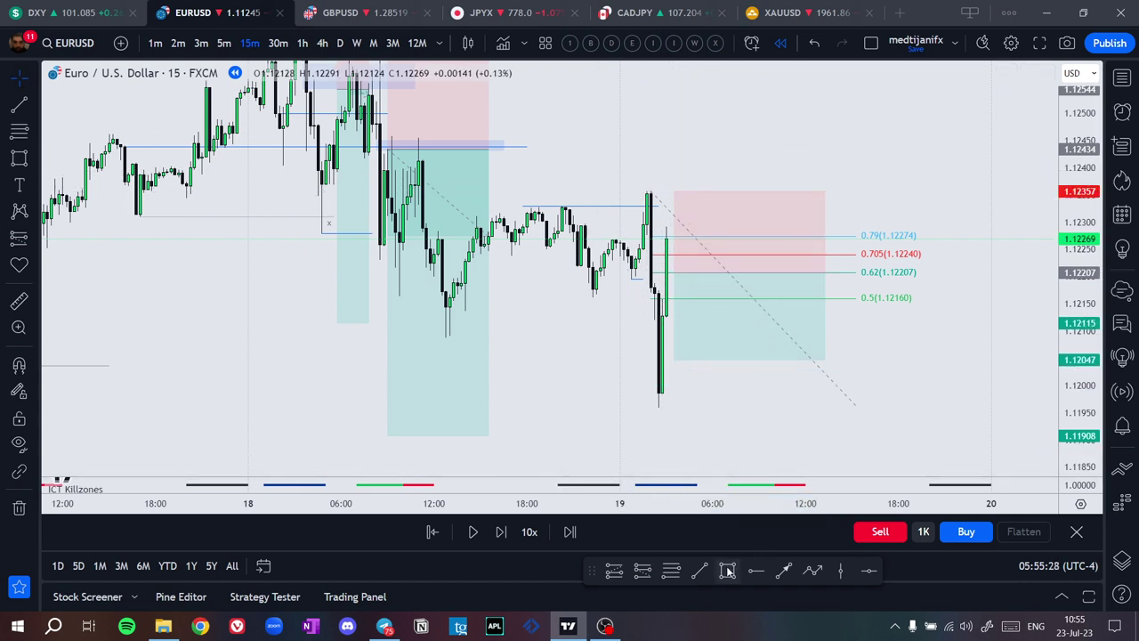
Draw a short horizontal trend line at about 1.12211 from 01:15 on 19 July across the retracement zone
click(690, 576)
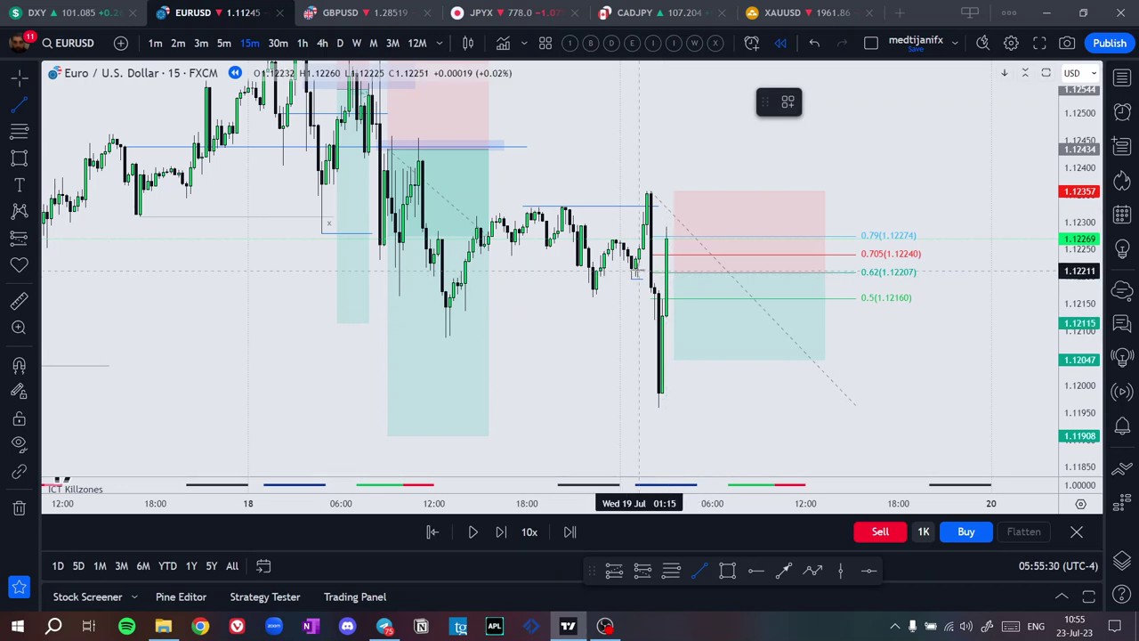
click(637, 272)
click(717, 270)
Mark the zone from 1.12276 down to about 1.12190 with a rectangle reaching 07:15 on 19 July
click(727, 570)
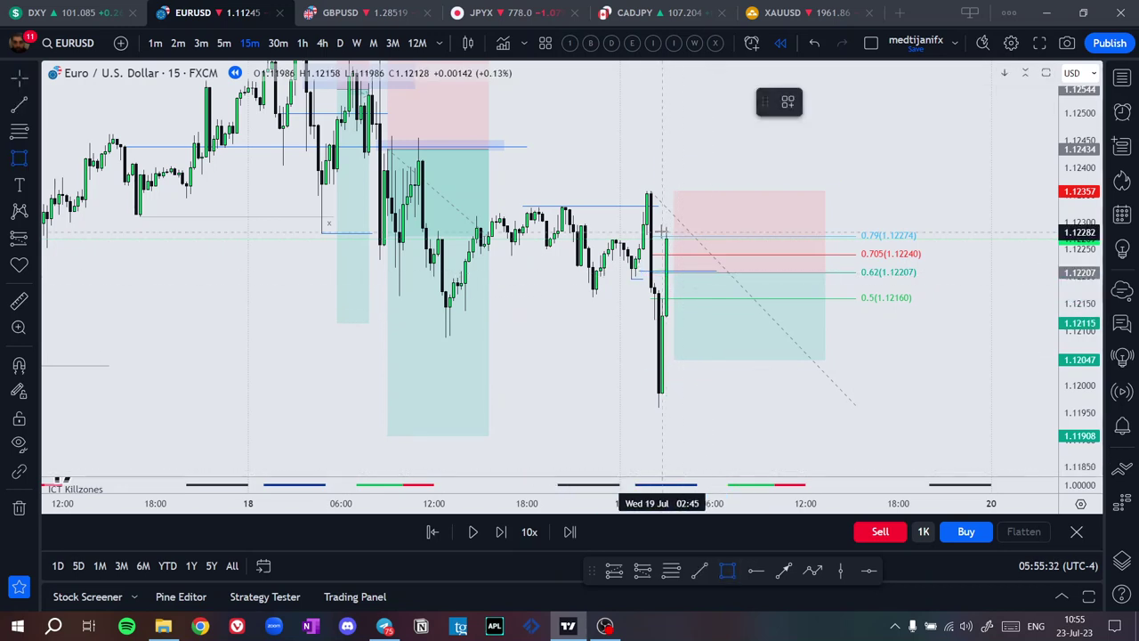
click(647, 235)
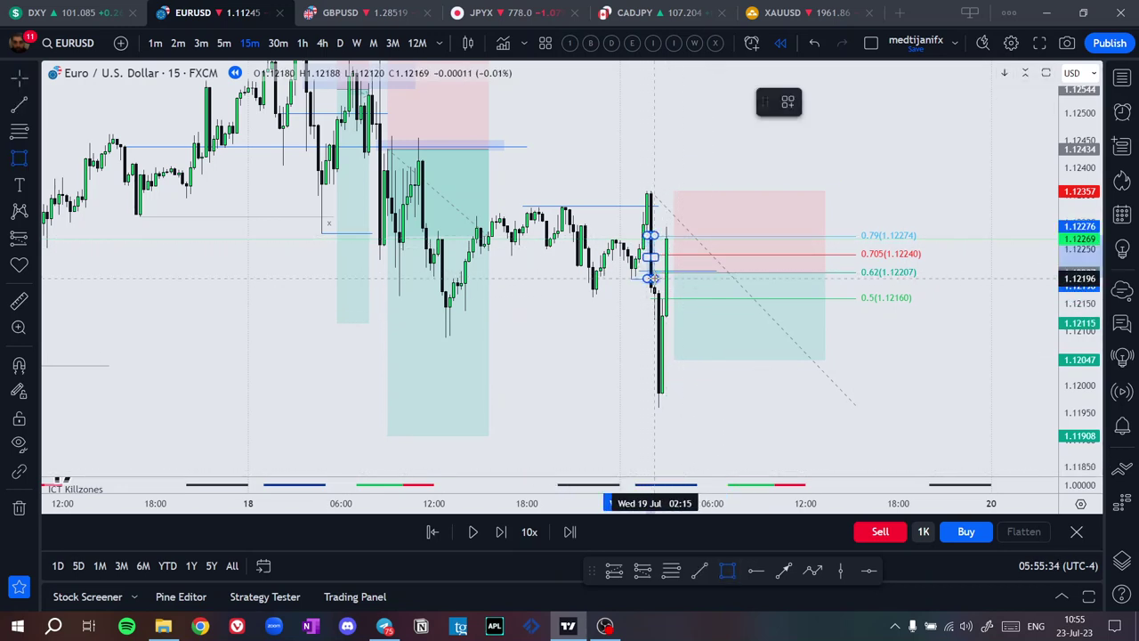
drag(654, 255, 733, 262)
click(613, 351)
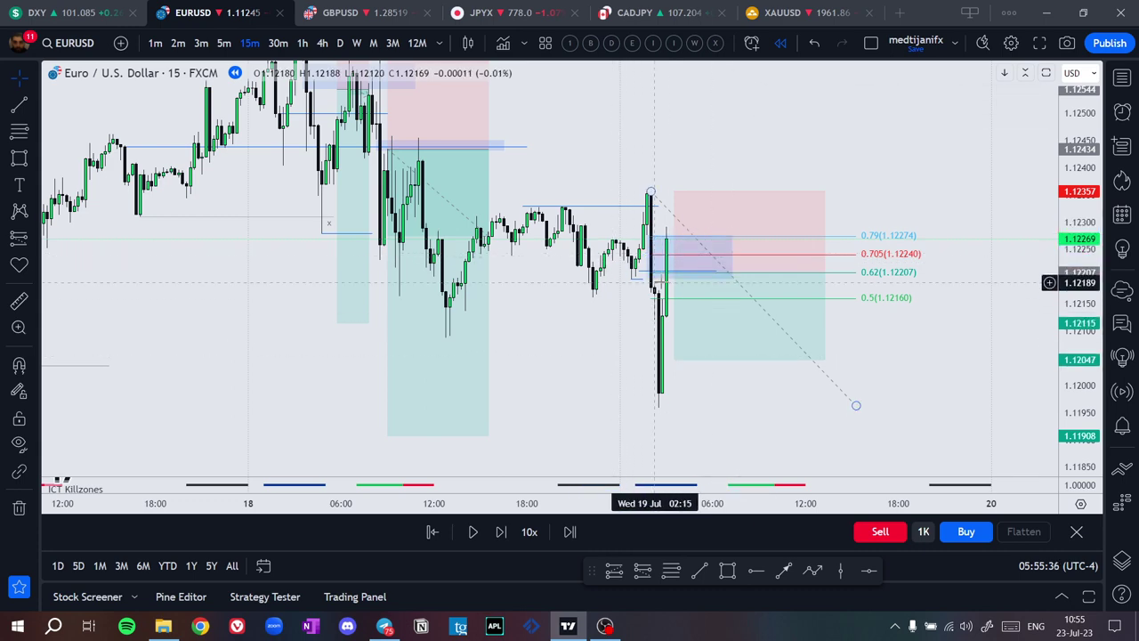
click(654, 283)
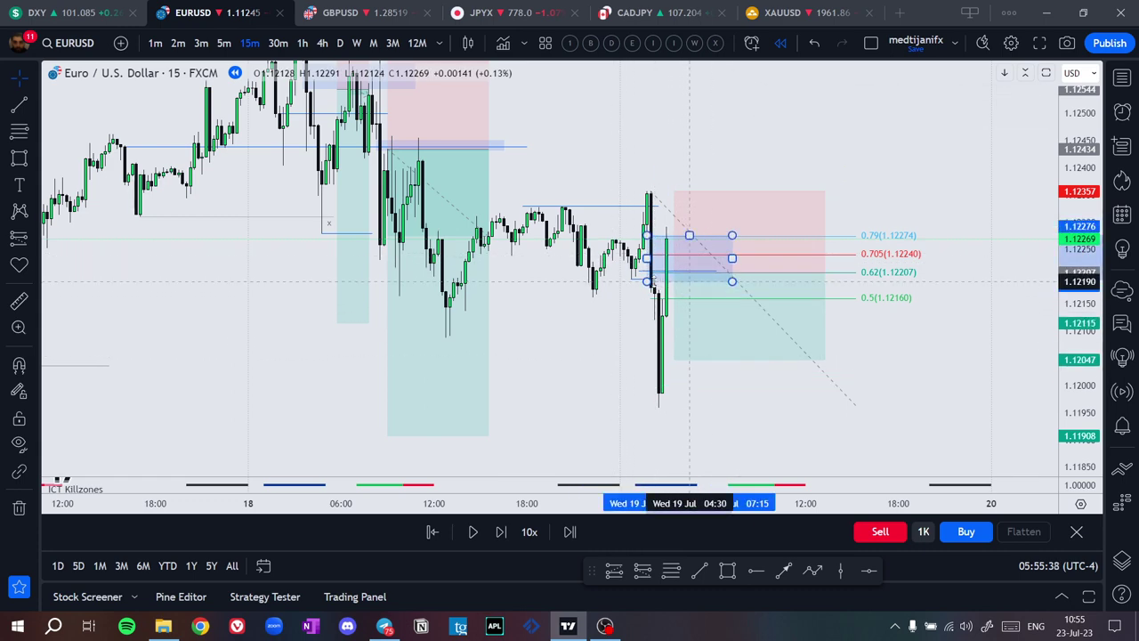
Set the target of the new short position to 1.11907, level with the earlier short's target
drag(767, 425, 735, 321)
click(644, 256)
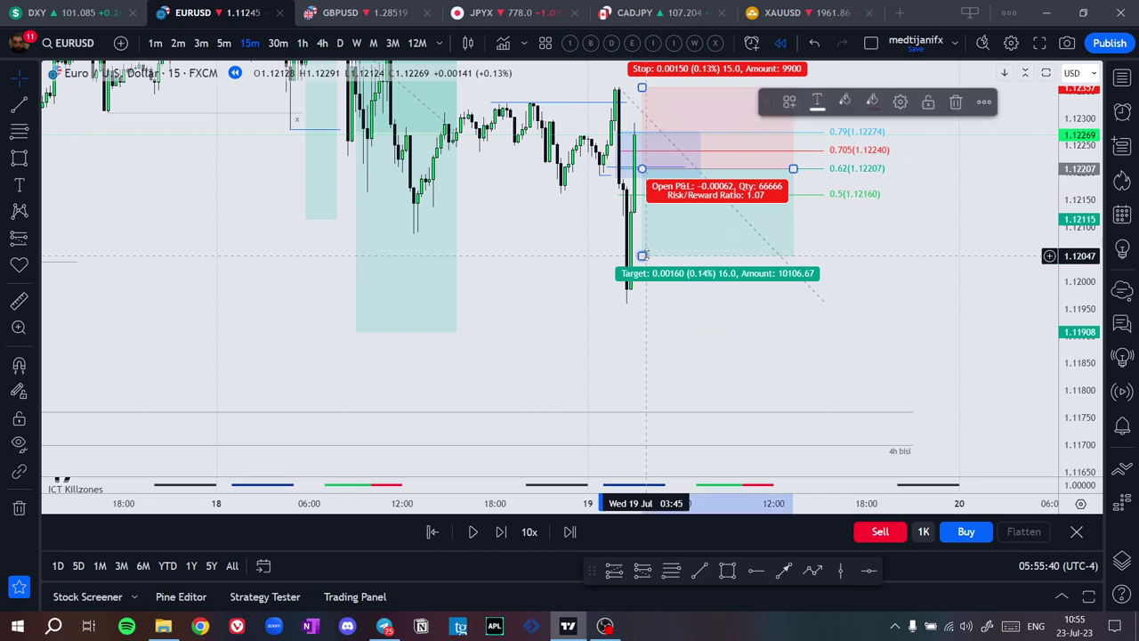
drag(642, 256, 643, 341)
Advance the EURUSD replay by two 15-minute candles to test the new short position
scroll(889, 253, down, 2)
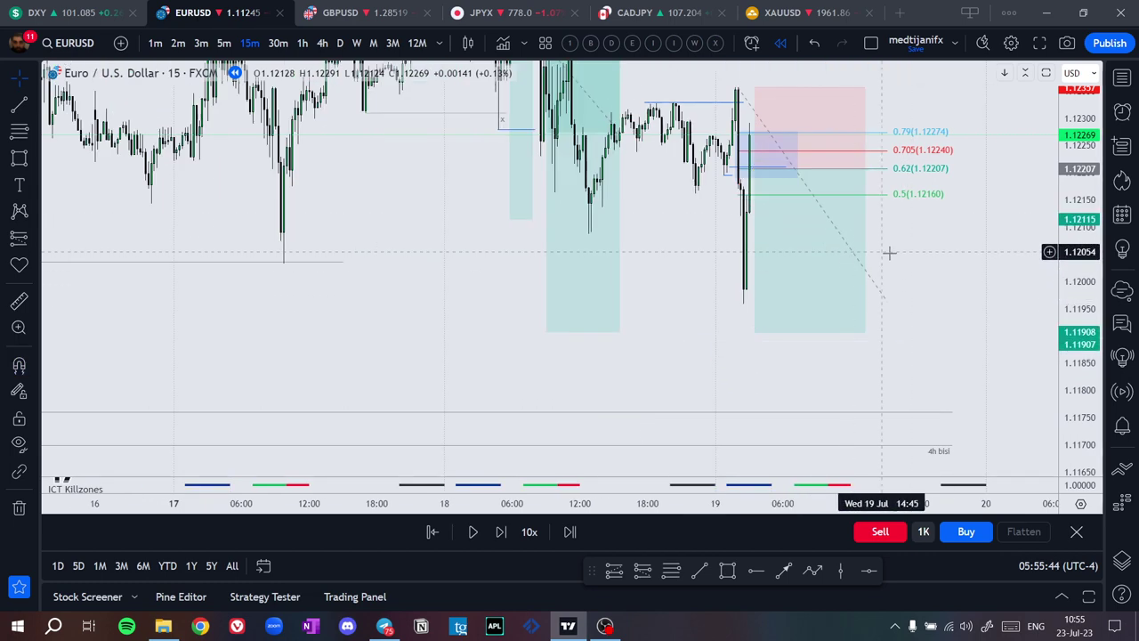
scroll(907, 311, up, 2)
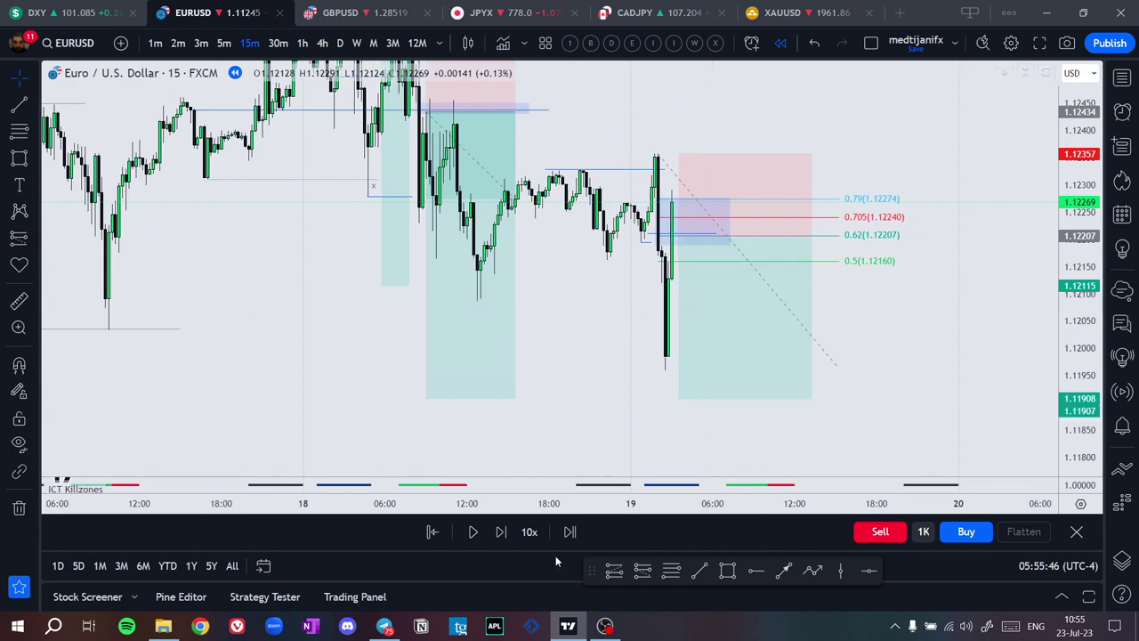
click(509, 534)
click(509, 535)
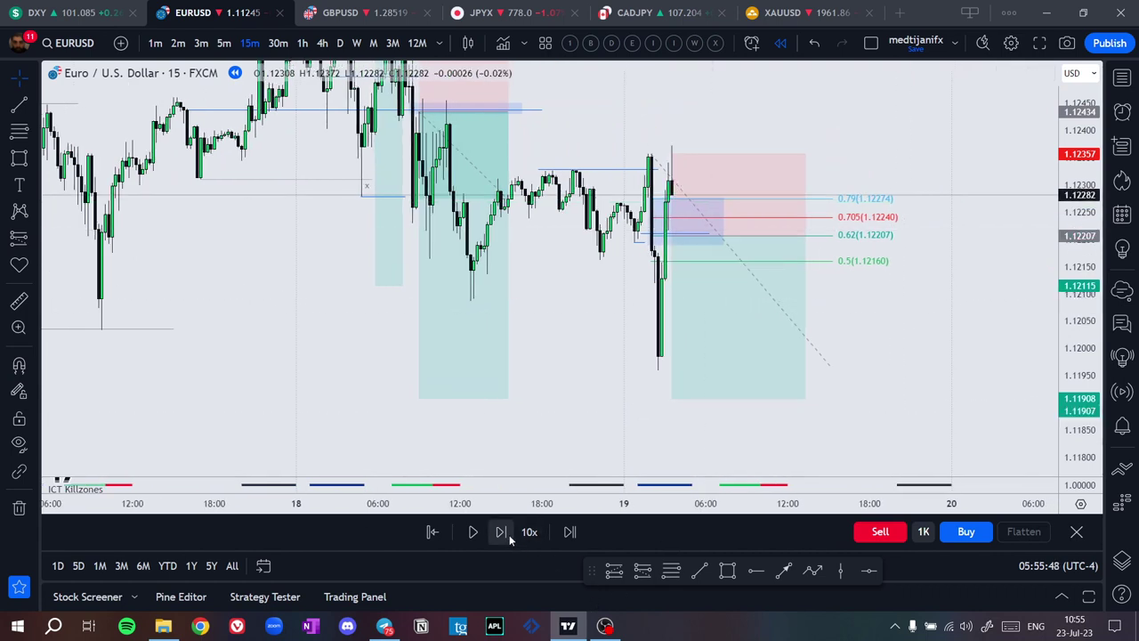
Advance the EURUSD replay candle by candle to 07:00 on 19 July to test the short position
click(509, 535)
click(509, 534)
click(509, 535)
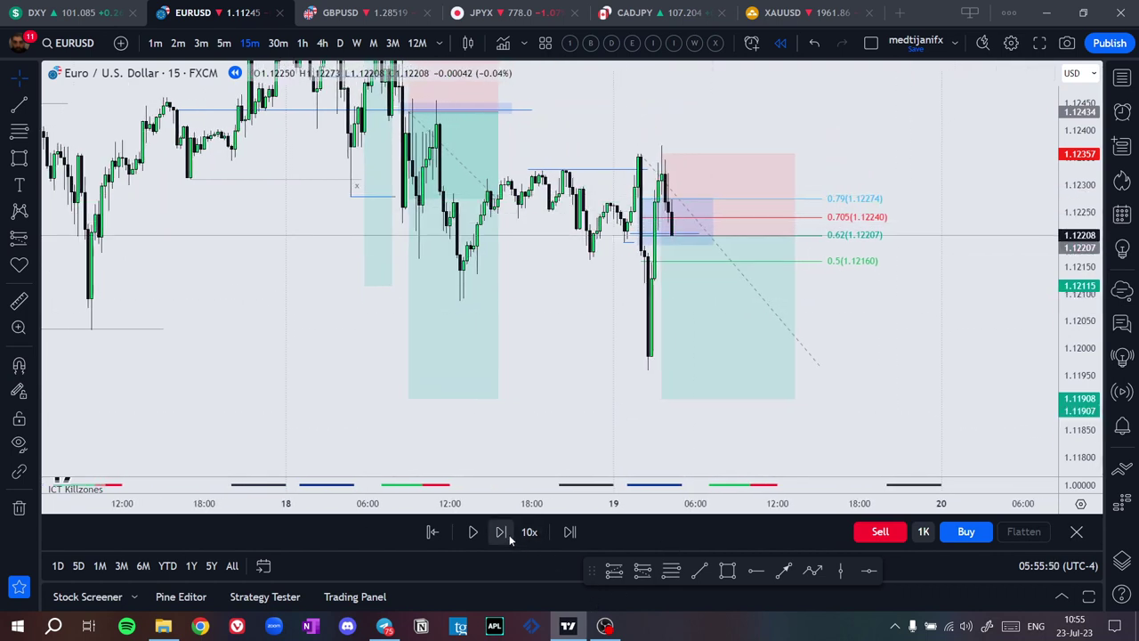
click(509, 535)
click(501, 532)
click(501, 532)
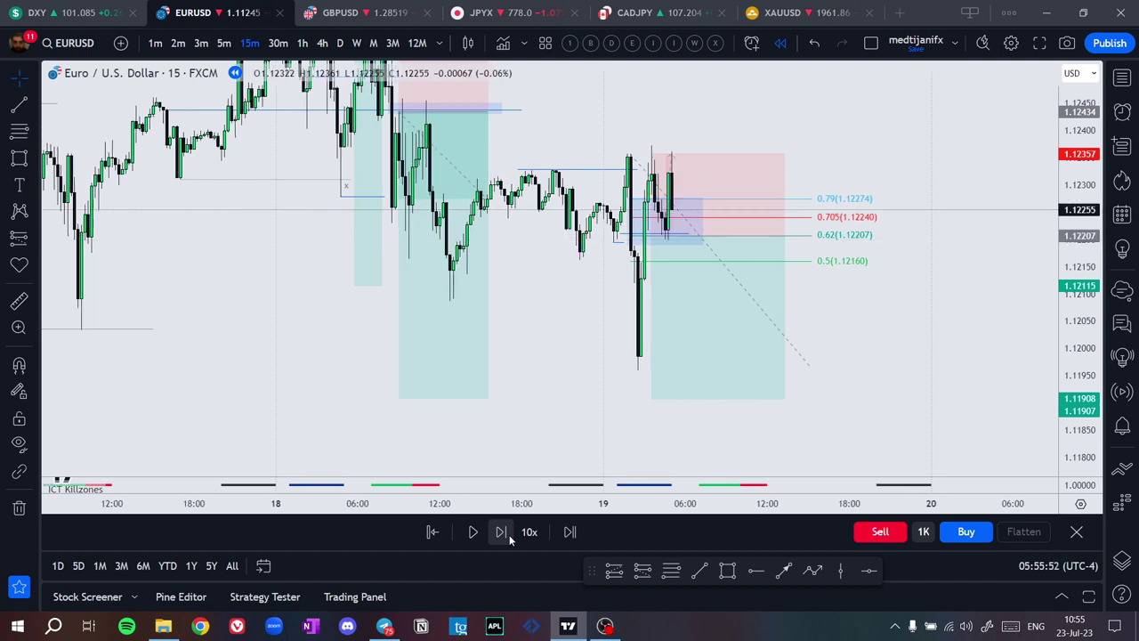
click(501, 532)
click(509, 534)
click(509, 535)
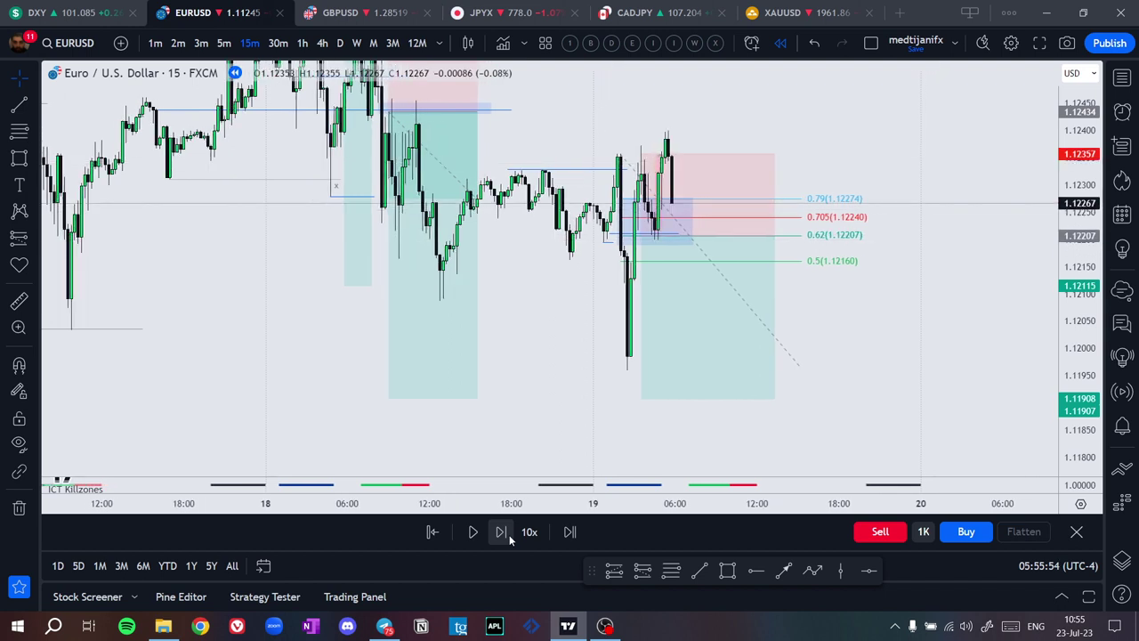
click(509, 535)
click(509, 535)
click(501, 532)
click(501, 532)
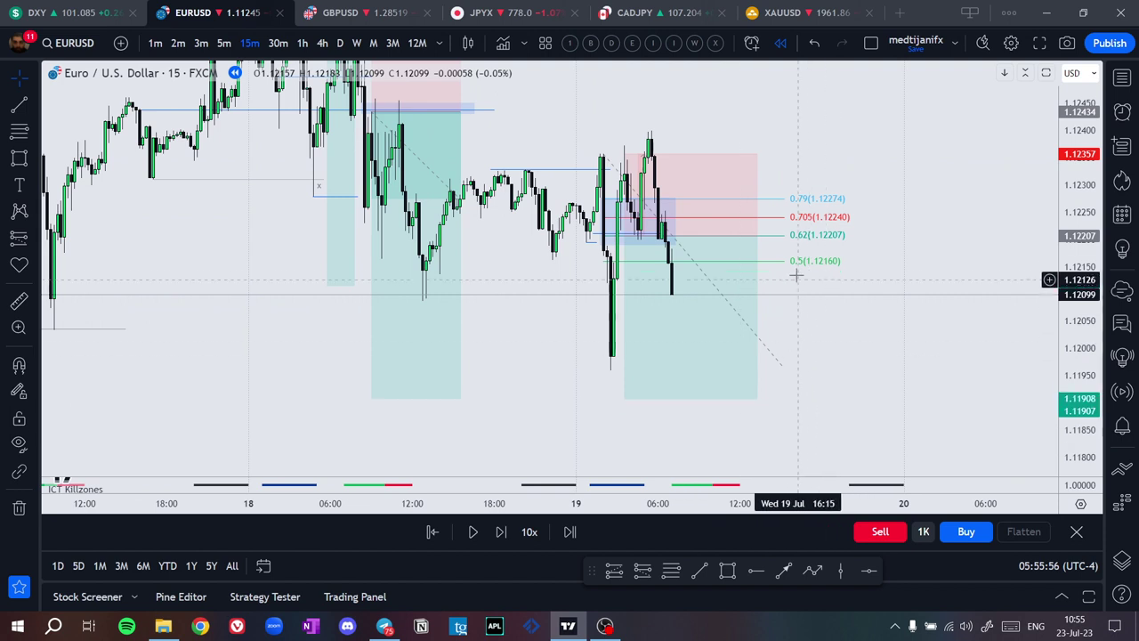
Delete the 19 July short position, Fibonacci retracement, rectangle and short horizontal line at 1.12211 from EURUSD
middle_click(755, 286)
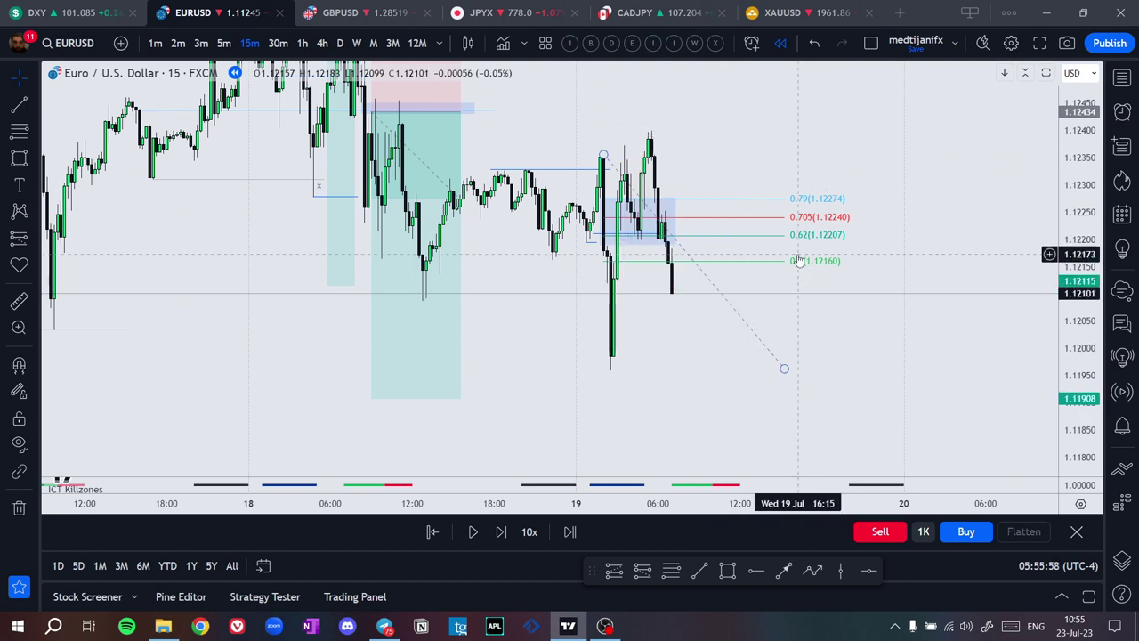
middle_click(798, 260)
middle_click(673, 238)
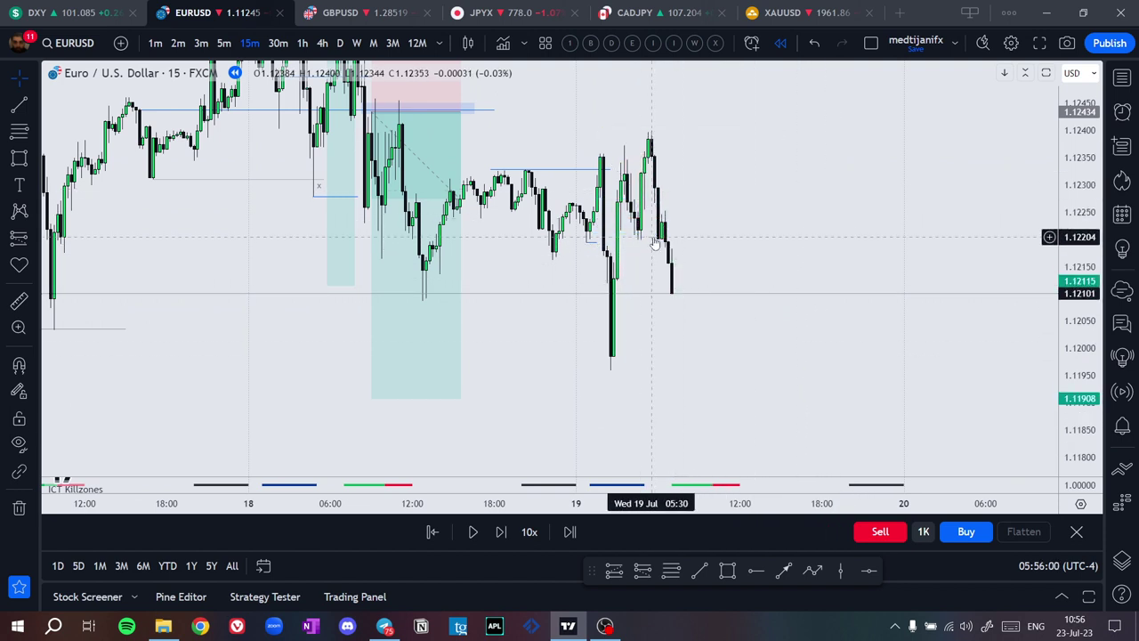
drag(654, 245, 679, 277)
Switch to Telegram, view the 19 July EURUSD short trade screenshot among the channel's photos, then return to the chart
click(384, 625)
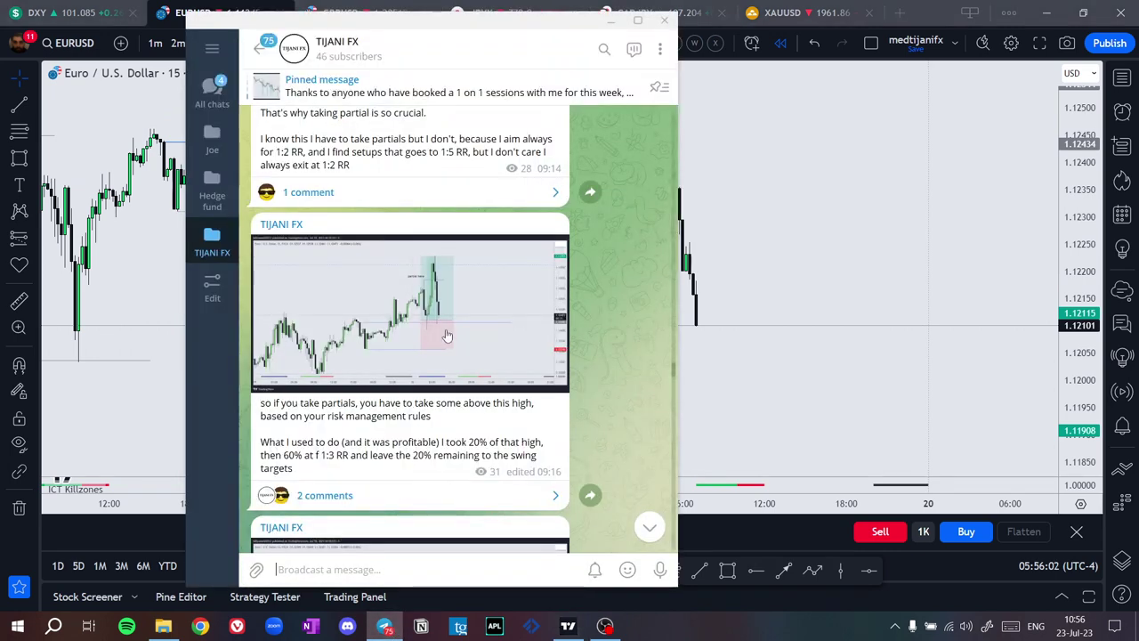
scroll(447, 335, down, 10)
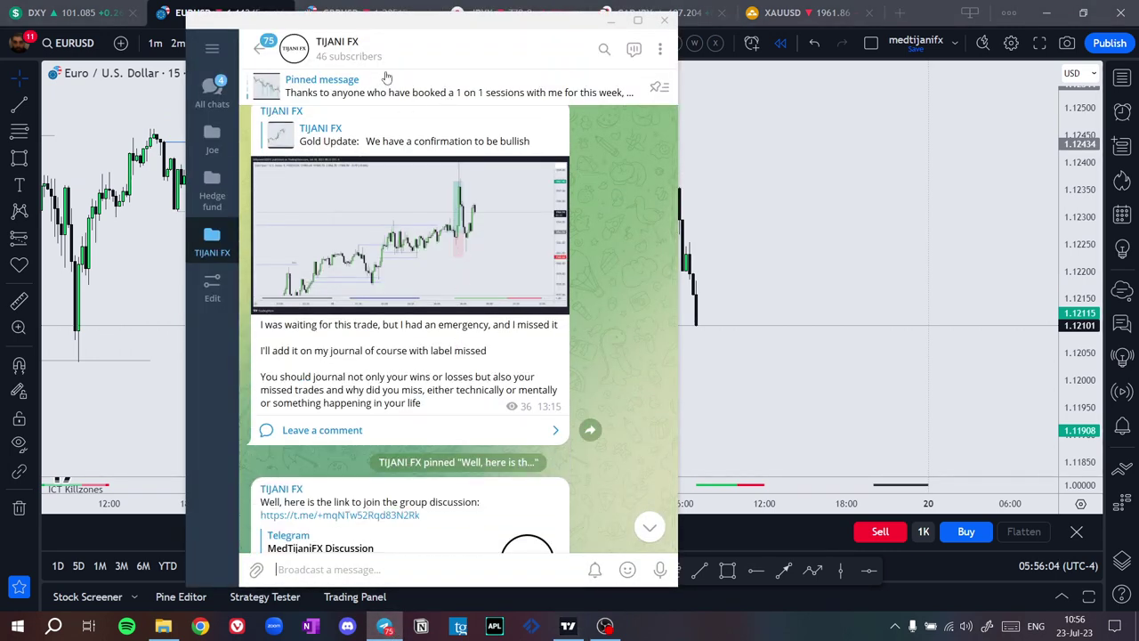
click(405, 52)
click(402, 447)
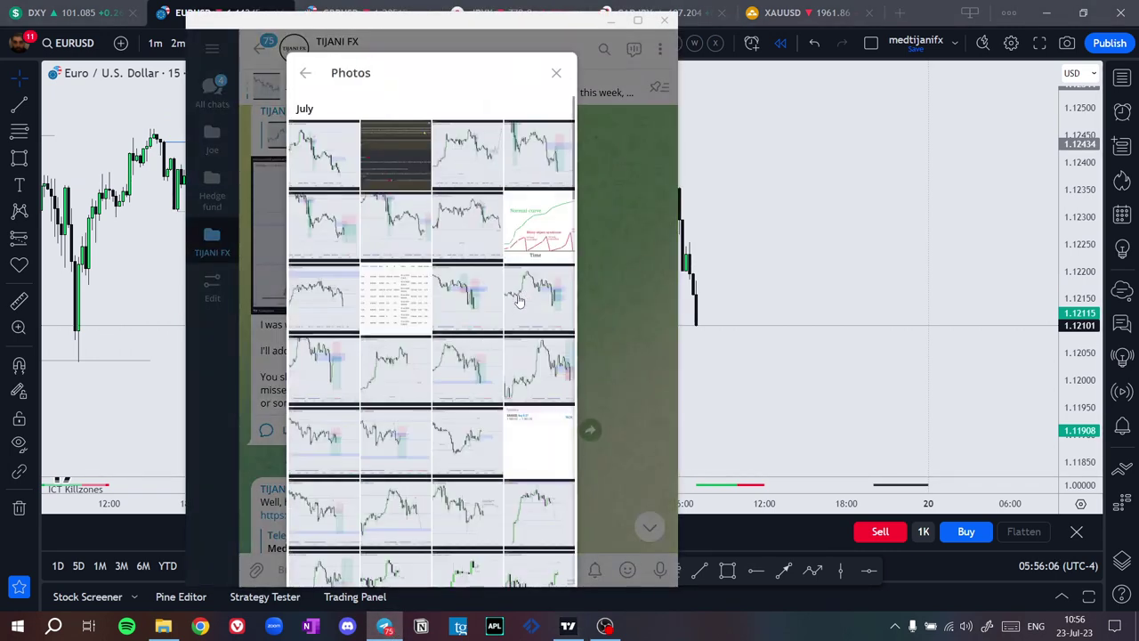
scroll(519, 300, down, 10)
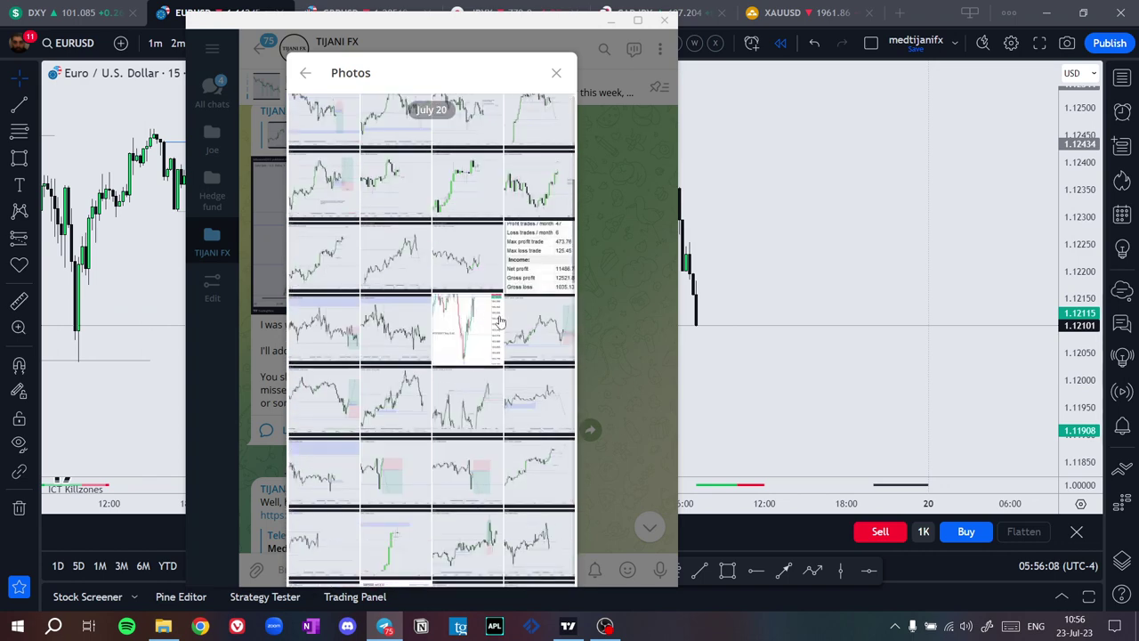
scroll(499, 323, down, 5)
scroll(488, 411, down, 2)
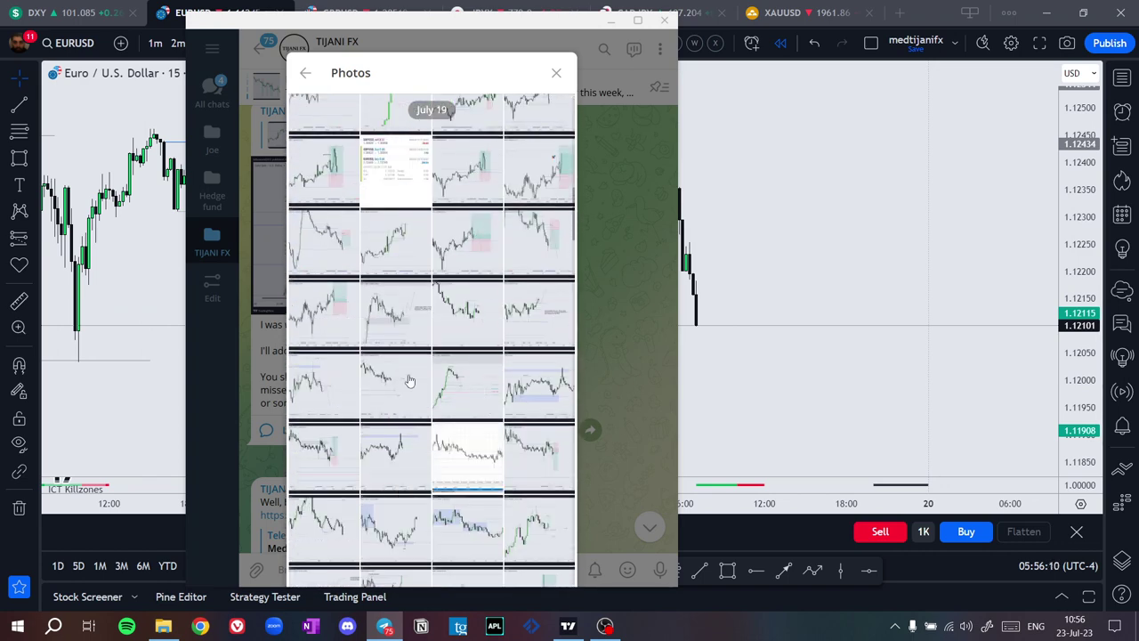
scroll(391, 303, up, 5)
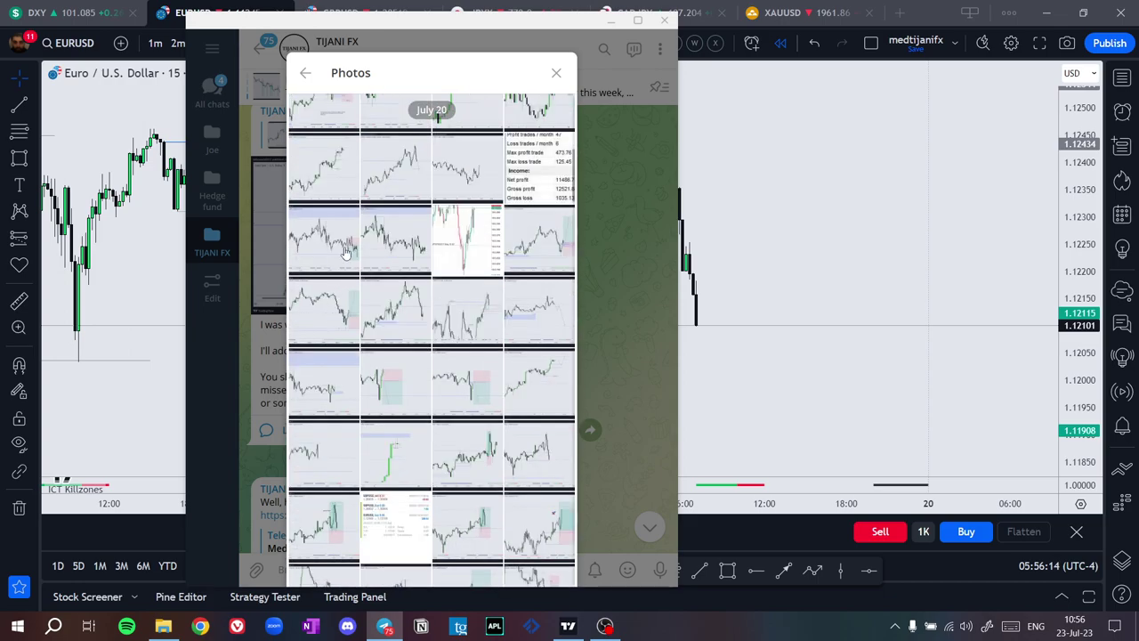
click(347, 252)
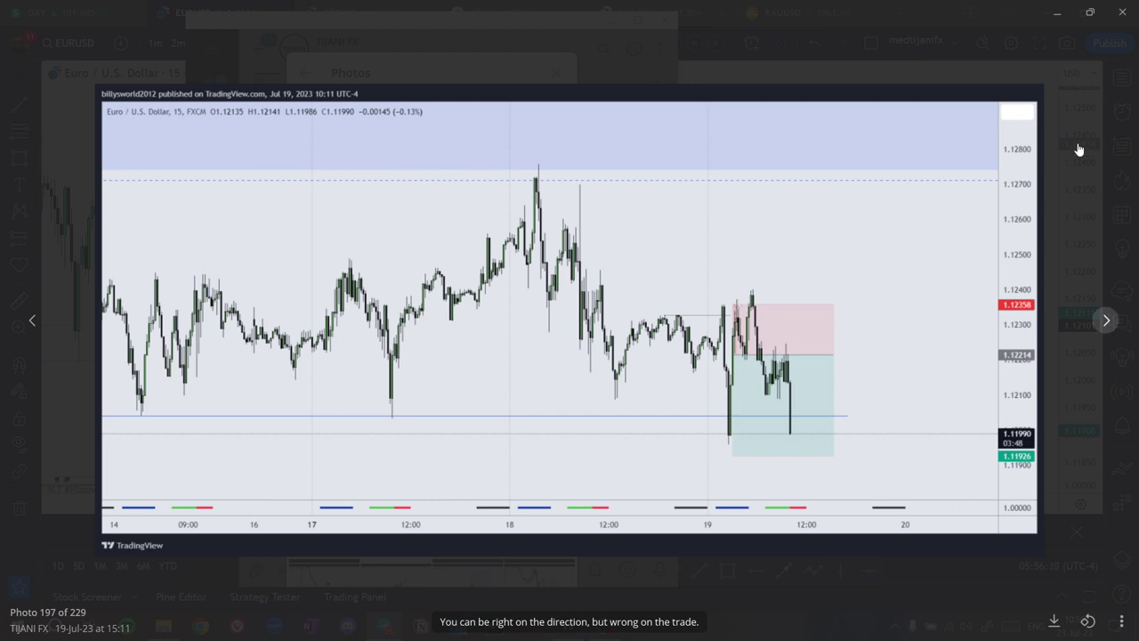
click(883, 72)
click(831, 201)
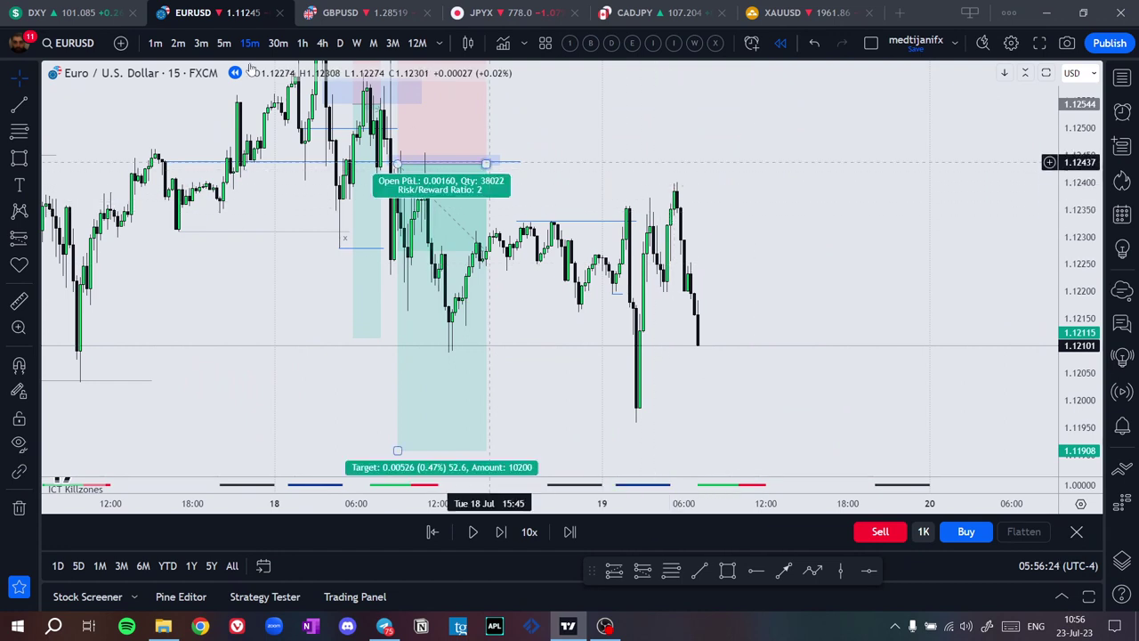
Switch to the DXY chart and advance its replay to 06:30 on 19 July
click(111, 8)
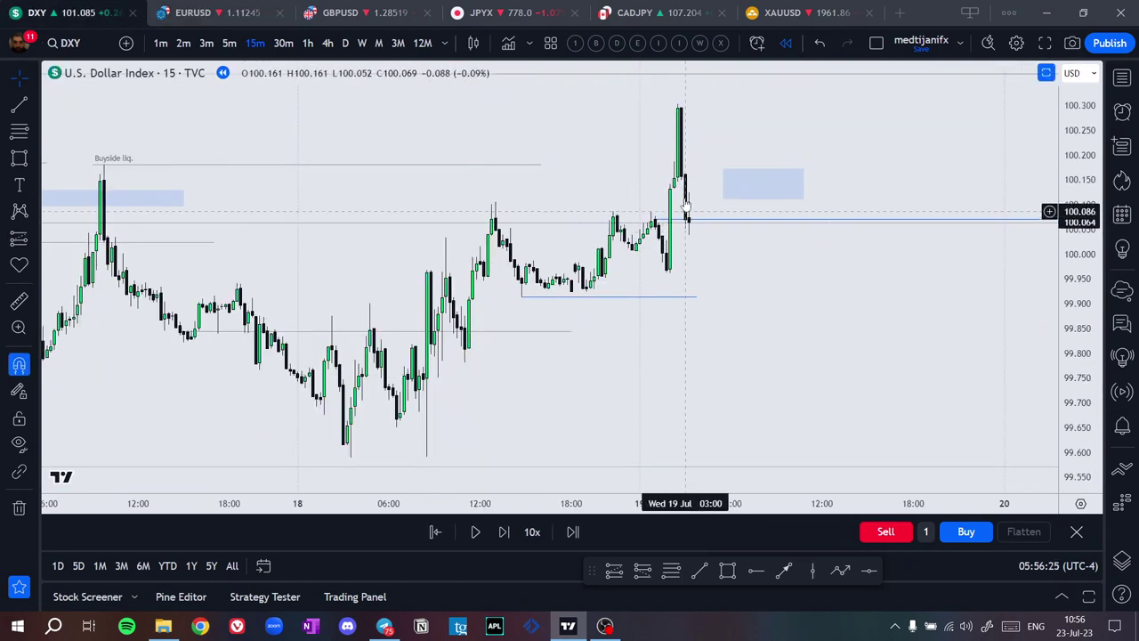
click(511, 540)
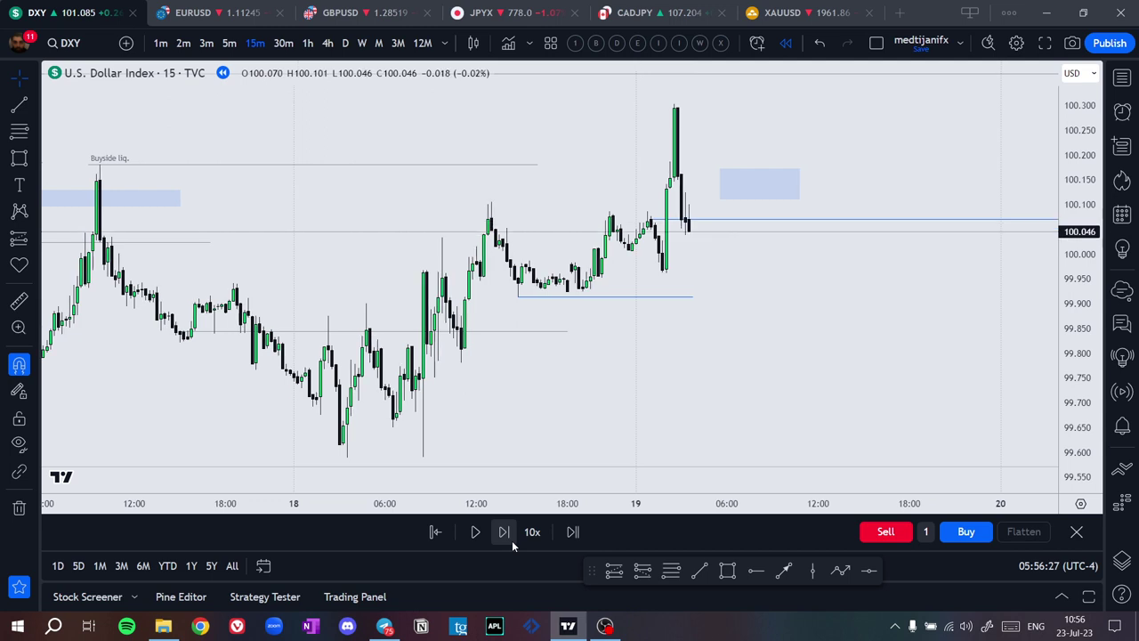
click(511, 540)
click(512, 540)
click(512, 540)
click(512, 540)
click(512, 540)
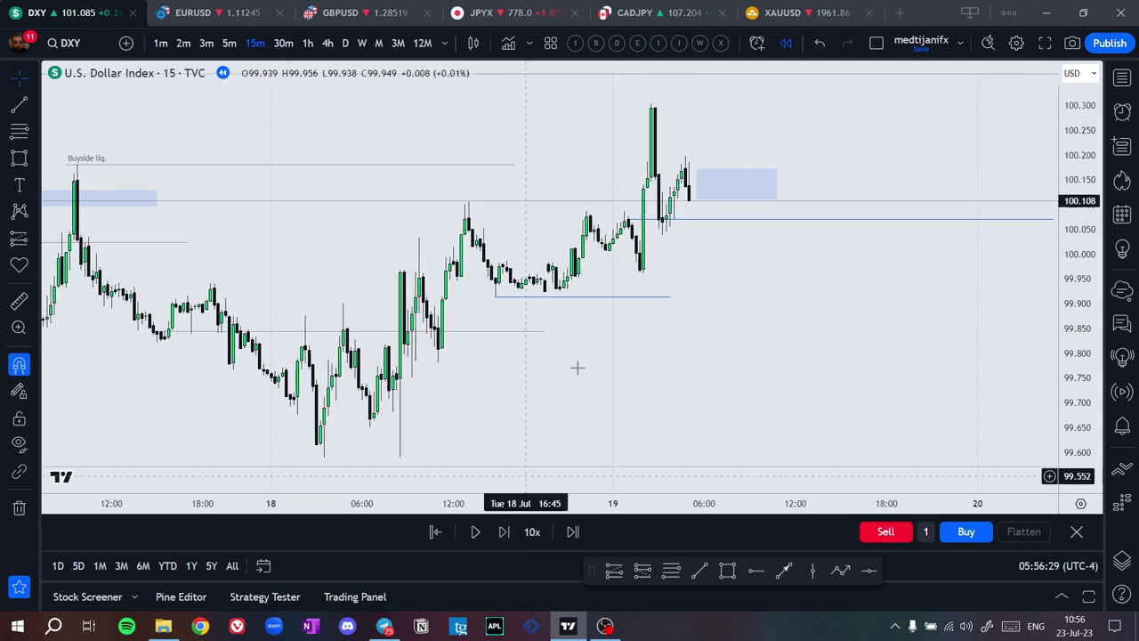
click(509, 541)
click(509, 538)
click(509, 538)
click(509, 539)
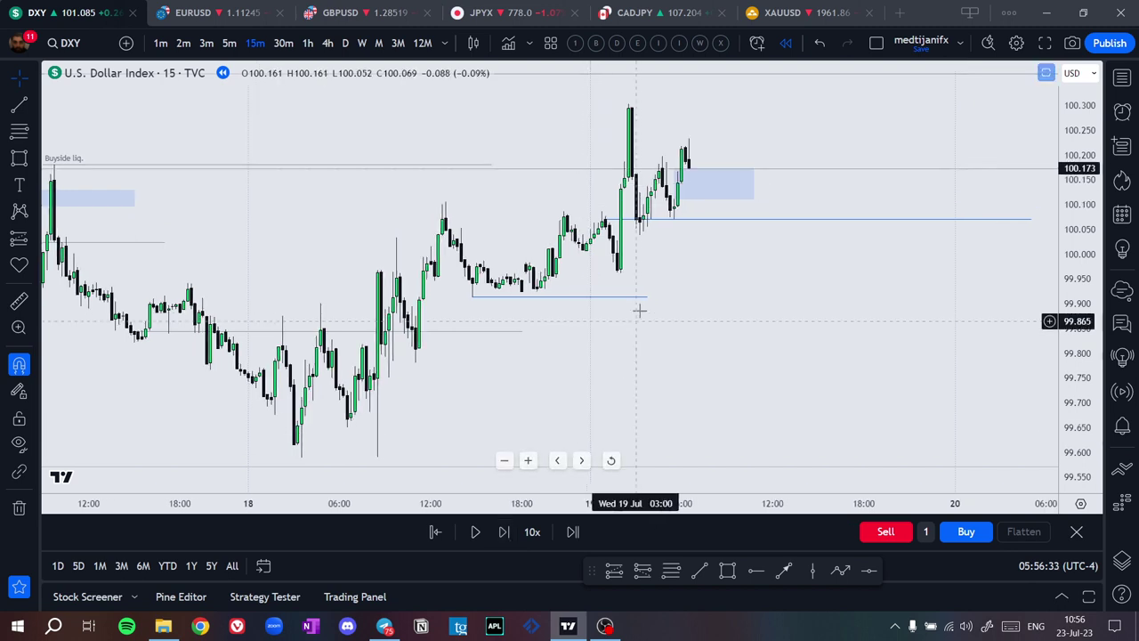
Slant the DXY trend line below price so it rises under the 19 July lows, ending at about 100.07
drag(648, 297, 717, 222)
drag(473, 297, 561, 316)
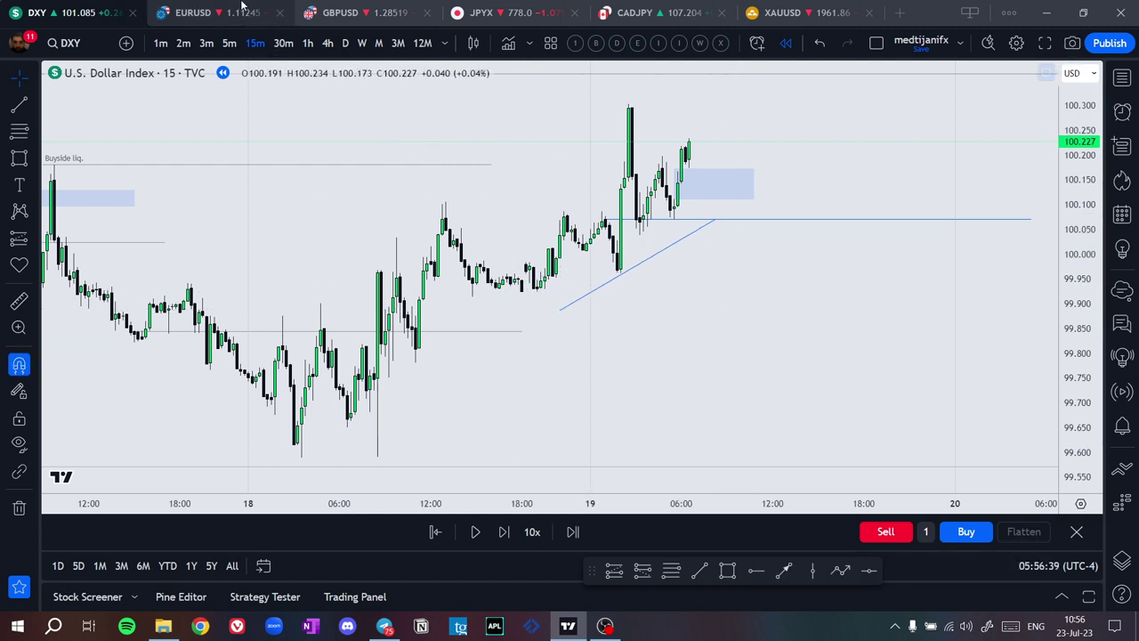
Compare EURUSD's highs on 19 July with the matching DXY lows by alternating between the two charts
key(ctrl+Tab)
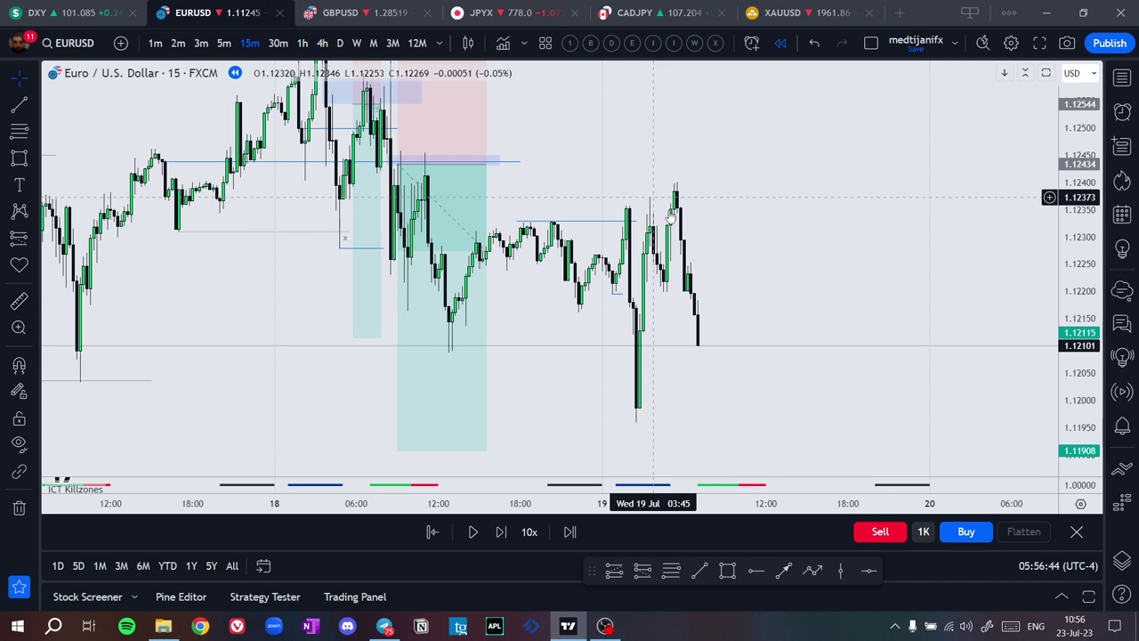
key(ctrl+shift+Tab)
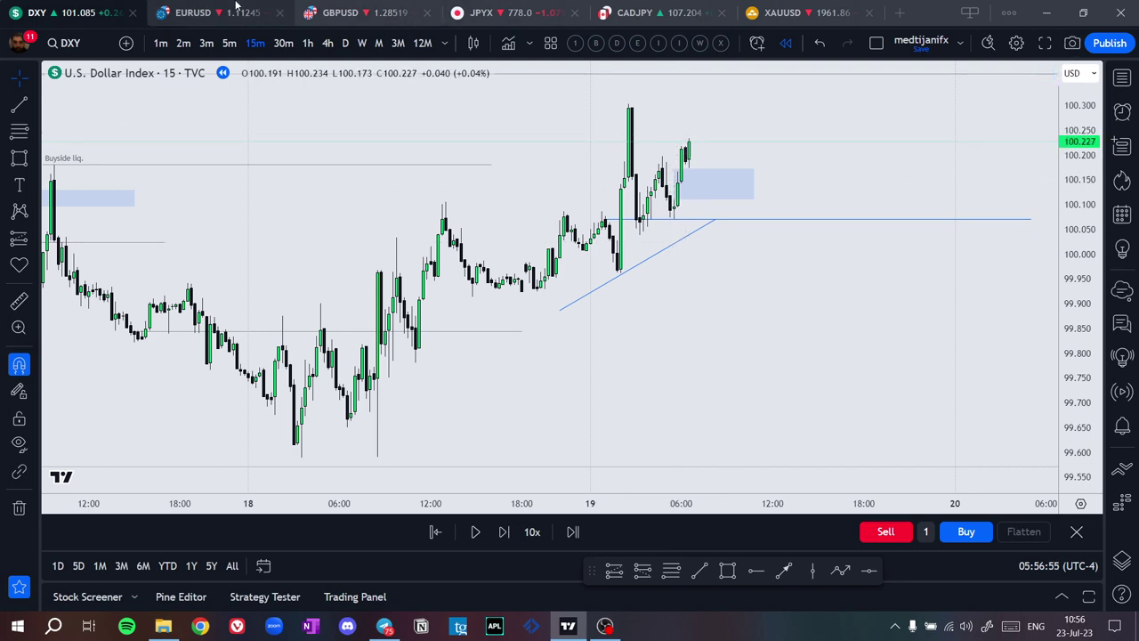
click(205, 13)
click(74, 7)
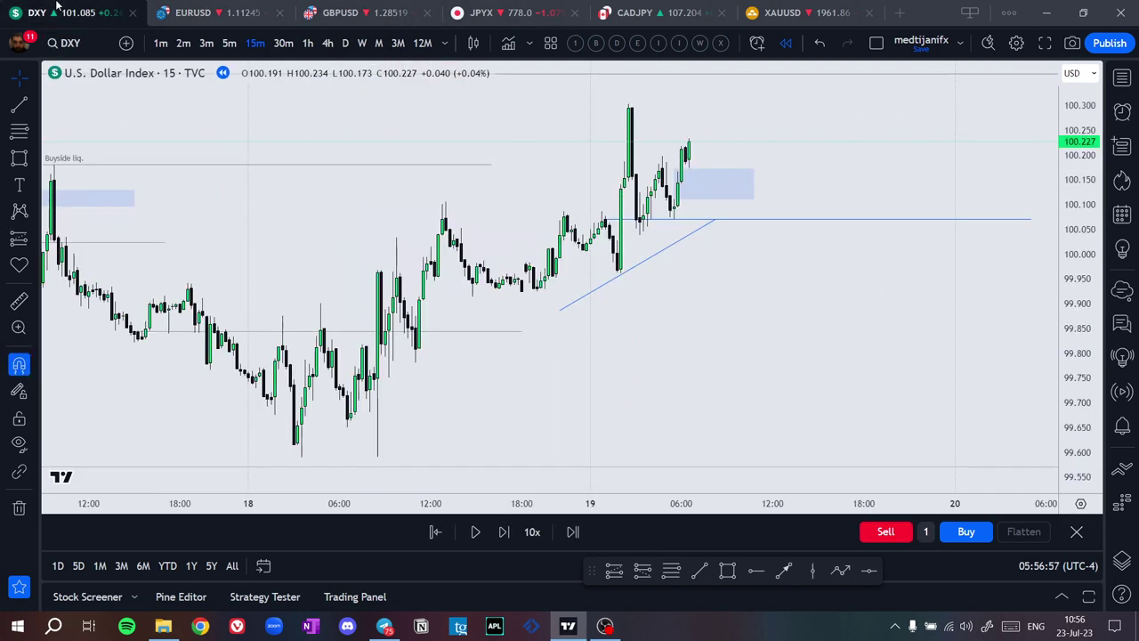
click(200, 13)
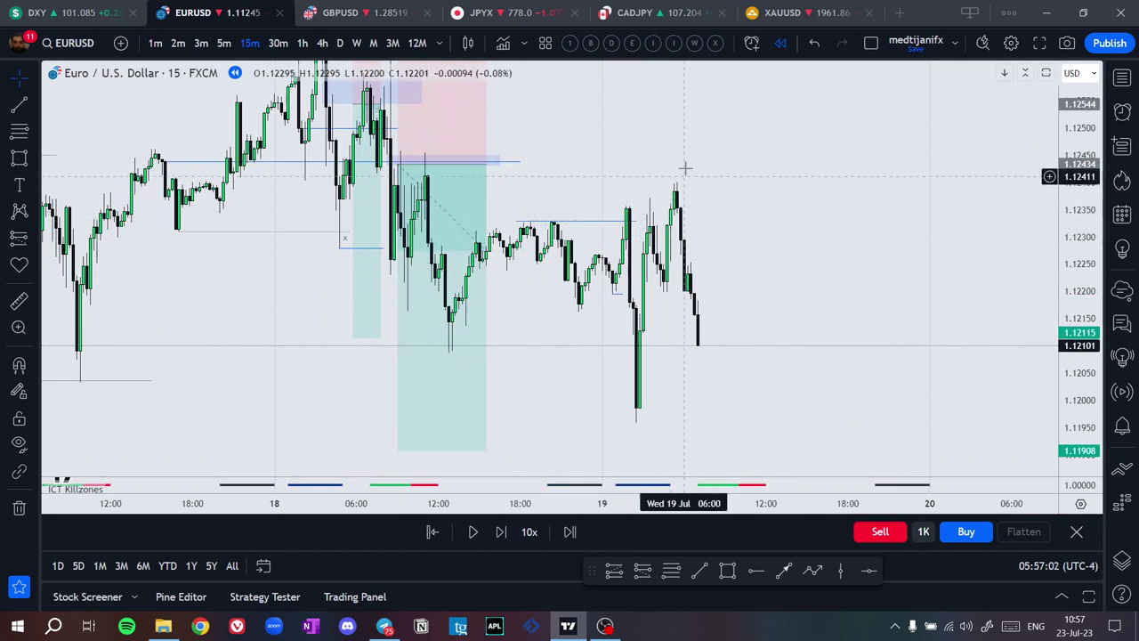
click(94, 6)
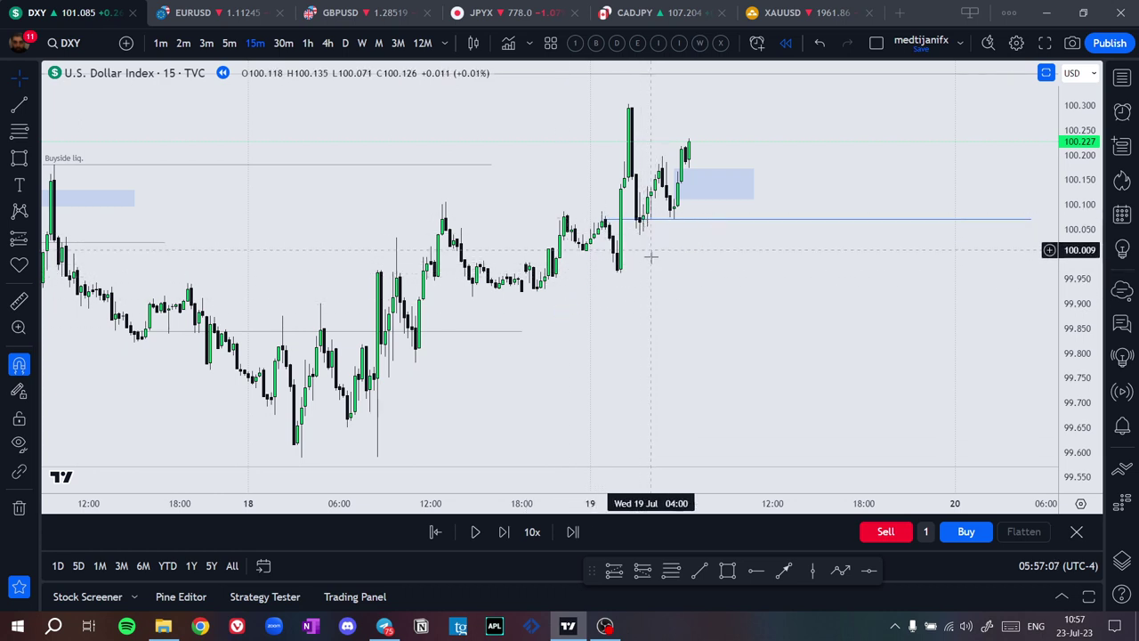
click(205, 13)
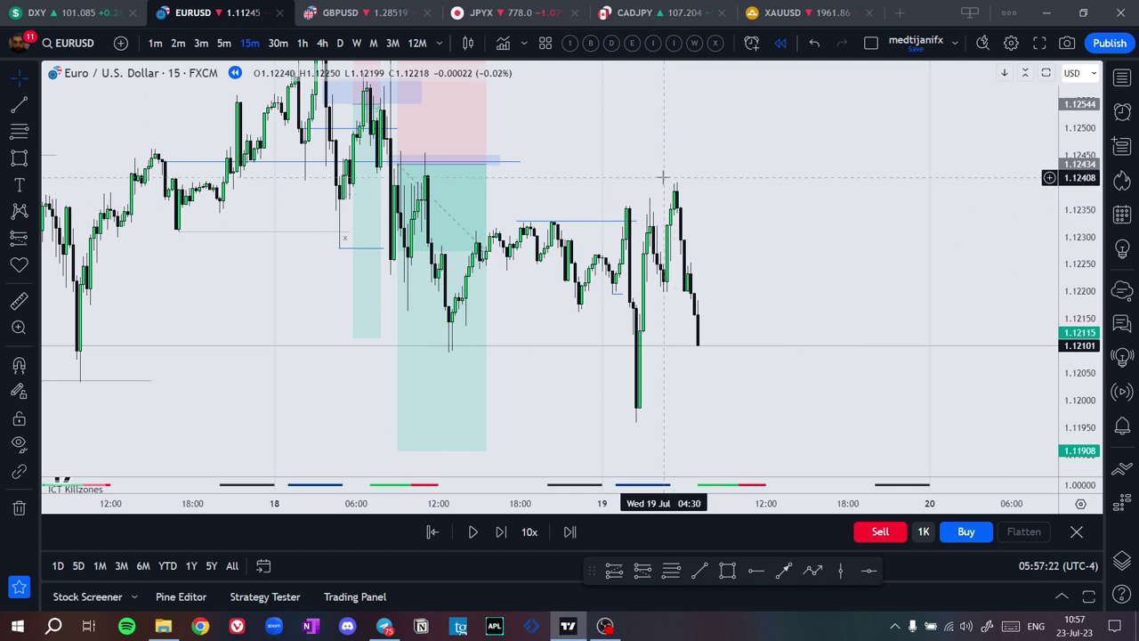
key(ctrl+shift+Tab)
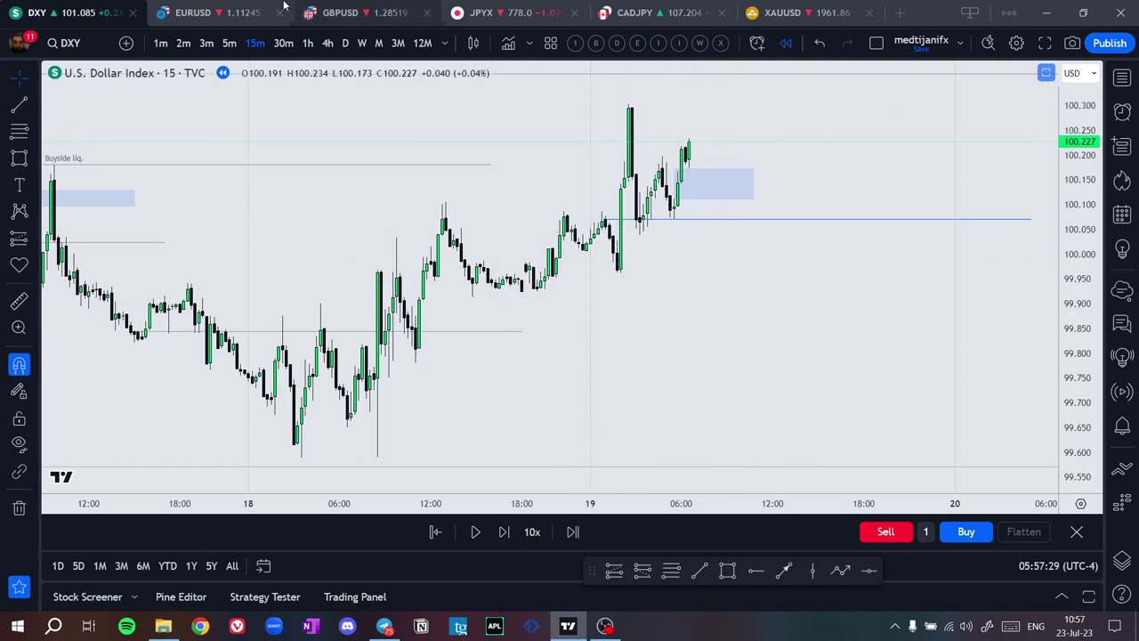
click(227, 13)
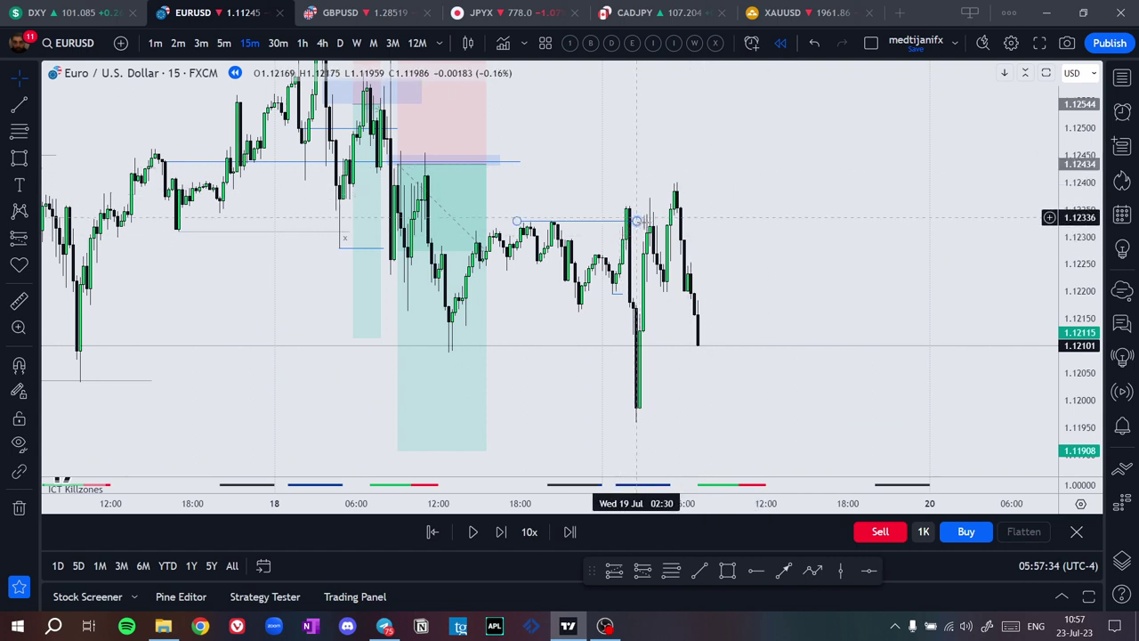
Delete the horizontal line at about 1.1233 on EURUSD and advance the replay to 07:45 on 19 July
key(Delete)
drag(749, 257, 741, 245)
scroll(757, 249, up, 1)
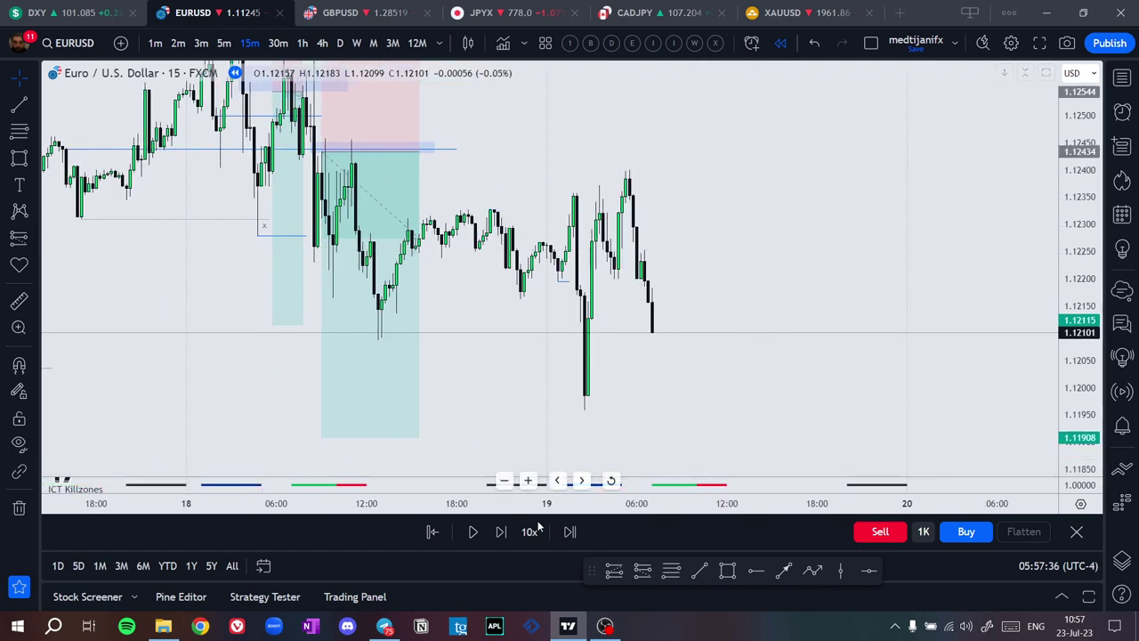
click(511, 532)
click(510, 532)
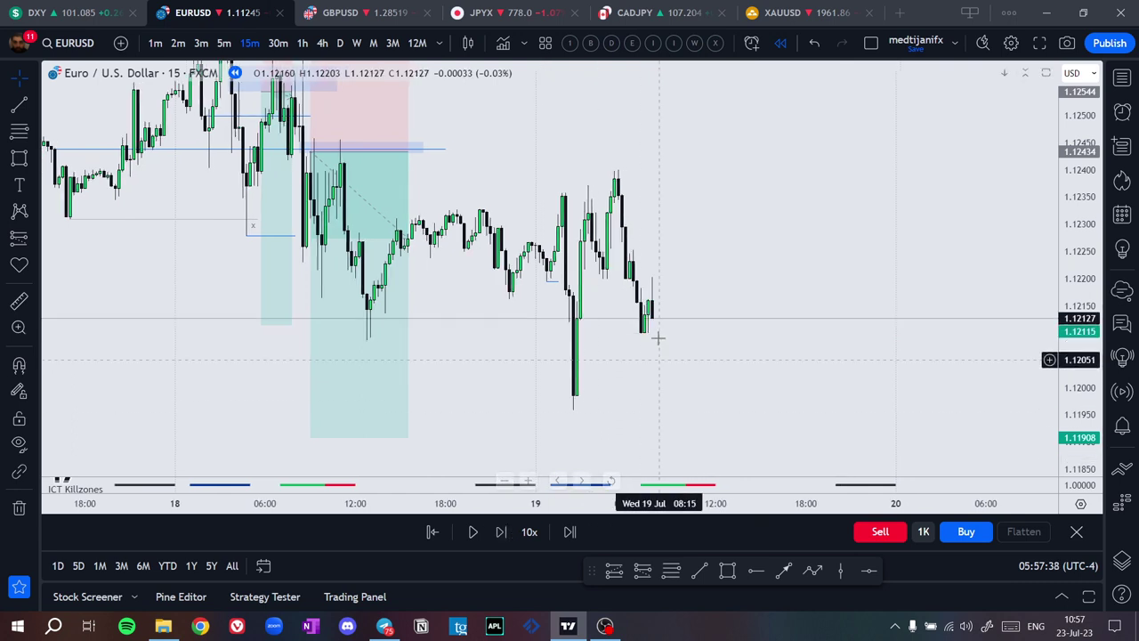
Switch to DXY and advance its replay candle by candle to 11:00 on 19 July
click(28, 10)
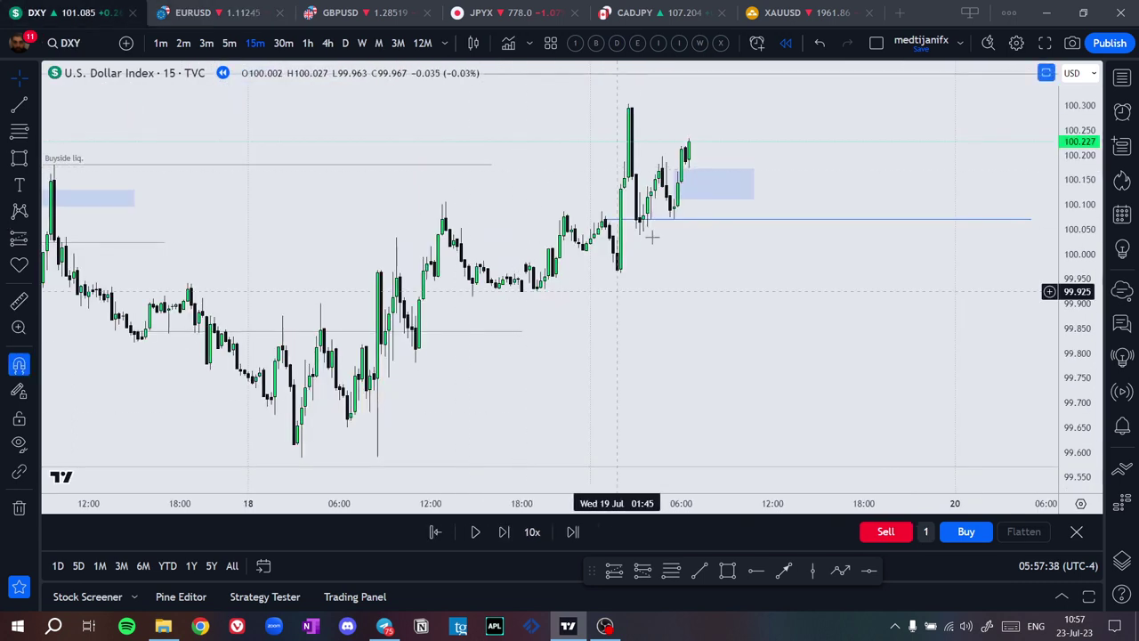
click(502, 532)
click(503, 532)
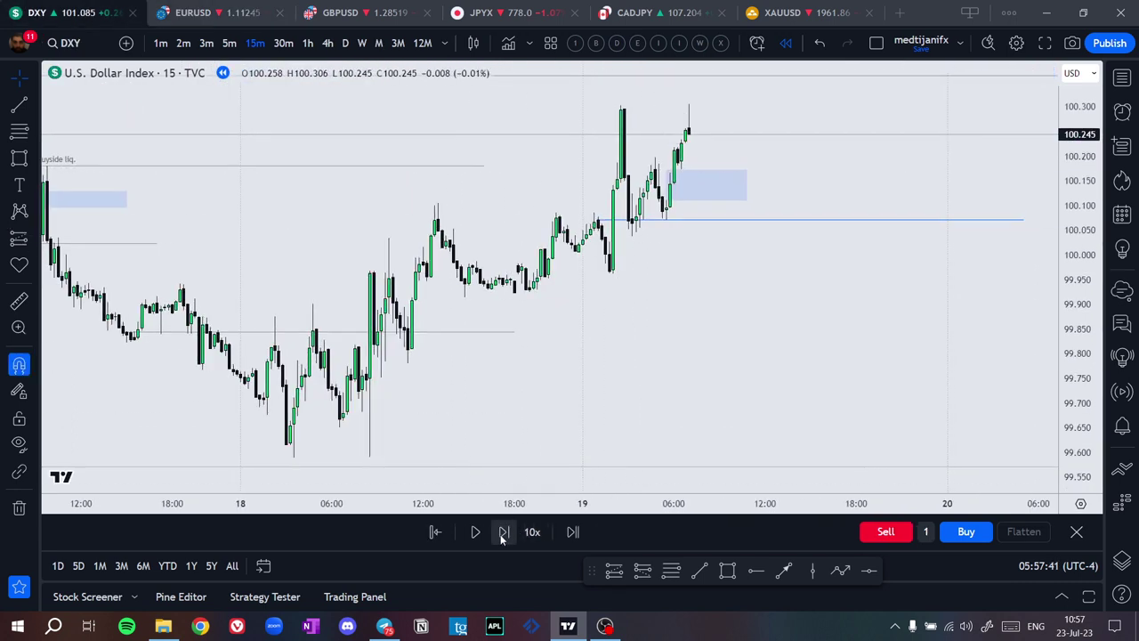
click(503, 533)
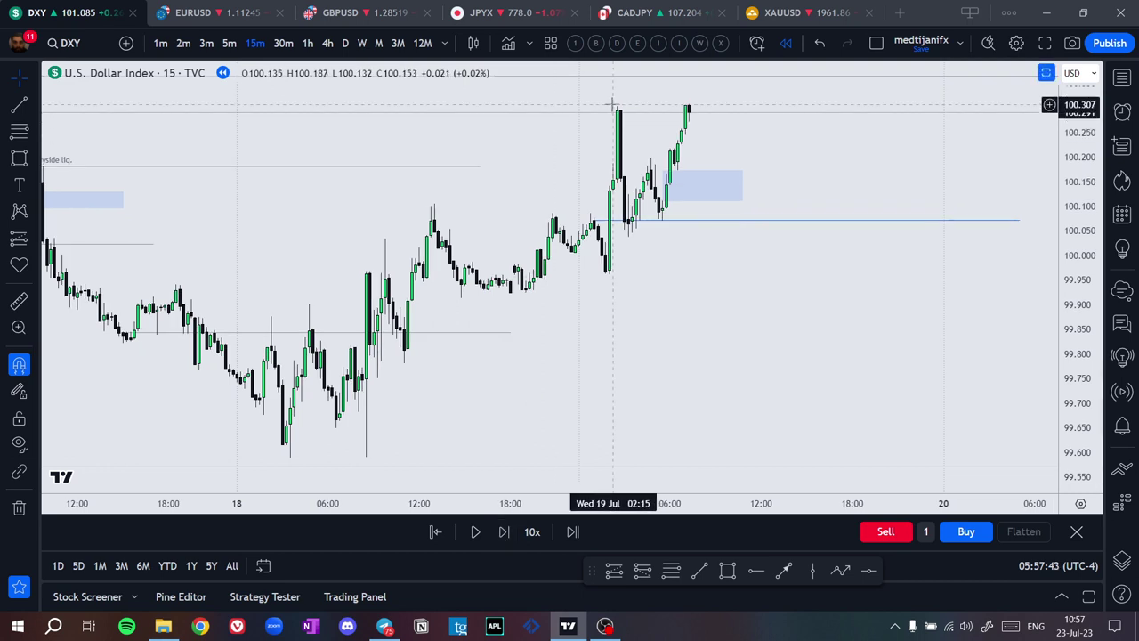
click(505, 532)
click(504, 532)
click(504, 532)
click(504, 532)
click(505, 533)
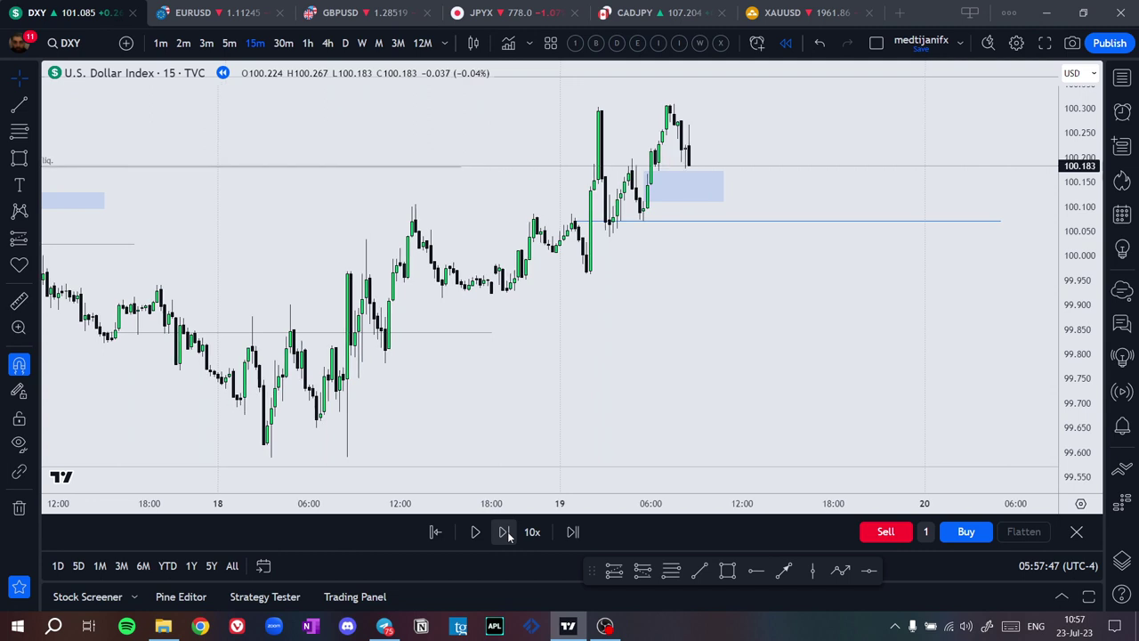
click(504, 532)
click(504, 532)
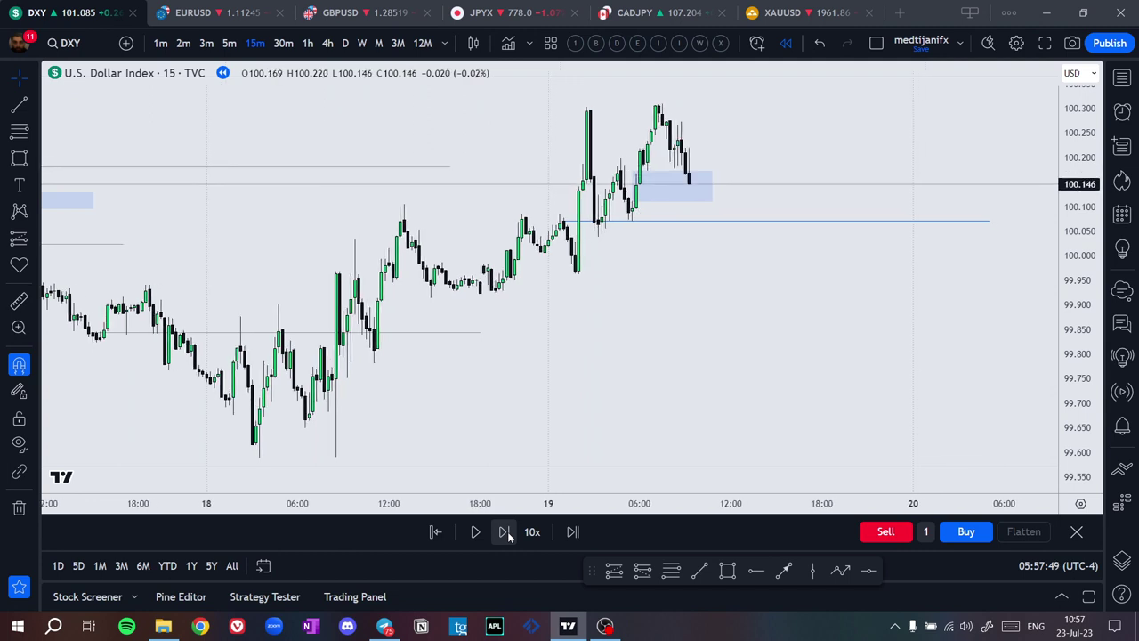
click(505, 533)
click(505, 532)
click(504, 532)
click(505, 532)
click(504, 532)
click(505, 532)
click(505, 532)
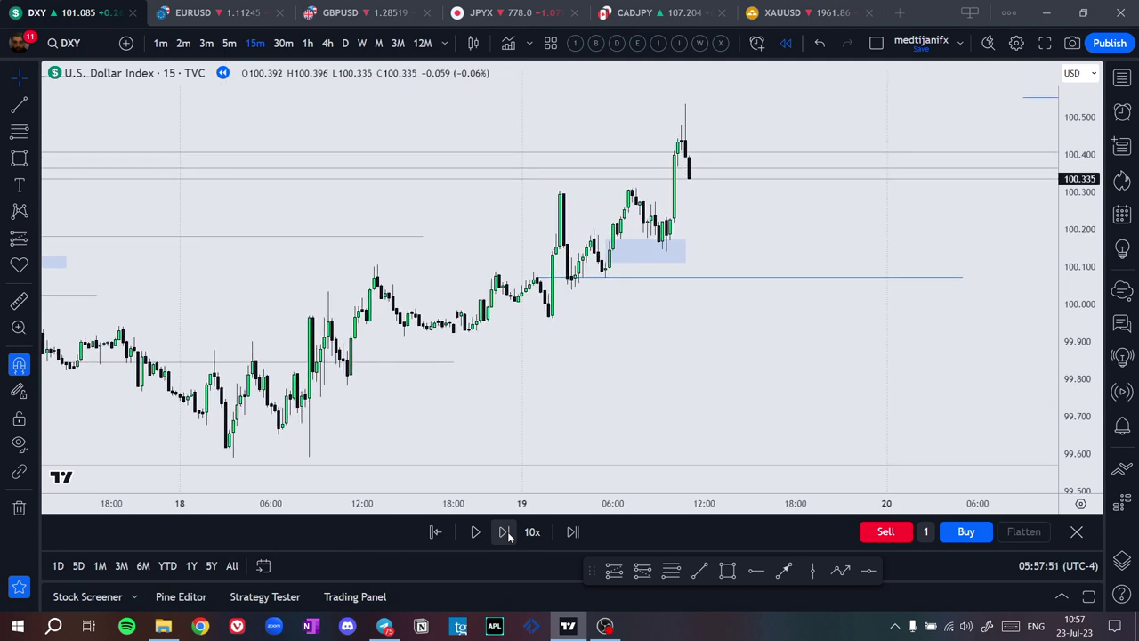
Switch to EURUSD and advance its replay by two 15-minute candles
click(193, 13)
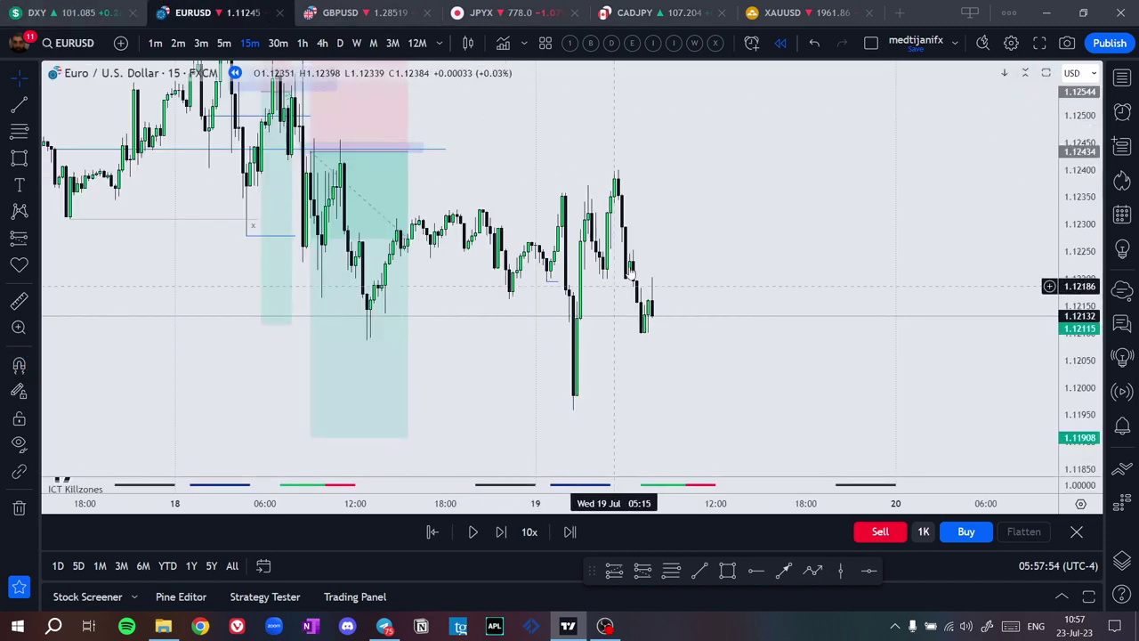
click(501, 532)
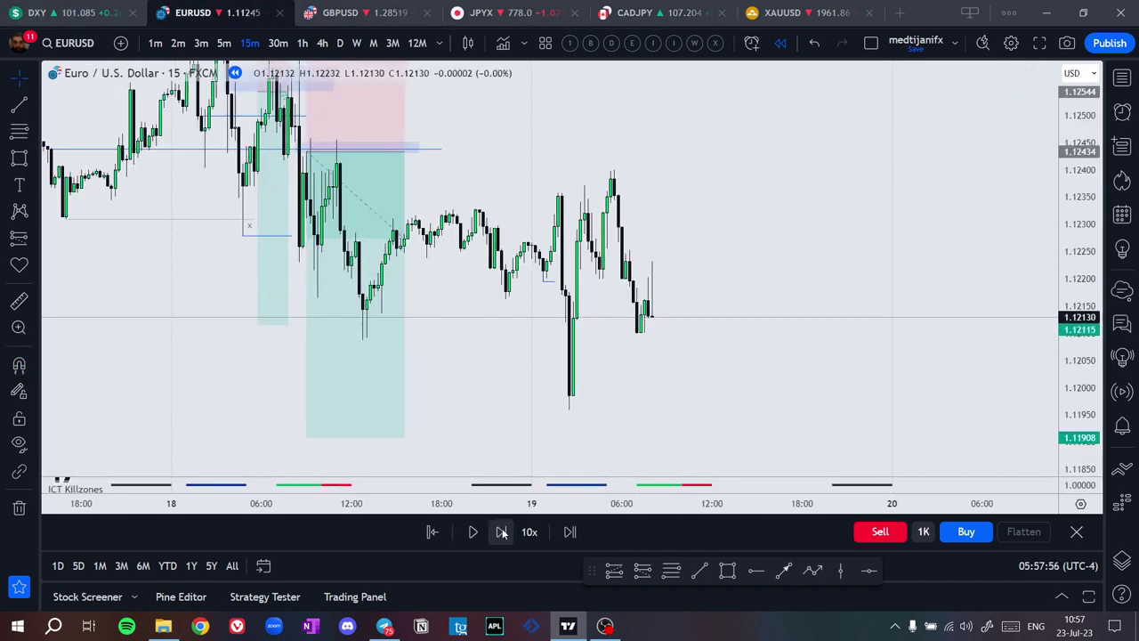
click(501, 532)
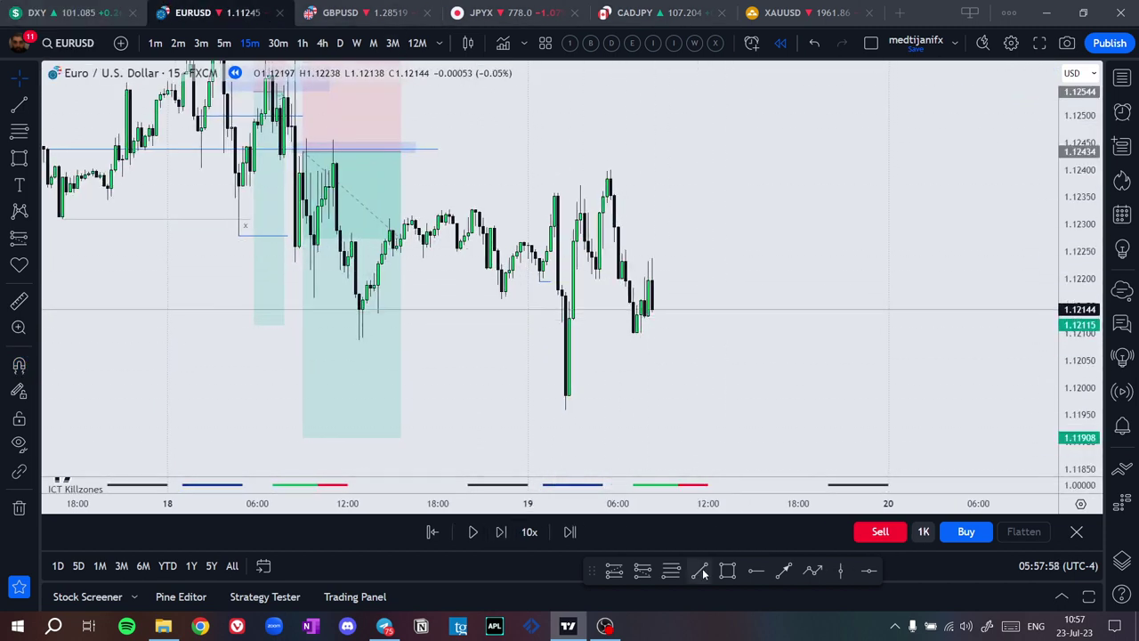
On EURUSD's 30-minute chart, draw a horizontal trend line at about 1.1224 from 04:00 on 19 July, extending past the latest candle
click(277, 44)
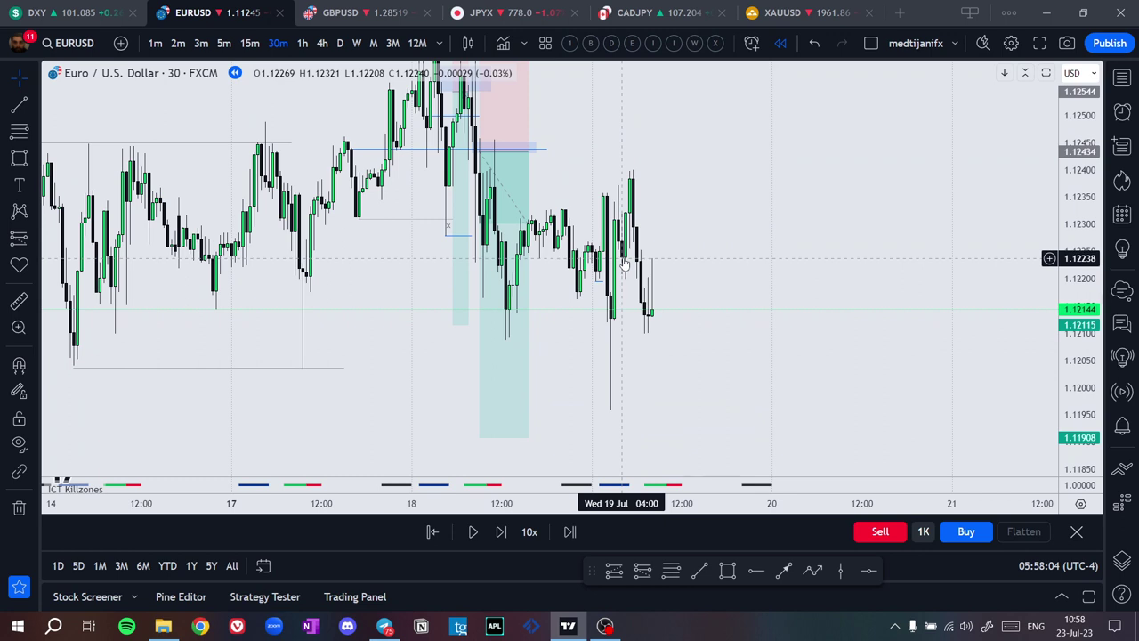
click(701, 569)
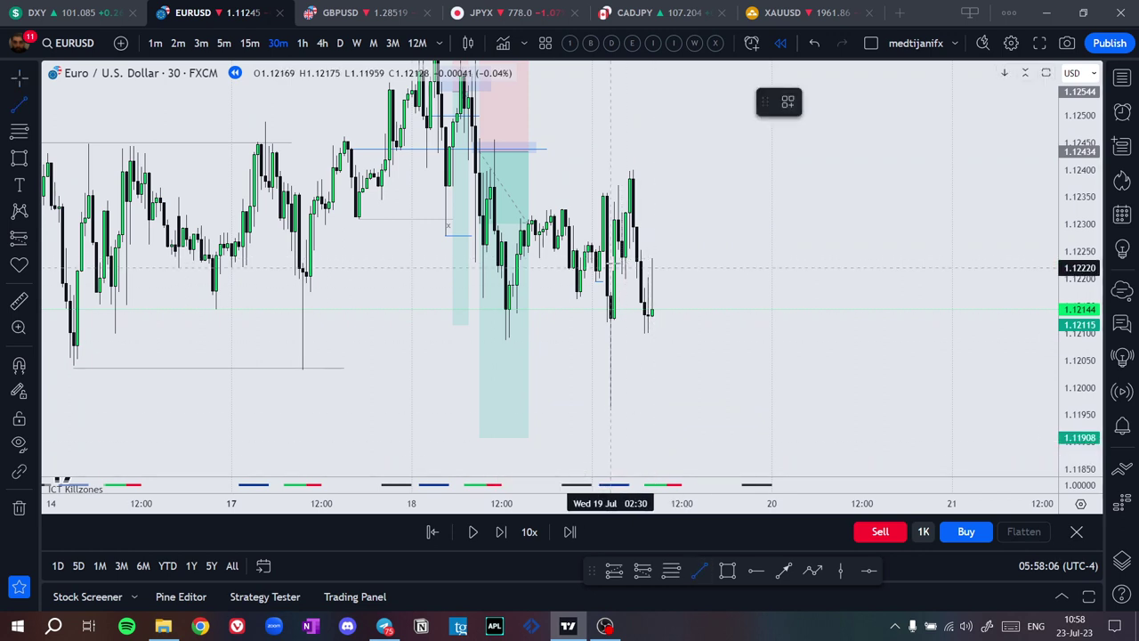
click(680, 257)
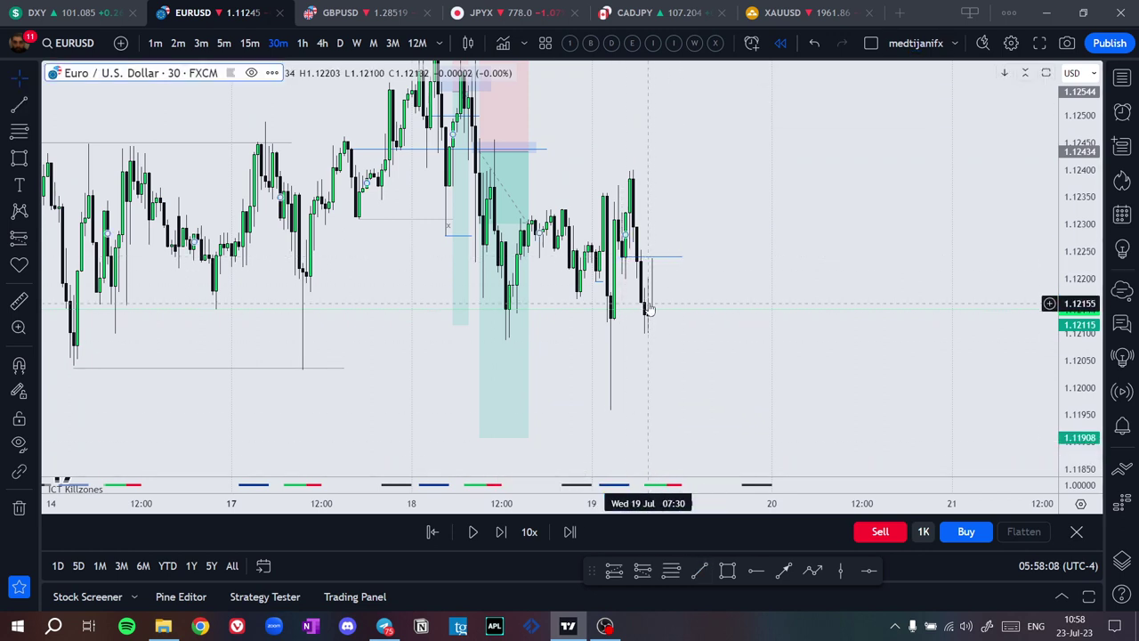
On the 5-minute chart, mark the price gap around 06:40 on 19 July with a rectangle reaching just past the latest candle
click(240, 44)
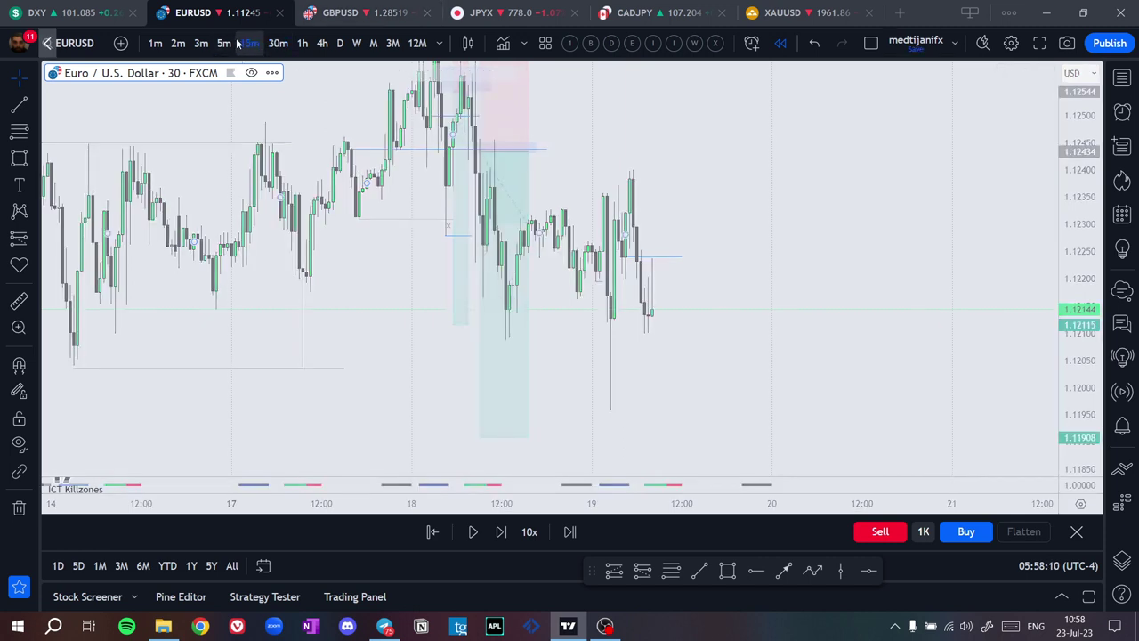
click(225, 44)
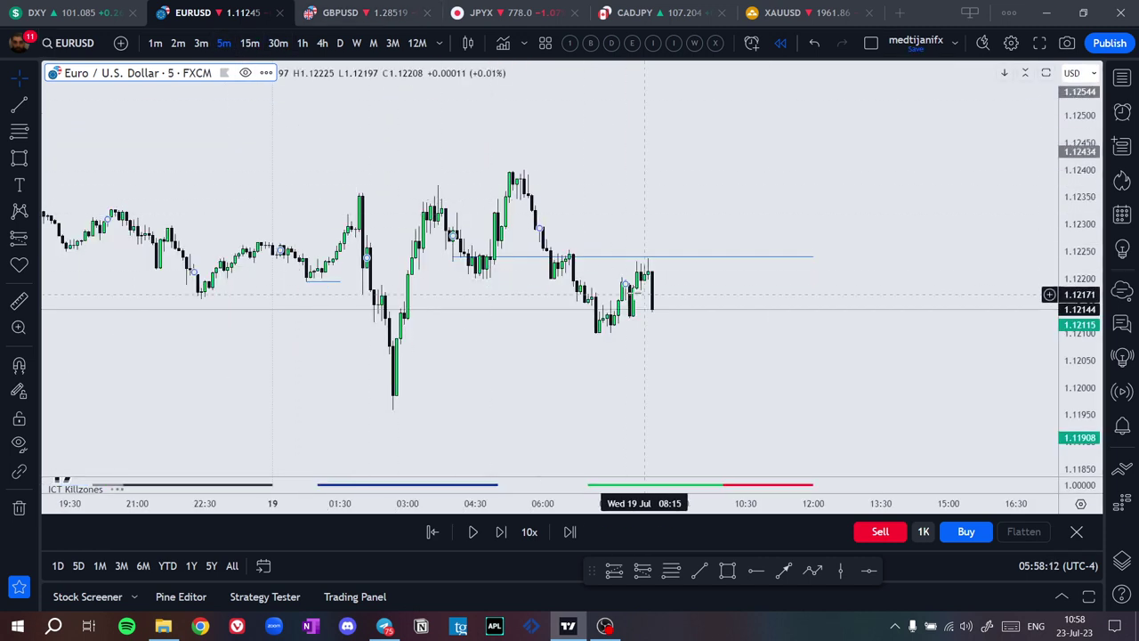
click(727, 570)
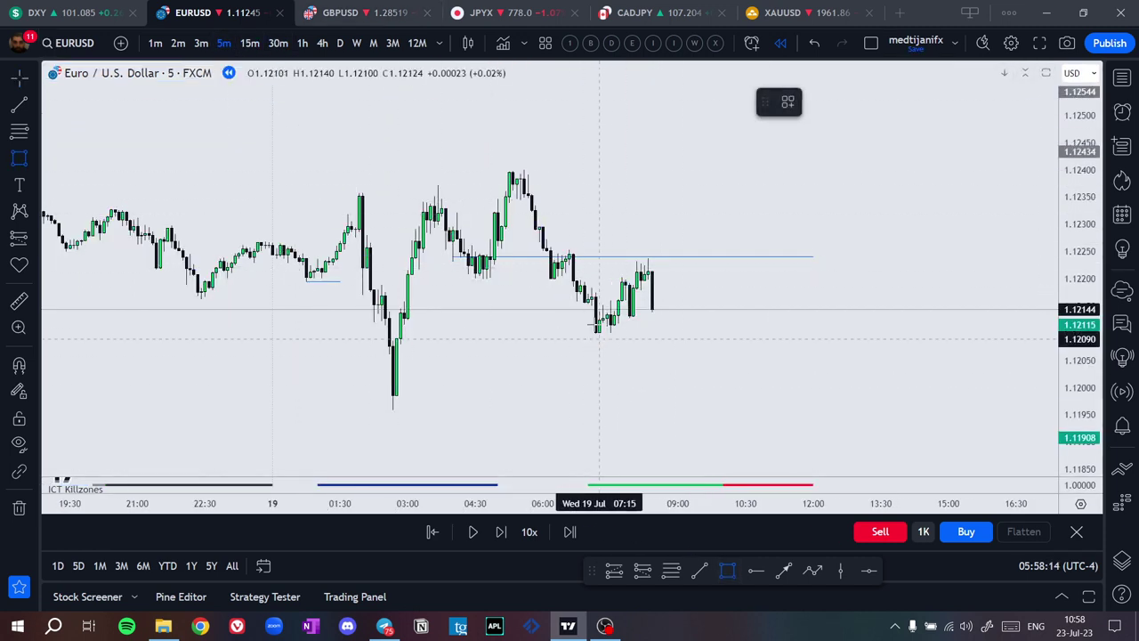
click(571, 266)
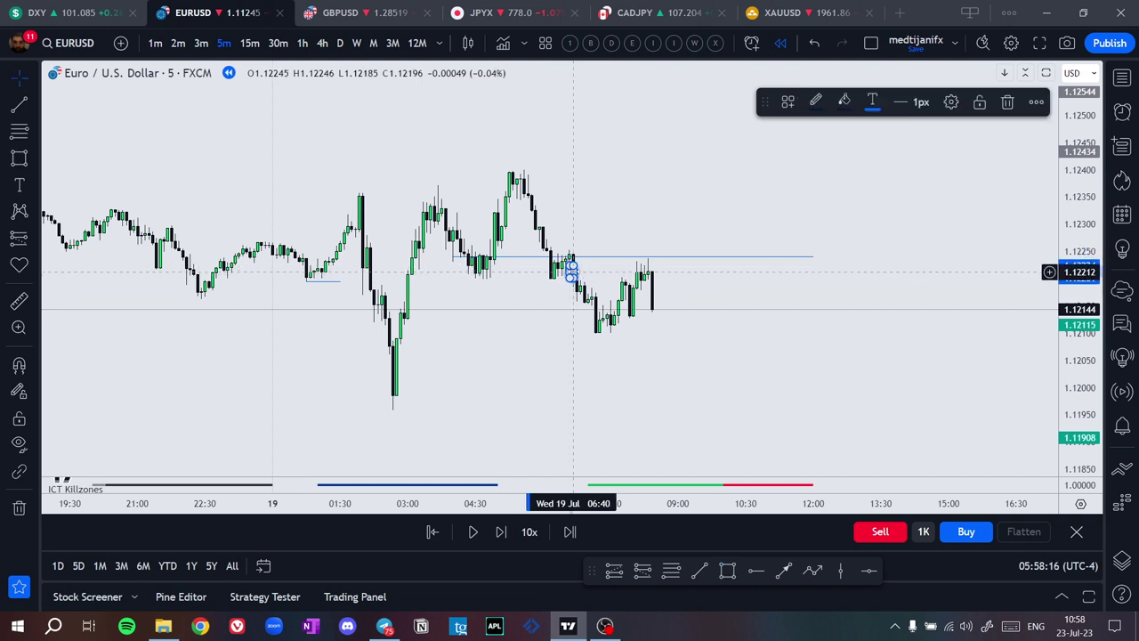
click(663, 277)
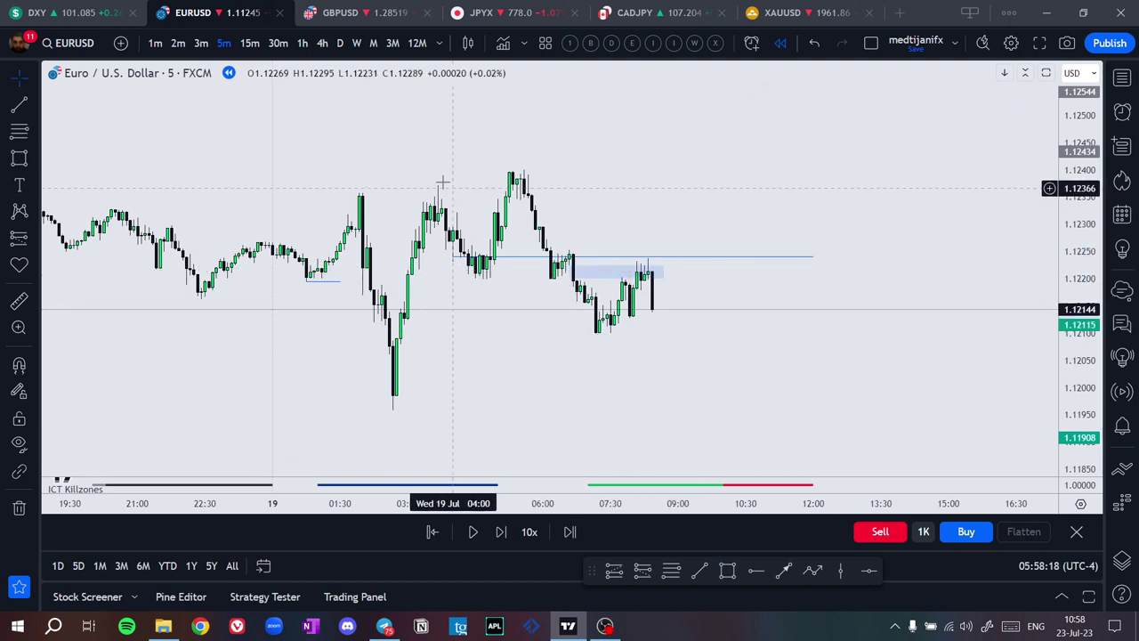
Return to the 15-minute chart and replace the 1.1224 line with a horizontal one at about 1.1222, starting at 04:30 on 19 July
click(250, 42)
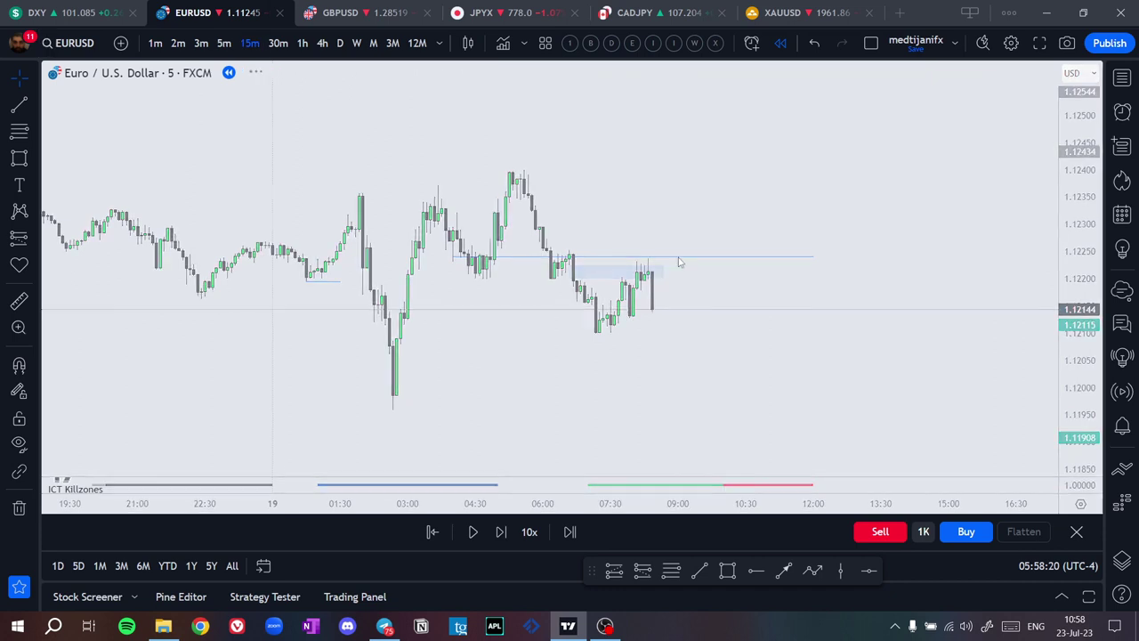
scroll(691, 248, up, 3)
drag(584, 300, 724, 274)
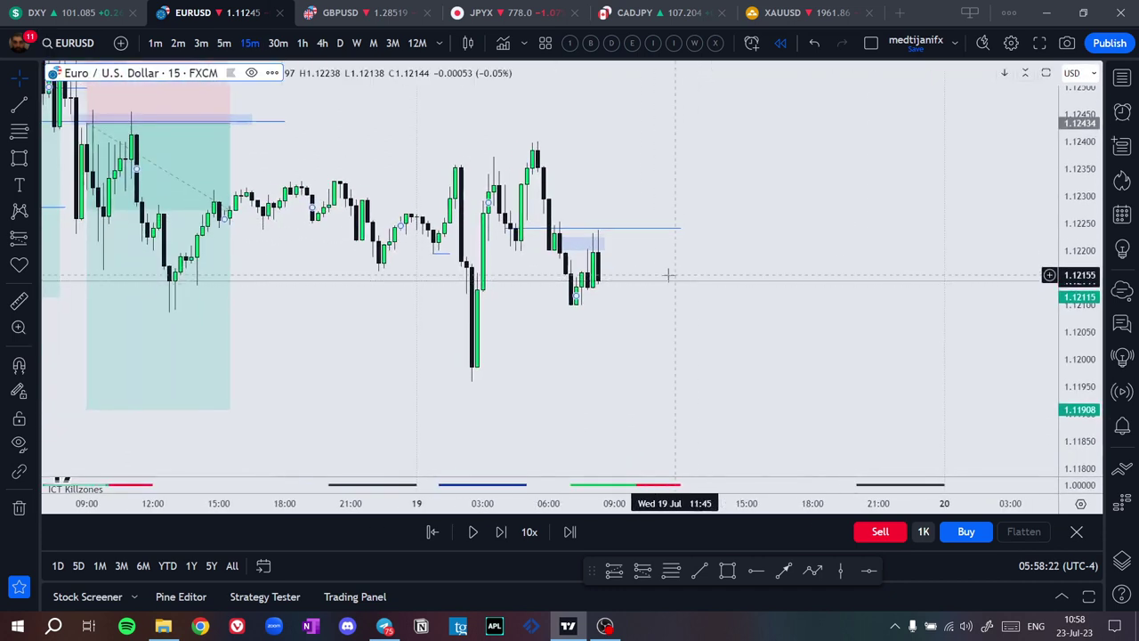
drag(552, 229, 516, 240)
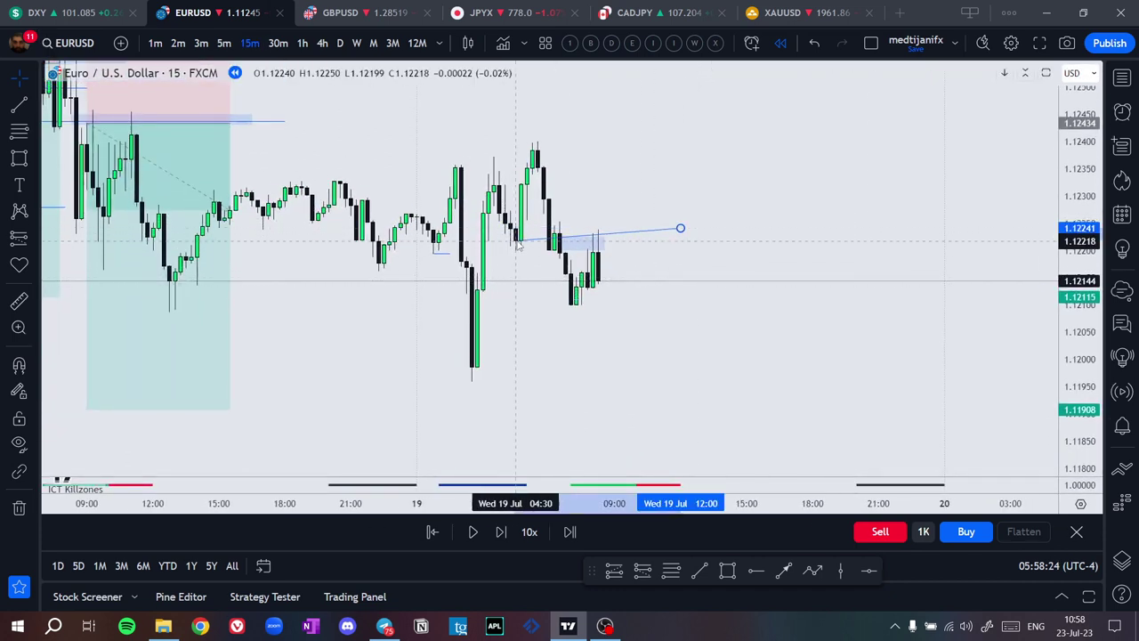
key(Delete)
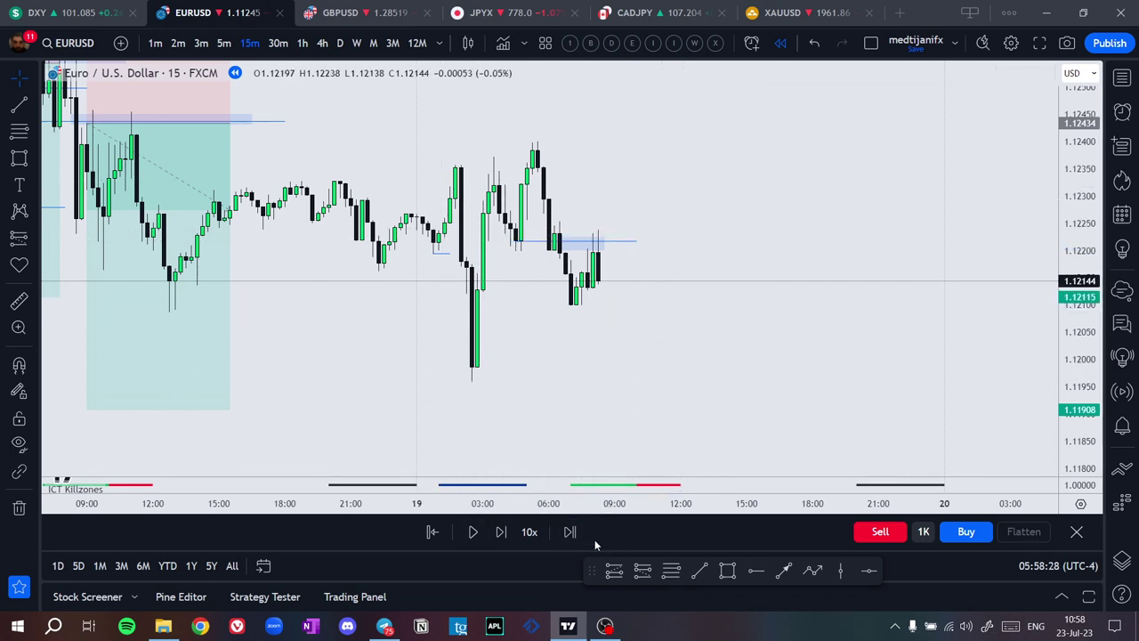
Place a short position at 07:45 on 19 July with entry at 1.12220 and stop at 1.12399 above the recent high
click(642, 570)
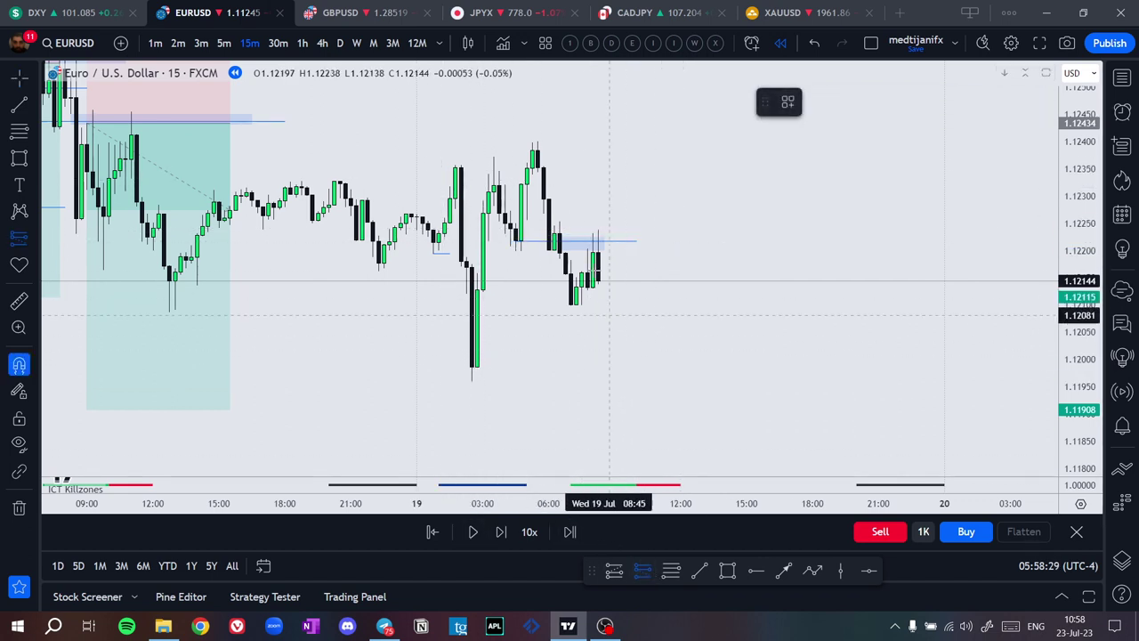
click(587, 241)
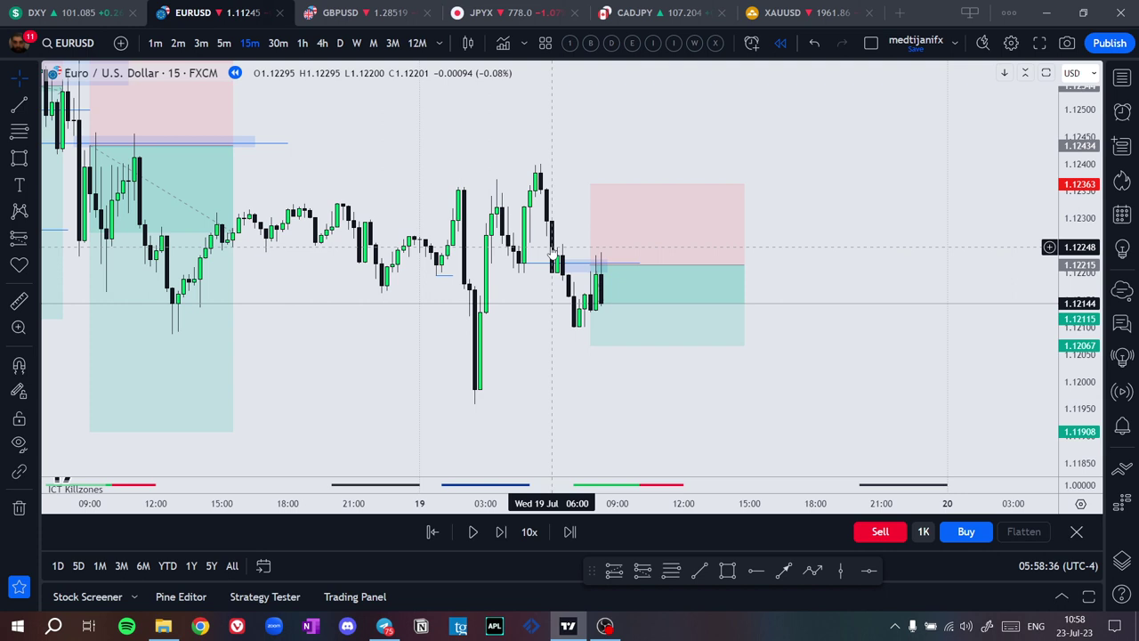
scroll(640, 187, down, 4)
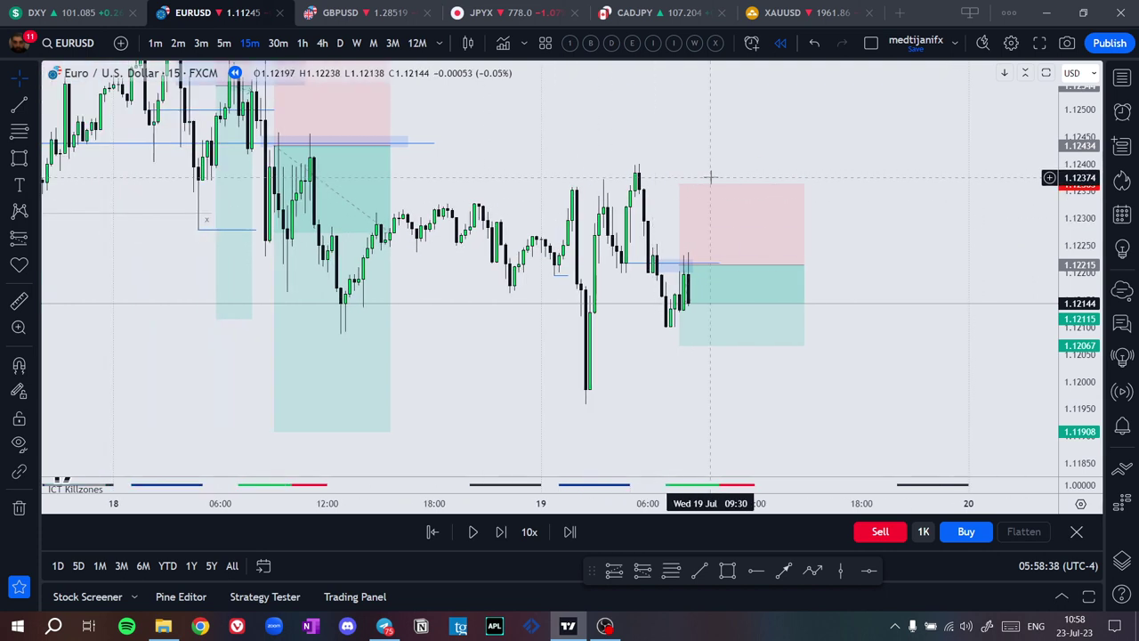
drag(679, 184, 629, 165)
mouse_move(678, 265)
mouse_down()
mouse_move(687, 252)
mouse_move(683, 264)
mouse_up()
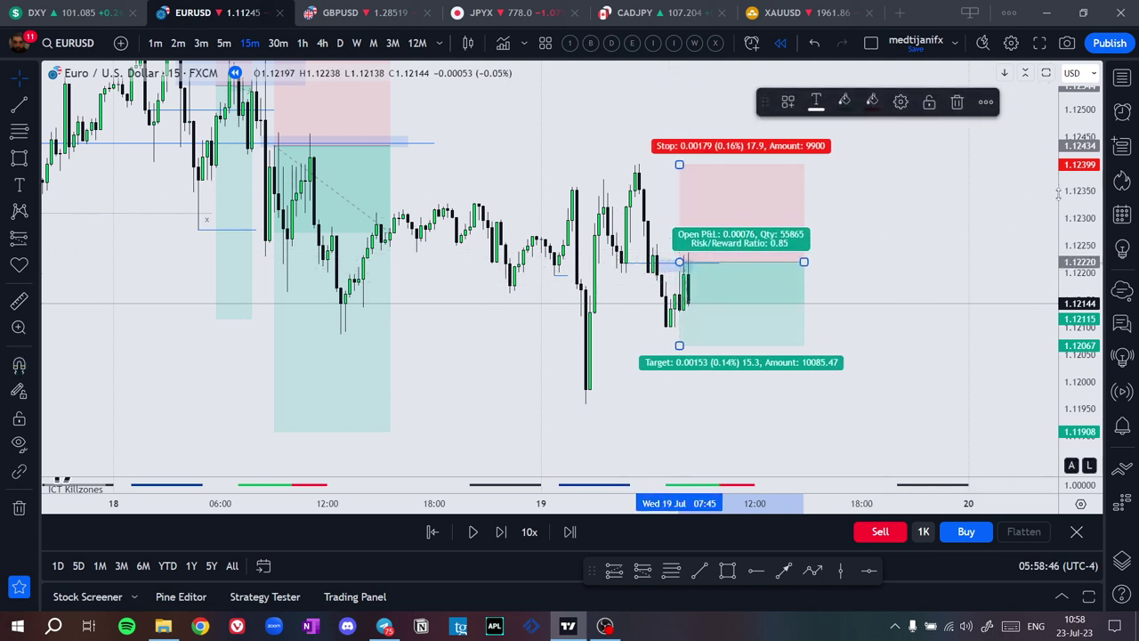
Advance the EURUSD replay candle by candle to about 10:30 on 19 July
drag(1075, 185, 1072, 236)
drag(881, 372, 845, 295)
scroll(843, 295, down, 3)
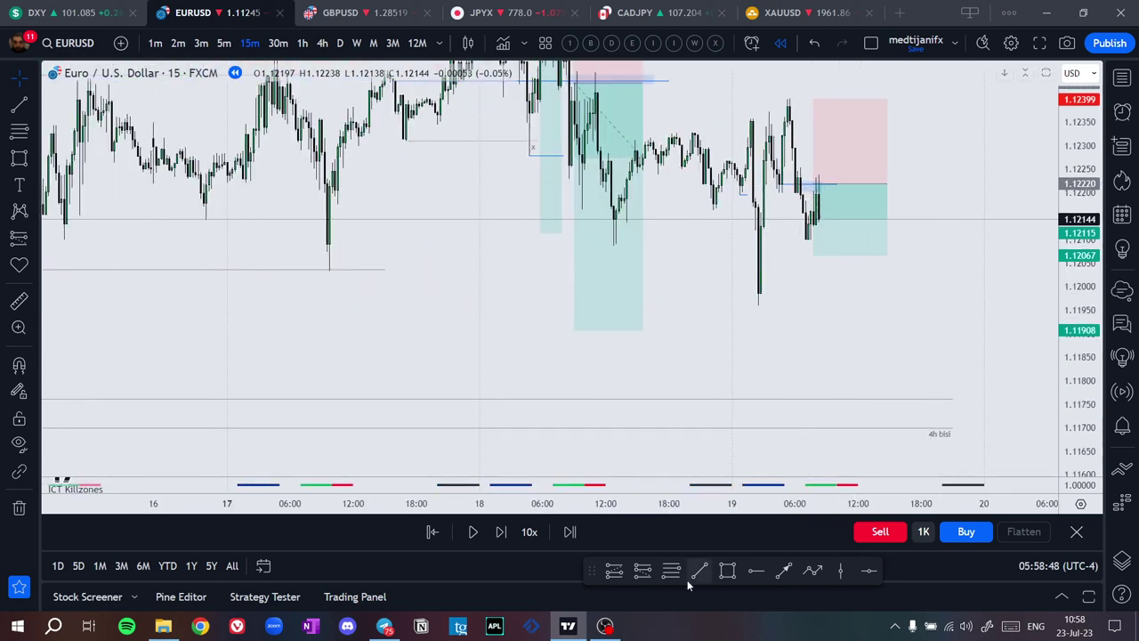
click(503, 534)
click(503, 534)
click(504, 534)
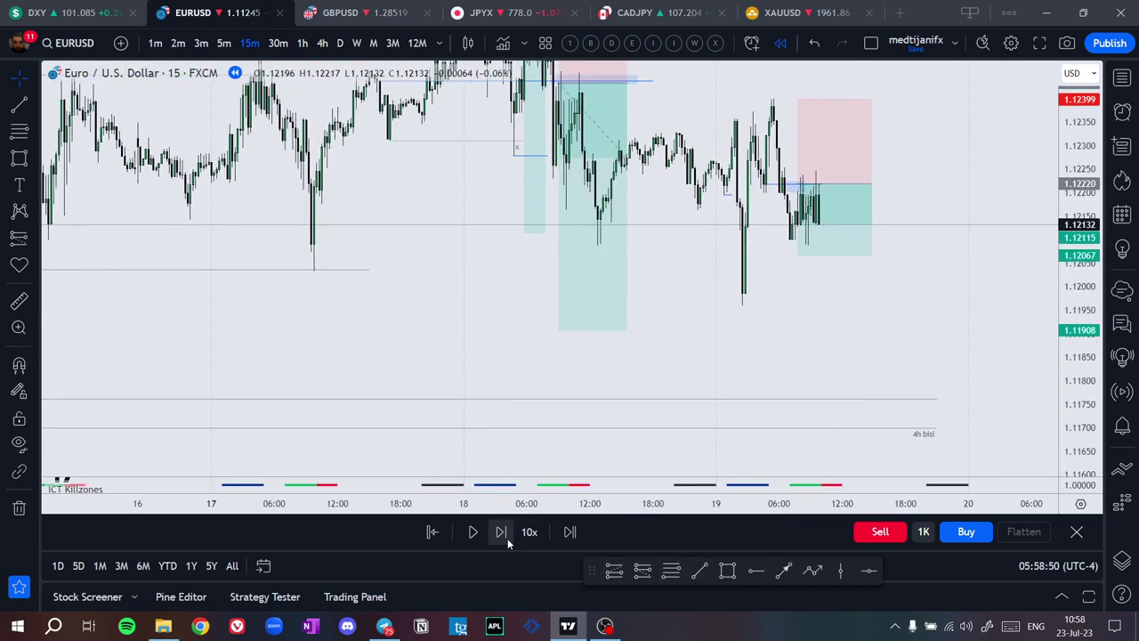
click(504, 534)
click(504, 534)
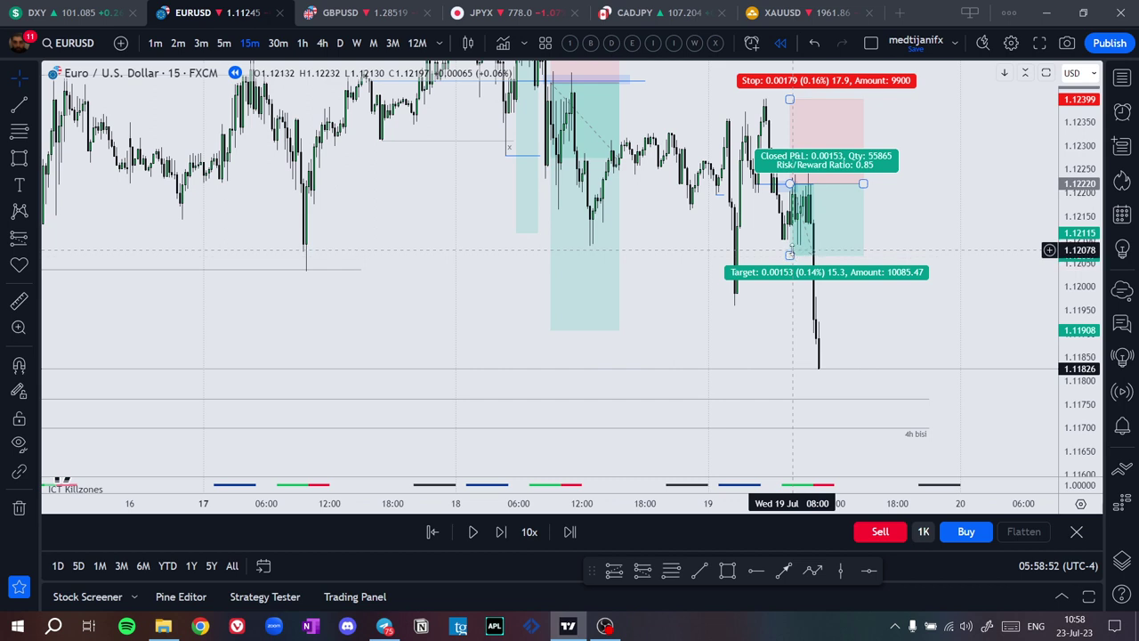
Extend the 19 July short position's target down to 1.11859
drag(790, 252, 885, 359)
scroll(820, 204, up, 2)
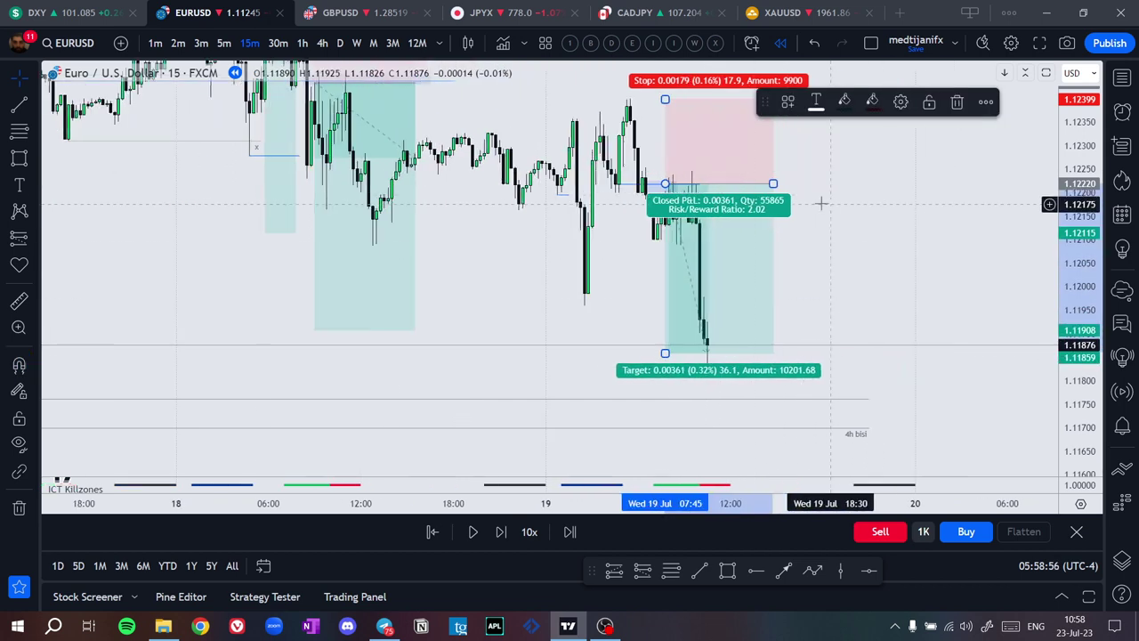
drag(633, 263, 556, 301)
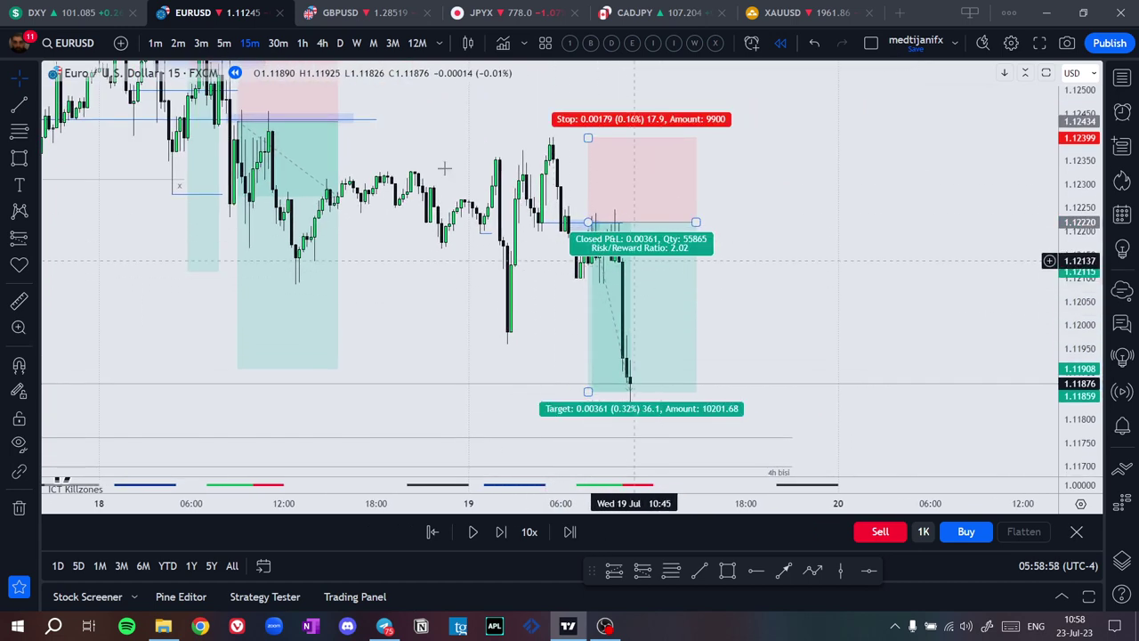
Try a Fibonacci retracement on DXY from the 05:30 low at 100.070 on 19 July up to about 100.312, and delete it
click(67, 13)
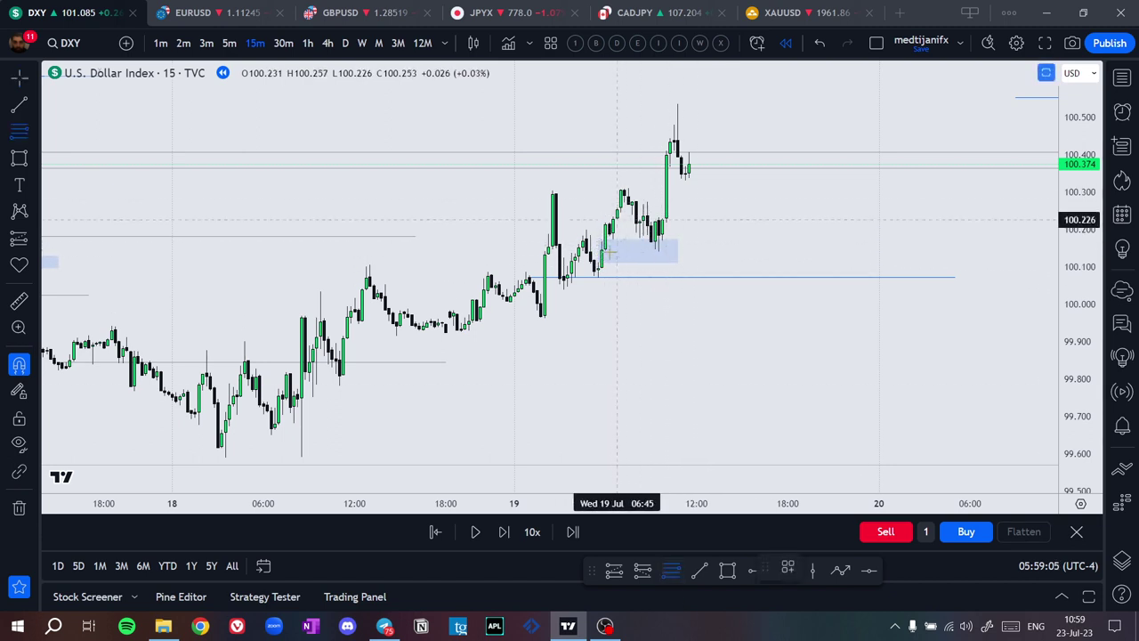
click(598, 277)
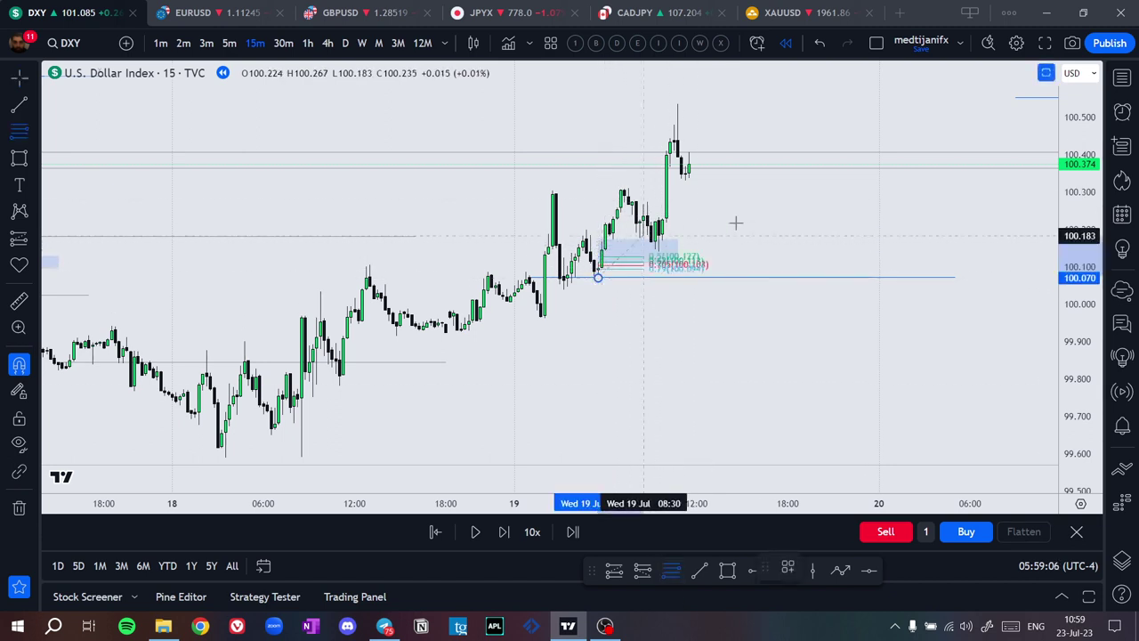
click(769, 186)
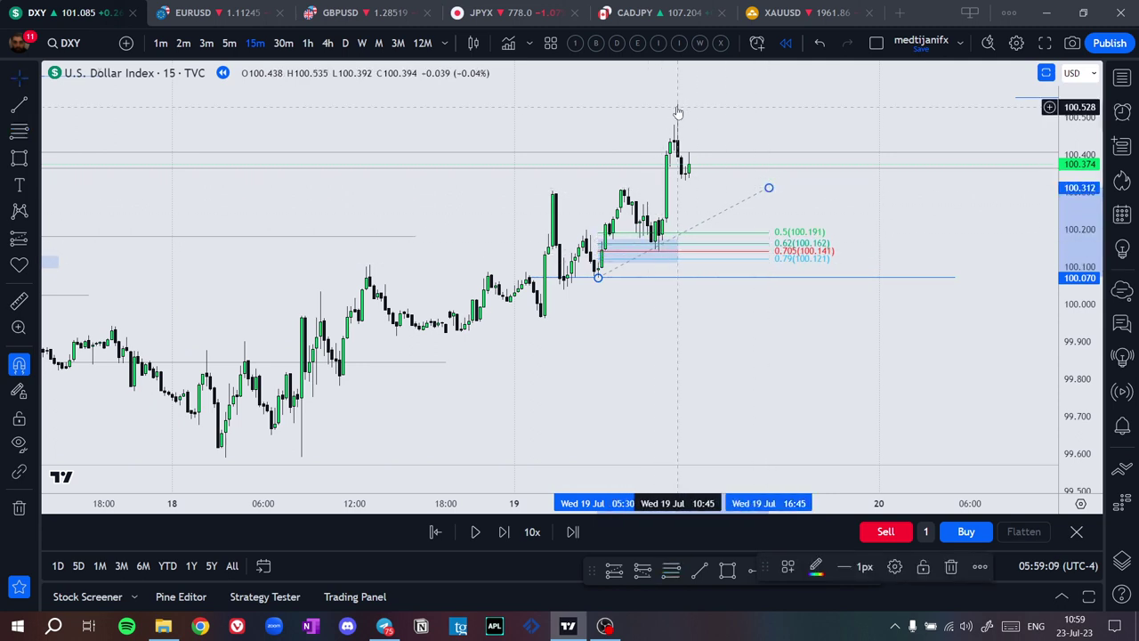
key(Delete)
Compare the 19 July short position on EURUSD with DXY's move over the same session
click(236, 9)
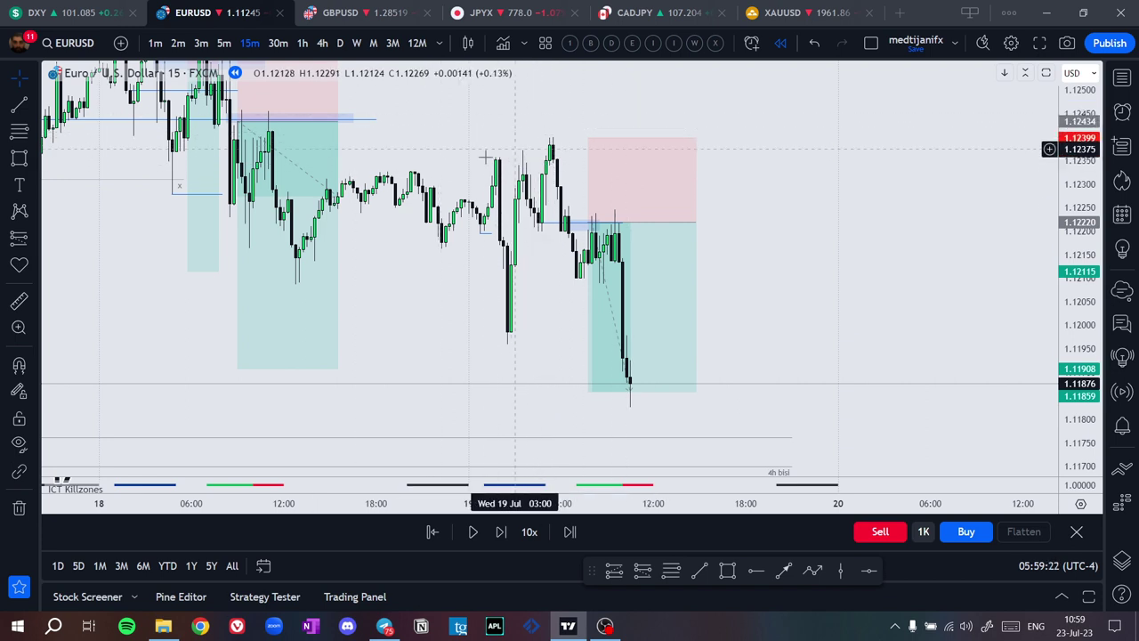
click(621, 246)
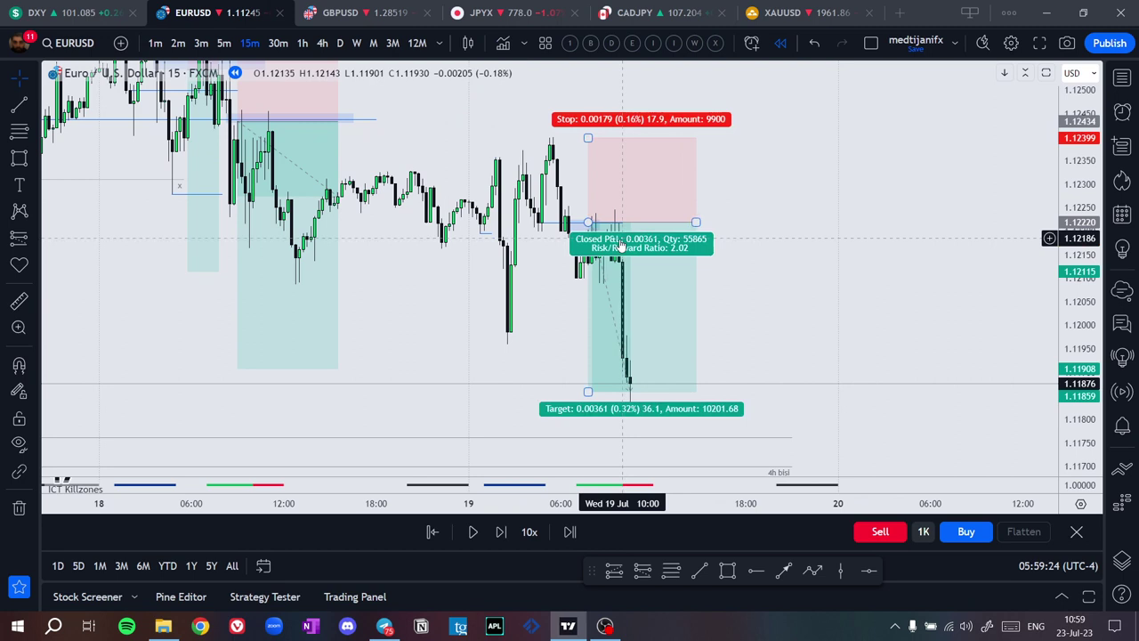
click(622, 113)
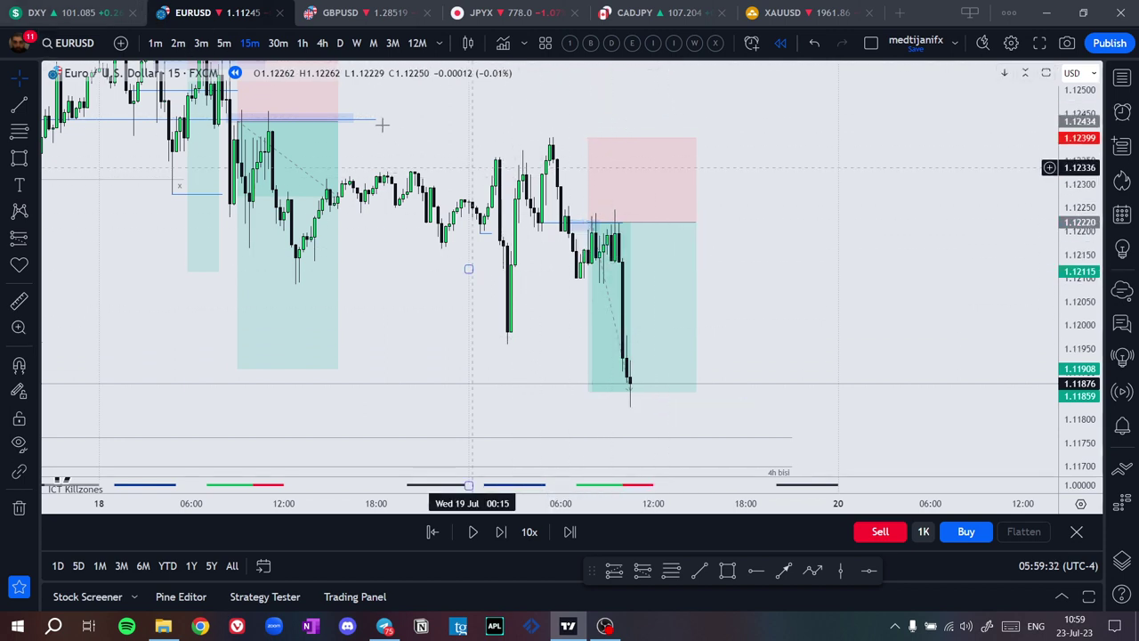
click(112, 6)
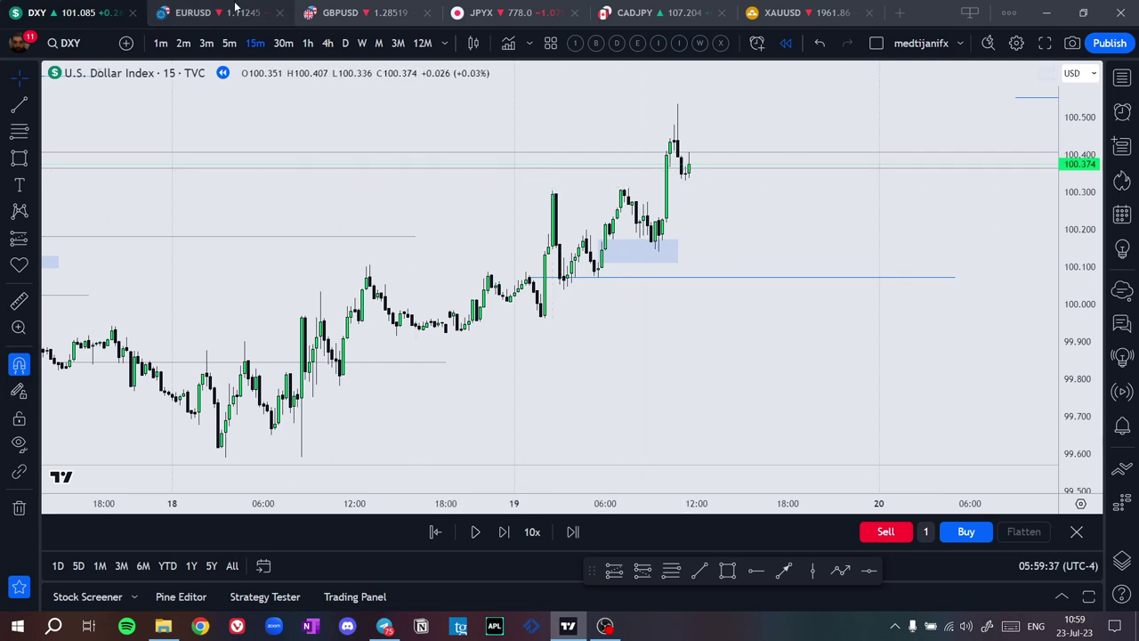
click(192, 13)
Examine the 18 July short positions and the preceding EURUSD price action alongside the 19 July short
drag(697, 295, 690, 232)
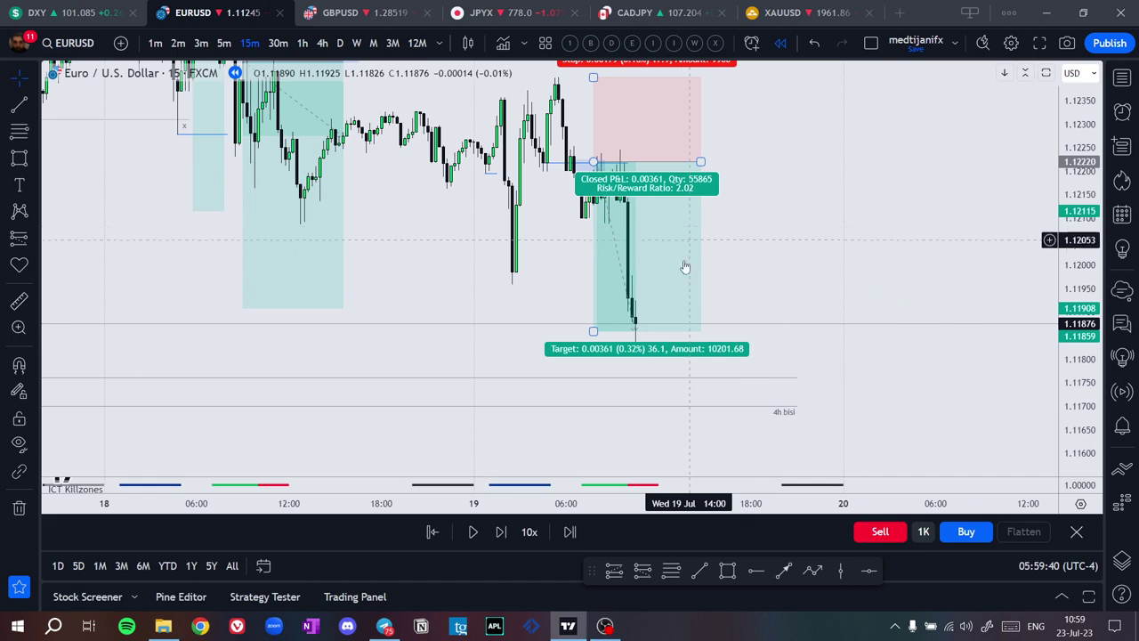
scroll(798, 186, down, 3)
drag(577, 252, 528, 468)
drag(536, 254, 619, 130)
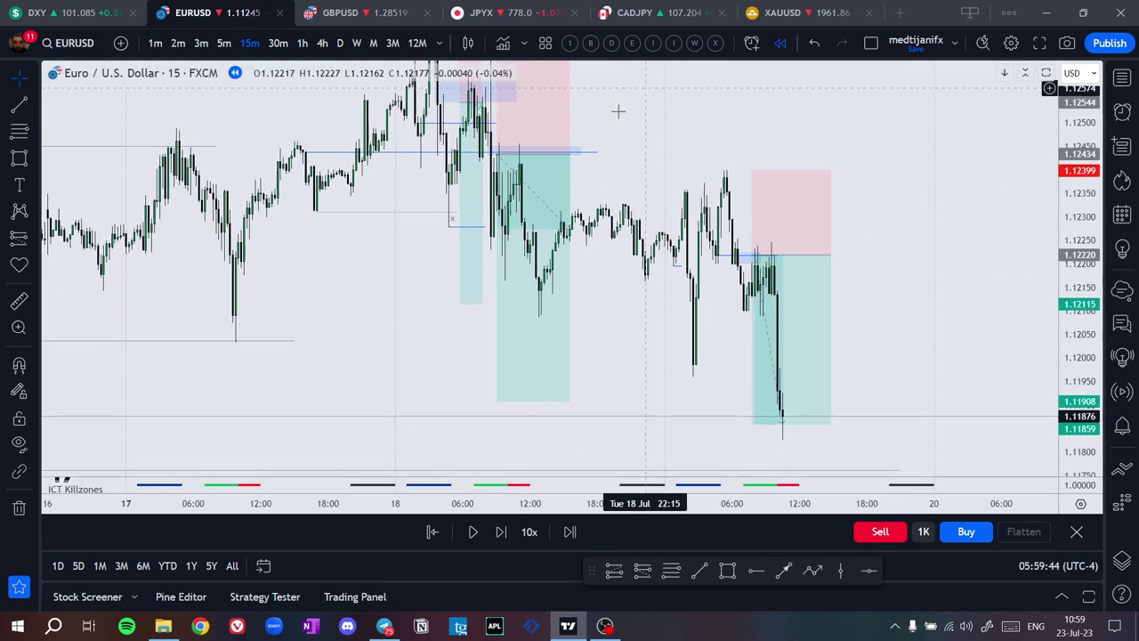
scroll(595, 142, down, 3)
drag(539, 327, 532, 419)
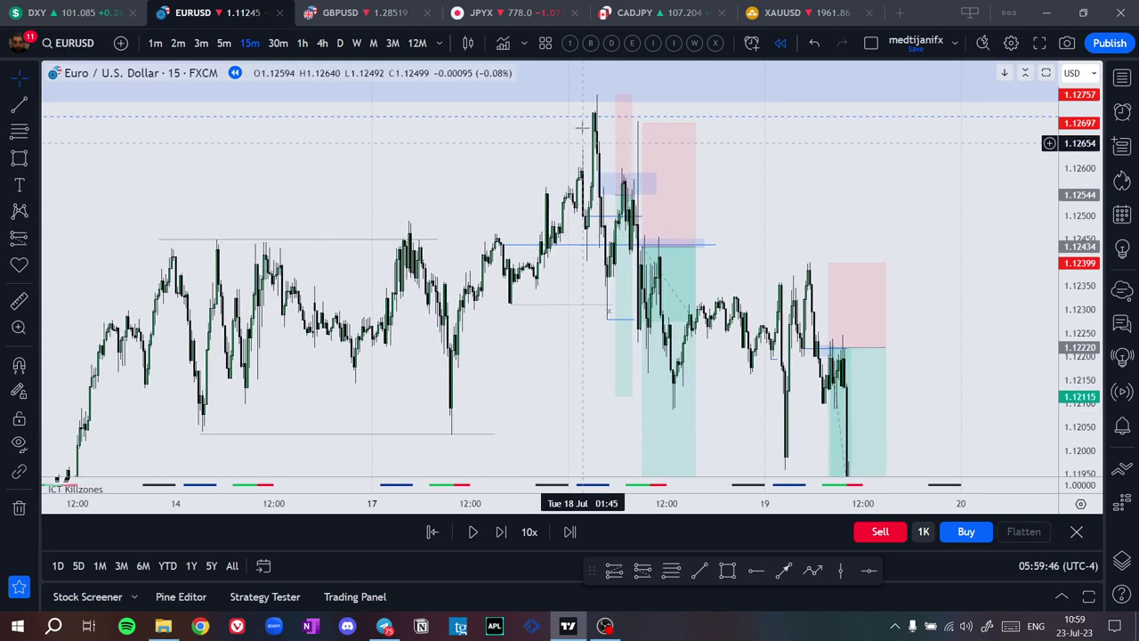
scroll(570, 210, up, 2)
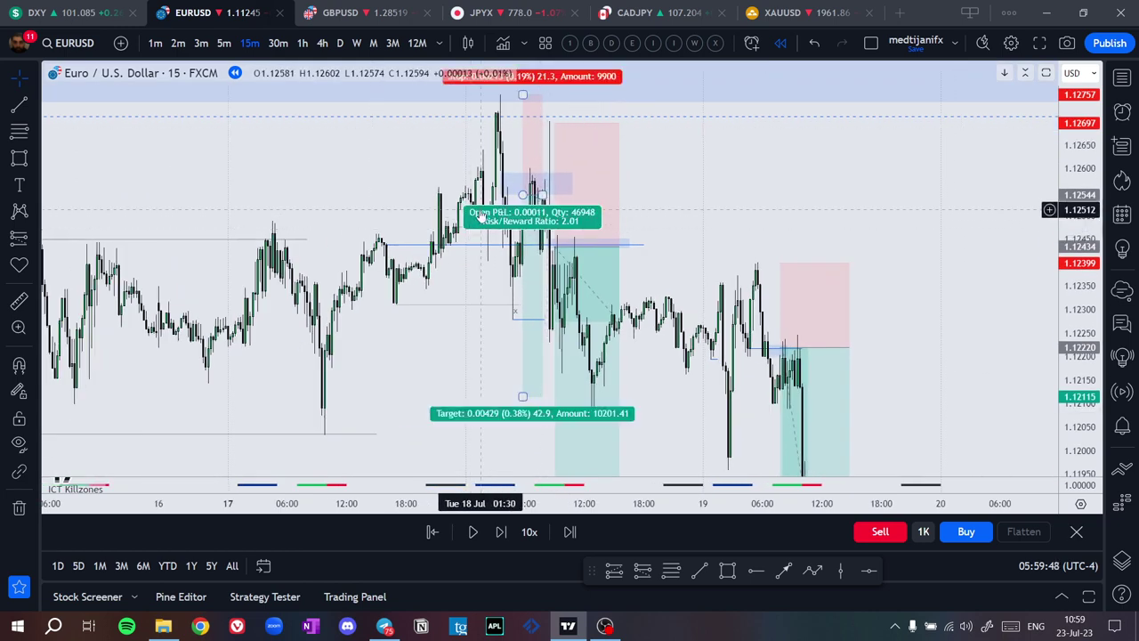
Review the 15-minute price action from the 18 July high through both 18 July shorts to the 19 July short position
click(496, 186)
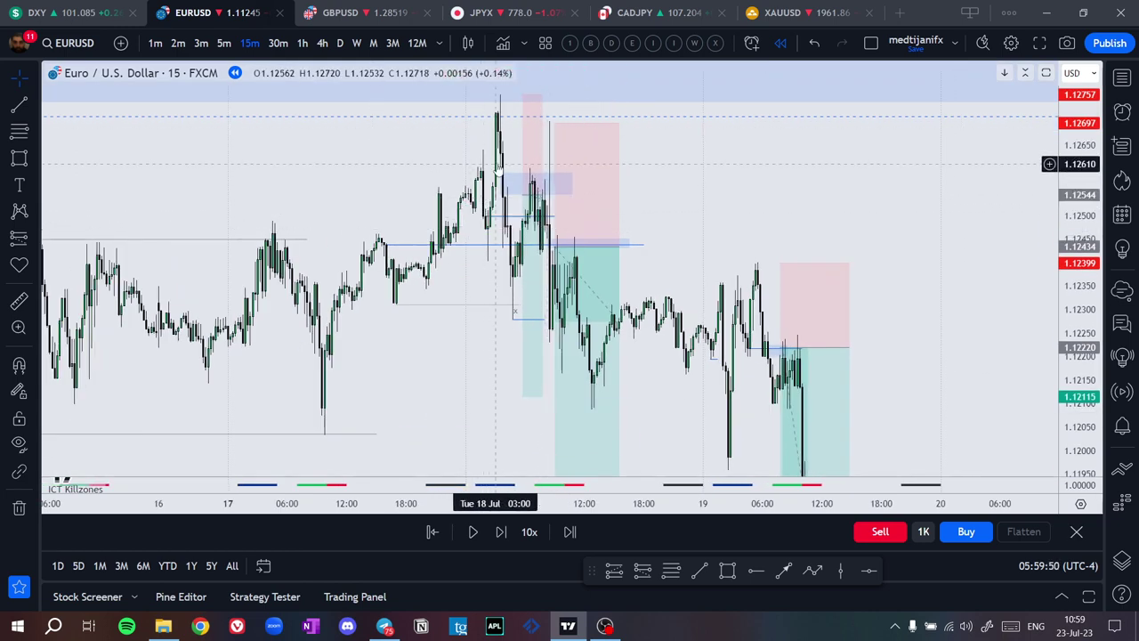
click(486, 228)
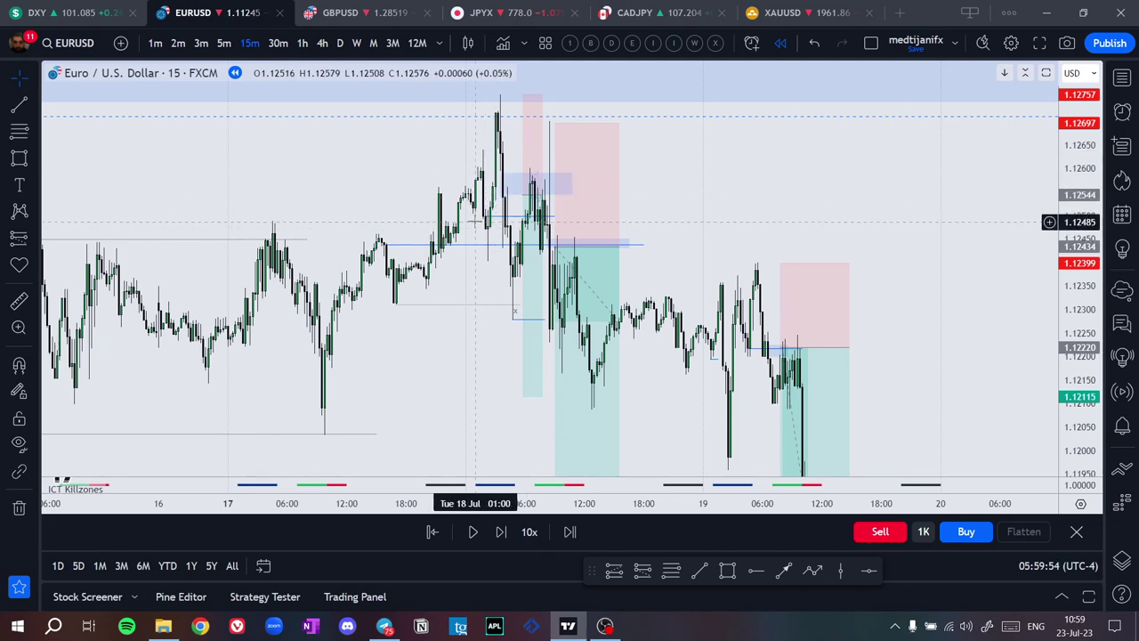
drag(478, 235, 480, 194)
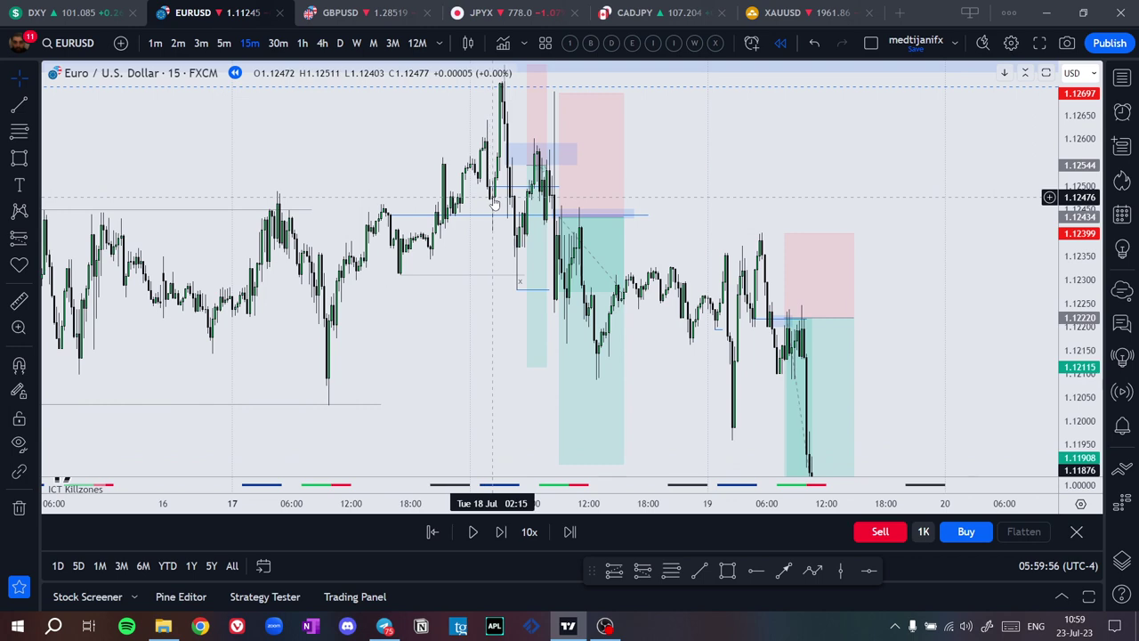
click(579, 293)
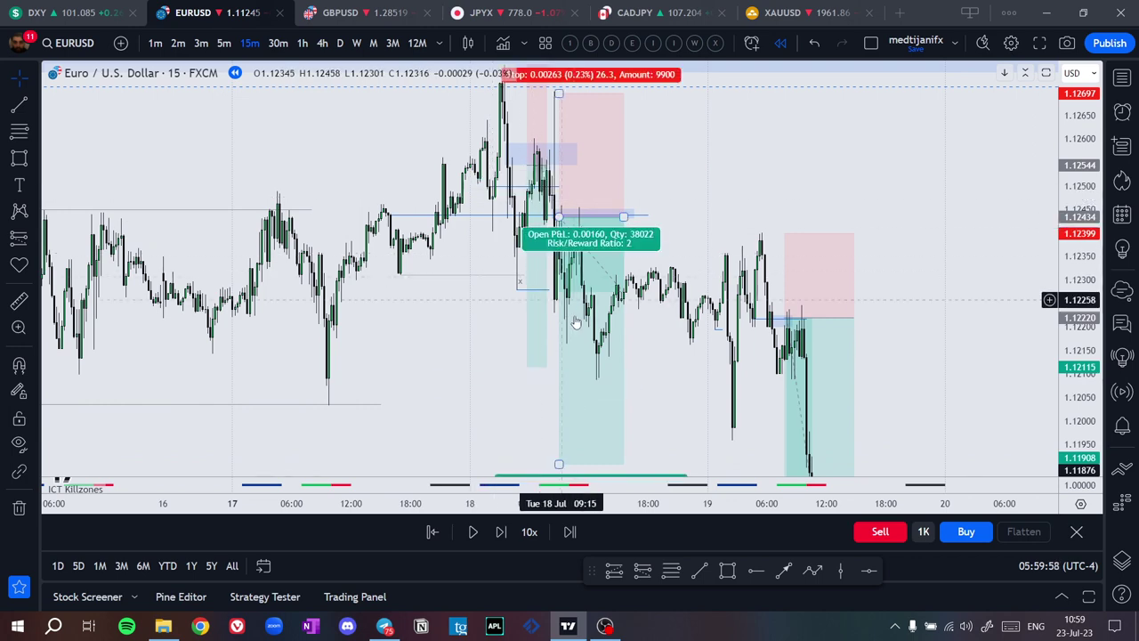
drag(883, 356, 840, 178)
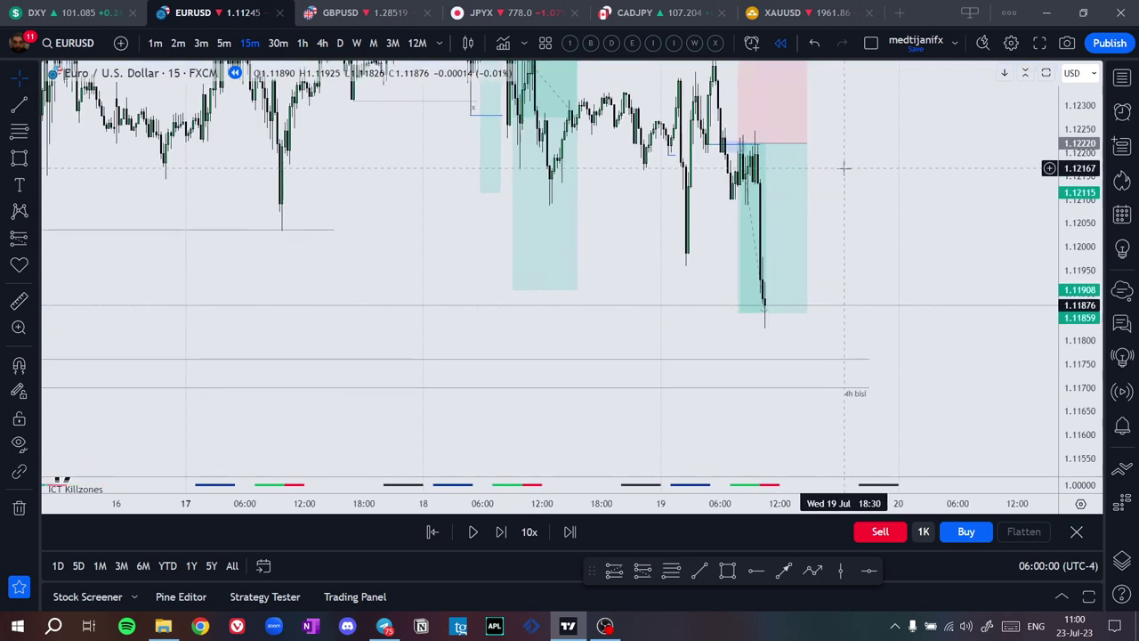
drag(869, 138, 856, 181)
drag(860, 139, 807, 241)
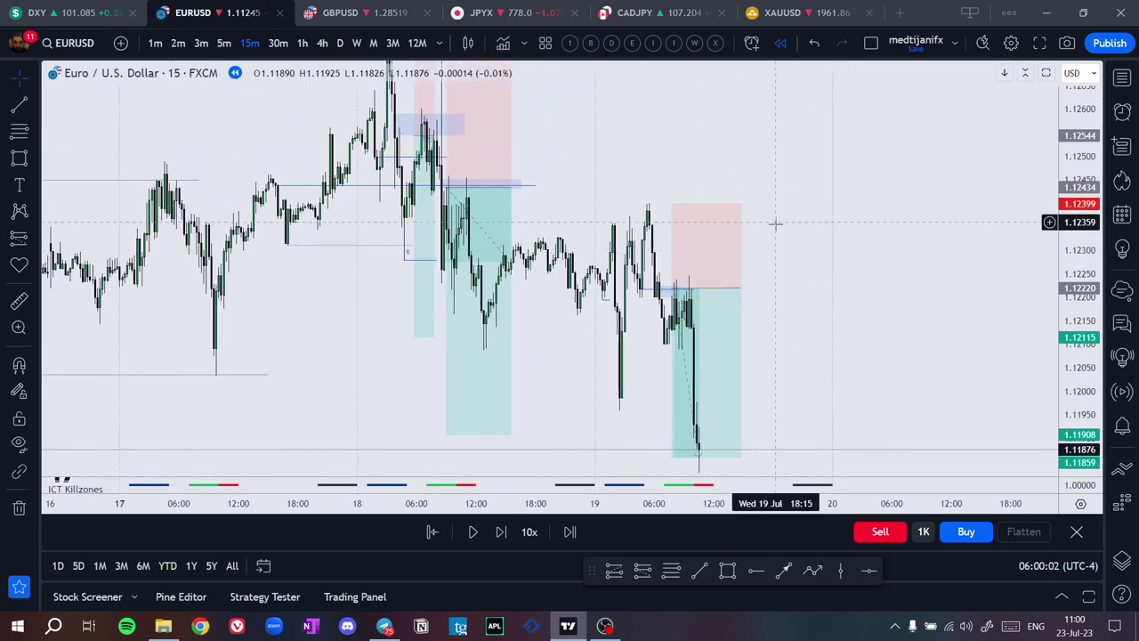
drag(765, 203, 752, 183)
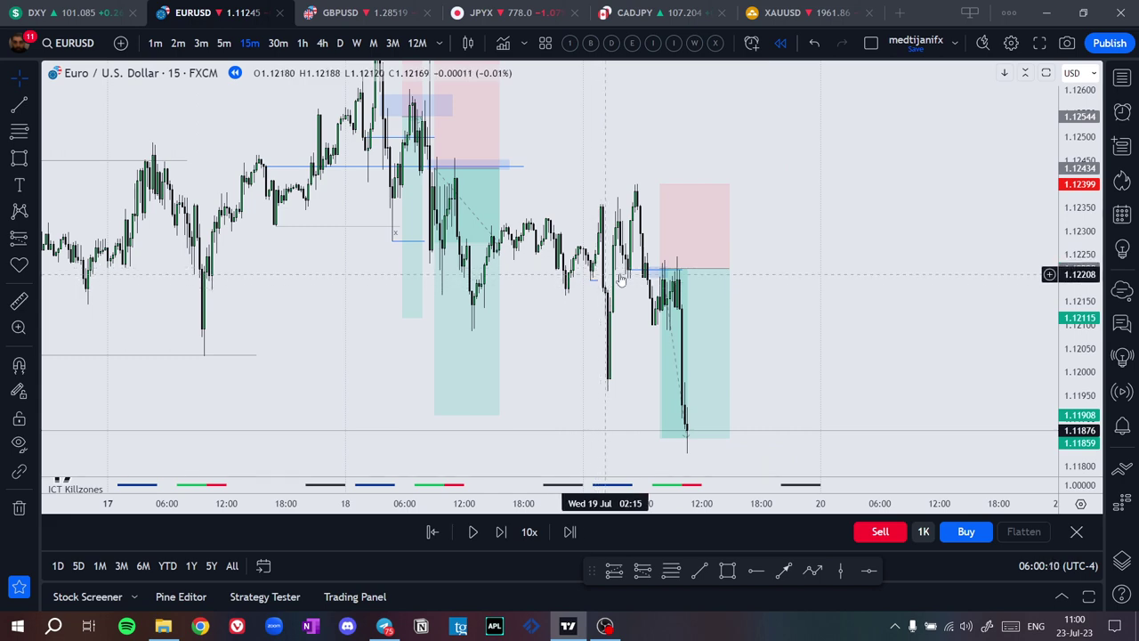
drag(735, 328, 657, 260)
key(ctrl+z)
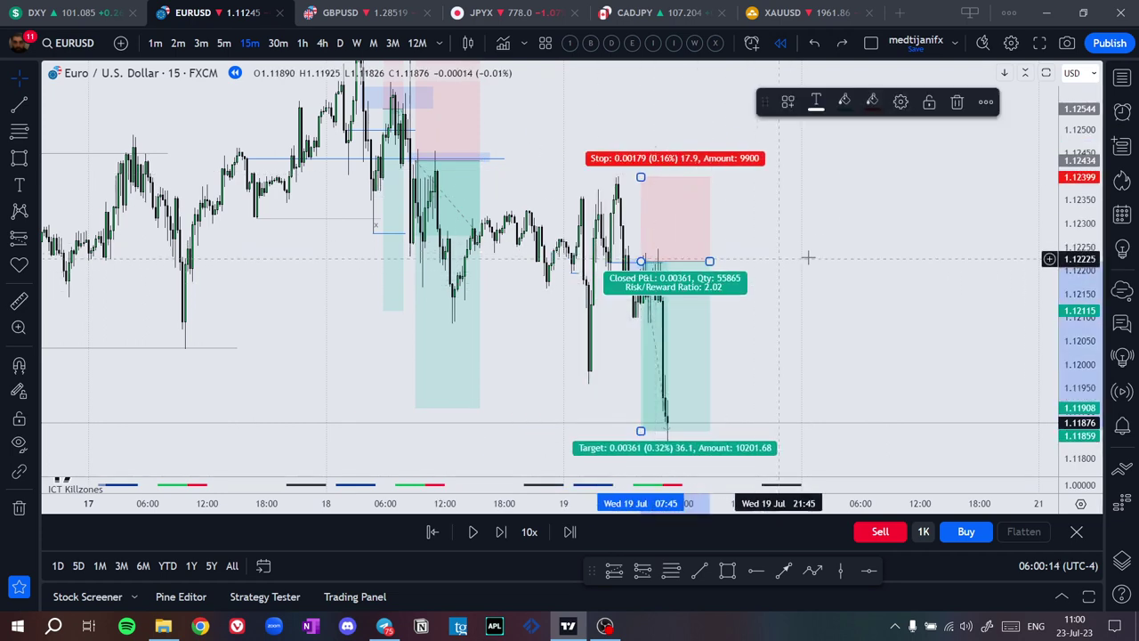
Delete the 19 July short position together with the line and shaded zone drawn at its 1.12220 entry
mouse_move(896, 288)
mouse_down()
mouse_move(809, 295)
mouse_move(823, 264)
mouse_up()
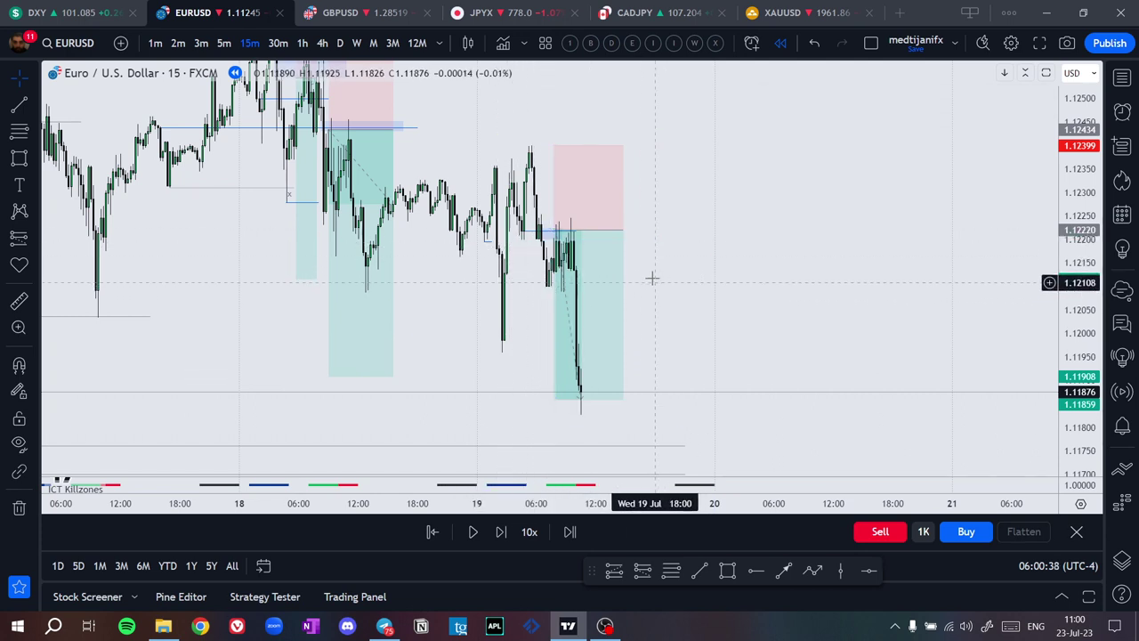
scroll(743, 218, down, 2)
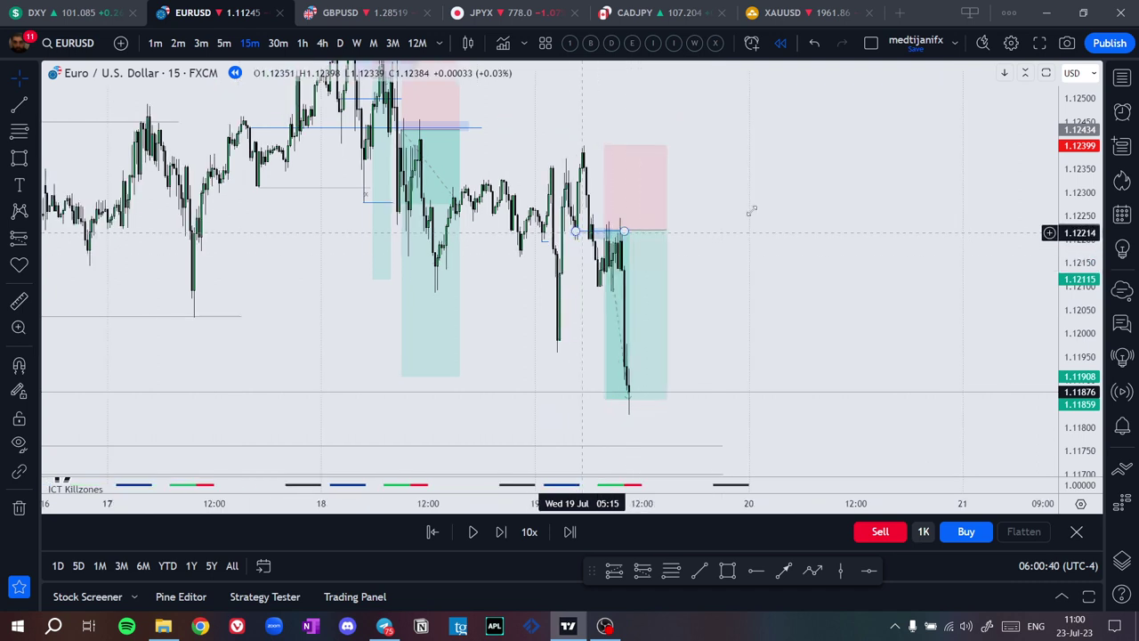
key(Delete)
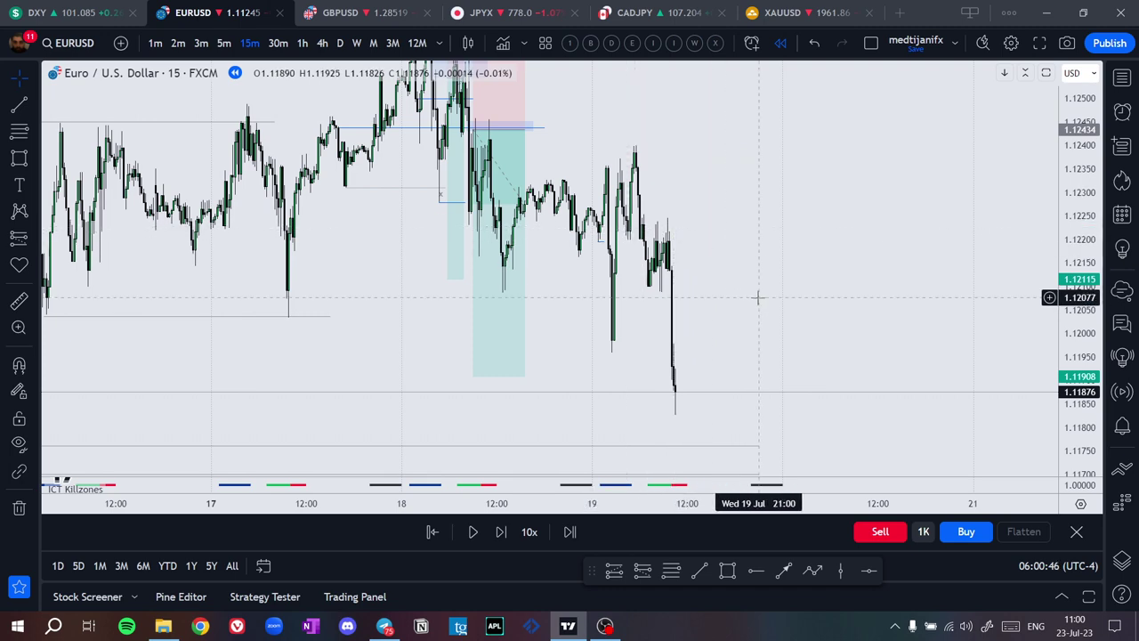
Advance the 15-minute EURUSD replay bar by bar through the rest of the 19 July session
drag(758, 297, 717, 274)
drag(1080, 202, 1041, 343)
scroll(818, 236, down, 2)
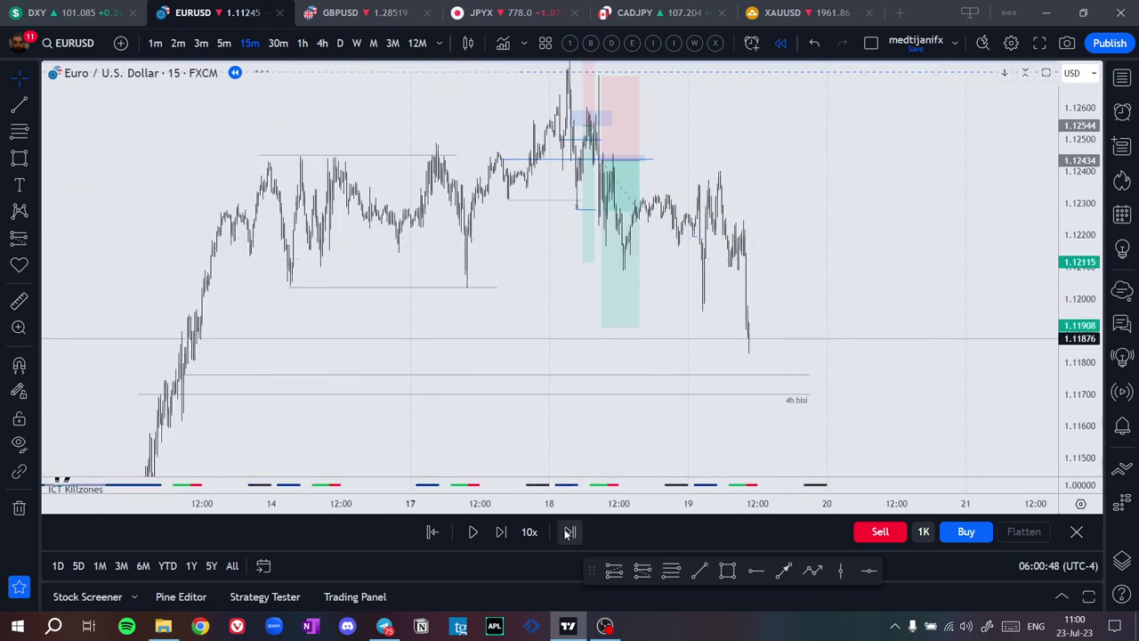
click(501, 529)
click(502, 529)
click(502, 529)
click(502, 529)
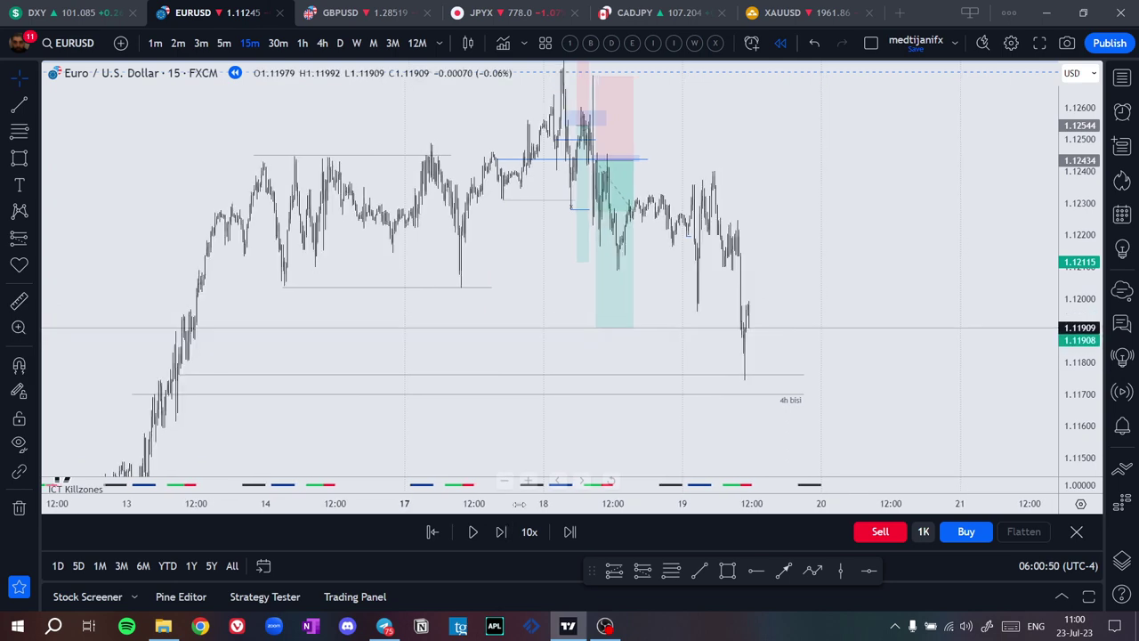
click(502, 529)
scroll(723, 351, up, 2)
click(505, 531)
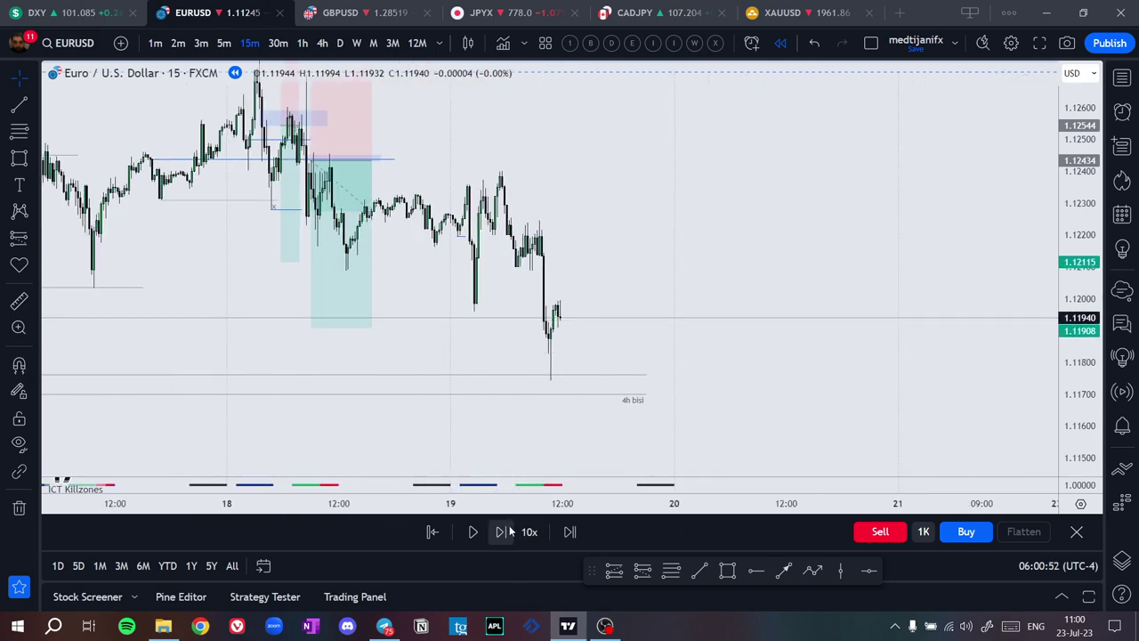
click(509, 531)
click(509, 531)
click(509, 531)
click(509, 532)
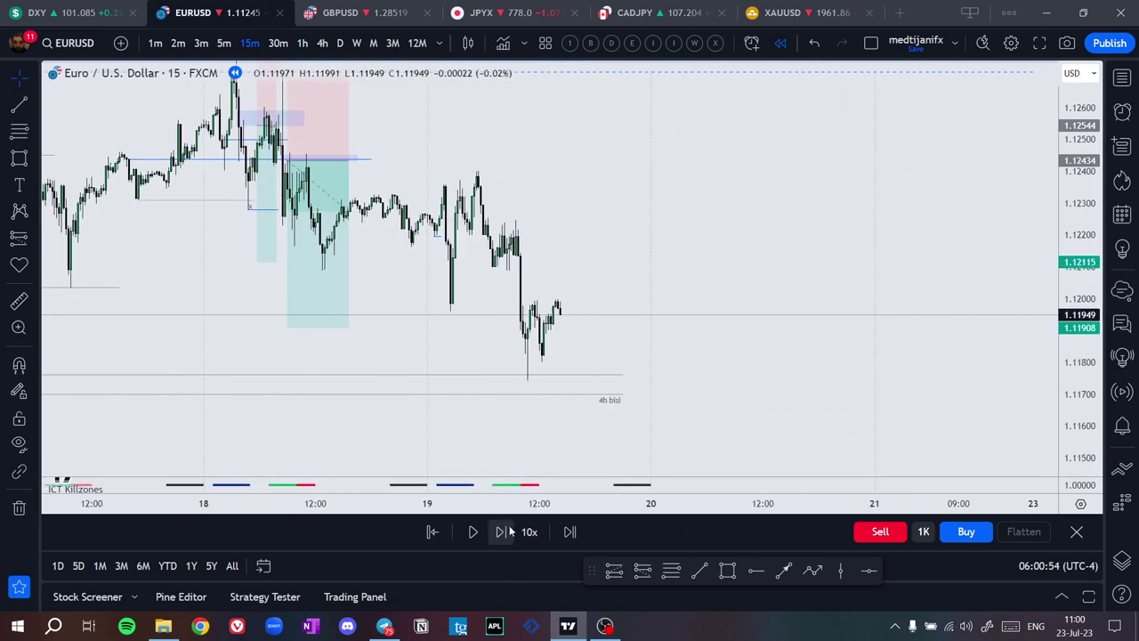
click(509, 531)
click(509, 531)
click(509, 532)
click(509, 531)
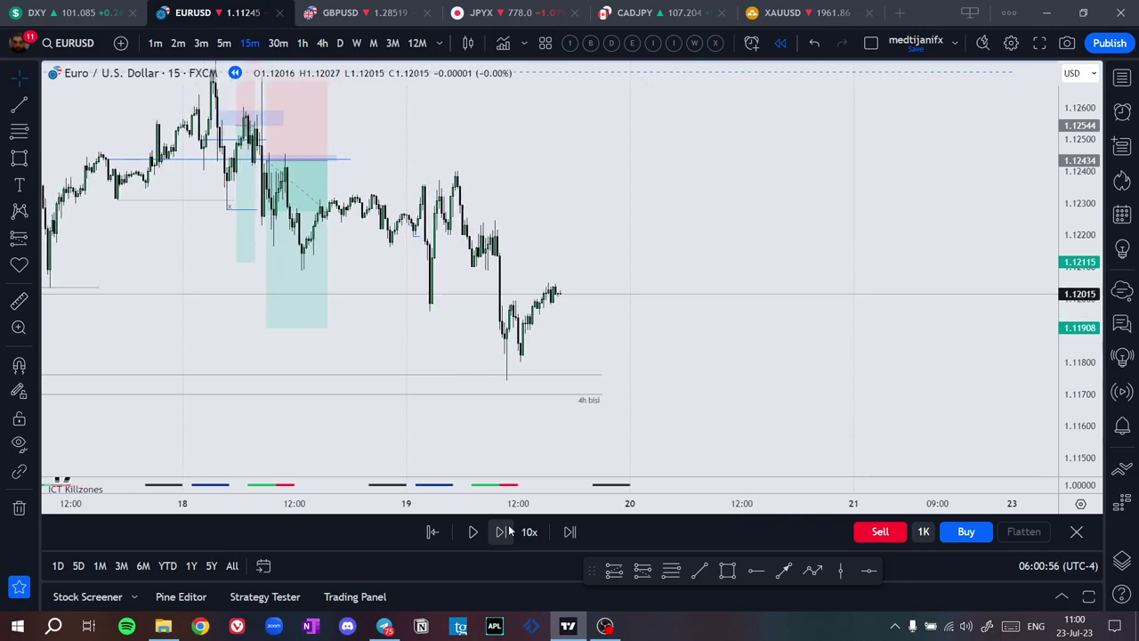
click(509, 531)
Switch EURUSD to the 1-hour timeframe and advance the replay bar by bar into the early hours of 20 July
click(303, 42)
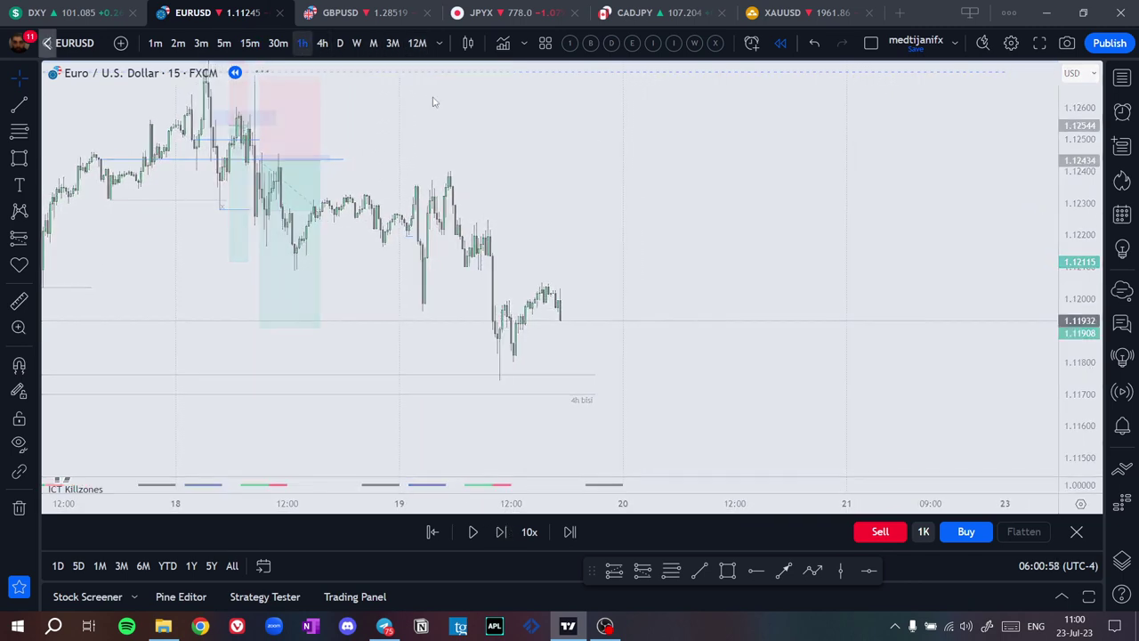
double_click(1087, 205)
scroll(870, 281, up, 4)
drag(503, 376, 529, 377)
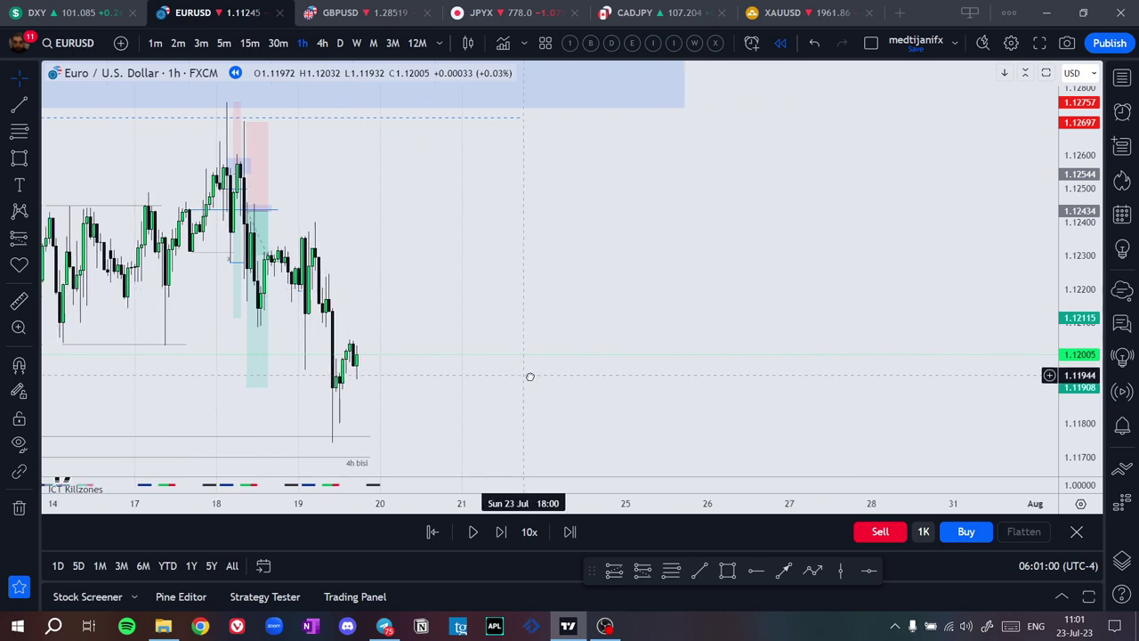
click(501, 531)
click(501, 532)
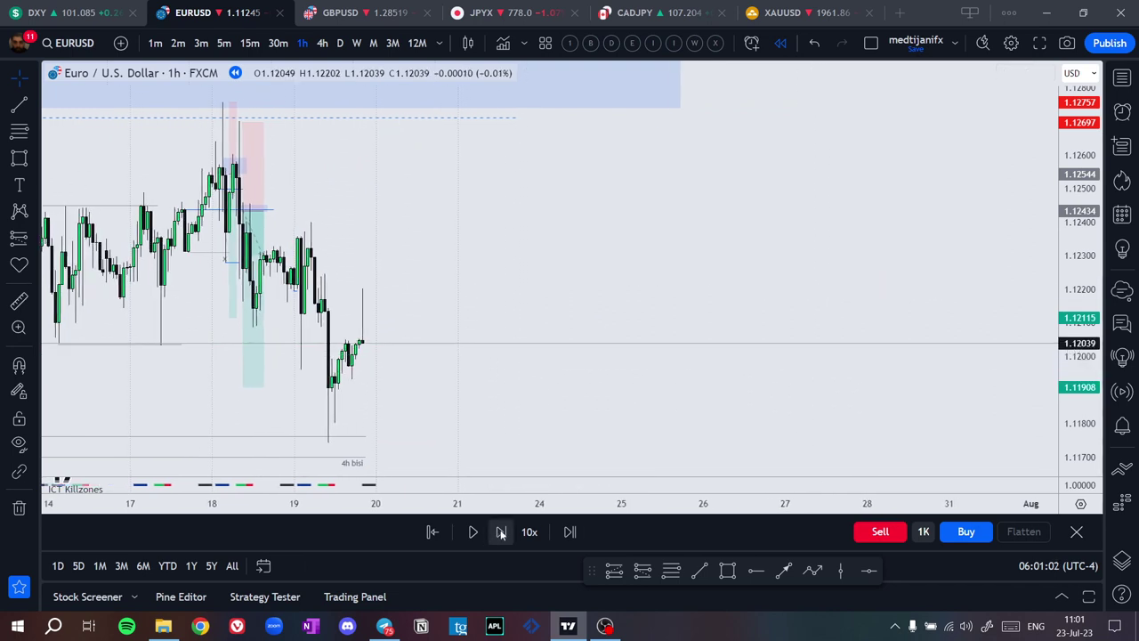
click(501, 531)
click(501, 531)
click(501, 531)
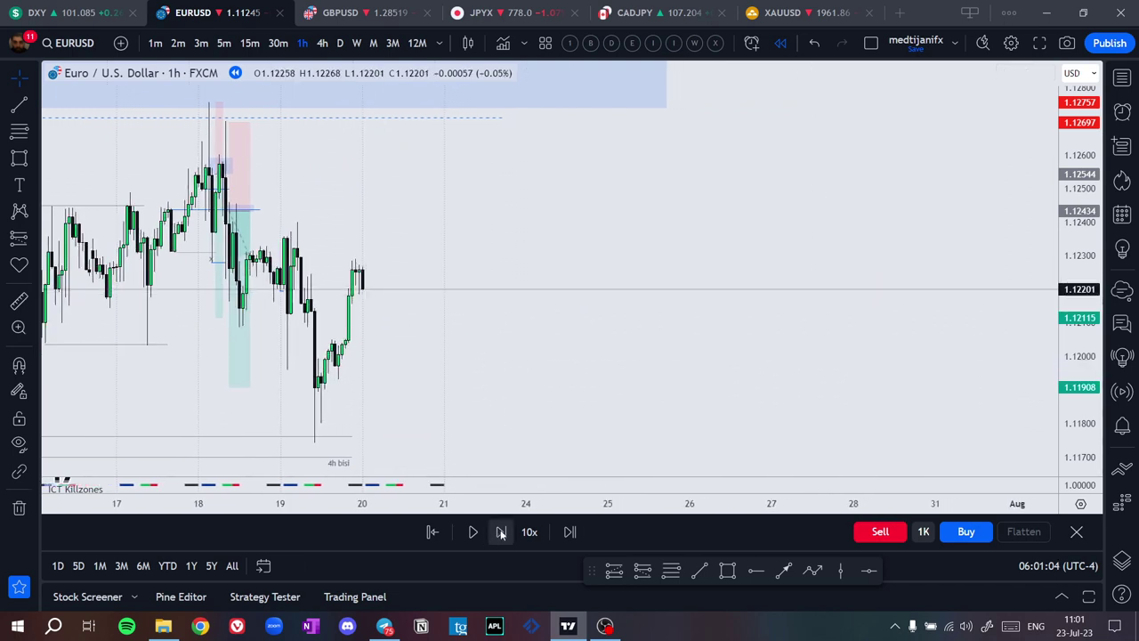
click(501, 531)
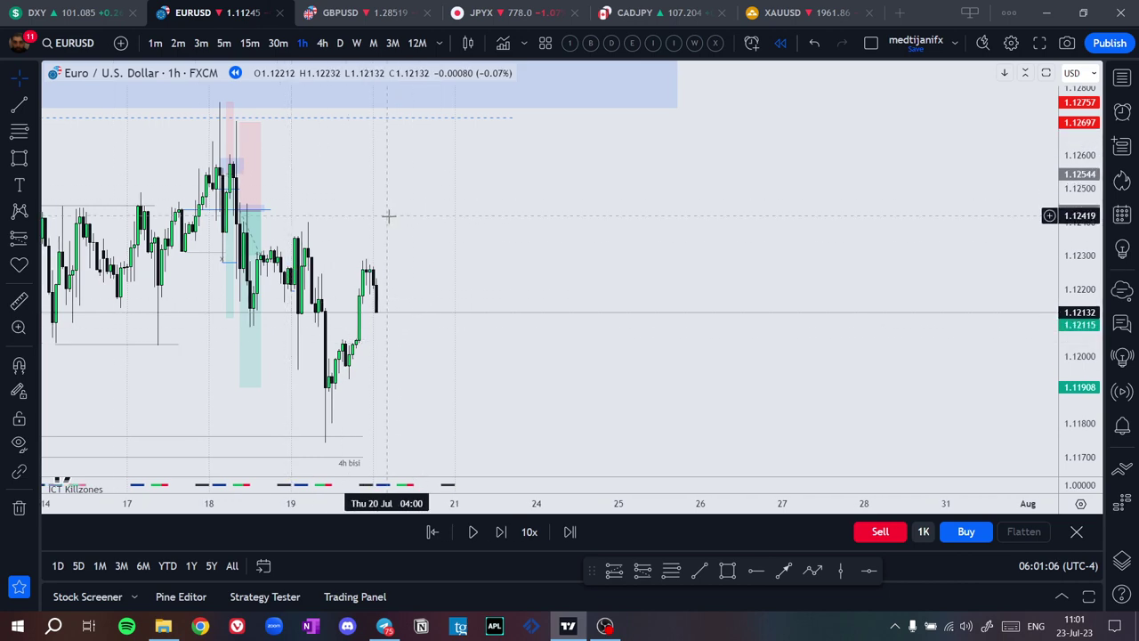
scroll(534, 205, down, 3)
scroll(547, 201, up, 5)
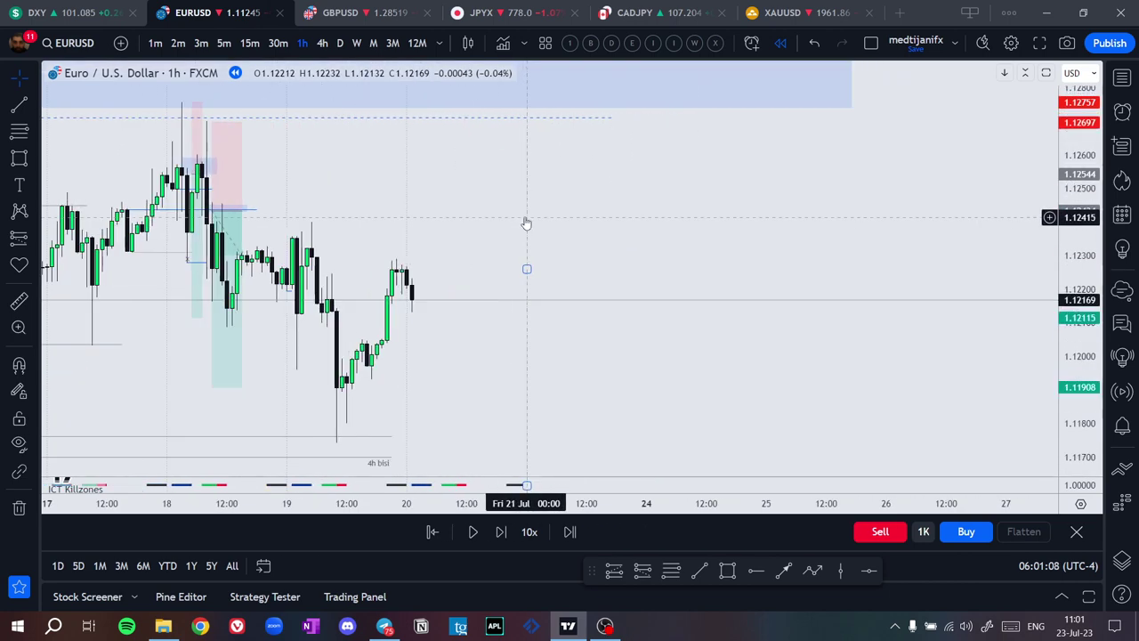
On the 4-hour chart, mark the 19 July 05:00 high with a horizontal trend line at about 1.1240, ending around 21:00 that day
click(328, 43)
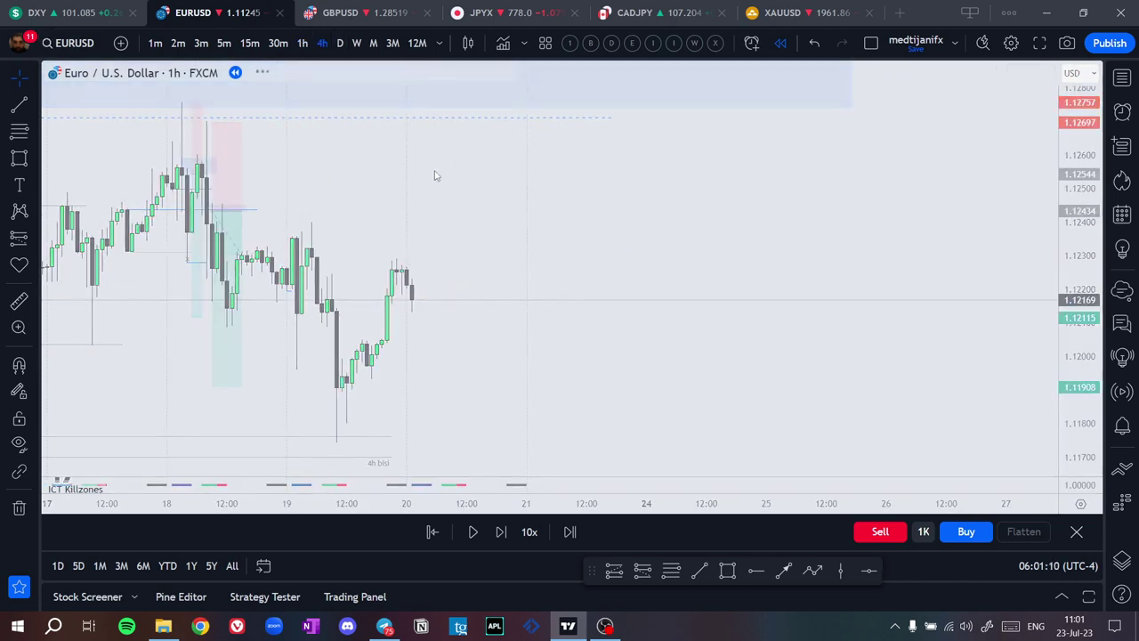
mouse_move(483, 211)
mouse_down()
mouse_move(311, 215)
mouse_move(495, 216)
mouse_up()
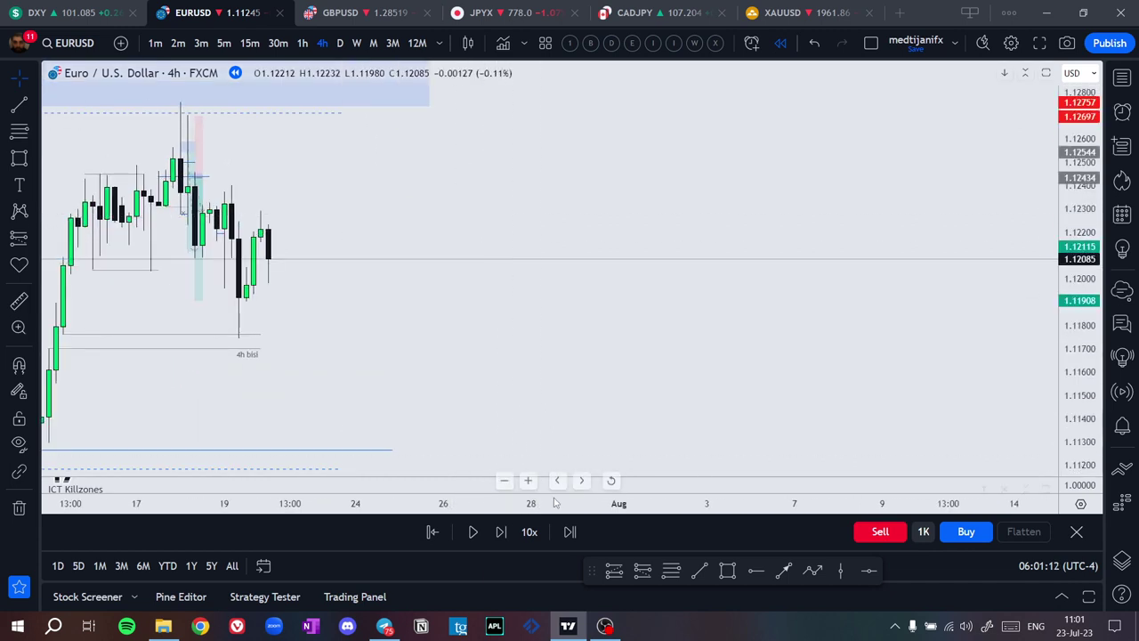
click(701, 569)
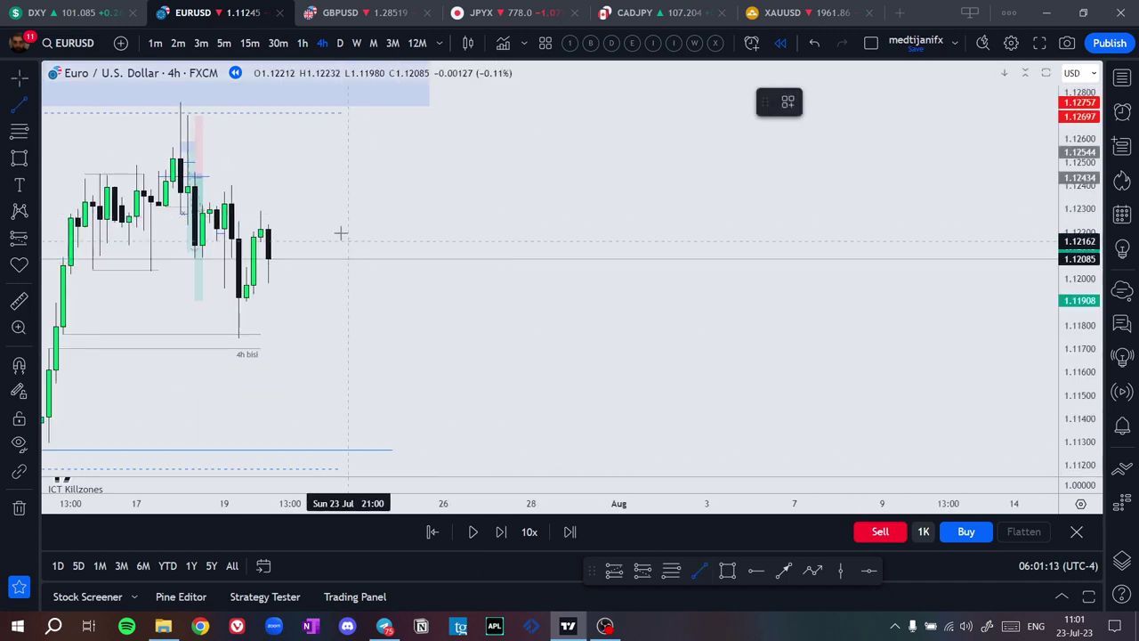
click(231, 186)
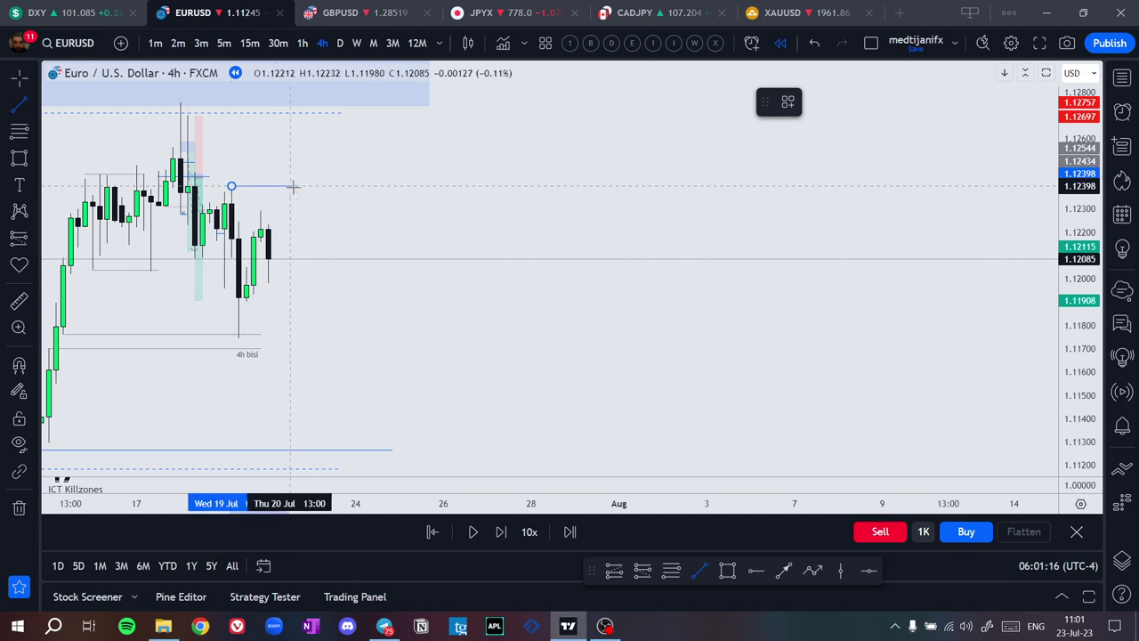
click(297, 185)
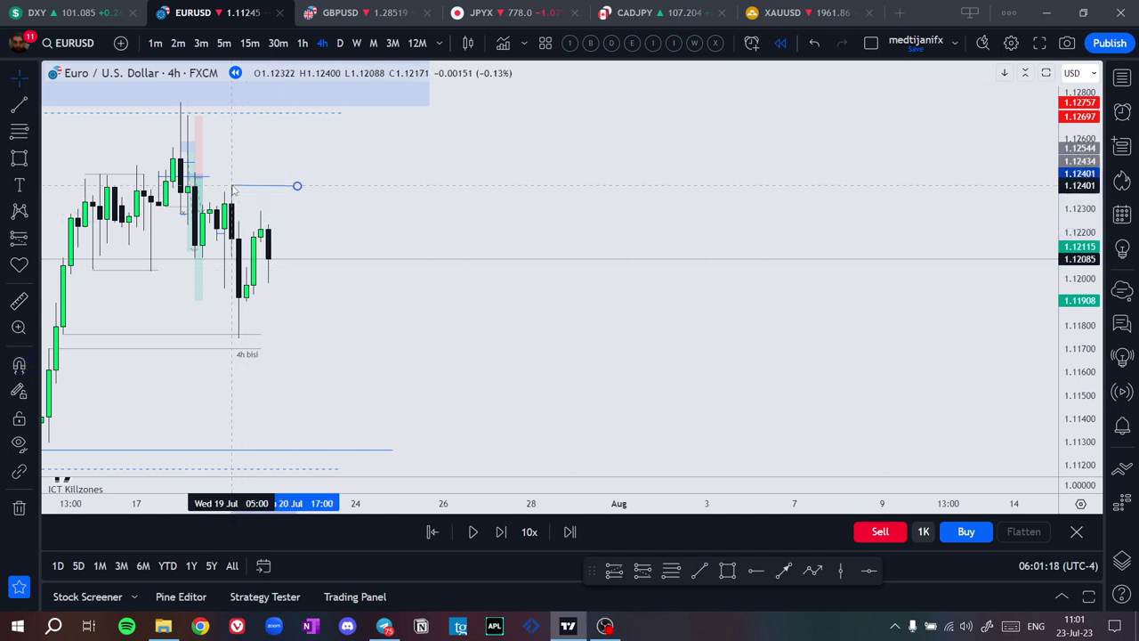
click(283, 187)
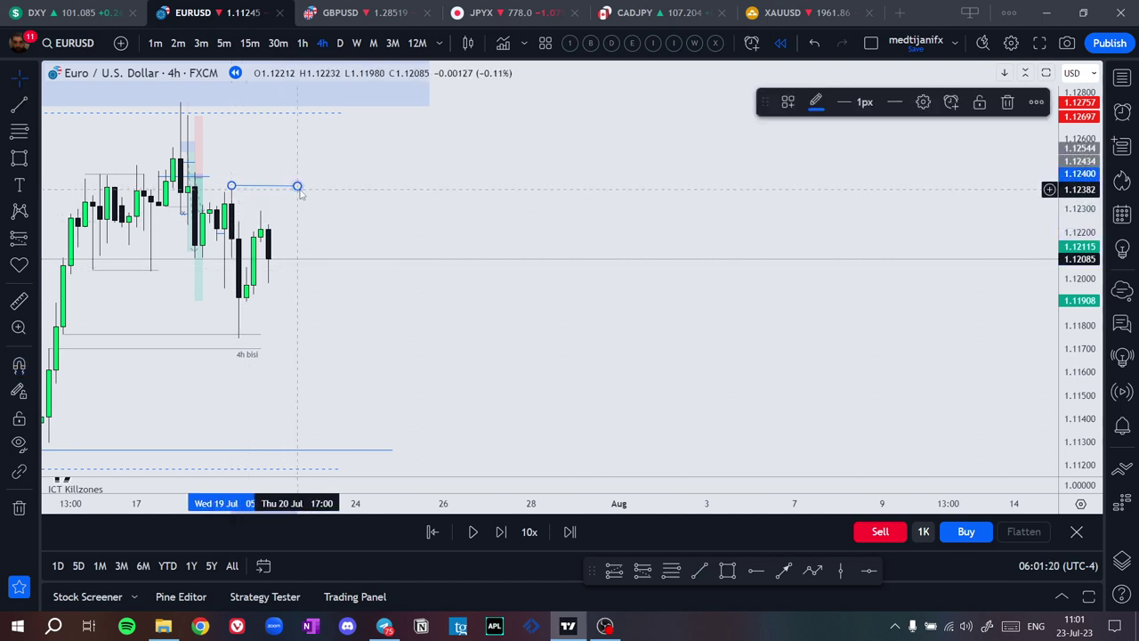
drag(298, 187, 623, 192)
click(316, 192)
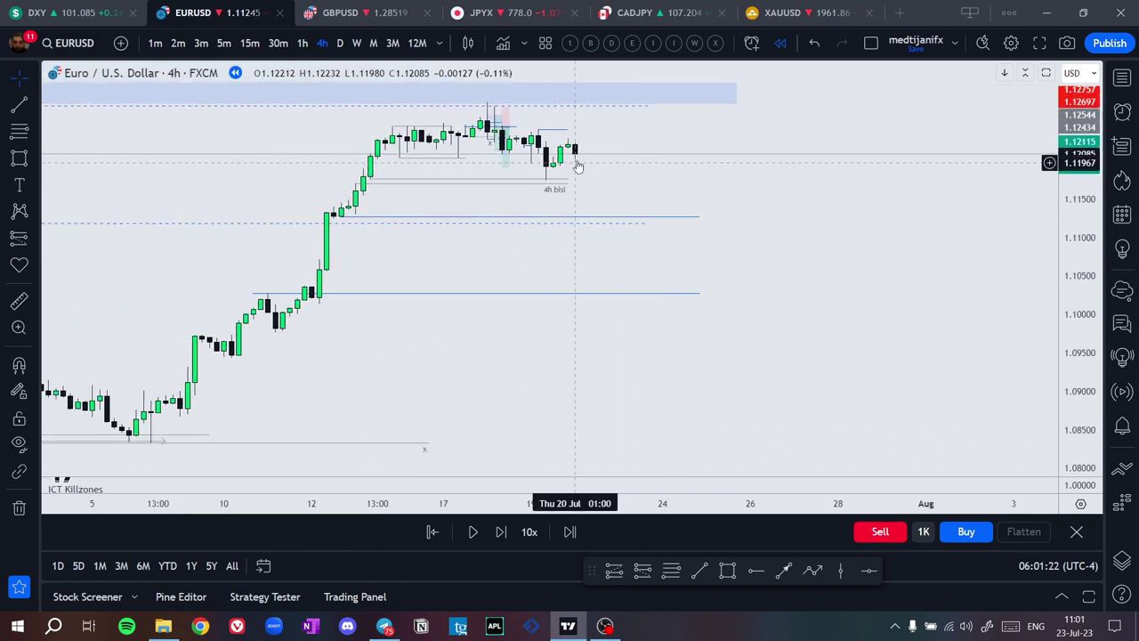
Draw a horizontal trend line at 1.12215 from the open of the 19 July 01:00 four-hour candle to about 17:00 on 20 July
scroll(576, 166, up, 3)
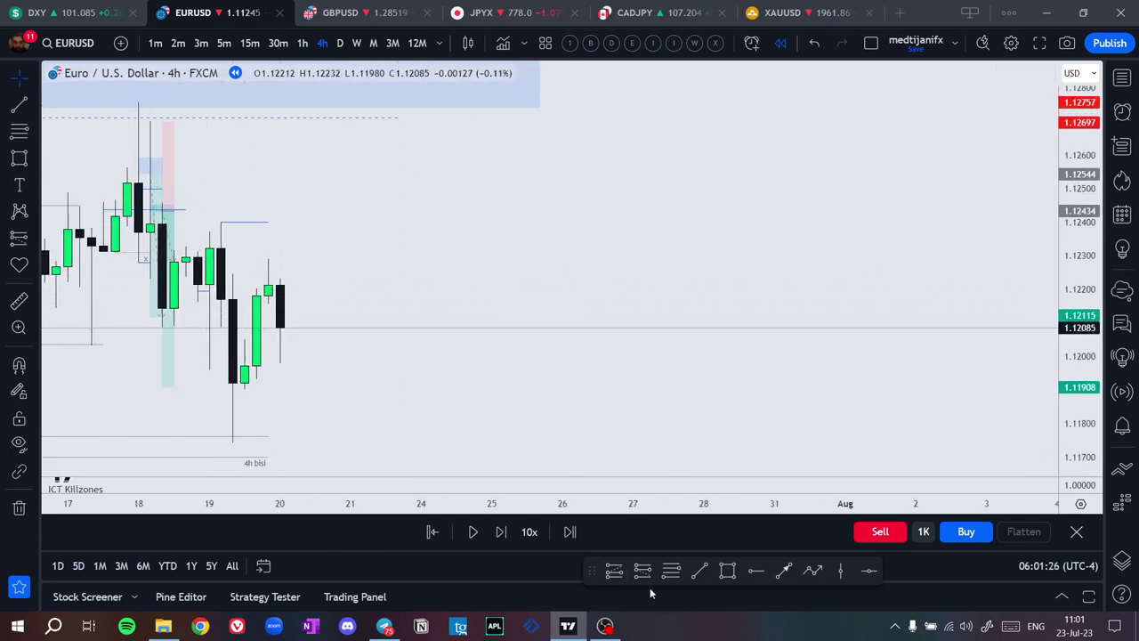
click(698, 573)
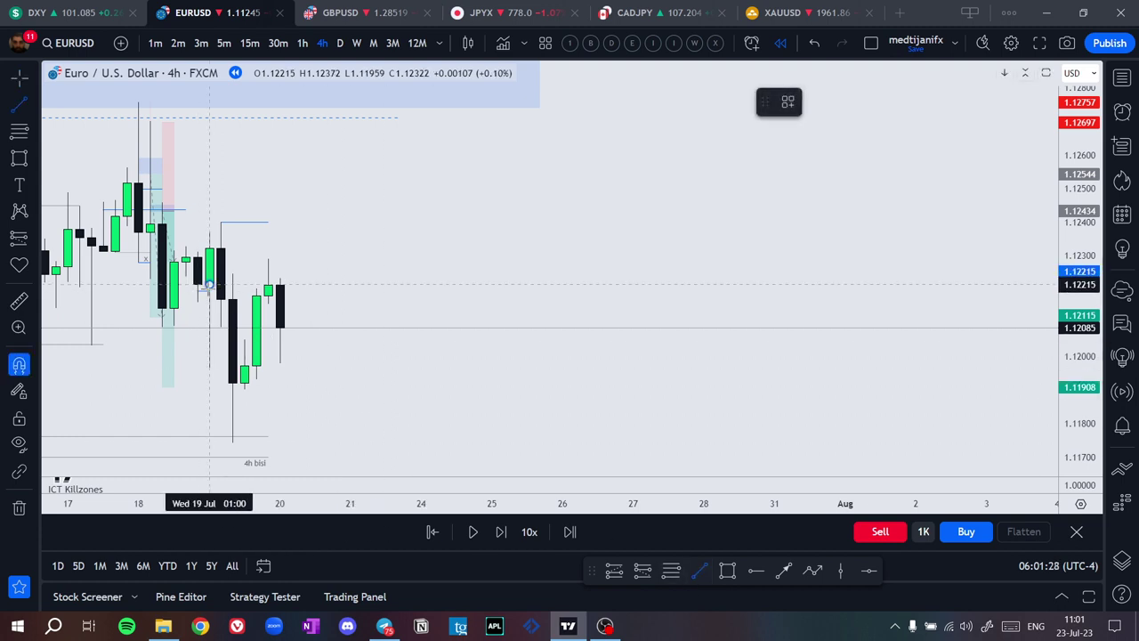
drag(207, 284, 326, 284)
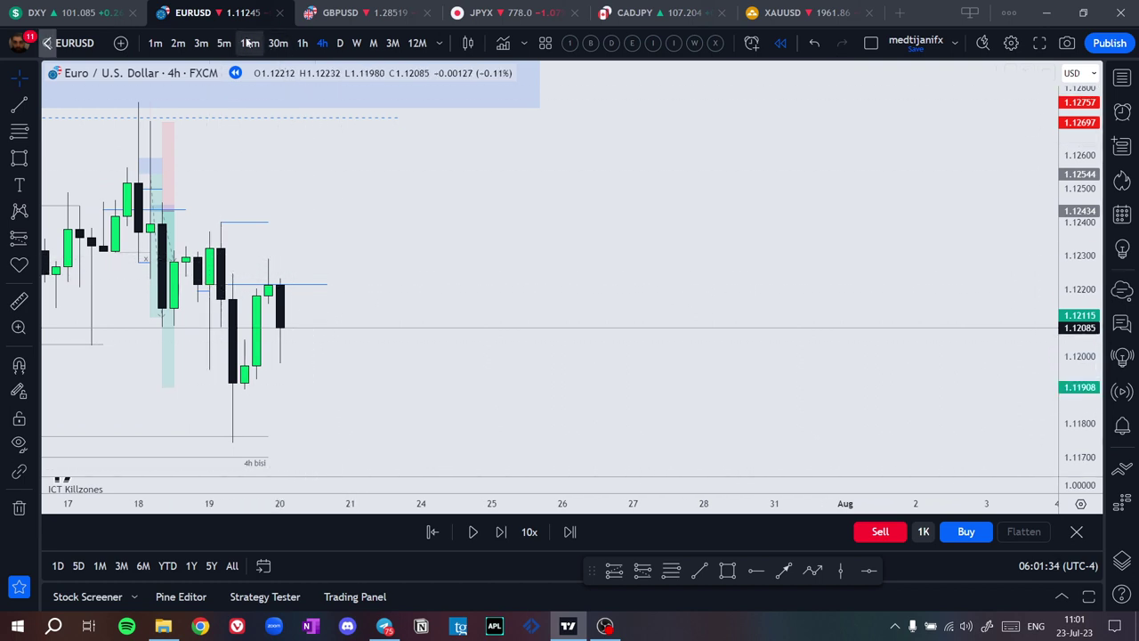
On the 1-hour chart, draw a horizontal trend line at about 1.12245 from the 19 July 09:00 high into early 20 July
click(303, 47)
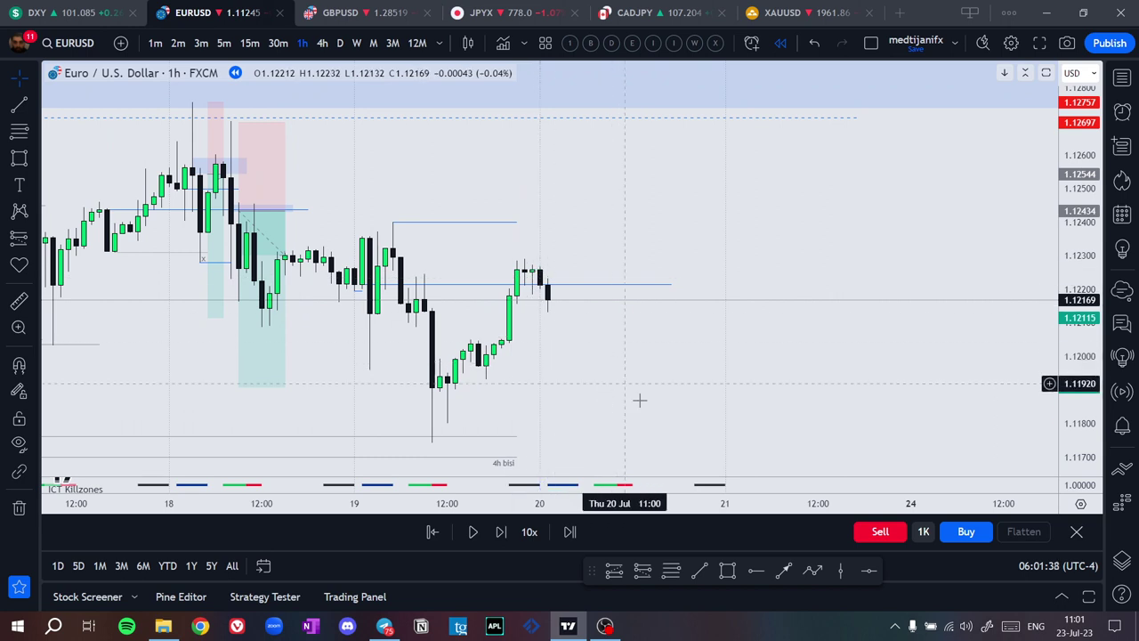
click(425, 273)
click(562, 272)
click(484, 310)
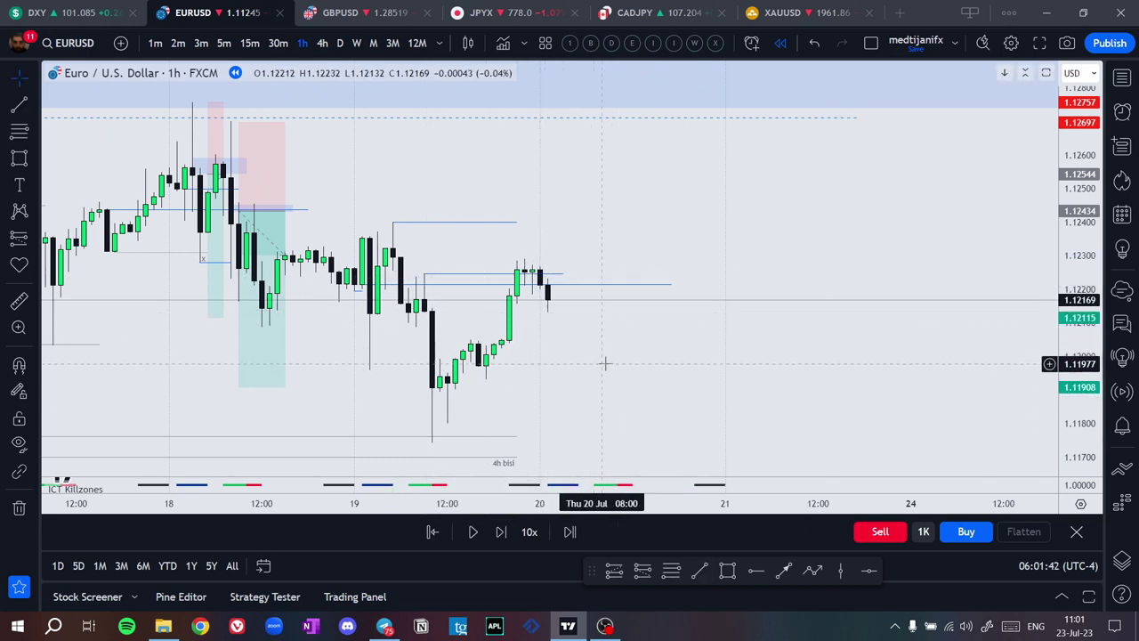
scroll(604, 363, up, 1)
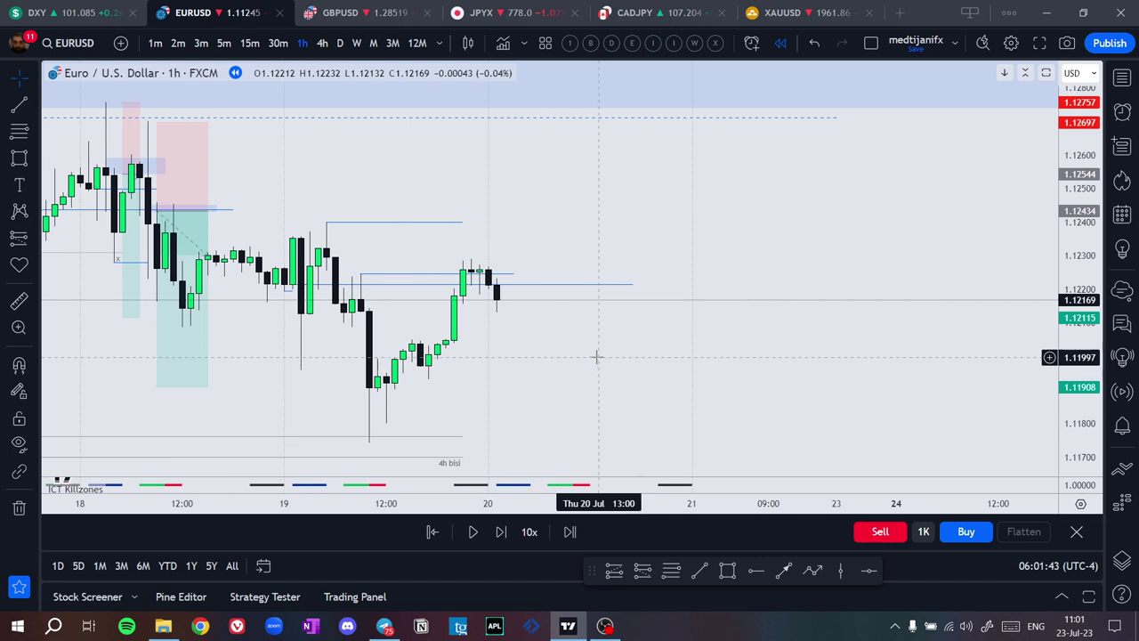
Advance the replay to the 03:00 candle on 20 July and label the 1.12247 trend line BSL, aligned top left
click(501, 531)
click(501, 531)
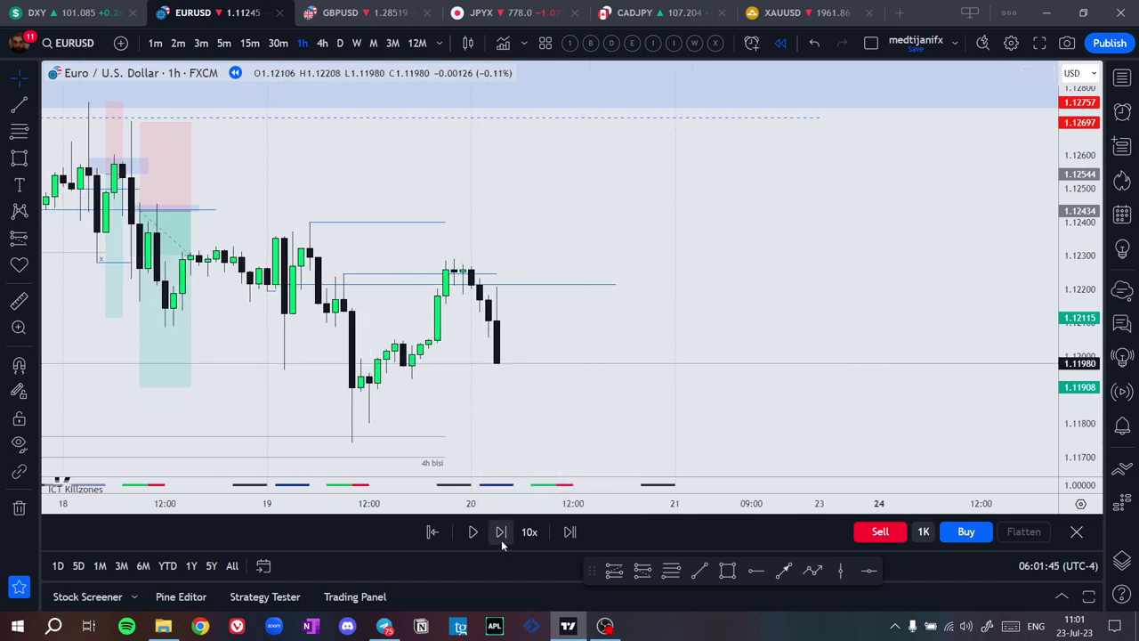
double_click(497, 276)
click(500, 105)
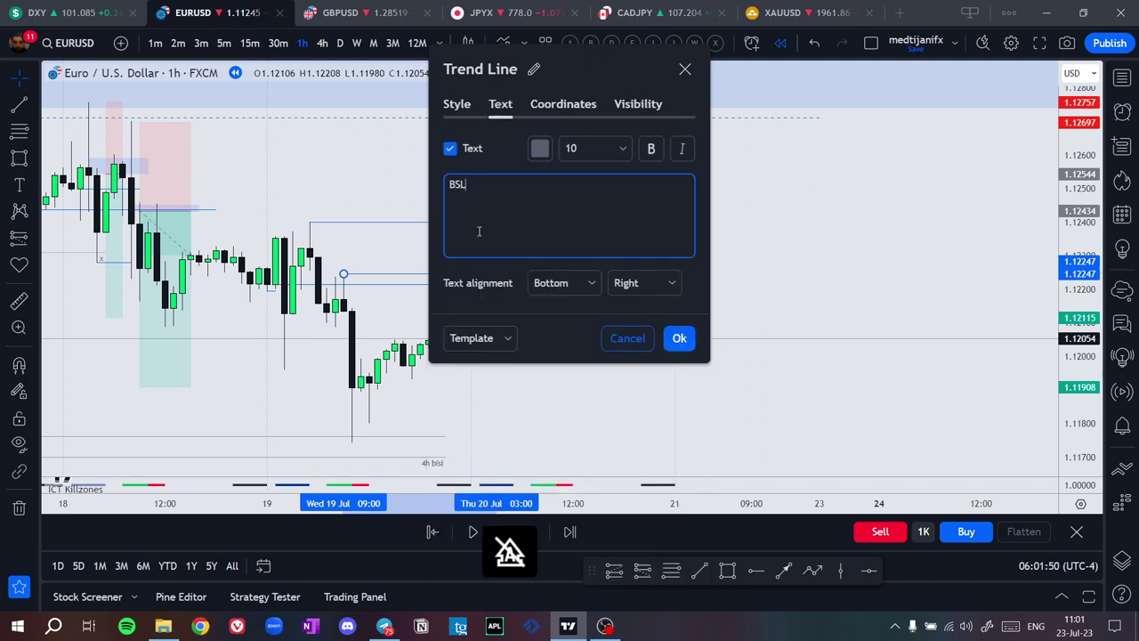
click(564, 284)
click(631, 289)
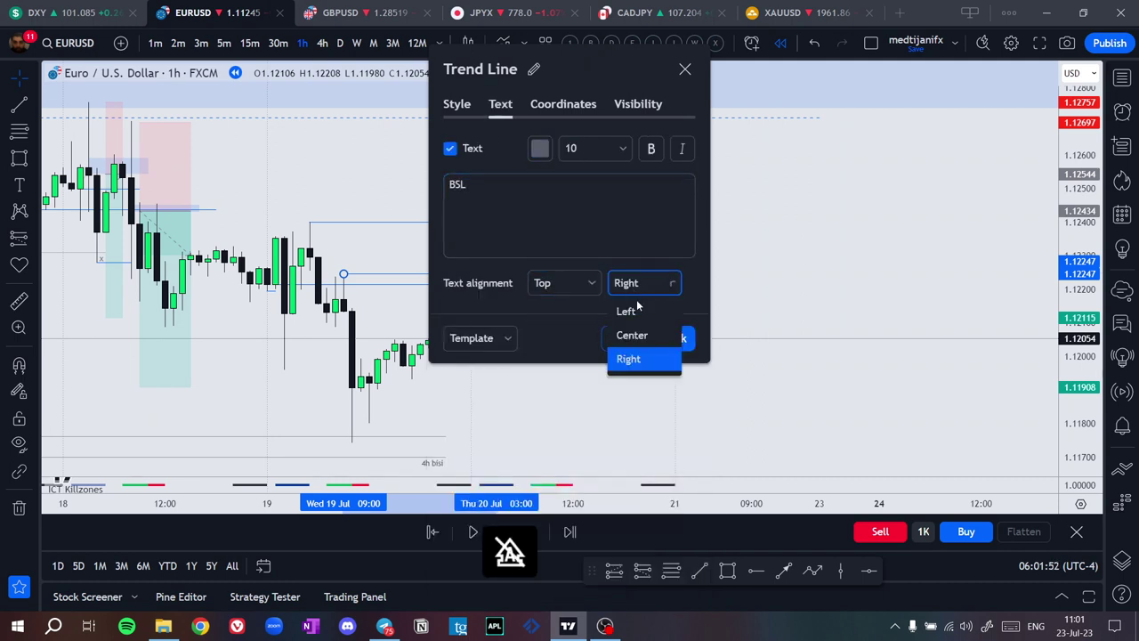
click(636, 312)
click(786, 369)
Advance the 1-hour replay bar by bar to the 09:00 candle on 20 July
scroll(723, 375, down, 4)
drag(744, 391, 763, 404)
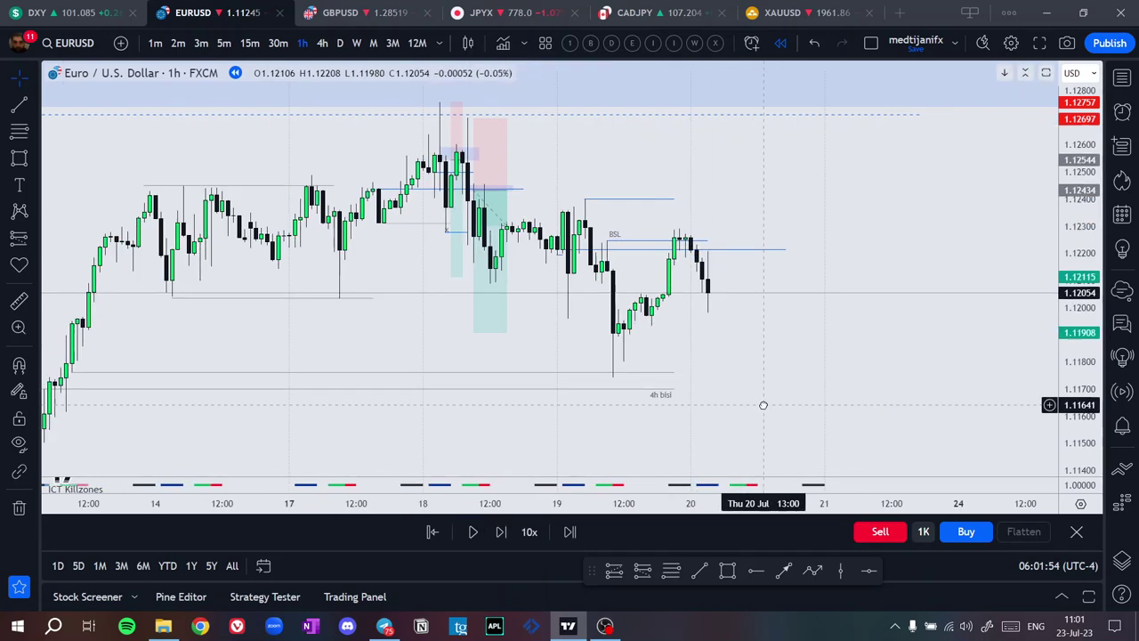
scroll(821, 315, up, 3)
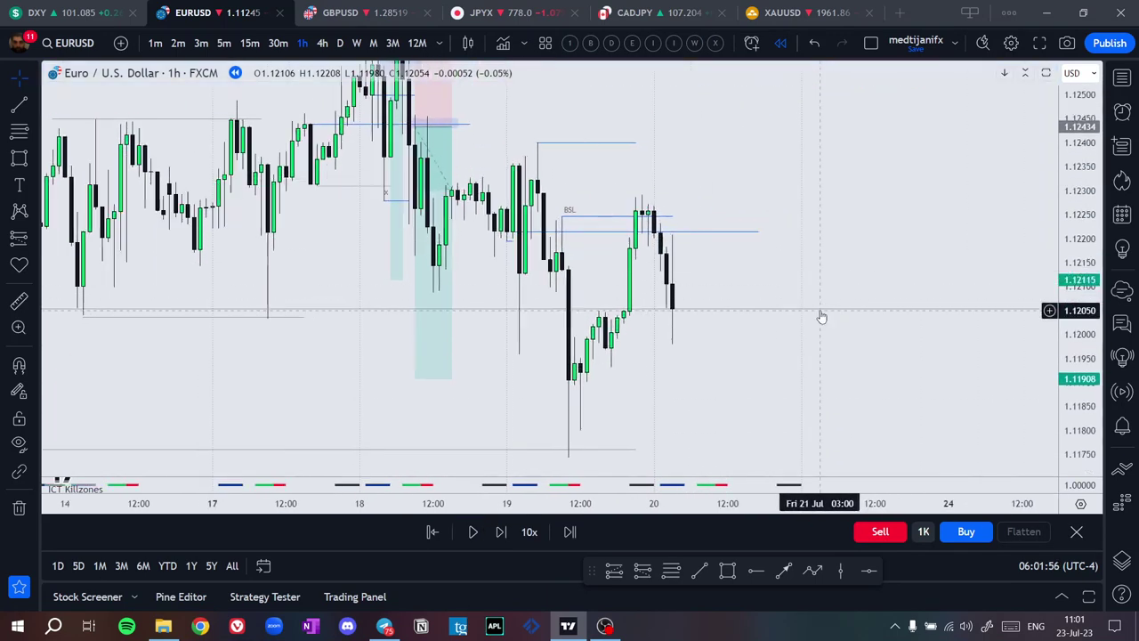
click(503, 531)
click(503, 531)
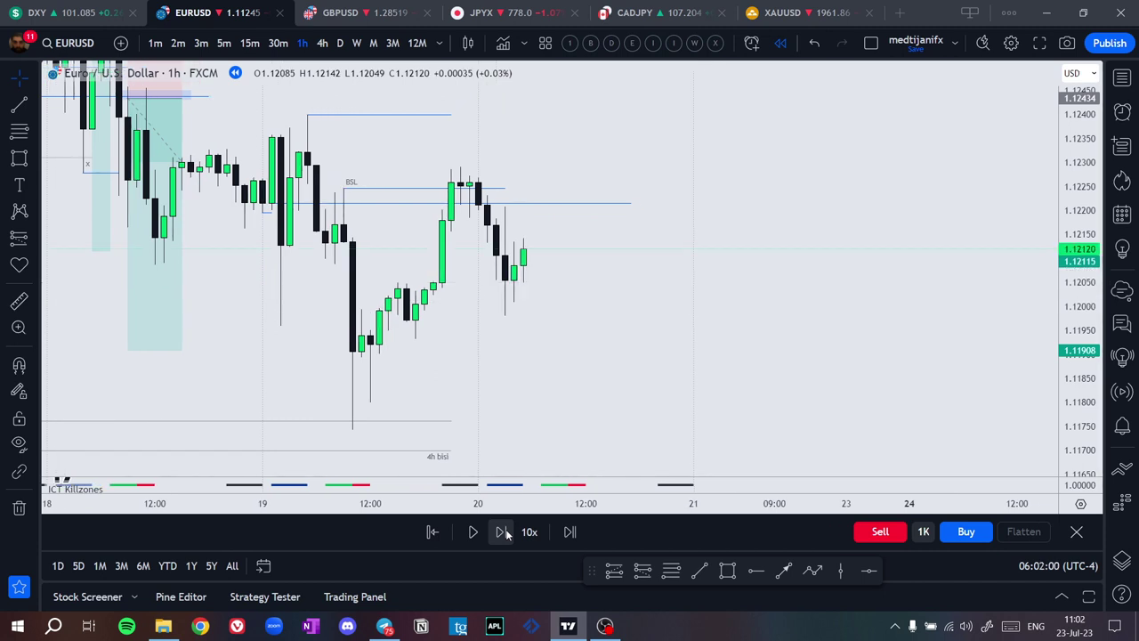
click(503, 531)
click(503, 531)
click(503, 531)
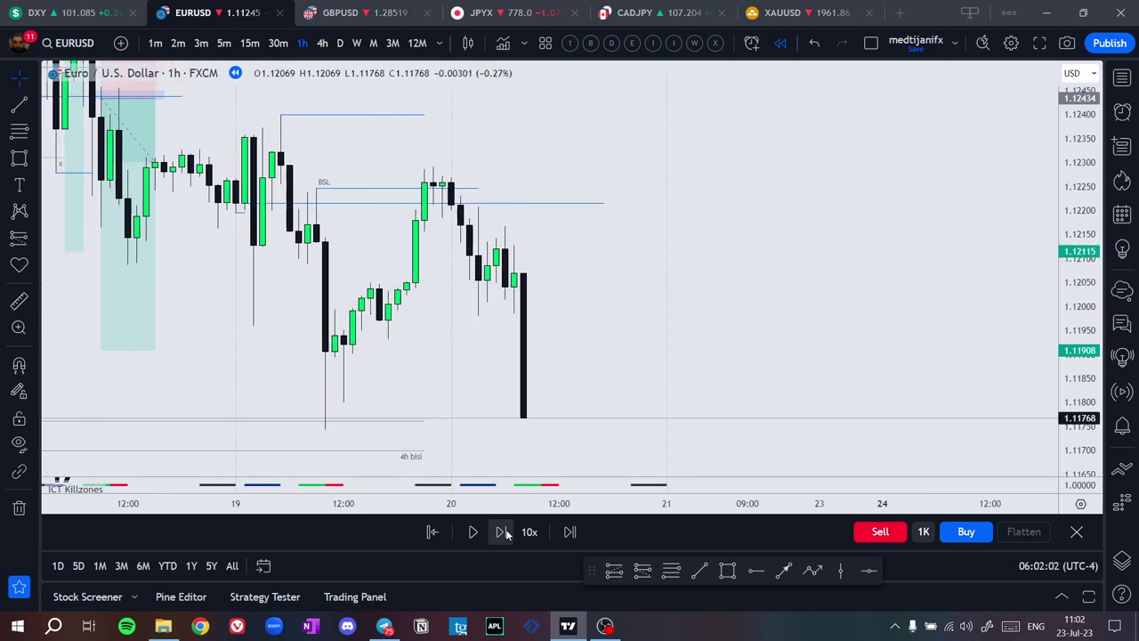
drag(574, 383, 607, 337)
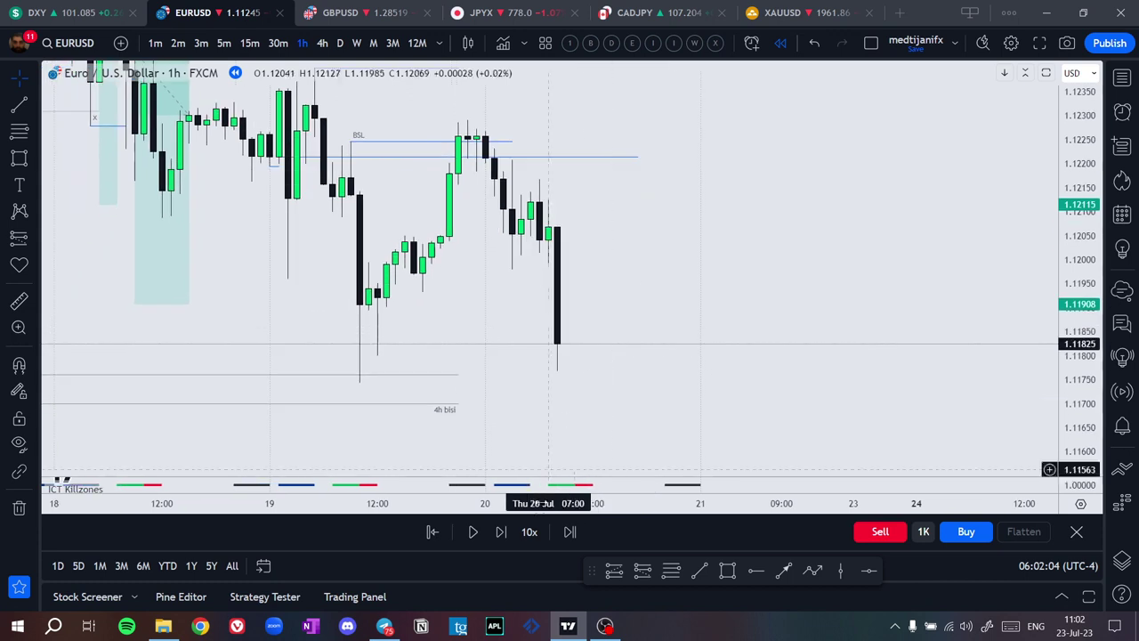
click(504, 531)
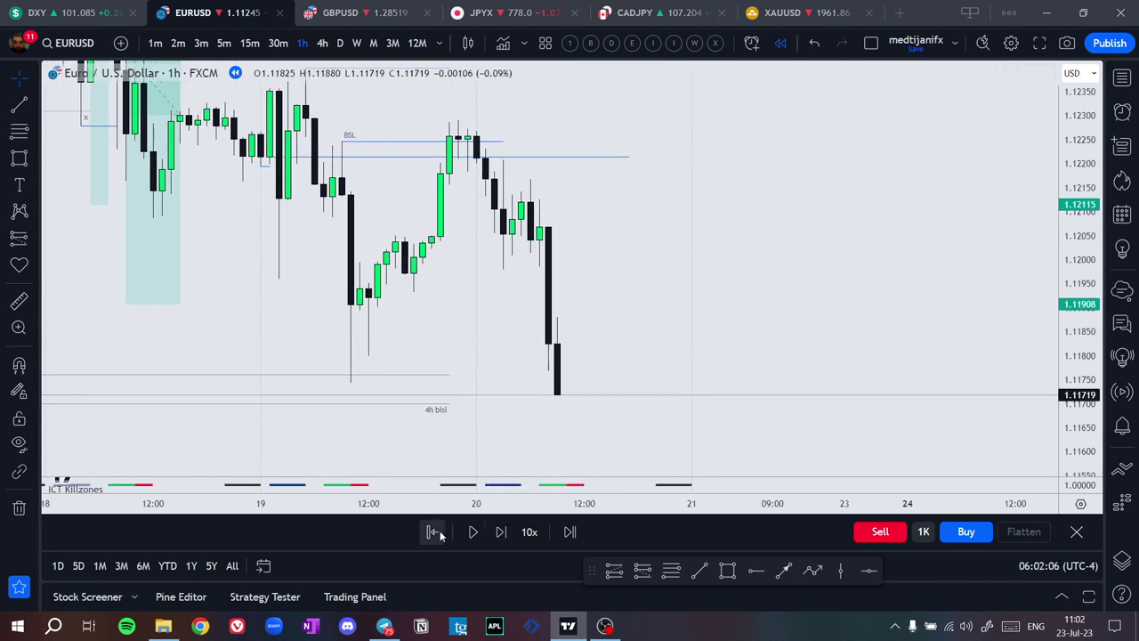
Rewind the replay to the 07:00 candle on 20 July and switch to the 15-minute timeframe
click(433, 531)
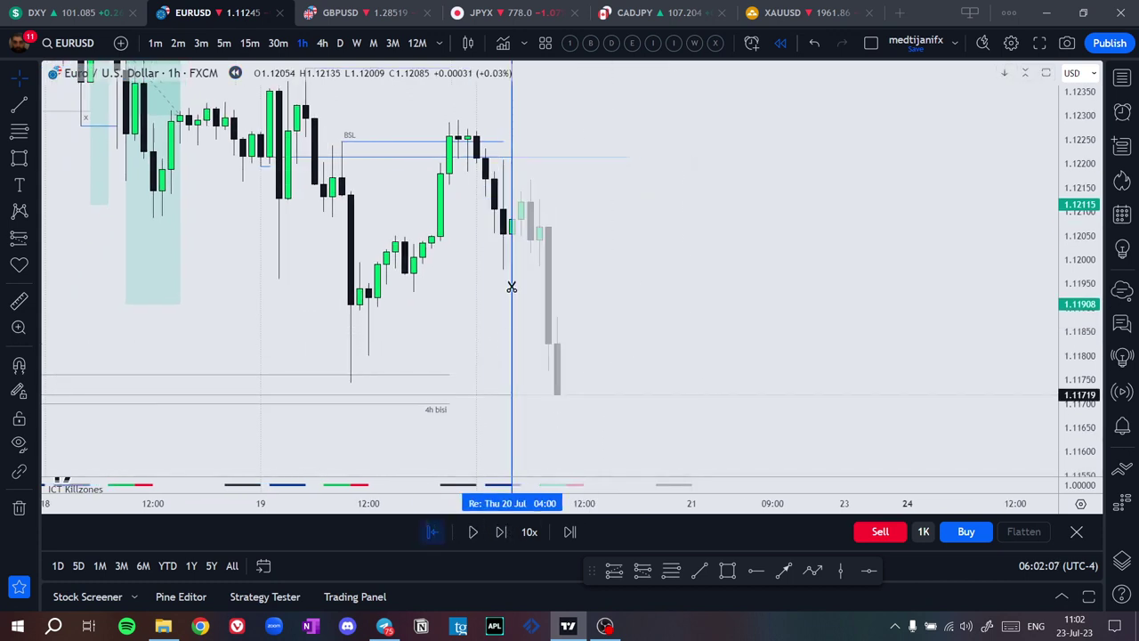
click(566, 297)
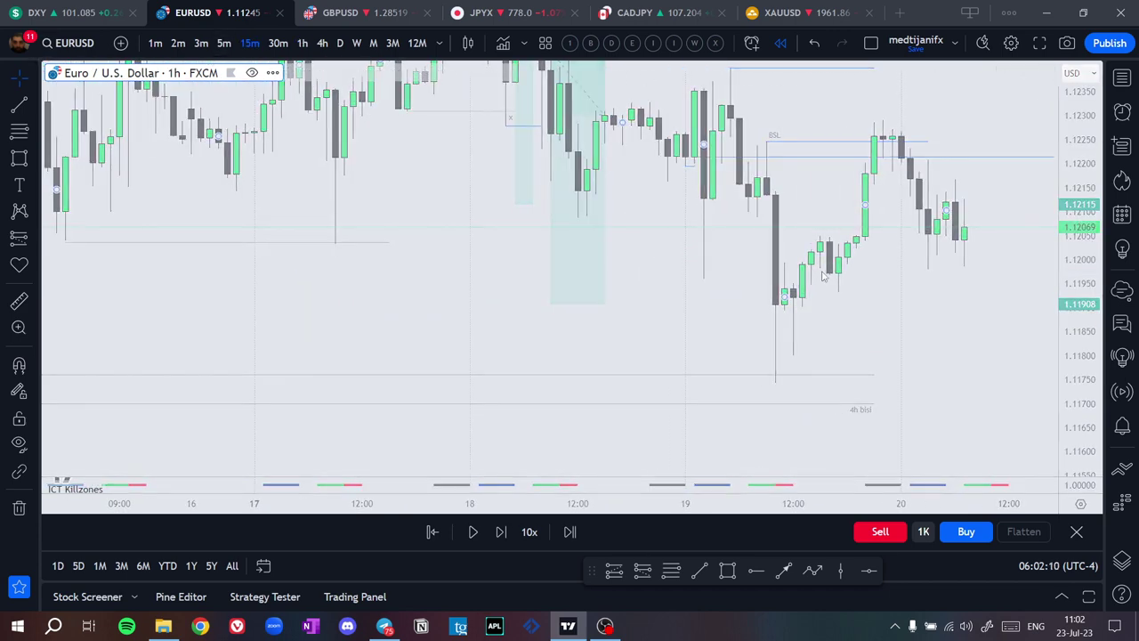
drag(996, 343, 827, 359)
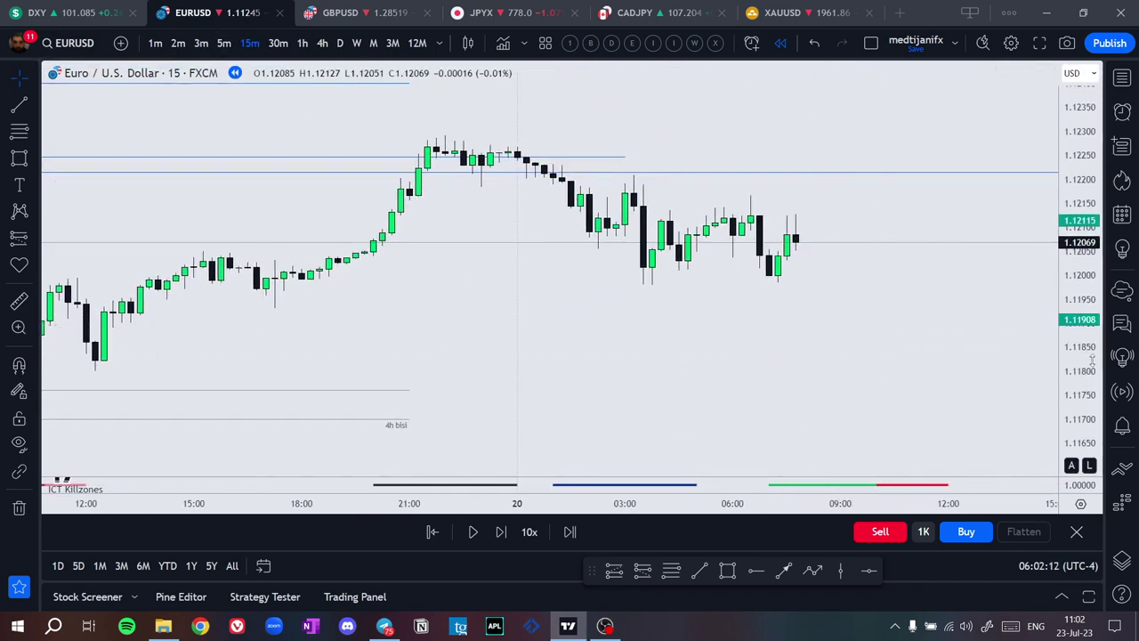
drag(1094, 358, 1091, 178)
drag(895, 255, 885, 340)
scroll(884, 341, down, 3)
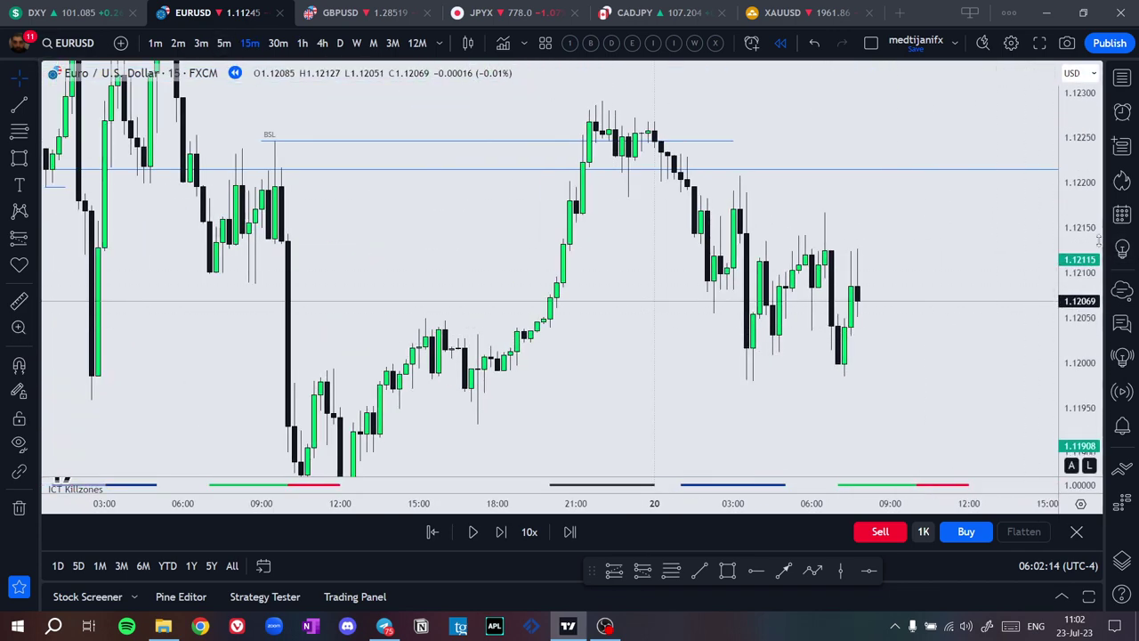
drag(1099, 241, 1099, 288)
drag(950, 331, 839, 359)
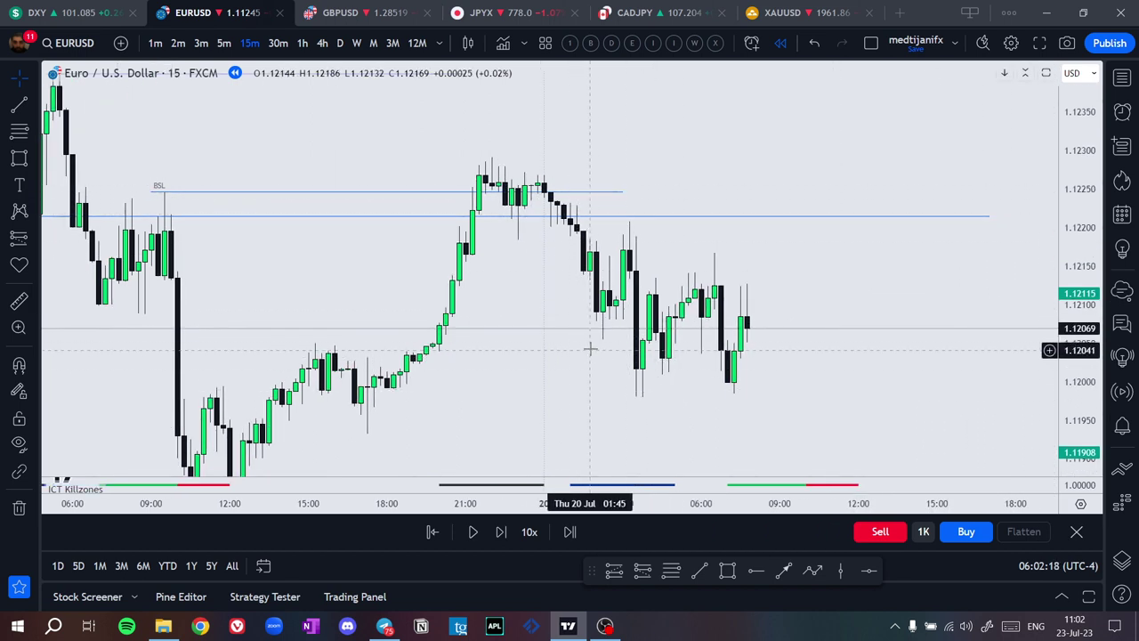
Check the 20 July candles on the 1-hour chart, and on the 15-minute chart draw a horizontal trend line from the 04:15 high at about 1.12135 to 07:00
click(303, 42)
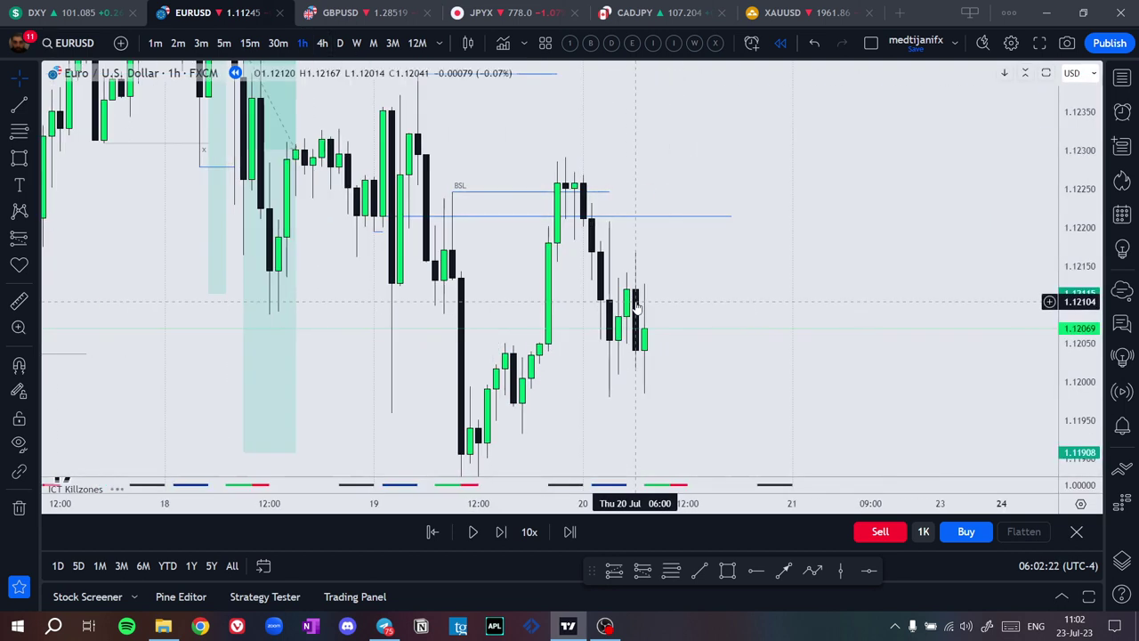
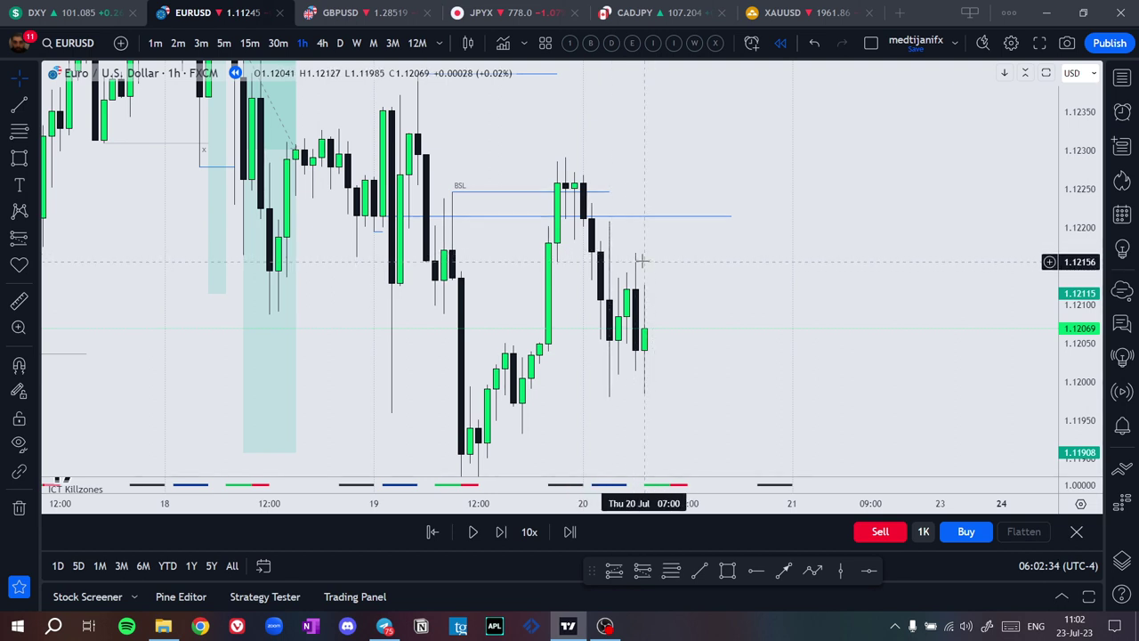
click(251, 43)
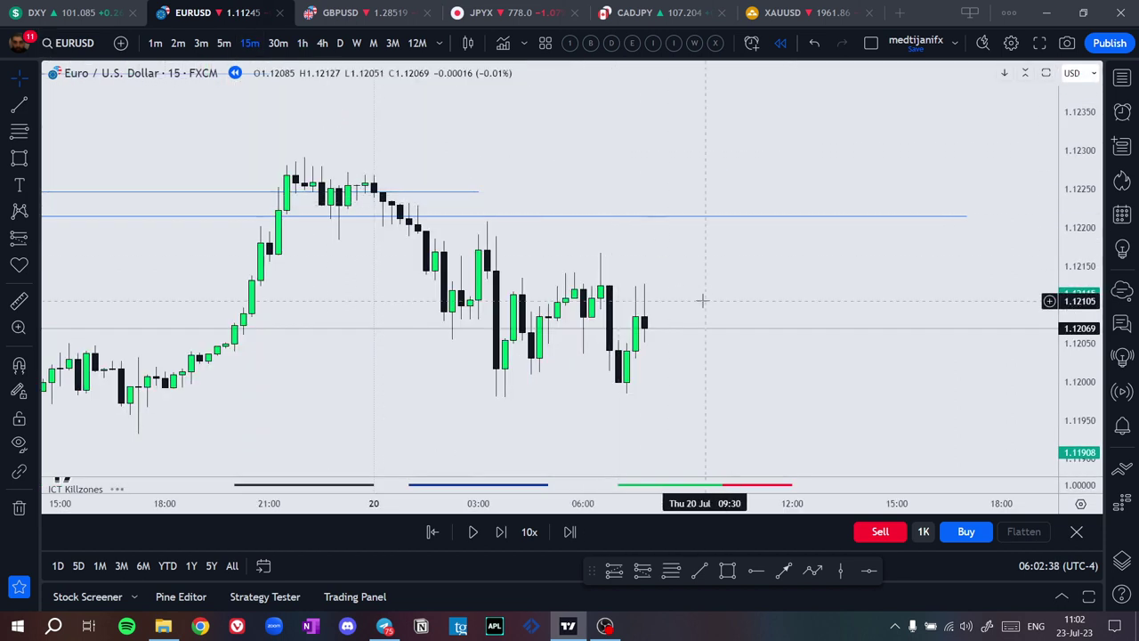
click(699, 572)
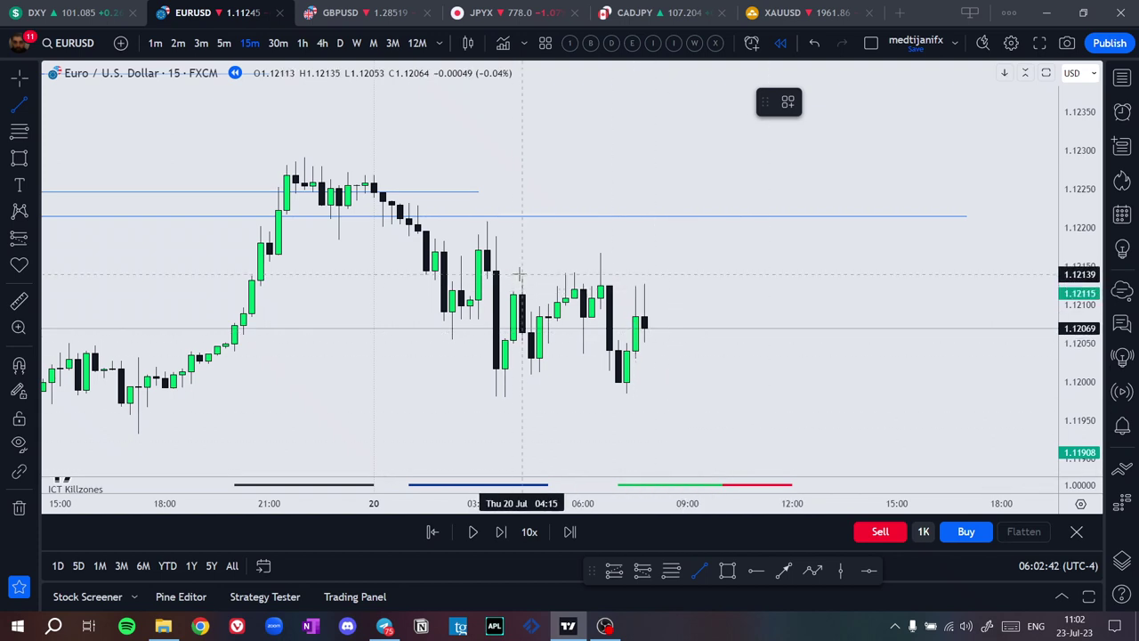
click(618, 278)
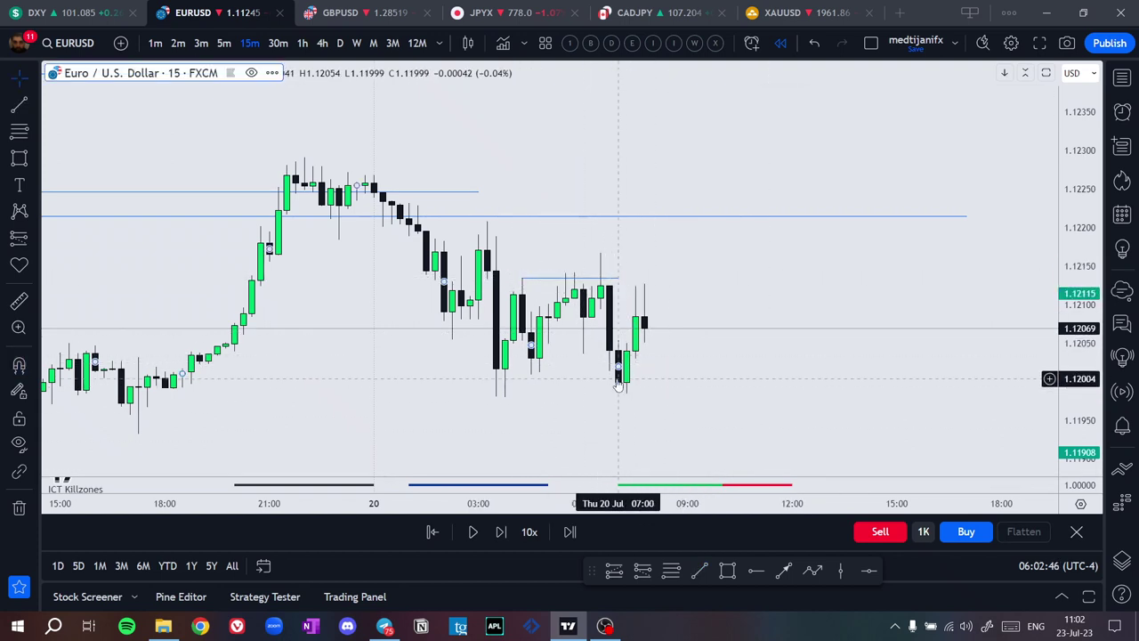
Mark the price gap with a rectangle from about 1.12094 down to 1.12054, spanning 06:30 to 10:30 on 20 July
key(alt+shift+r)
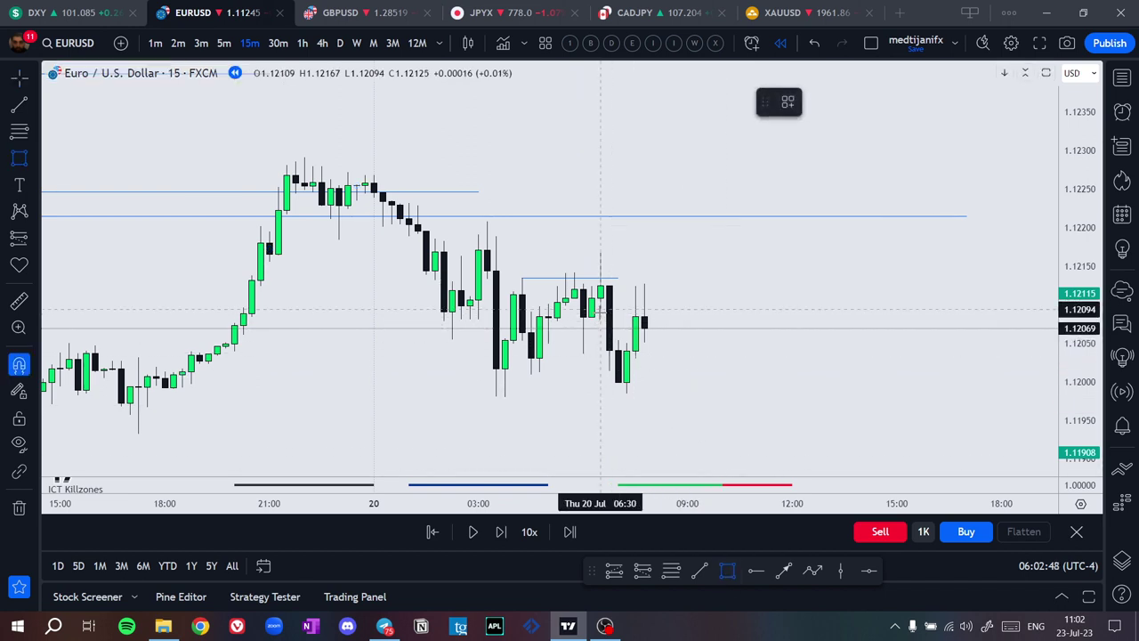
mouse_move(600, 310)
mouse_down()
mouse_move(617, 340)
mouse_move(739, 401)
mouse_up()
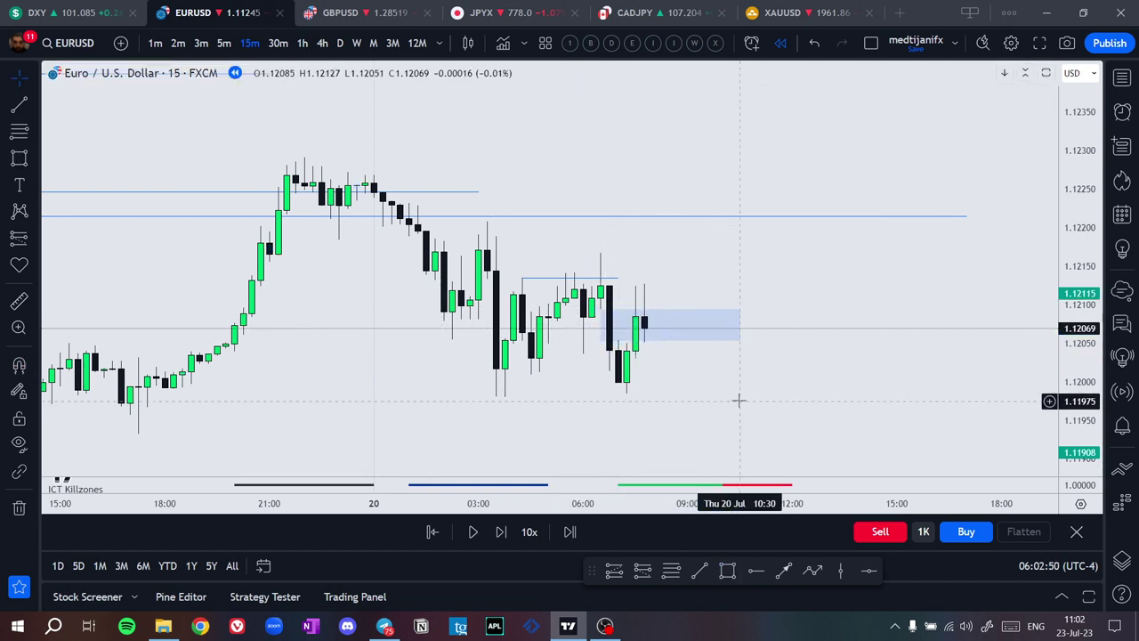
Place a short position with entry at 1.12085, stop at 1.12157 and target at 1.12013, and switch to the 5-minute timeframe
click(642, 570)
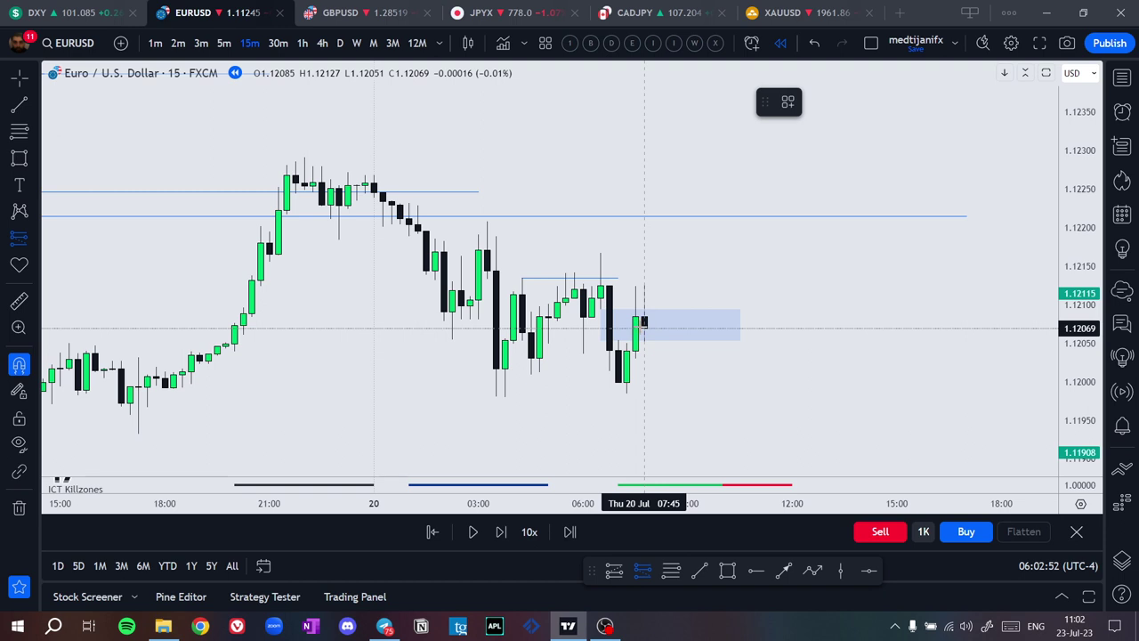
click(644, 321)
click(686, 430)
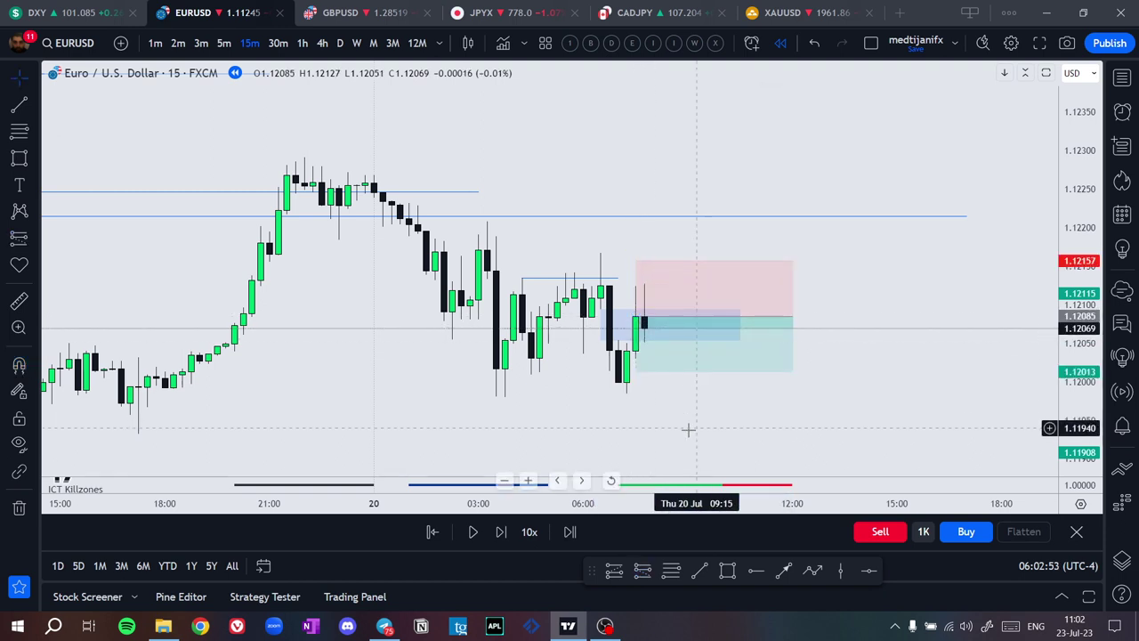
click(224, 43)
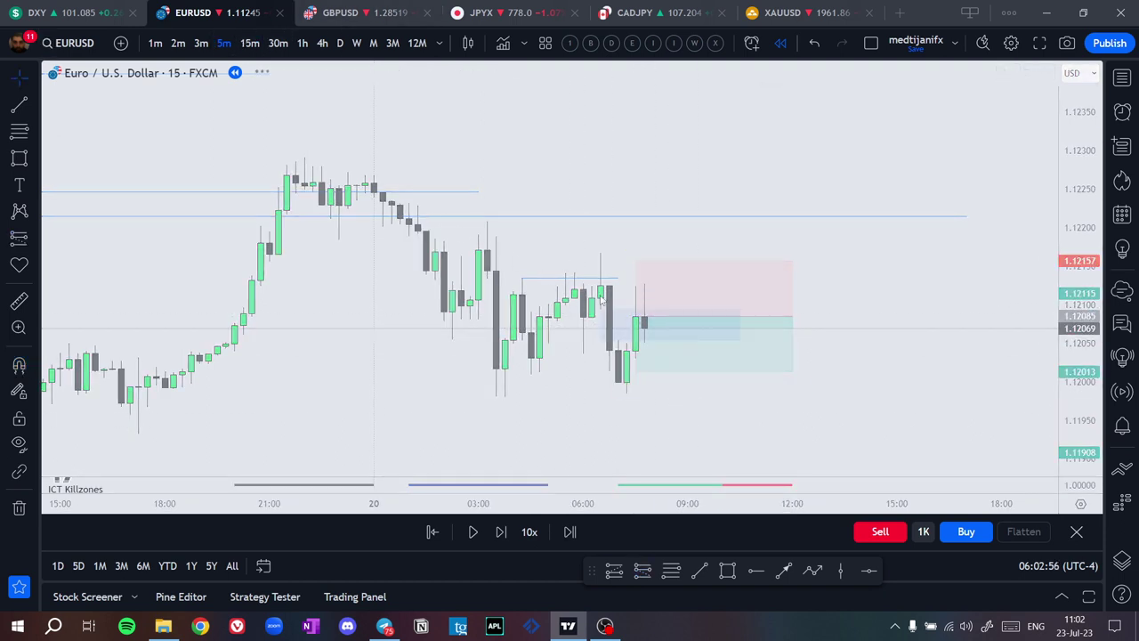
Move the short position's entry to 1.12067 and raise its stop to 1.12206 on the 5-minute chart
scroll(676, 312, down, 1)
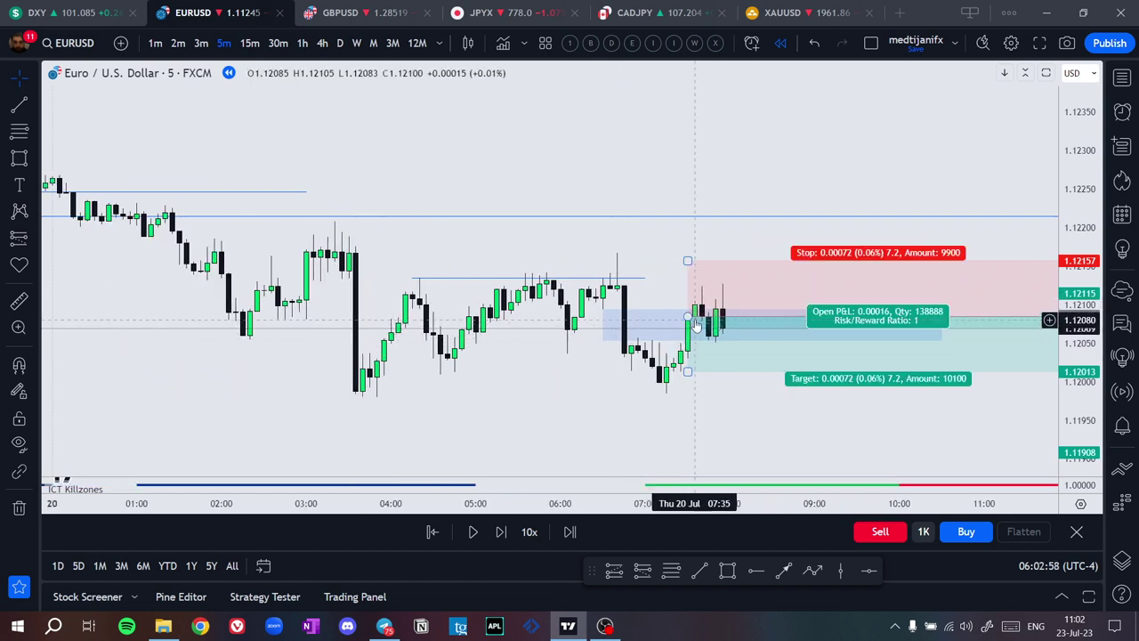
mouse_move(687, 317)
mouse_down()
mouse_move(565, 323)
mouse_move(703, 331)
mouse_move(674, 333)
mouse_move(685, 333)
mouse_up()
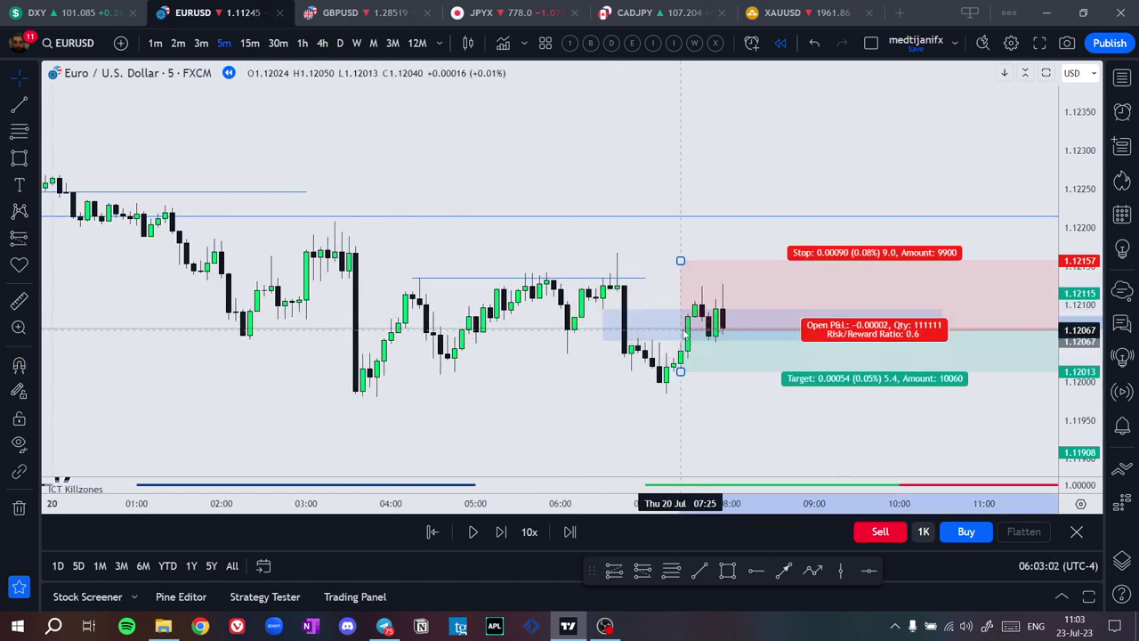
drag(680, 261, 313, 223)
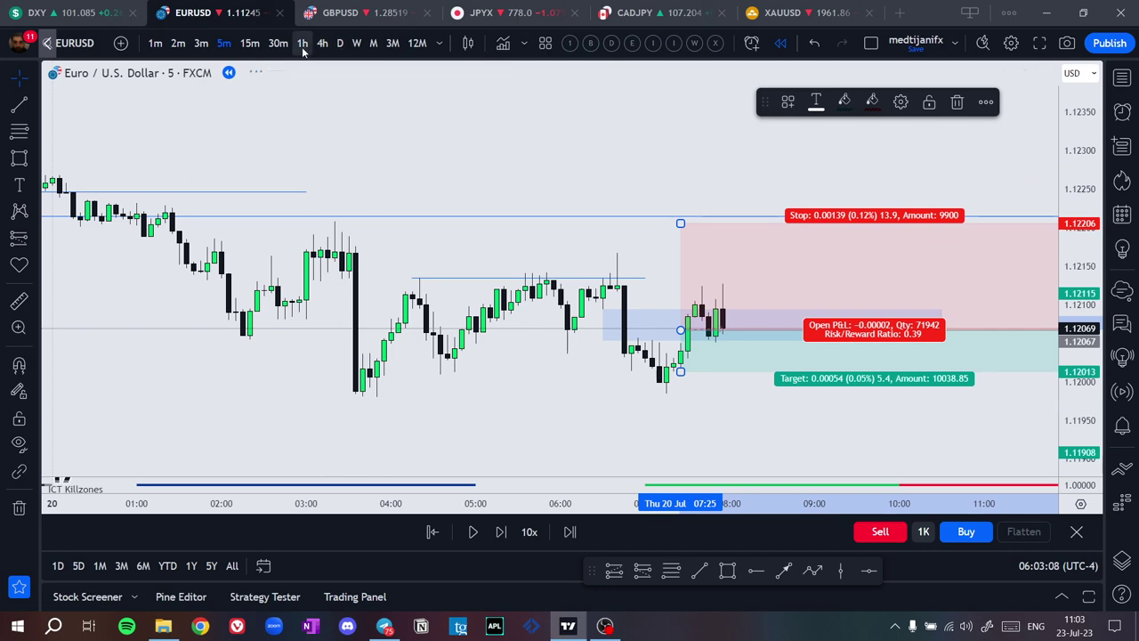
Tighten the short position's stop to 1.12167 on the 1-hour chart, after checking it on the 15-minute chart
click(303, 43)
click(250, 43)
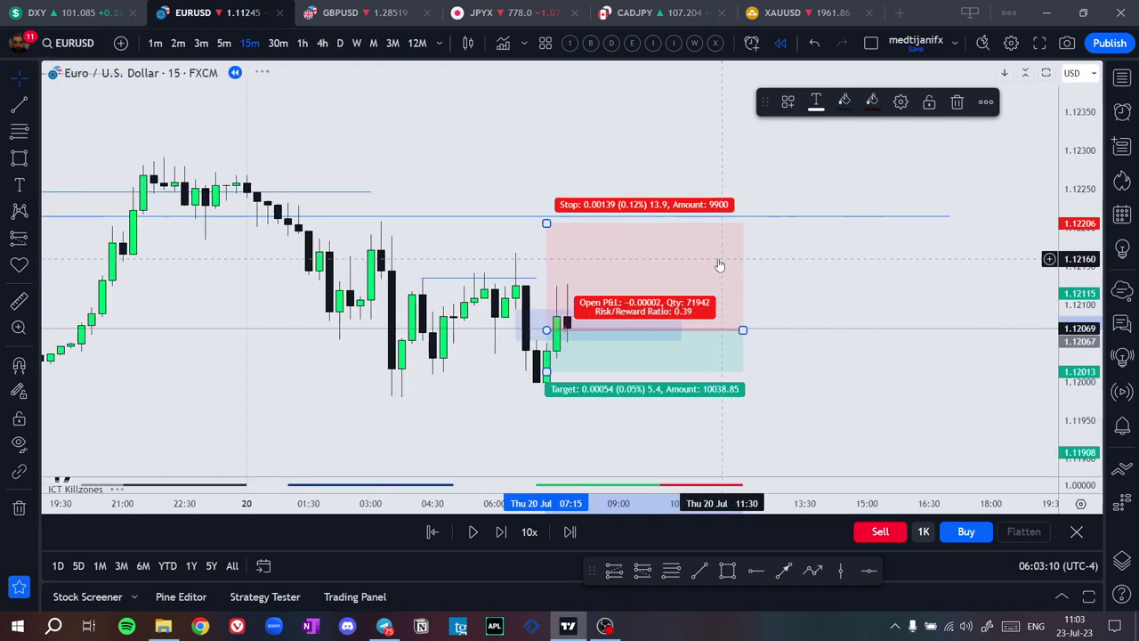
click(855, 287)
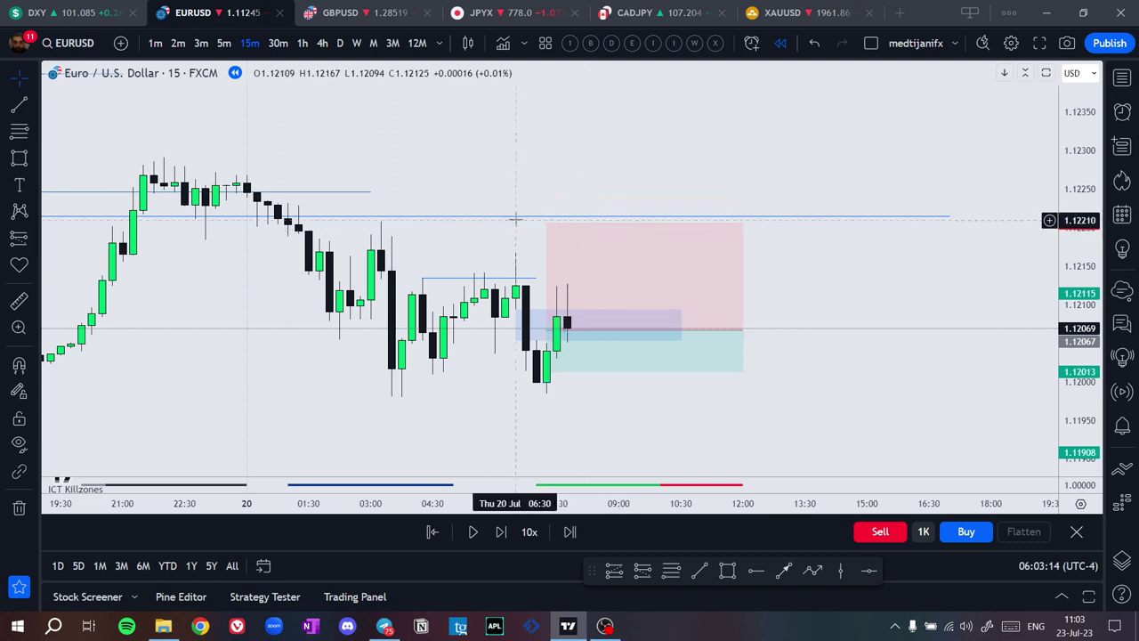
drag(546, 223, 546, 221)
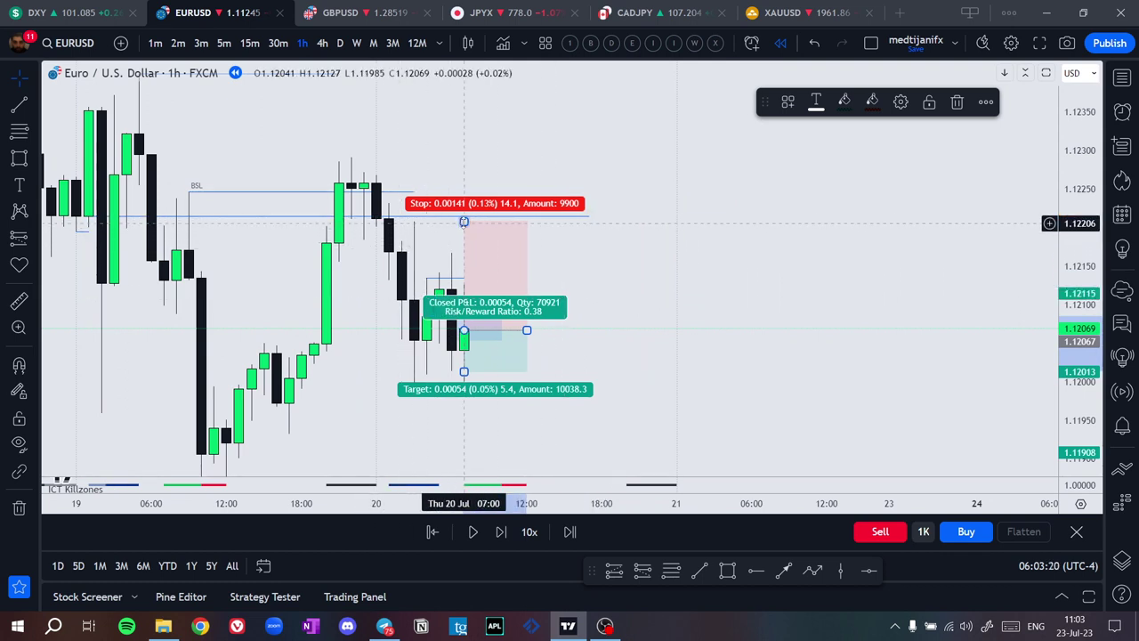
drag(464, 222, 438, 254)
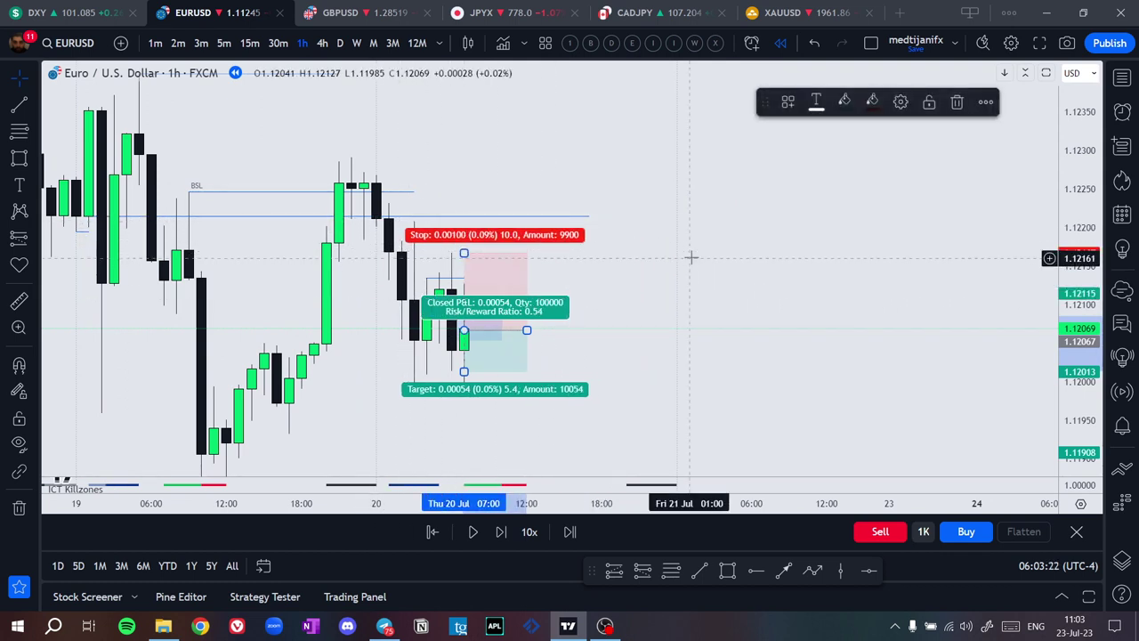
Compare the short position on the 15-minute and 1-hour charts, returning to the 15-minute timeframe
click(763, 257)
click(249, 43)
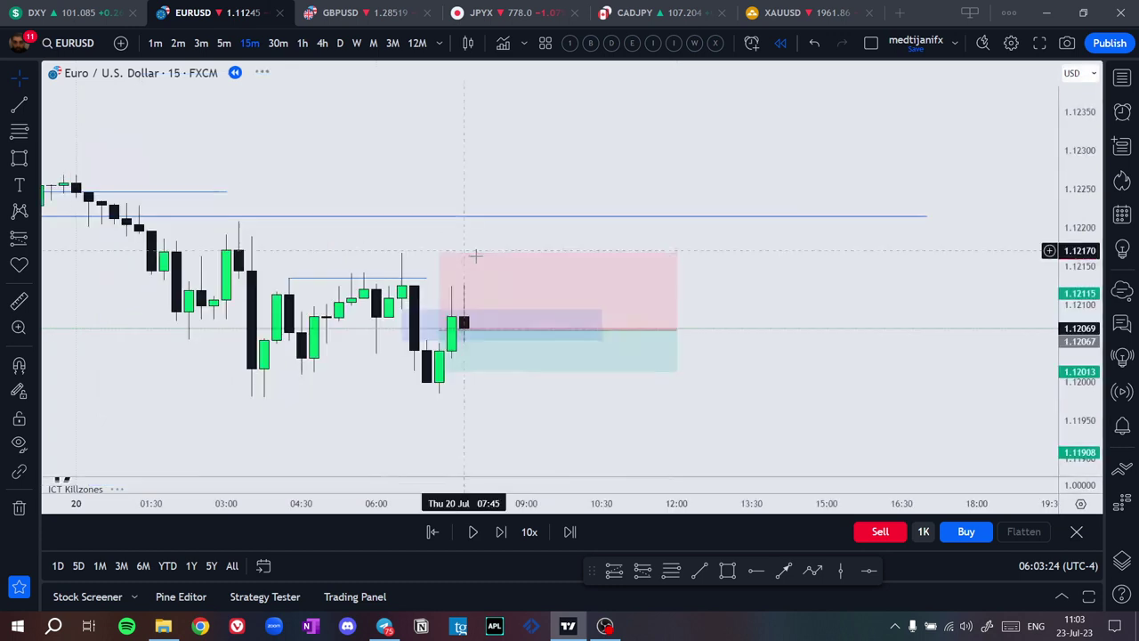
click(302, 43)
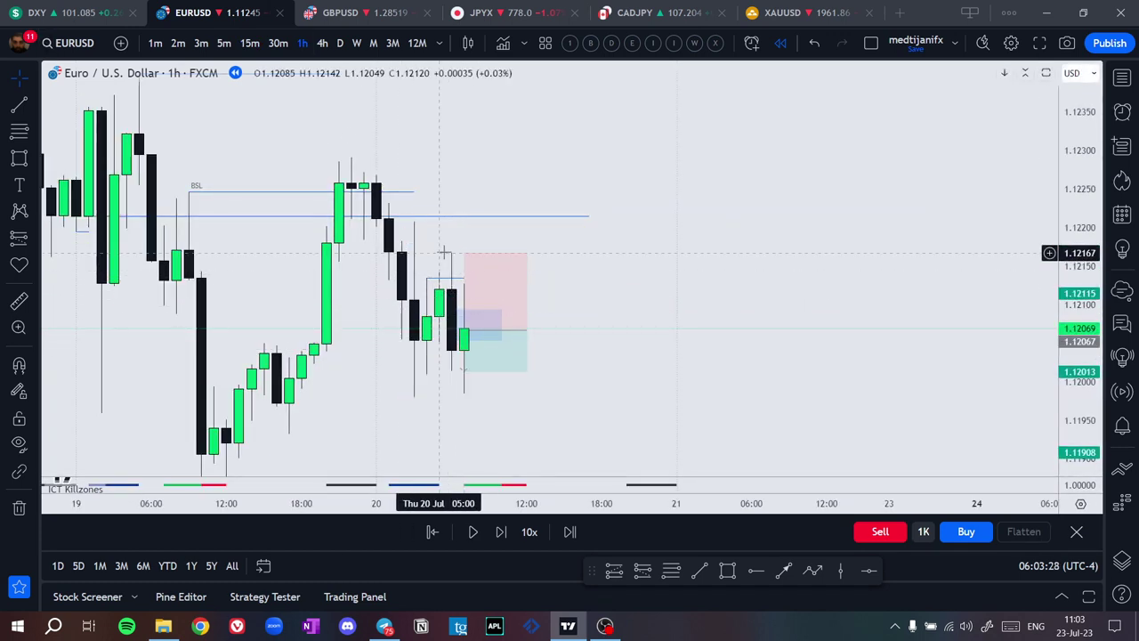
key(1)
key(5)
key(Return)
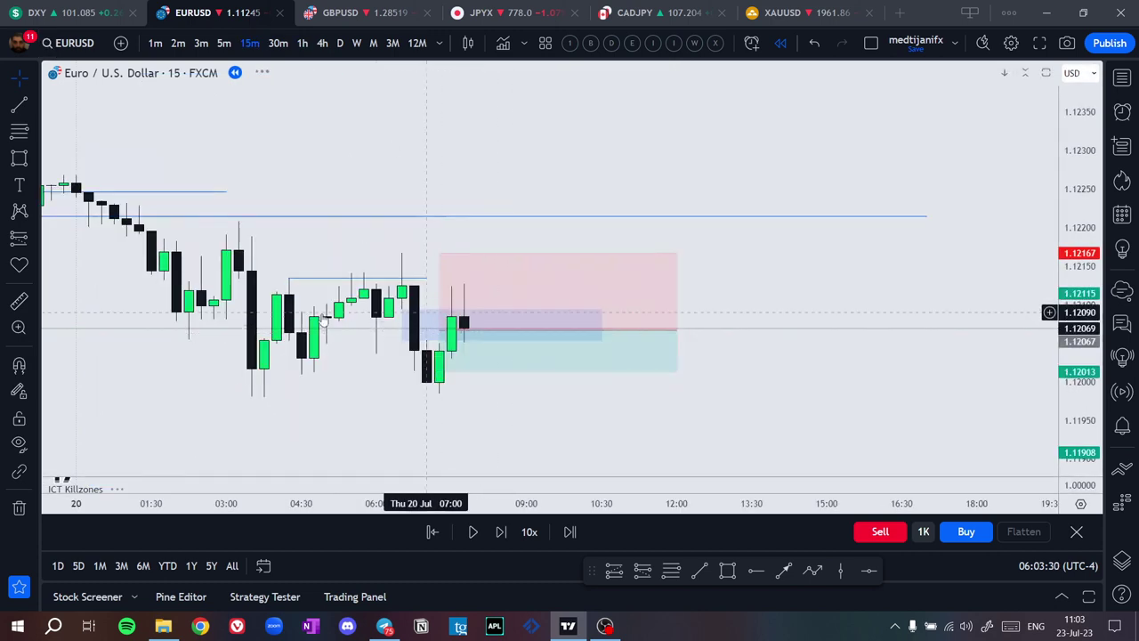
Extend the short position's target down to 1.11862
scroll(427, 311, down, 5)
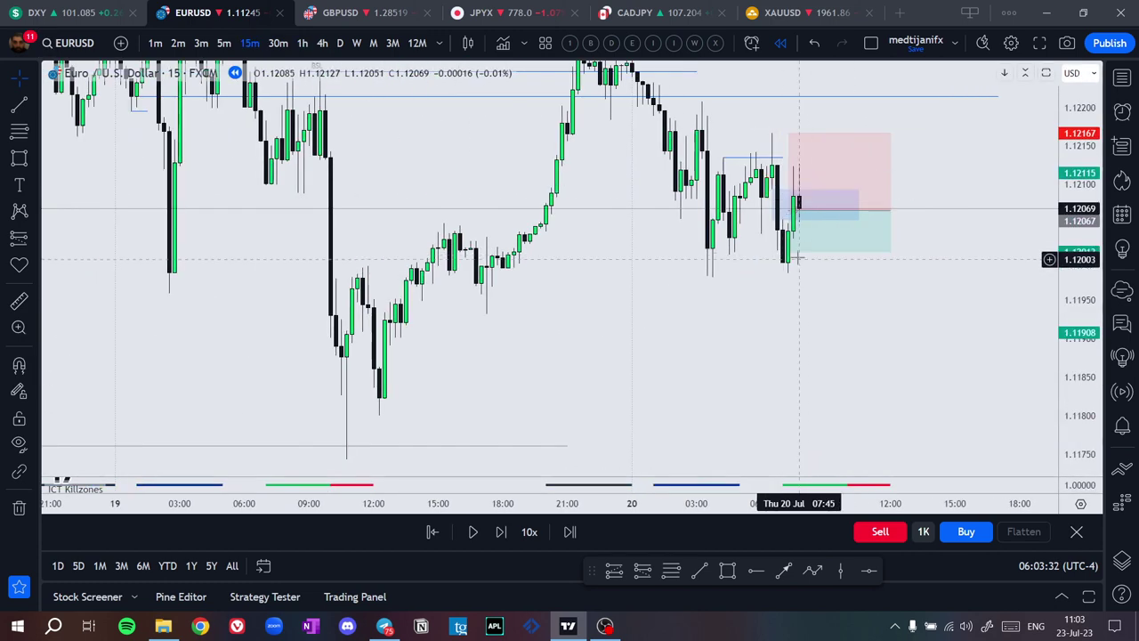
drag(798, 258, 787, 367)
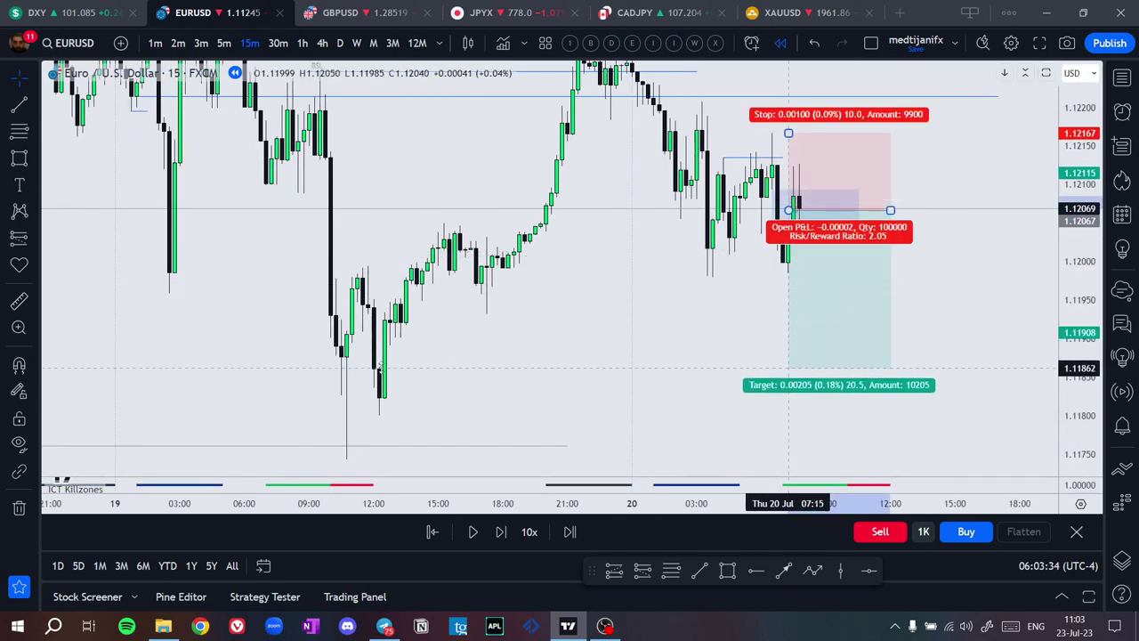
drag(381, 368, 384, 368)
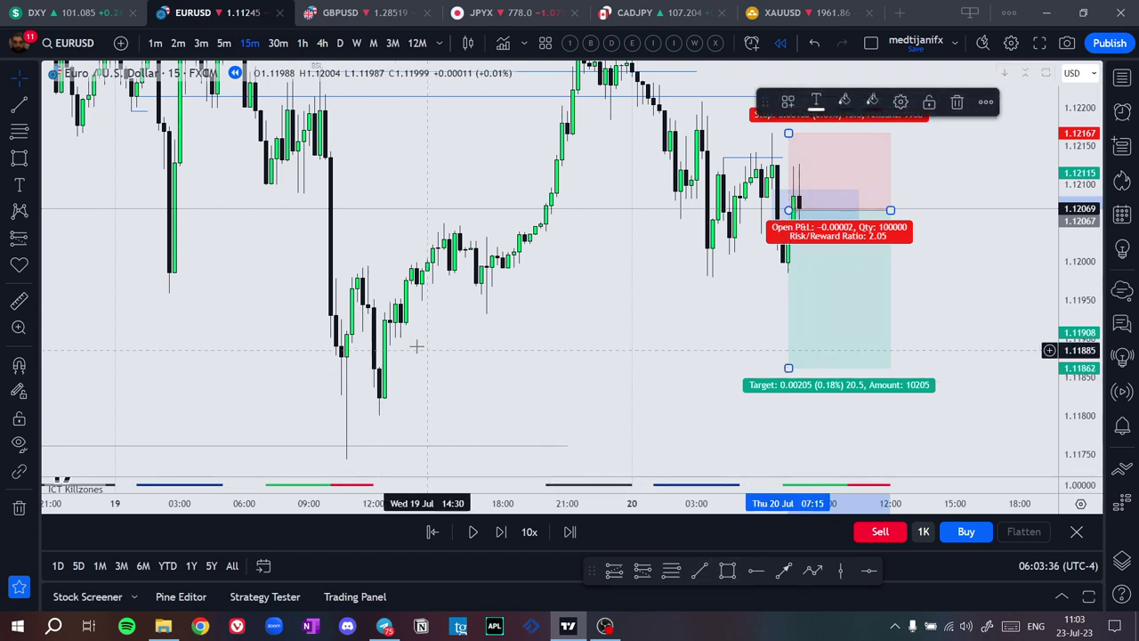
Draw a rectangle from about 1.11888 to 1.11865, spanning 19 Jul 12:15 to 20 Jul 15:45
click(728, 572)
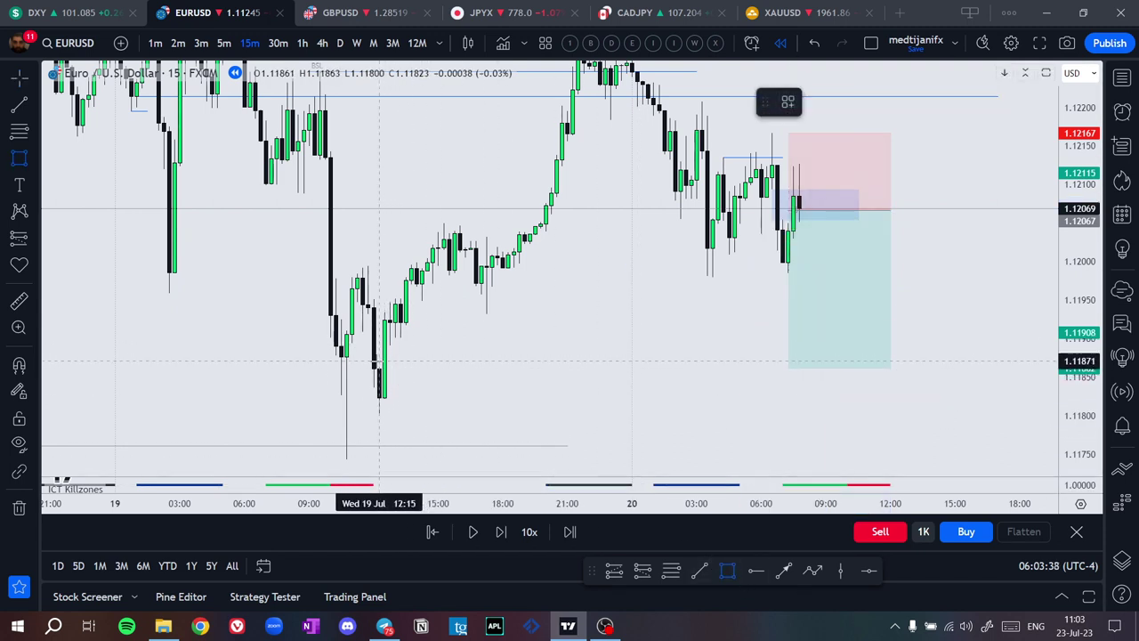
click(389, 349)
click(970, 363)
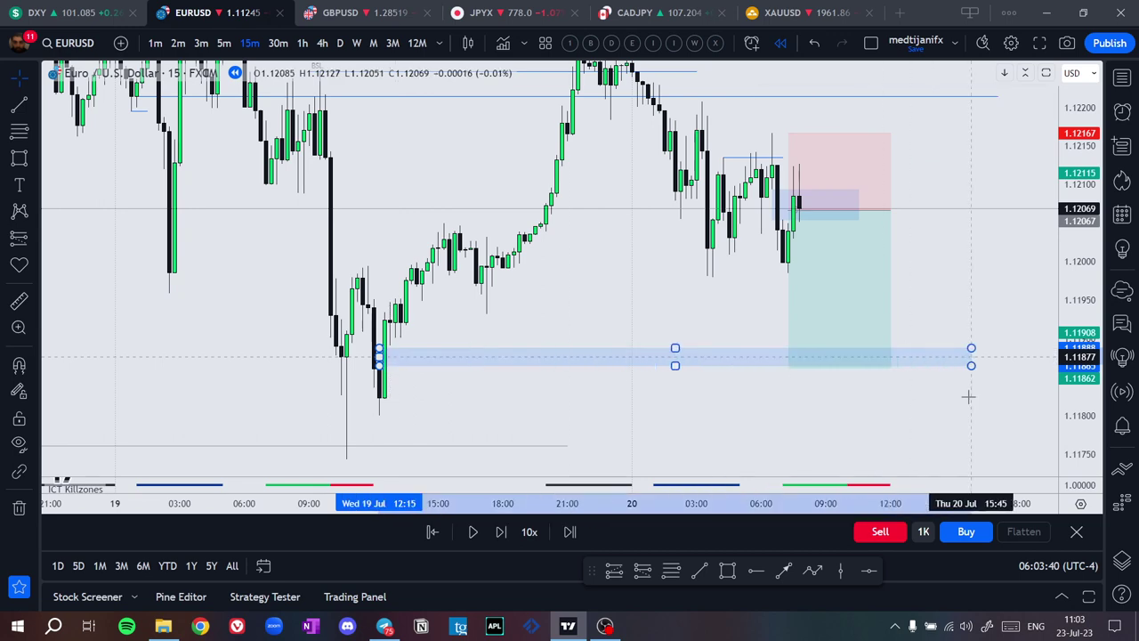
Advance the bar replay by five 15-minute candles
scroll(955, 412, down, 3)
drag(1075, 207, 1001, 363)
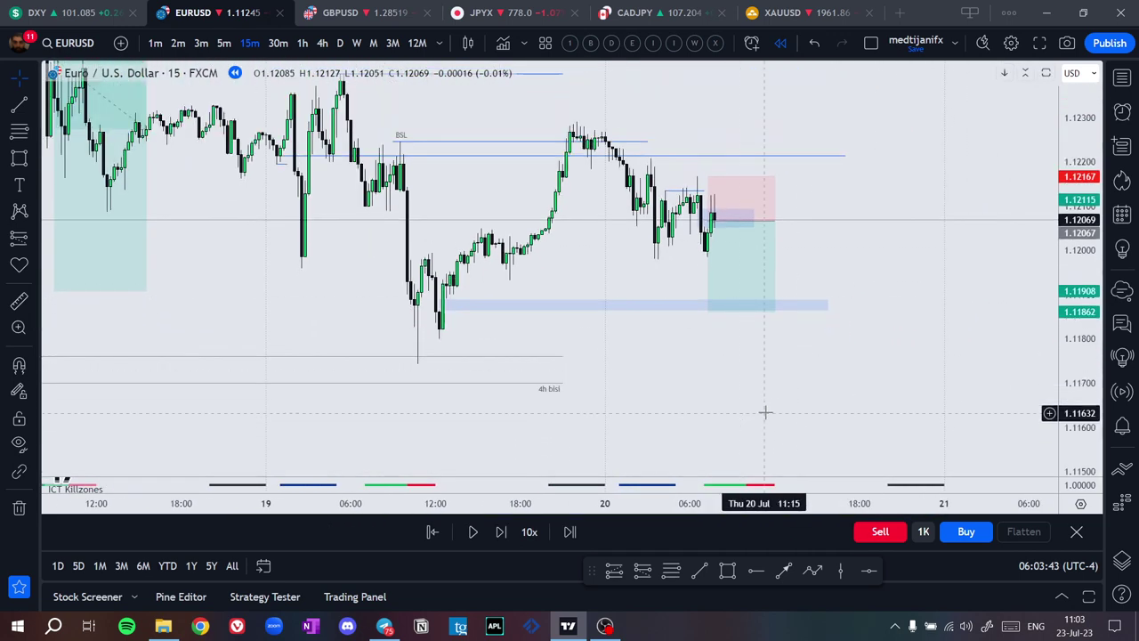
click(501, 531)
click(501, 531)
click(501, 531)
click(501, 531)
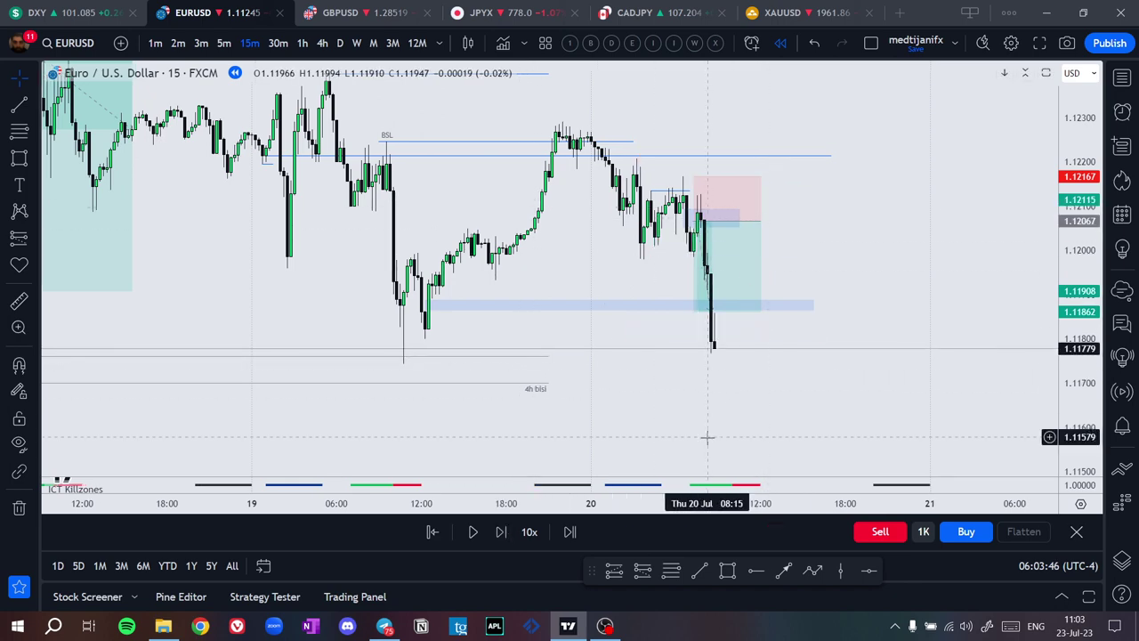
click(498, 533)
Extend the 20 July short position's target down to the solid blue horizontal line, at 1.11261
drag(700, 355, 700, 305)
scroll(887, 314, down, 3)
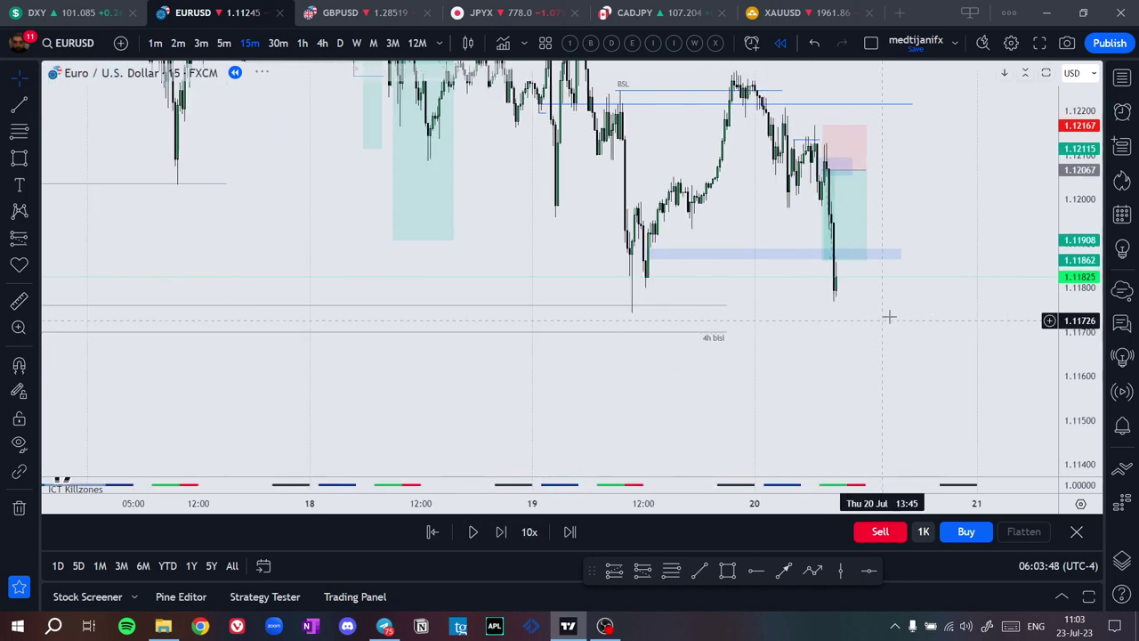
drag(1073, 264, 1041, 374)
scroll(903, 356, down, 1)
scroll(902, 356, down, 3)
drag(919, 370, 772, 301)
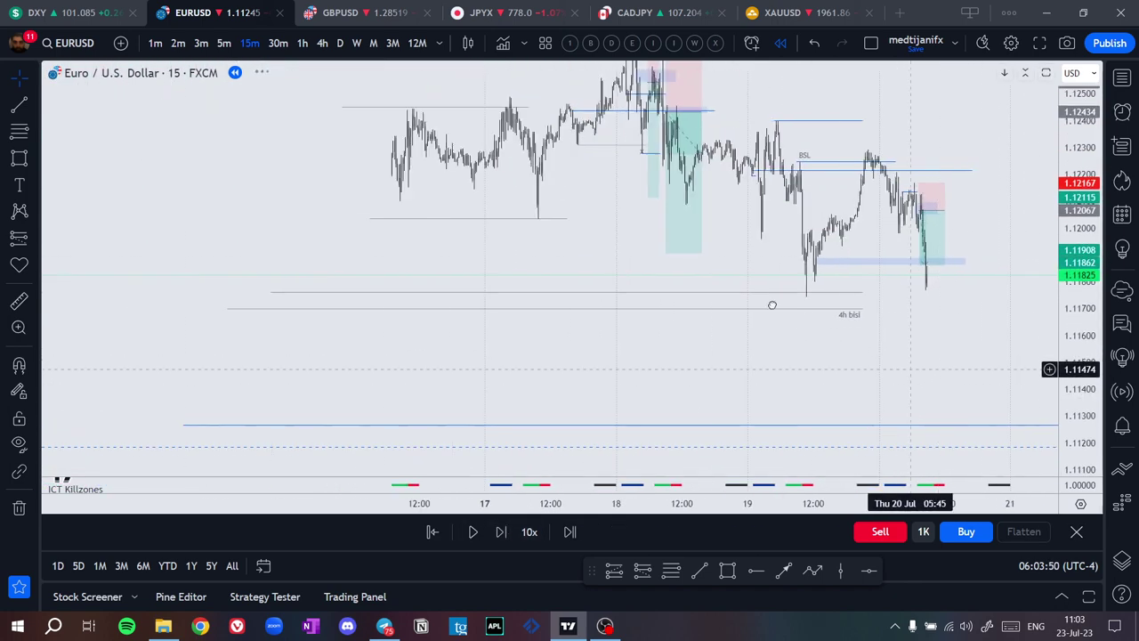
drag(773, 195, 877, 358)
drag(836, 300, 842, 328)
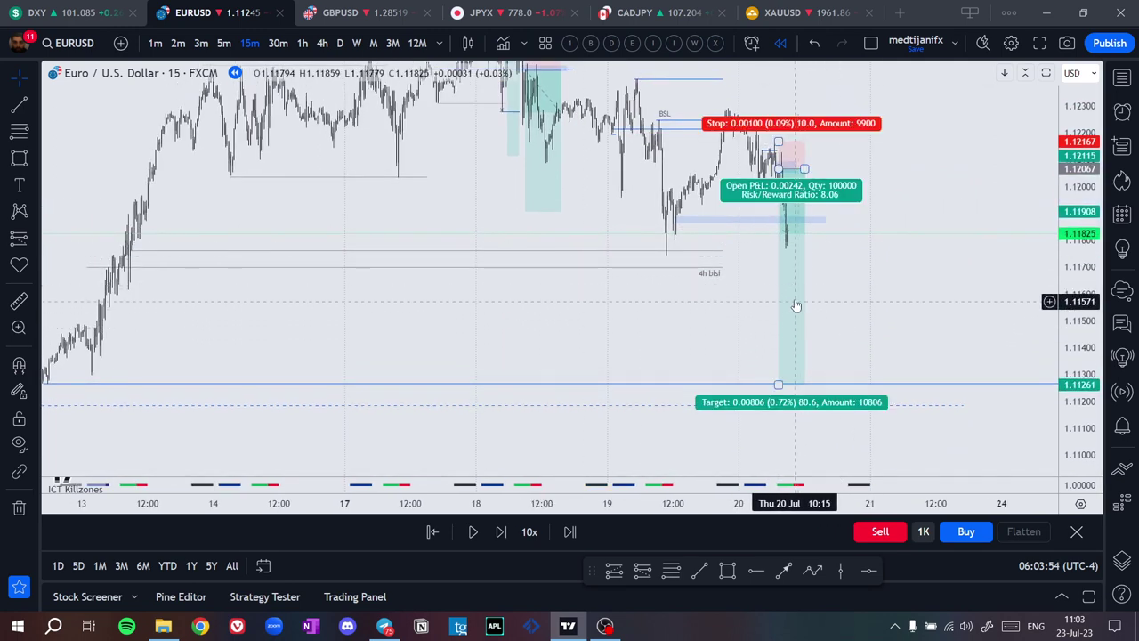
Extend the targets of the two 18 July short positions to the solid blue line, at 1.11270 and 1.11264
drag(536, 254, 623, 383)
drag(1023, 349, 729, 258)
scroll(729, 258, down, 3)
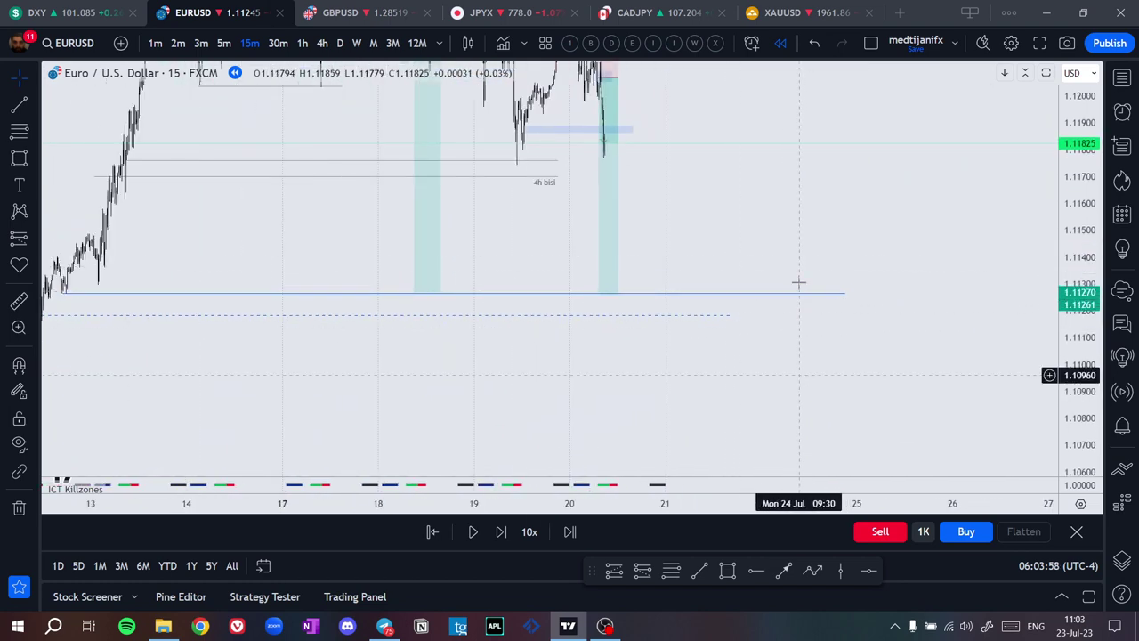
drag(721, 188, 808, 295)
drag(850, 253, 881, 278)
drag(480, 208, 540, 428)
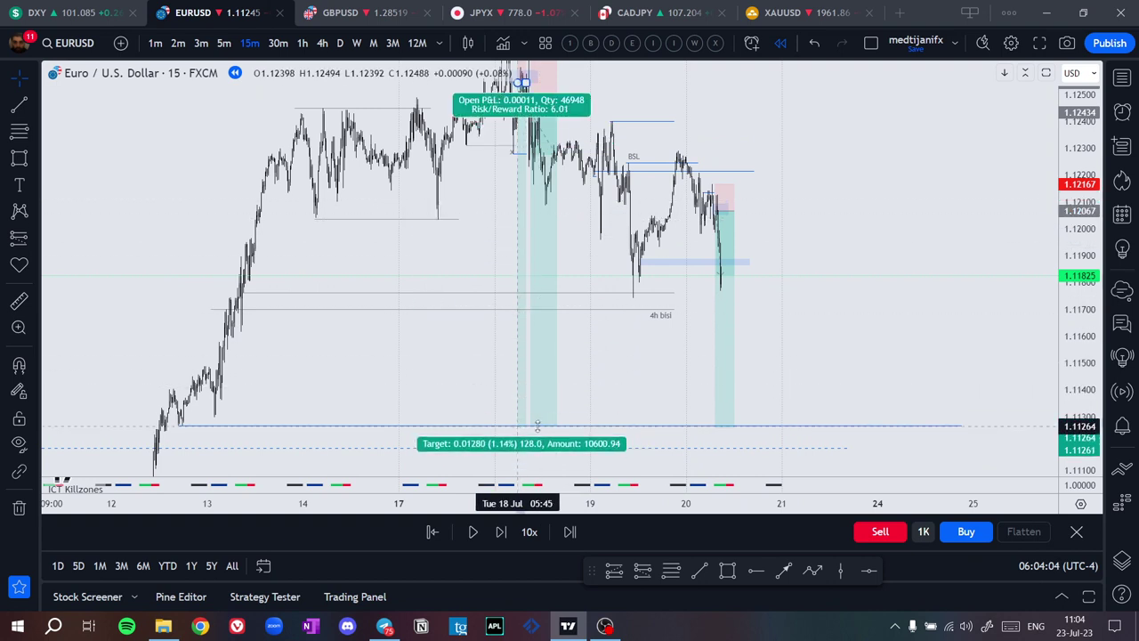
scroll(574, 231, up, 3)
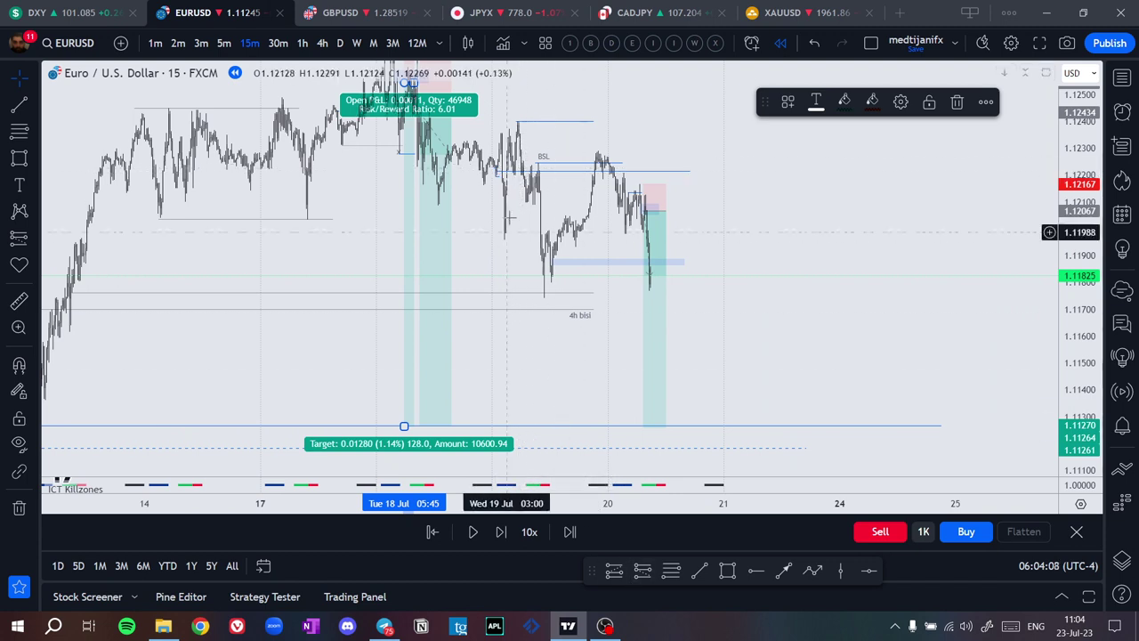
Place a short position on 19 July with entry at 1.12209, stop at 1.12399 and target at 1.11264
click(643, 571)
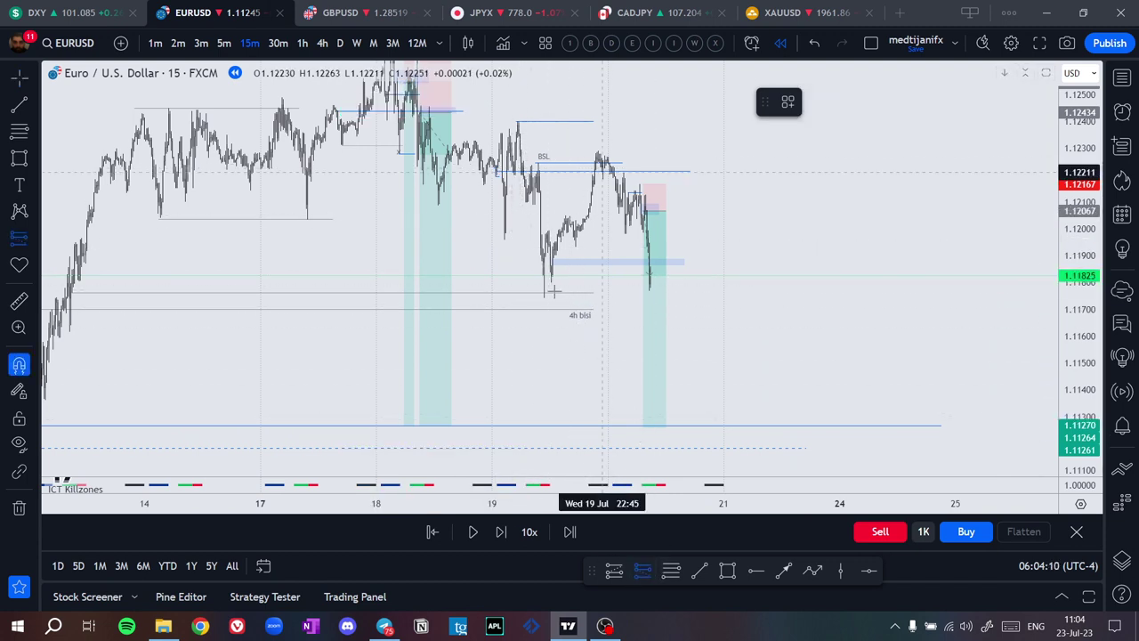
click(528, 173)
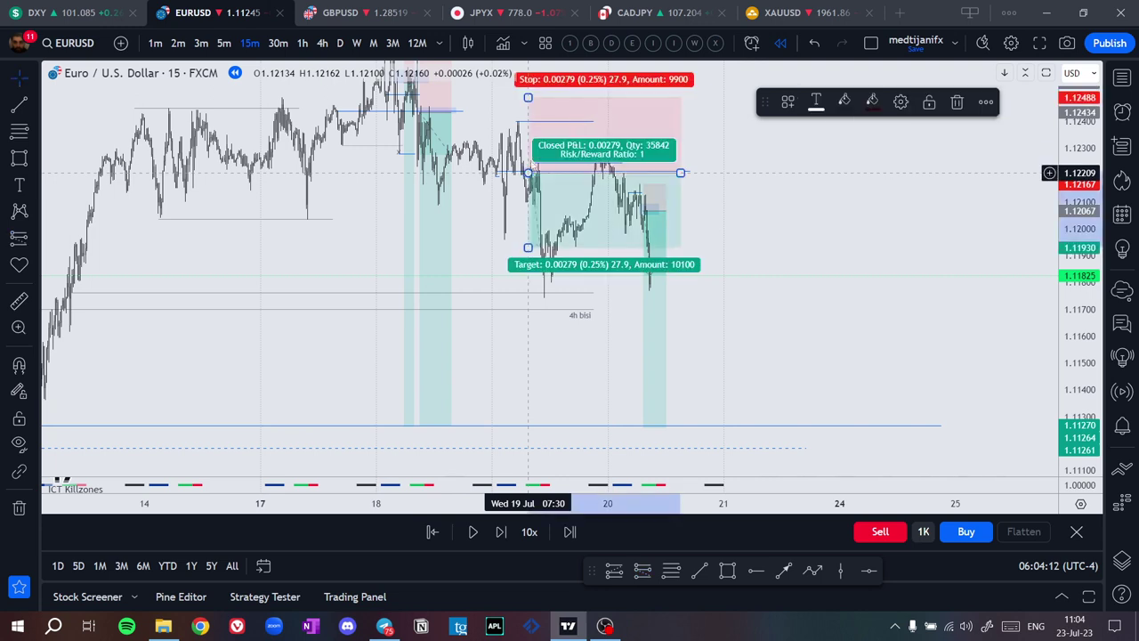
drag(527, 98, 527, 121)
mouse_move(550, 264)
mouse_down()
mouse_move(547, 441)
mouse_move(546, 427)
mouse_up()
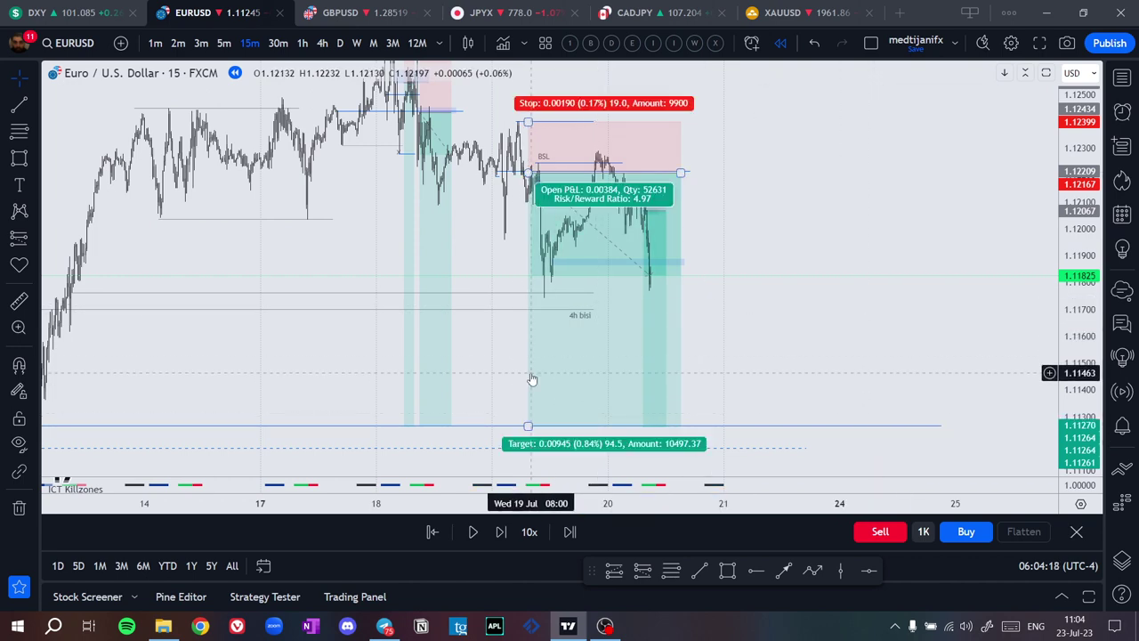
Delete the 19 July short position, both 18 July short positions and the 20 July short position
key(Delete)
drag(812, 278, 845, 350)
click(483, 320)
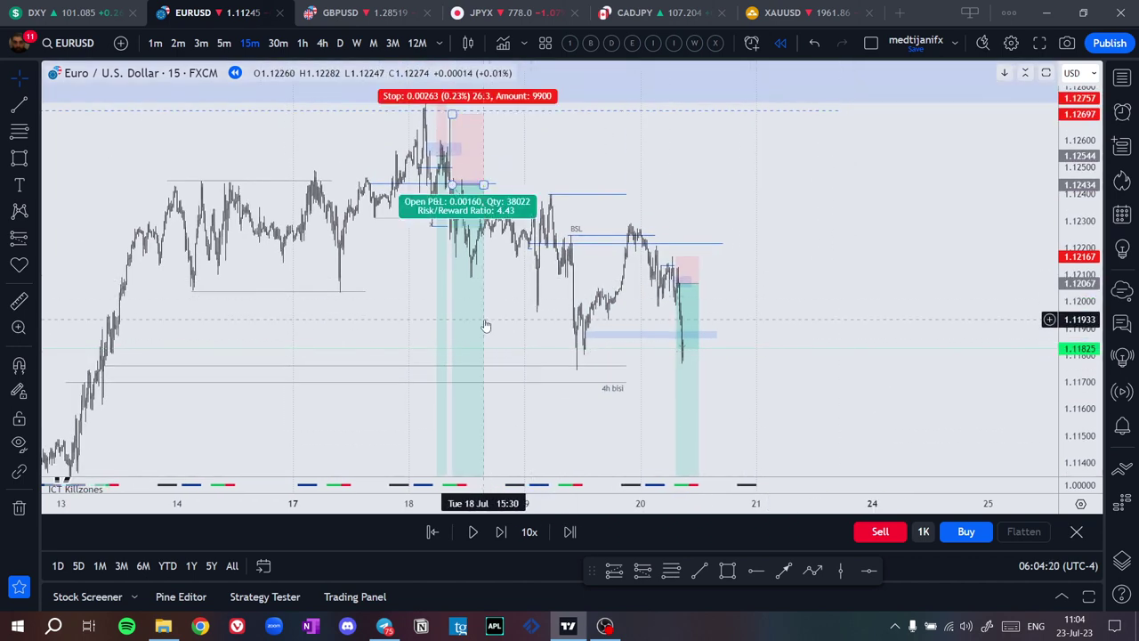
key(Delete)
click(443, 329)
key(Delete)
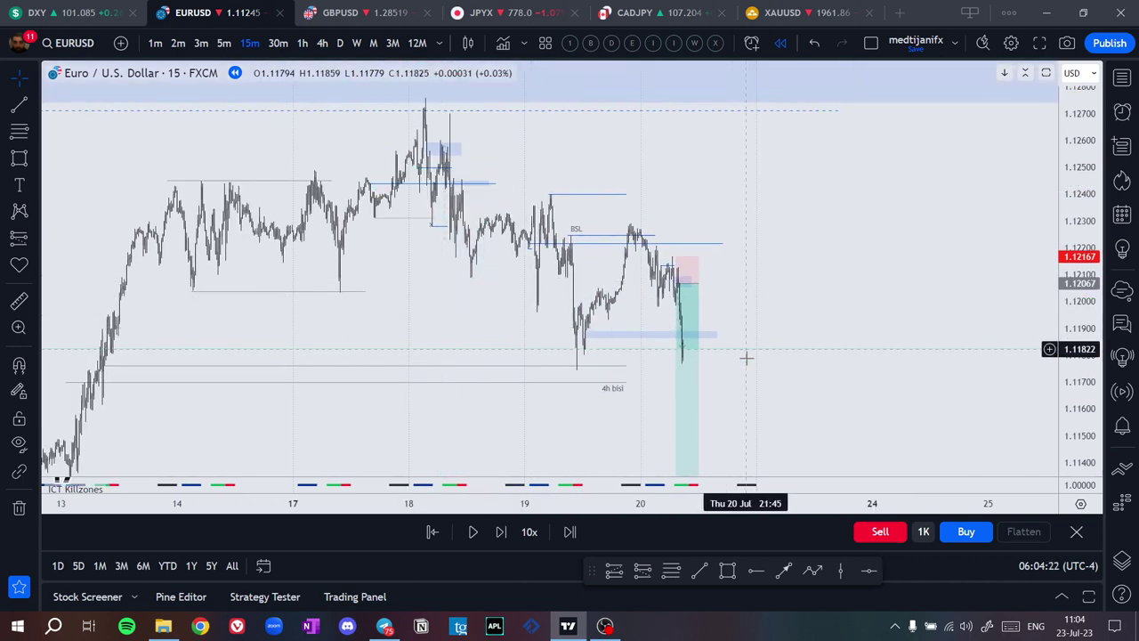
click(692, 380)
key(Delete)
Advance the bar replay by ten more 15-minute candles to follow price toward the solid blue line
drag(861, 310, 937, 272)
scroll(920, 258, up, 4)
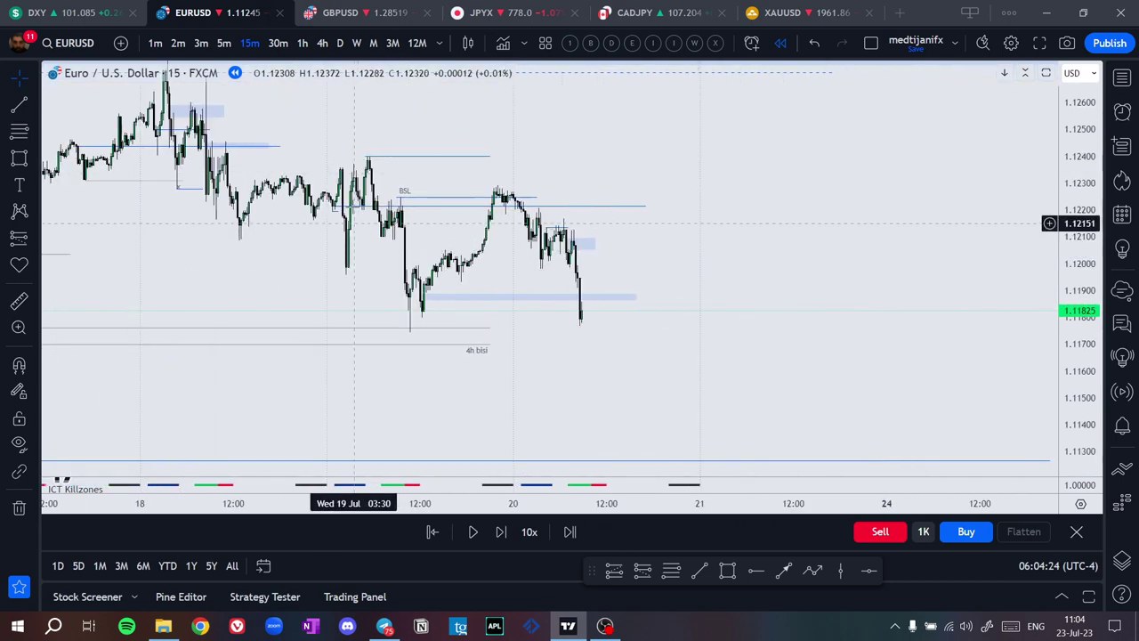
scroll(845, 344, up, 4)
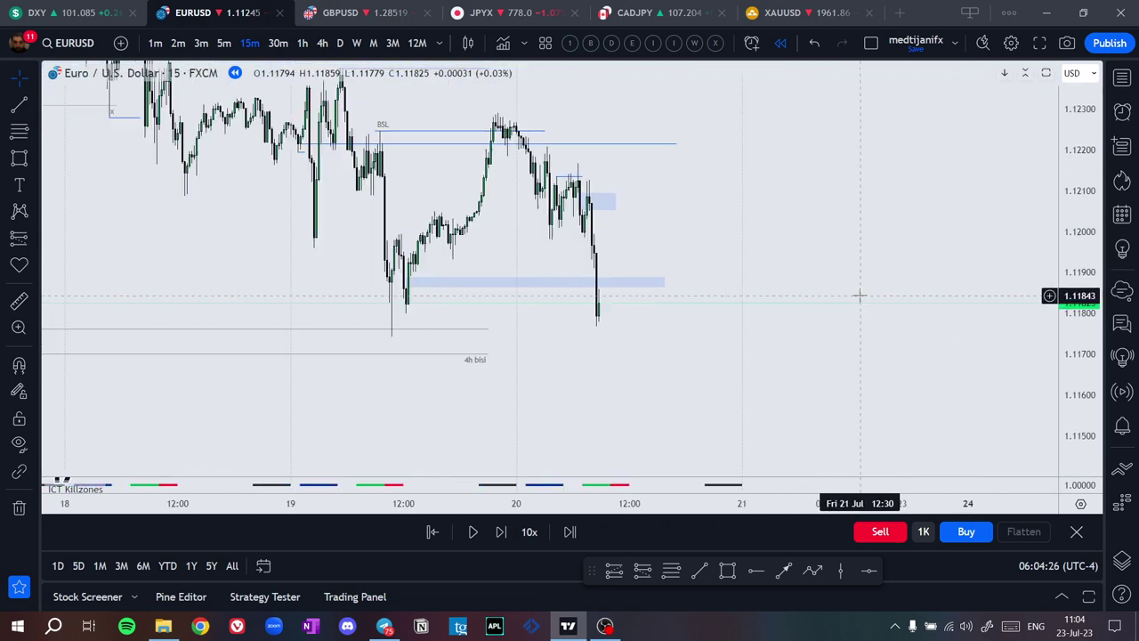
click(507, 530)
click(507, 530)
click(506, 530)
click(506, 530)
click(506, 530)
click(507, 530)
click(507, 530)
click(506, 530)
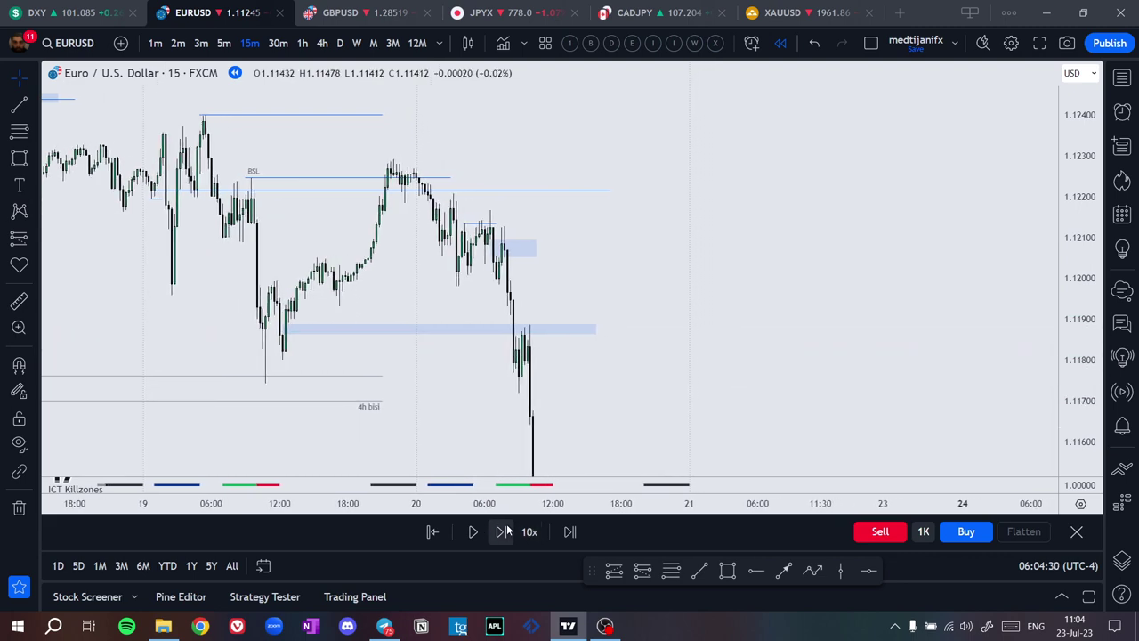
click(507, 531)
click(506, 530)
drag(745, 387, 776, 216)
drag(637, 272, 640, 295)
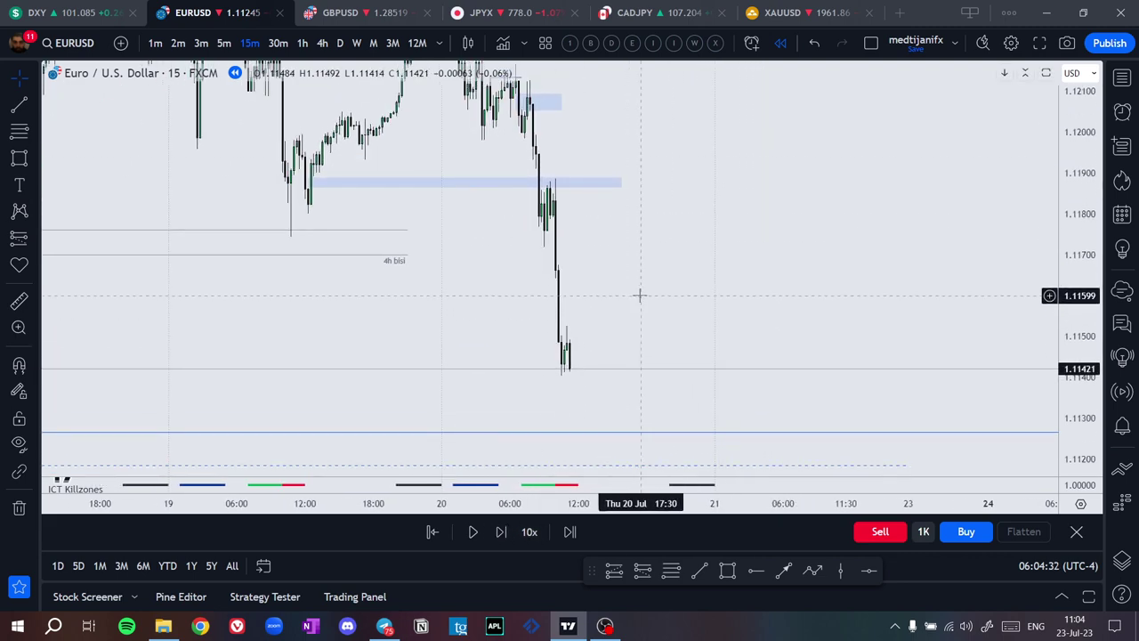
scroll(639, 296, down, 2)
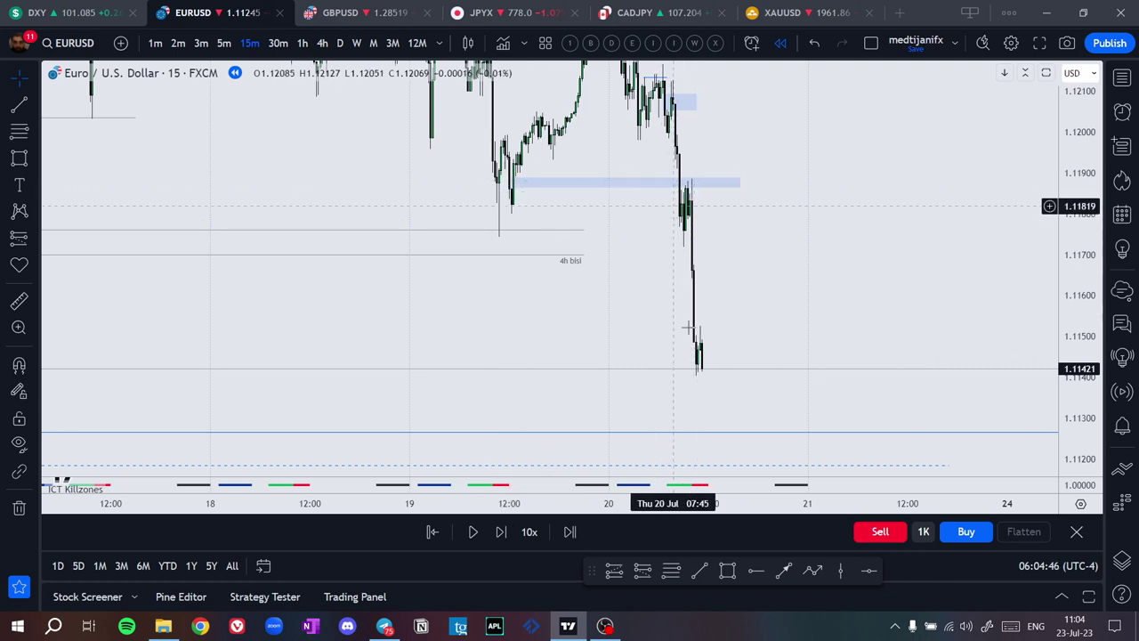
scroll(949, 300, up, 2)
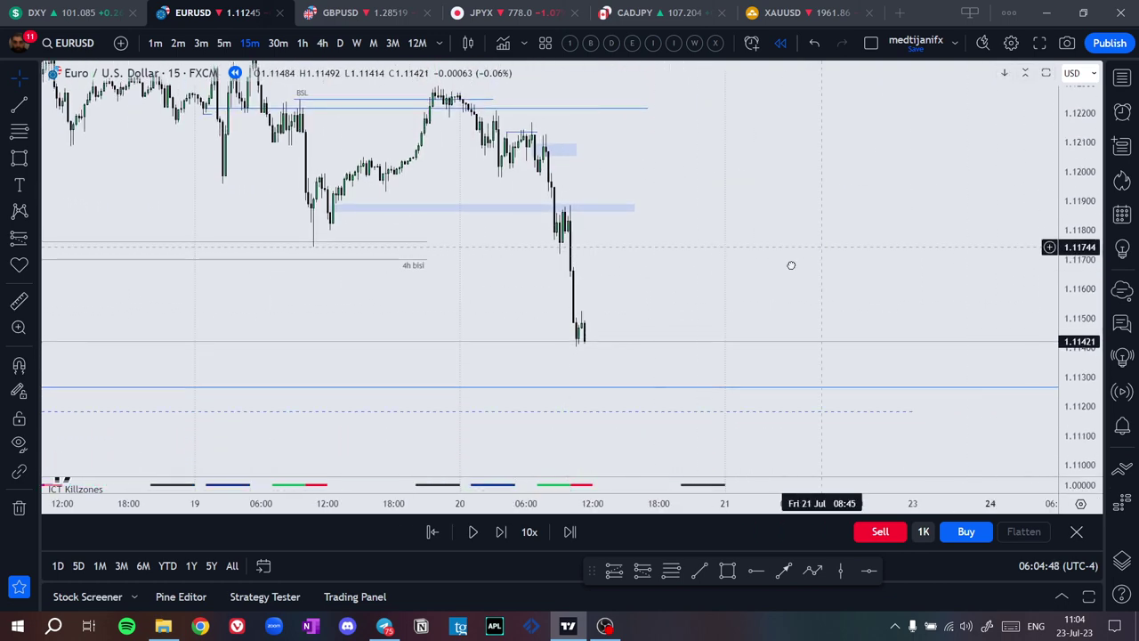
drag(791, 265, 765, 306)
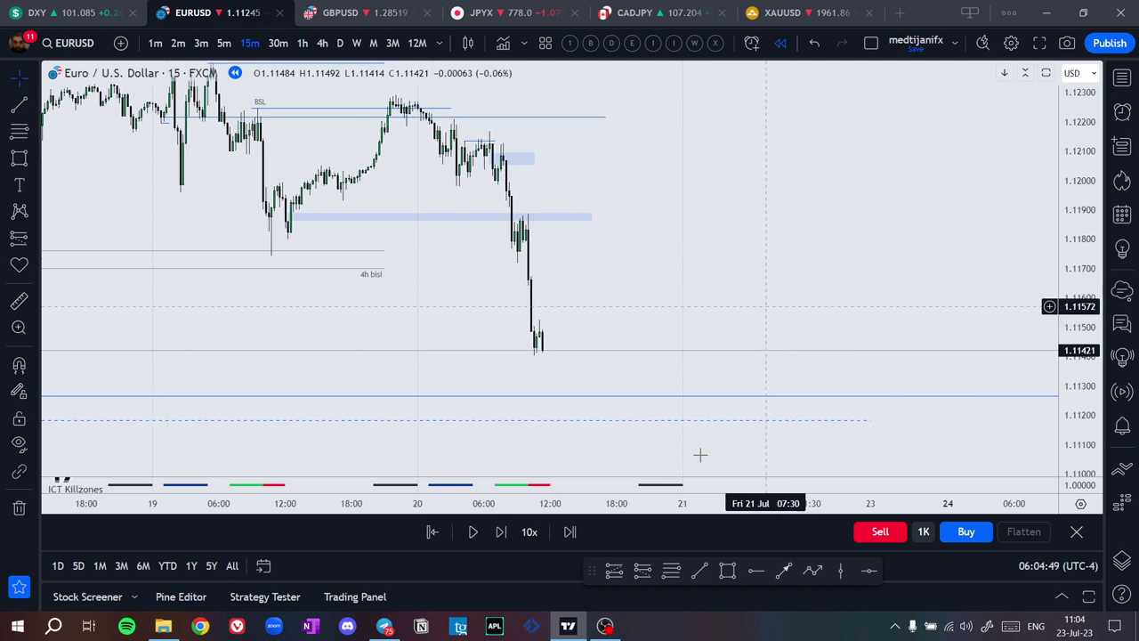
Advance the bar replay by five 15-minute candles to take price through the solid blue line toward the dashed line
click(500, 532)
click(501, 532)
click(500, 532)
click(501, 532)
click(500, 532)
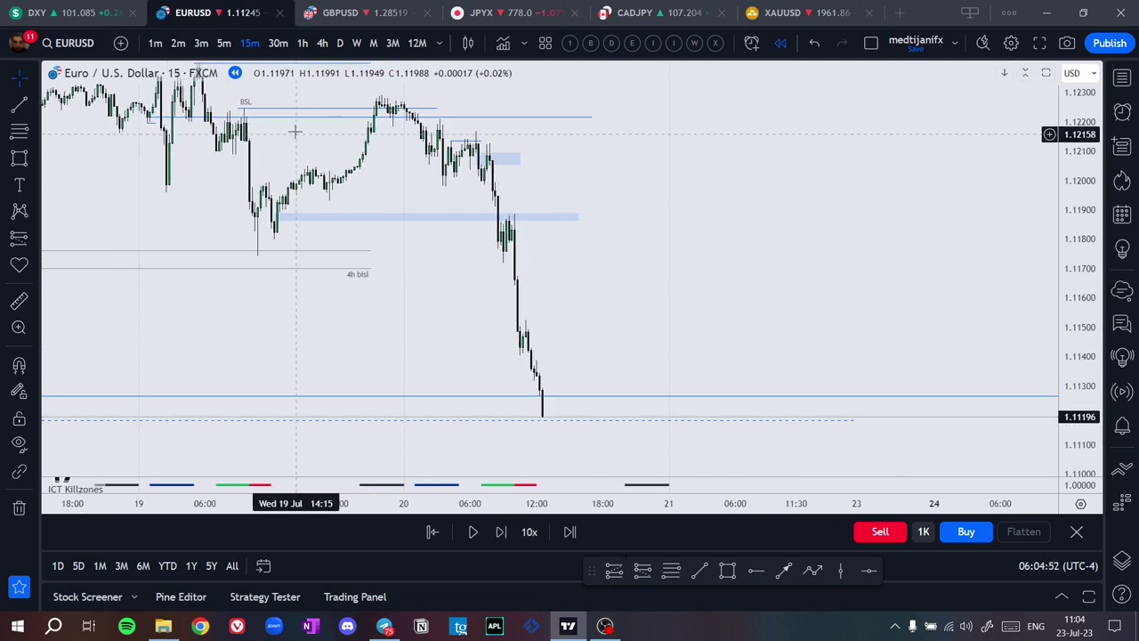
Switch the chart to the 1-hour timeframe and advance the bar replay to the start of 21 July
click(303, 45)
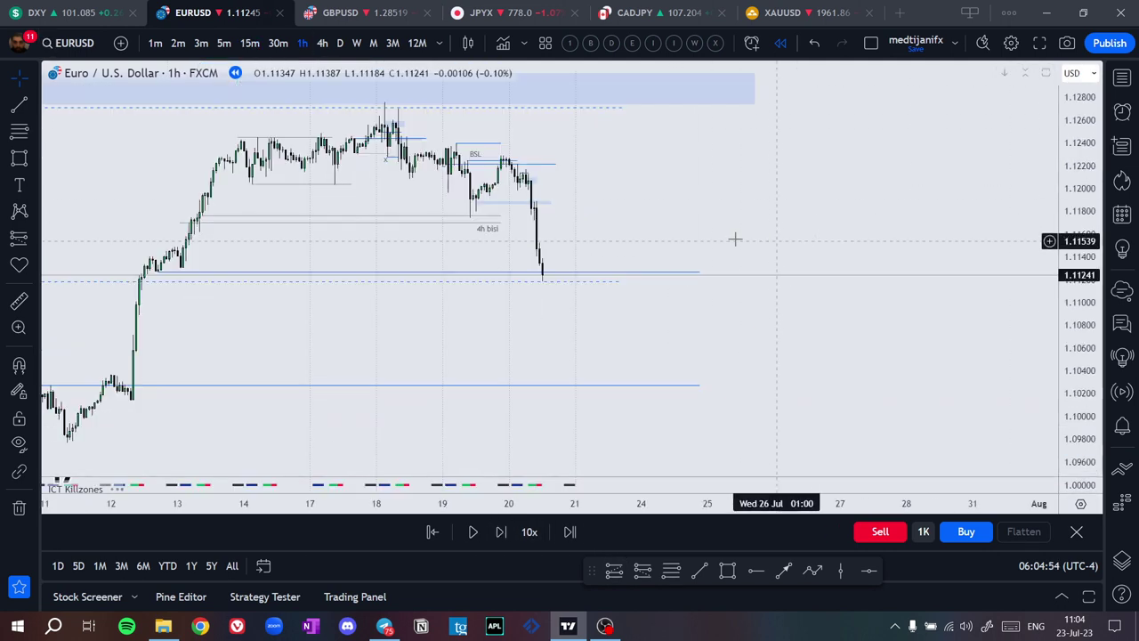
click(502, 531)
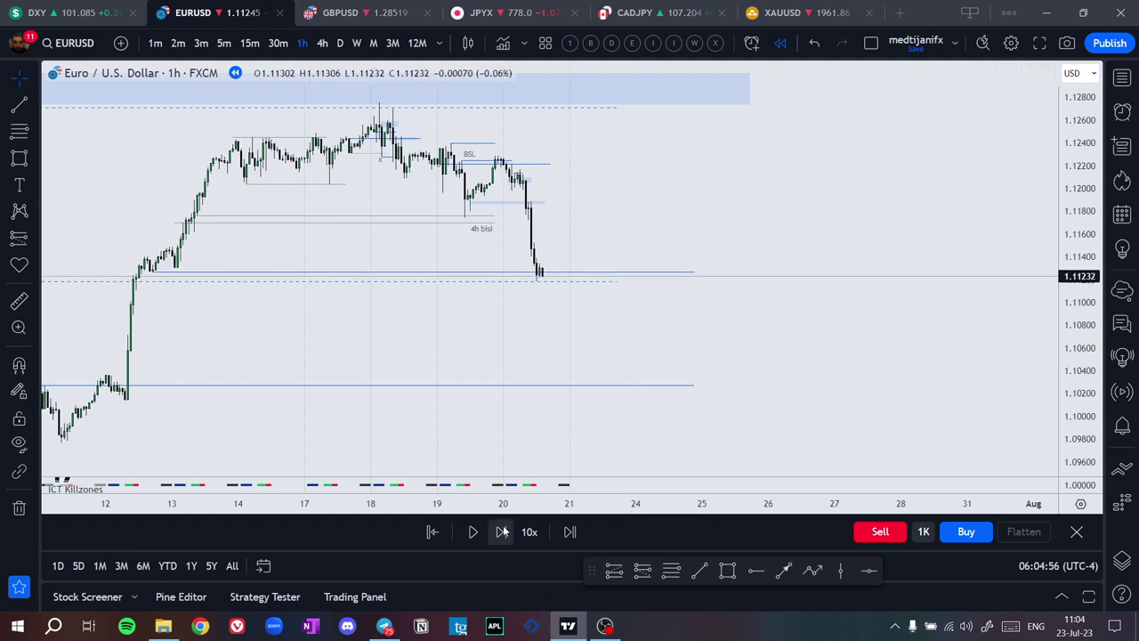
click(502, 532)
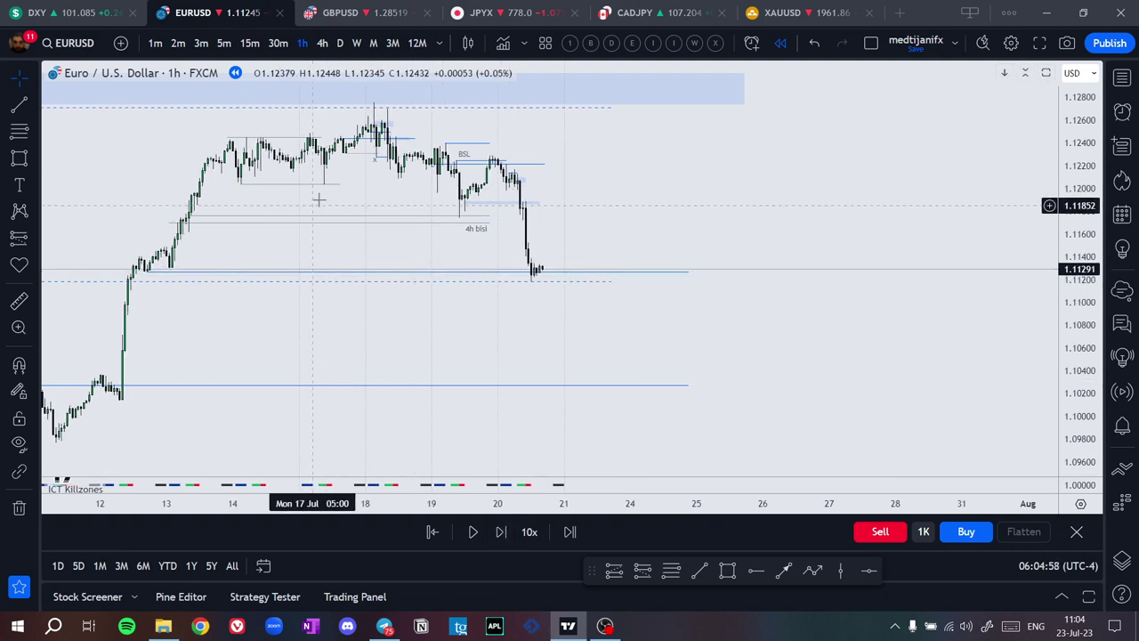
click(502, 531)
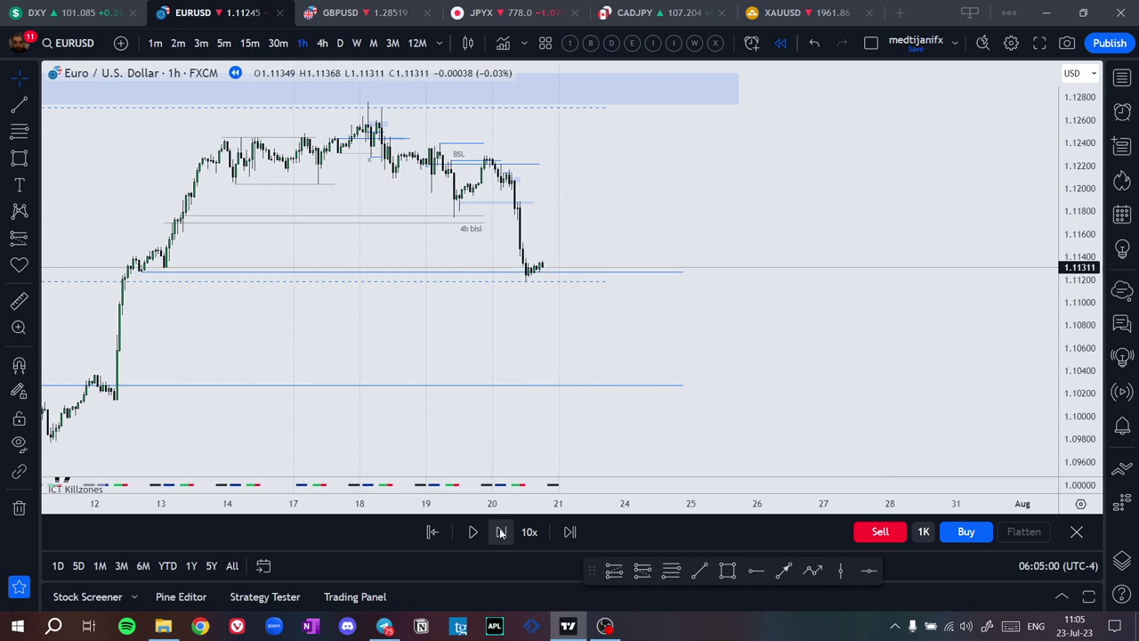
click(502, 531)
click(502, 531)
click(502, 531)
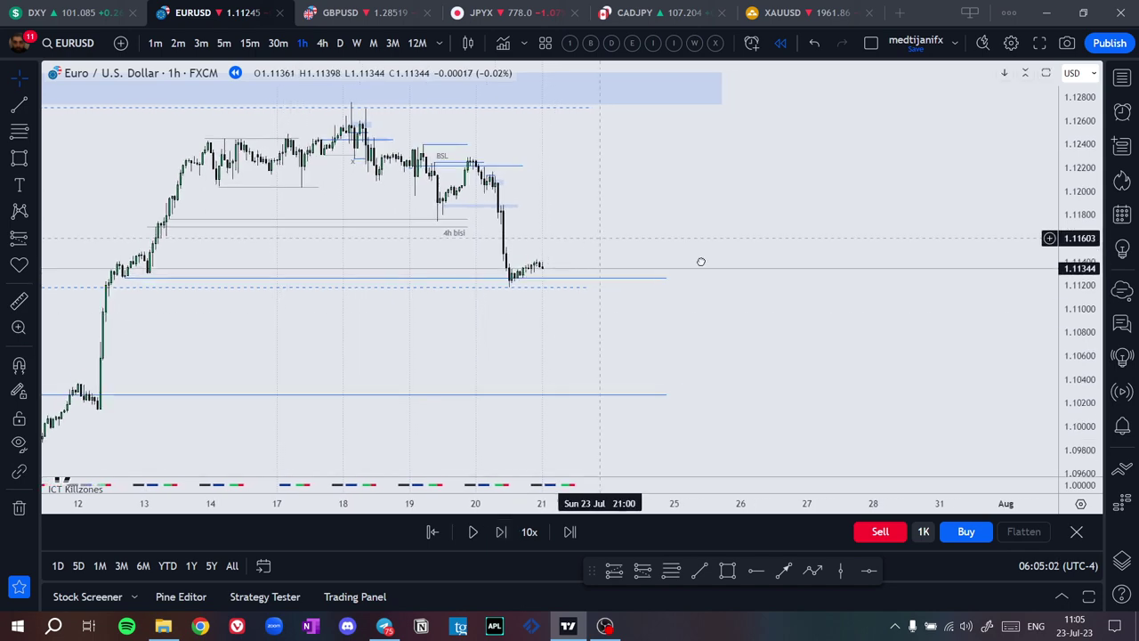
Draw a rectangle over the 20 July drop from 1.11718 to 1.11535 and extend it to 24 July
scroll(946, 293, up, 2)
scroll(902, 354, up, 2)
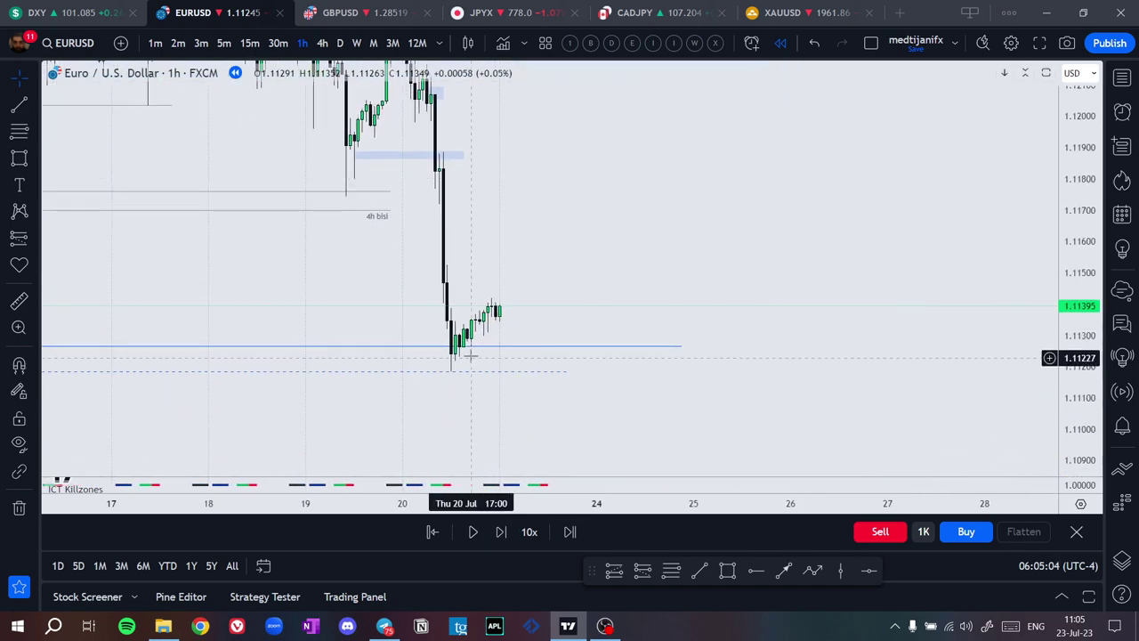
drag(649, 272, 668, 335)
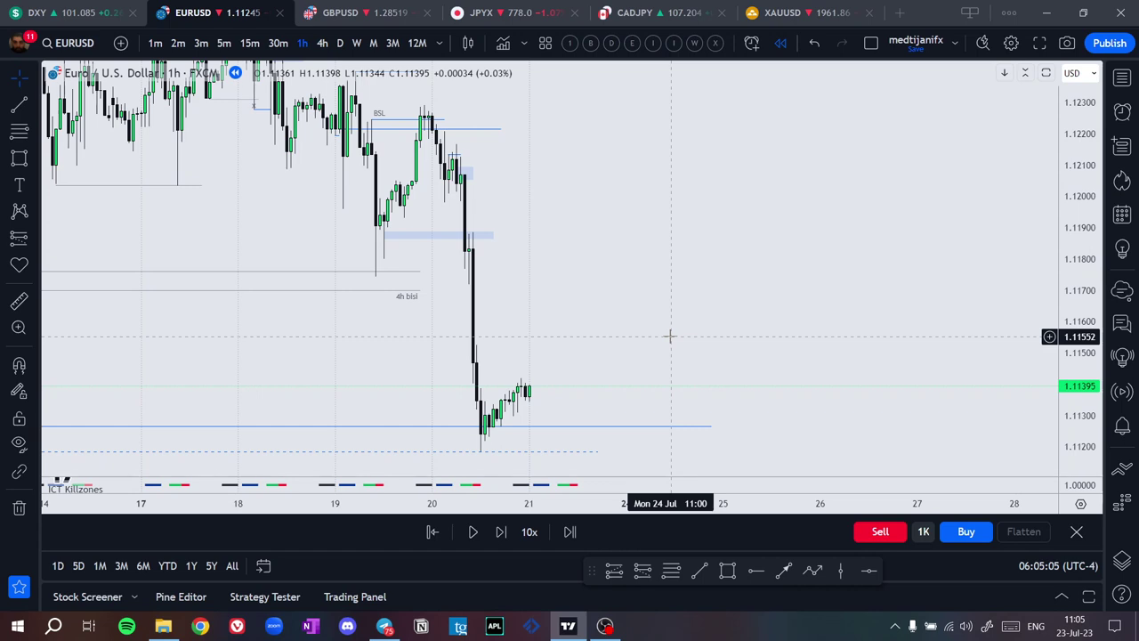
click(727, 572)
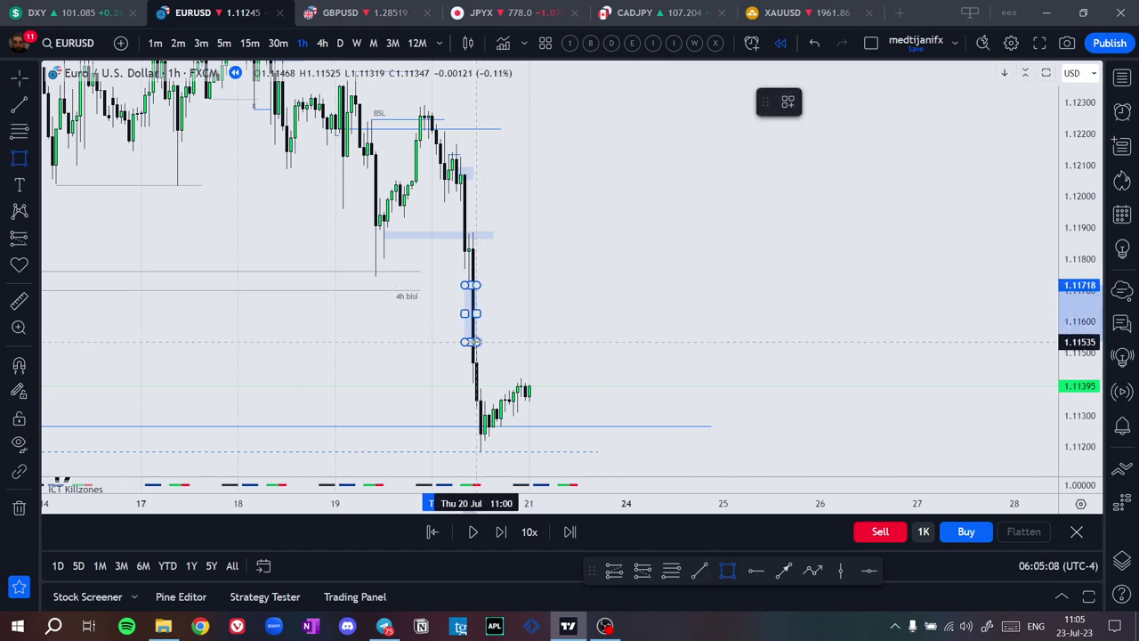
click(476, 342)
drag(476, 314, 708, 315)
click(766, 388)
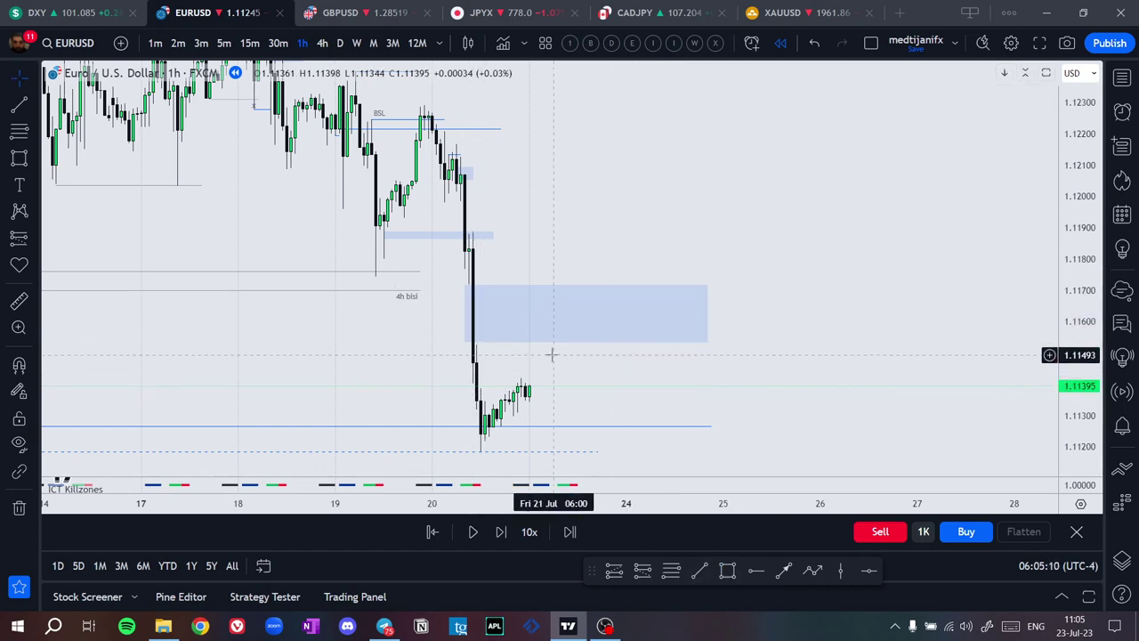
Sketch a path from current price up into the lower zone and down past the dashed line, and delete it
click(527, 392)
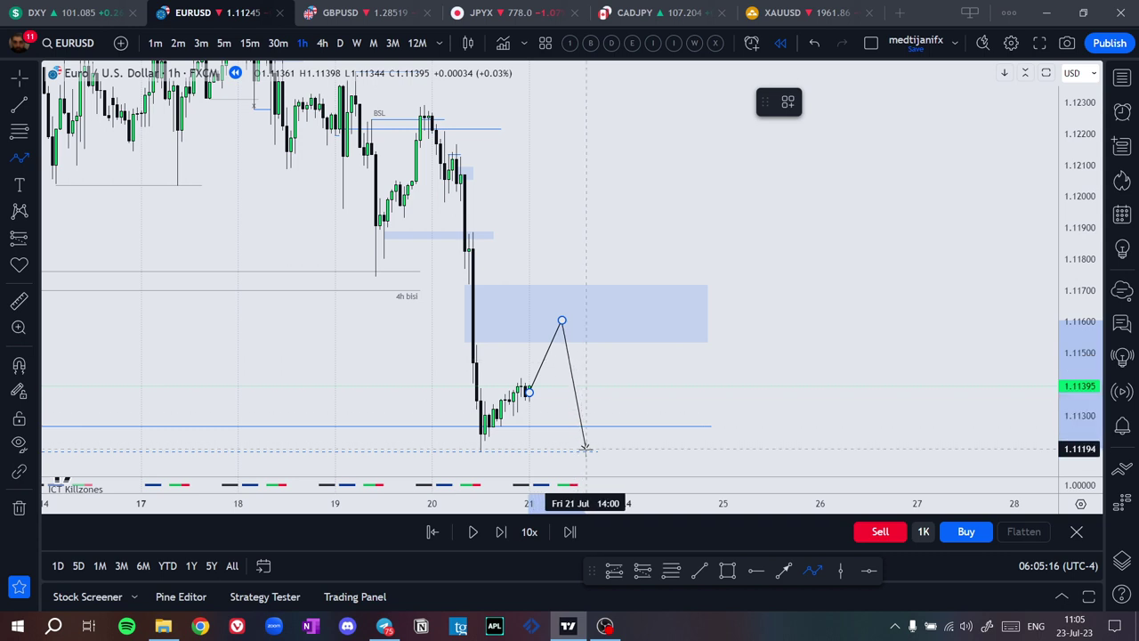
click(586, 465)
double_click(659, 396)
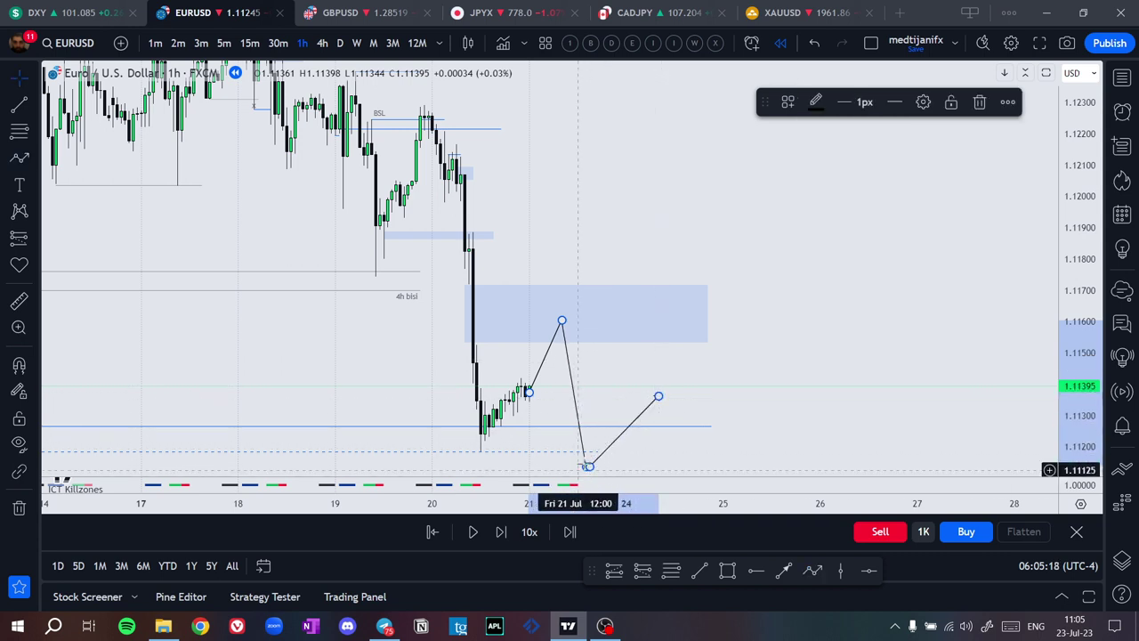
key(Delete)
Mark a zone on the 20 July drop from about 1.11970 to 1.11885, extended to 24 July, and delete the older thin zone below it
click(727, 569)
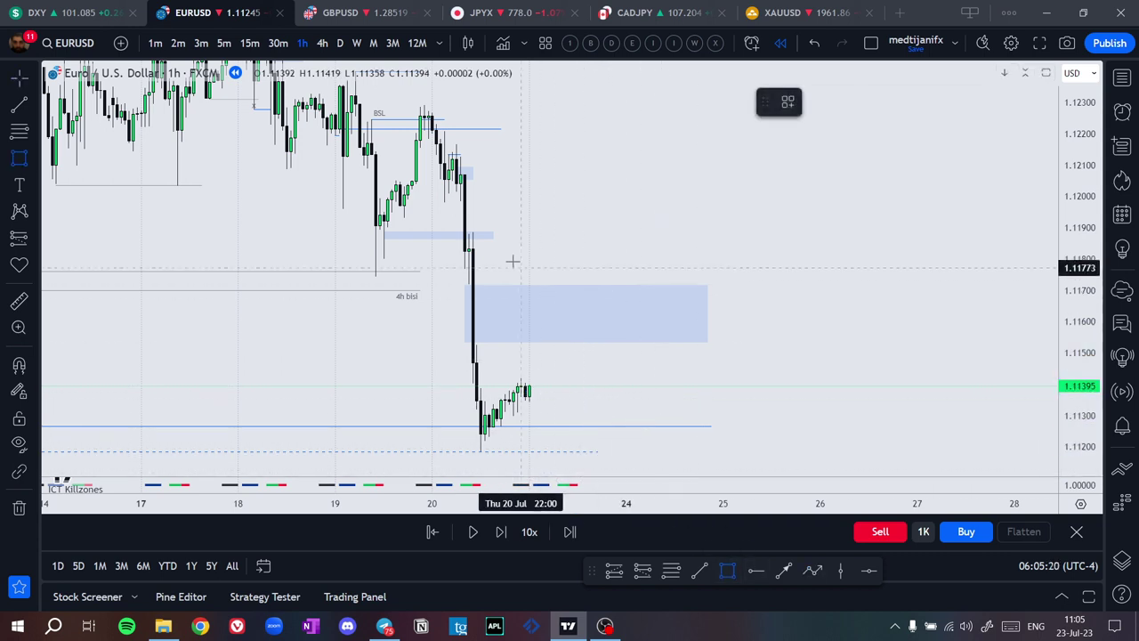
click(465, 232)
drag(467, 219, 725, 222)
click(781, 221)
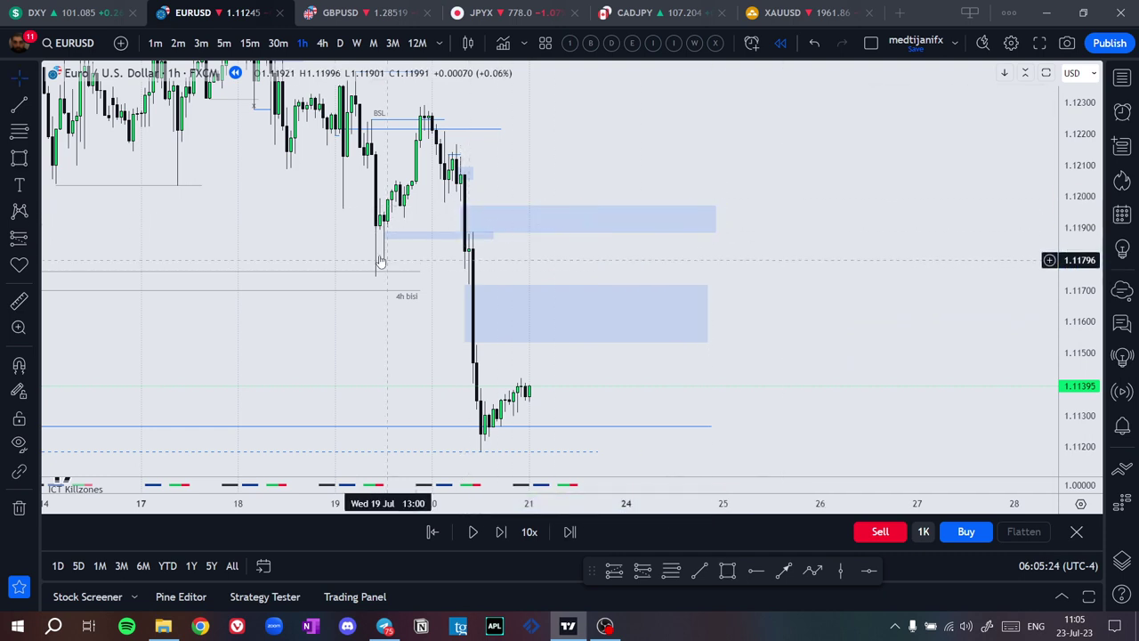
click(409, 237)
key(Delete)
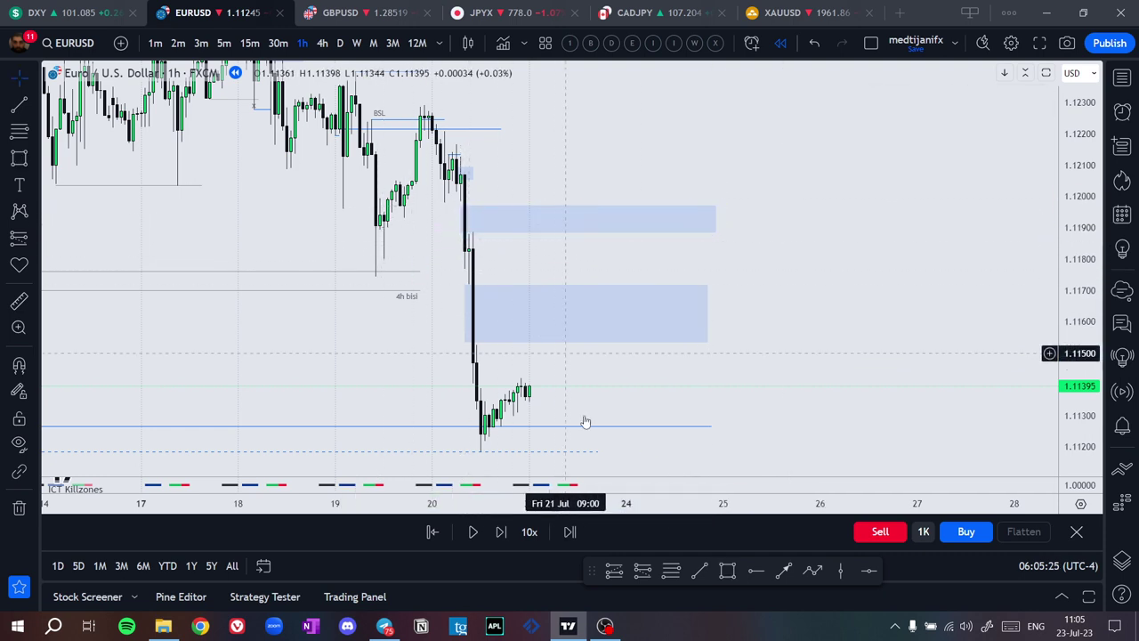
Measure the decline with a Fibonacci retracement from 1.12287 on 19 July down to 1.11178, and delete the retracement
click(815, 574)
click(671, 570)
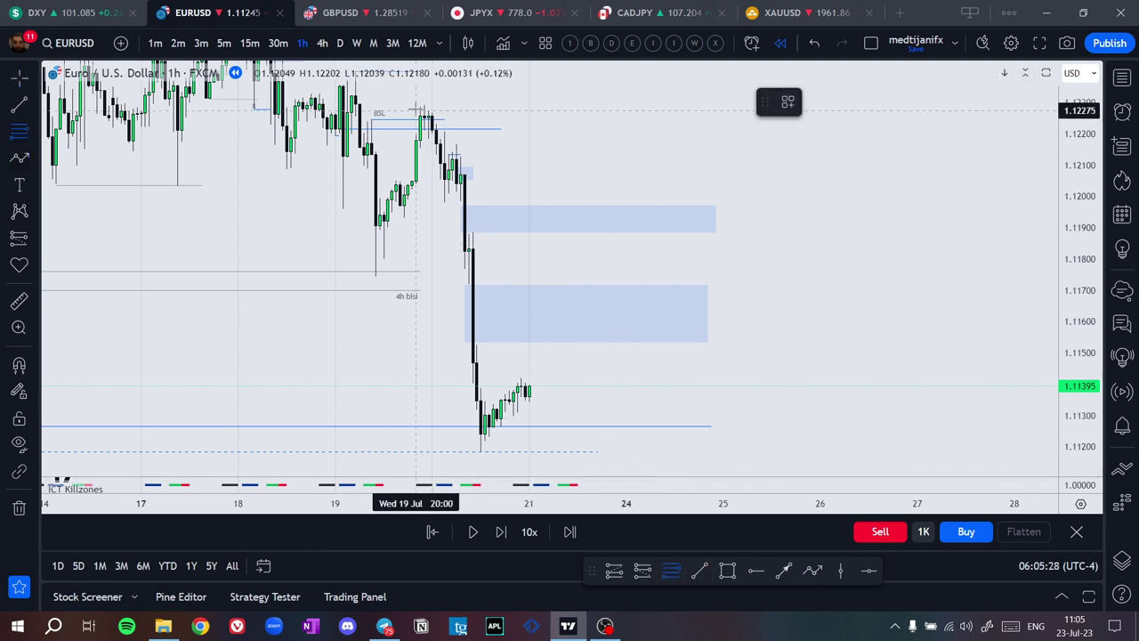
click(864, 454)
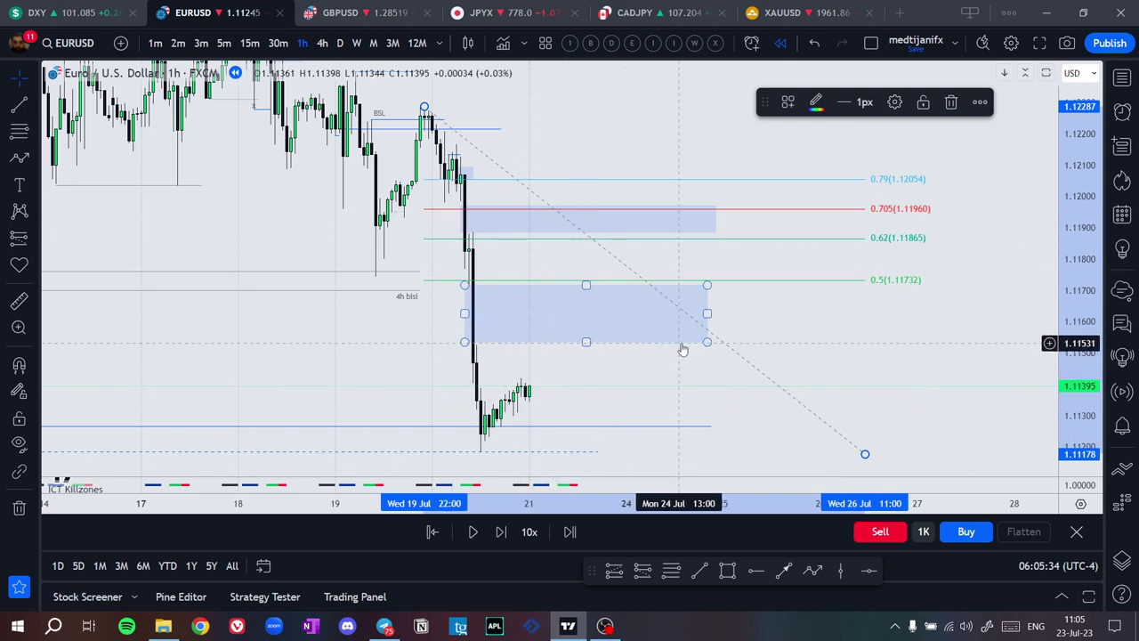
key(Delete)
Sketch a path from current price into the lower zone, and remove both the path and that zone
click(812, 571)
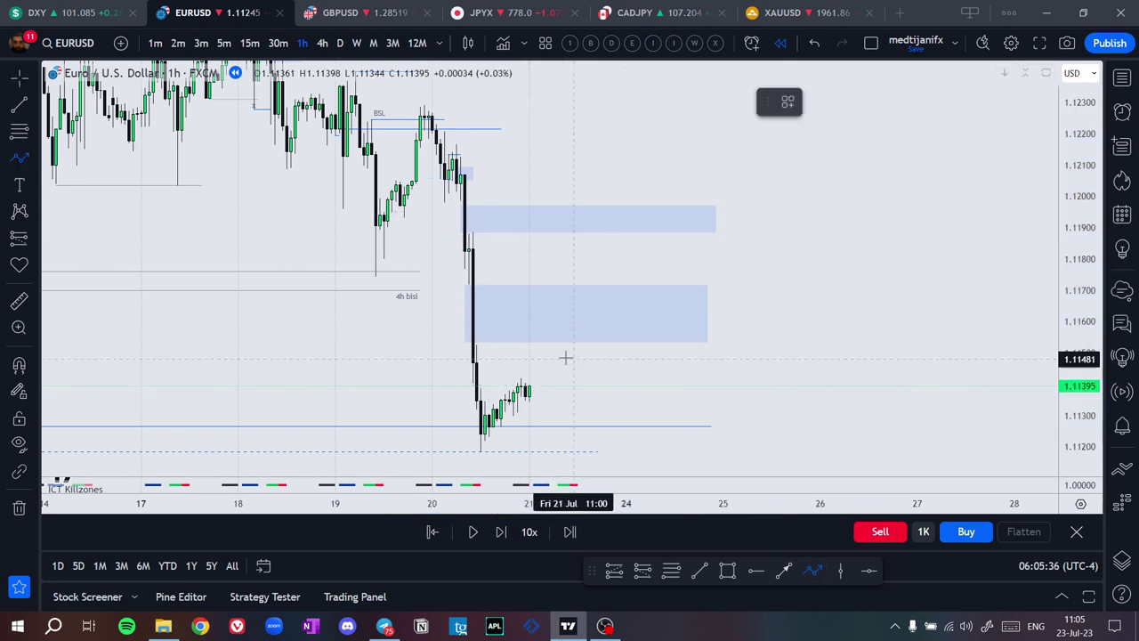
click(541, 366)
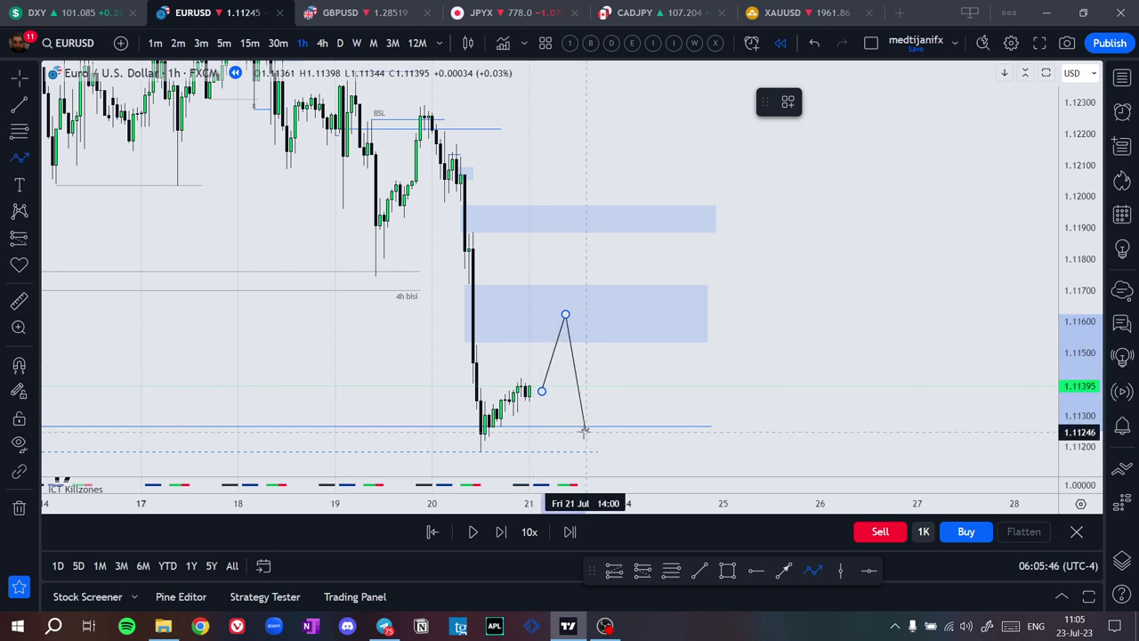
key(Escape)
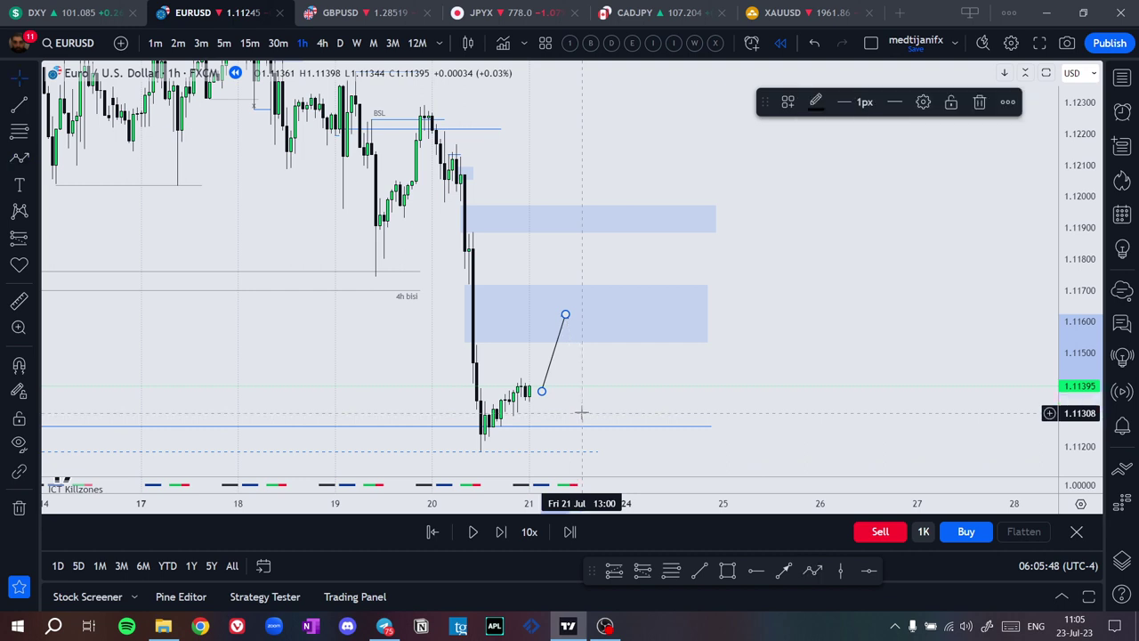
key(Delete)
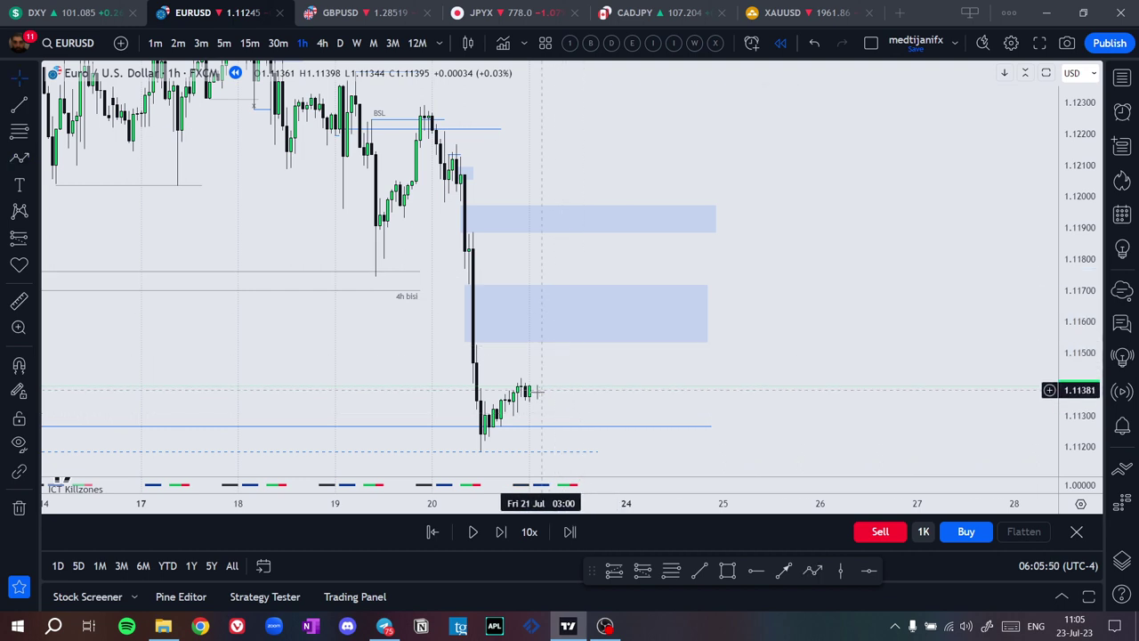
key(ctrl+z)
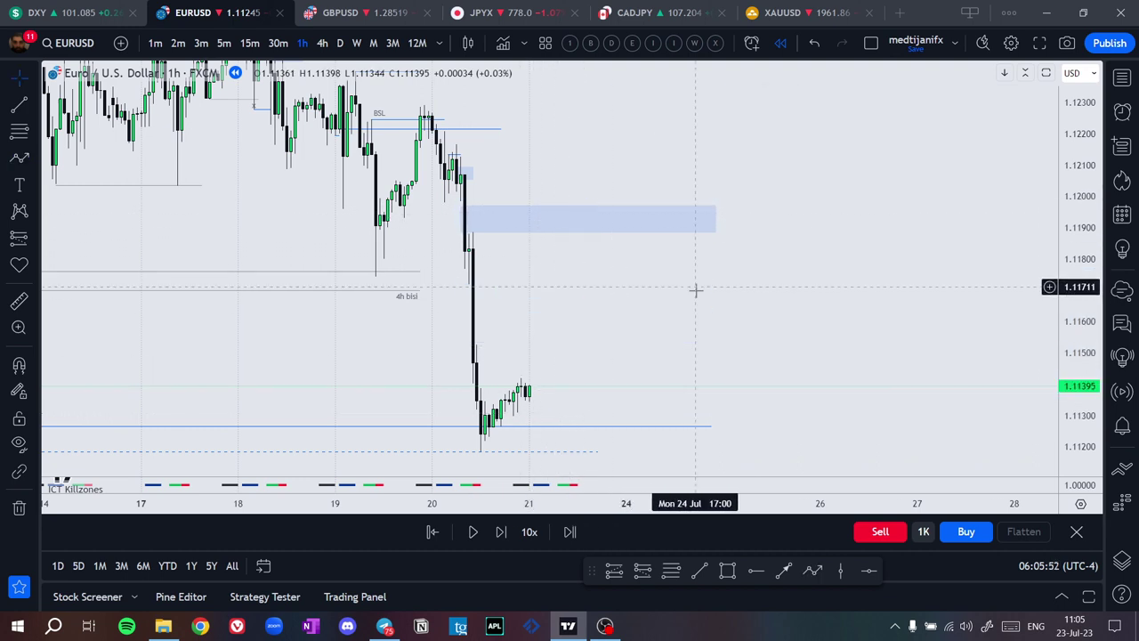
Advance the bar replay hour by hour through 21 July until the latest available candle
drag(627, 329, 623, 282)
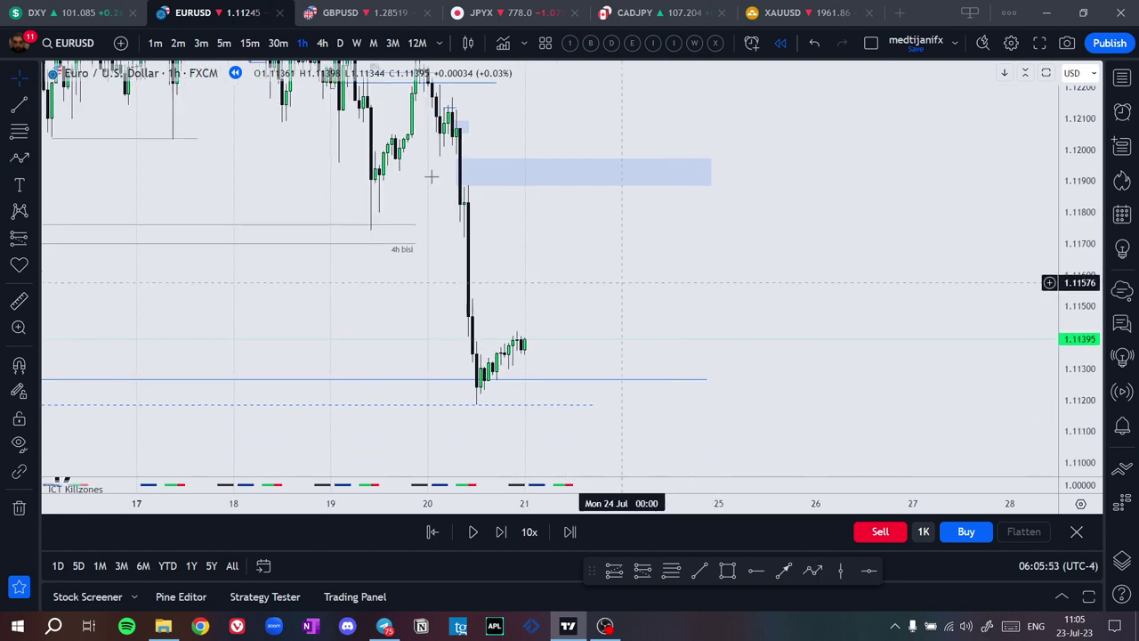
click(499, 541)
click(499, 541)
click(499, 541)
click(500, 532)
click(500, 532)
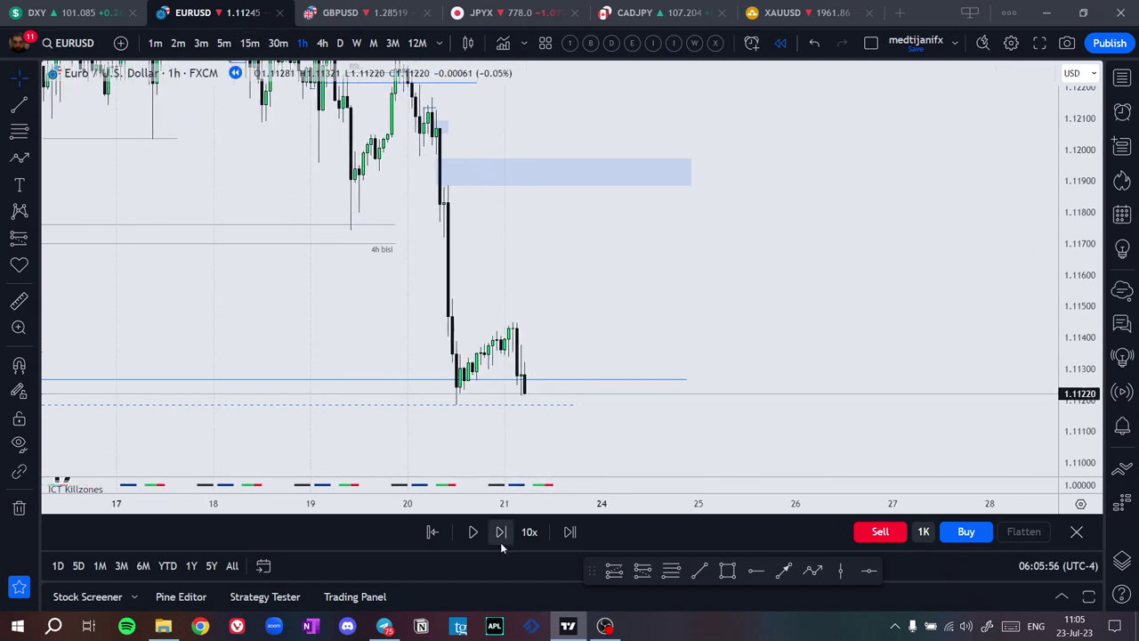
click(500, 532)
click(500, 533)
click(500, 542)
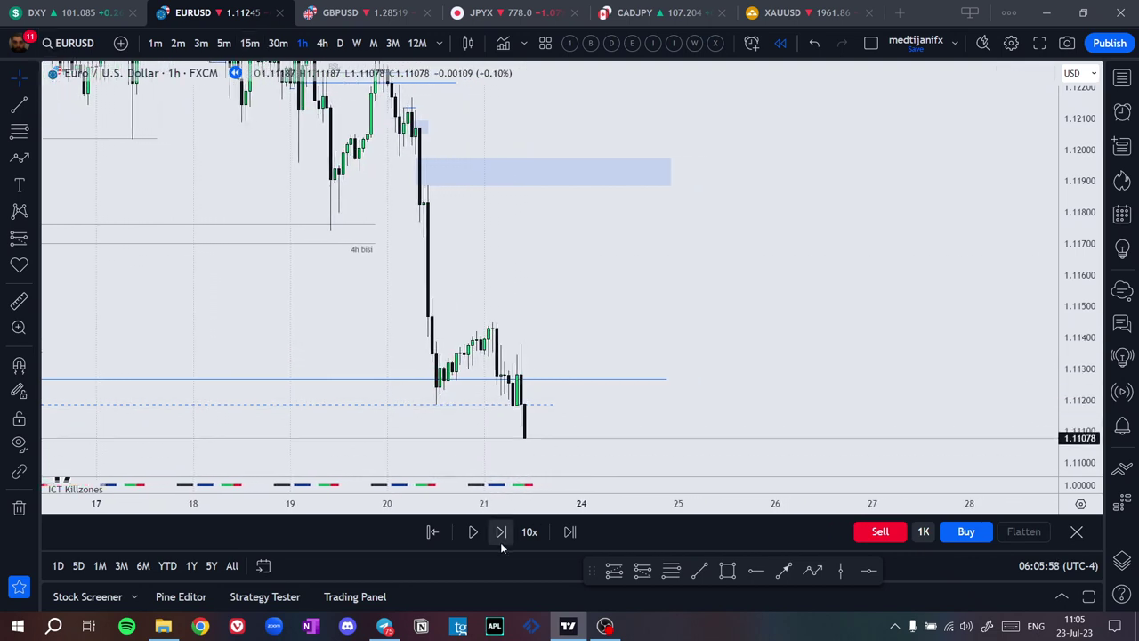
click(500, 542)
click(500, 542)
click(500, 542)
click(500, 542)
click(500, 542)
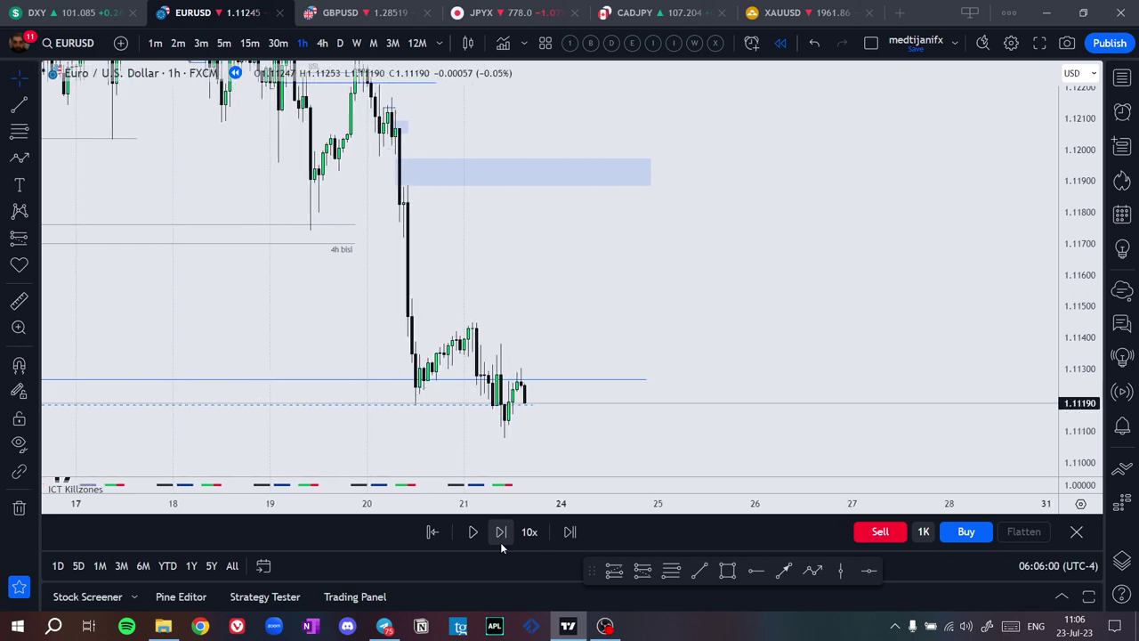
click(500, 542)
On the 15-minute chart, mark a zone from about 1.11466 to 1.11429, running from the 20 July drop to 21 July 04:00
scroll(990, 351, up, 5)
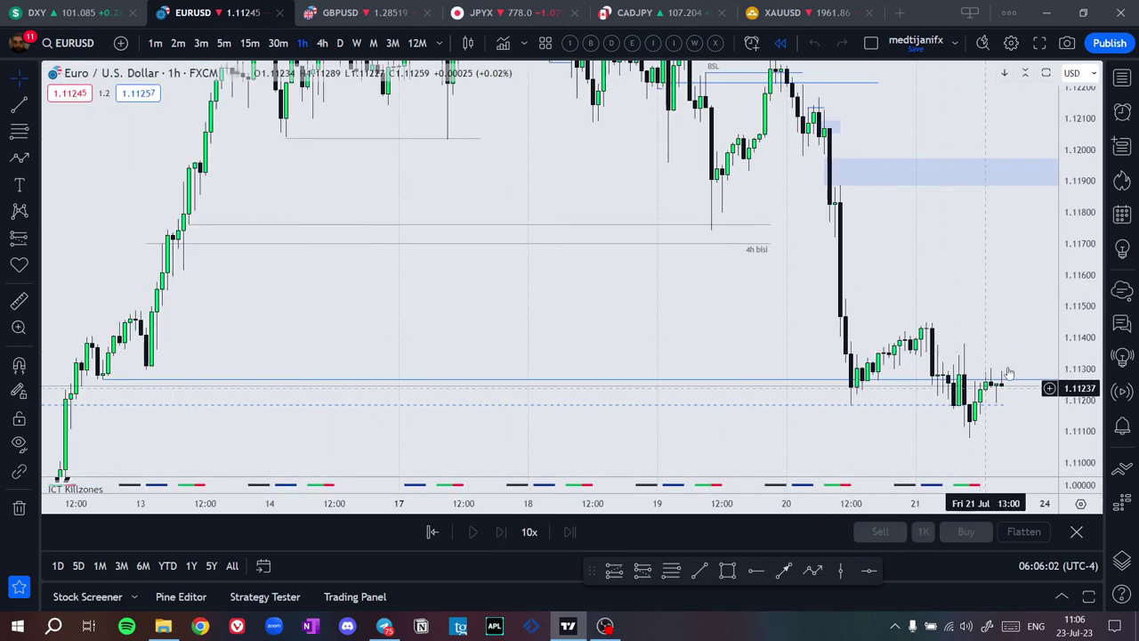
click(249, 42)
scroll(724, 282, down, 3)
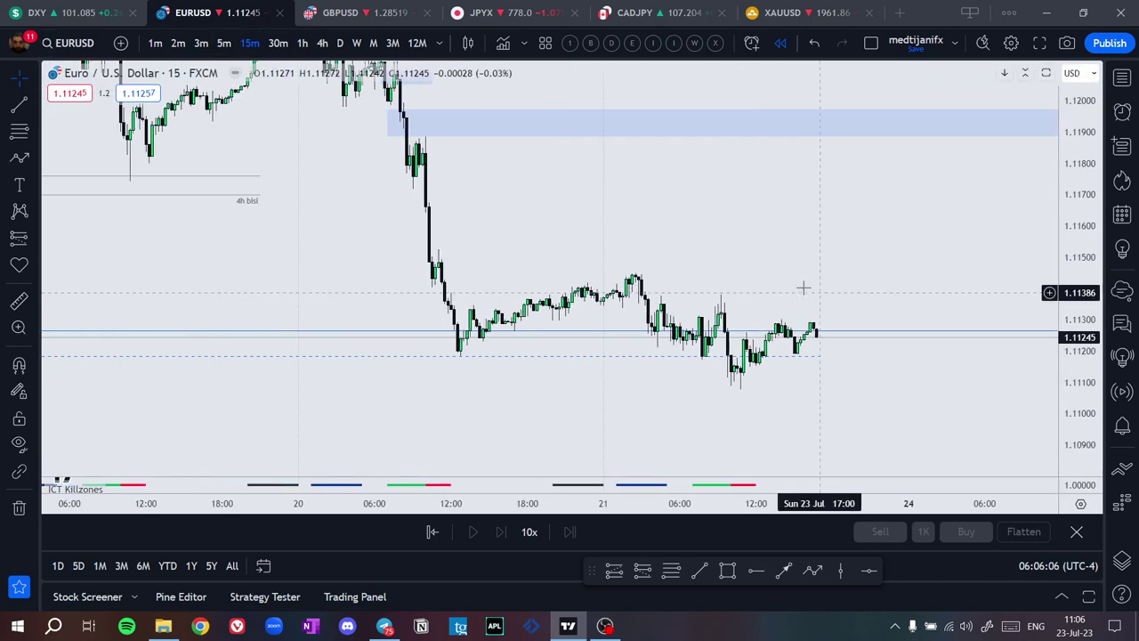
scroll(1009, 222, up, 4)
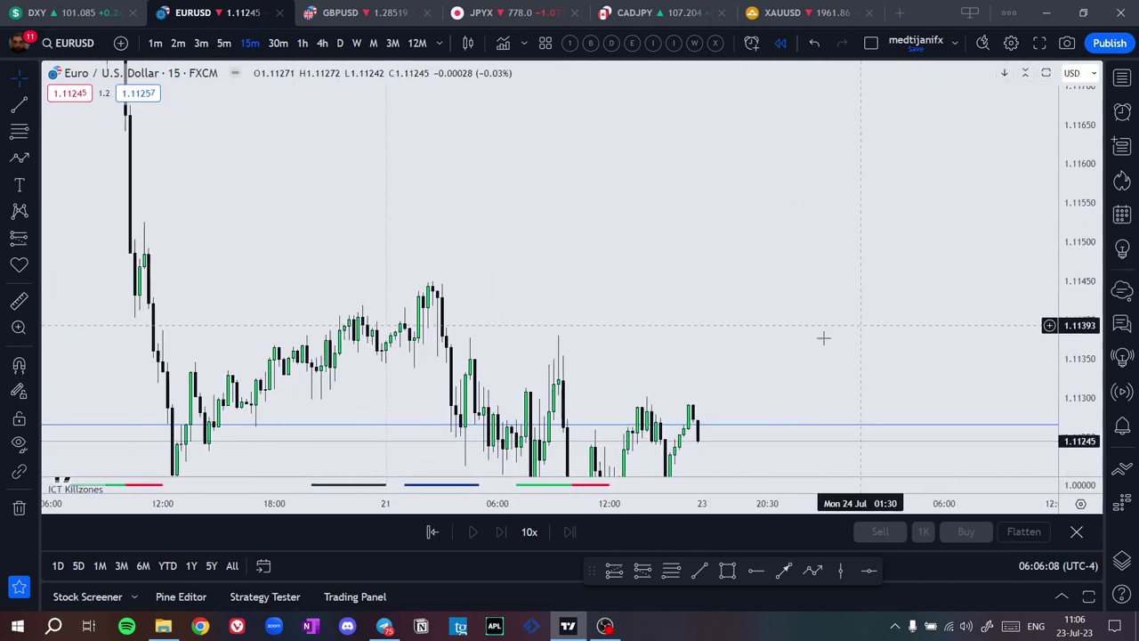
drag(736, 343, 789, 272)
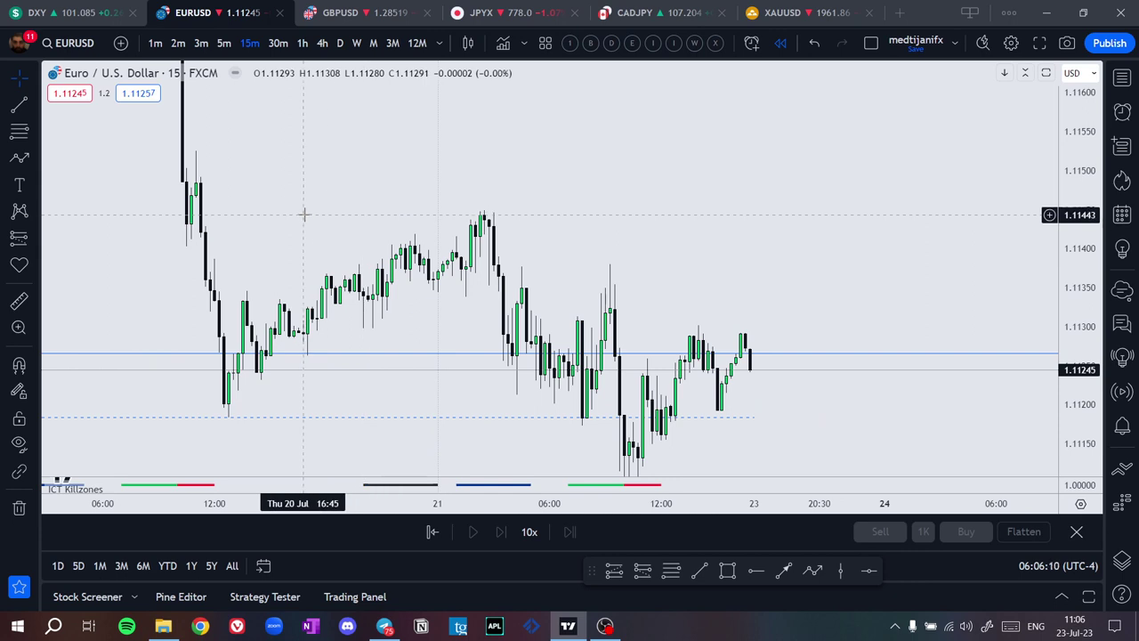
click(728, 569)
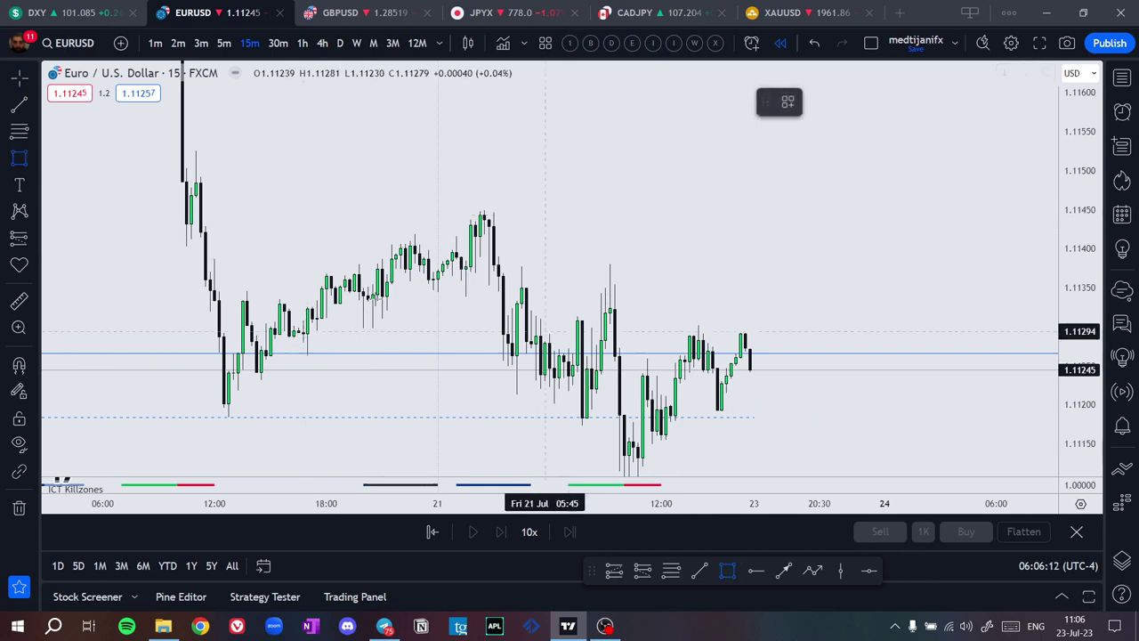
mouse_move(195, 195)
mouse_down()
mouse_move(203, 226)
mouse_move(264, 211)
mouse_move(514, 211)
mouse_up()
click(456, 348)
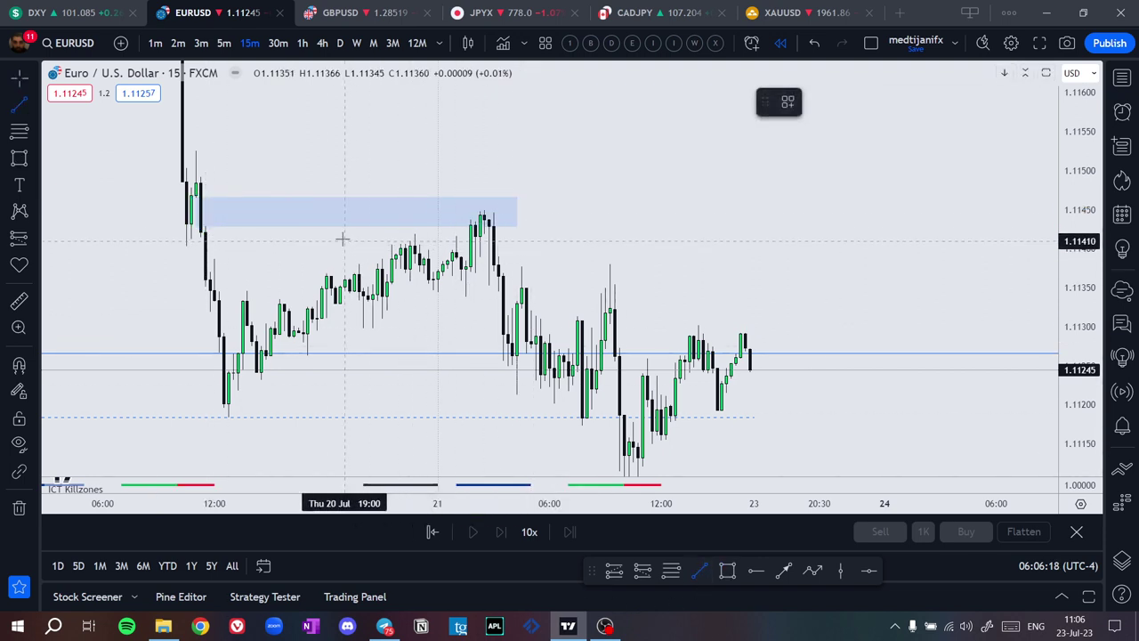
Draw a horizontal trend line at the 20 July 22:45 high, about 1.11419, ending at 21 July 04:00
click(414, 234)
click(512, 234)
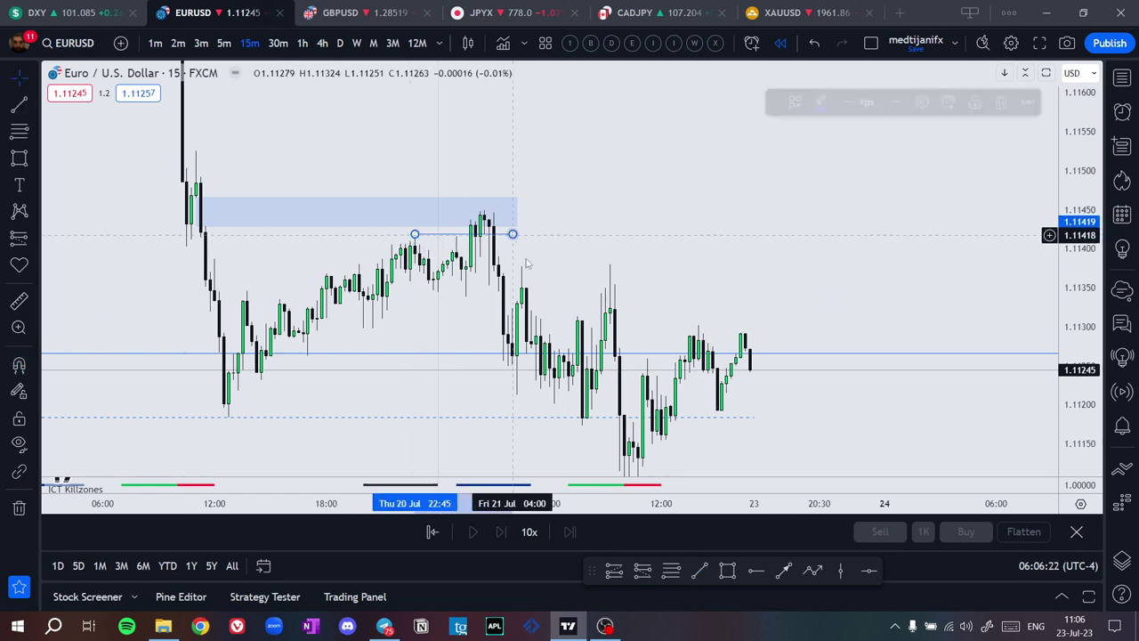
click(478, 224)
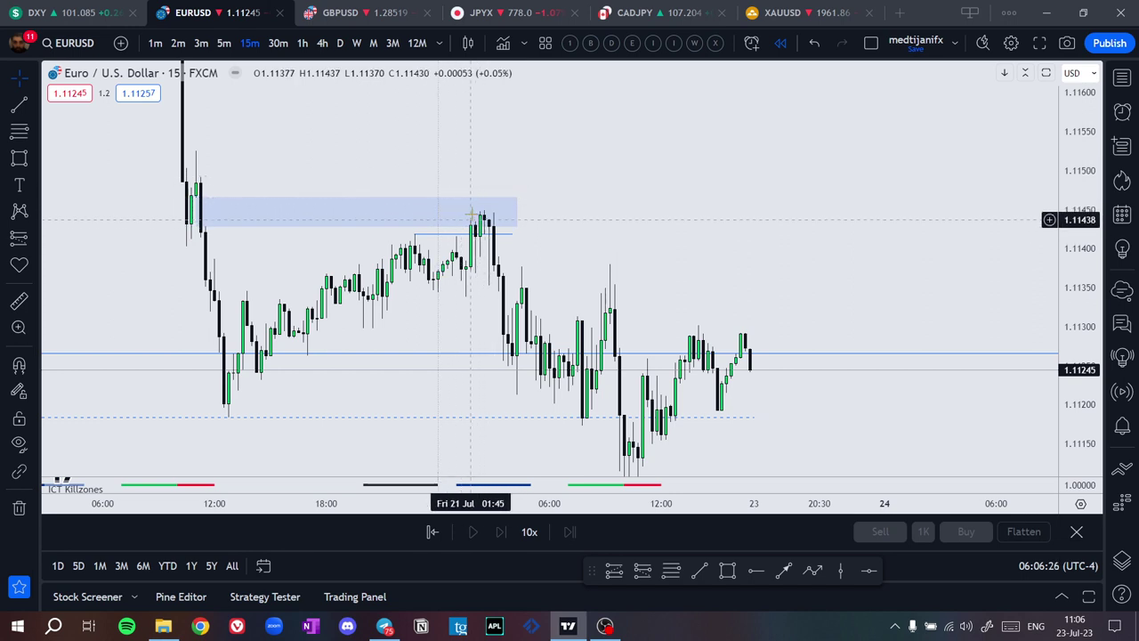
Draw a short horizontal trend line at the 21 July 01:30 low, about 1.11338, ending around 02:30
key(ctrl)
click(467, 296)
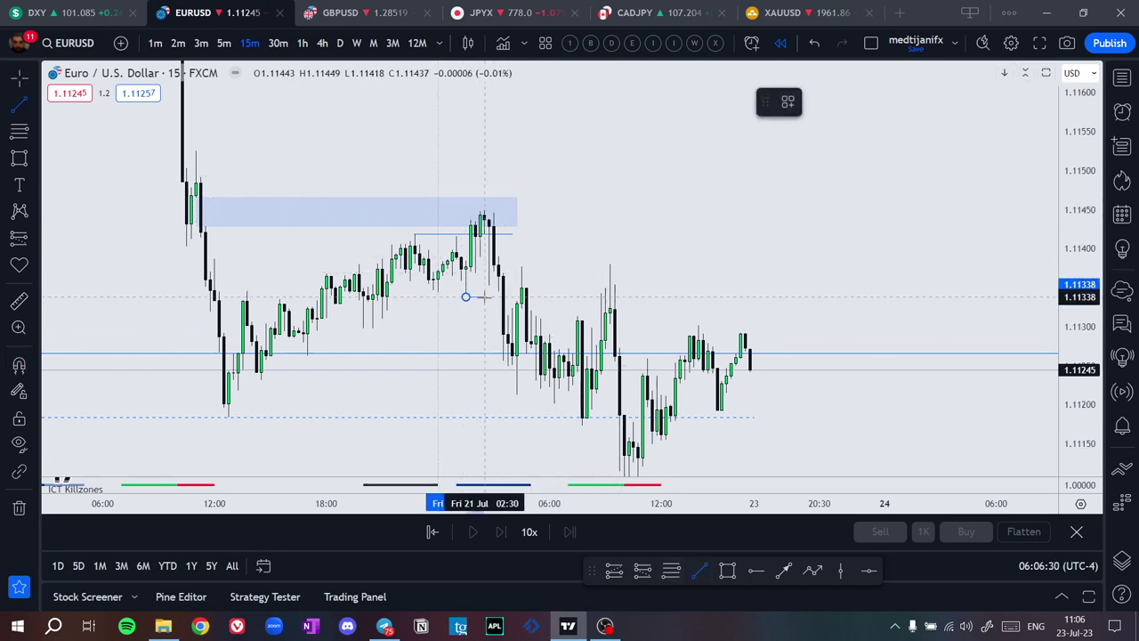
click(484, 296)
click(494, 410)
click(726, 570)
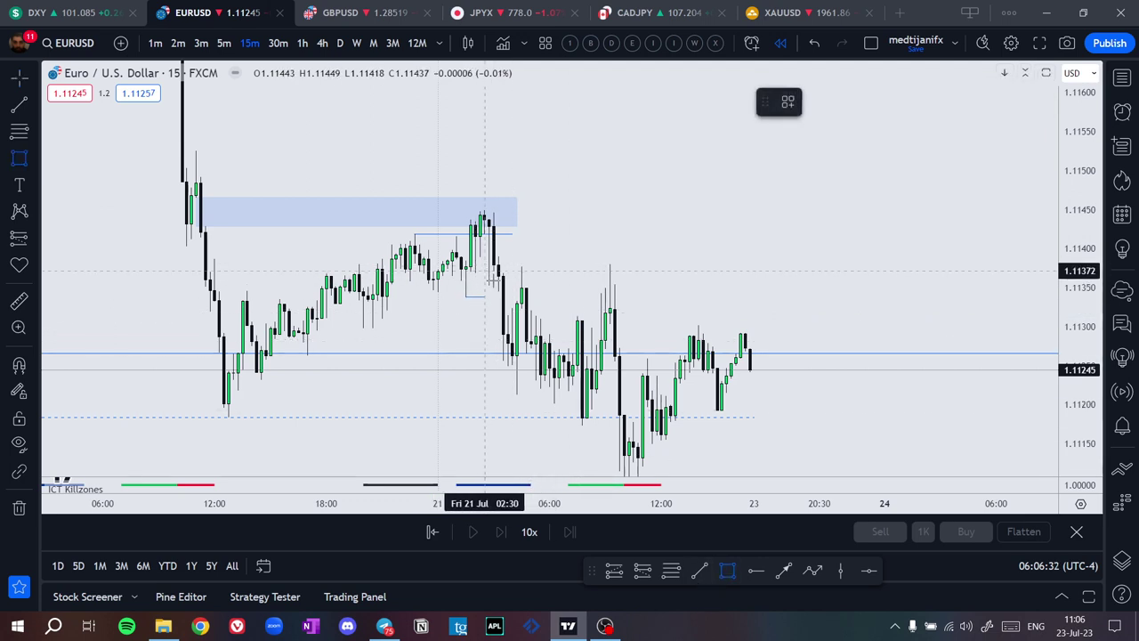
click(503, 304)
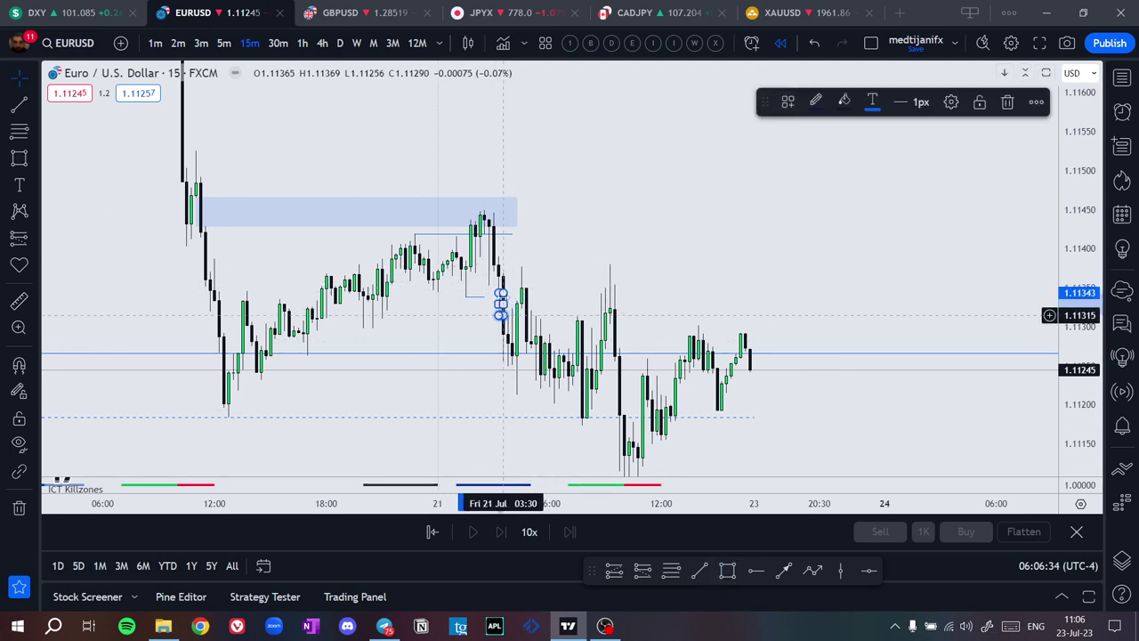
click(670, 287)
click(497, 372)
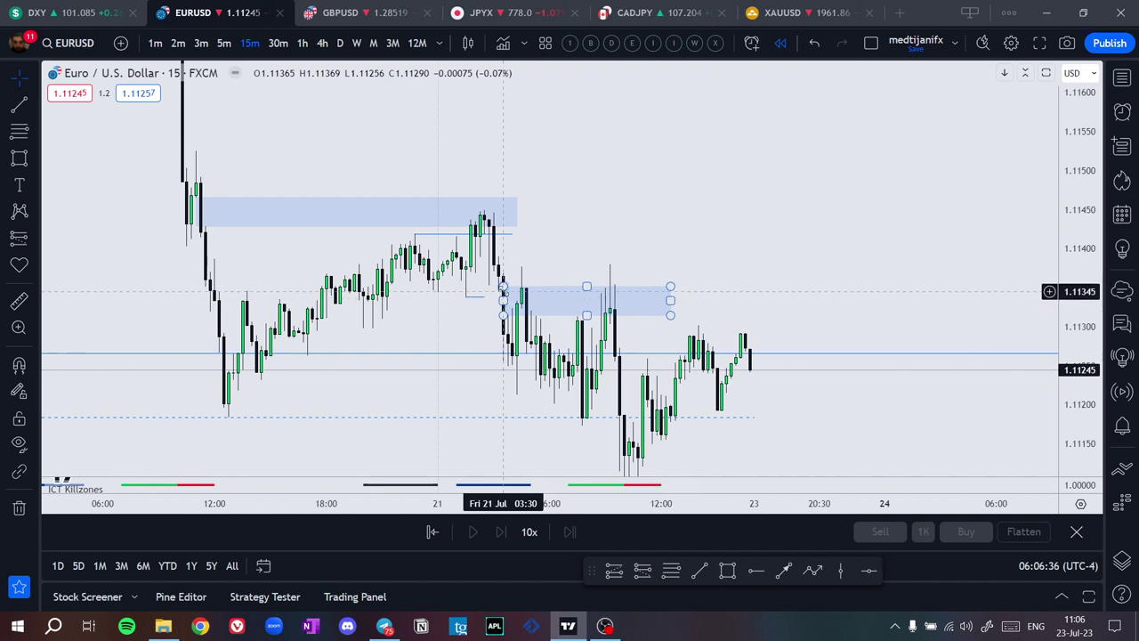
key(Delete)
Mark a zone from about 1.11345 to 1.11315, running from 21 July 03:15 to 10:15
click(732, 573)
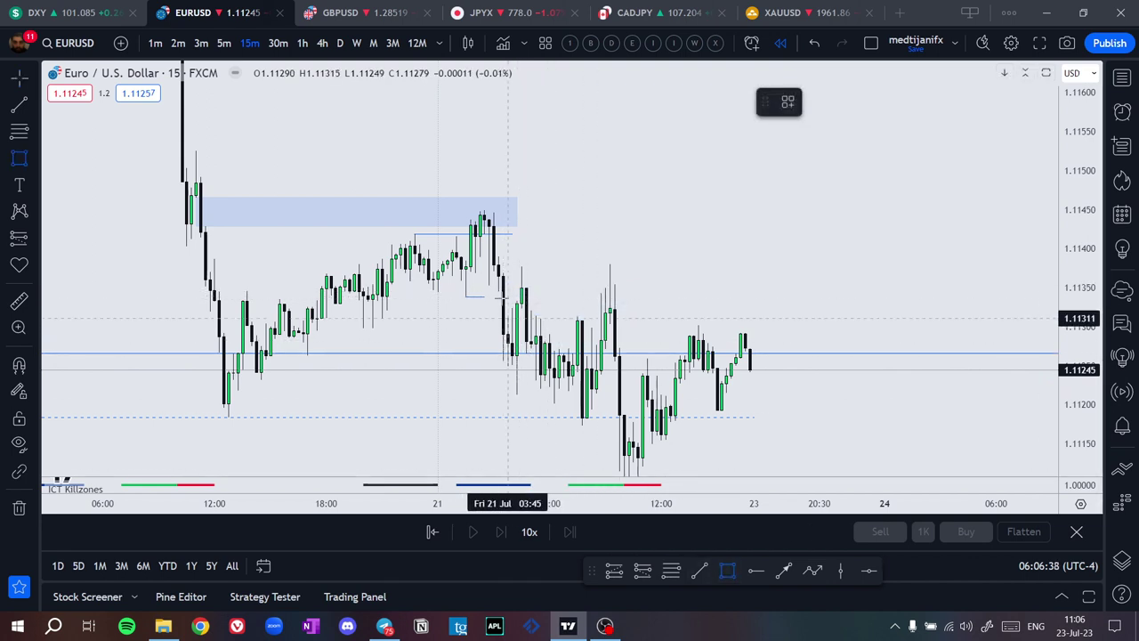
click(499, 292)
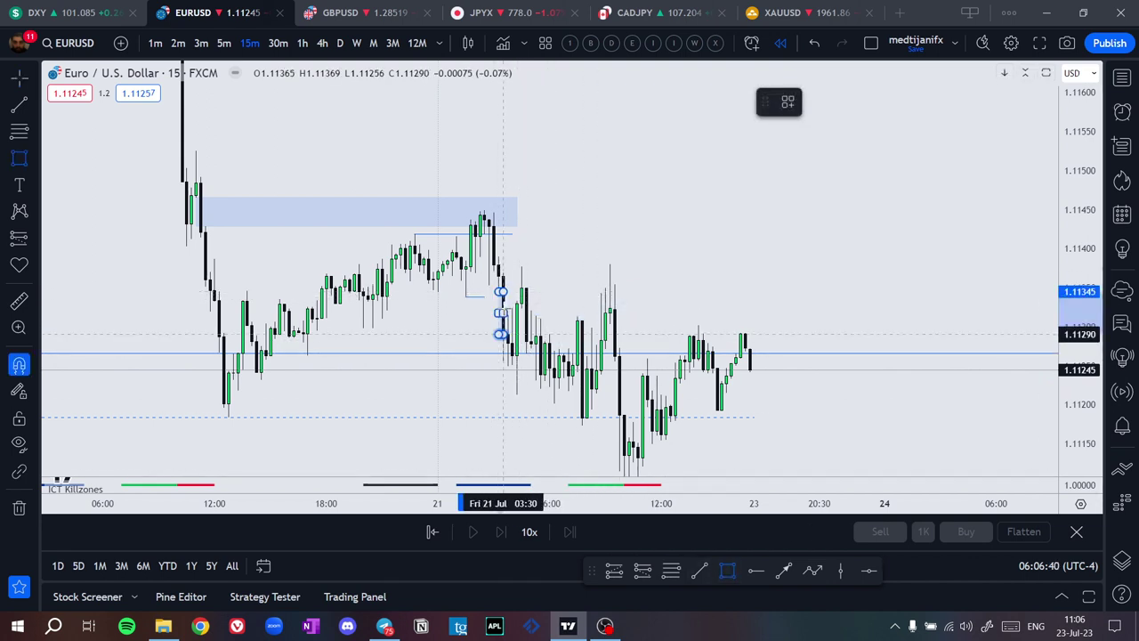
click(507, 315)
drag(508, 303, 629, 303)
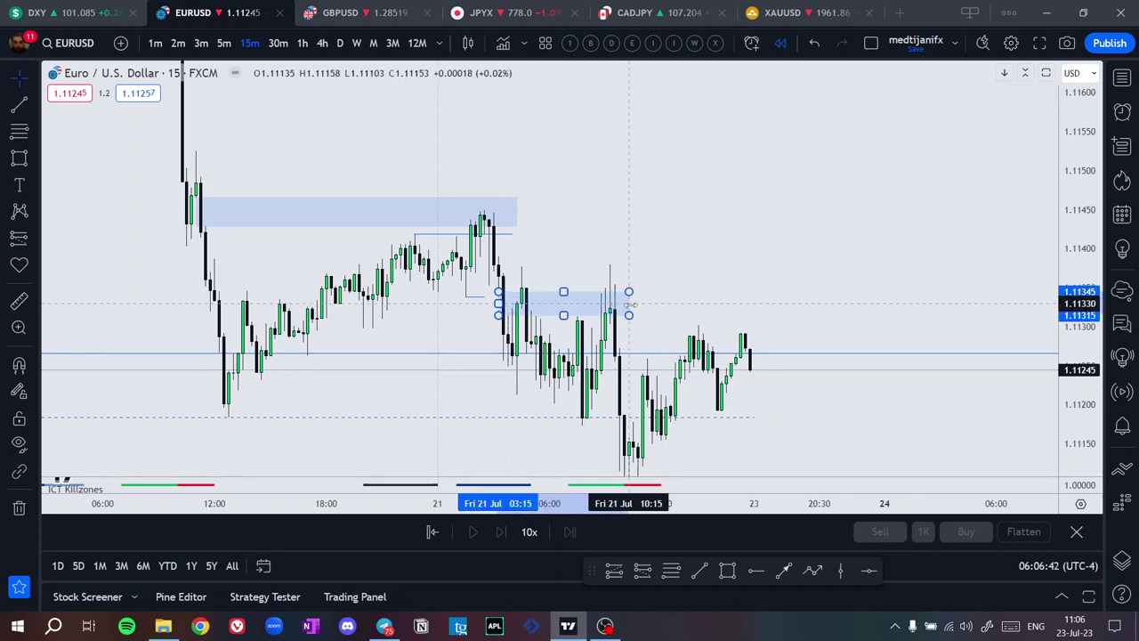
click(698, 384)
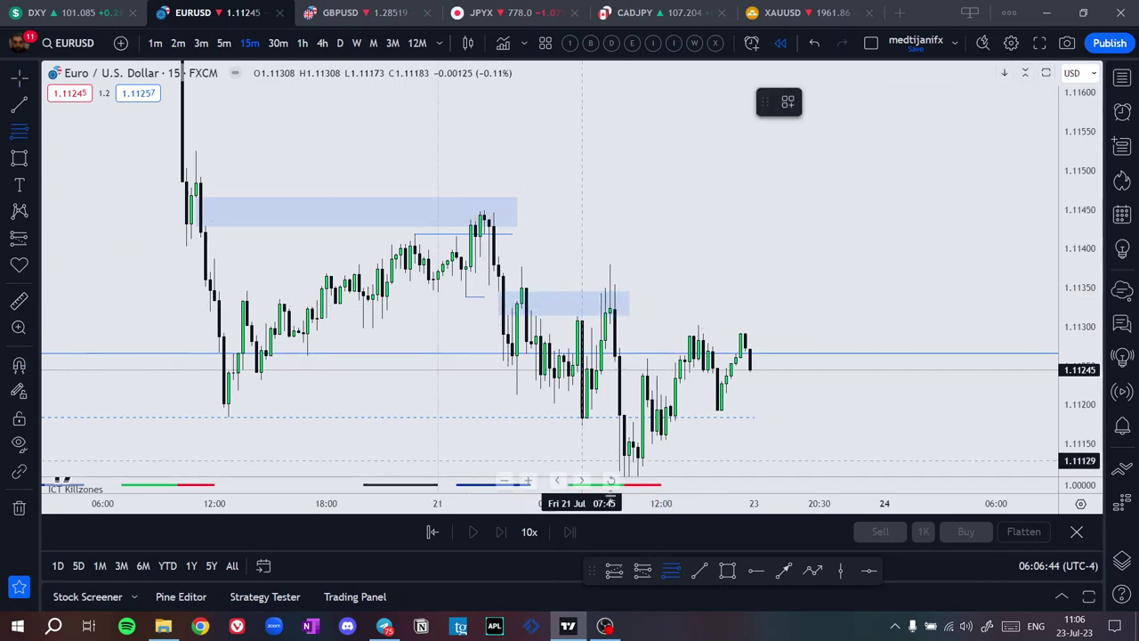
Draw a horizontal trend line at the 21 July 01:30 candle open, 1.11374, extending to about 10:00
click(699, 570)
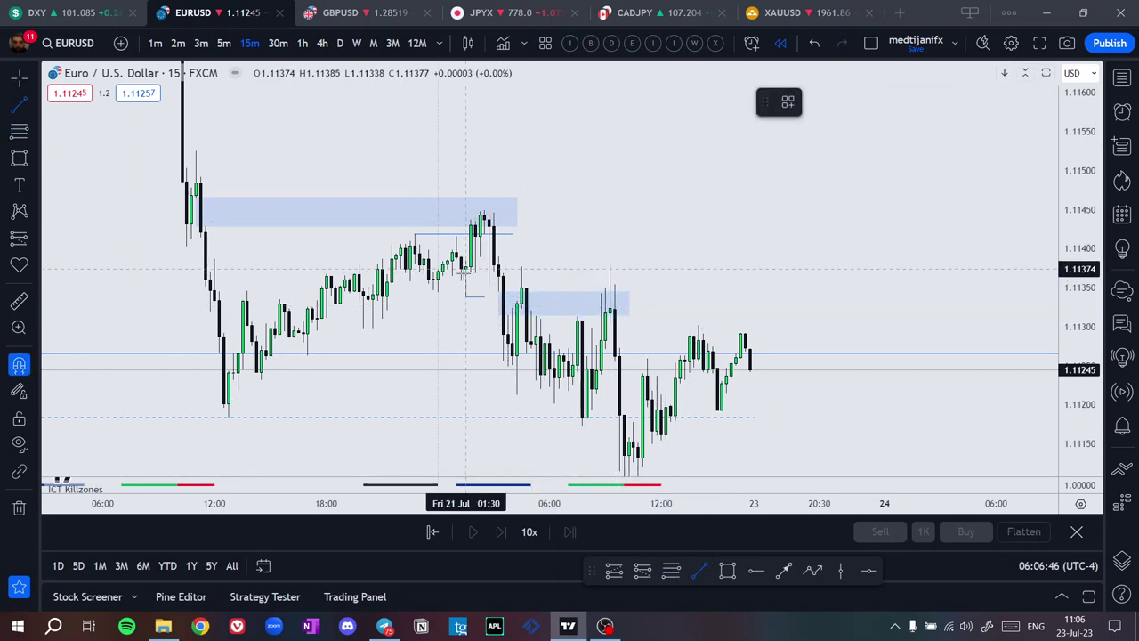
click(465, 270)
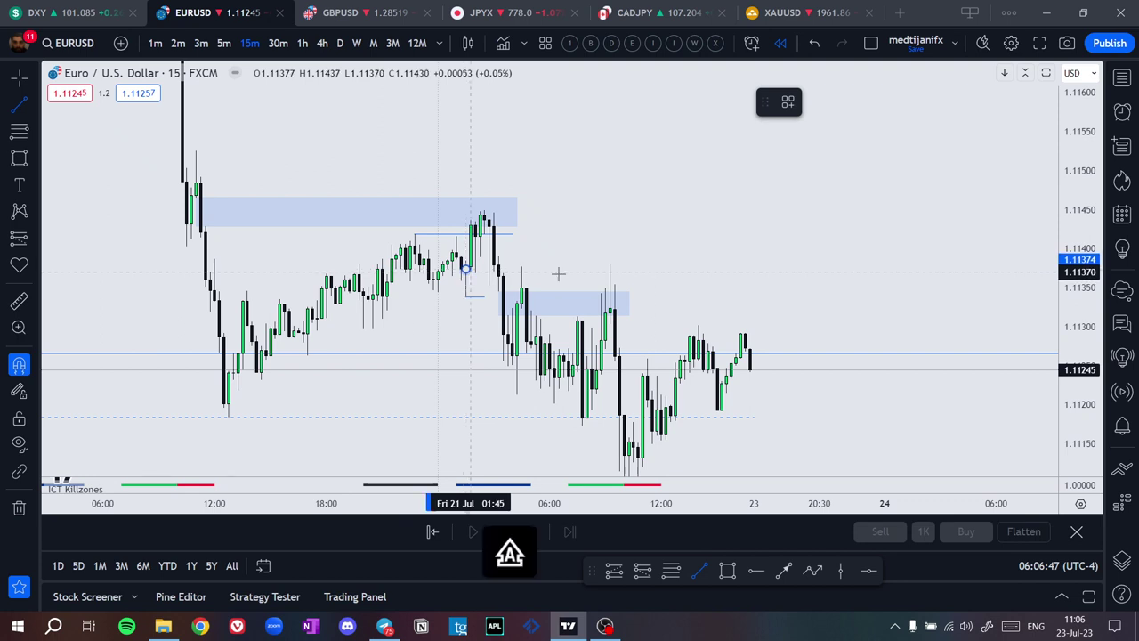
click(623, 268)
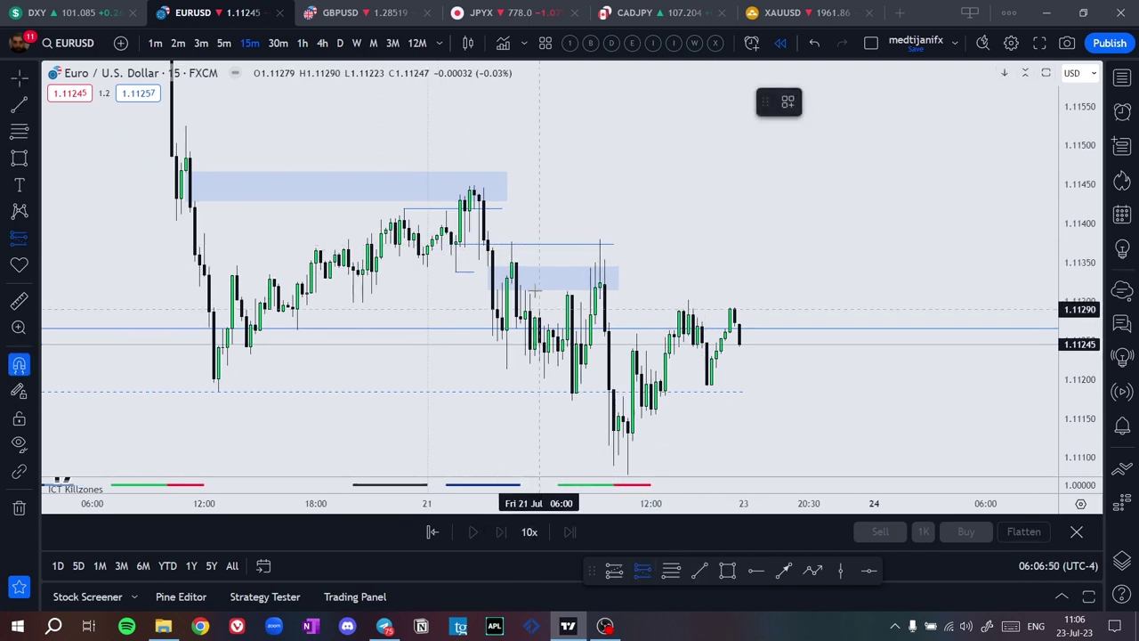
Place a short position at 21 July 04:15 with entry 1.11374, stop 1.11451 and target about 1.11181
click(507, 242)
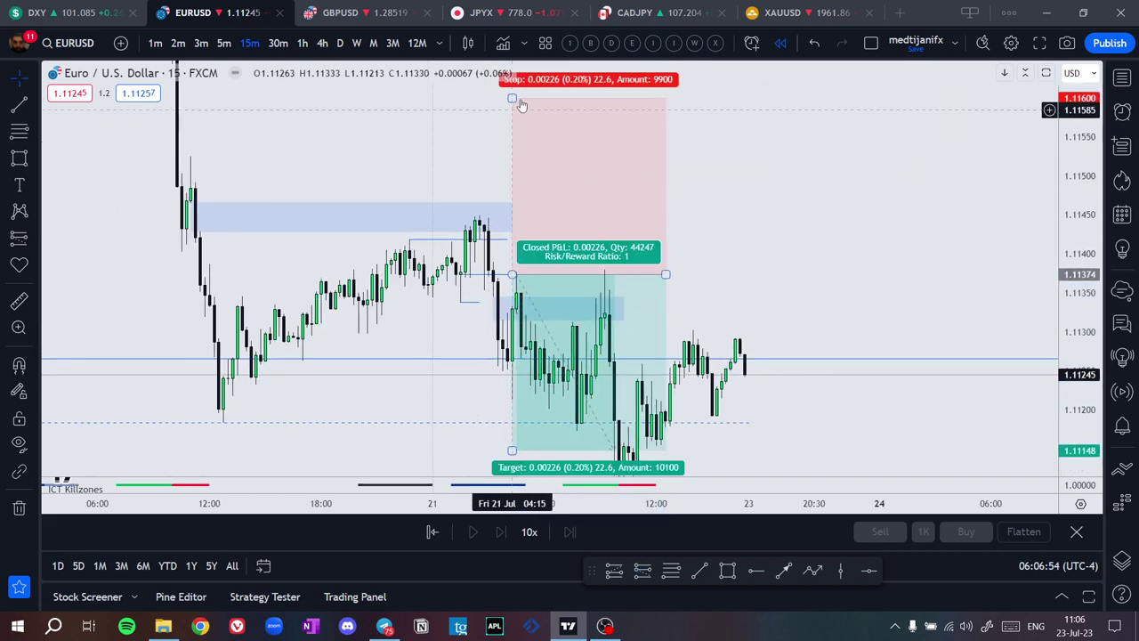
drag(512, 97, 511, 215)
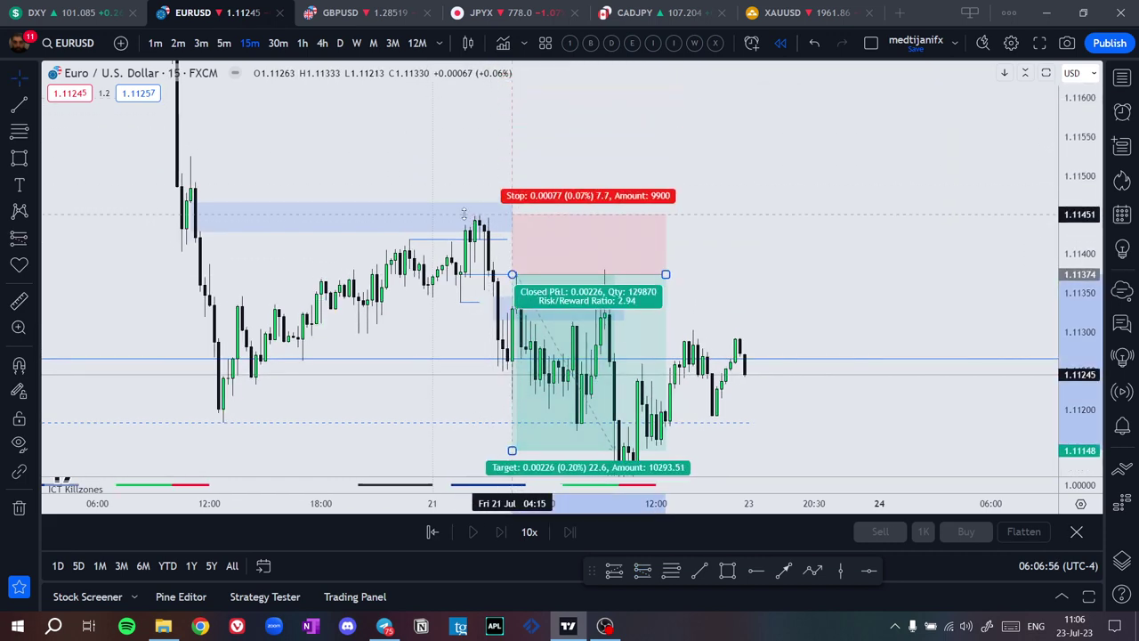
drag(790, 275, 757, 176)
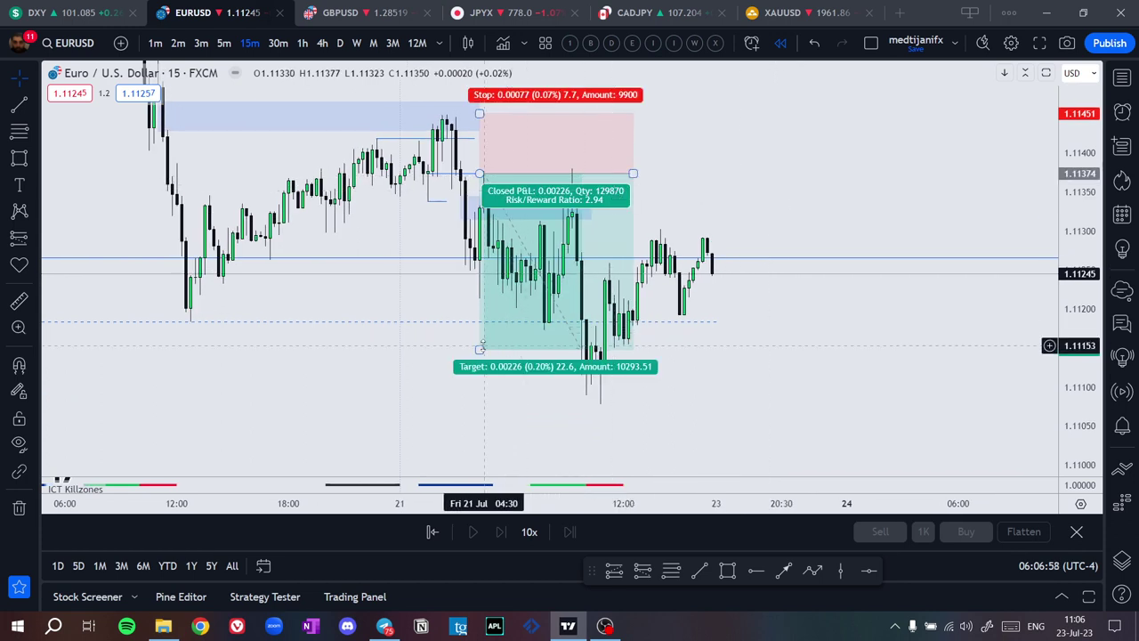
drag(479, 348, 498, 305)
drag(480, 256, 185, 324)
click(745, 381)
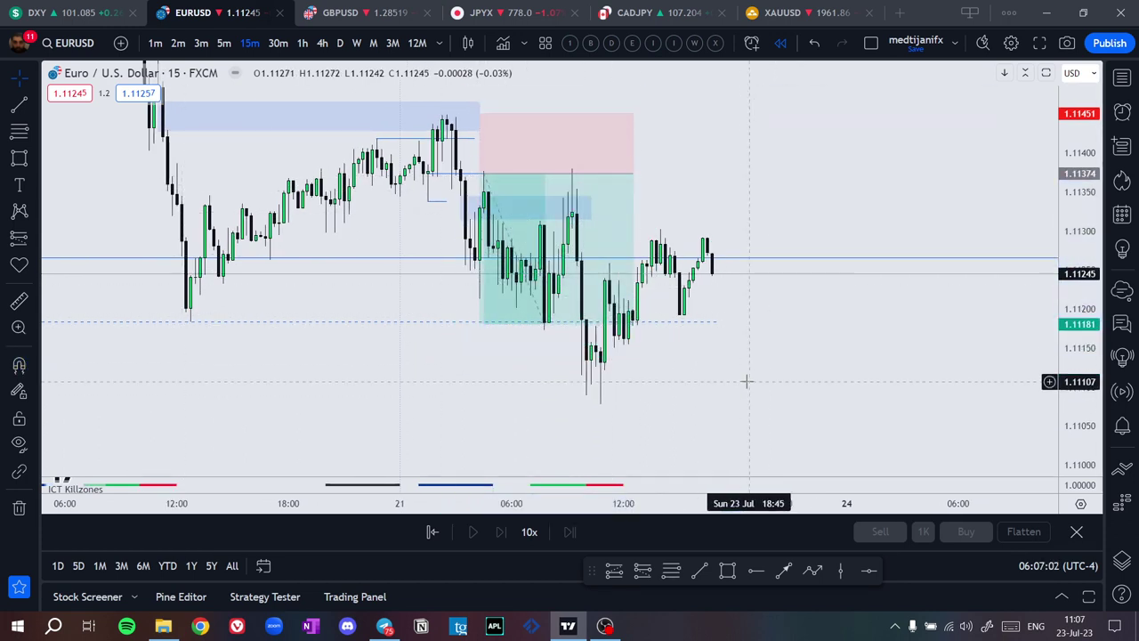
Lower the short position's target to about 1.11099, near the 21 July lows
drag(805, 385, 816, 407)
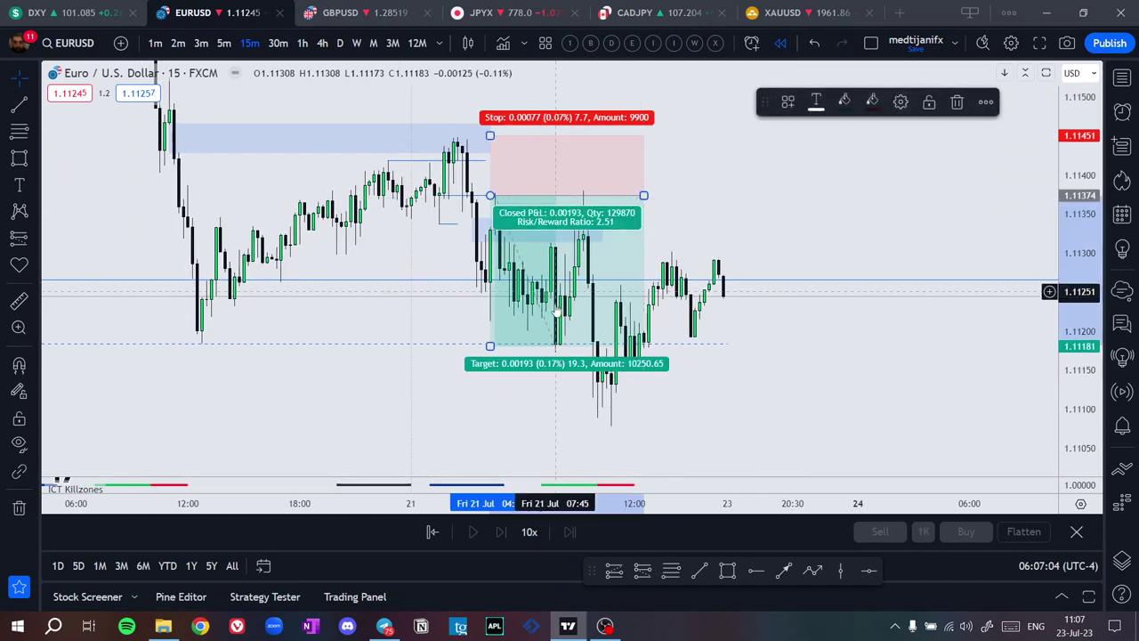
drag(489, 346, 630, 410)
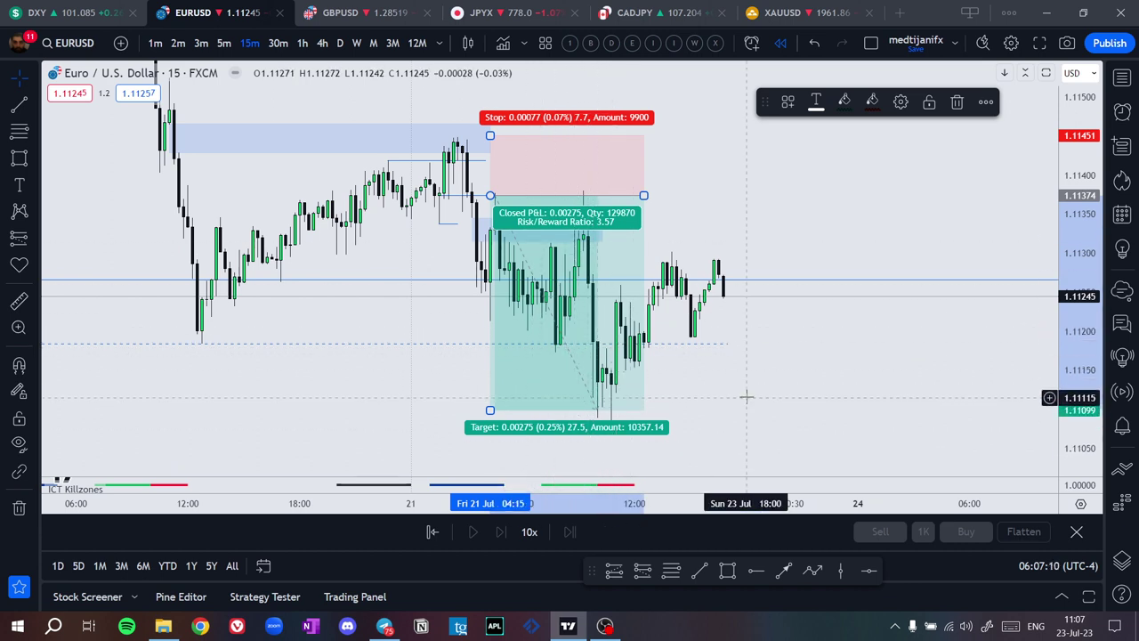
click(752, 231)
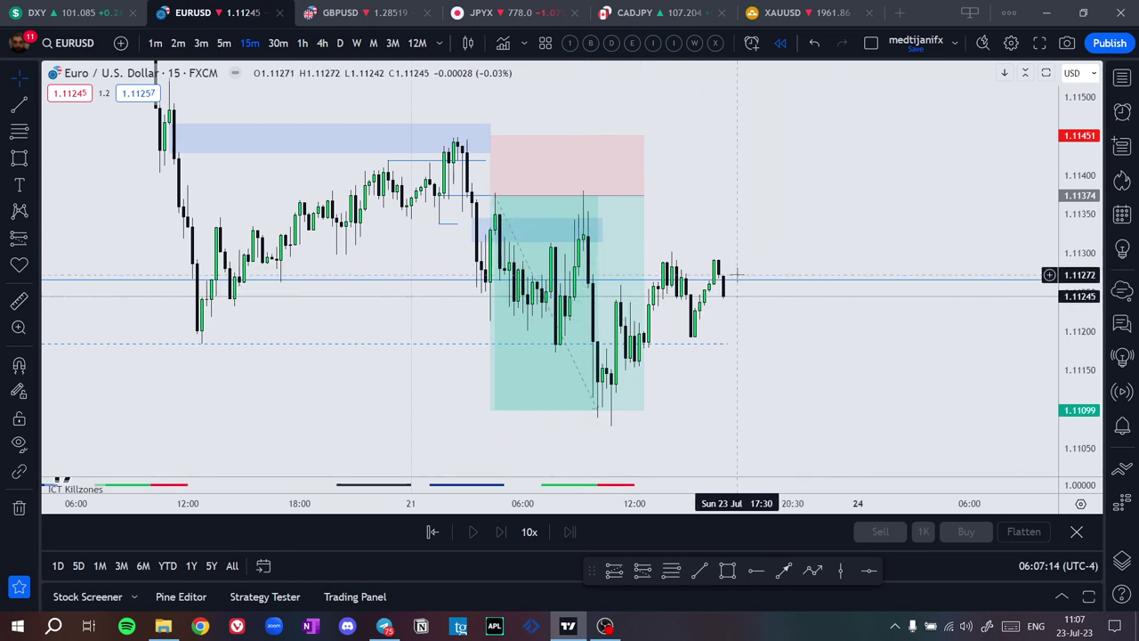
Remove the short position, then the 21 July trend lines and lower zone, keeping the upper zone
click(462, 124)
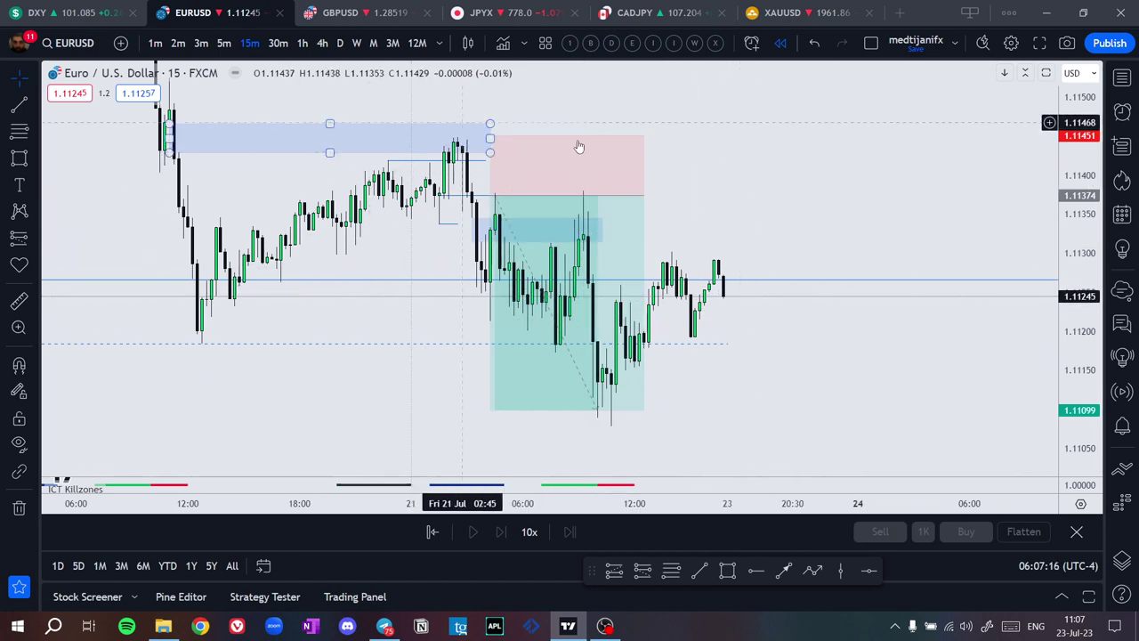
click(540, 178)
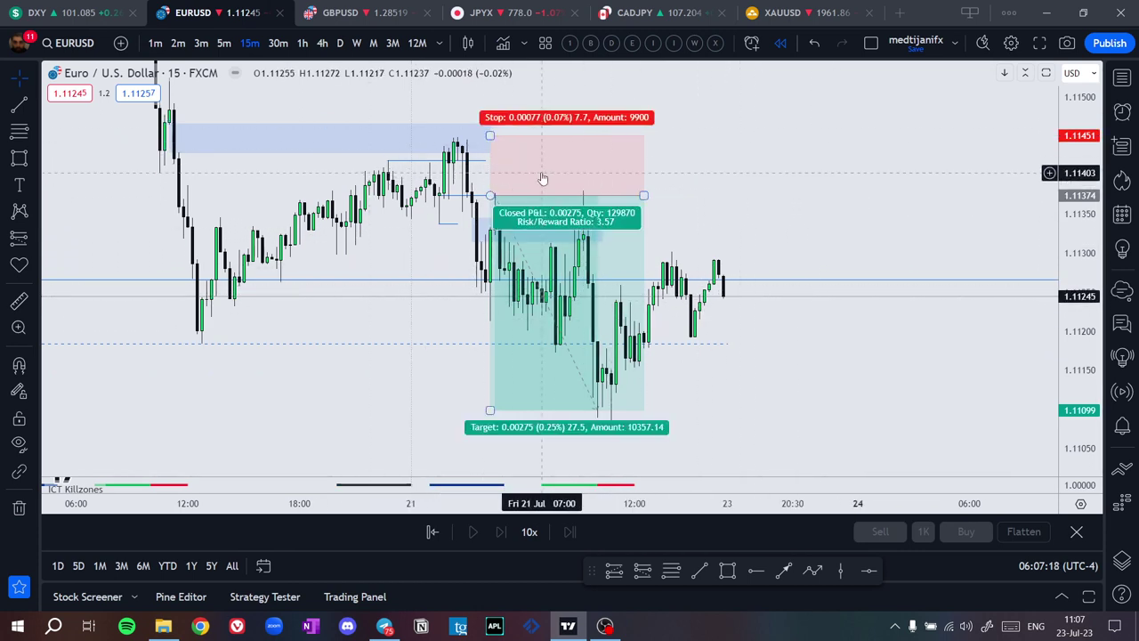
key(Delete)
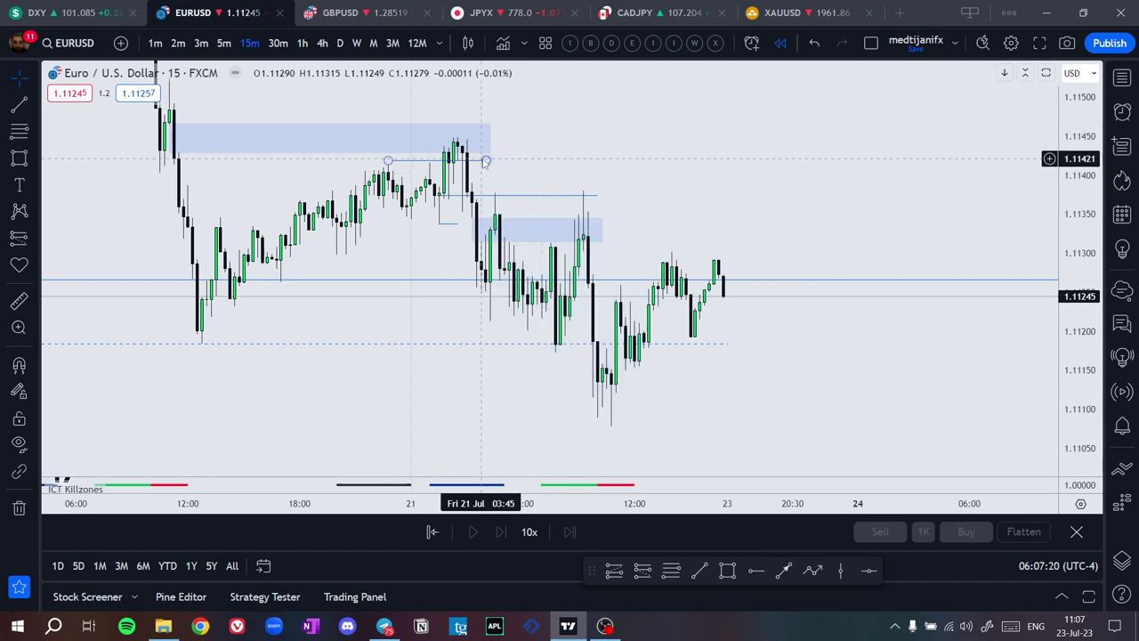
drag(600, 130, 452, 253)
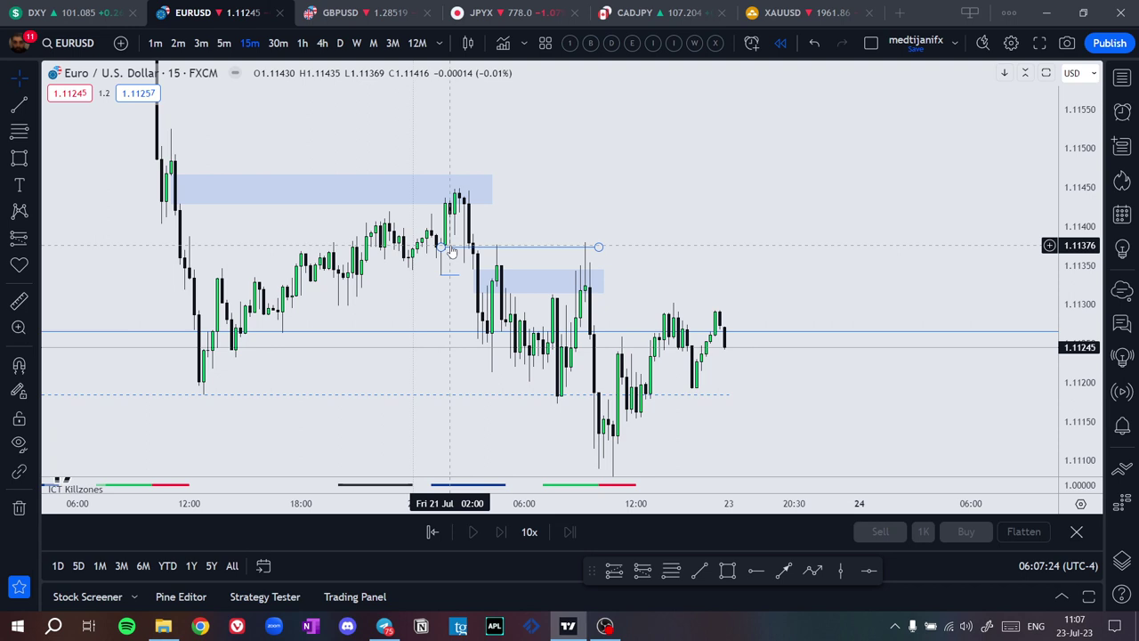
middle_click(450, 247)
middle_click(496, 274)
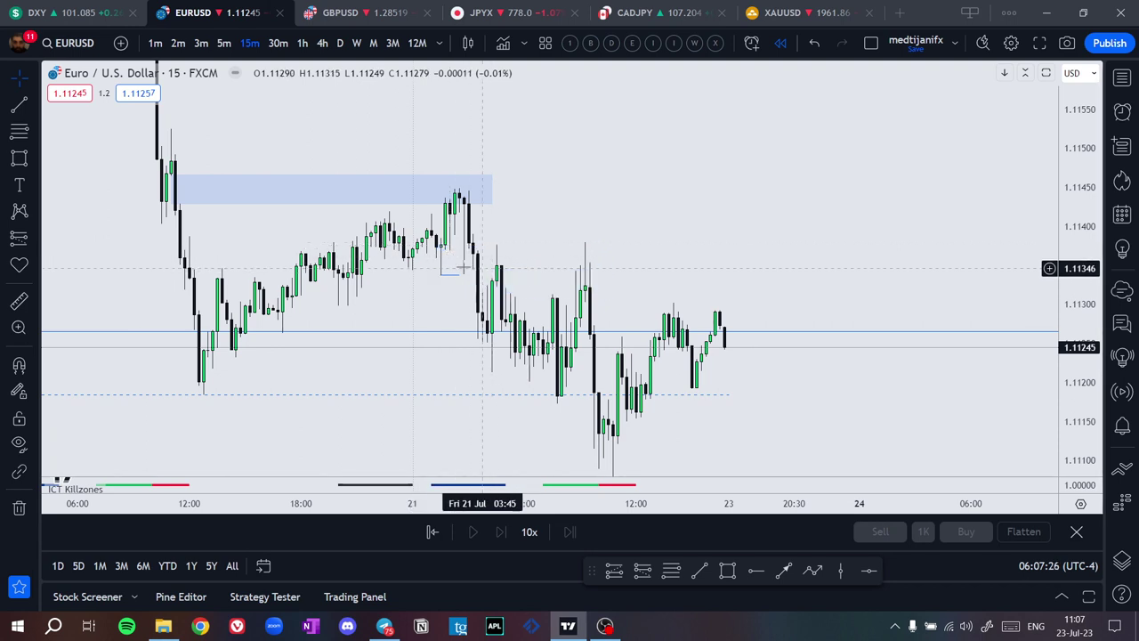
On the 1-hour chart, draw a horizontal trend line at the 17 July 00:00 open, 1.12265, extending to about 25 July 15:00
drag(585, 221, 560, 152)
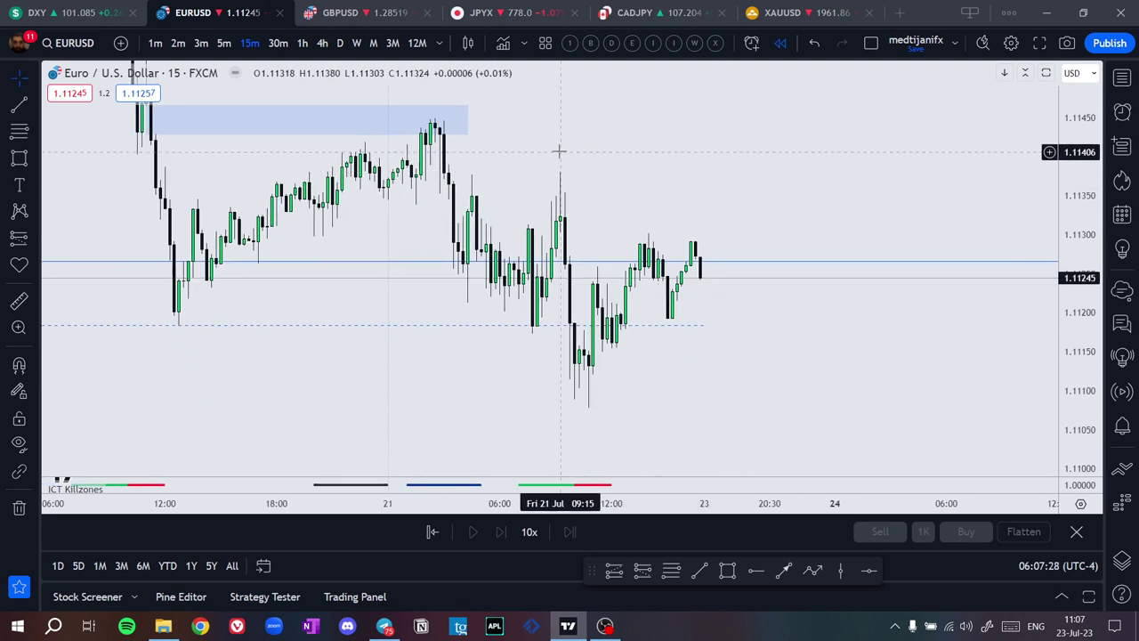
scroll(597, 178, down, 3)
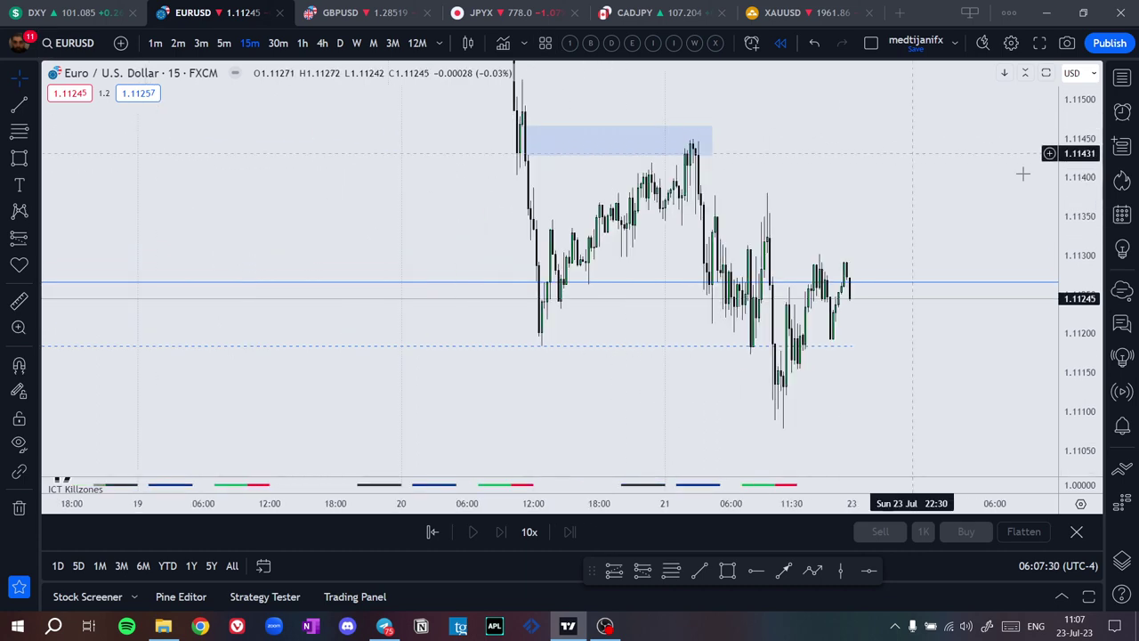
click(303, 43)
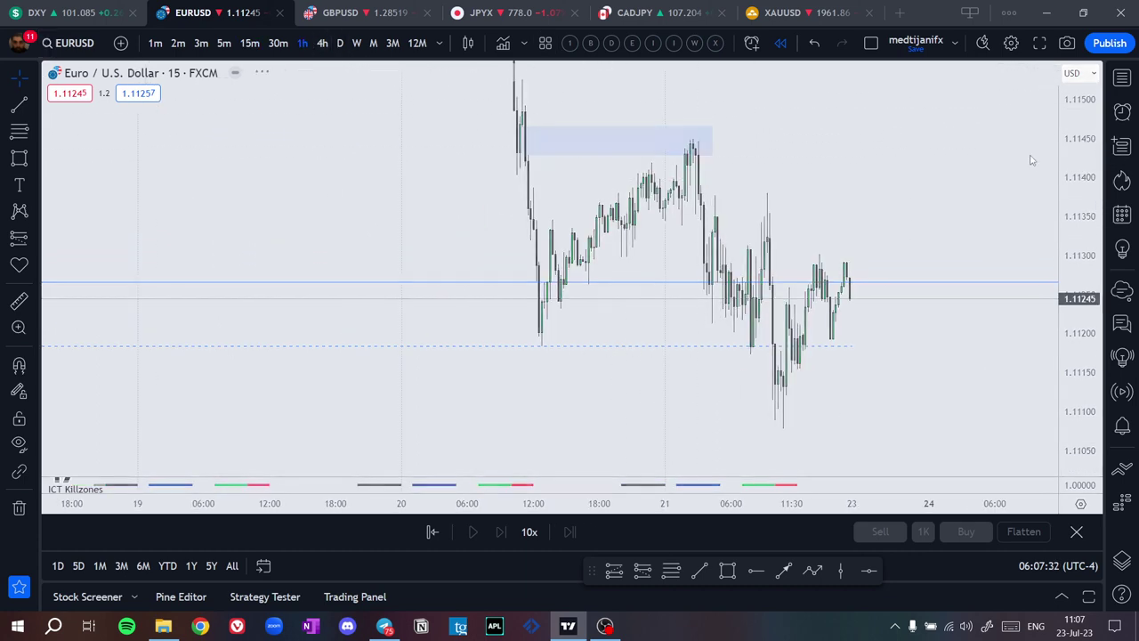
scroll(933, 165, up, 3)
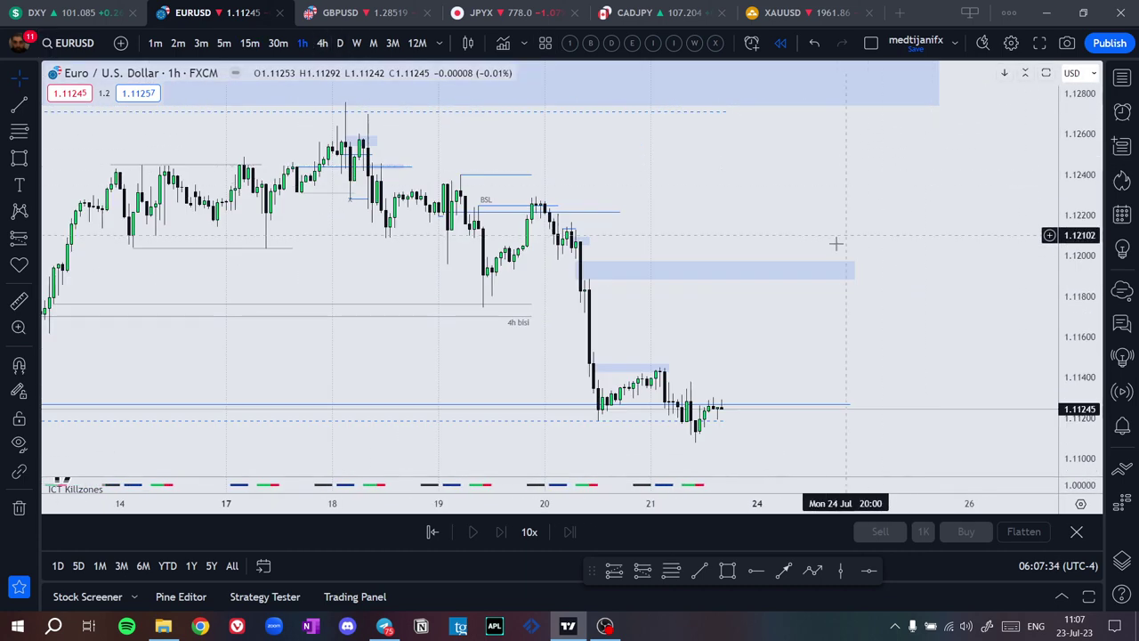
scroll(369, 186, down, 1)
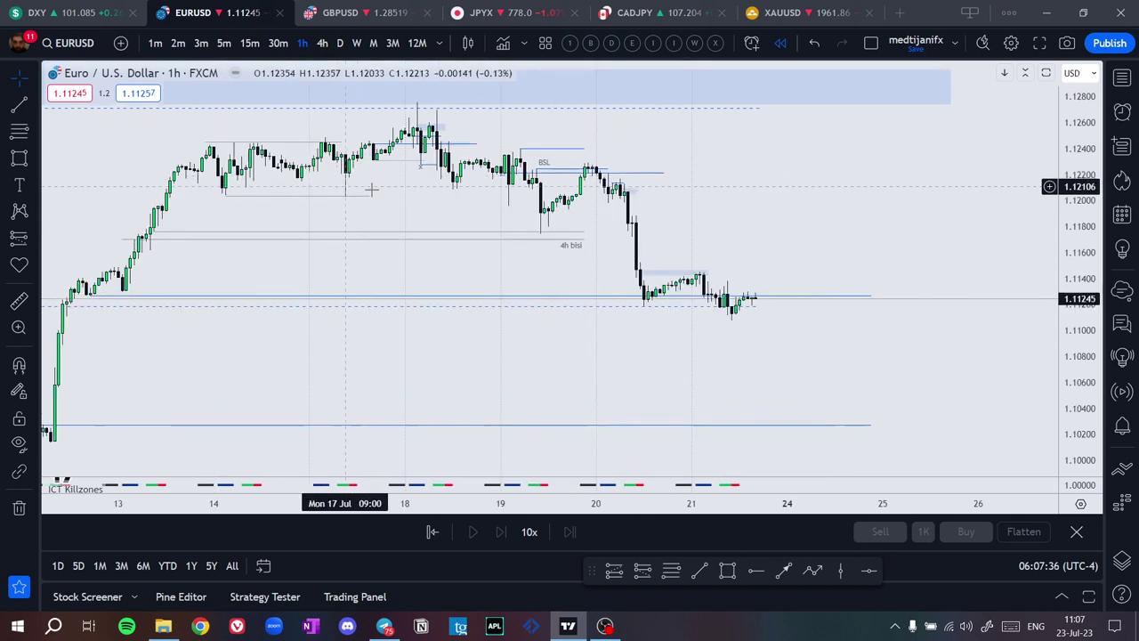
click(700, 570)
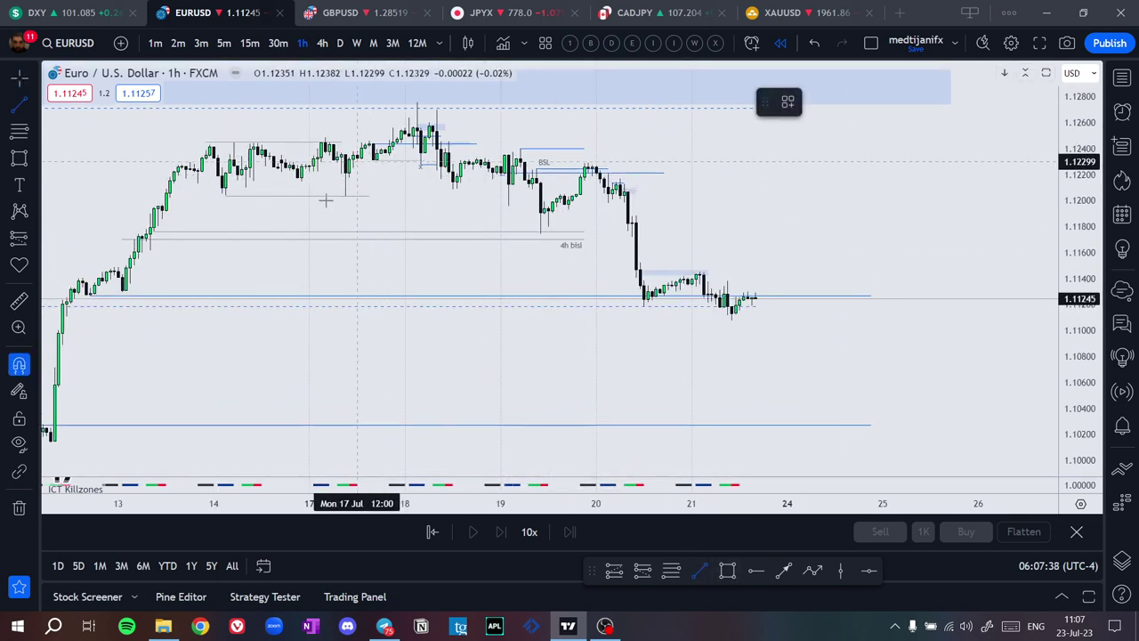
click(309, 166)
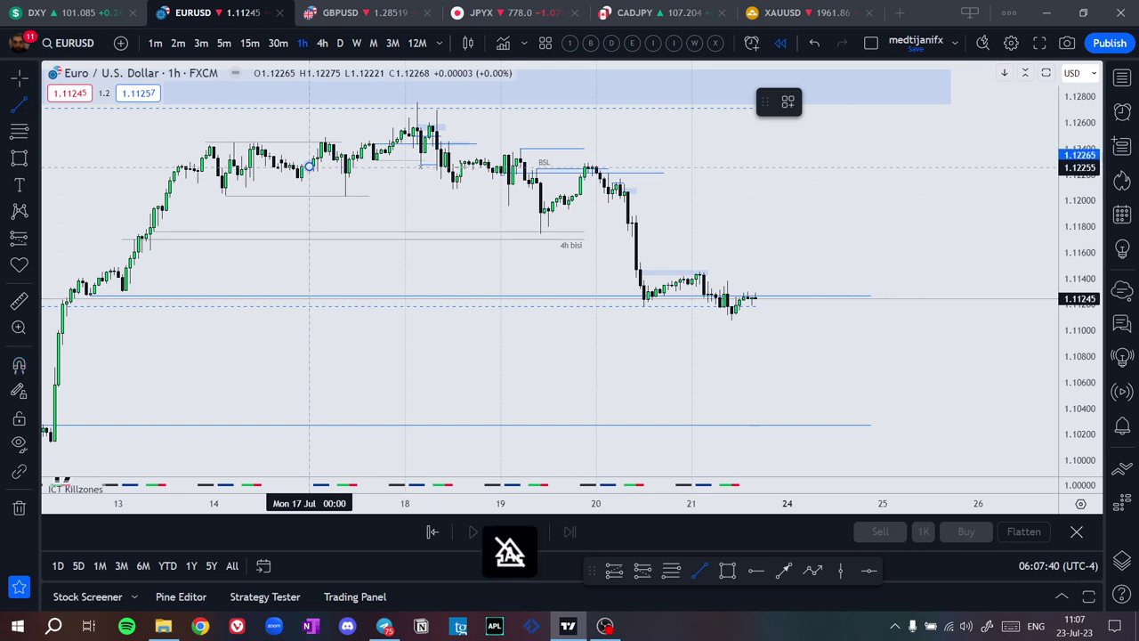
click(942, 166)
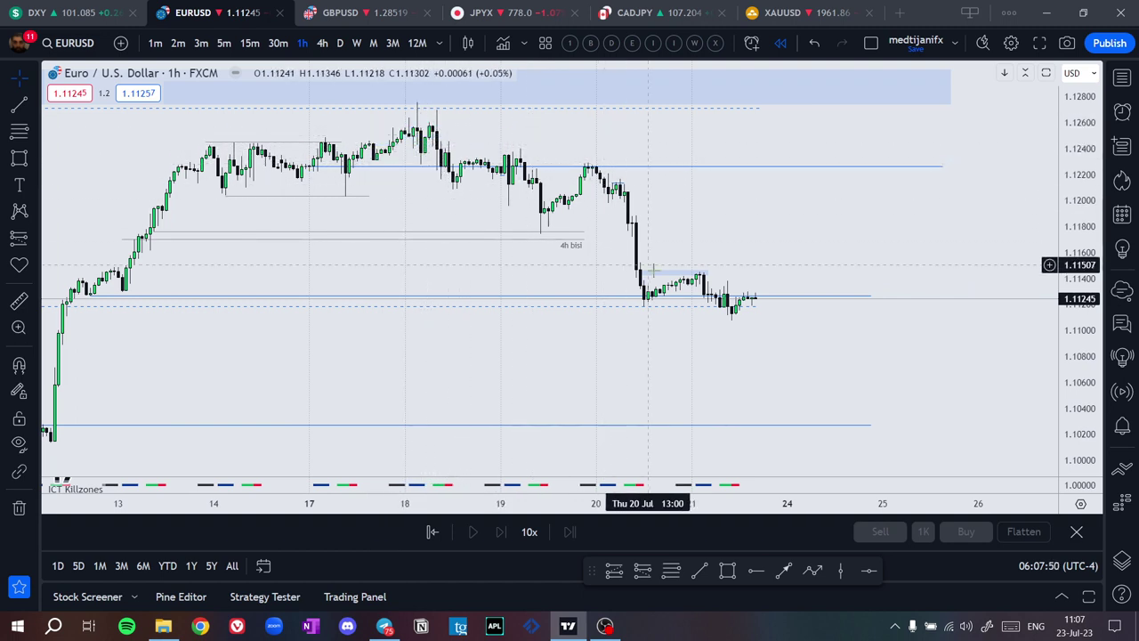
Restyle the horizontal trend line at the 17 July open, 1.12265, as a dashed red-orange line
scroll(902, 244, down, 3)
scroll(902, 243, down, 2)
drag(954, 199, 778, 169)
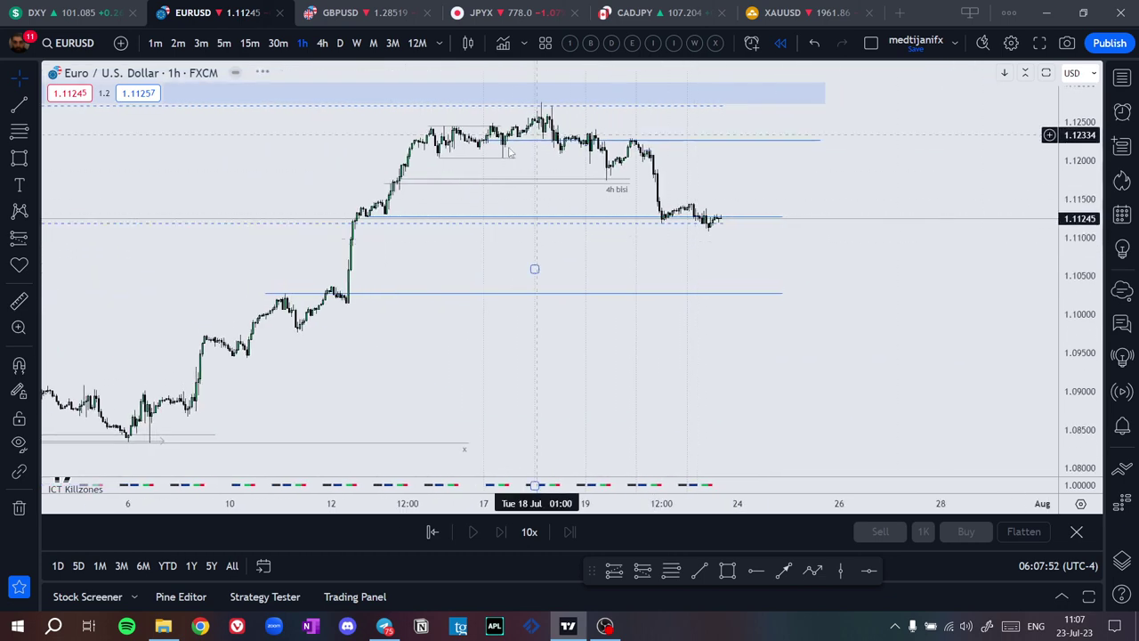
drag(1081, 464, 1081, 401)
drag(868, 263, 869, 451)
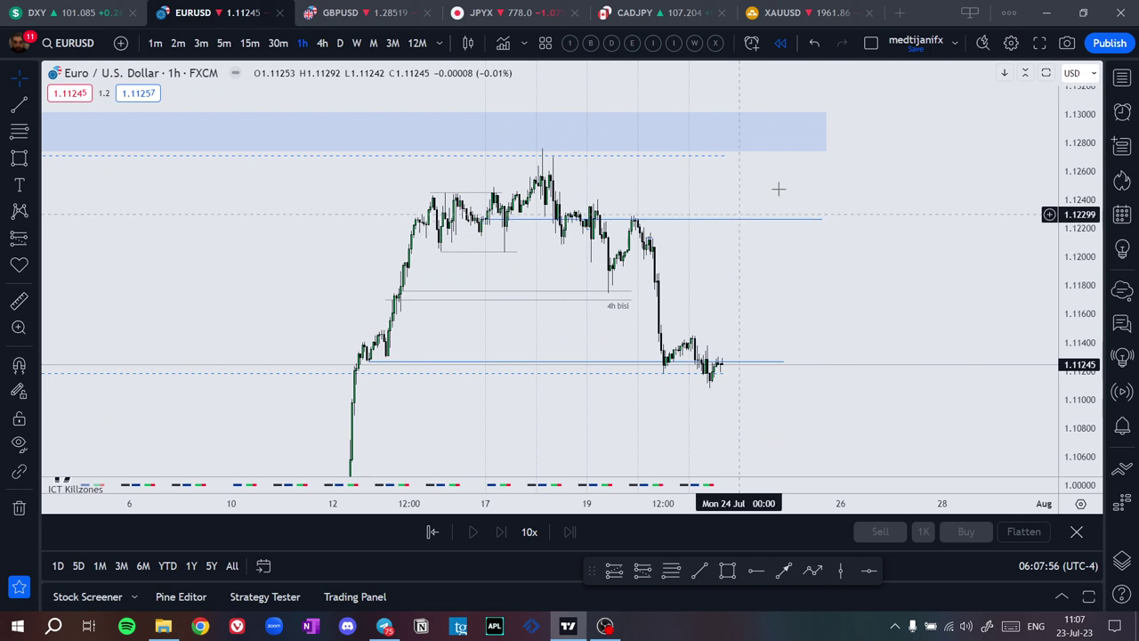
scroll(569, 196, up, 1)
scroll(566, 194, up, 1)
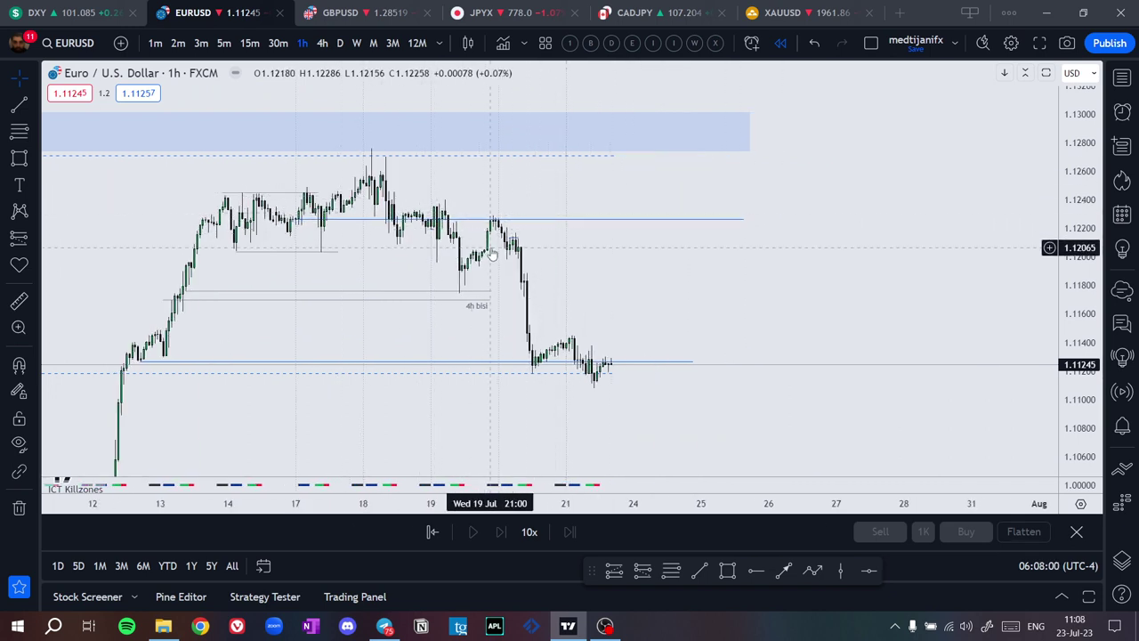
click(742, 219)
click(815, 104)
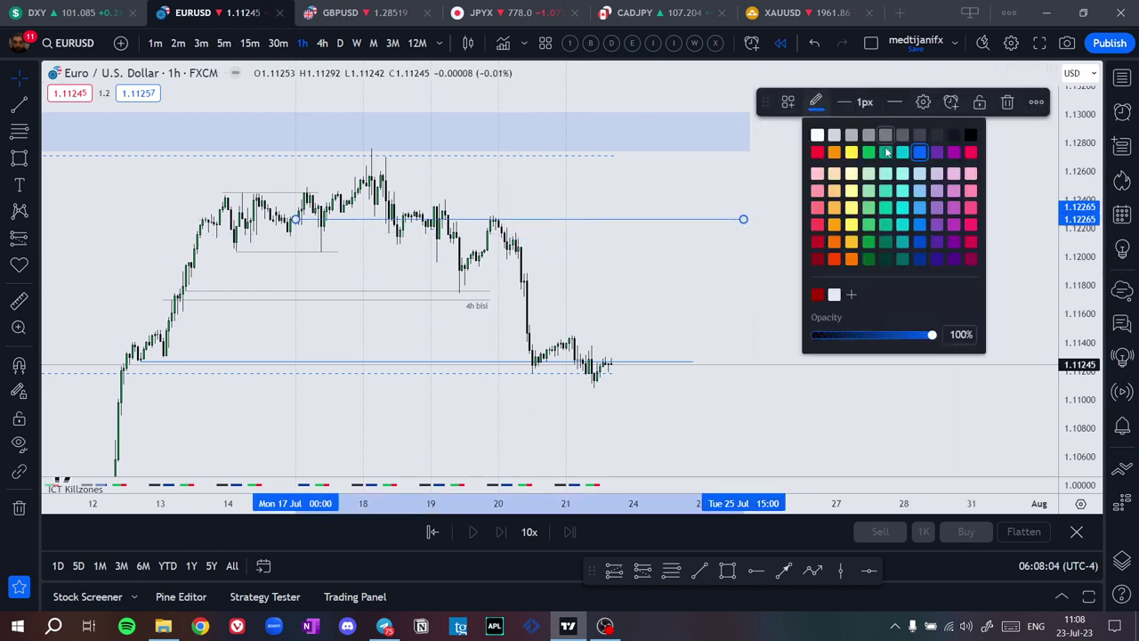
click(833, 152)
click(894, 101)
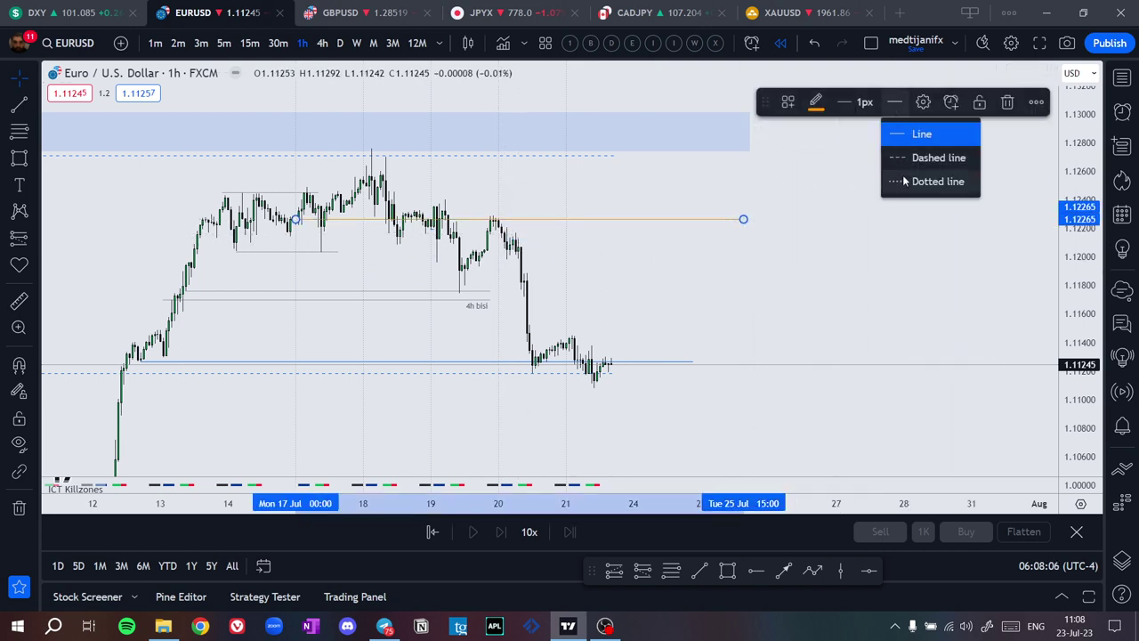
click(890, 183)
click(815, 102)
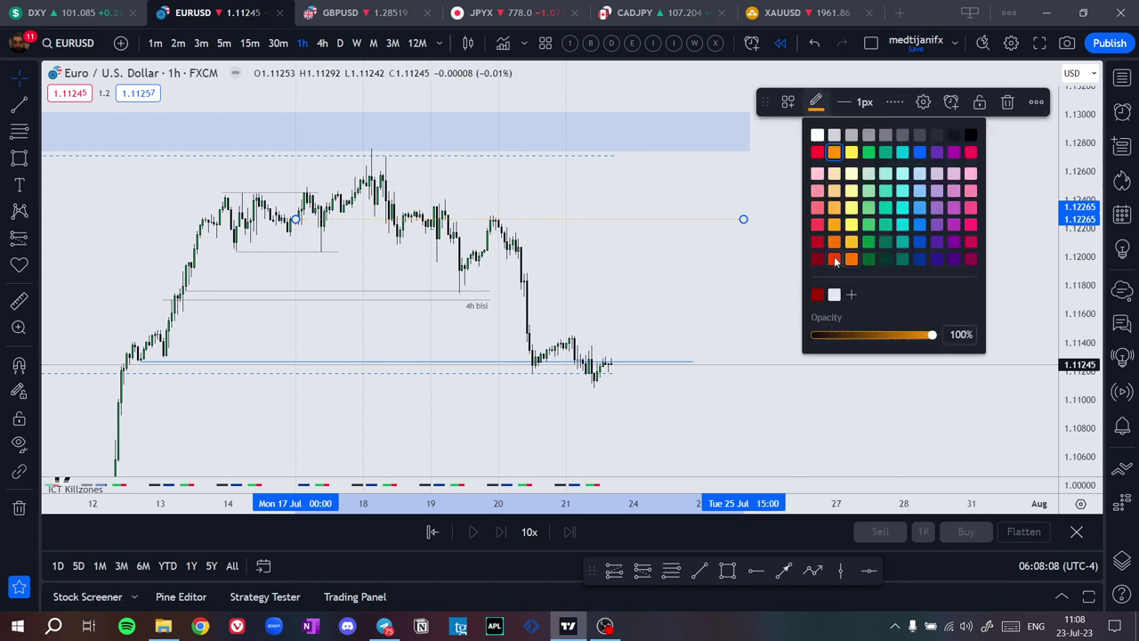
click(835, 260)
click(894, 102)
click(896, 166)
click(753, 222)
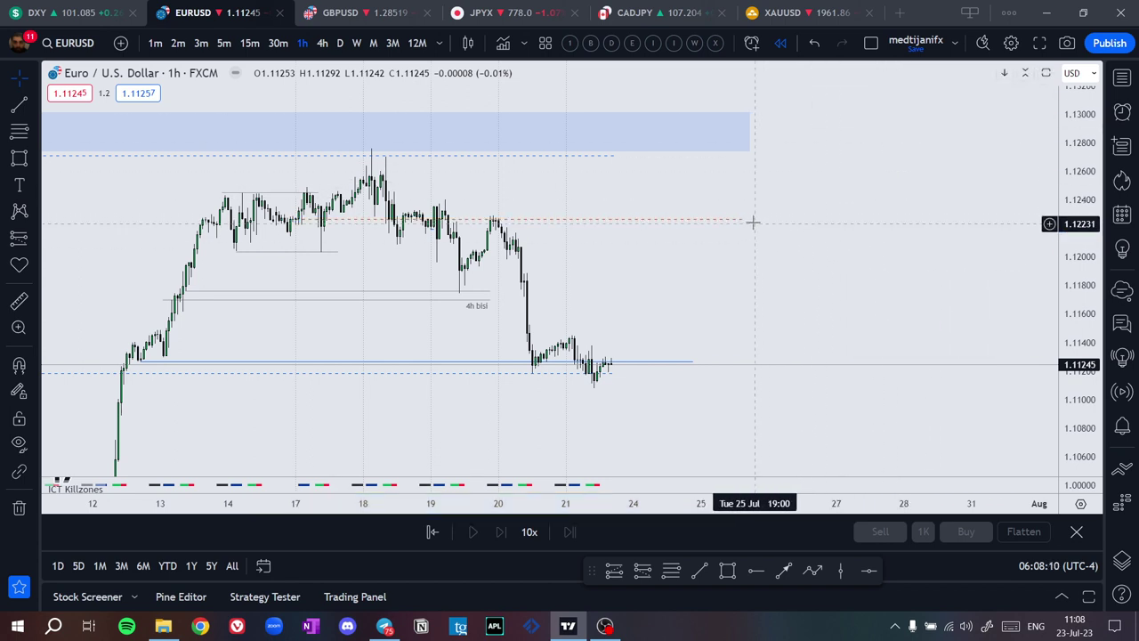
Shorten the opening price line to about 24 July 09:00 and label it "SUNDAY OPENING PRICE", aligned middle right
drag(742, 220, 658, 223)
double_click(659, 222)
key(Caps_Lock)
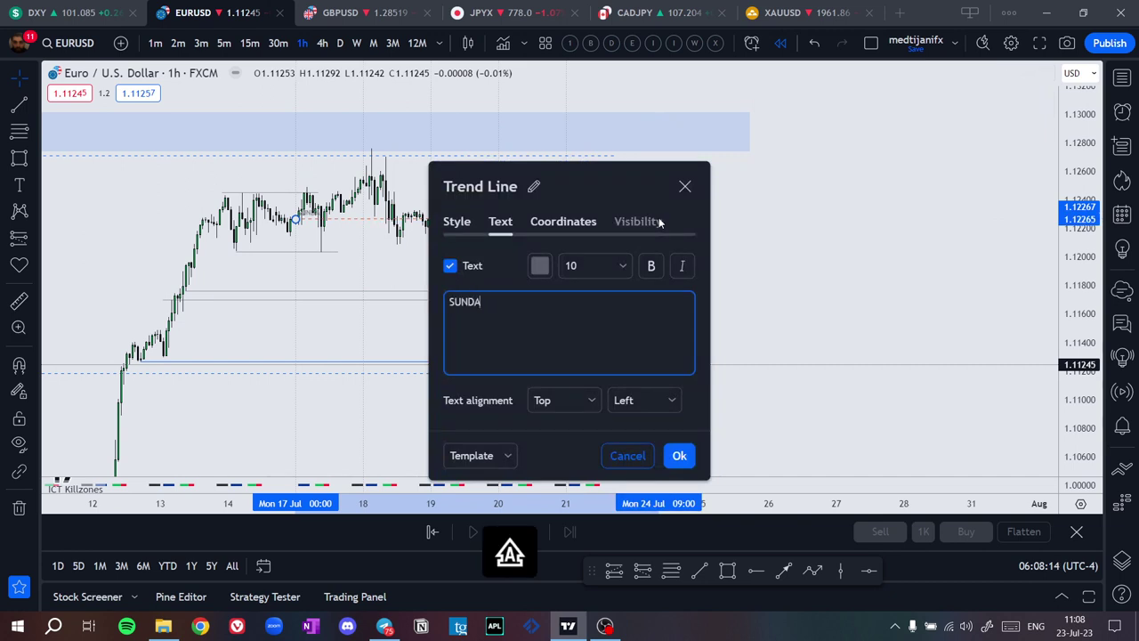
text(SUNDAY OPENING PRICE)
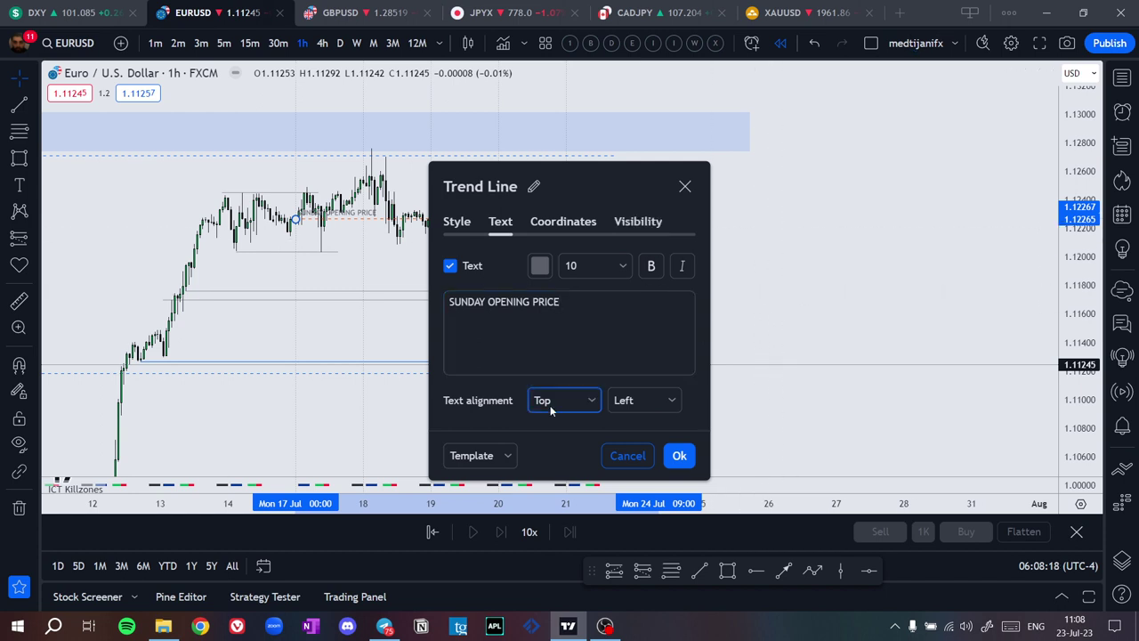
click(570, 453)
click(642, 405)
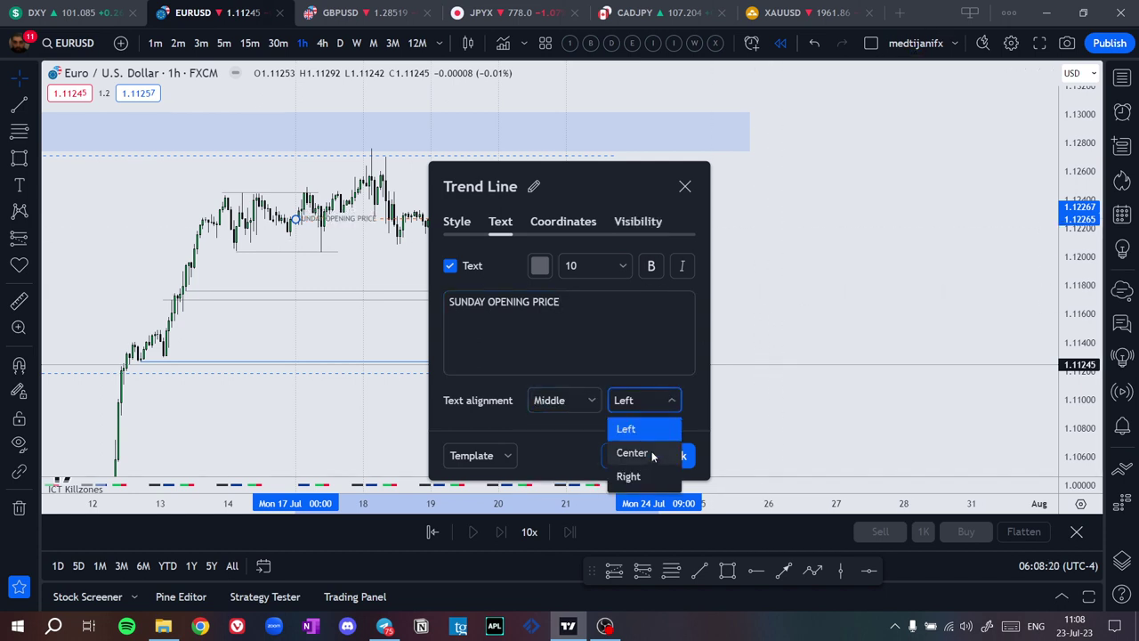
click(632, 477)
click(674, 455)
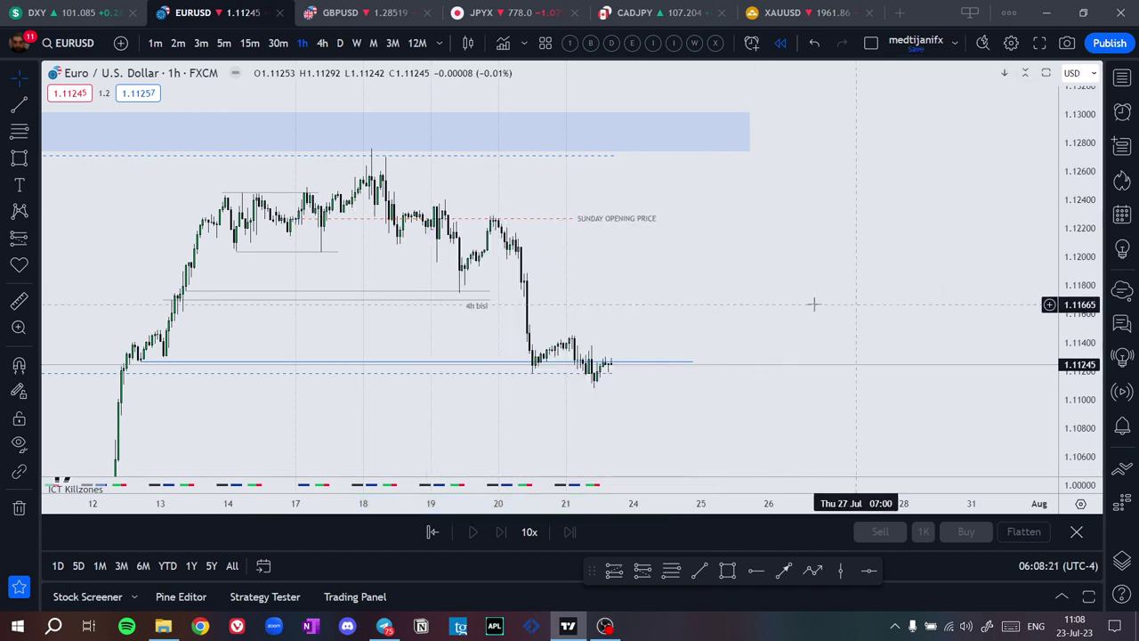
Extend the end of the Sunday opening price line to about 24 July 16:00
click(658, 218)
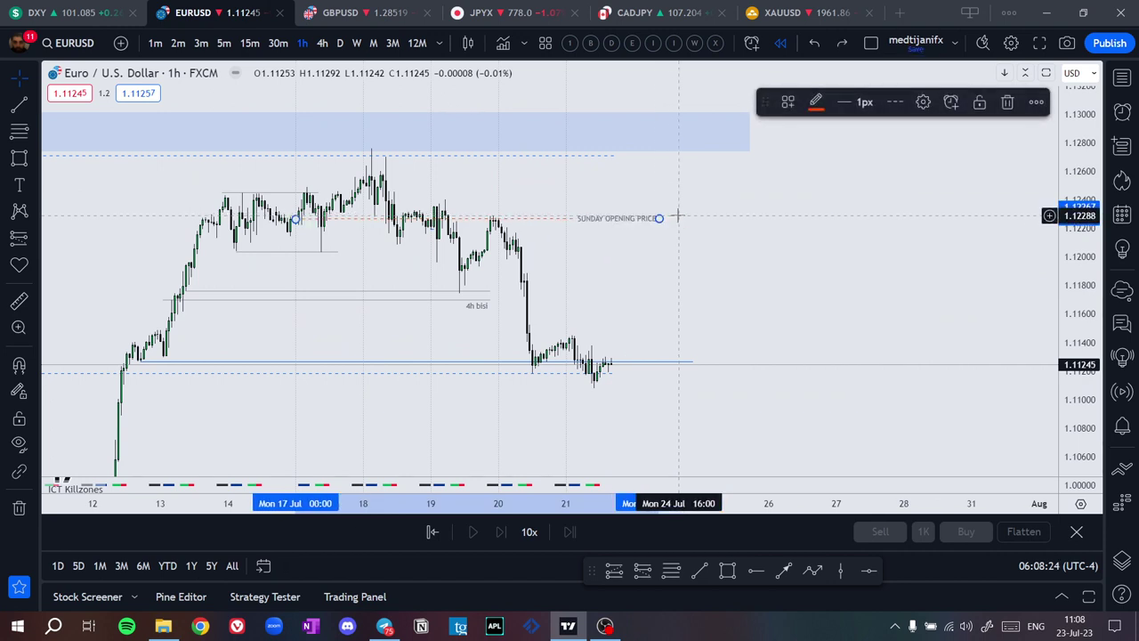
drag(659, 219, 678, 219)
click(689, 279)
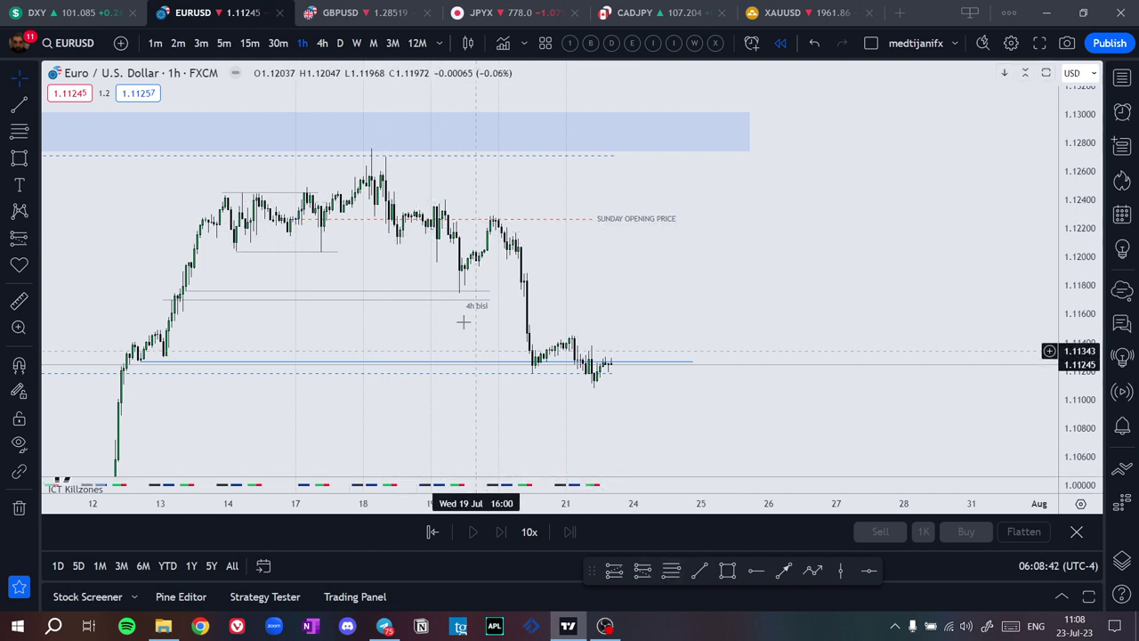
Draw a horizontal trend line at 1.12400 from the 19 July high into early 20 July and apply the "line" template
click(671, 571)
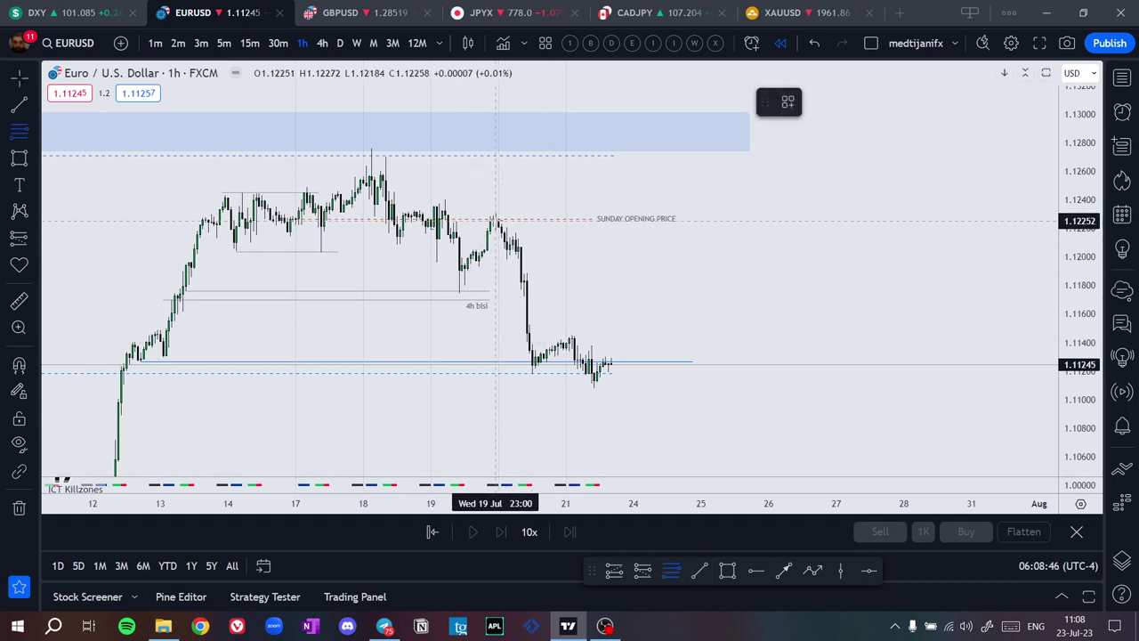
click(702, 573)
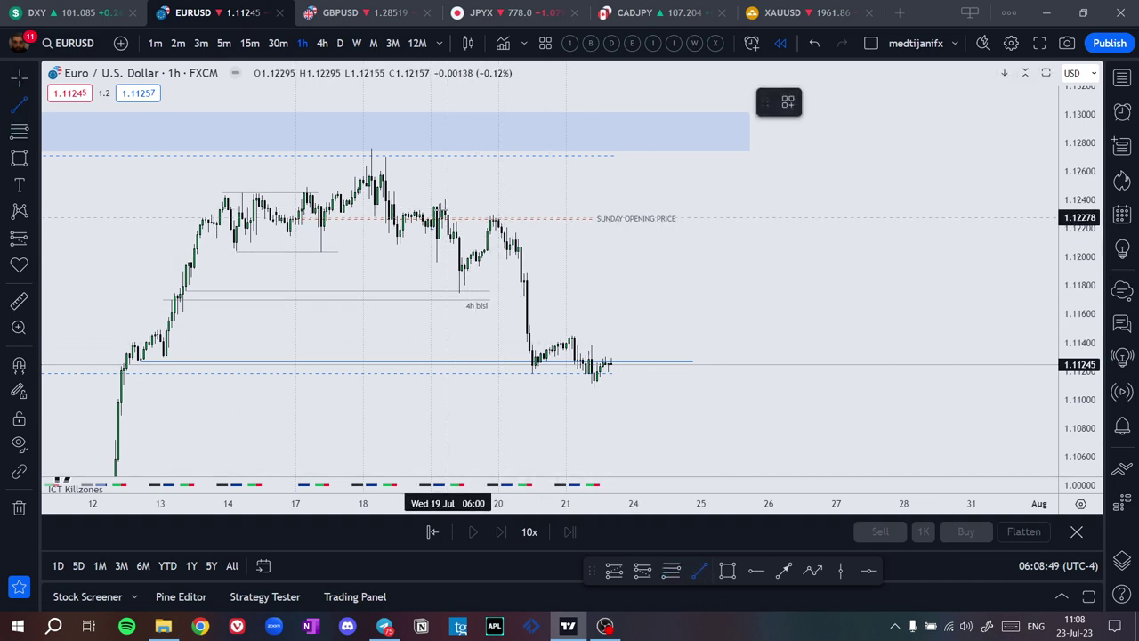
click(504, 199)
right_click(504, 199)
mouse_move(578, 249)
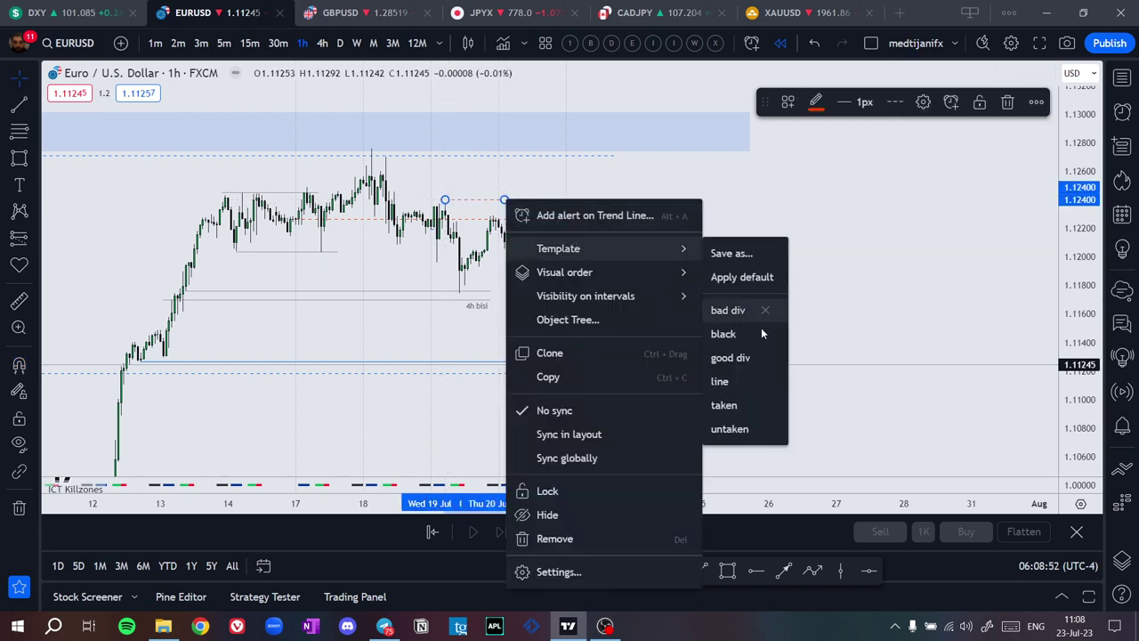
click(721, 382)
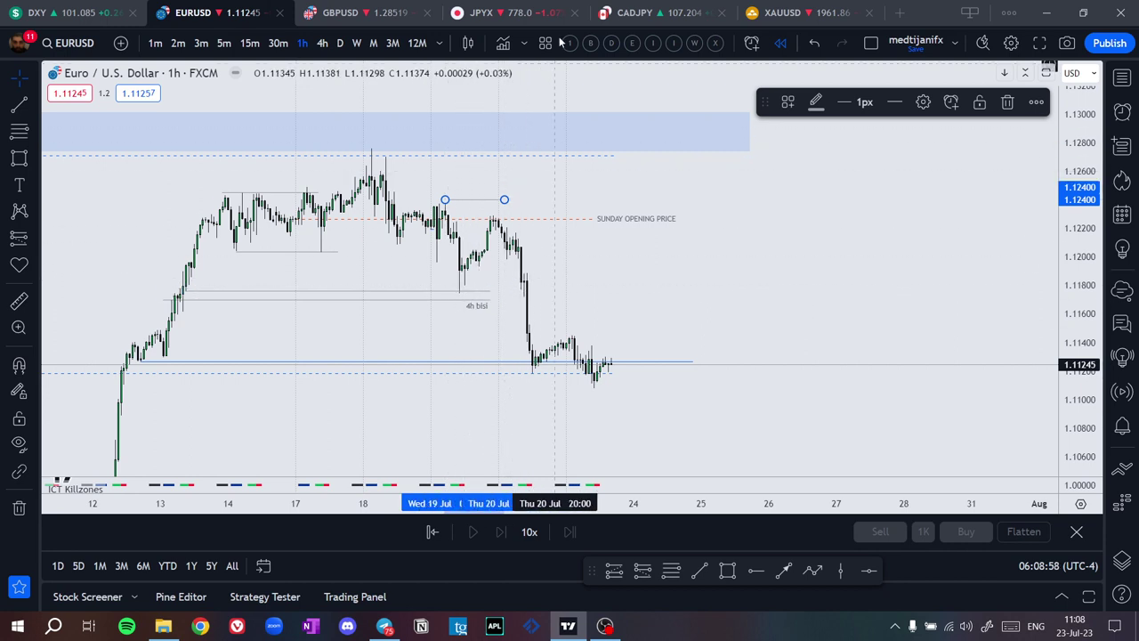
click(534, 182)
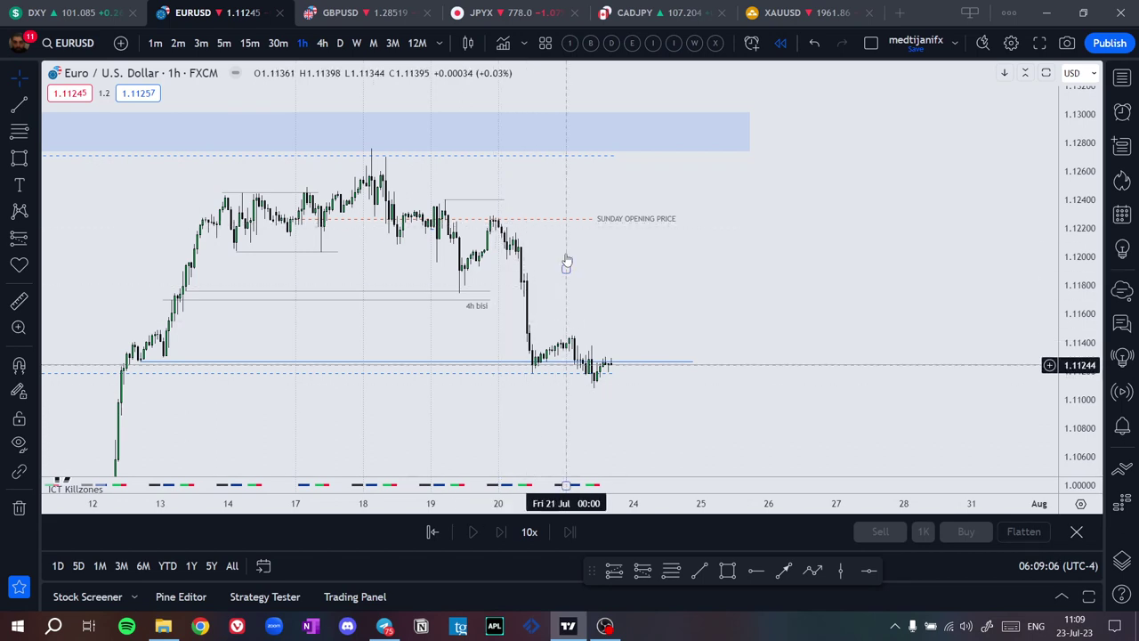
Draw a rectangle over the 14–17 July consolidation, from about 1.12455 down to 1.12044, and delete it
drag(711, 281, 794, 304)
click(727, 570)
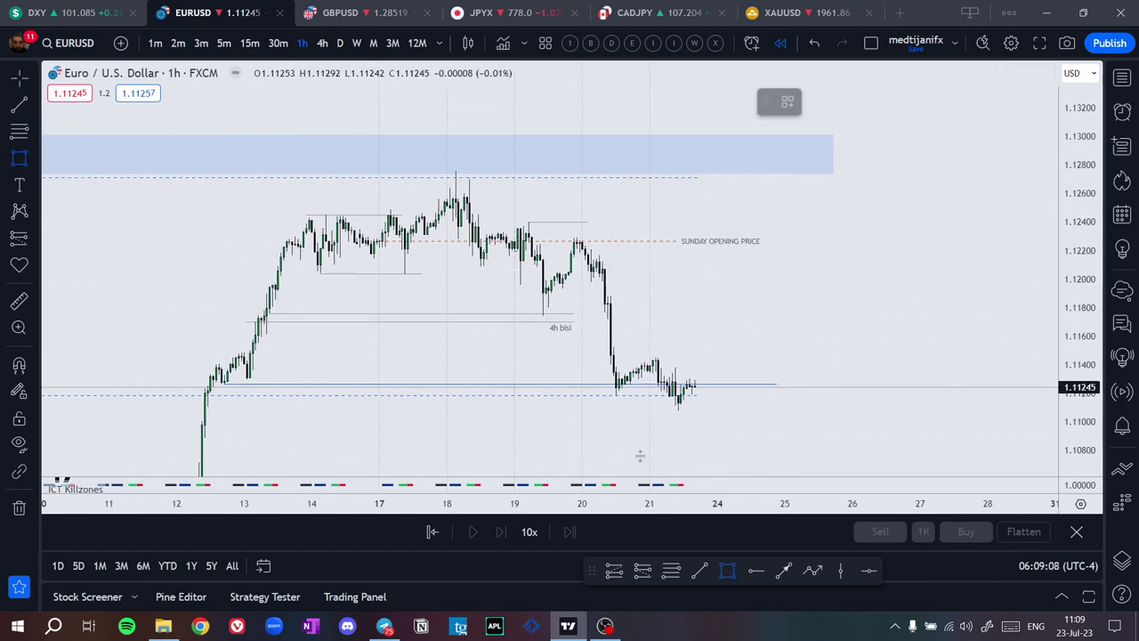
click(311, 213)
click(439, 273)
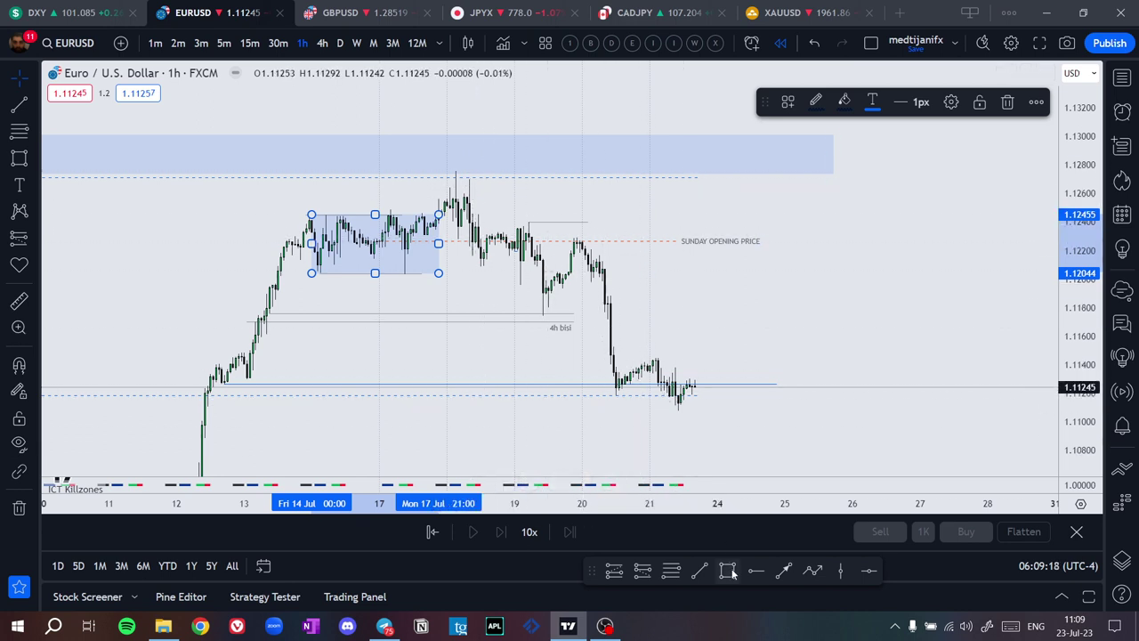
key(Delete)
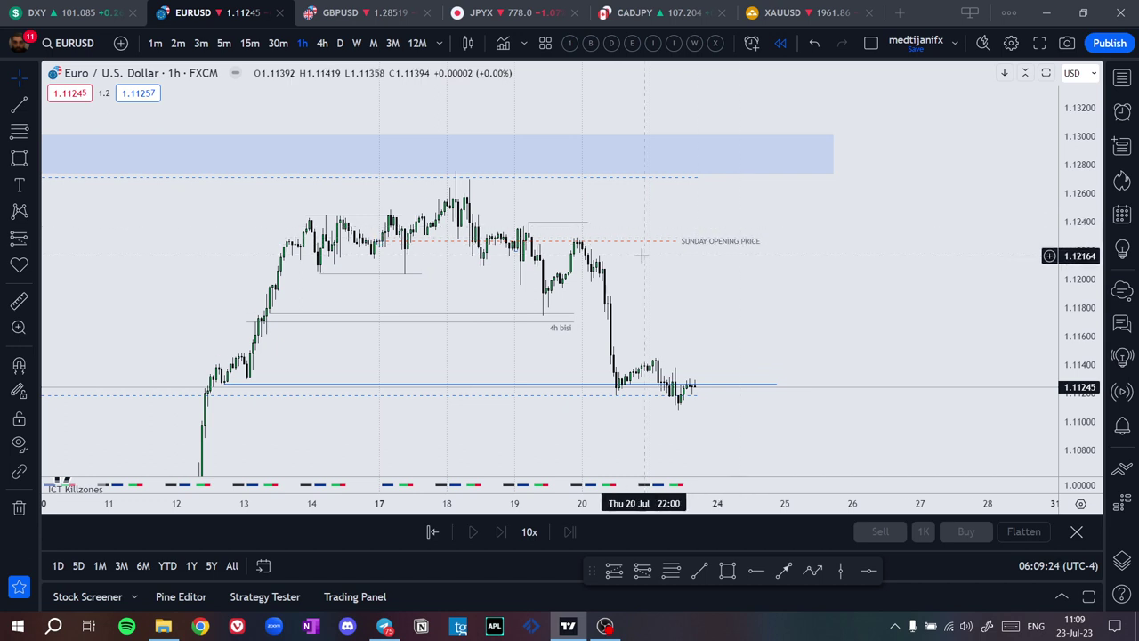
Remove the Sunday opening price line and the short horizontal line at the 19 July high
drag(765, 285, 722, 270)
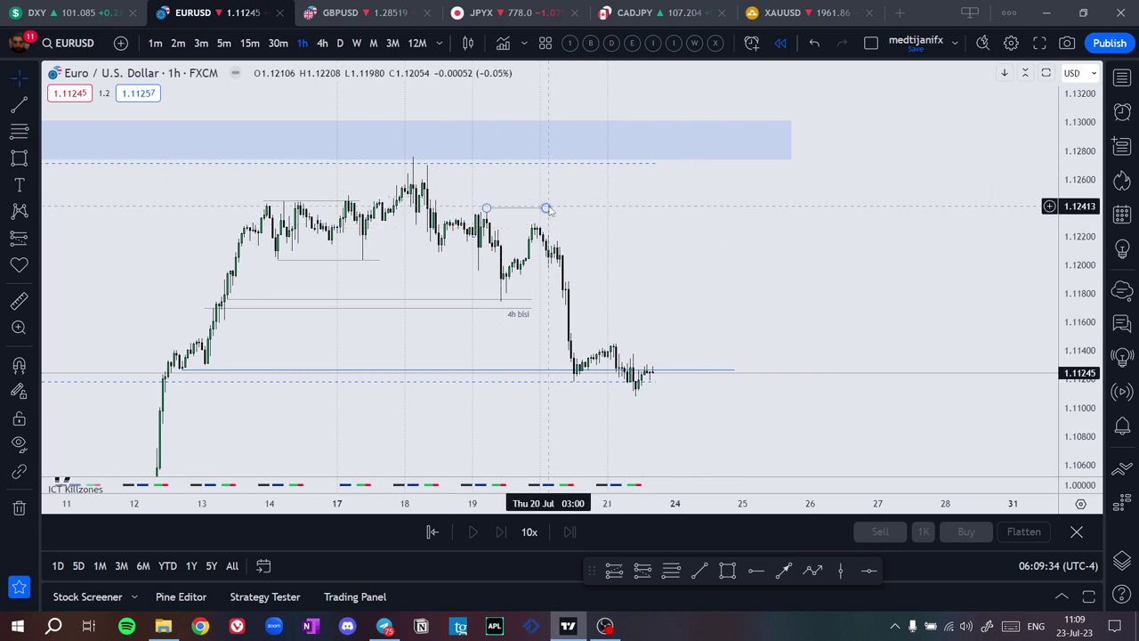
scroll(822, 275, down, 3)
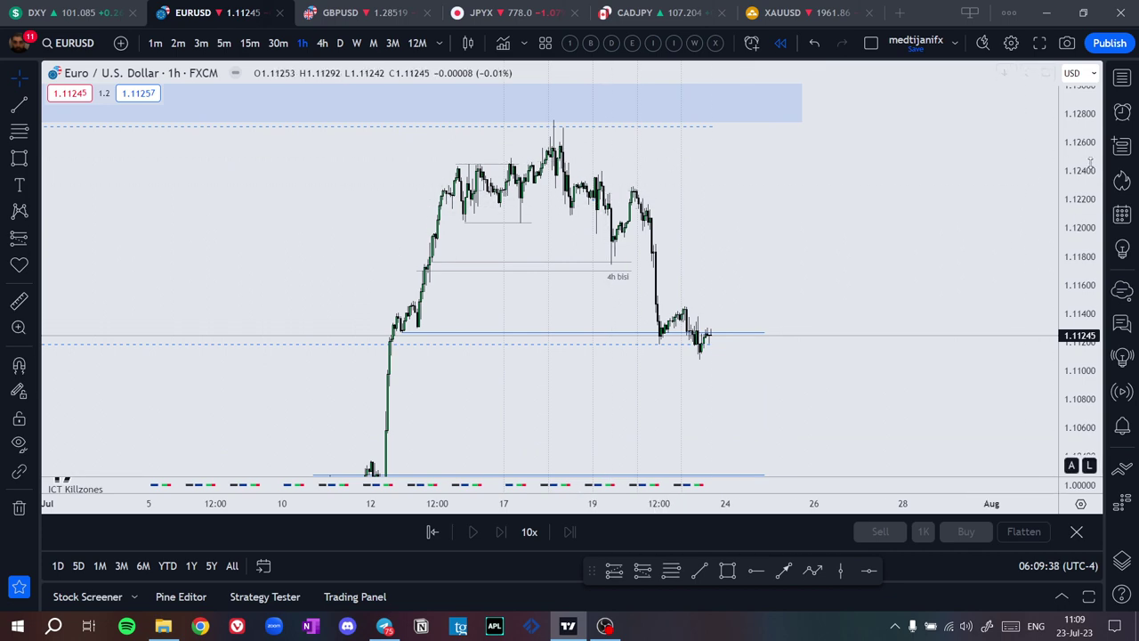
drag(1087, 165, 1088, 341)
Examine EURUSD on the 4-hour and daily charts, focusing on the July decline and the marked levels below
click(324, 46)
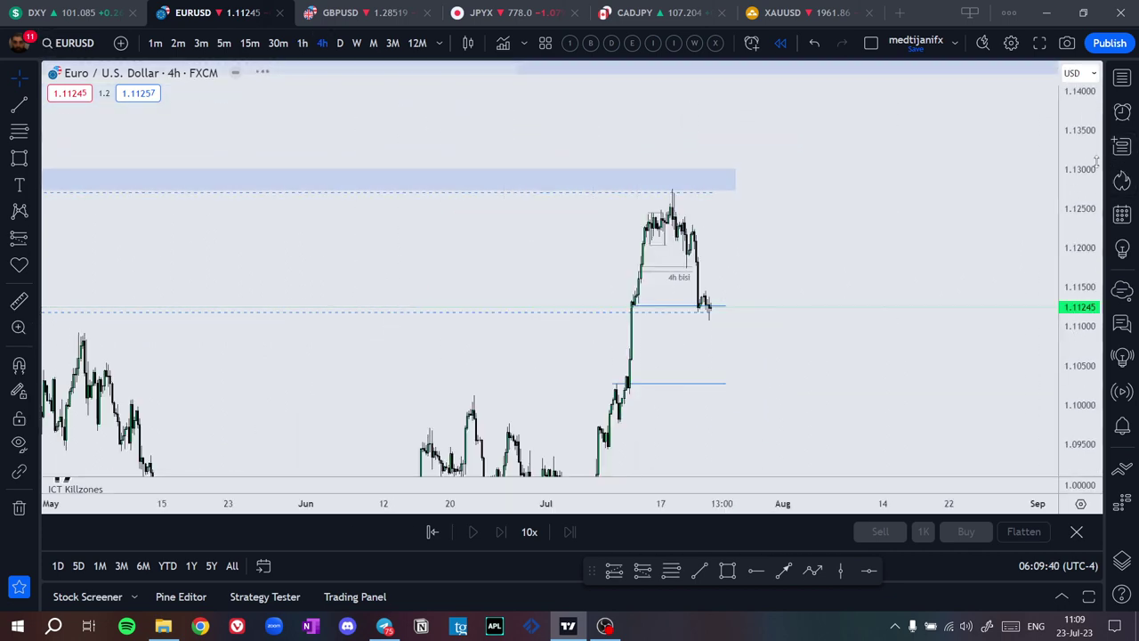
scroll(569, 173, up, 3)
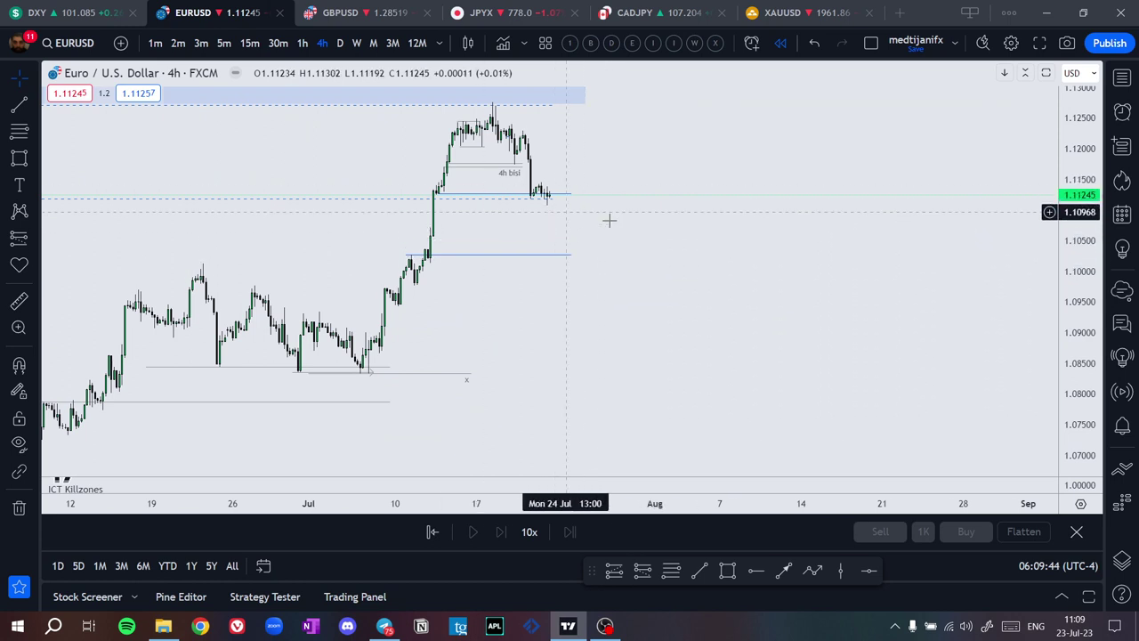
click(339, 43)
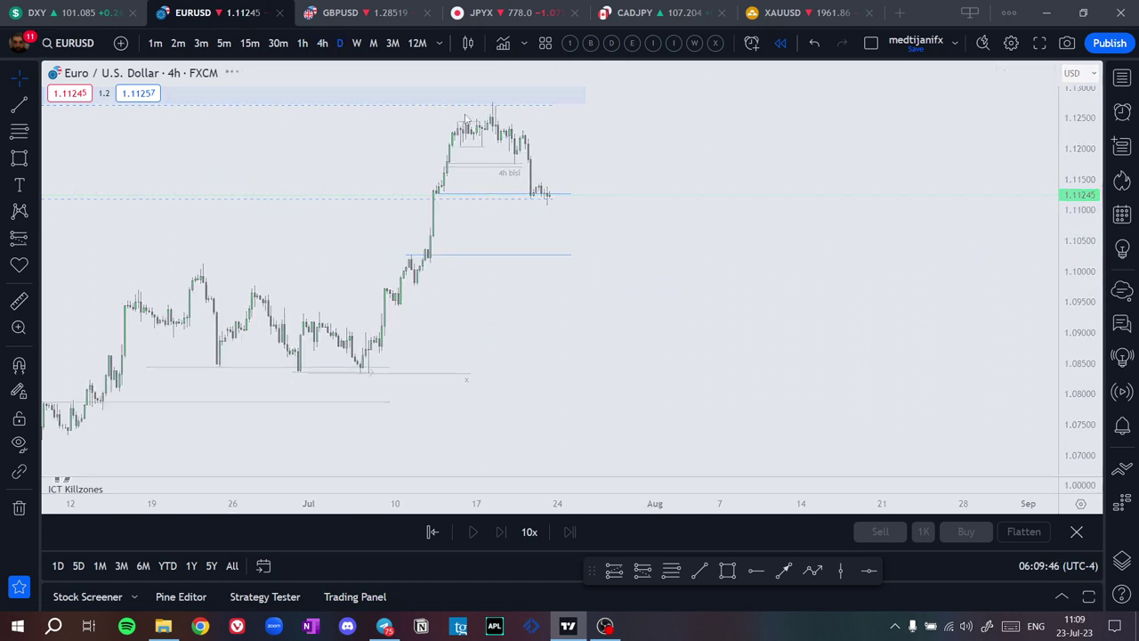
scroll(511, 214, up, 3)
drag(466, 277, 594, 292)
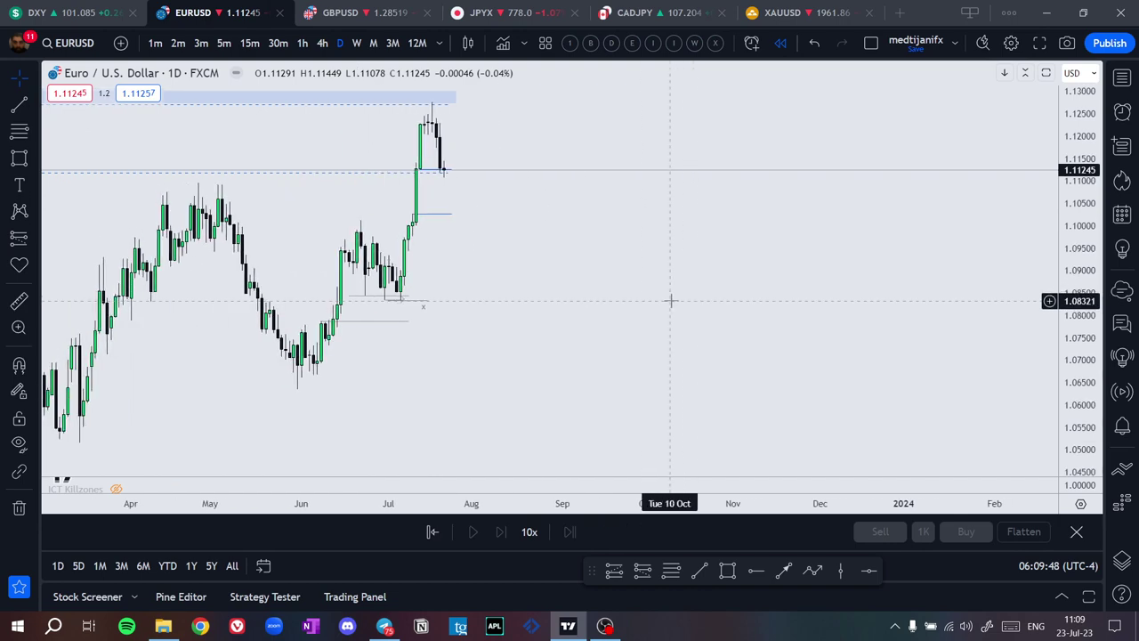
drag(425, 282, 623, 290)
scroll(694, 281, up, 3)
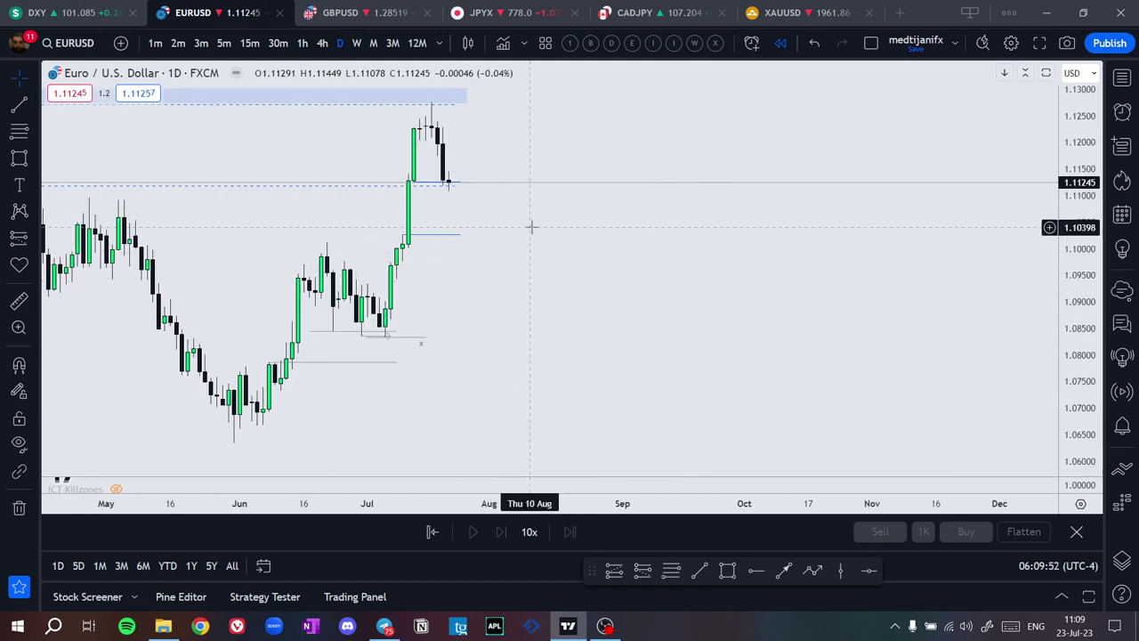
scroll(780, 239, down, 3)
scroll(753, 219, up, 4)
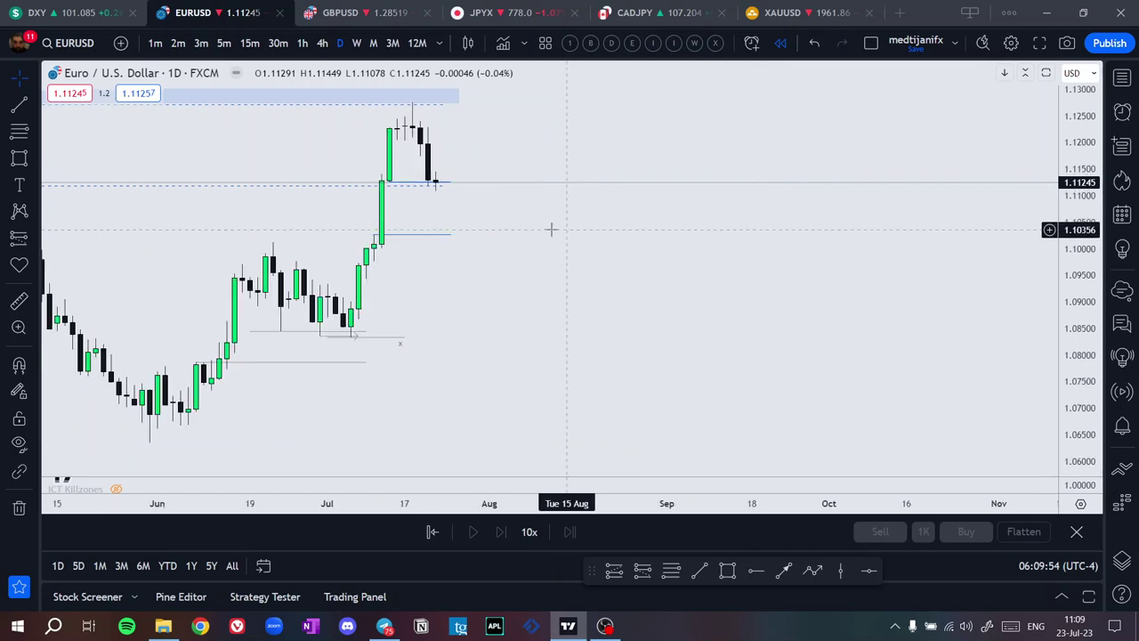
scroll(580, 142, left, 3)
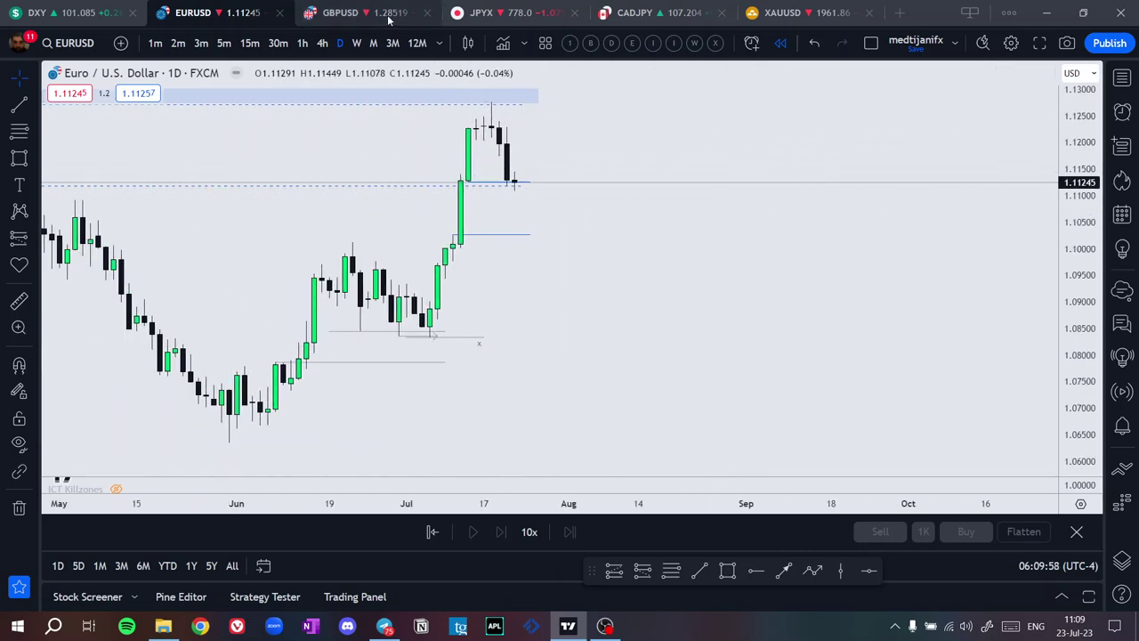
Switch to GBPUSD on the daily chart and examine the June–July candles around the marked levels
click(360, 13)
click(347, 42)
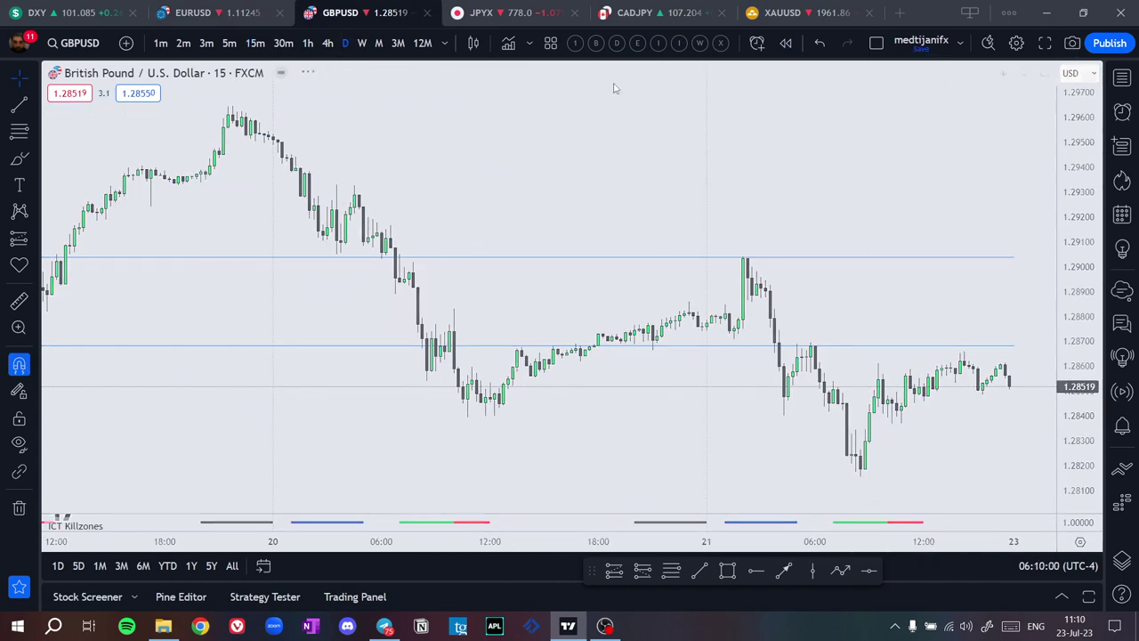
double_click(1077, 199)
scroll(1007, 262, up, 2)
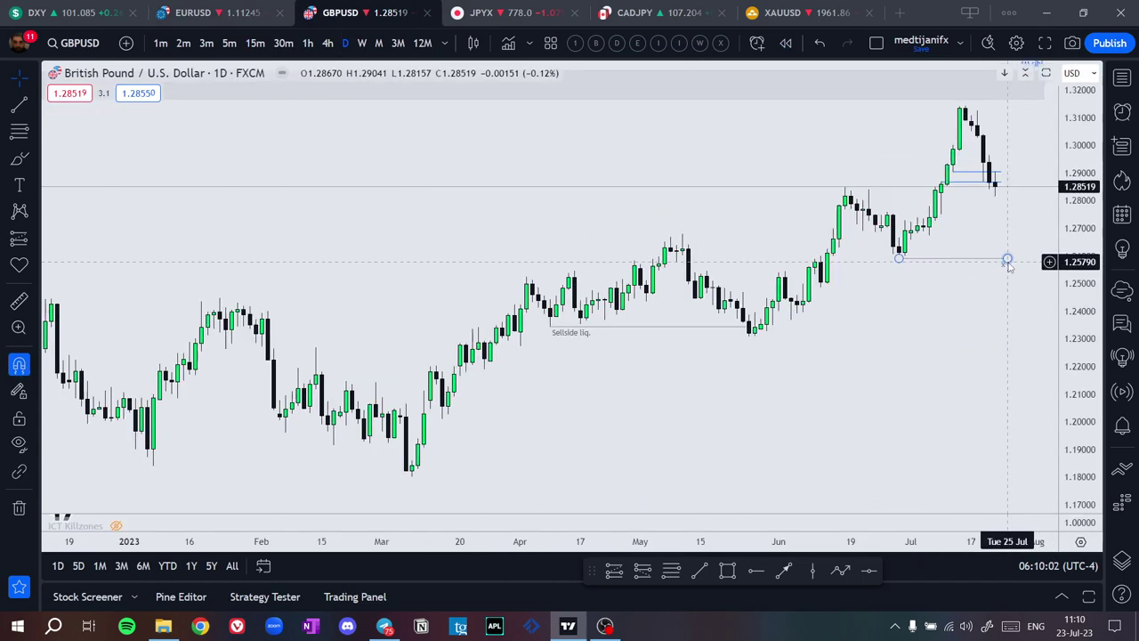
drag(969, 258, 546, 275)
scroll(546, 276, up, 1)
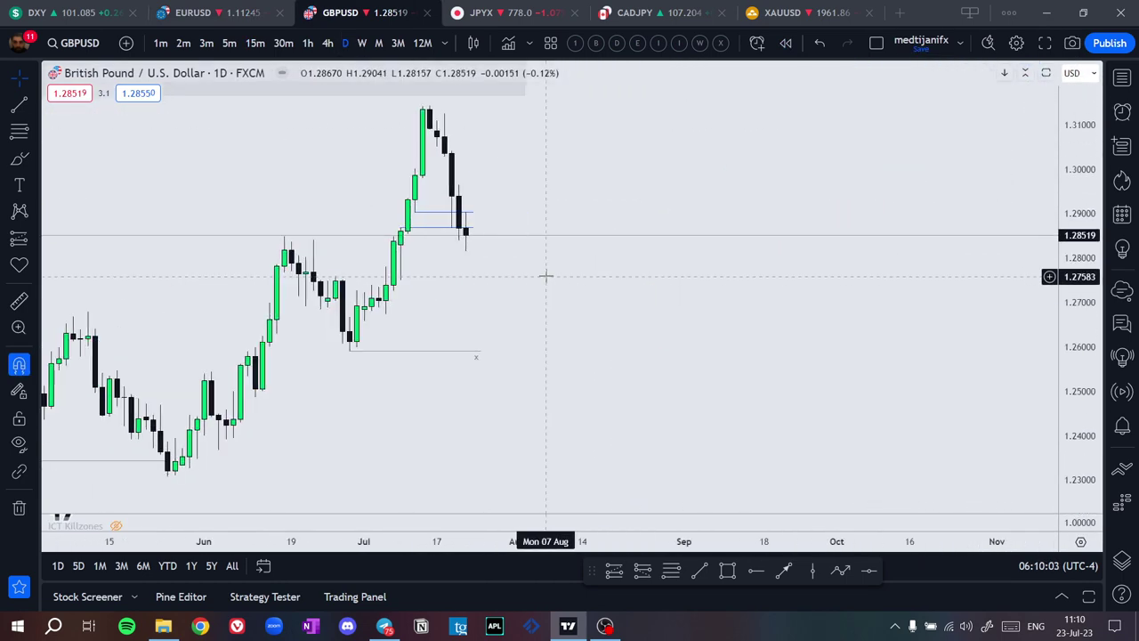
Examine GBPUSD on the weekly chart, including the price action back to mid-2022
click(359, 47)
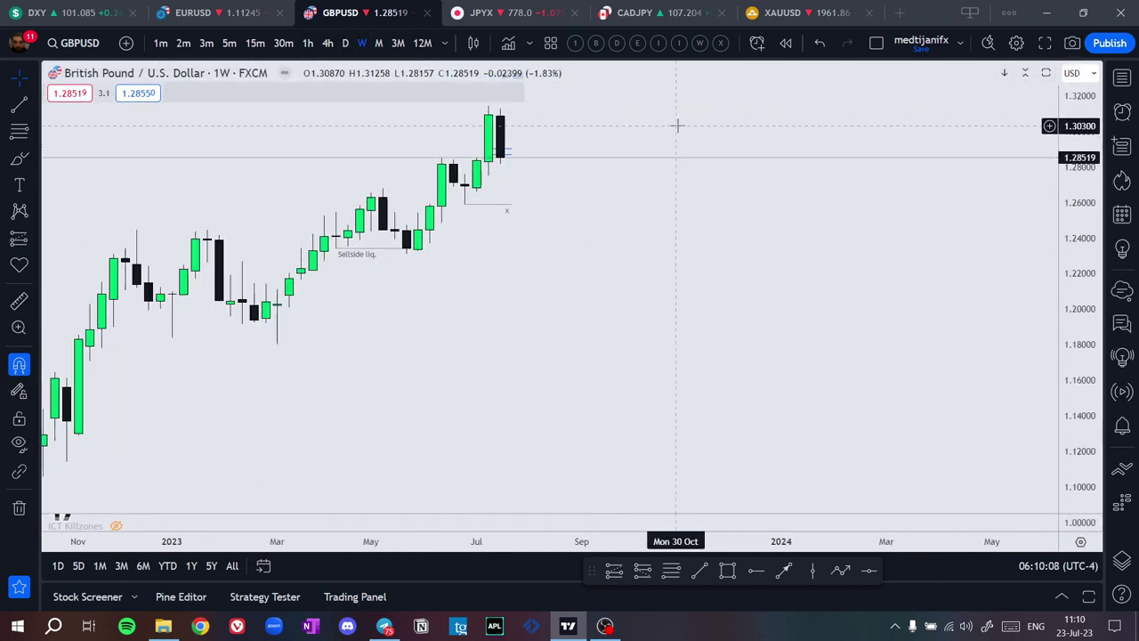
scroll(677, 126, down, 2)
drag(1024, 152, 971, 94)
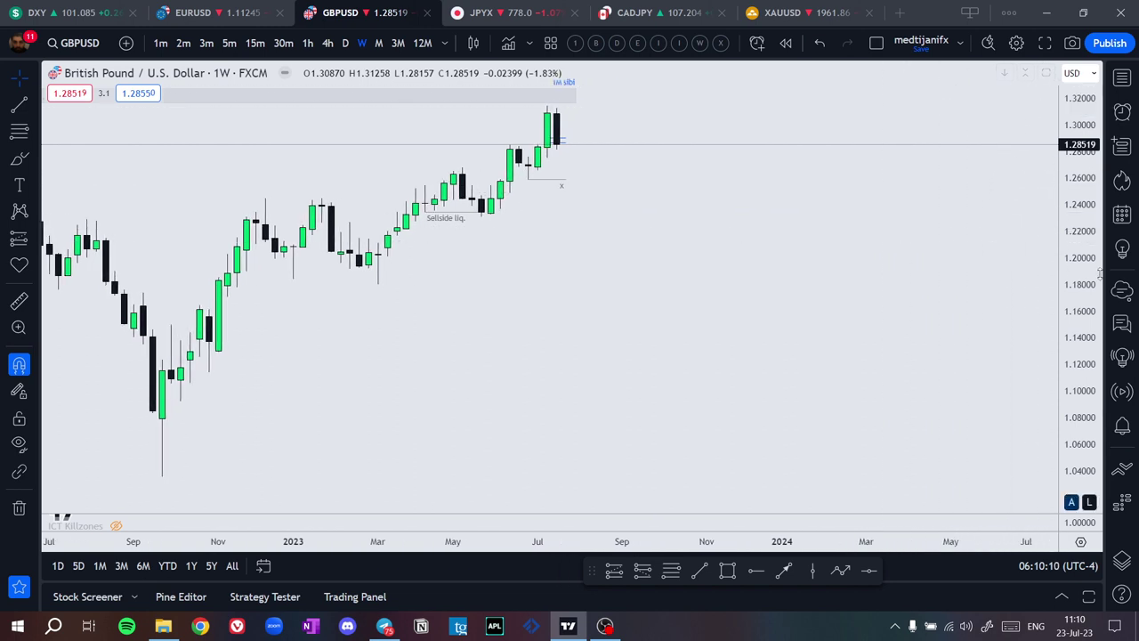
Examine the GBPUSD weekly candles below the 1M sibi zone and switch the chart to the daily timeframe
drag(1100, 274, 1092, 147)
drag(793, 176, 813, 379)
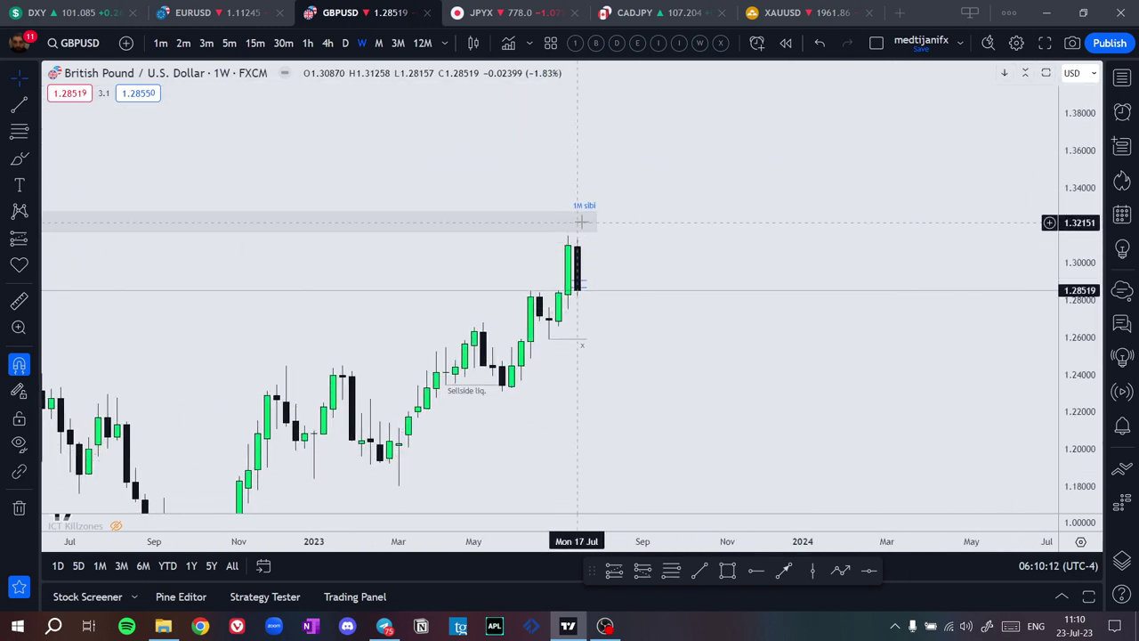
click(346, 44)
scroll(948, 229, down, 3)
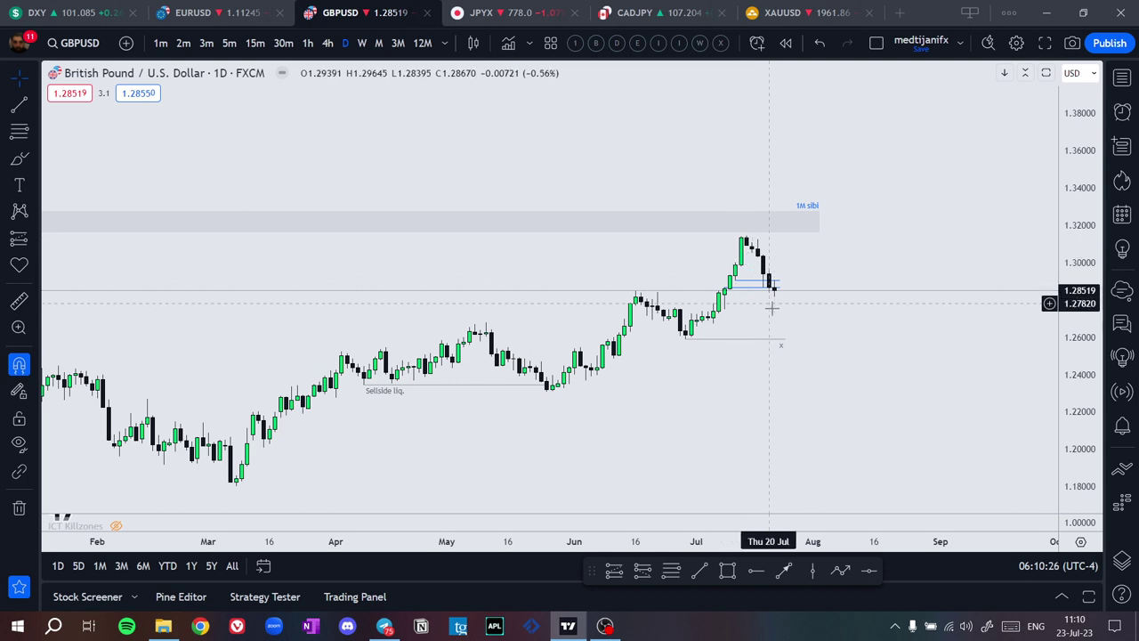
Draw a temporary Fibonacci retracement from the 29 June low at 1.25907 up to 1.31476 and remove it
click(677, 572)
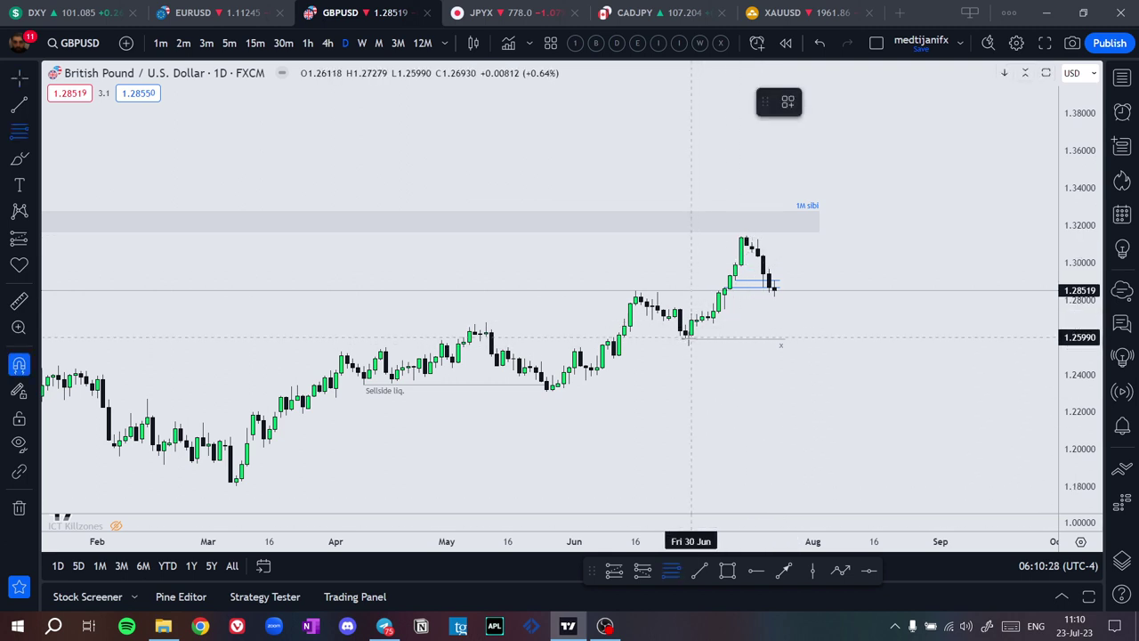
click(686, 338)
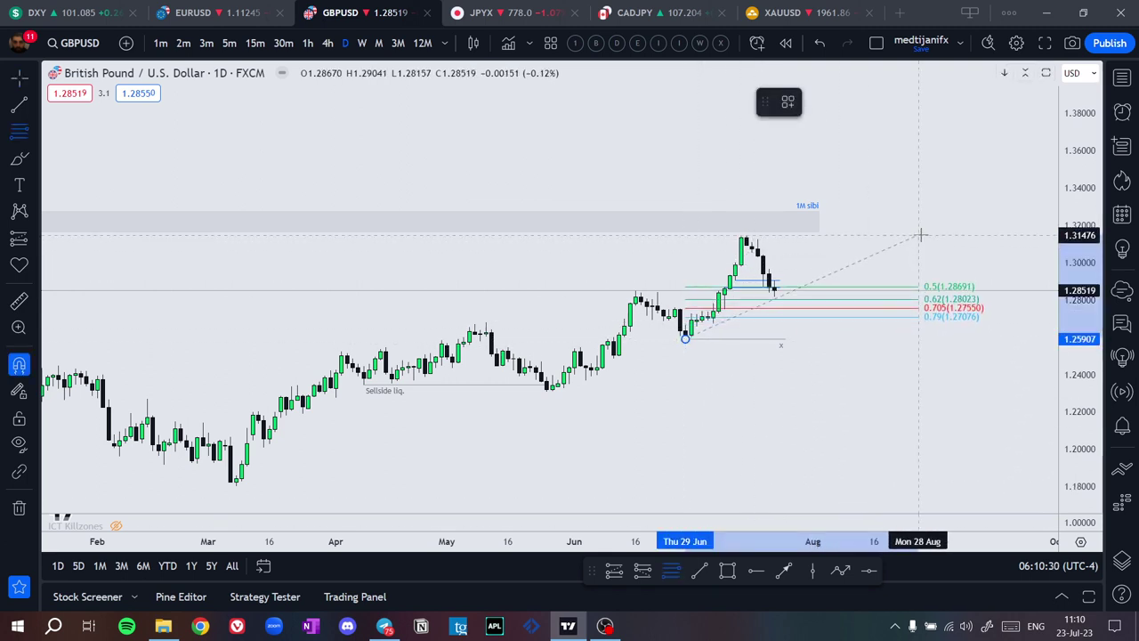
click(921, 235)
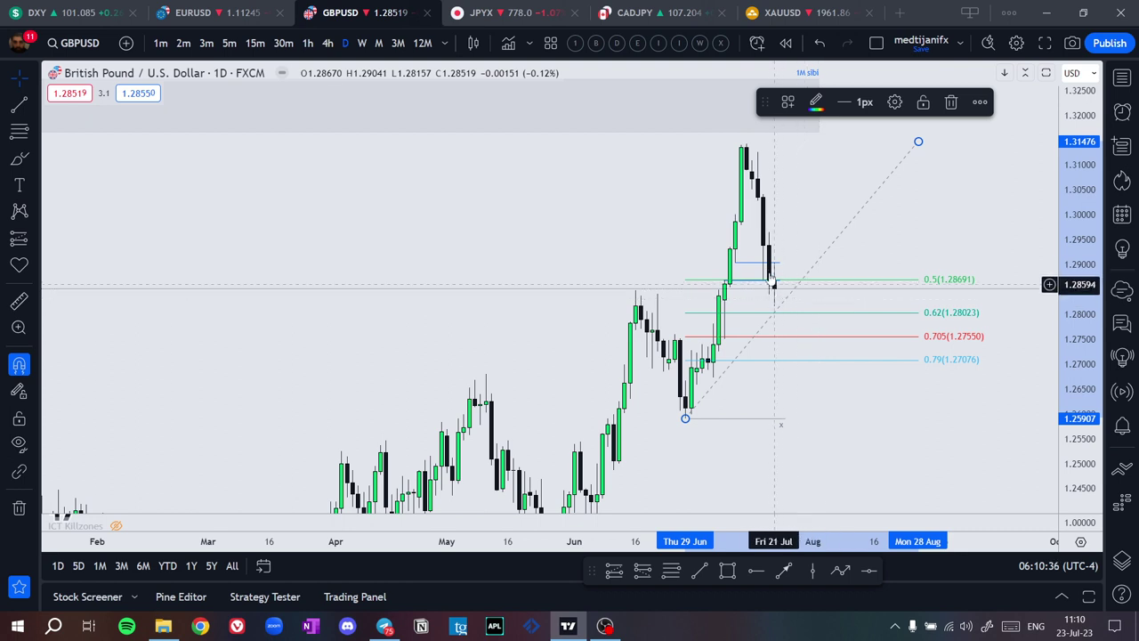
key(Delete)
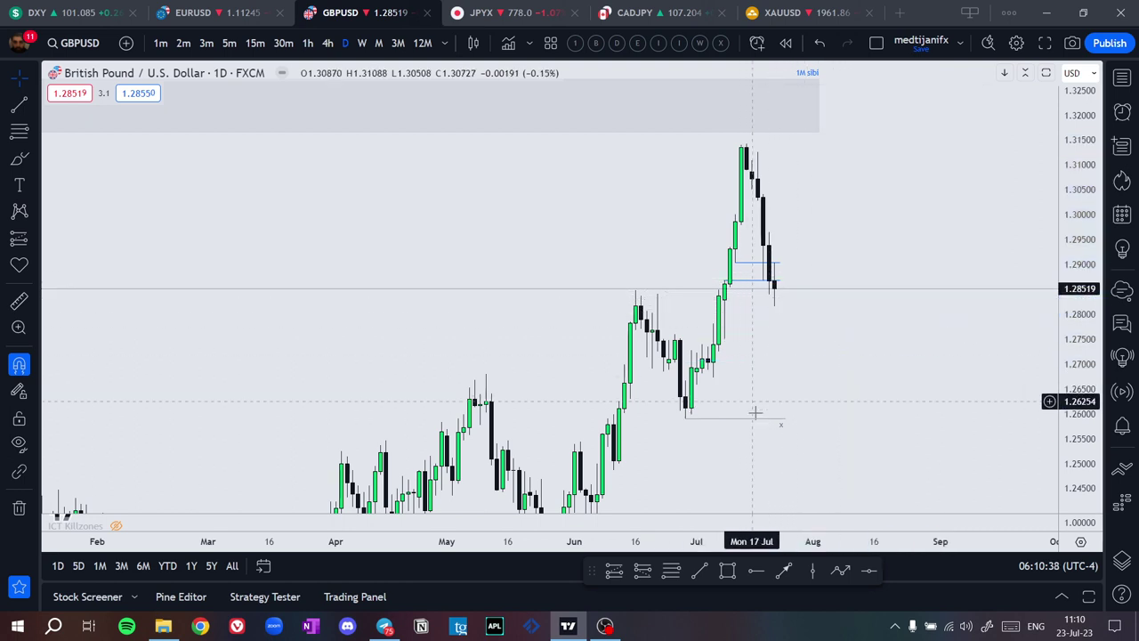
Sketch a temporary level at about 1.2748 from 28 June and a path dipping to it and rising into the 1M sibi zone, removing both
click(701, 572)
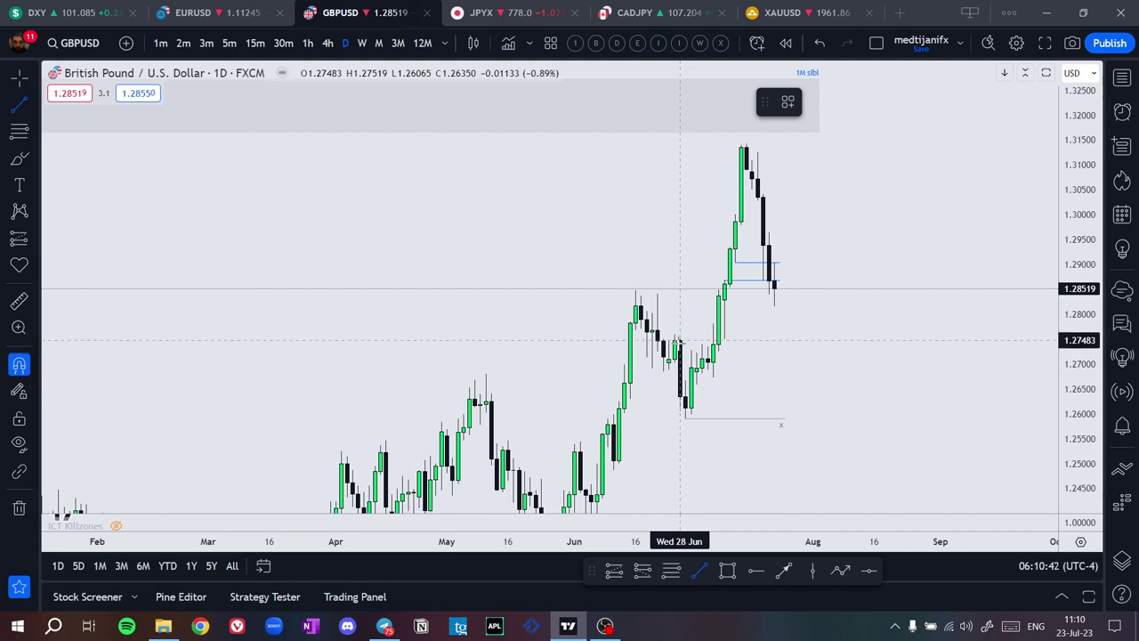
drag(678, 340, 874, 340)
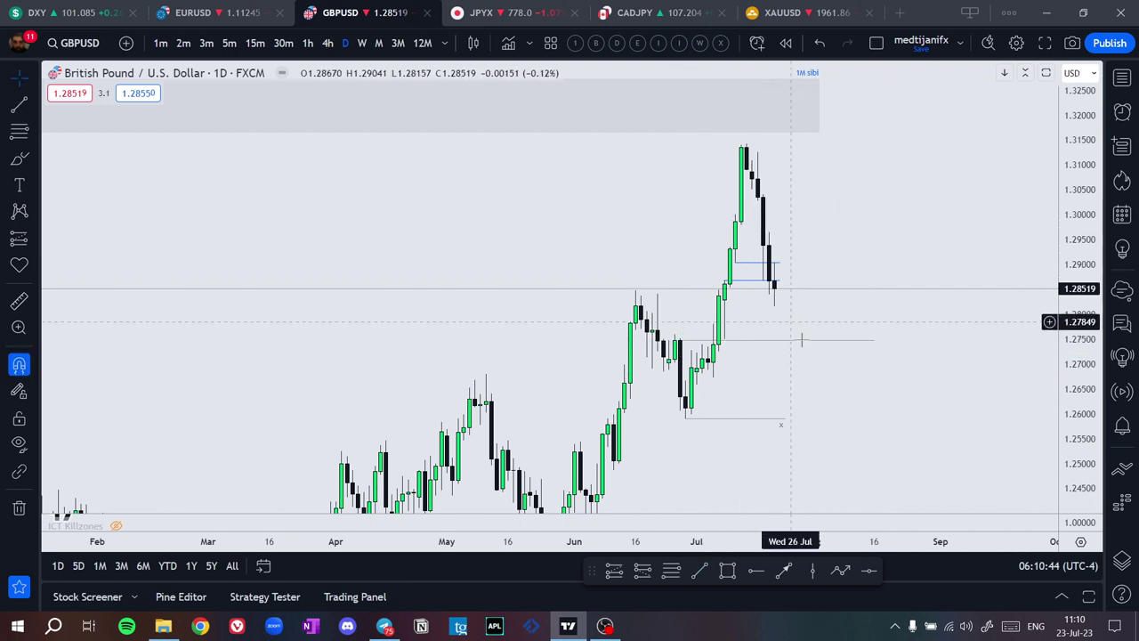
click(841, 571)
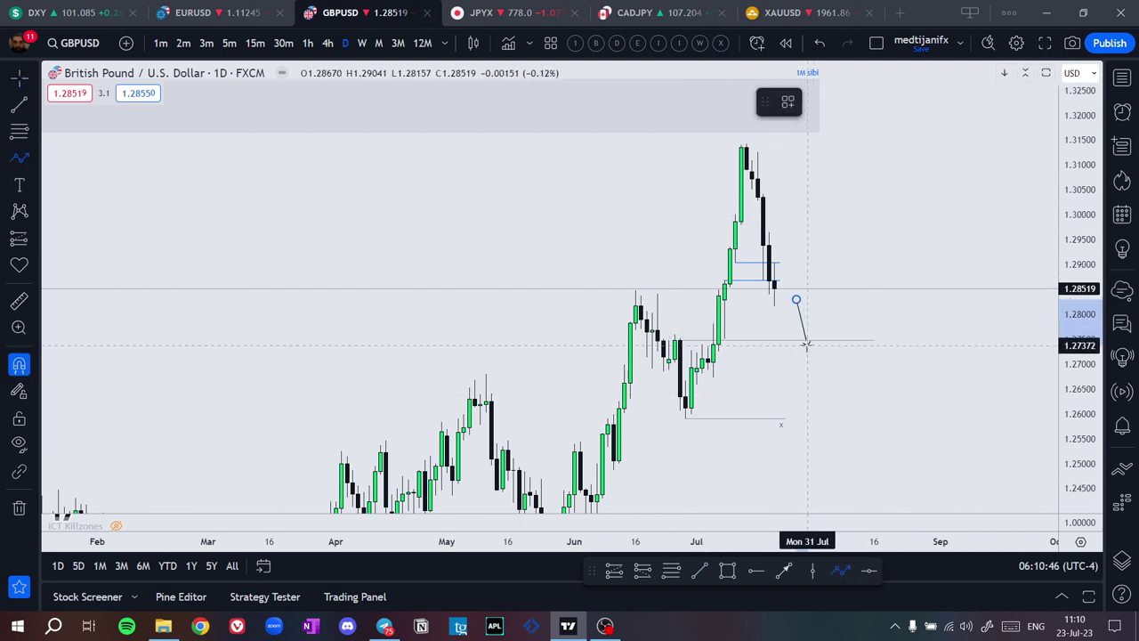
click(806, 345)
double_click(841, 96)
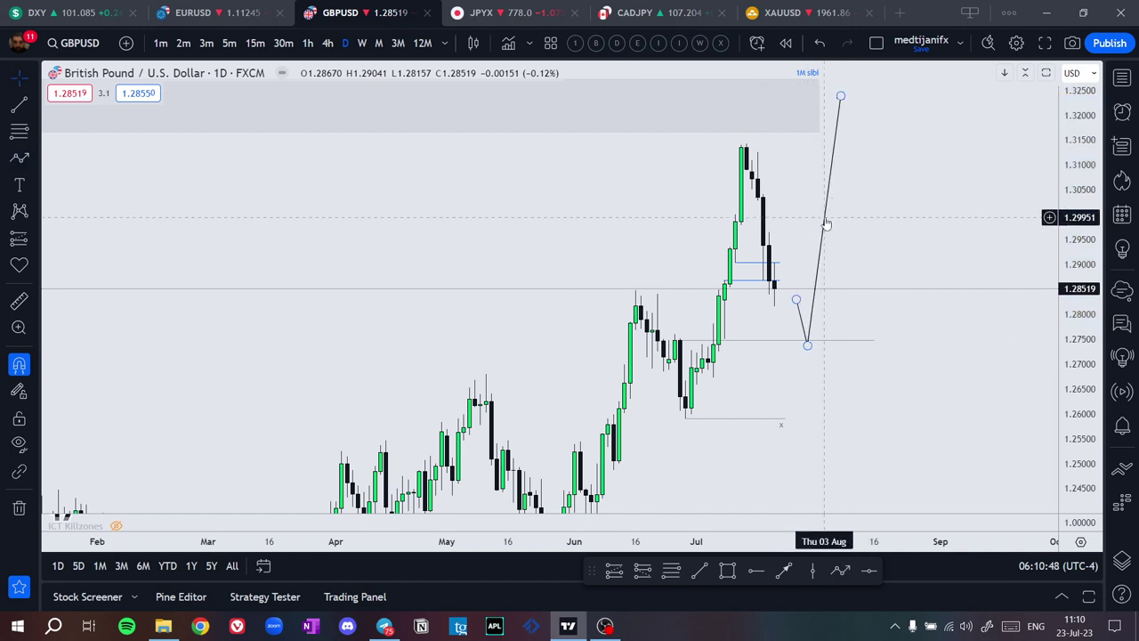
key(Delete)
drag(824, 314, 804, 241)
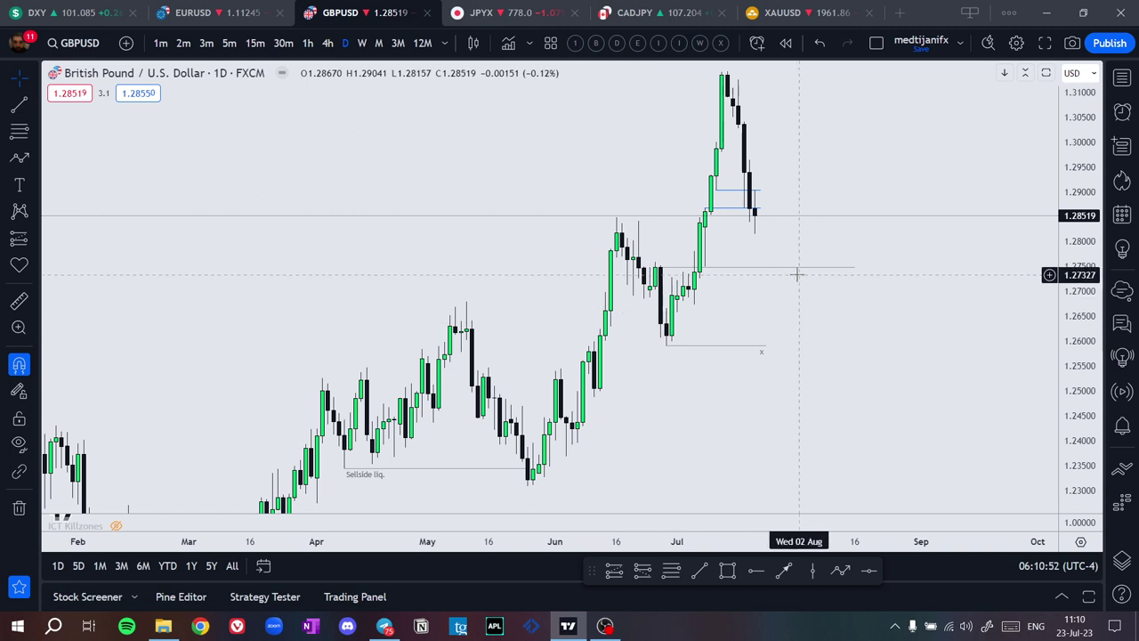
drag(858, 195, 819, 284)
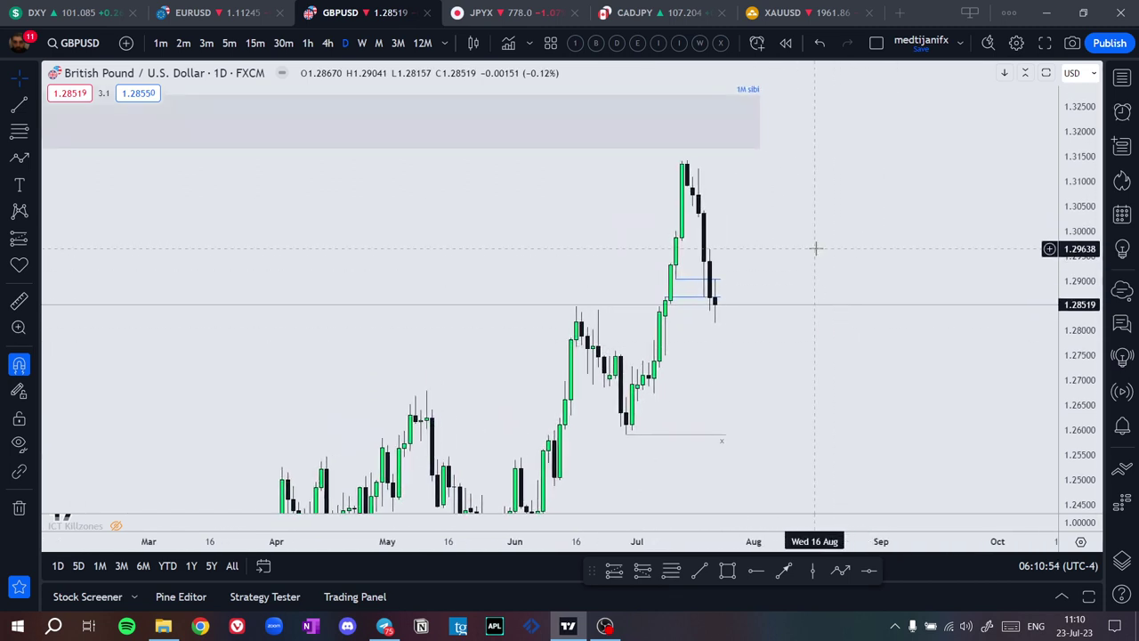
Extend both blue levels beneath the July decline a few bars past the latest daily candle
drag(728, 285, 740, 304)
click(737, 301)
click(770, 327)
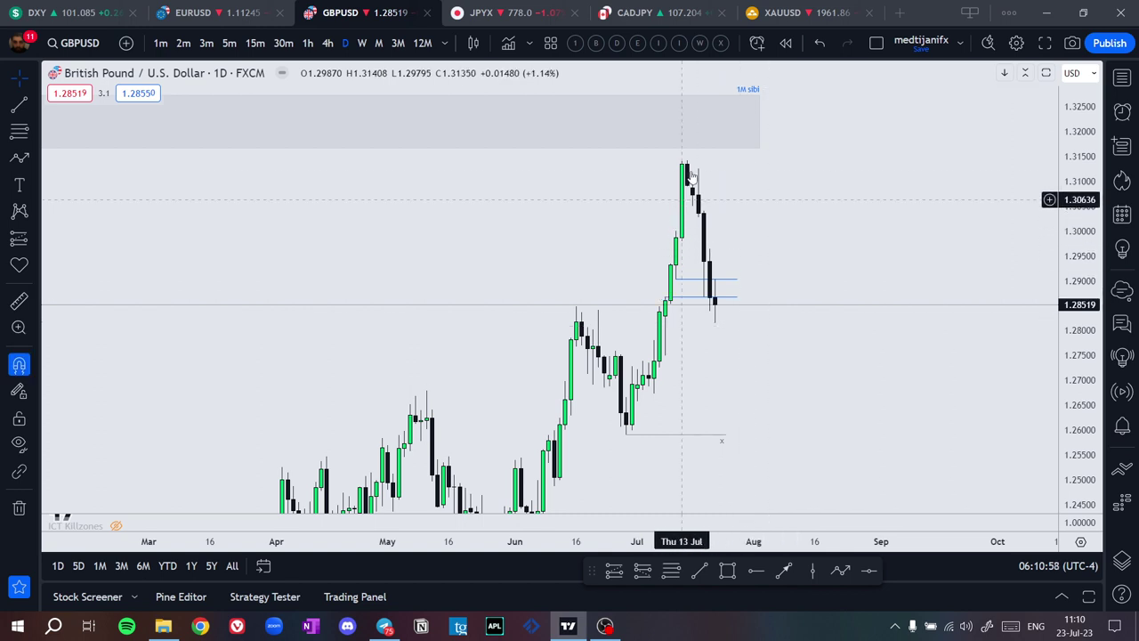
scroll(698, 213, up, 3)
drag(664, 203, 934, 229)
drag(1065, 310, 1065, 283)
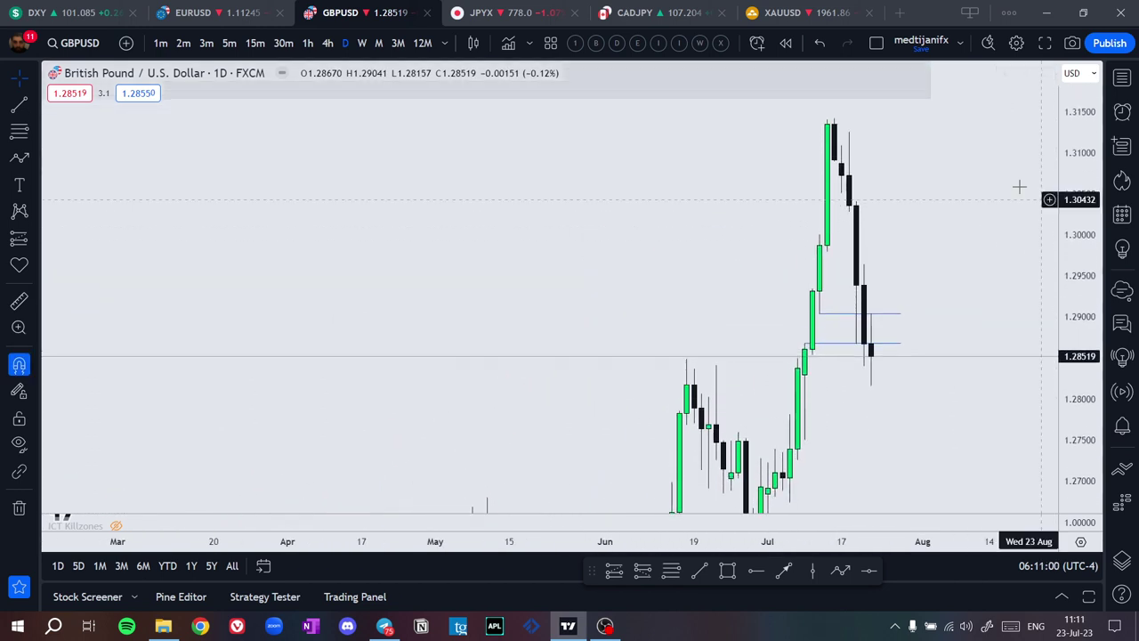
scroll(862, 190, up, 3)
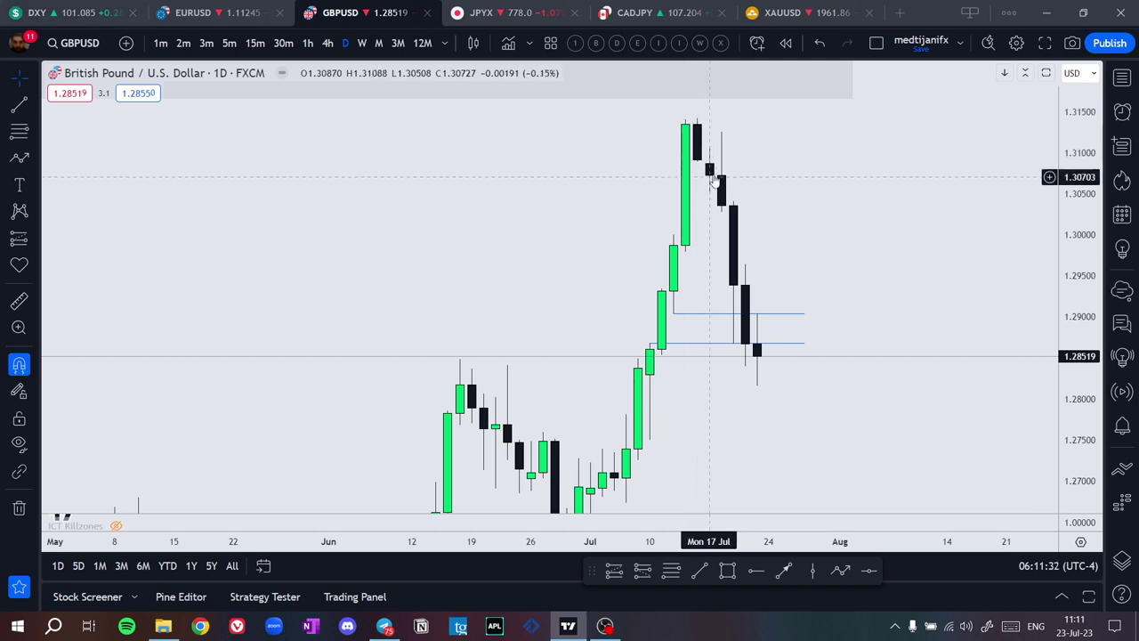
Switch to the DXY daily chart, exit its replay mode and examine the July candles above the weekly bisi
click(81, 12)
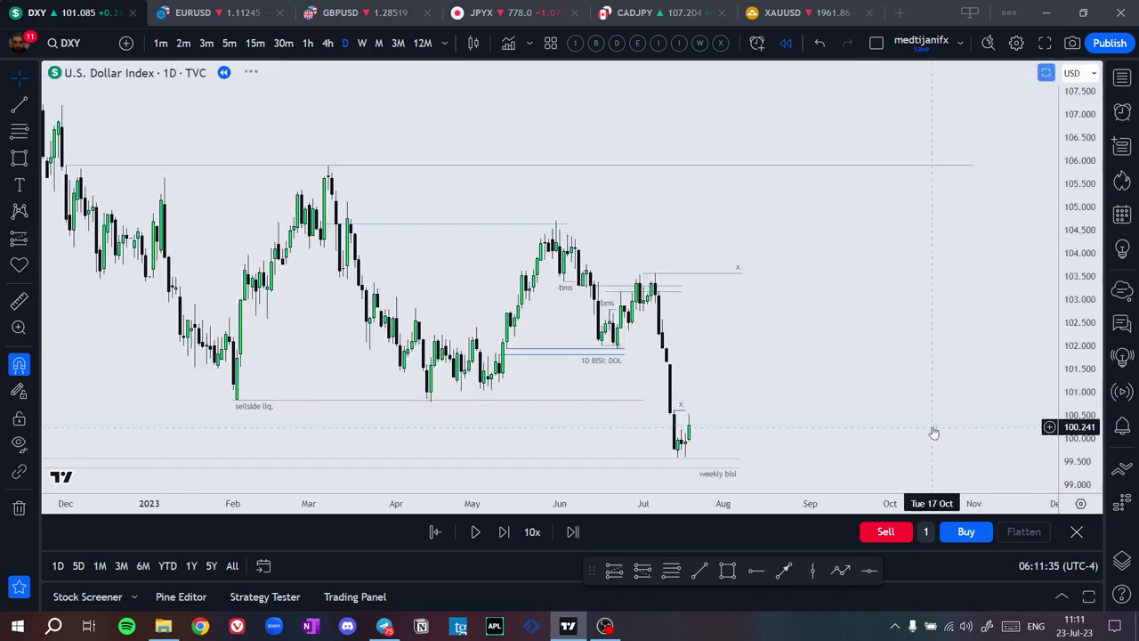
scroll(934, 432, up, 5)
drag(620, 437, 841, 409)
scroll(840, 409, down, 3)
click(1076, 531)
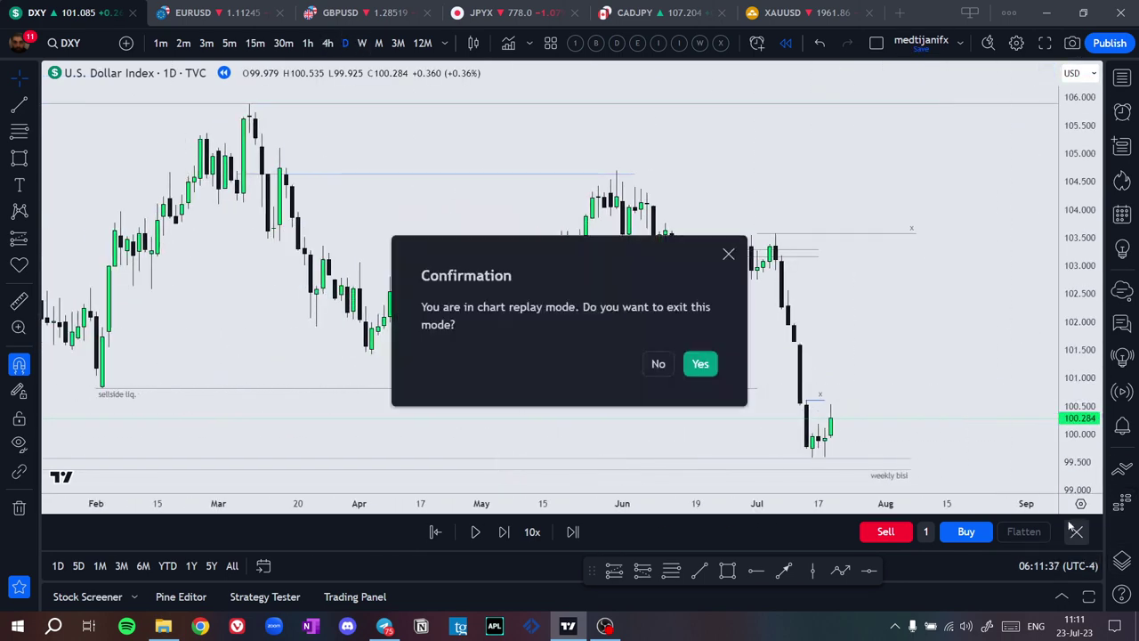
click(700, 364)
scroll(1032, 374, up, 5)
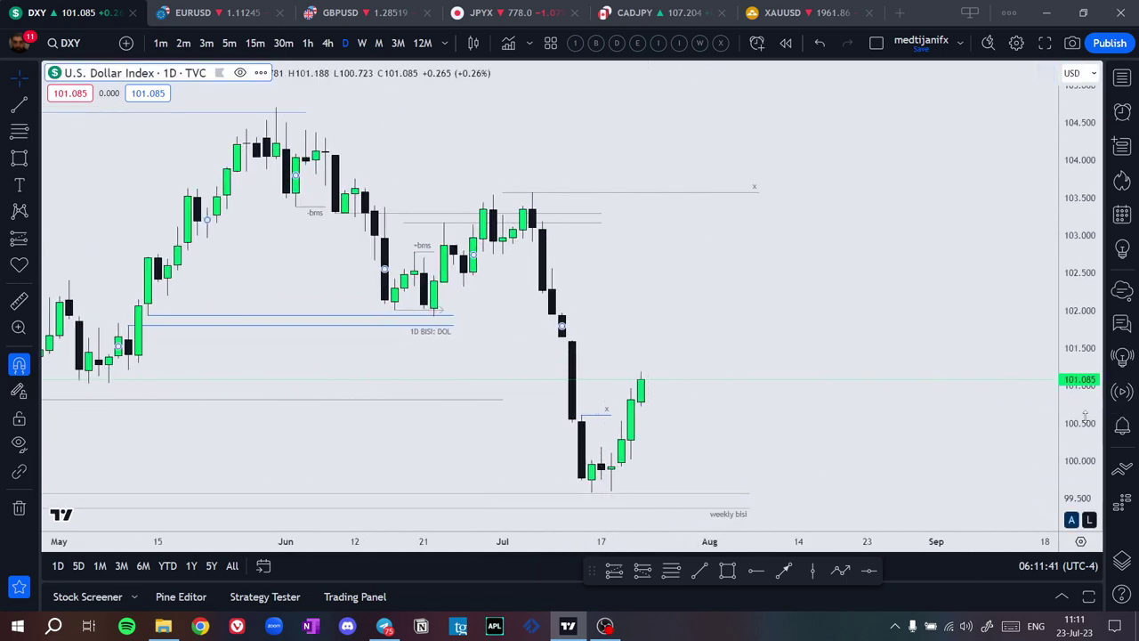
drag(1085, 414, 1084, 288)
drag(818, 437, 826, 216)
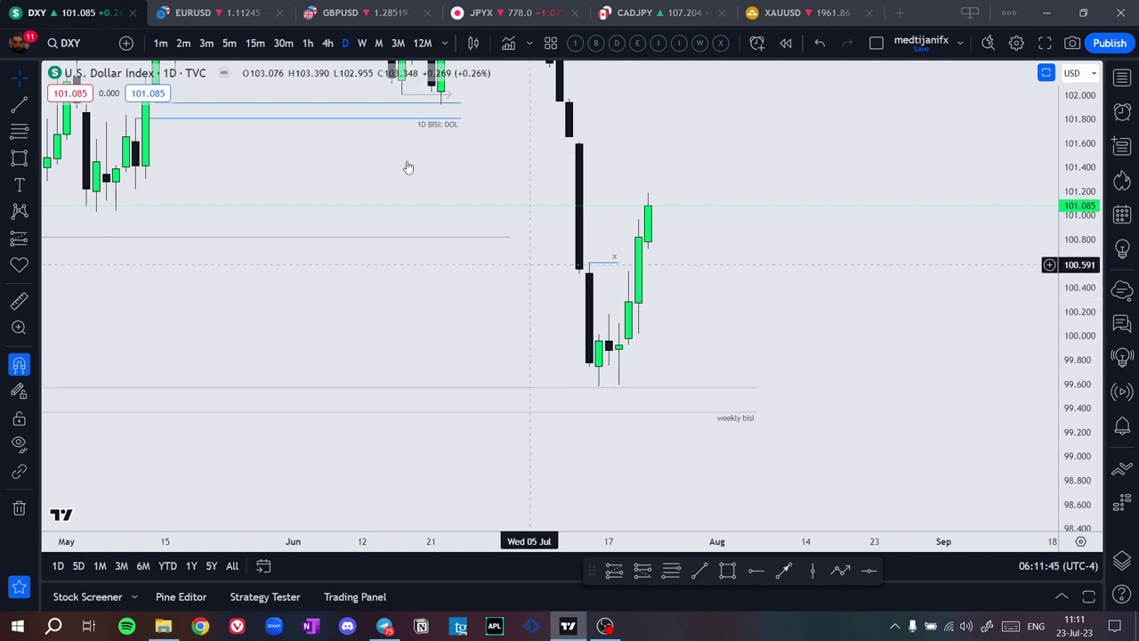
Return to GBPUSD and set the chart to the 4-hour timeframe, framing the mid-July top and decline
click(405, 7)
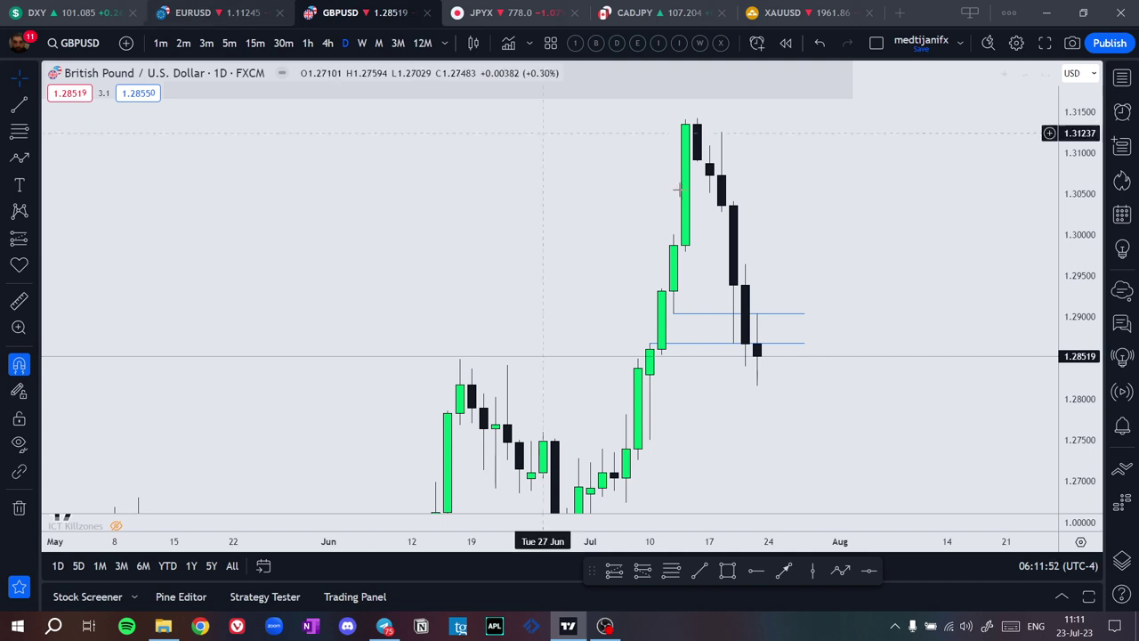
scroll(752, 222, up, 3)
scroll(890, 196, down, 3)
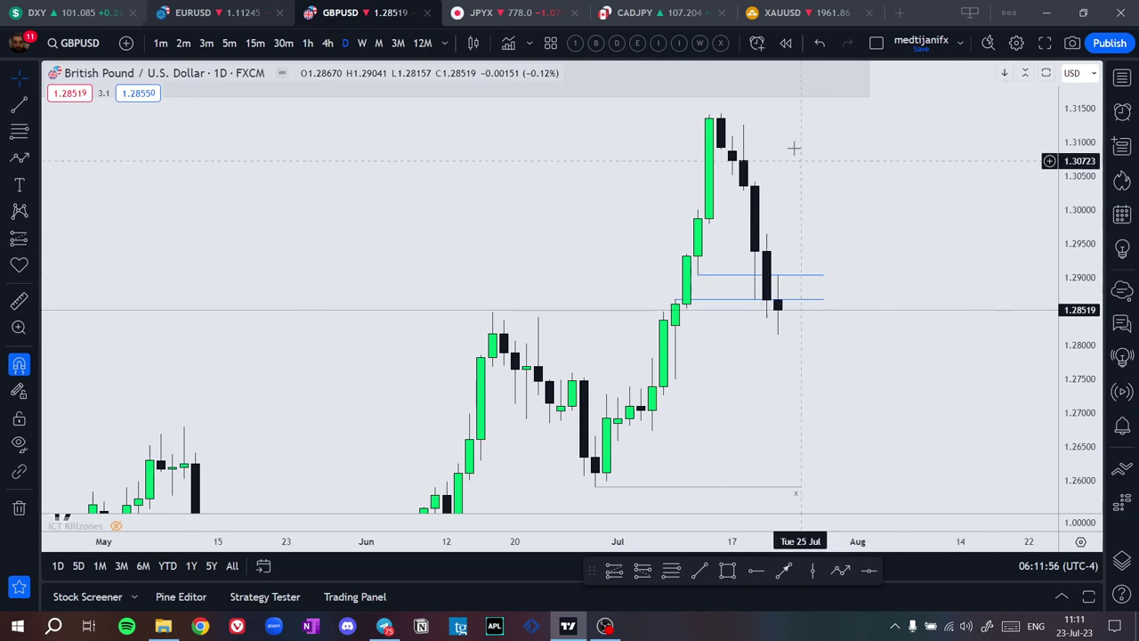
click(325, 45)
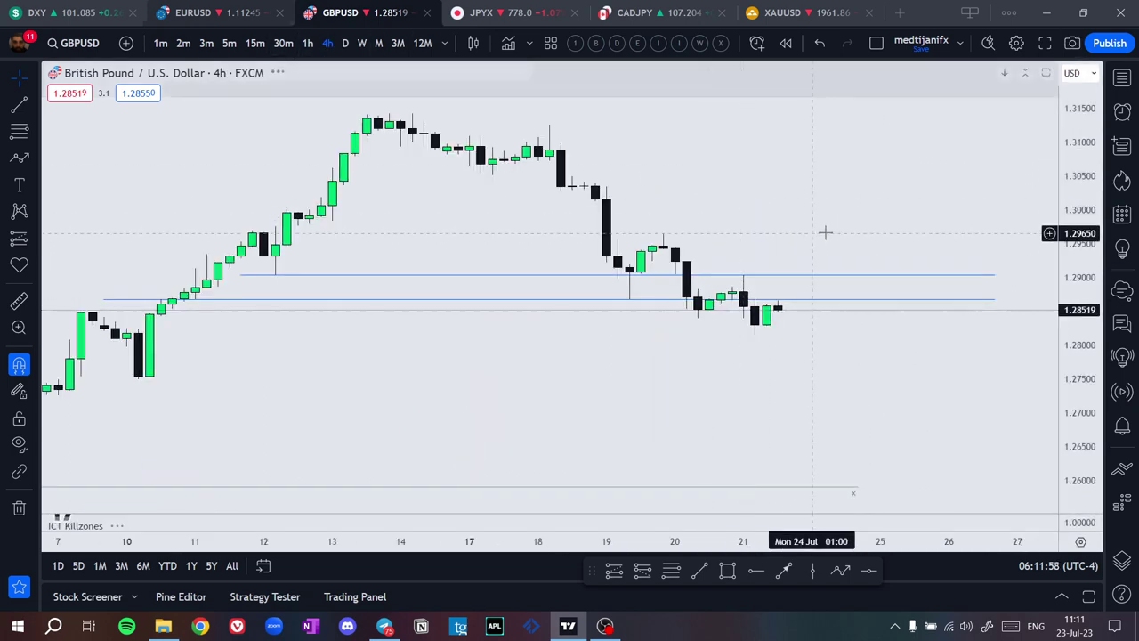
drag(1082, 418, 1077, 234)
drag(850, 182, 913, 351)
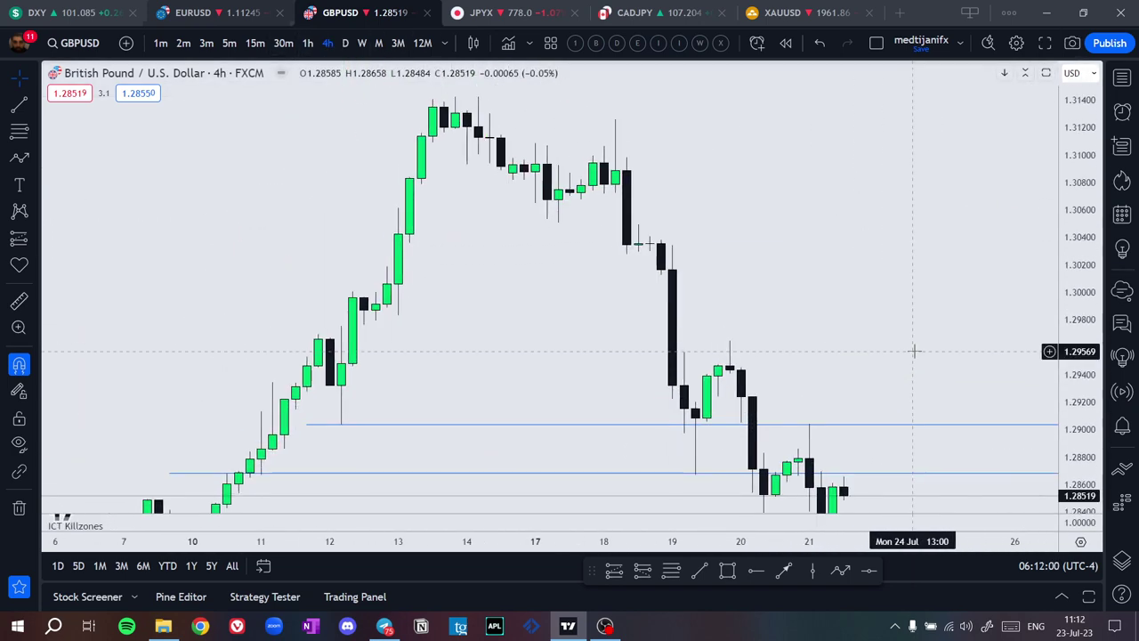
drag(722, 401, 729, 463)
Draw short horizontal lines at the 17 July high near 1.3109 and the 17 July low at 1.30508
click(699, 570)
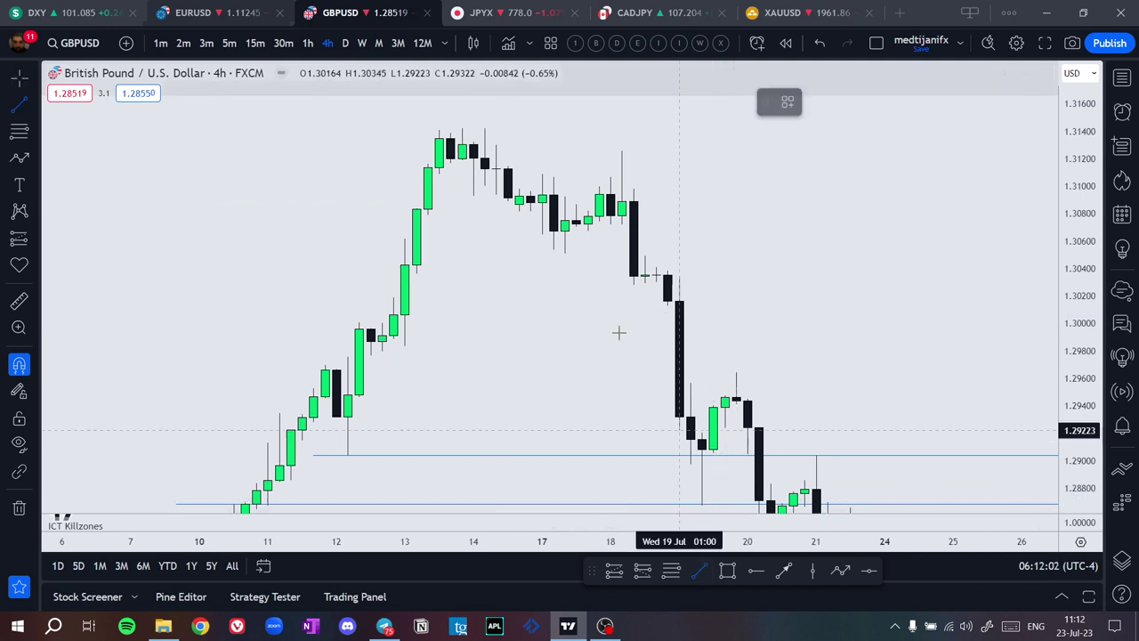
click(543, 172)
click(657, 174)
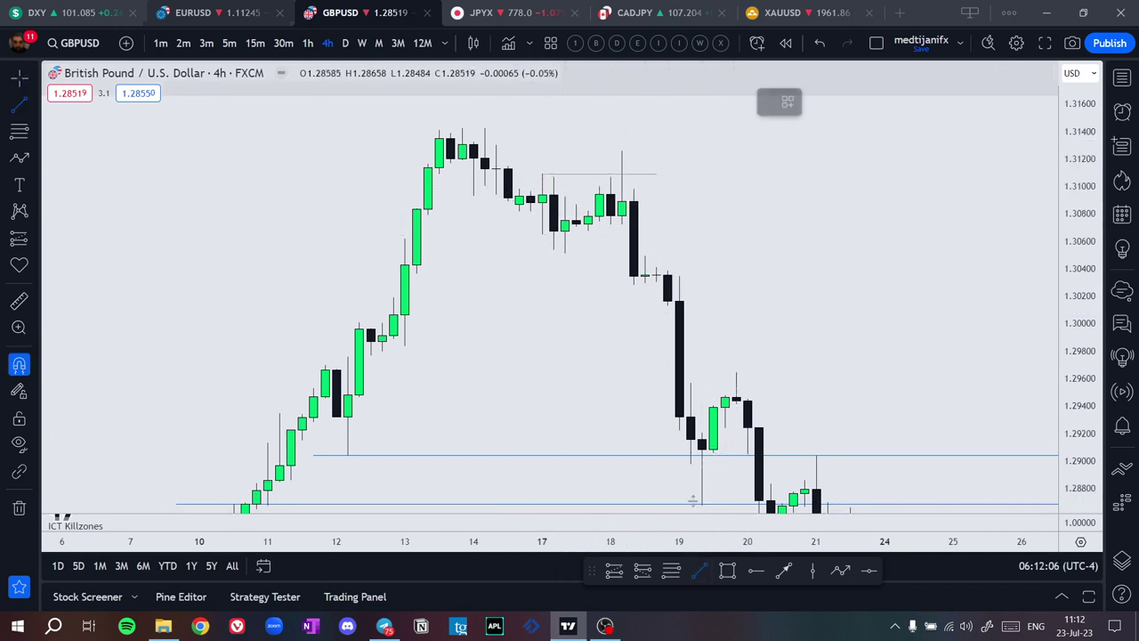
shift+click(611, 258)
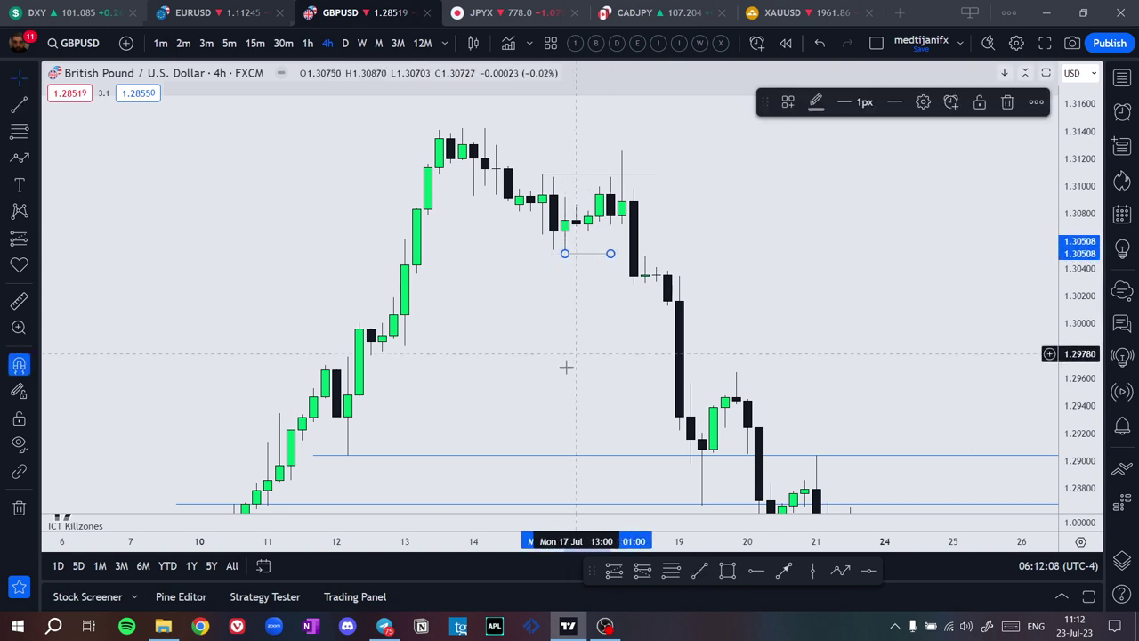
Mark the 12–13 July consolidation with a rectangle from about 1.2980 to 1.3012
drag(566, 366, 549, 260)
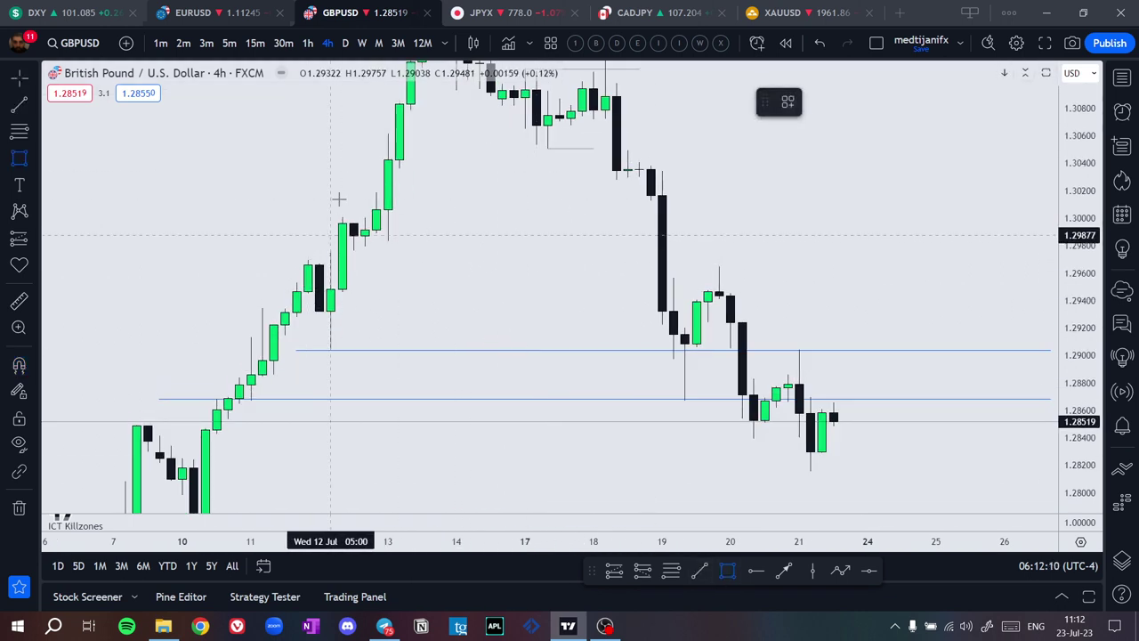
mouse_move(331, 202)
mouse_down()
mouse_move(410, 258)
mouse_move(366, 252)
mouse_move(366, 235)
mouse_up()
click(381, 273)
scroll(511, 304, down, 2)
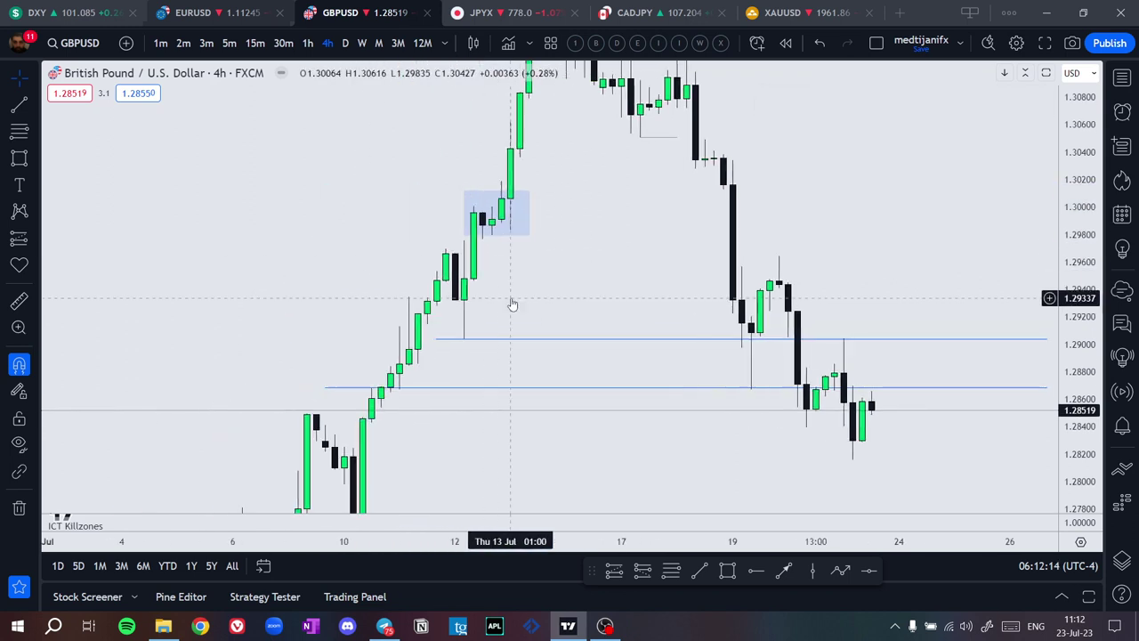
Draw a horizontal line from the 12 July high at about 1.2966 across to the 19 July decline
scroll(512, 304, down, 1)
click(700, 570)
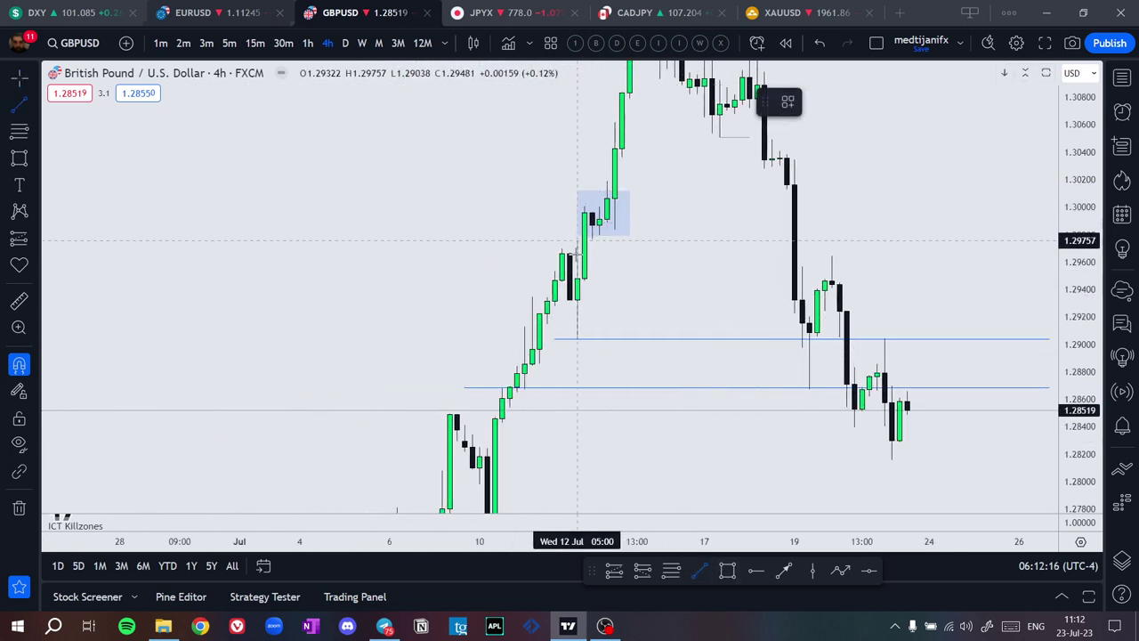
drag(569, 254, 597, 189)
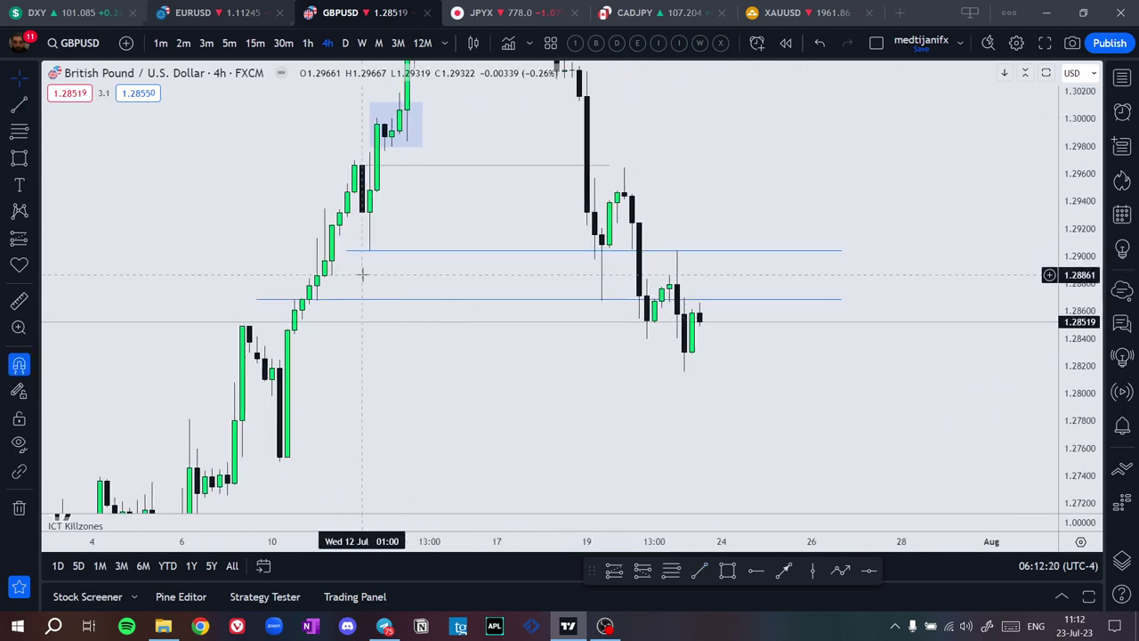
Draw a rectangle zone from the 10 July candle between 1.28243 and 1.28429, extended past the latest candle
click(732, 570)
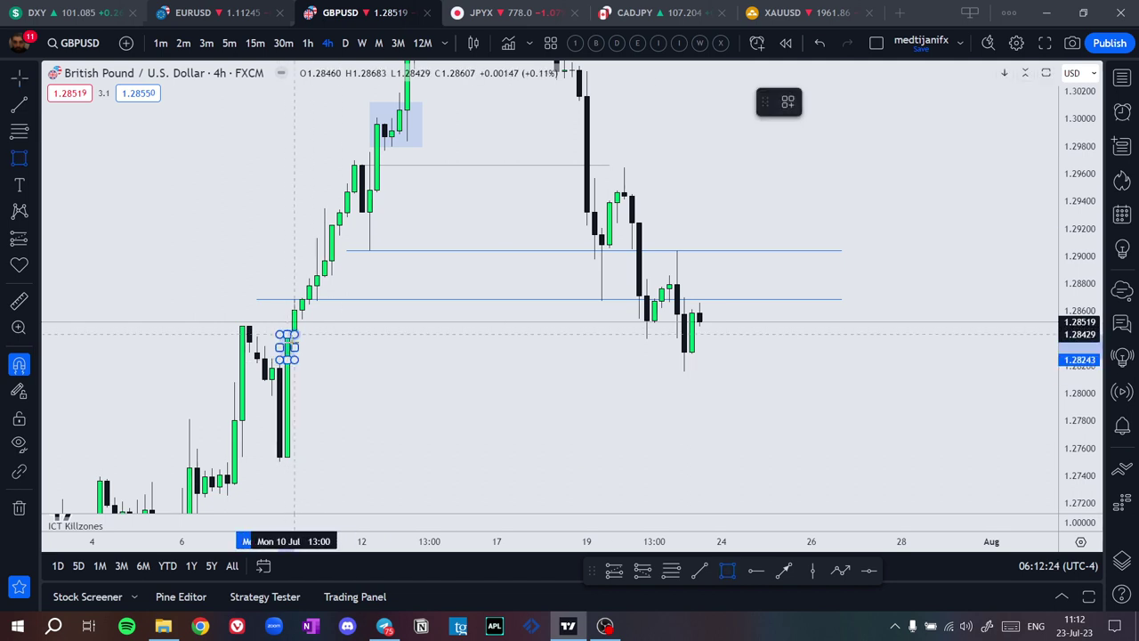
click(287, 337)
click(766, 359)
scroll(885, 265, down, 2)
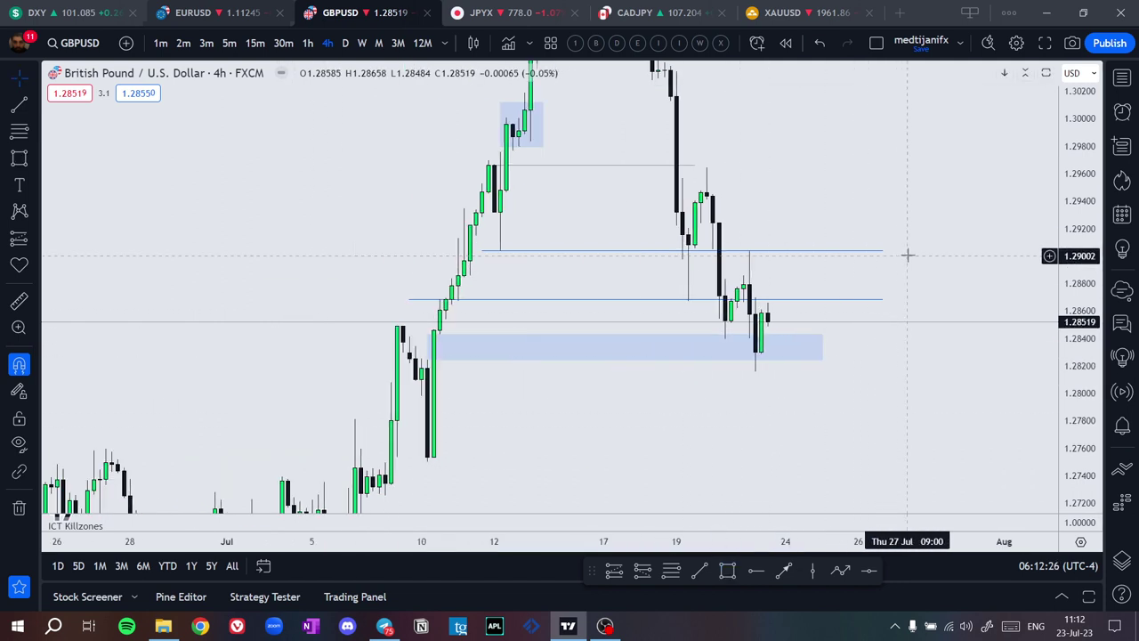
Mark the imbalance zone of the 20 July decline with a rectangle from 1.29050 down to about 1.2883, extended past the latest candle
scroll(907, 214, down, 2)
scroll(762, 220, up, 2)
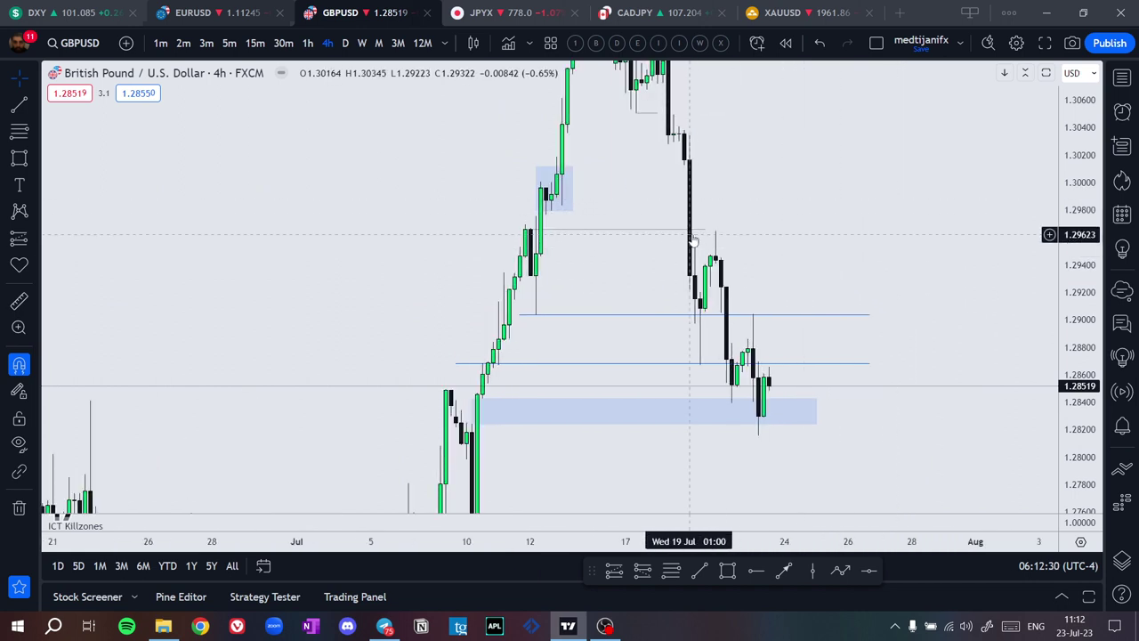
scroll(693, 240, up, 1)
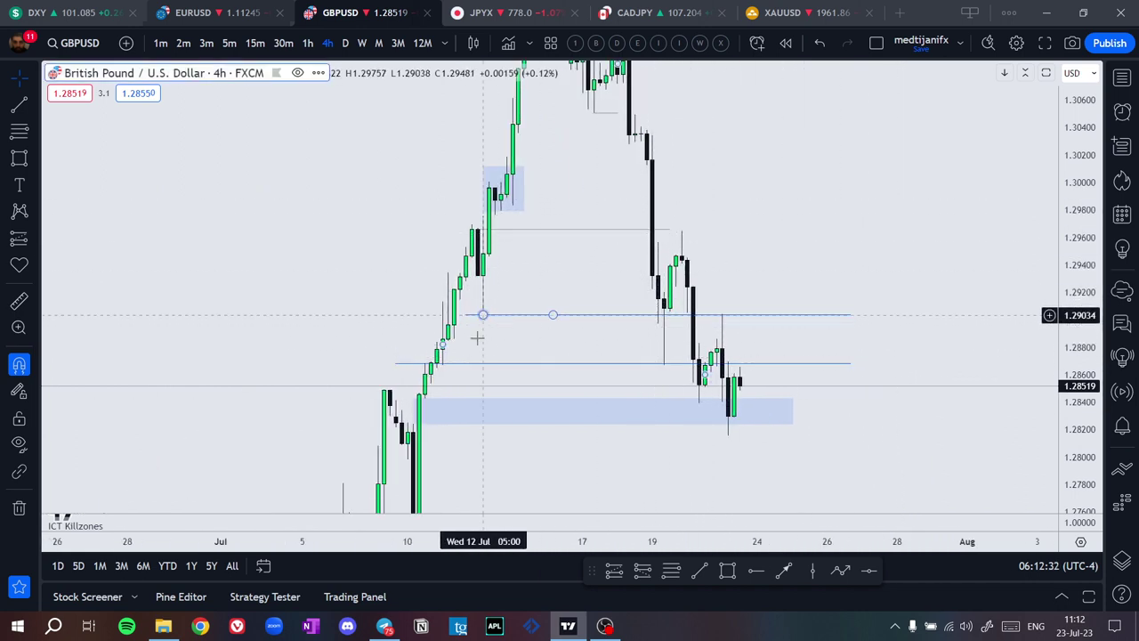
scroll(743, 472, up, 1)
click(726, 572)
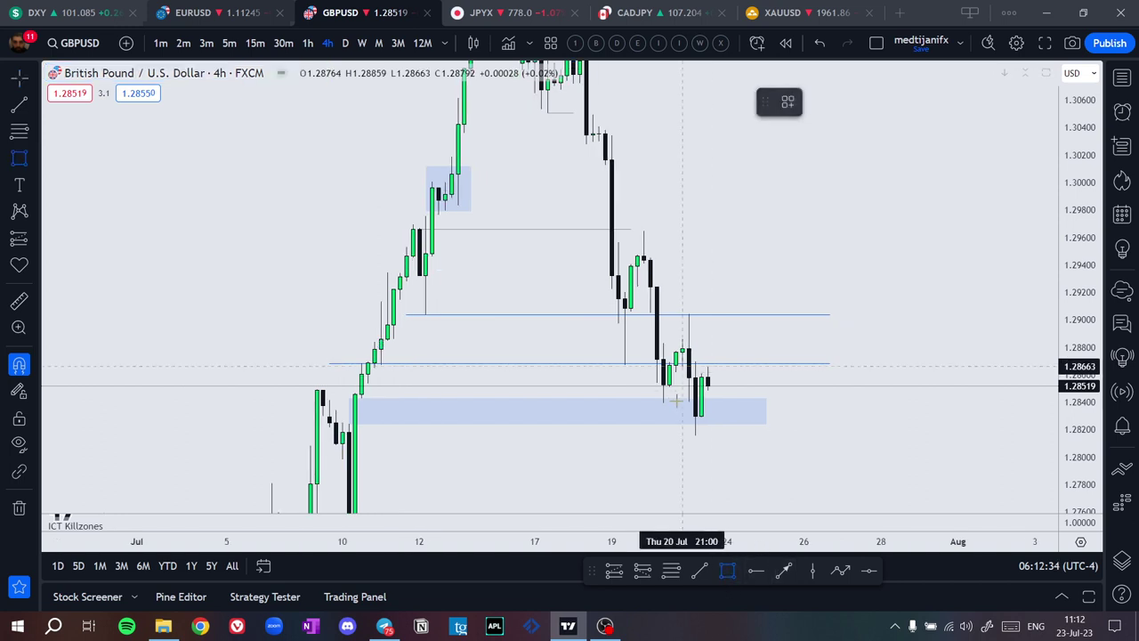
mouse_move(651, 313)
mouse_down()
mouse_move(653, 358)
mouse_move(662, 343)
mouse_move(715, 330)
mouse_up()
click(738, 344)
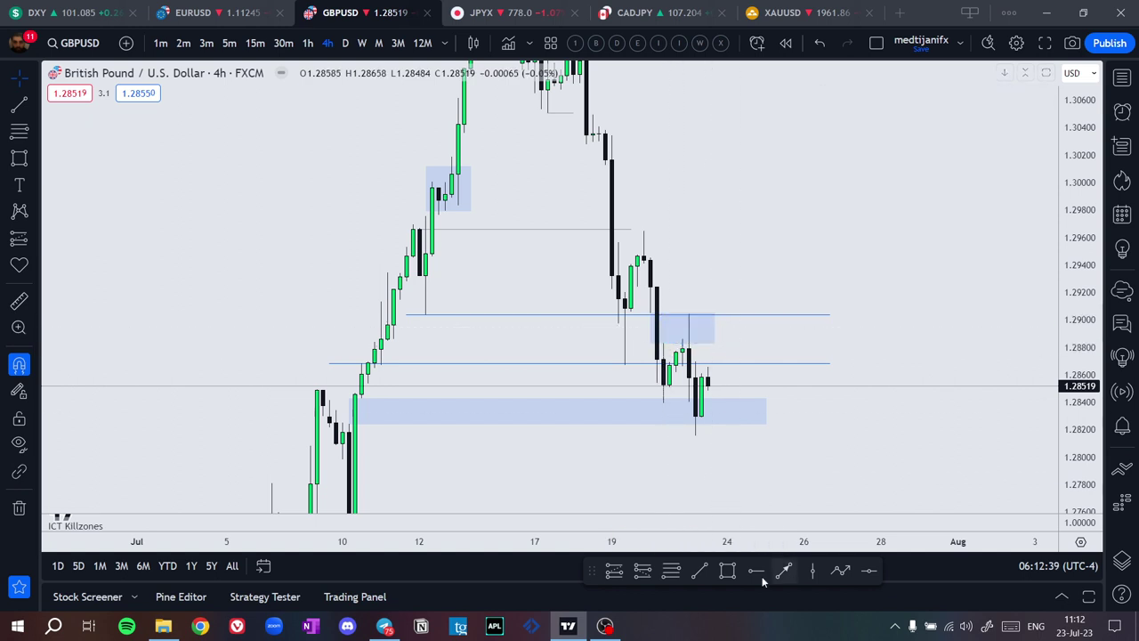
Draw a short horizontal line from the 19 July swing high at about 1.2965 across to 21 July
click(699, 571)
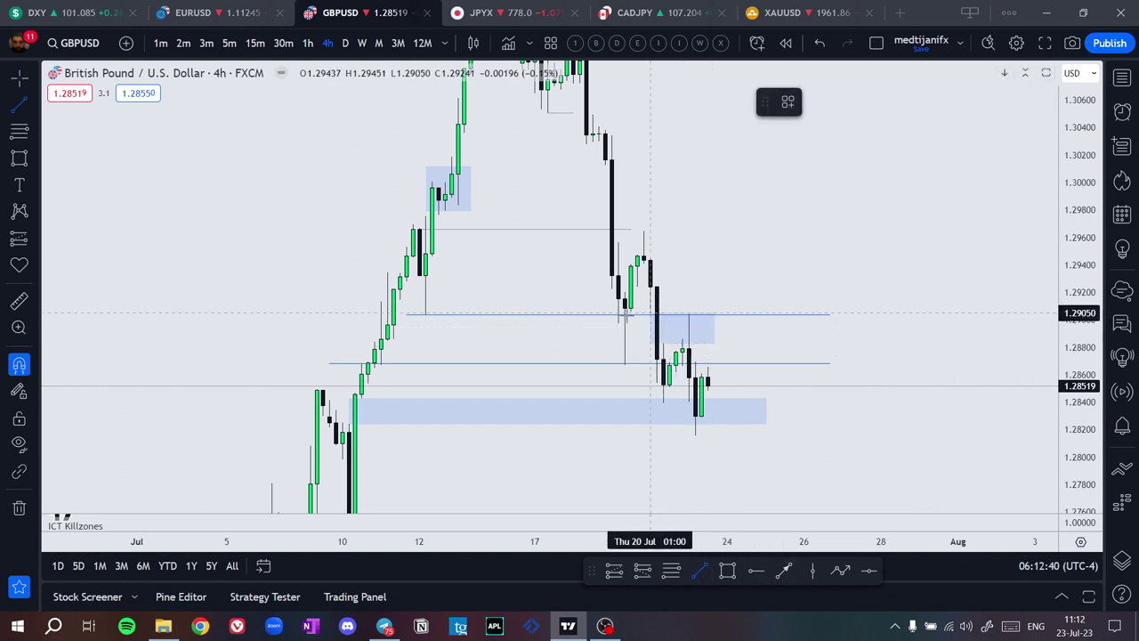
click(644, 231)
click(702, 230)
key(Escape)
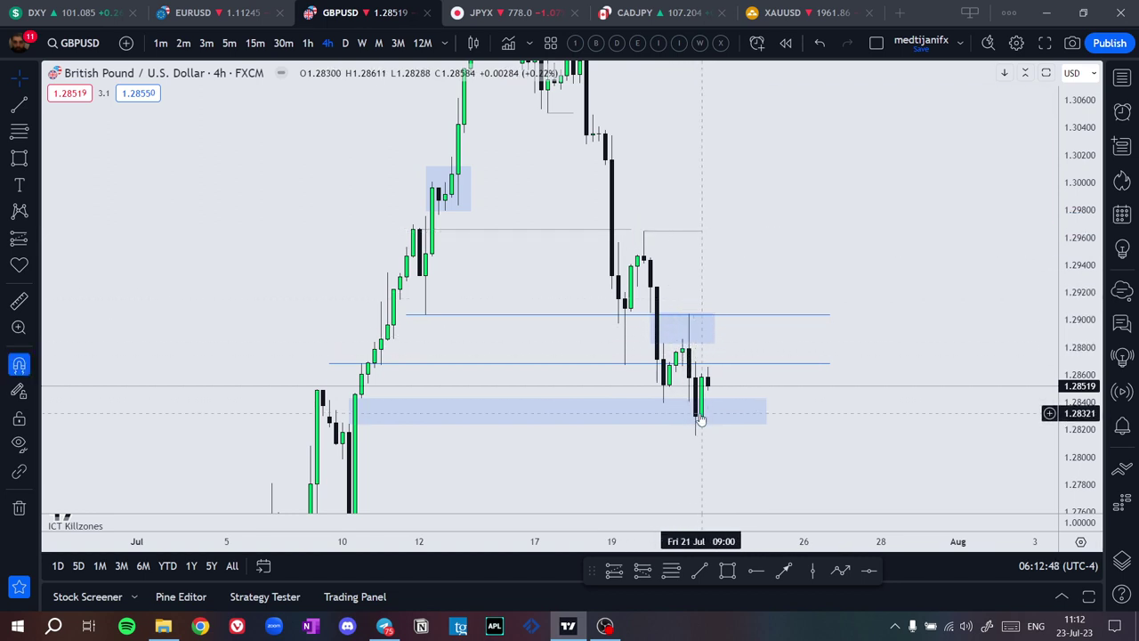
Check the daily retracement levels from the 29 June low at 1.25907 to 1.31394 with a Fibonacci retracement, then remove it
drag(731, 407, 685, 359)
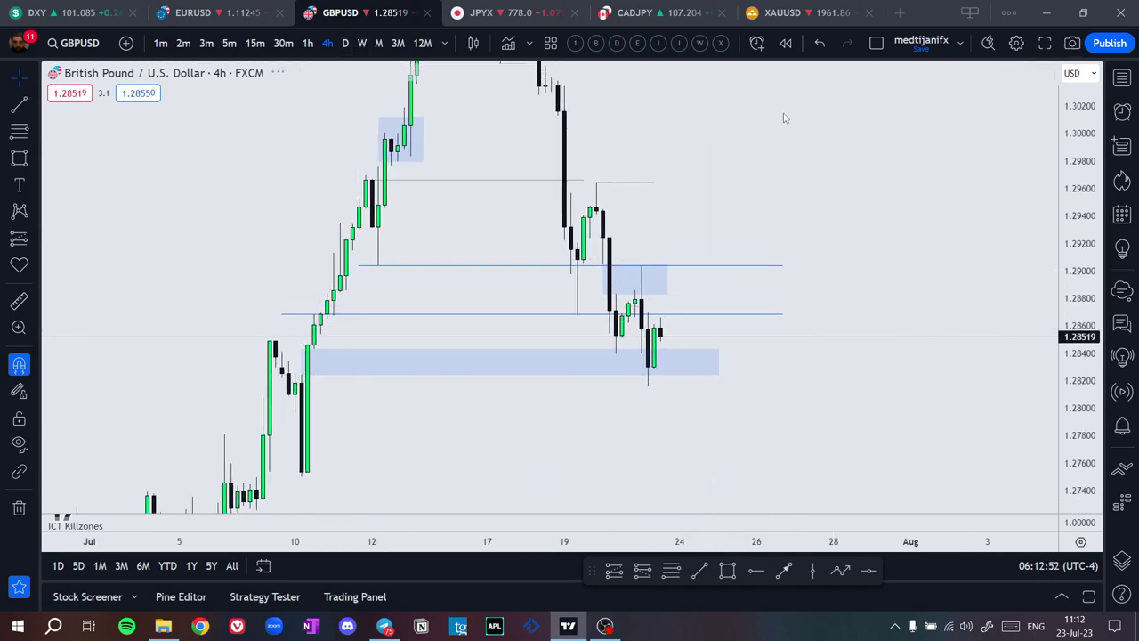
drag(1077, 250, 882, 341)
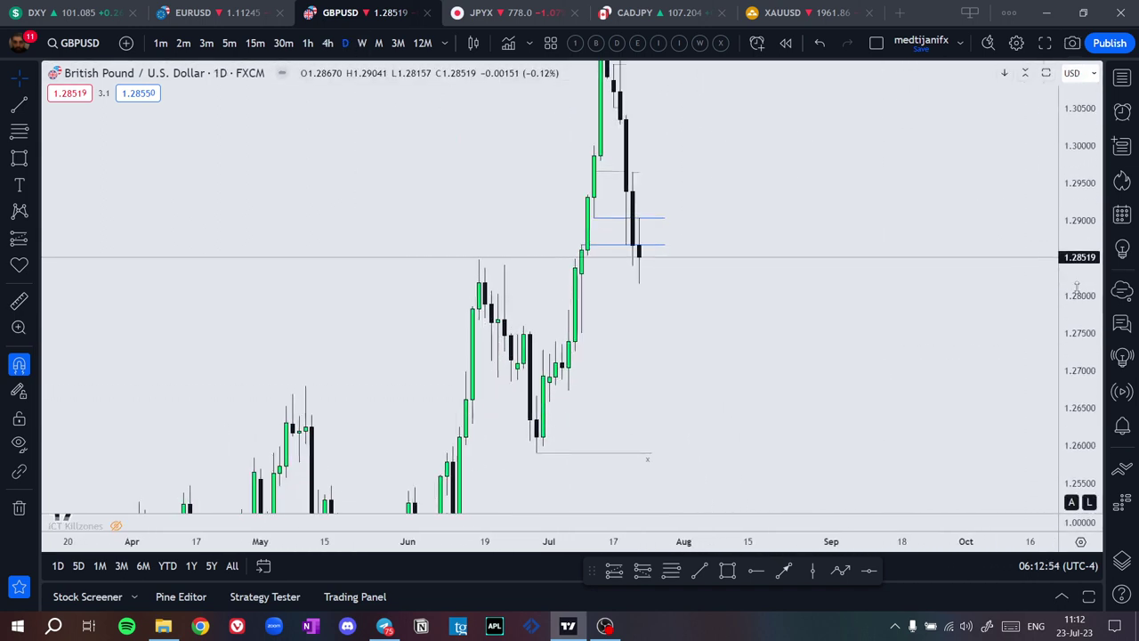
click(667, 573)
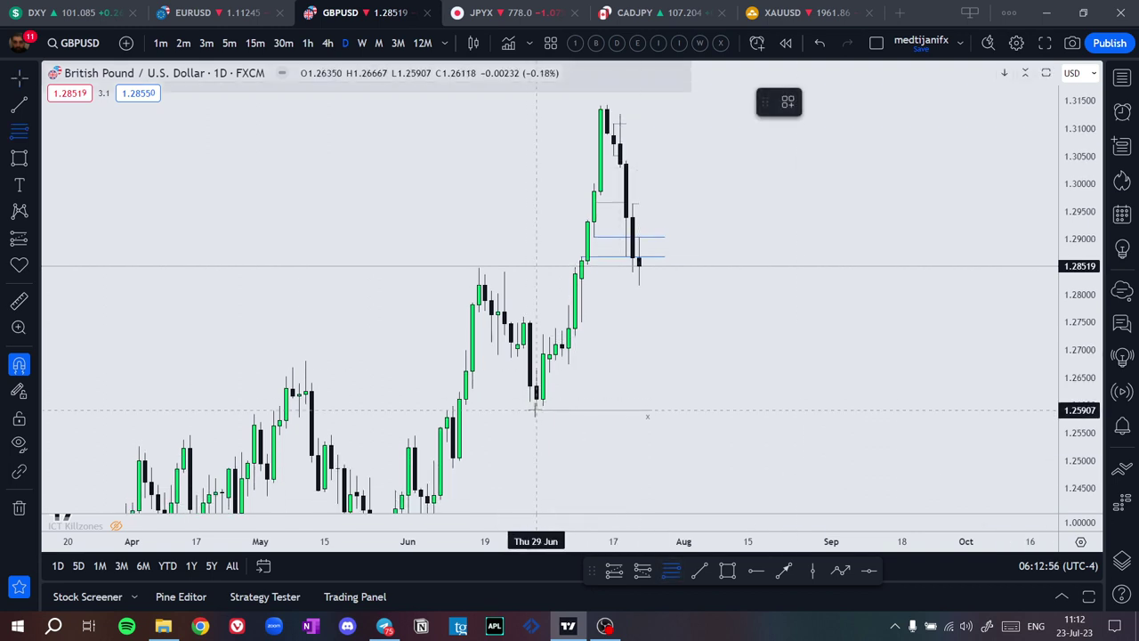
click(536, 410)
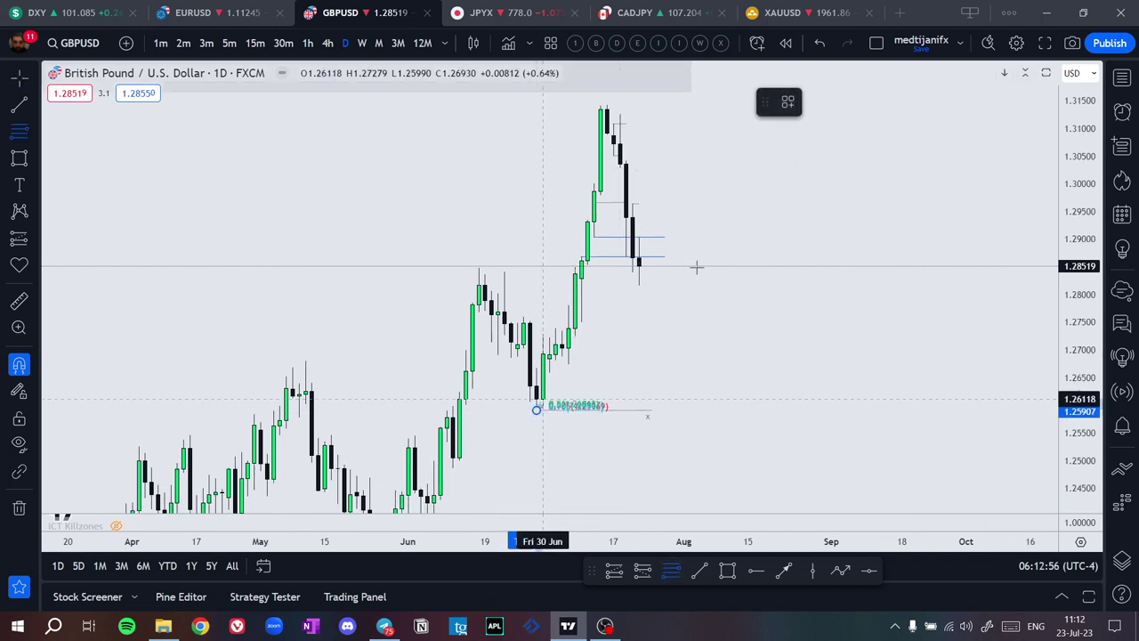
click(857, 110)
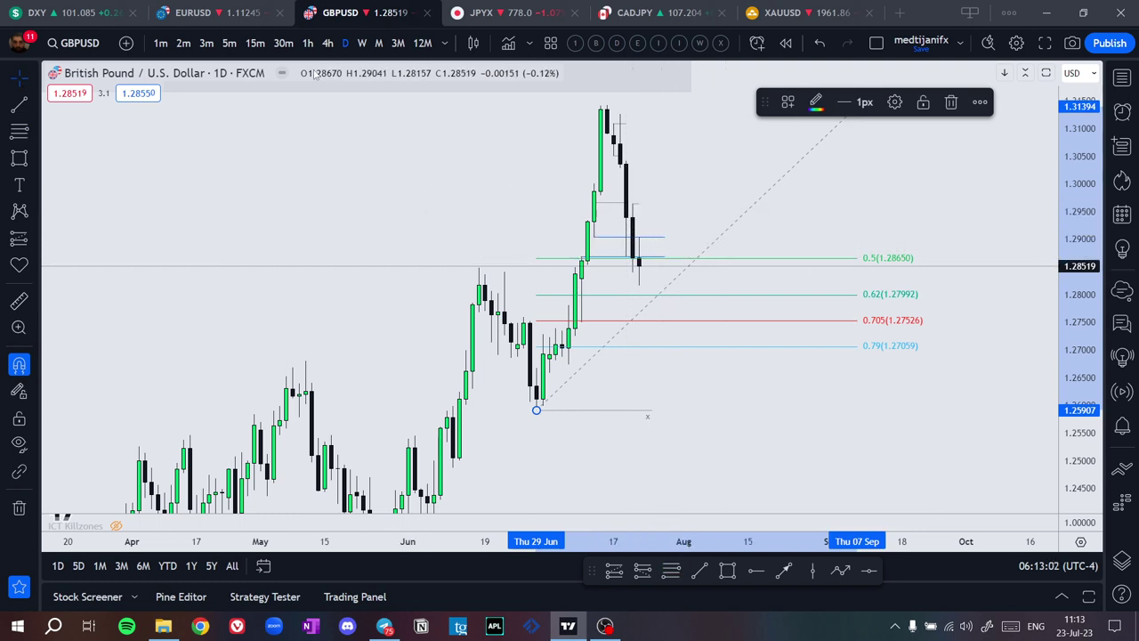
key(Delete)
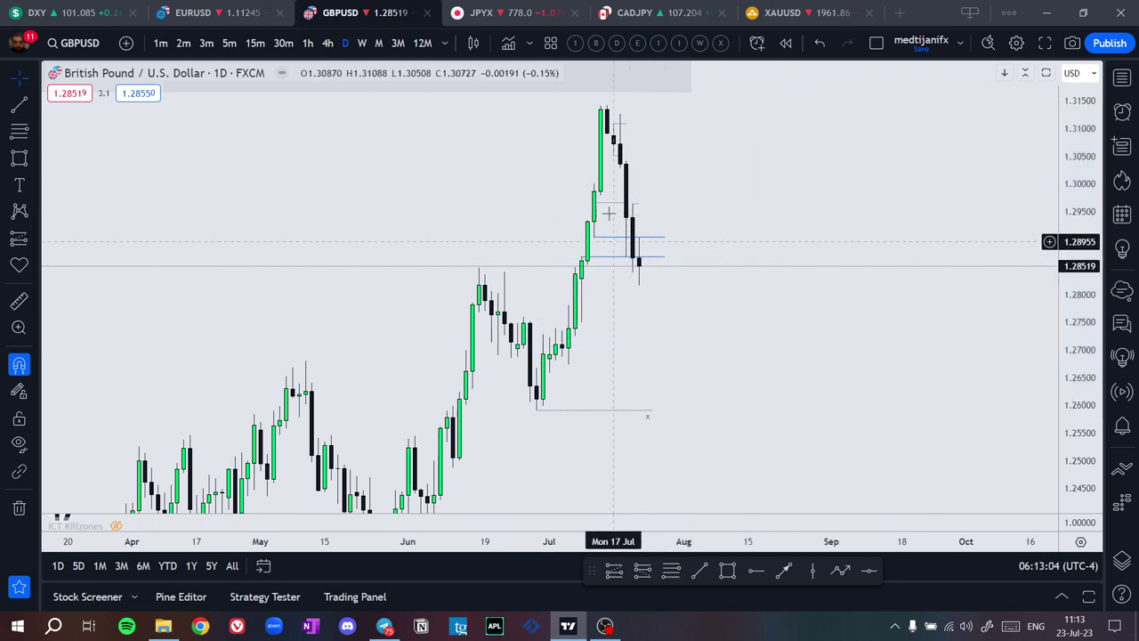
Project price on the 4-hour chart with an arrow path from 1.28658 up to about 1.3000, down to about 1.2932 and up to about 1.3136
click(327, 43)
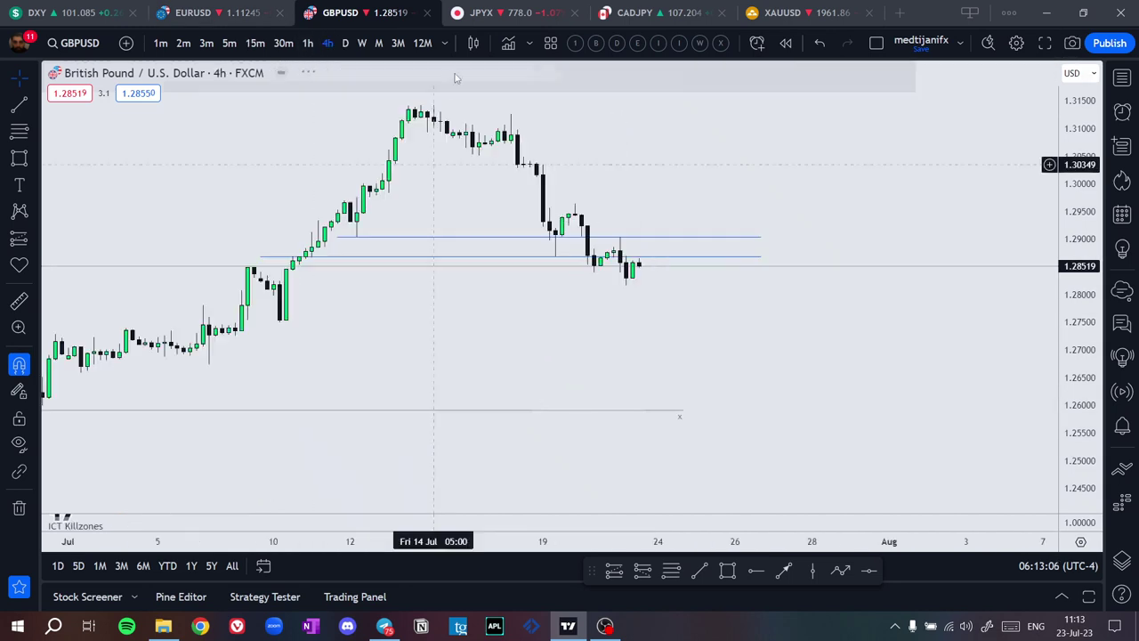
scroll(666, 310, down, 3)
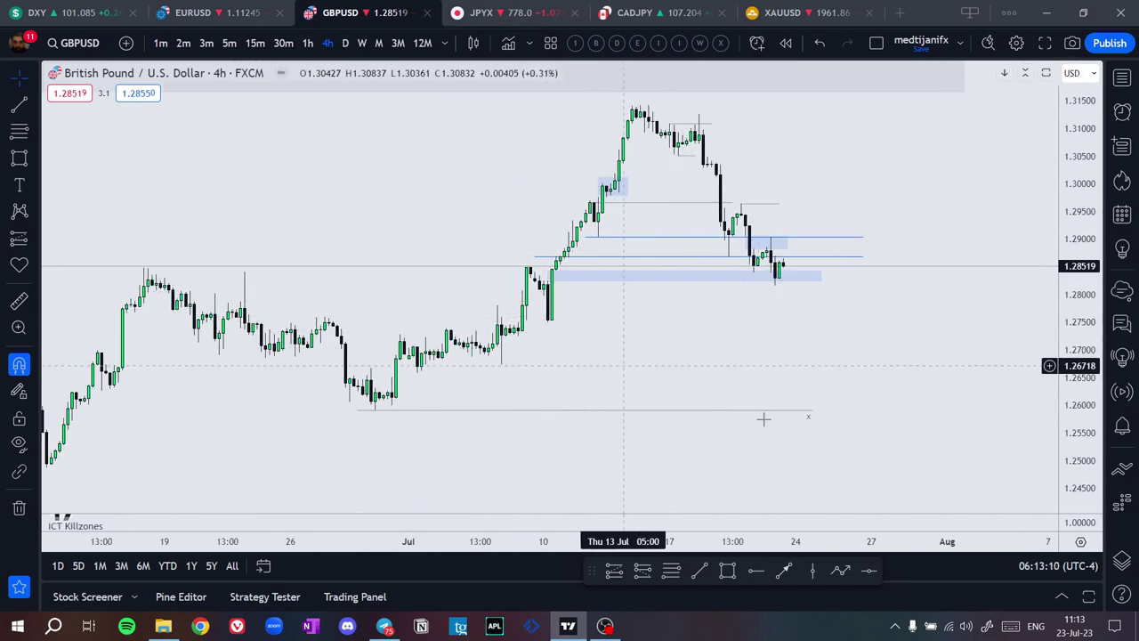
drag(1075, 447, 1075, 336)
scroll(801, 428, up, 3)
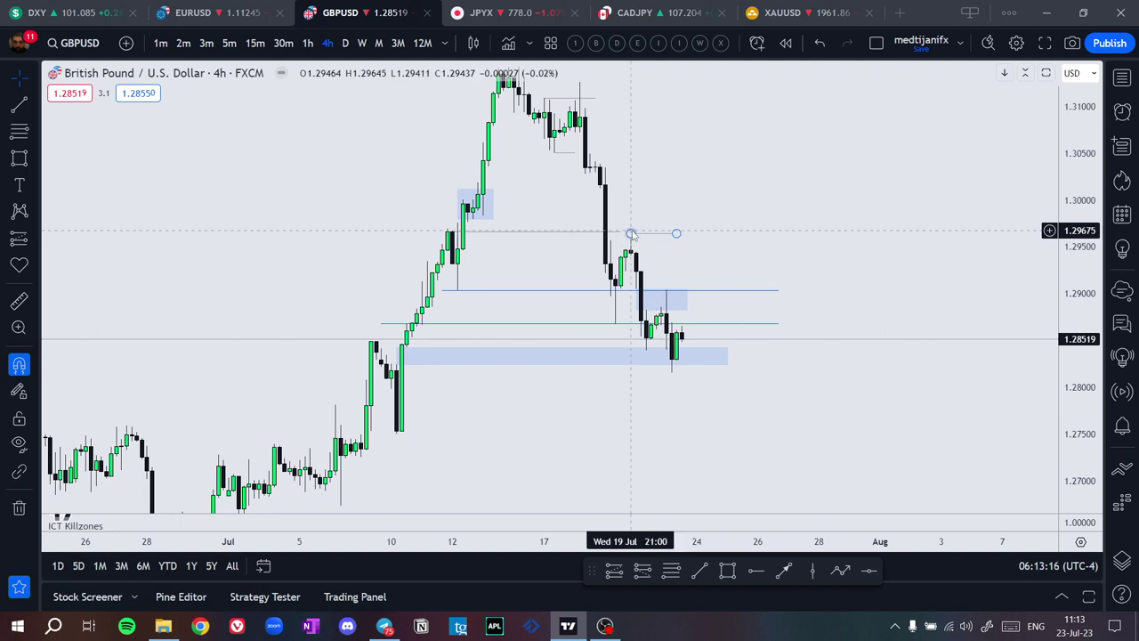
click(840, 571)
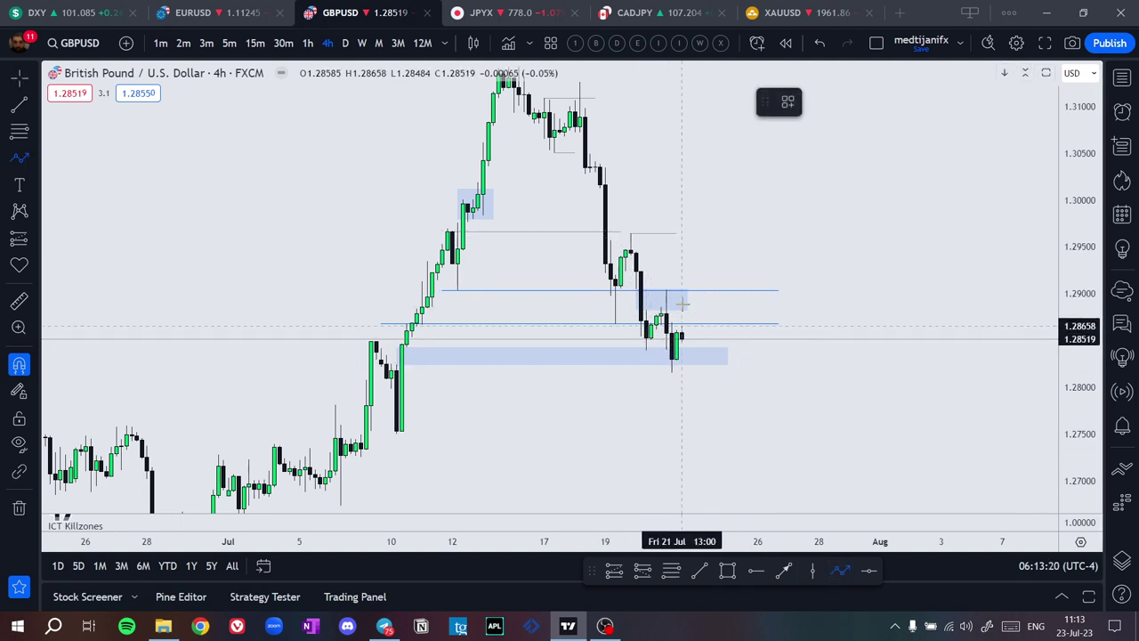
click(681, 326)
click(707, 201)
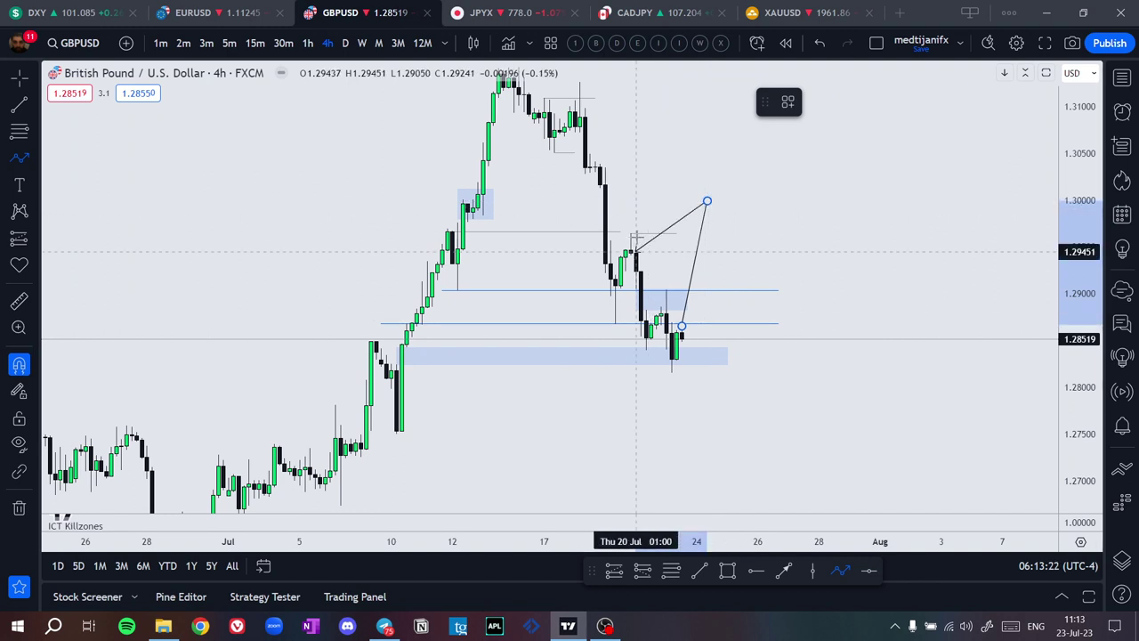
click(727, 264)
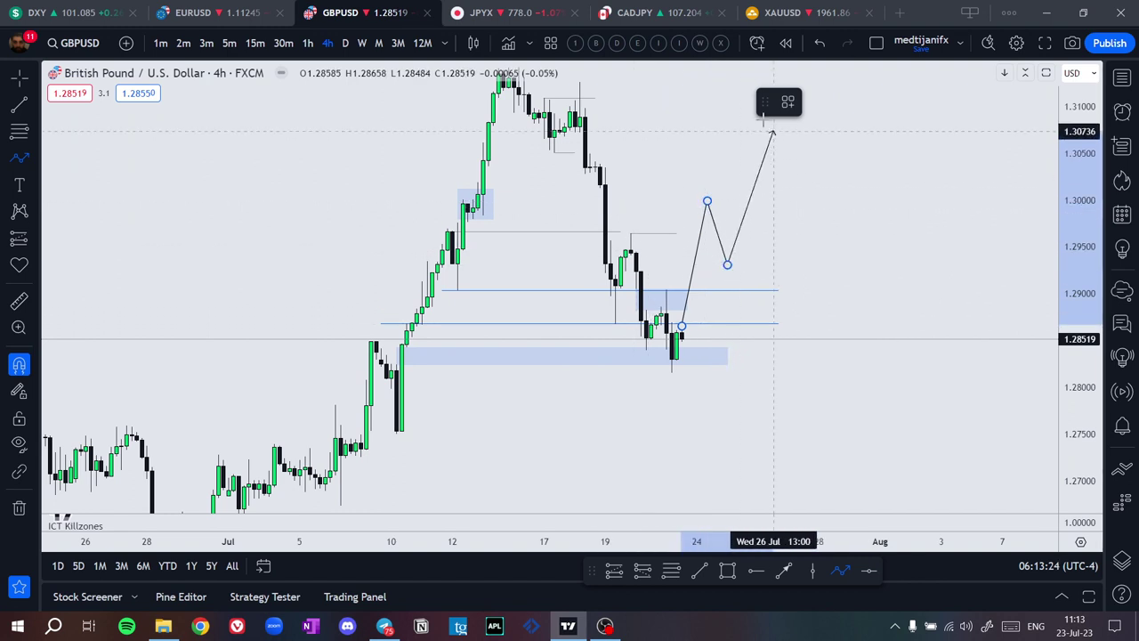
double_click(752, 72)
drag(748, 218, 738, 270)
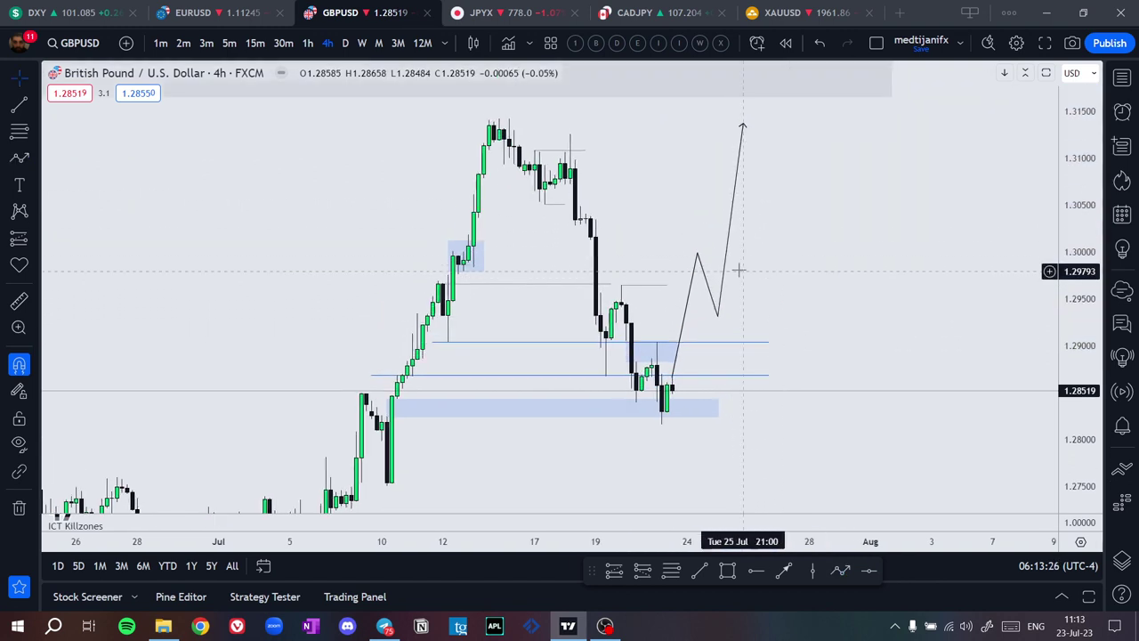
On the 1-hour chart, draw a short horizontal line from the 18 July 02:00 low at 1.30720 and label it "-bms"
click(306, 44)
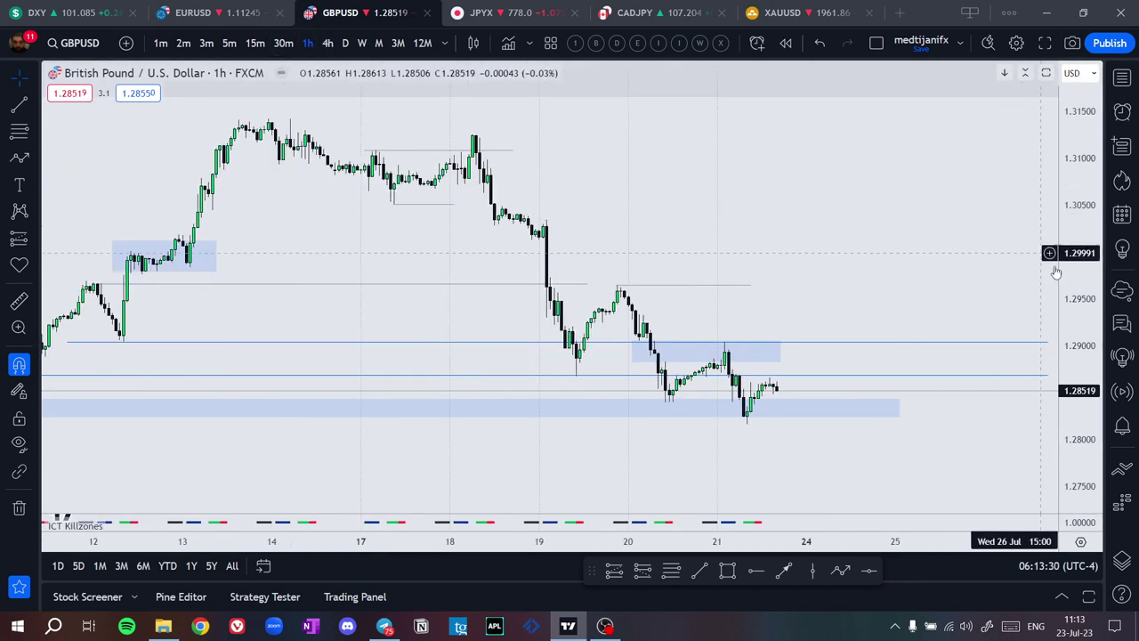
drag(1083, 331, 1083, 276)
drag(904, 244, 916, 354)
middle_click(770, 336)
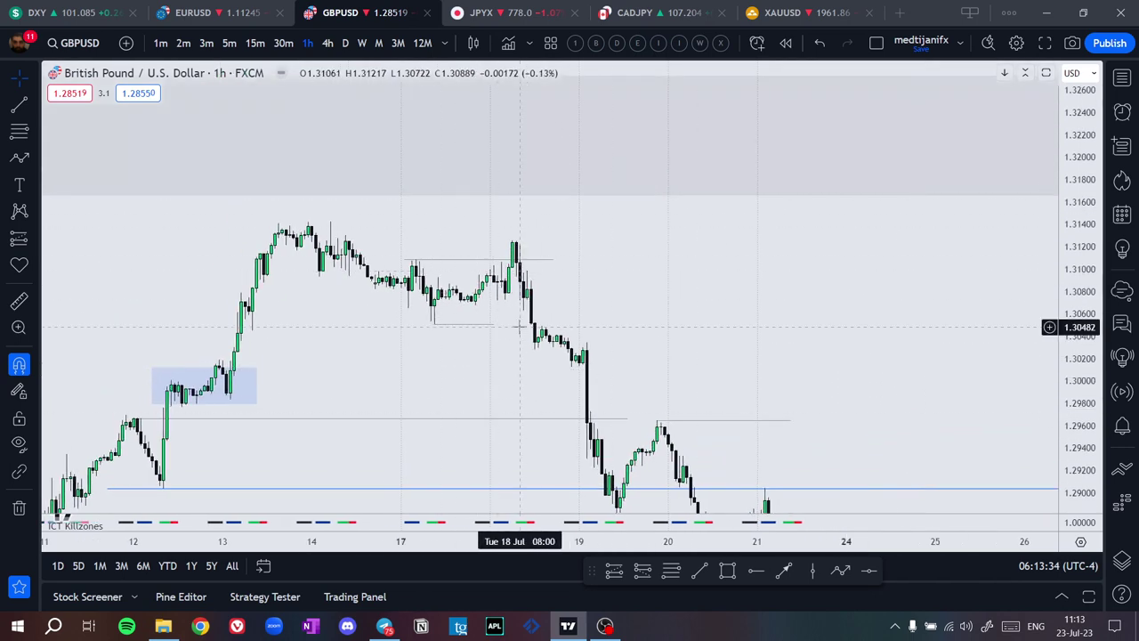
scroll(706, 325, down, 1)
drag(1084, 399, 1080, 185)
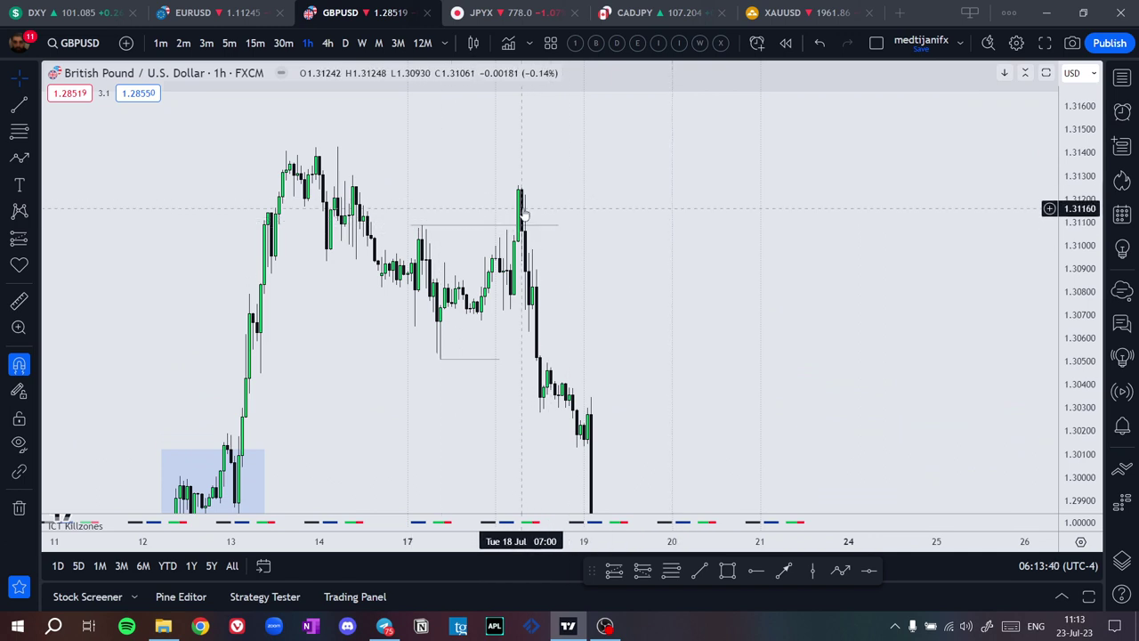
scroll(539, 202, up, 3)
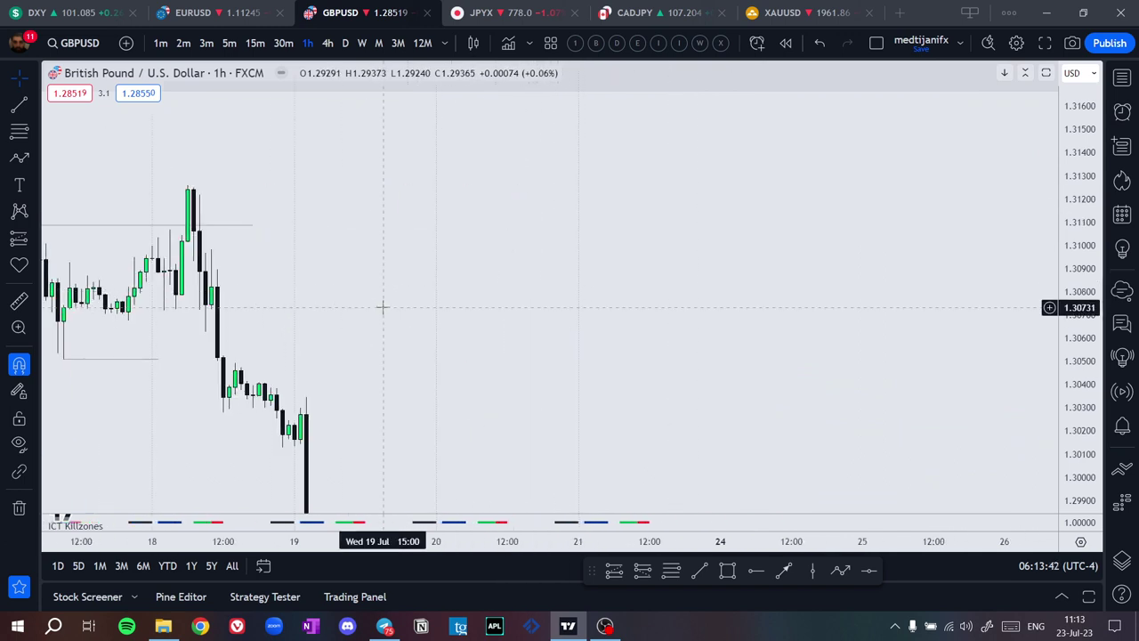
click(697, 571)
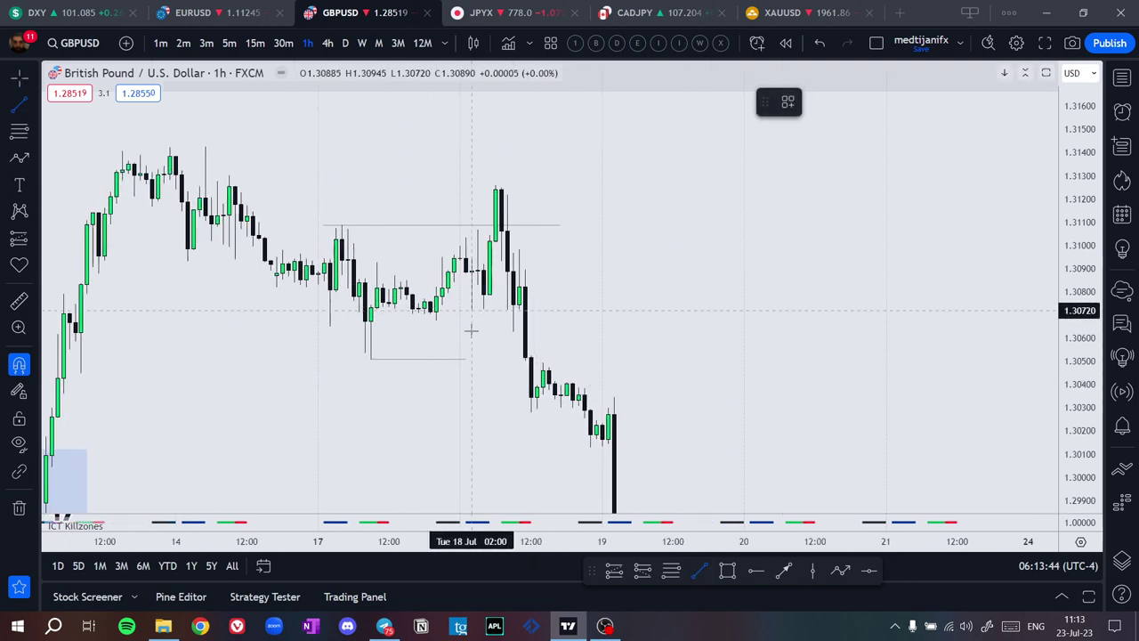
click(506, 310)
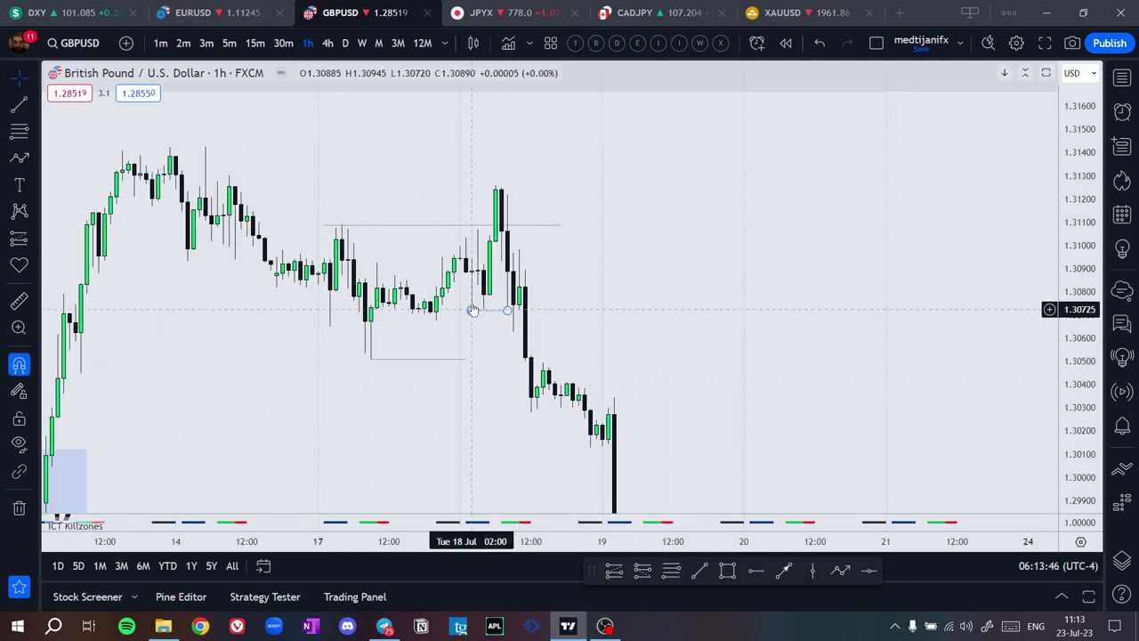
double_click(470, 311)
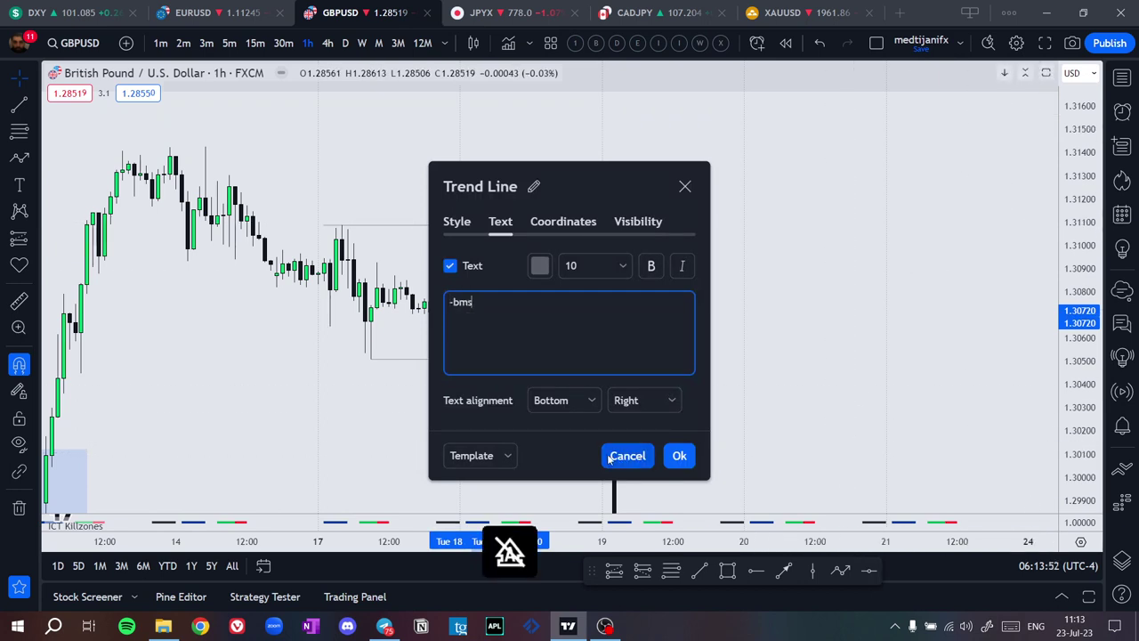
click(693, 456)
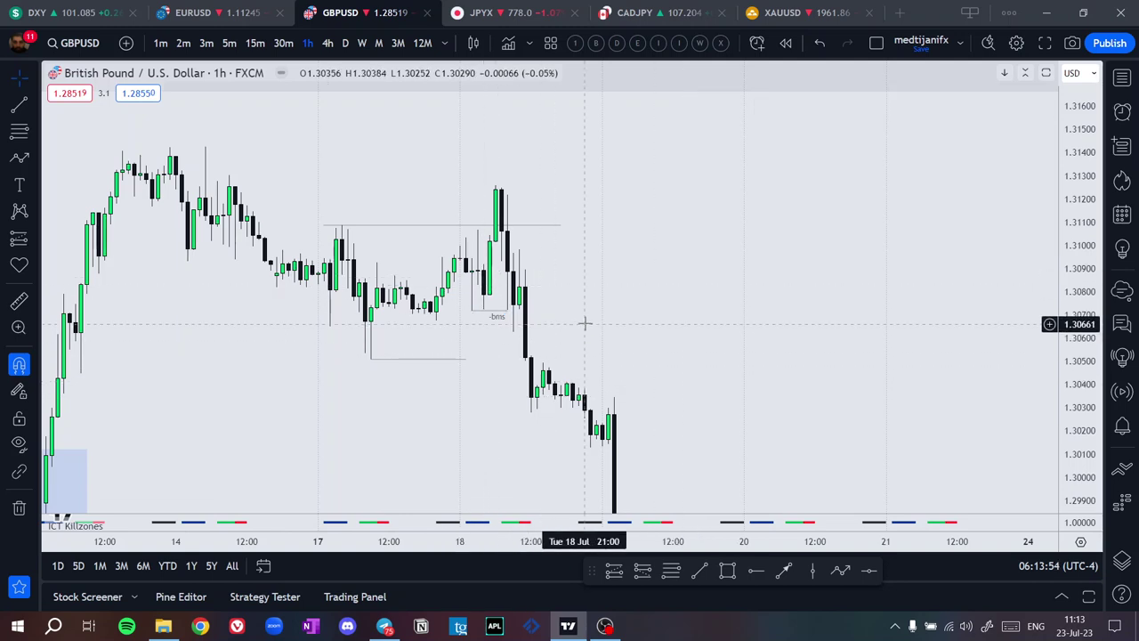
Mark the 18 July imbalance above the -bms line with a rectangle from about 1.3092 to 1.3101, extended beyond the drop
drag(1099, 381, 1099, 283)
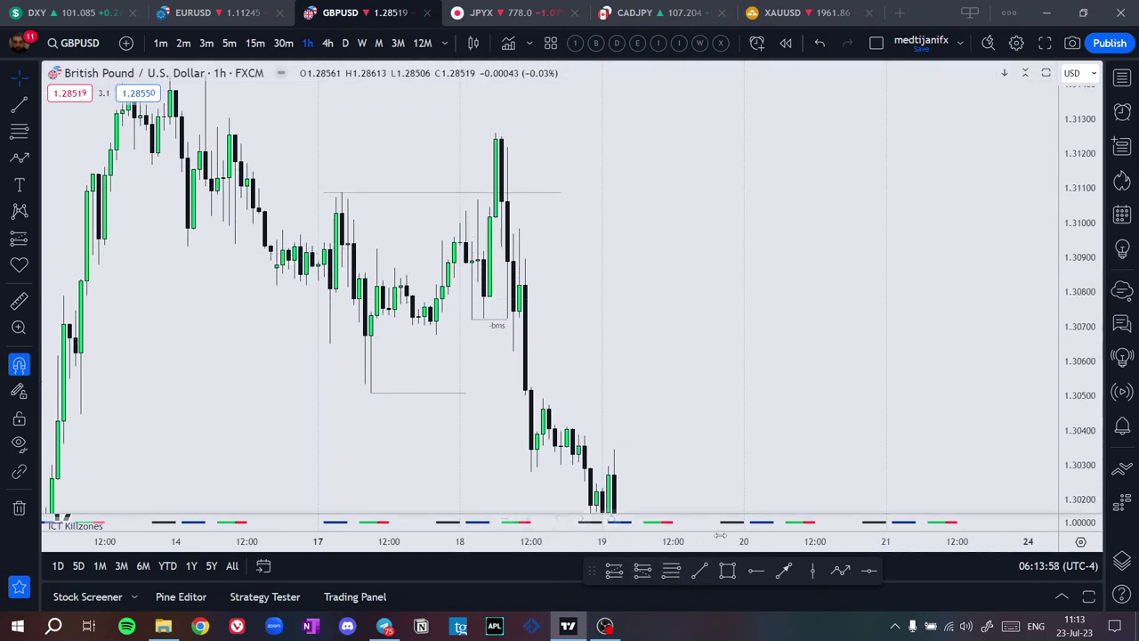
click(727, 572)
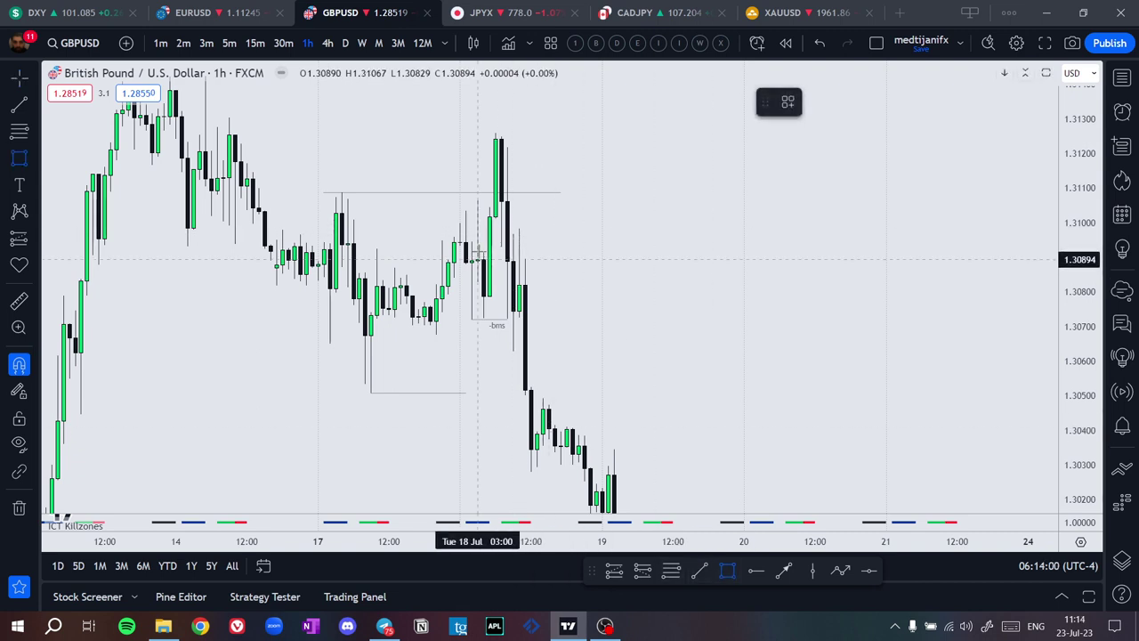
click(483, 250)
click(495, 218)
drag(497, 235, 578, 234)
click(574, 256)
Examine the 1-hour price action from 12 to 21 July against the marked zones and horizontal levels
drag(578, 320, 591, 266)
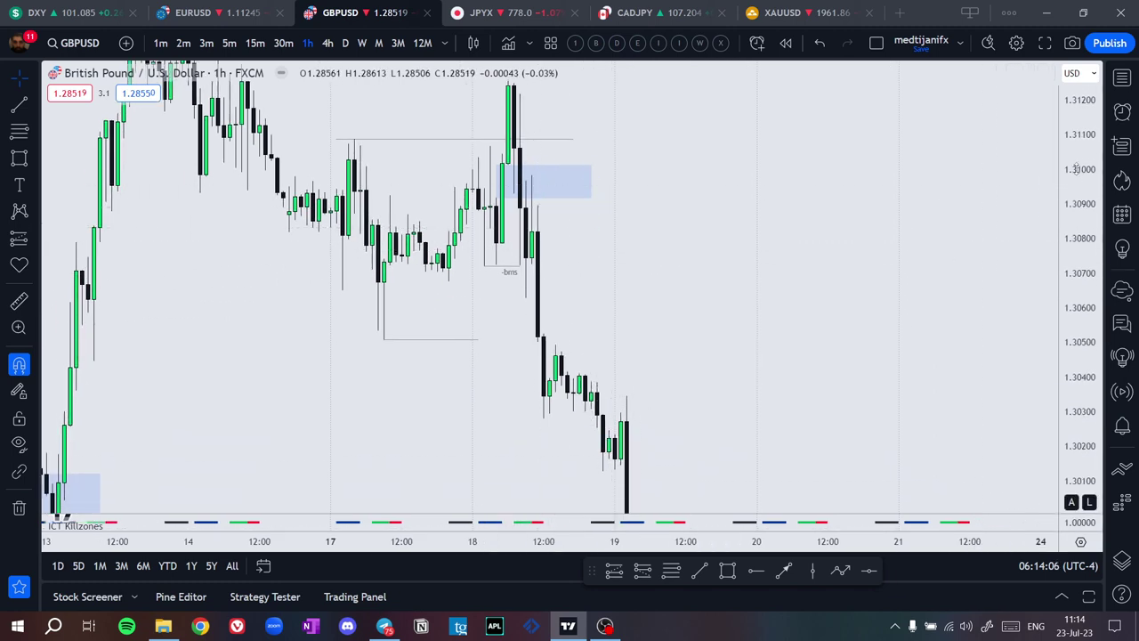
drag(1077, 169, 1076, 341)
drag(651, 339, 706, 220)
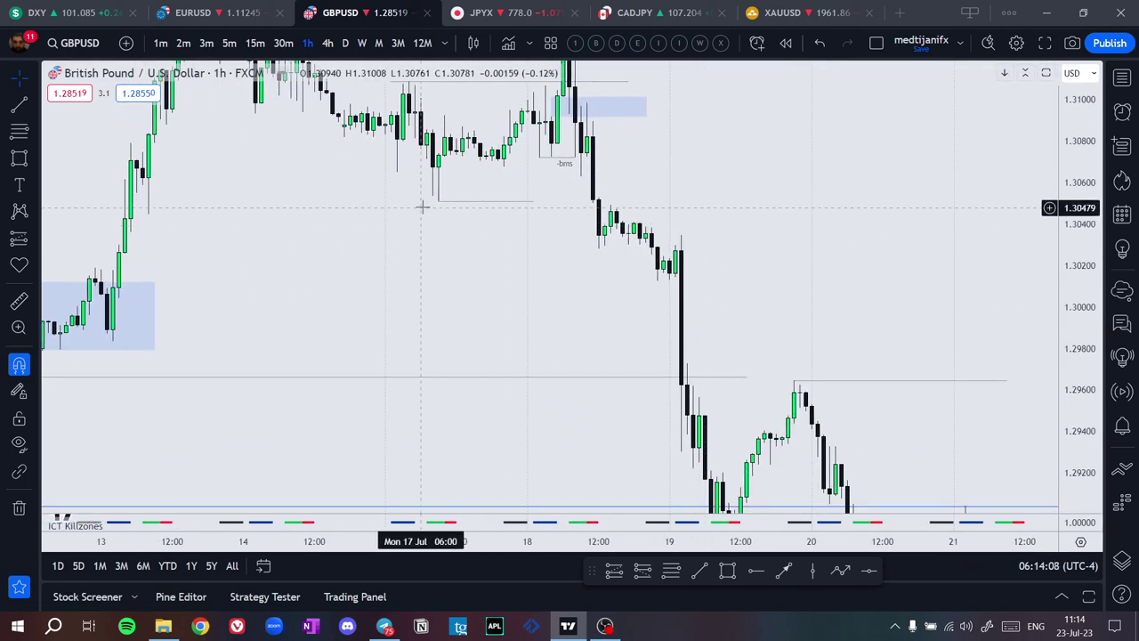
scroll(464, 217, down, 3)
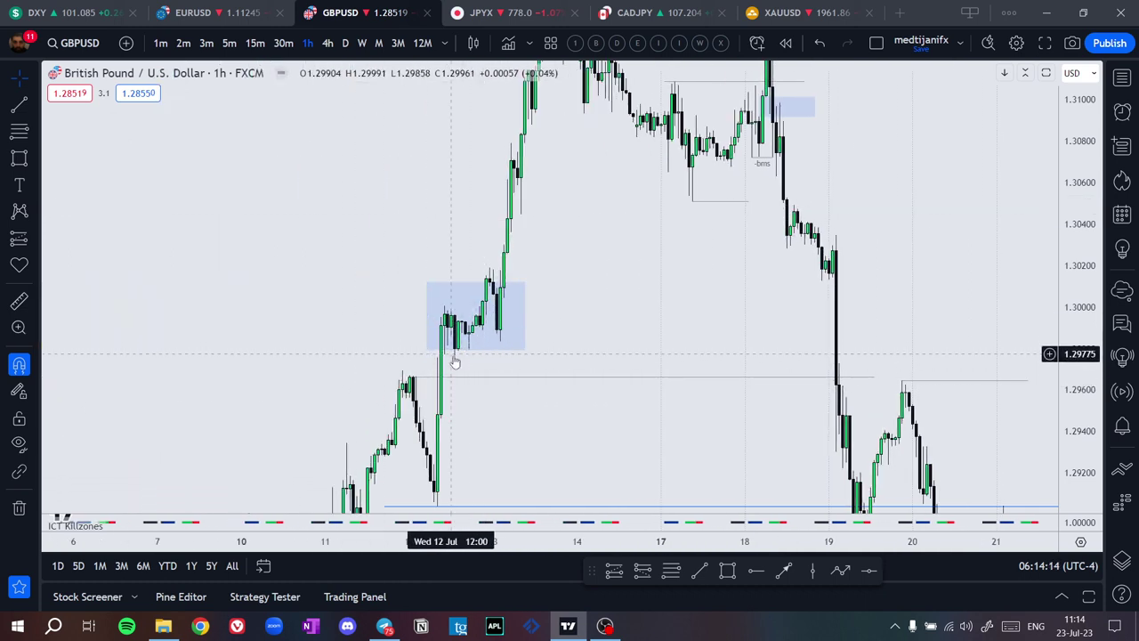
drag(530, 299, 498, 214)
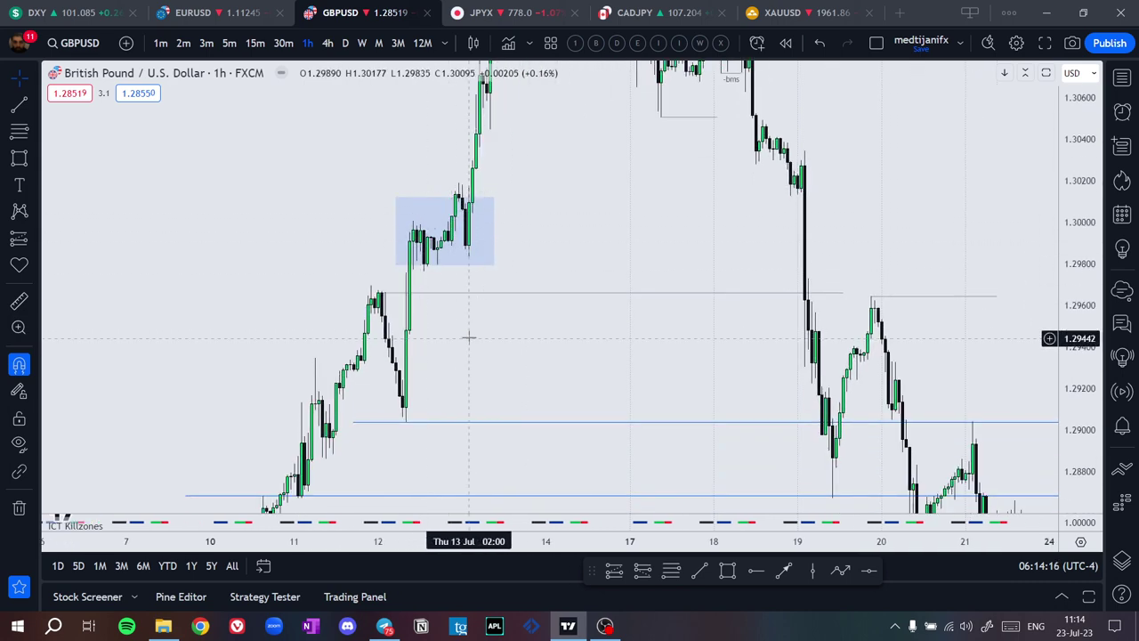
drag(564, 258, 521, 246)
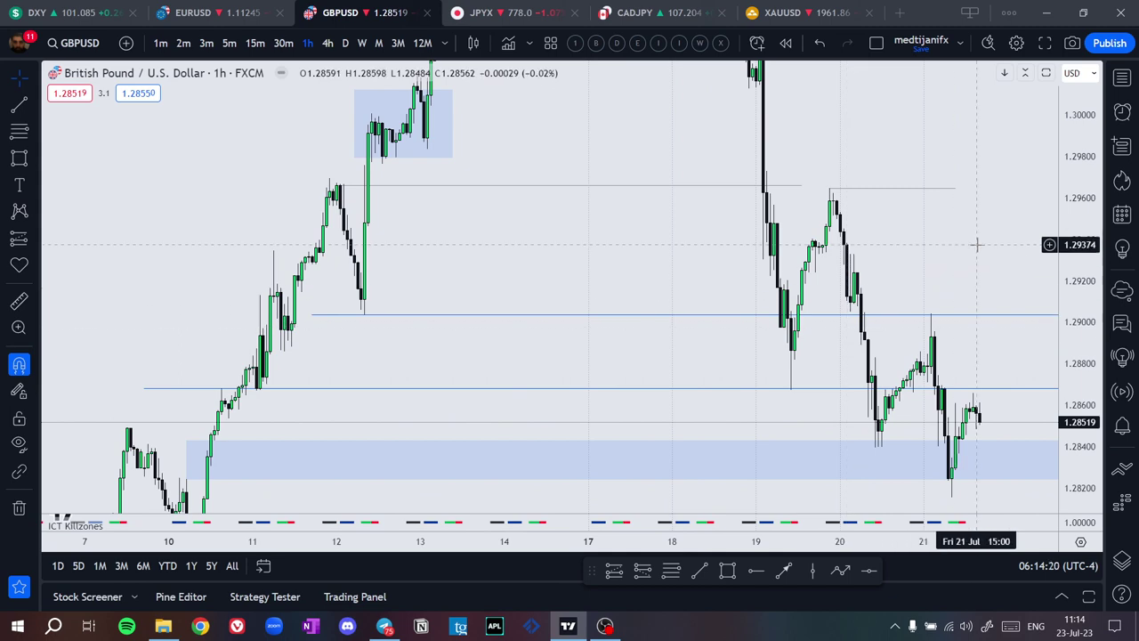
drag(827, 303, 718, 308)
drag(902, 209, 884, 330)
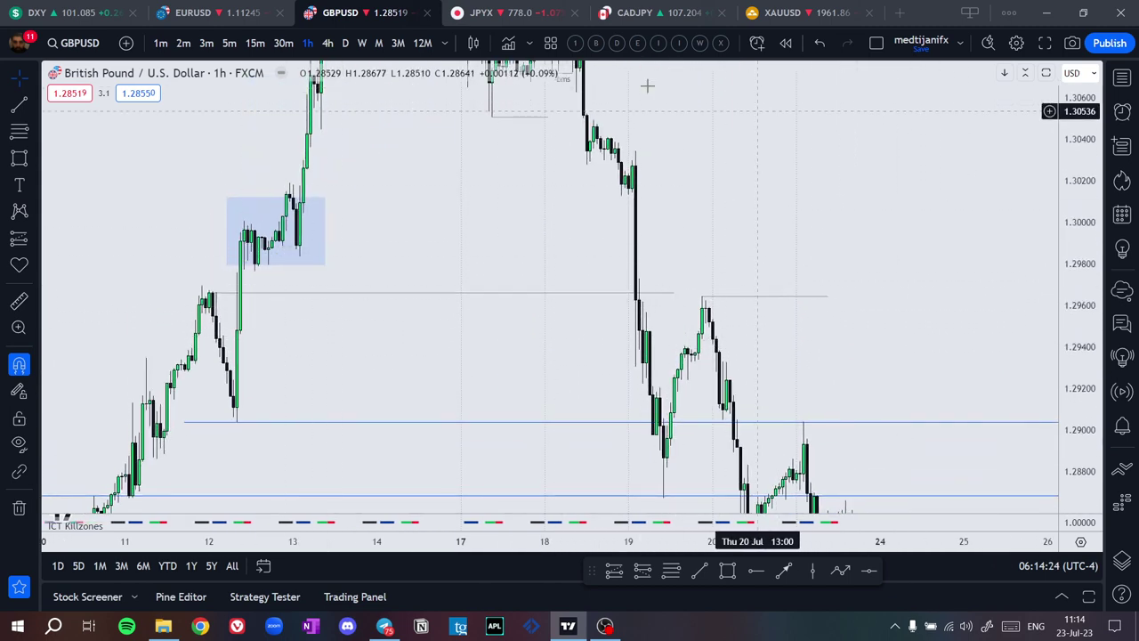
Examine the 1-hour sell-off of 19 to 21 July around the two blue levels and the demand zone near 1.2840
drag(298, 329, 289, 285)
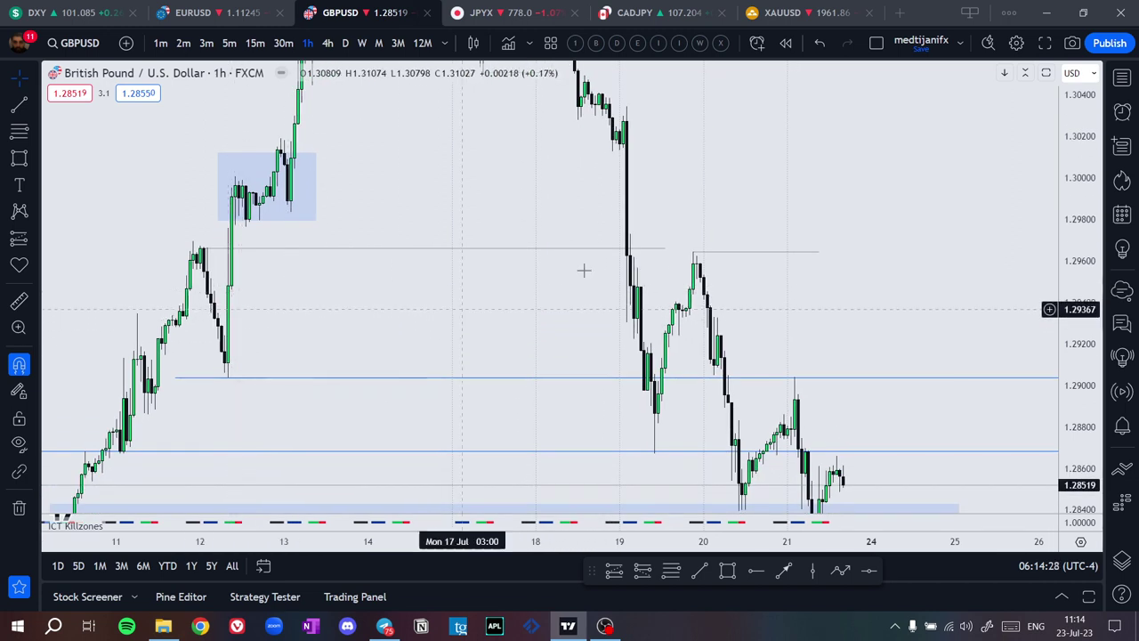
drag(582, 325, 567, 235)
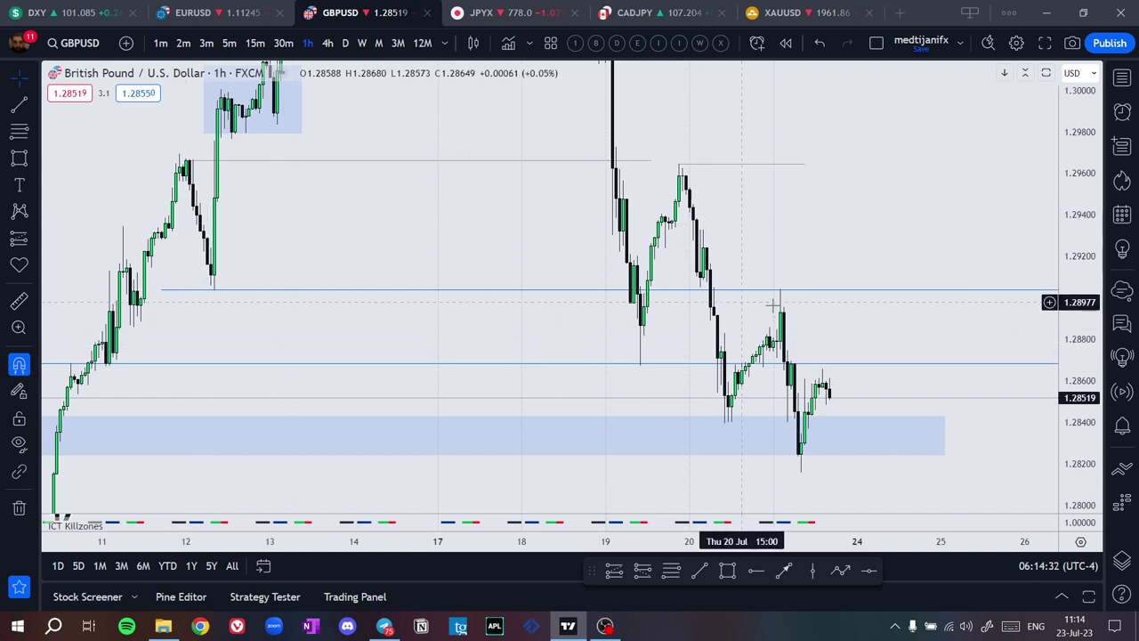
drag(844, 185, 874, 326)
drag(884, 306, 885, 208)
drag(1075, 126, 1043, 331)
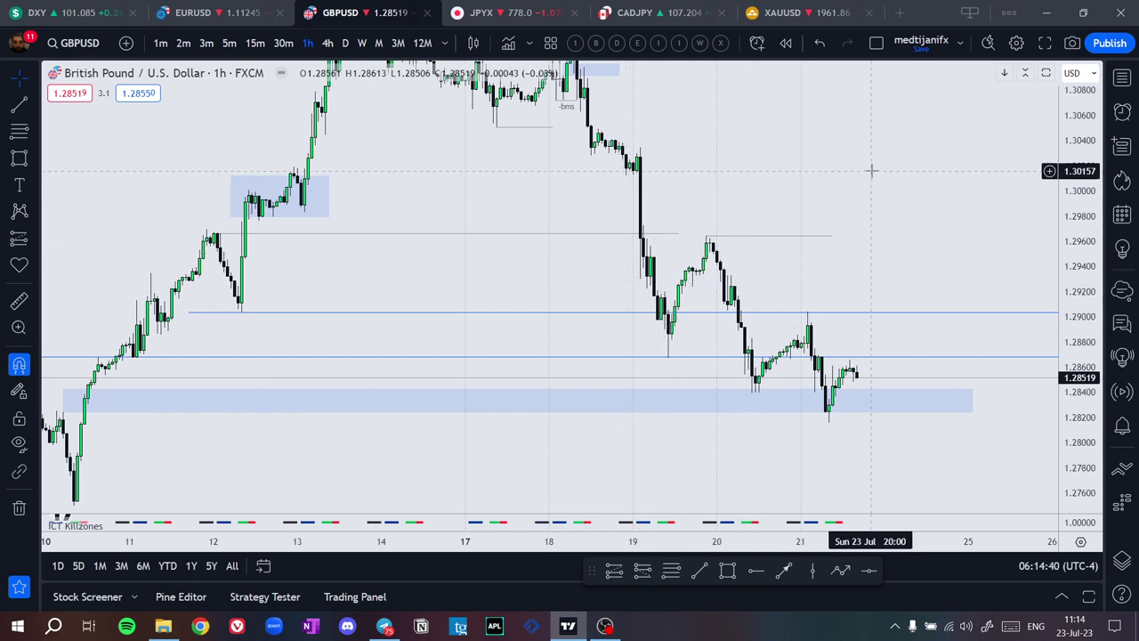
drag(882, 199, 920, 326)
scroll(673, 267, up, 3)
drag(534, 292, 576, 293)
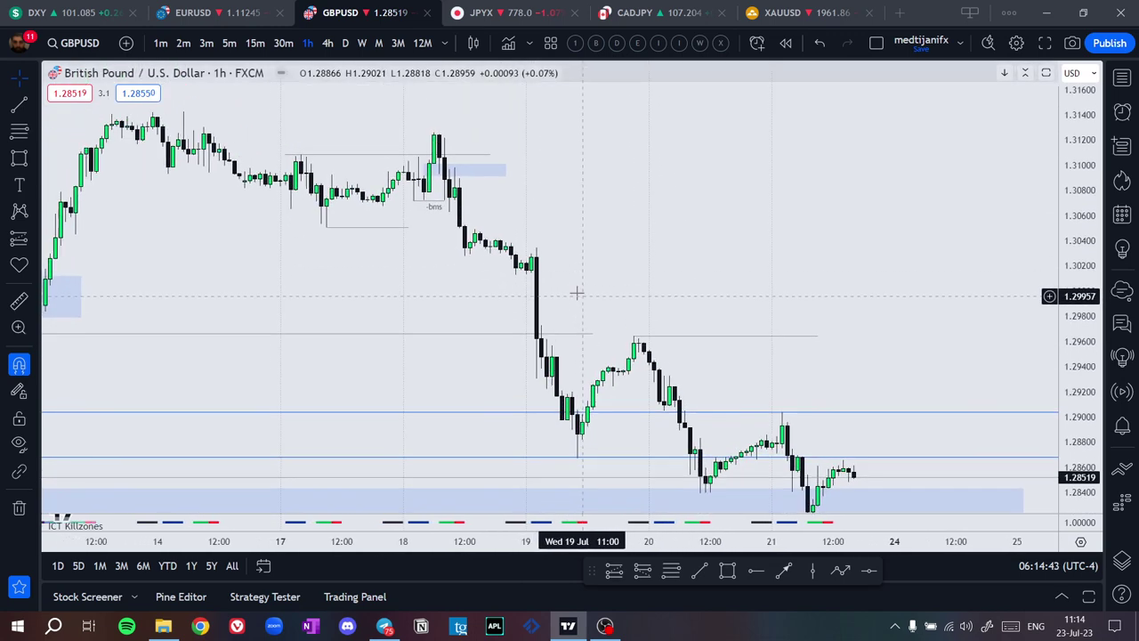
Switch GBPUSD to the 15-minute timeframe and inspect the 17 and 18 July price action around the marked levels
click(256, 44)
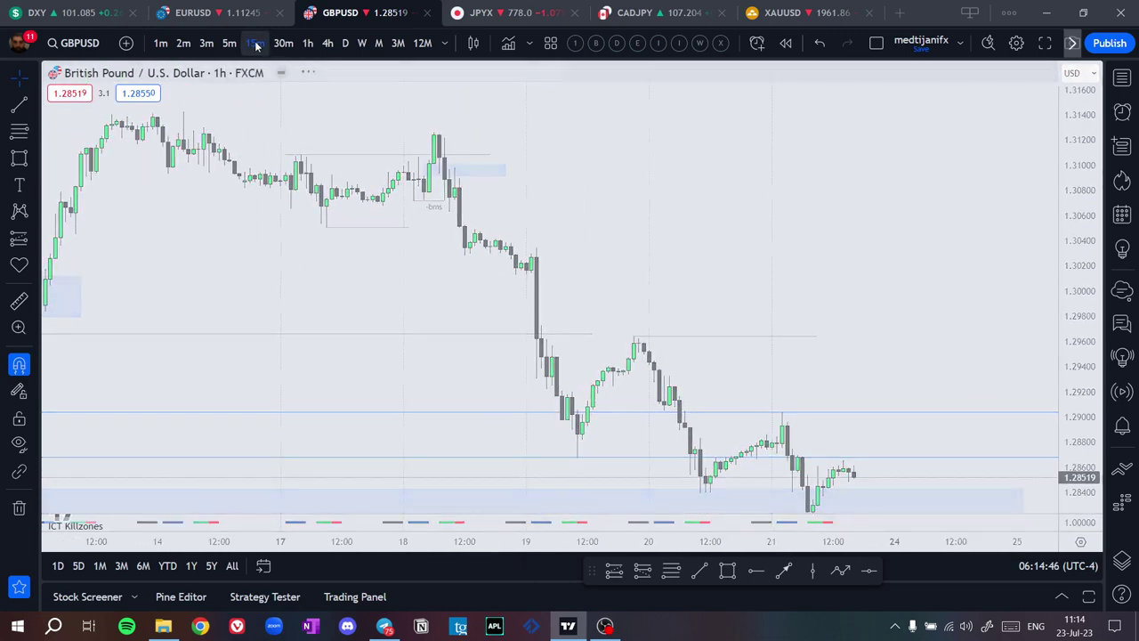
scroll(841, 275, up, 10)
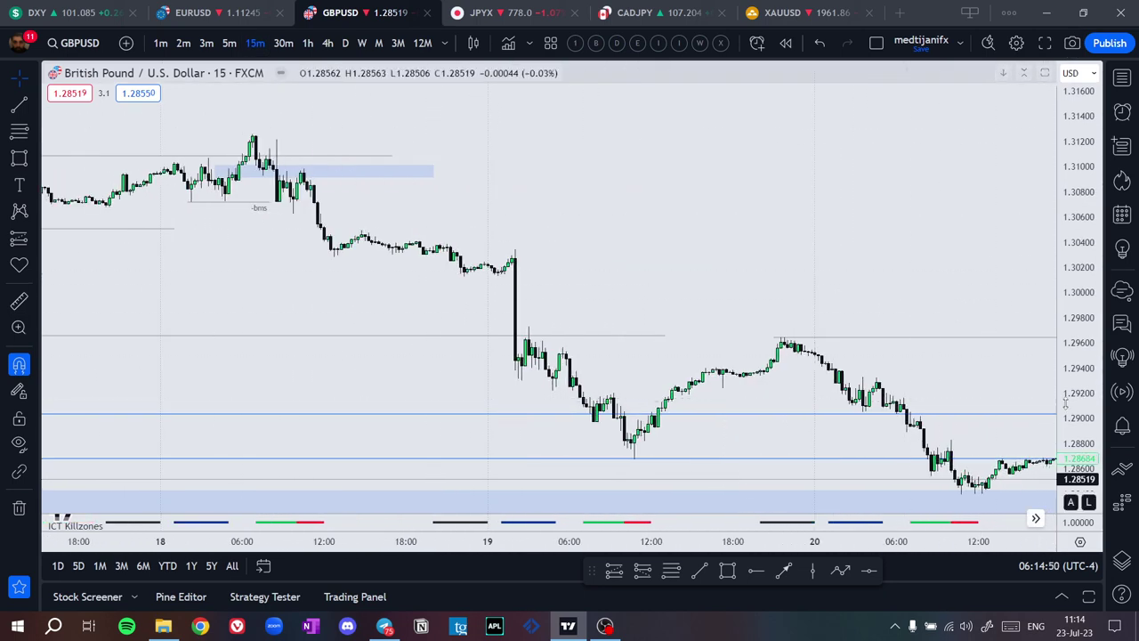
drag(1074, 401, 1068, 291)
drag(577, 254, 712, 361)
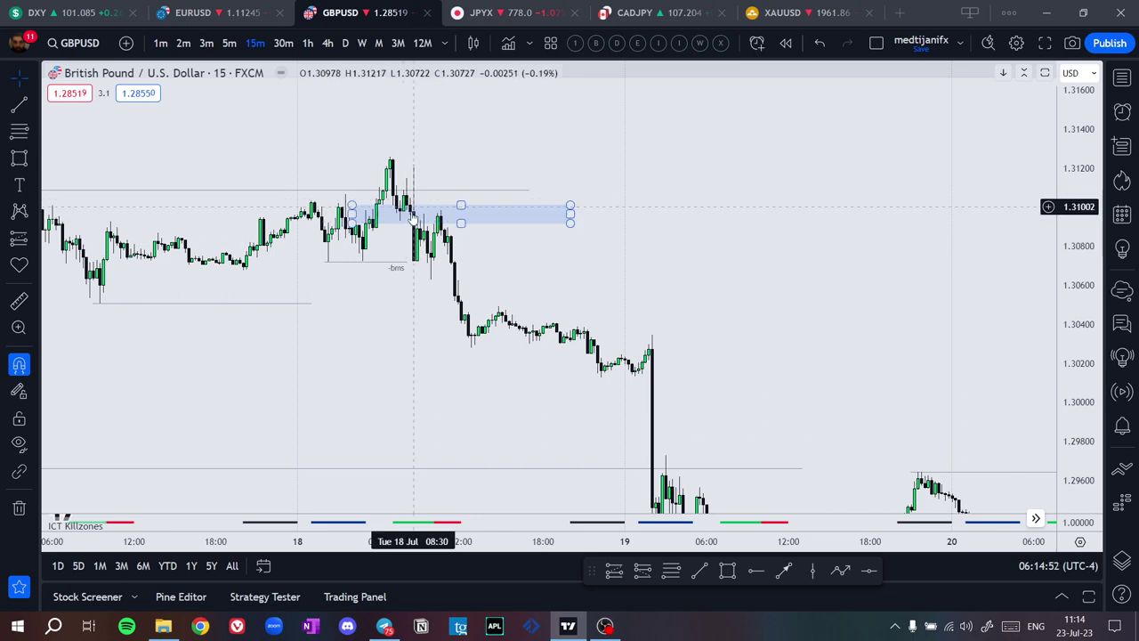
drag(458, 402, 486, 426)
scroll(552, 414, down, 4)
drag(588, 358, 788, 321)
scroll(608, 453, up, 3)
drag(1074, 406, 1068, 178)
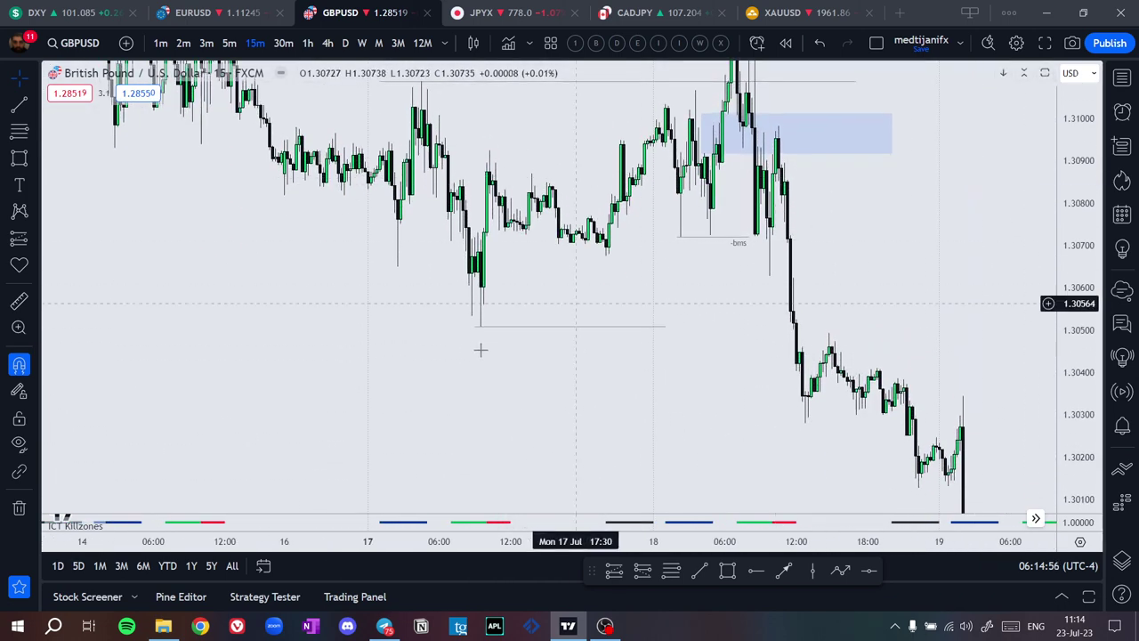
drag(477, 390, 532, 511)
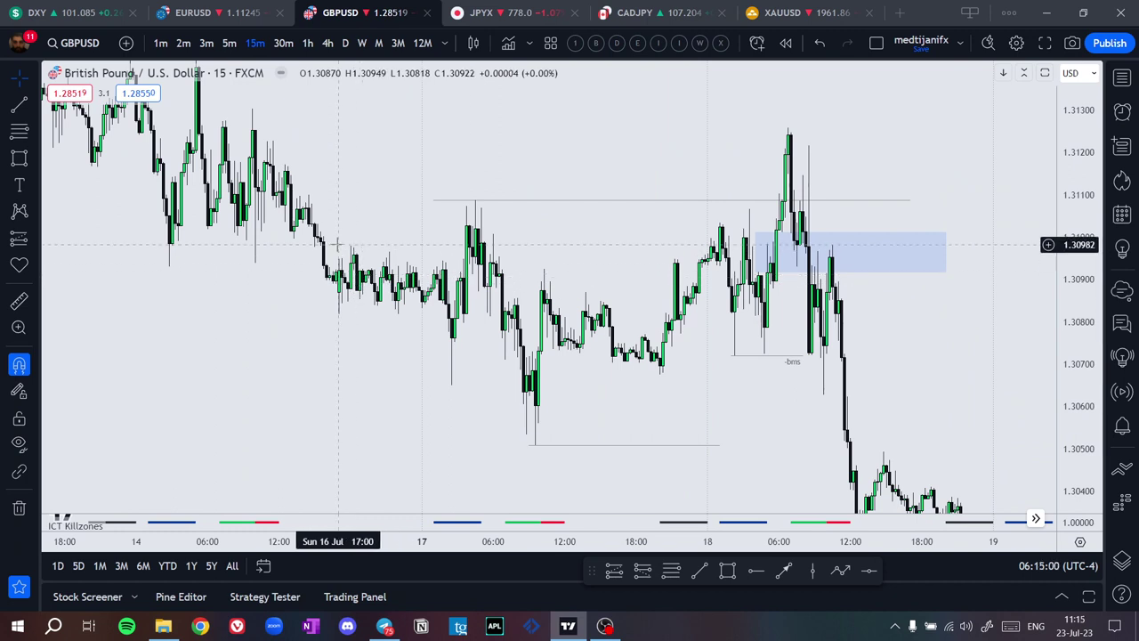
Draw a short horizontal line at 1.30979 from the 16 July 18:00 high past the 17 July spike
click(696, 572)
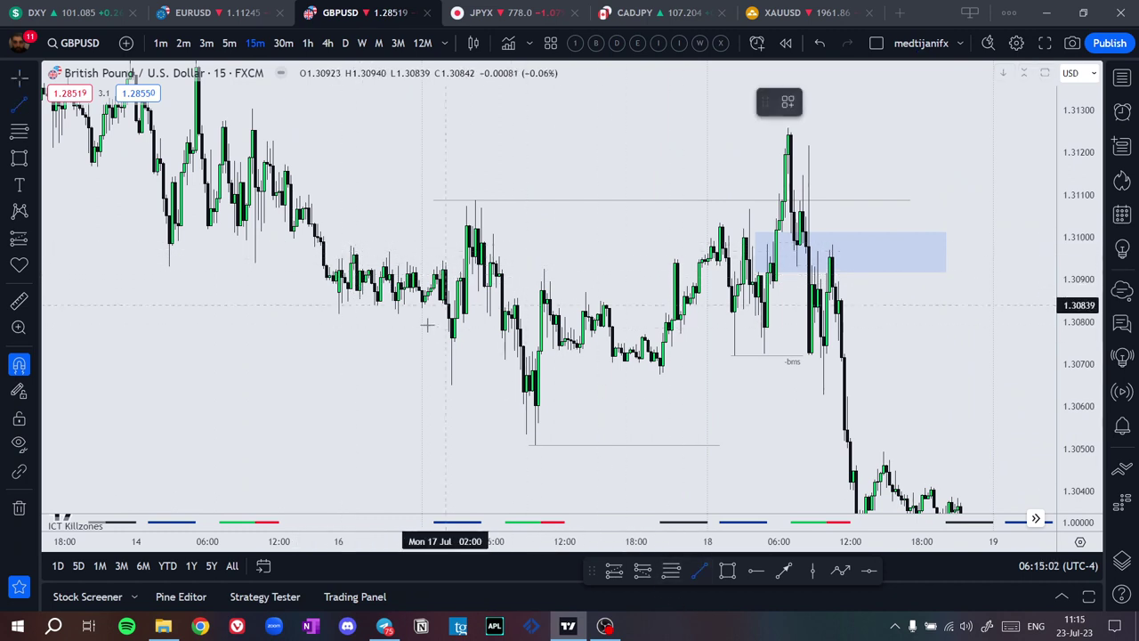
click(351, 246)
click(510, 246)
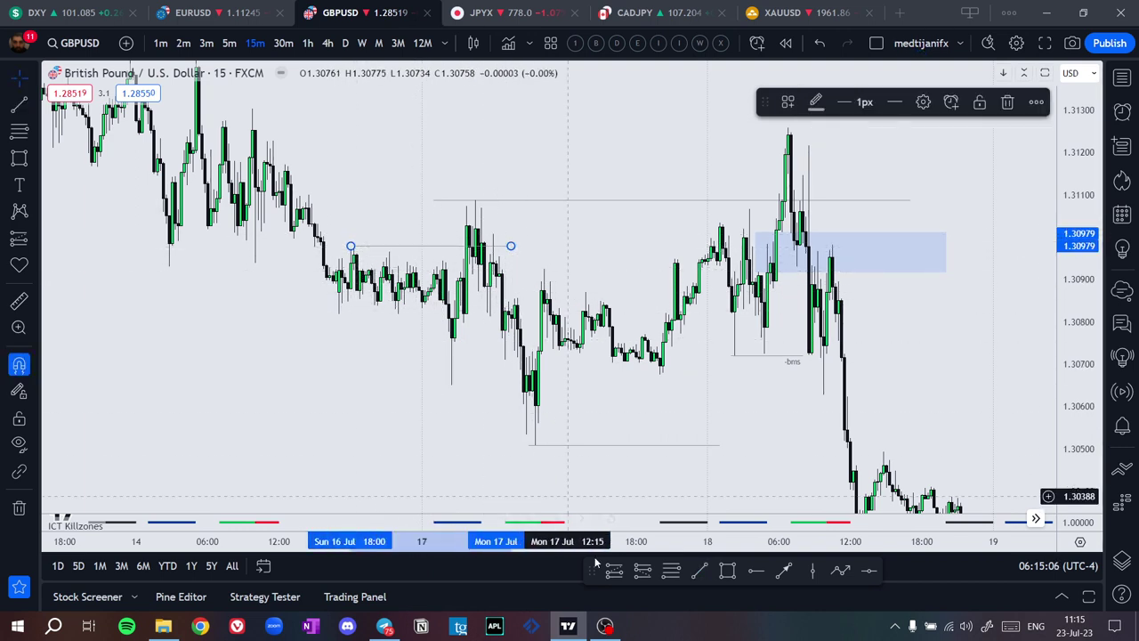
Try a short position on the 17 July drop with entry 1.30834, stop 1.31008 and target 1.30483, and delete it
click(644, 573)
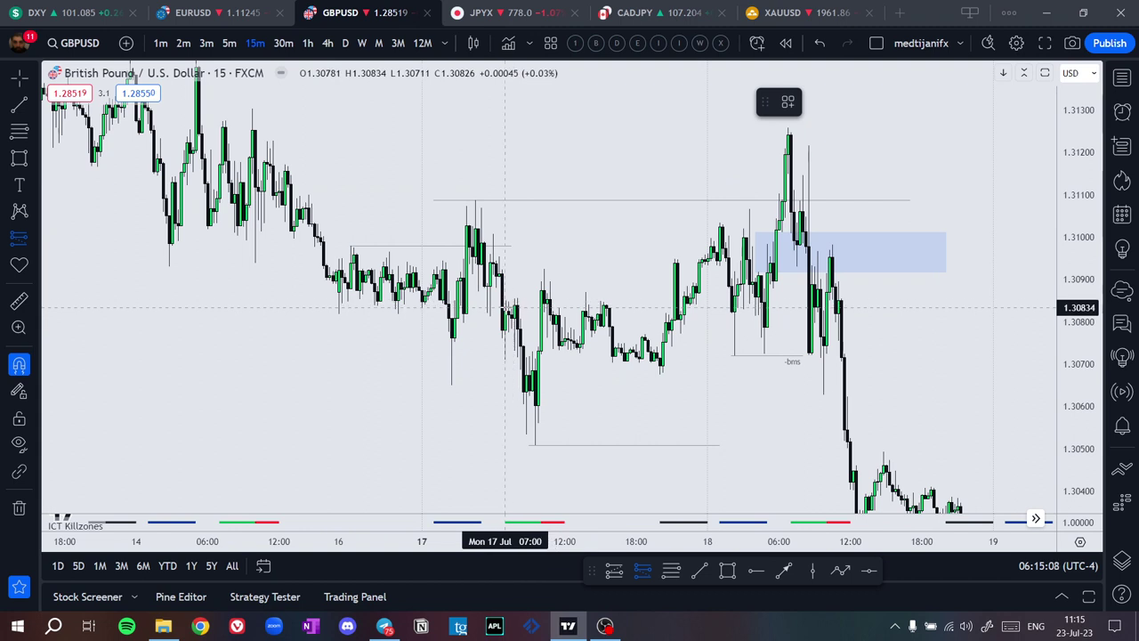
click(506, 307)
click(470, 324)
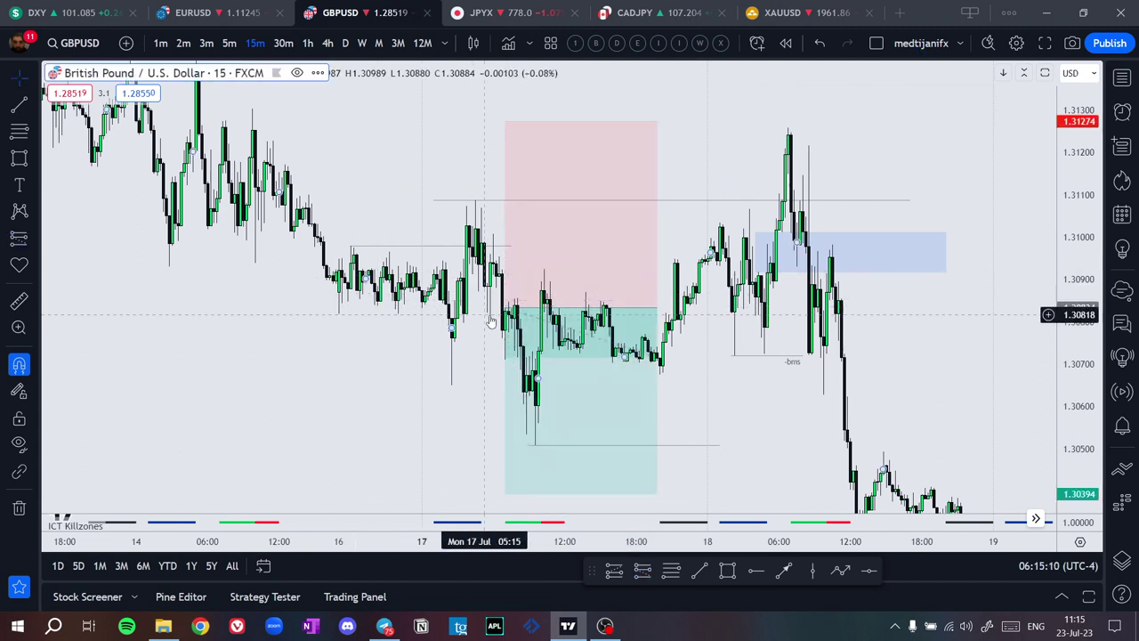
drag(505, 122, 494, 234)
click(475, 359)
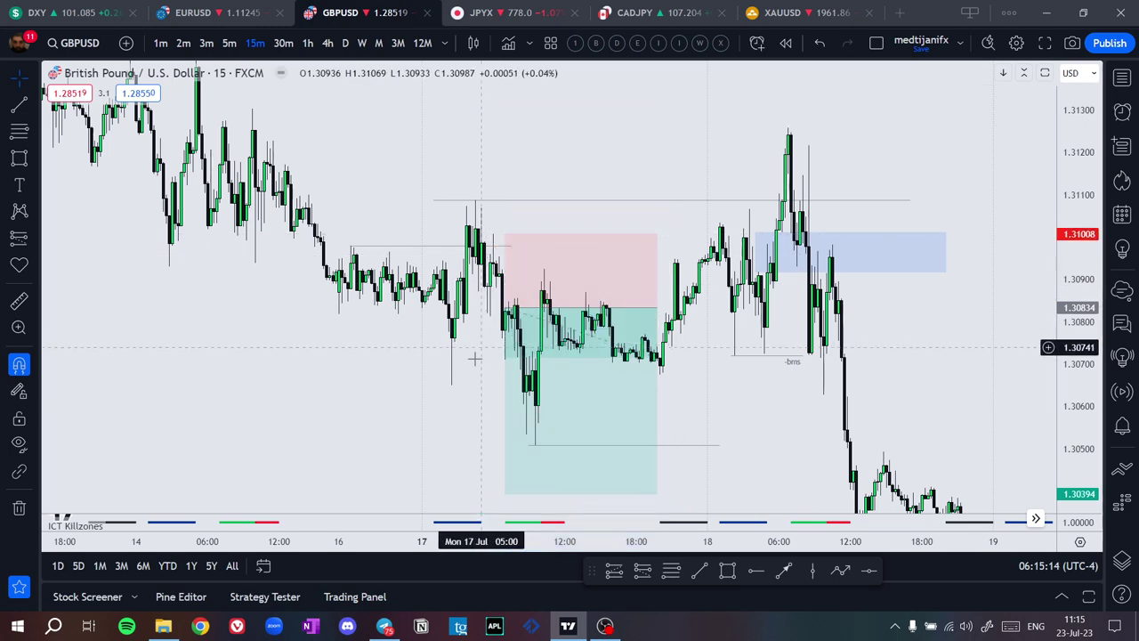
drag(454, 422, 445, 343)
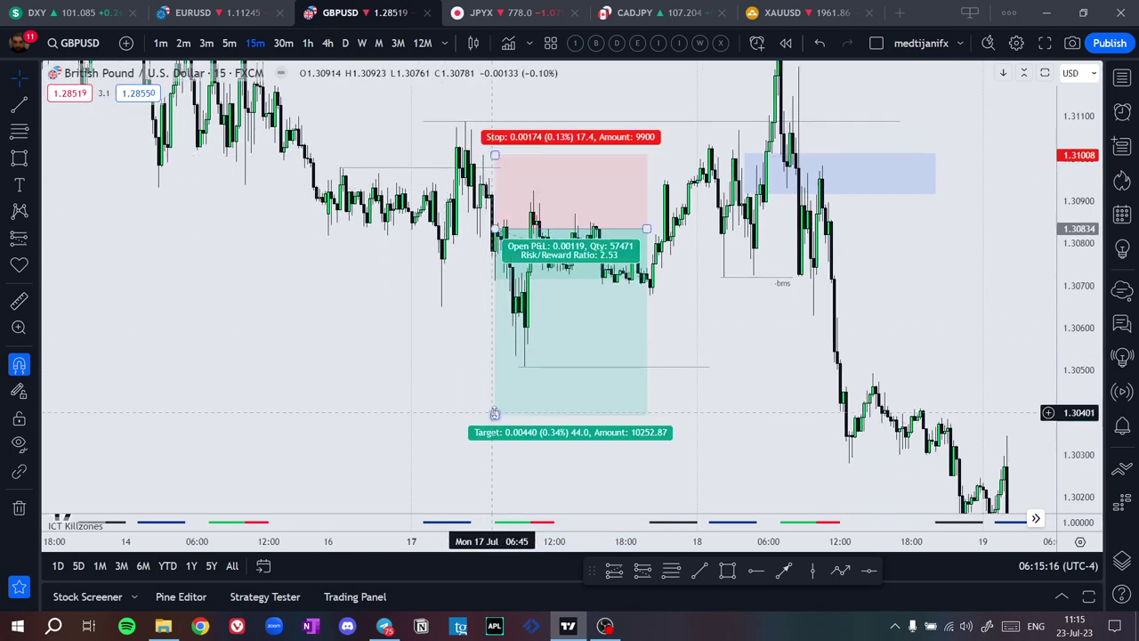
drag(494, 414, 531, 377)
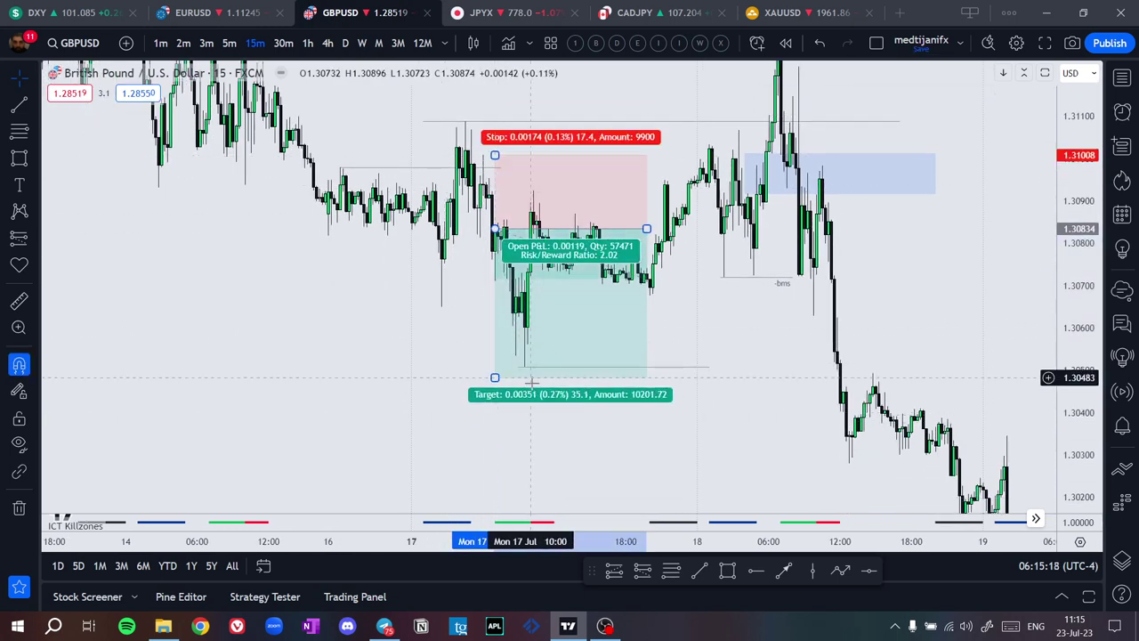
drag(516, 419, 513, 440)
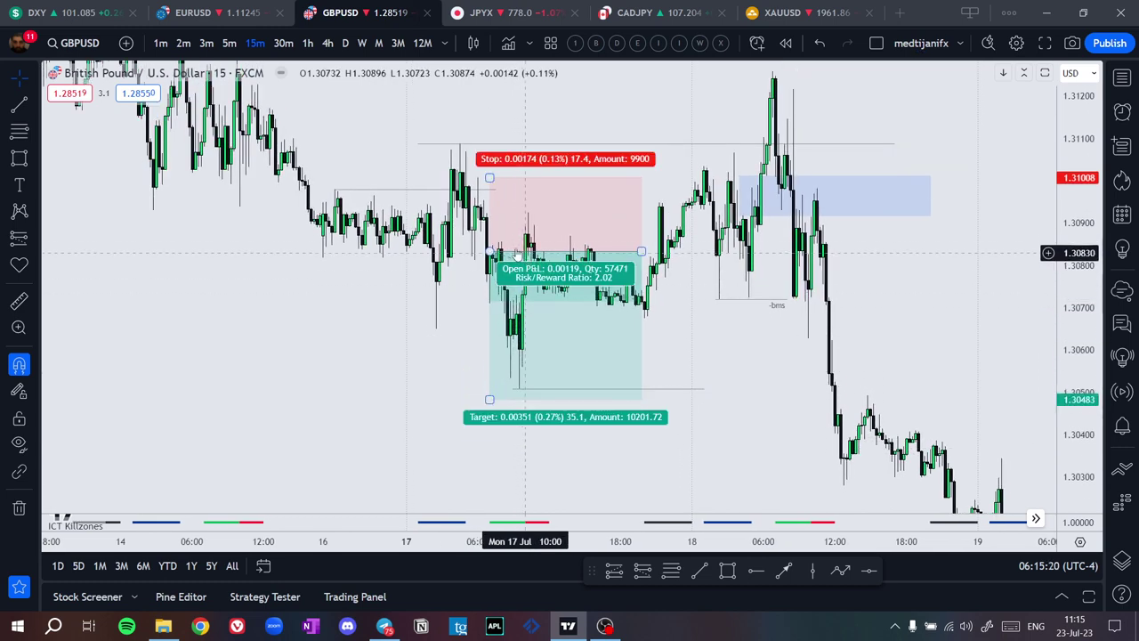
click(485, 238)
click(501, 247)
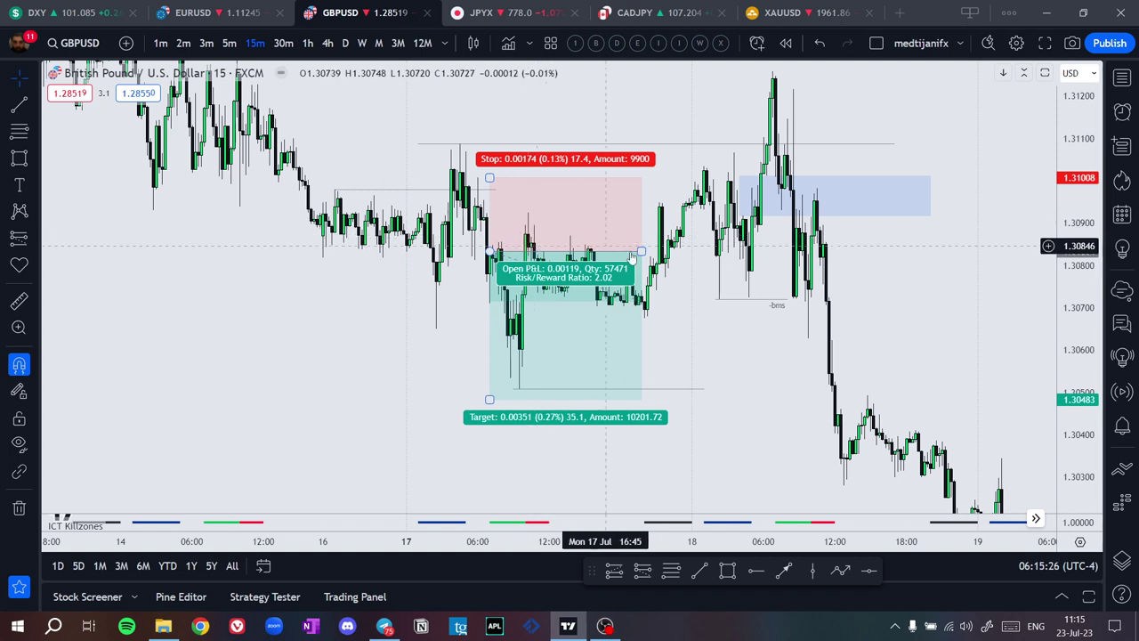
key(Delete)
Mark the 17 July imbalance above the day's low with a rectangle from 1.30713 to about 1.3072, extended to late 17 July
scroll(637, 262, up, 1)
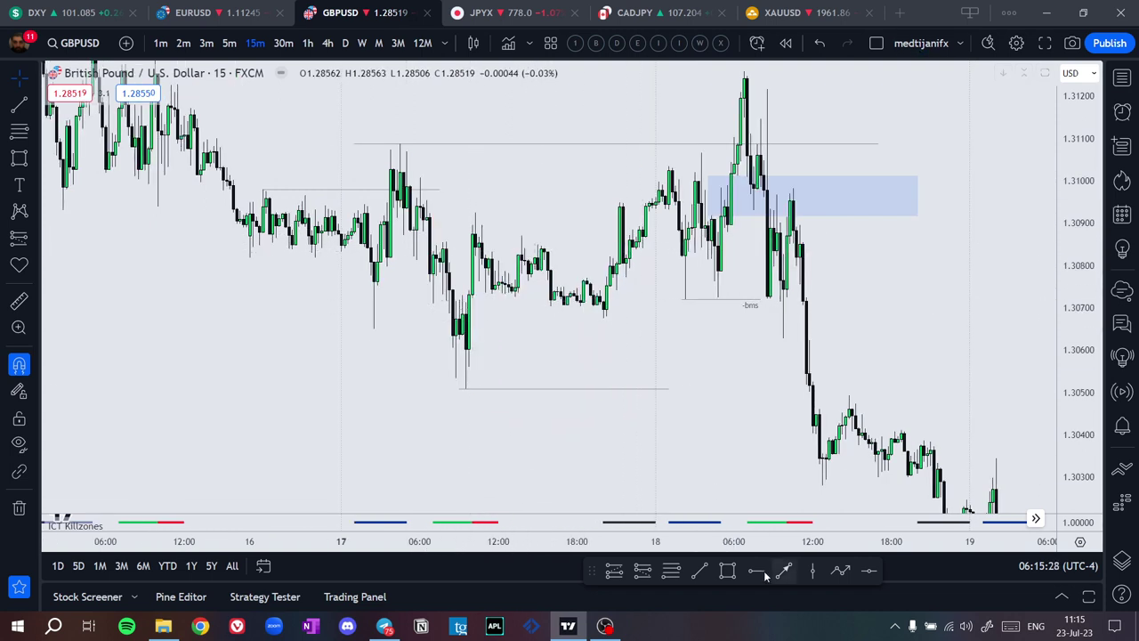
click(728, 571)
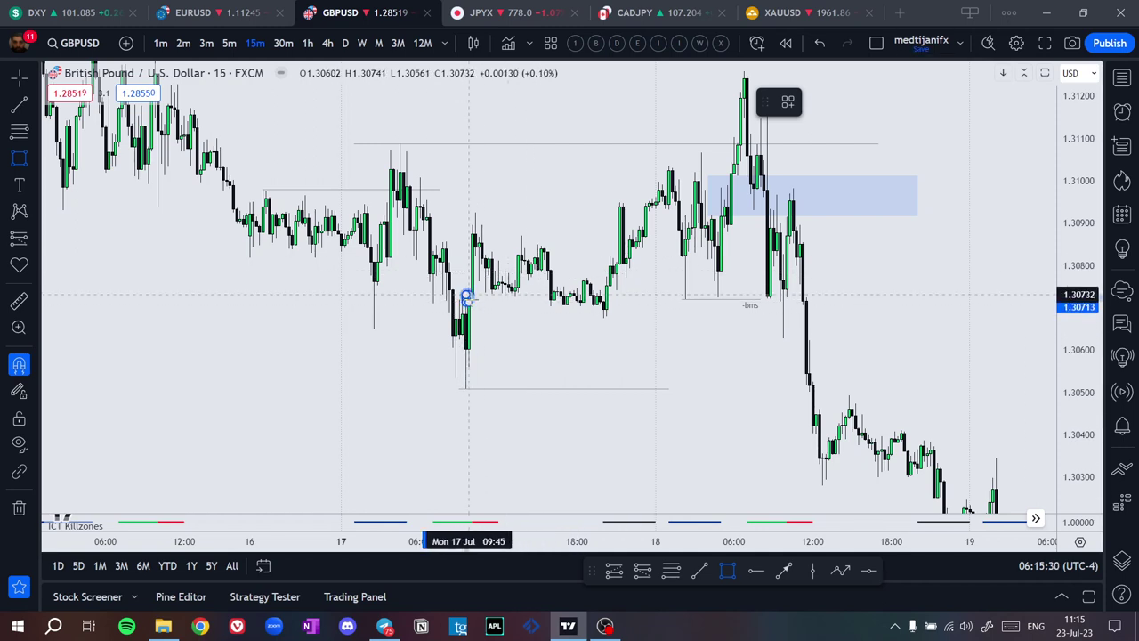
mouse_move(465, 297)
mouse_down()
mouse_move(475, 256)
mouse_move(469, 300)
mouse_up()
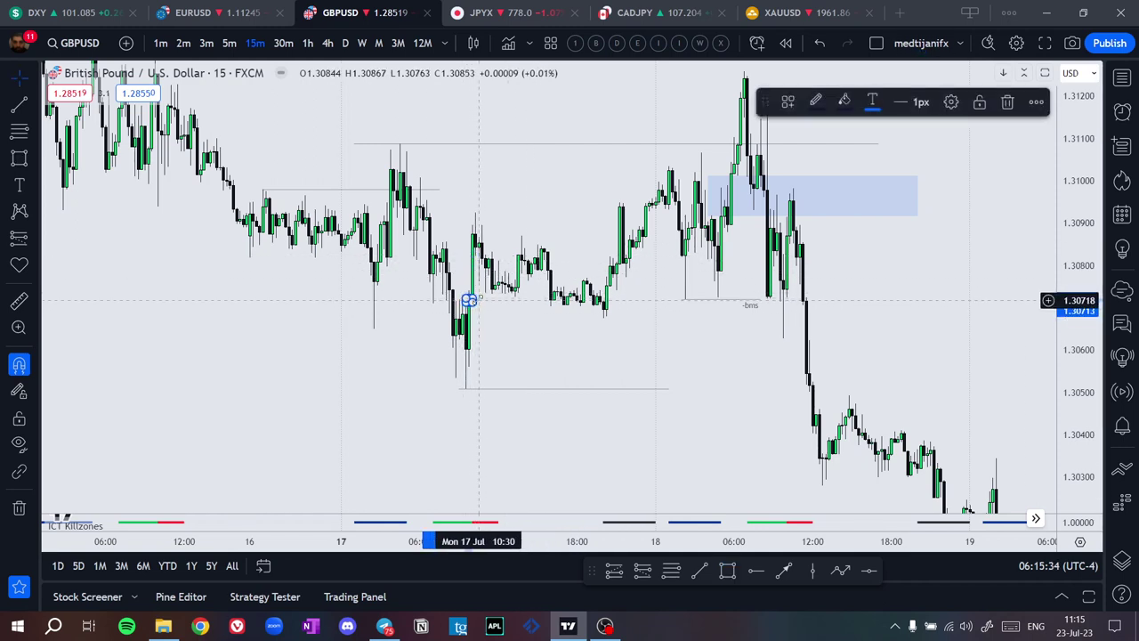
drag(1060, 406, 1050, 212)
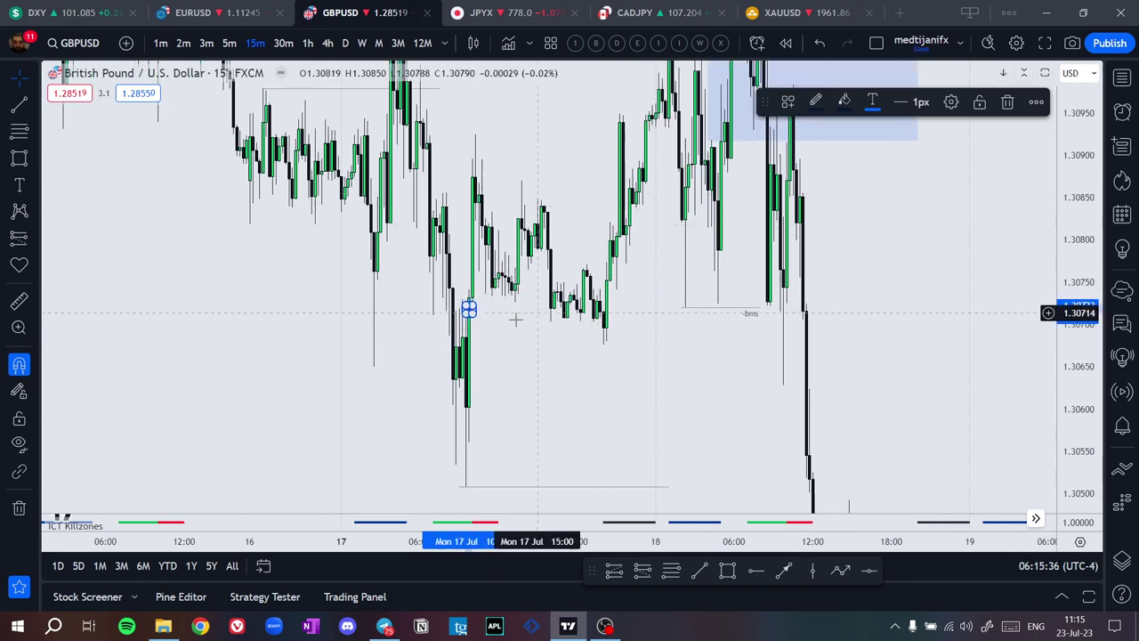
drag(469, 309, 635, 309)
click(616, 377)
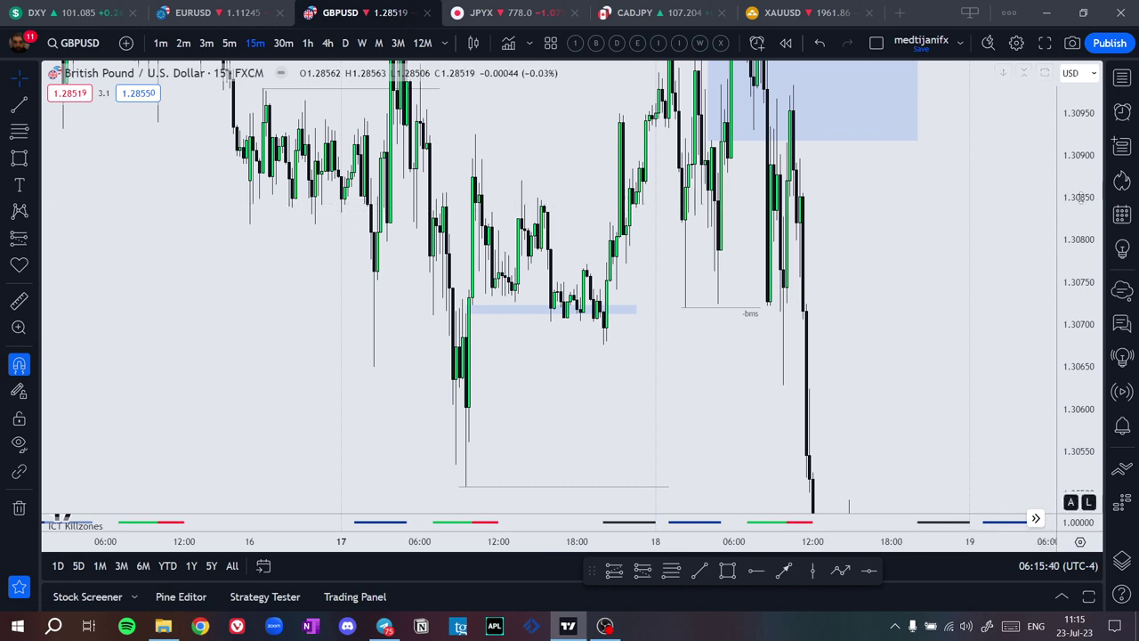
Place a long position at the 17 July imbalance with entry 1.30725 and its stop at the day's low, 1.30508
drag(1079, 197, 1077, 347)
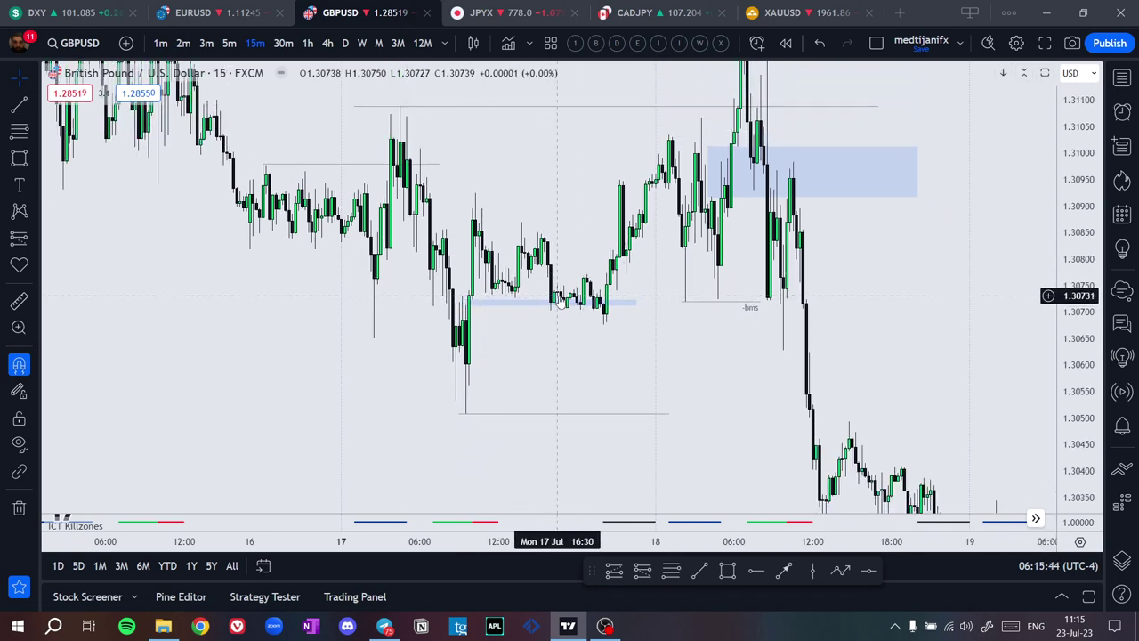
drag(558, 298, 506, 374)
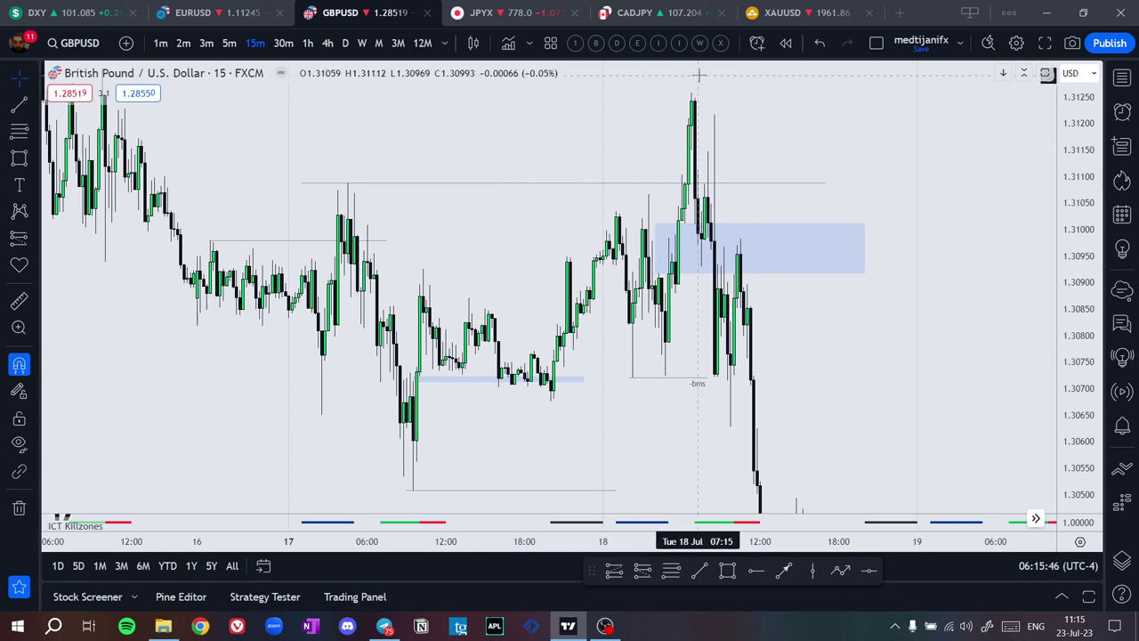
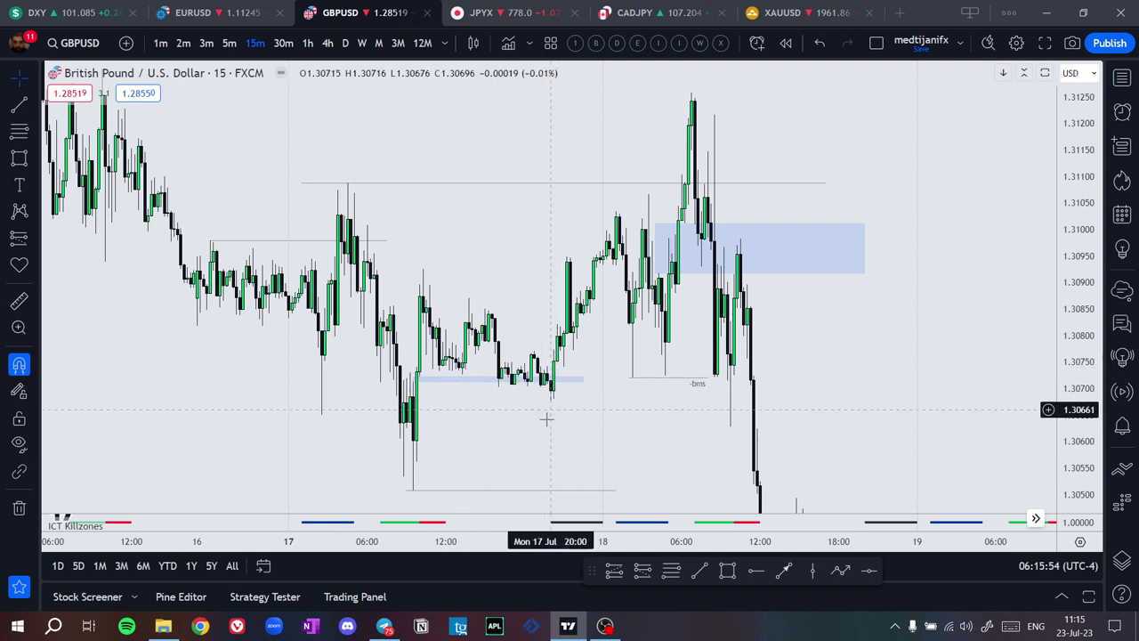
drag(517, 431, 499, 382)
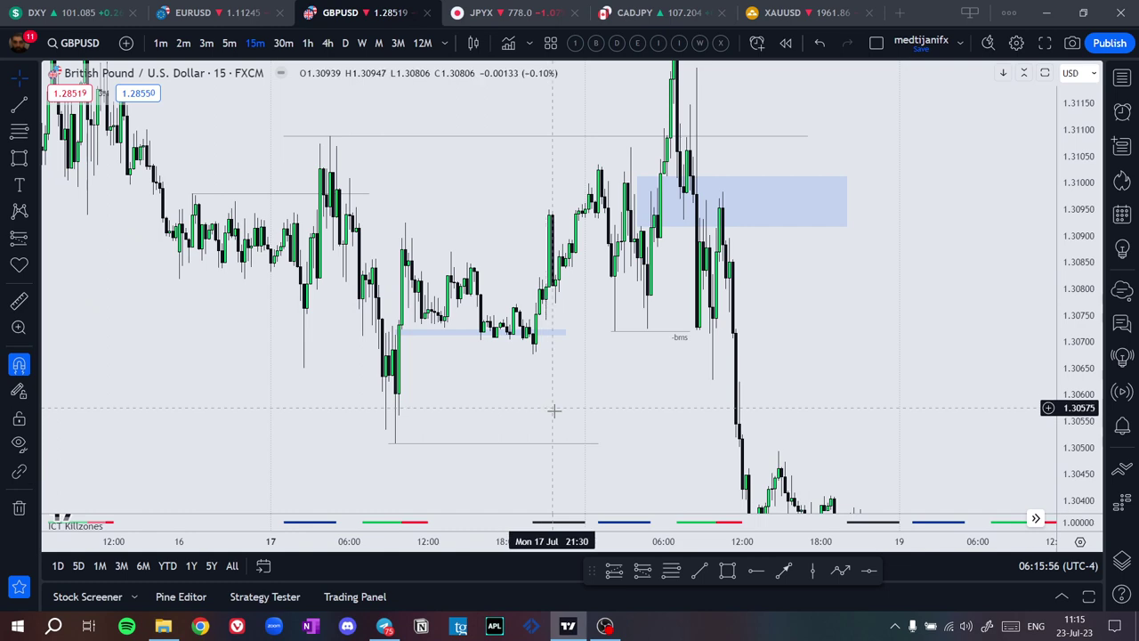
click(615, 567)
click(483, 327)
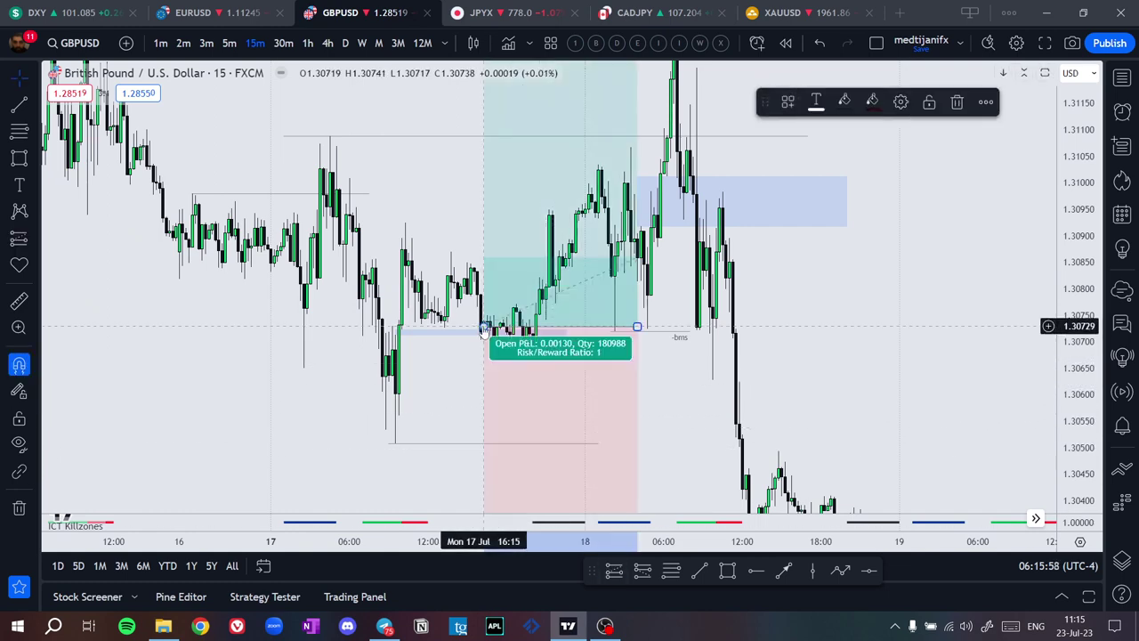
drag(525, 378, 519, 377)
drag(673, 409, 670, 303)
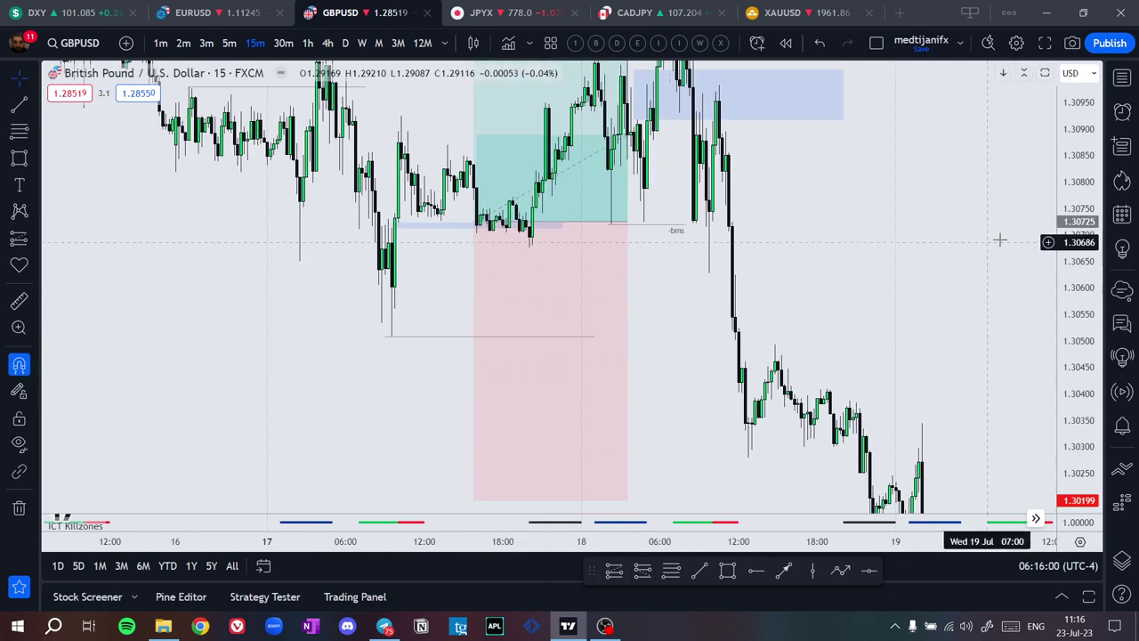
drag(1079, 187, 1078, 329)
drag(473, 430, 390, 322)
drag(451, 412, 475, 446)
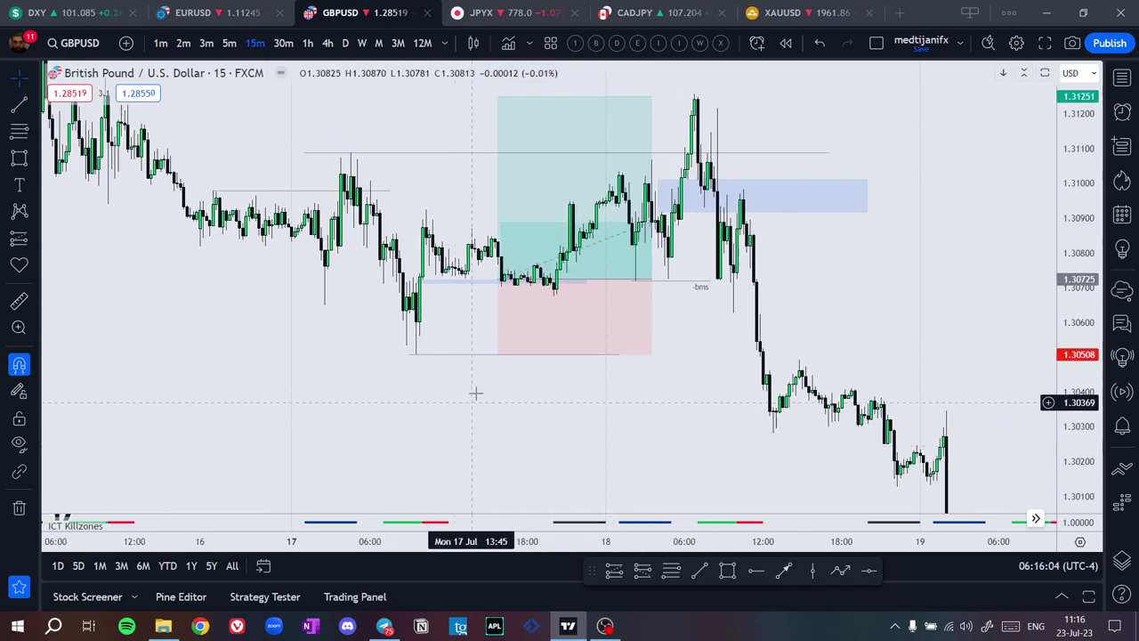
Set the long position's target to the 18 July high at 1.31258
scroll(499, 388, down, 5)
drag(1081, 388, 1080, 306)
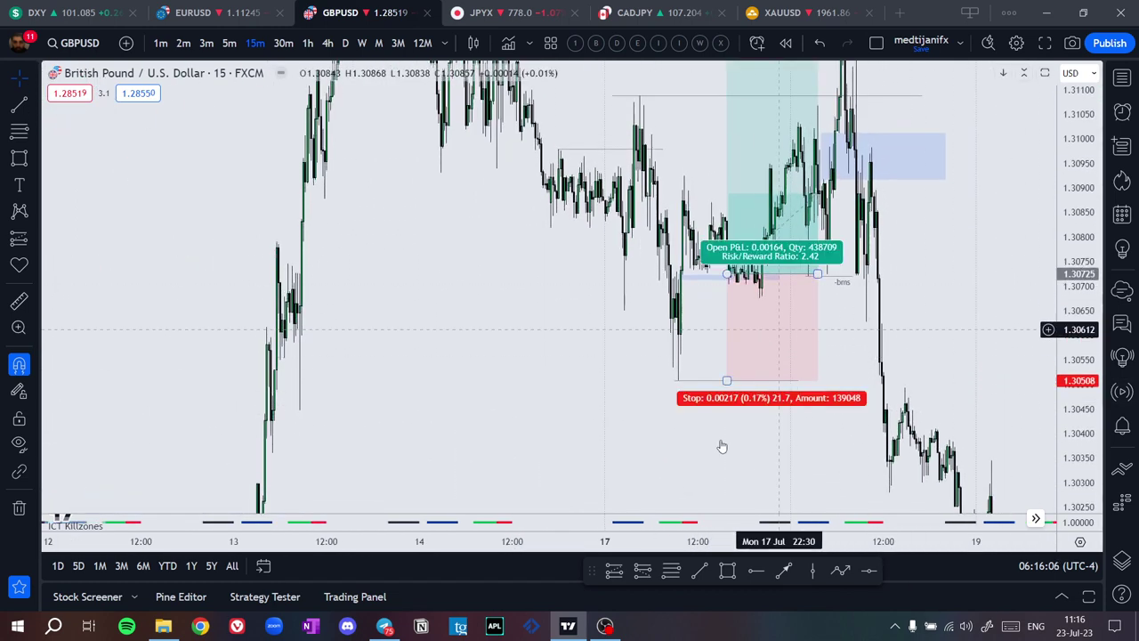
scroll(857, 320, up, 3)
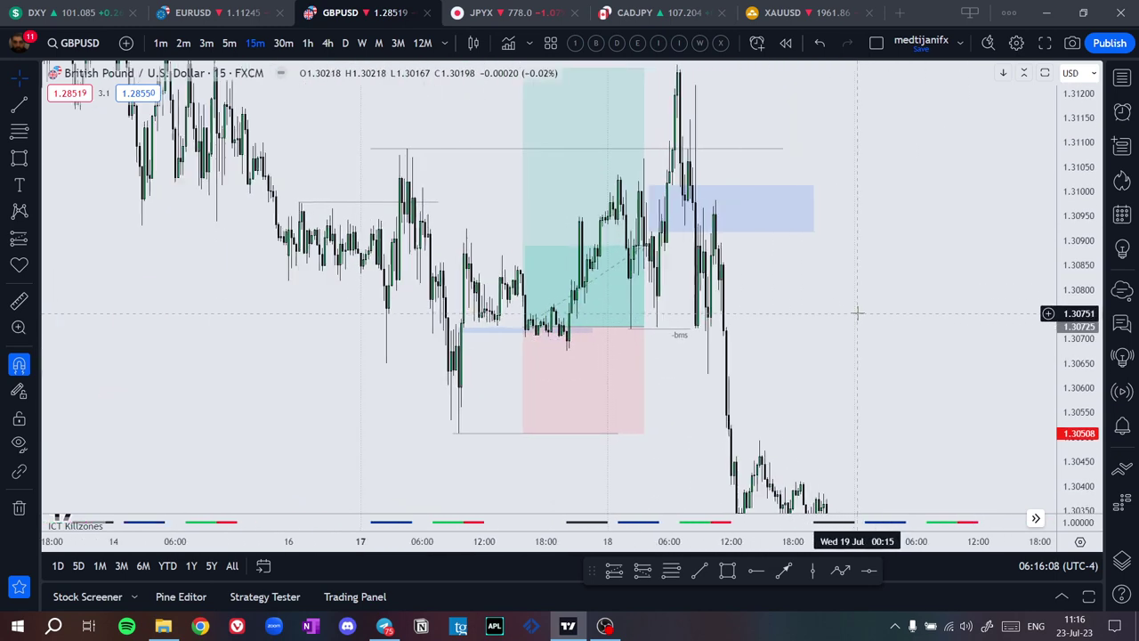
drag(777, 278, 781, 331)
click(578, 160)
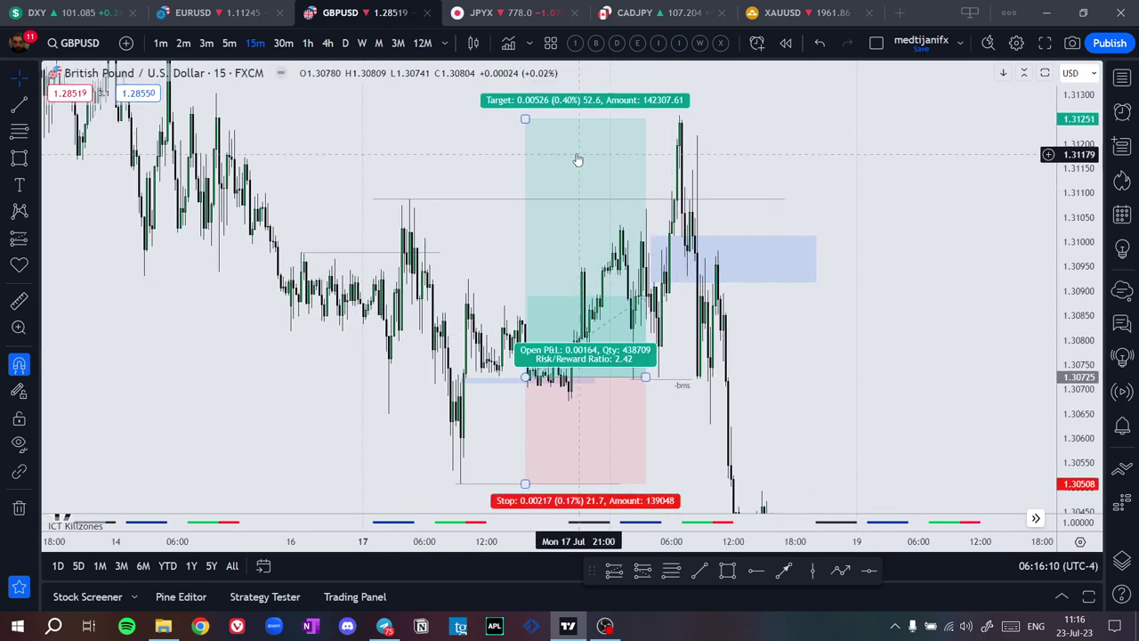
click(523, 127)
mouse_move(523, 120)
mouse_down()
mouse_move(525, 217)
mouse_move(525, 115)
mouse_up()
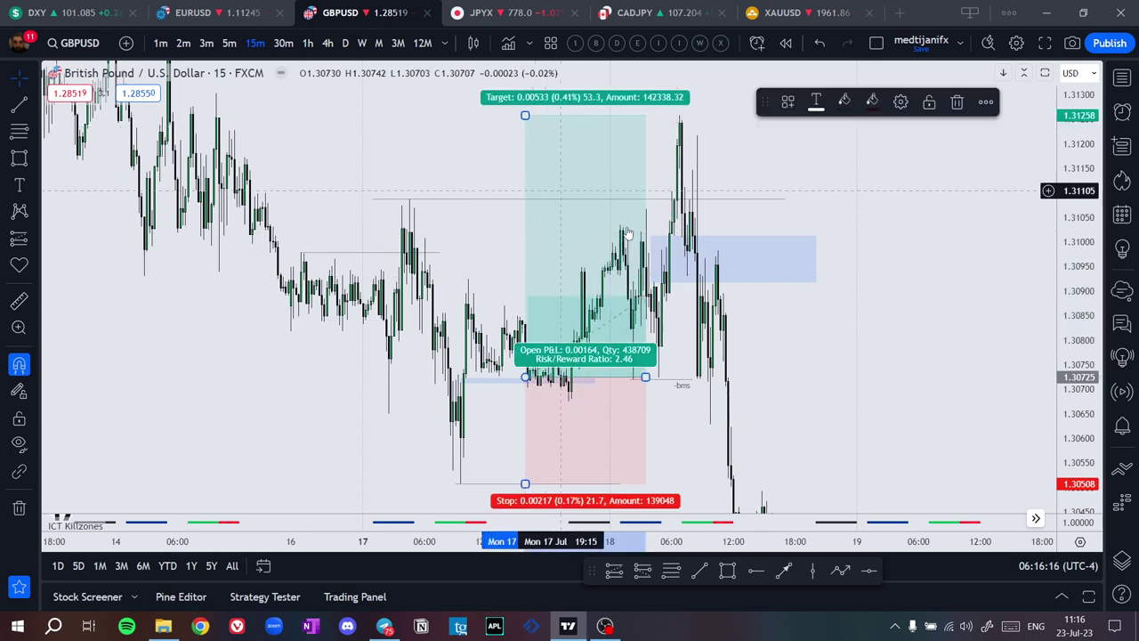
drag(781, 407, 778, 413)
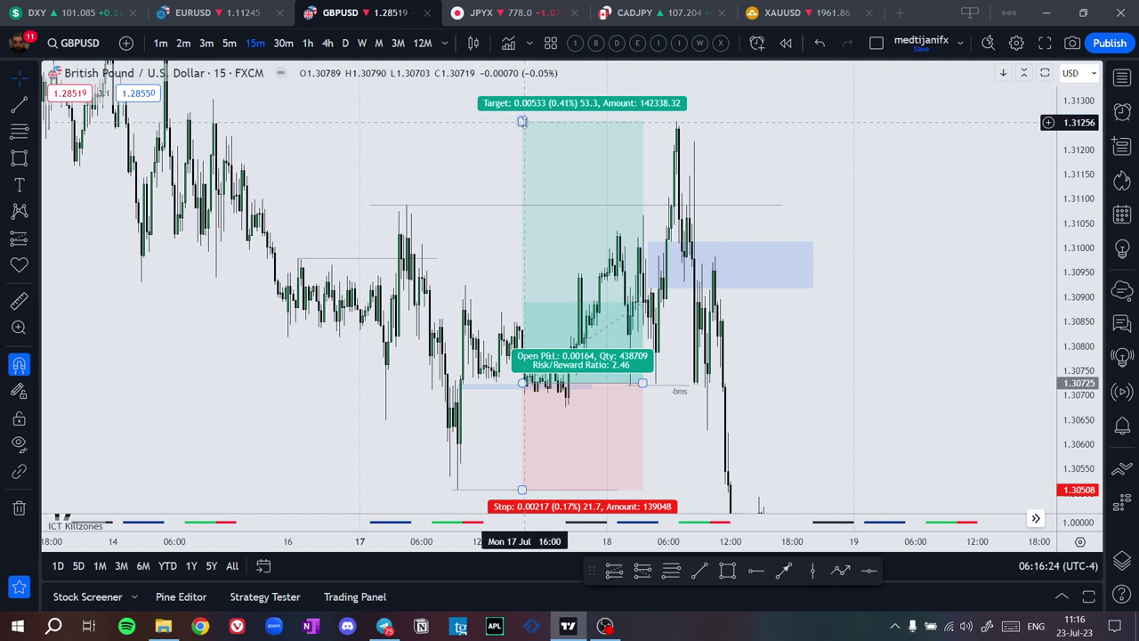
Lower the long position's target to 1.31020 and delete the position
drag(522, 121, 406, 211)
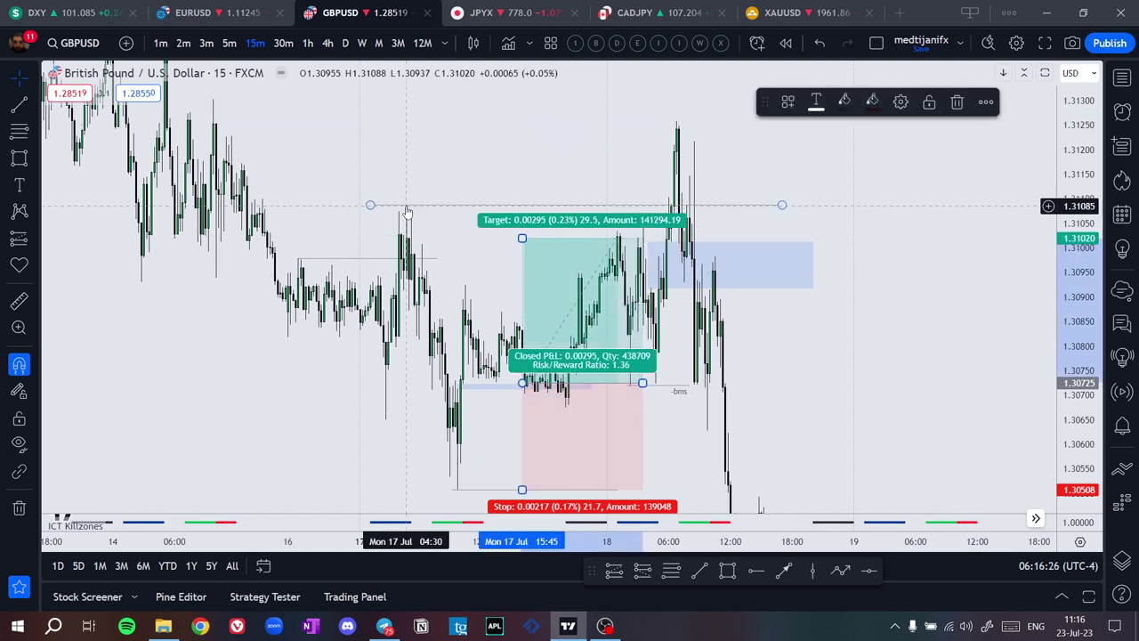
key(Delete)
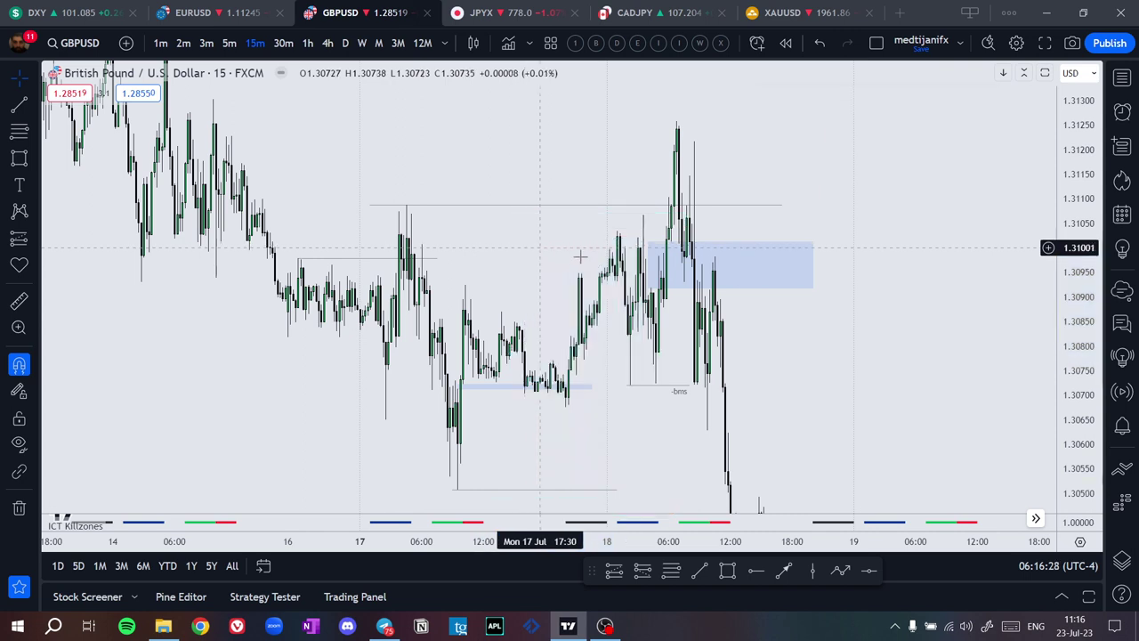
Mark the small 18 July imbalance inside the larger blue zone with a rectangle from 1.30961 to 1.30934, ending at 12:00
scroll(752, 378, up, 2)
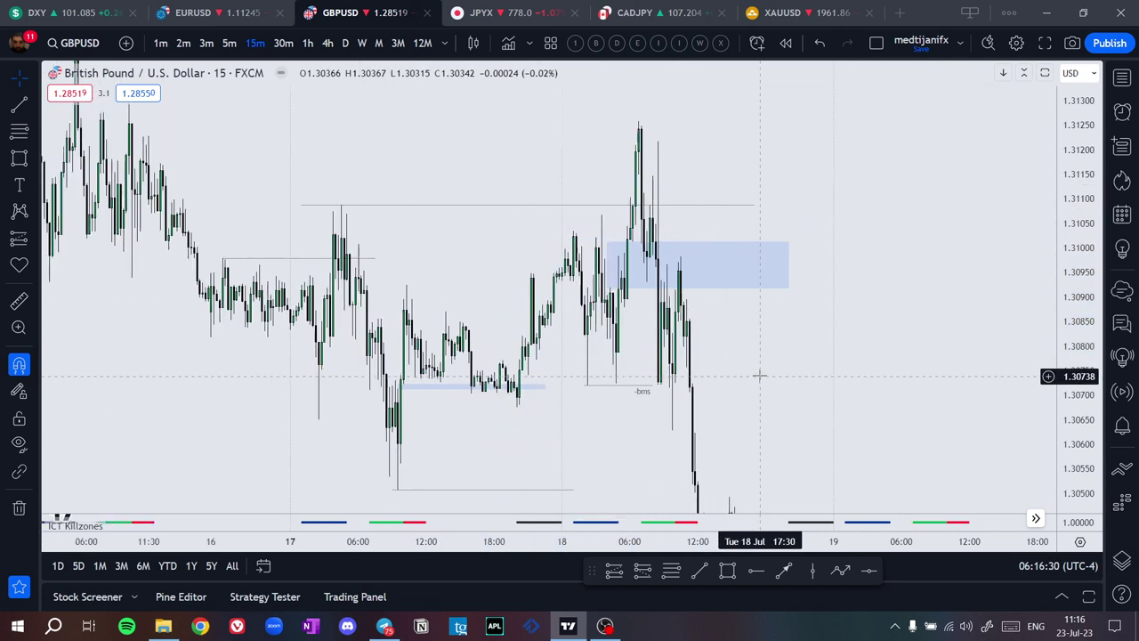
click(726, 572)
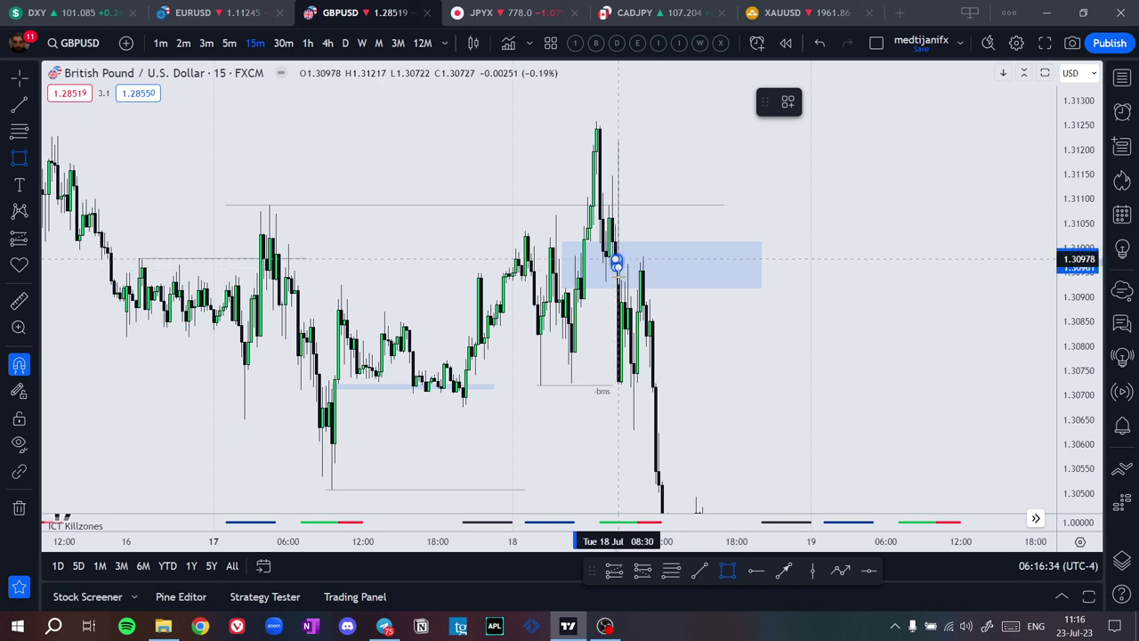
mouse_move(616, 264)
mouse_down()
mouse_move(618, 275)
mouse_move(662, 278)
mouse_up()
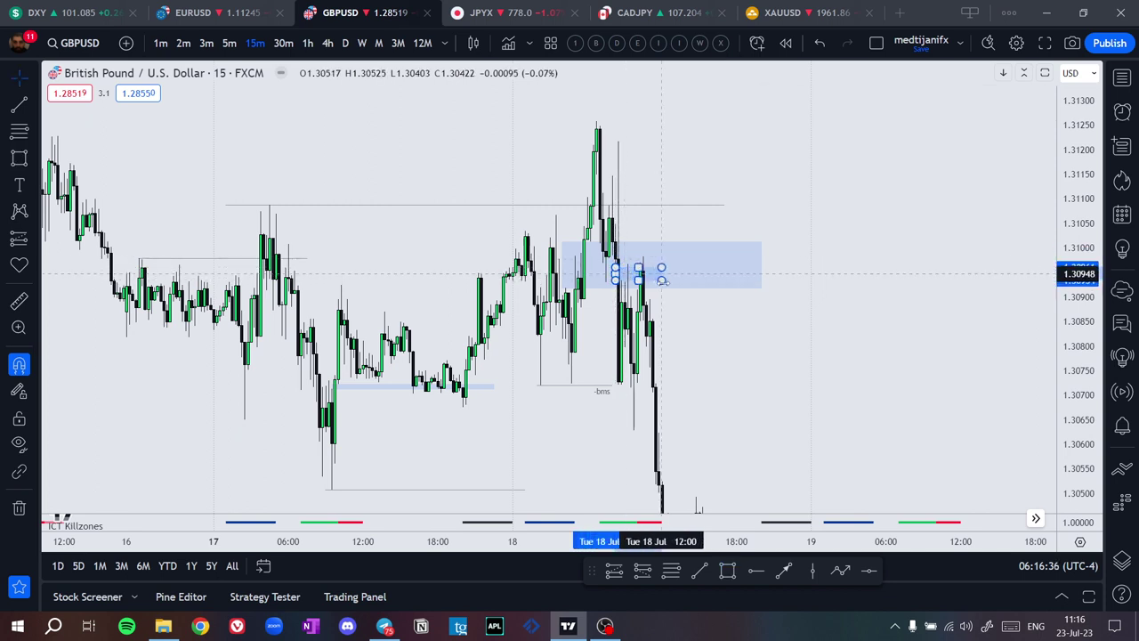
click(761, 265)
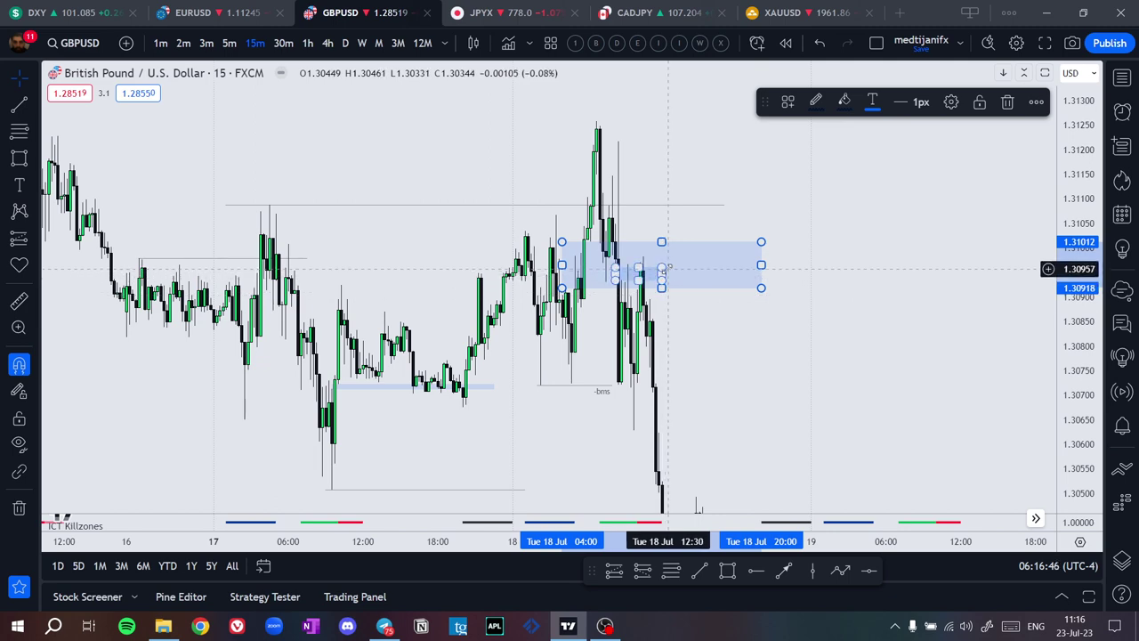
drag(699, 377, 716, 301)
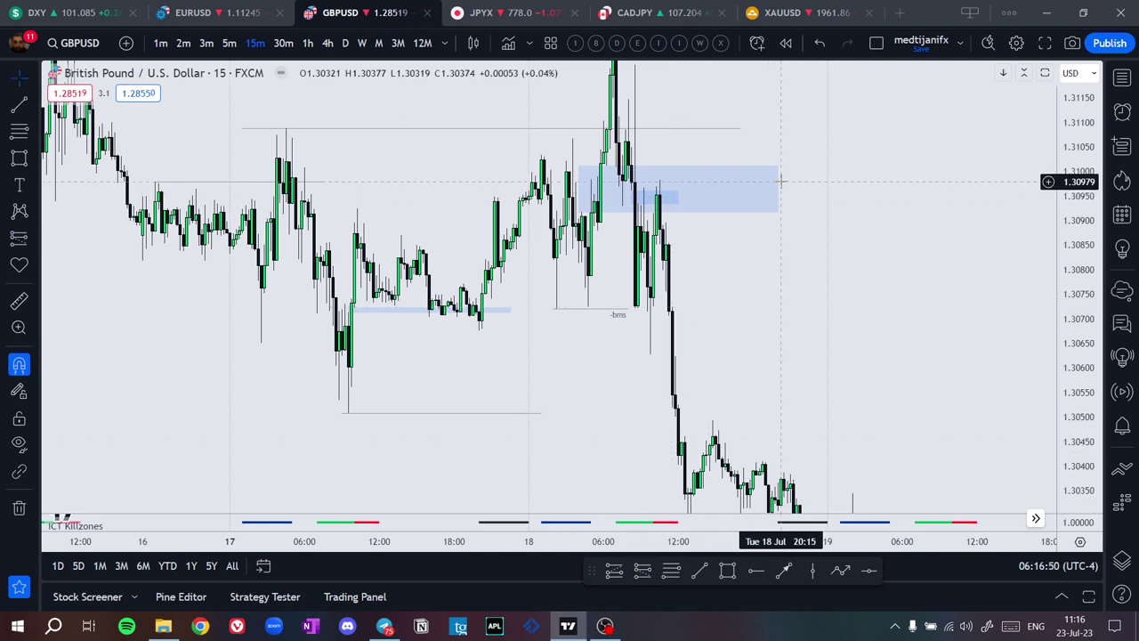
Check the 18 July zone against the drop on the 1-hour chart, and return to it on the 15-minute chart
click(307, 43)
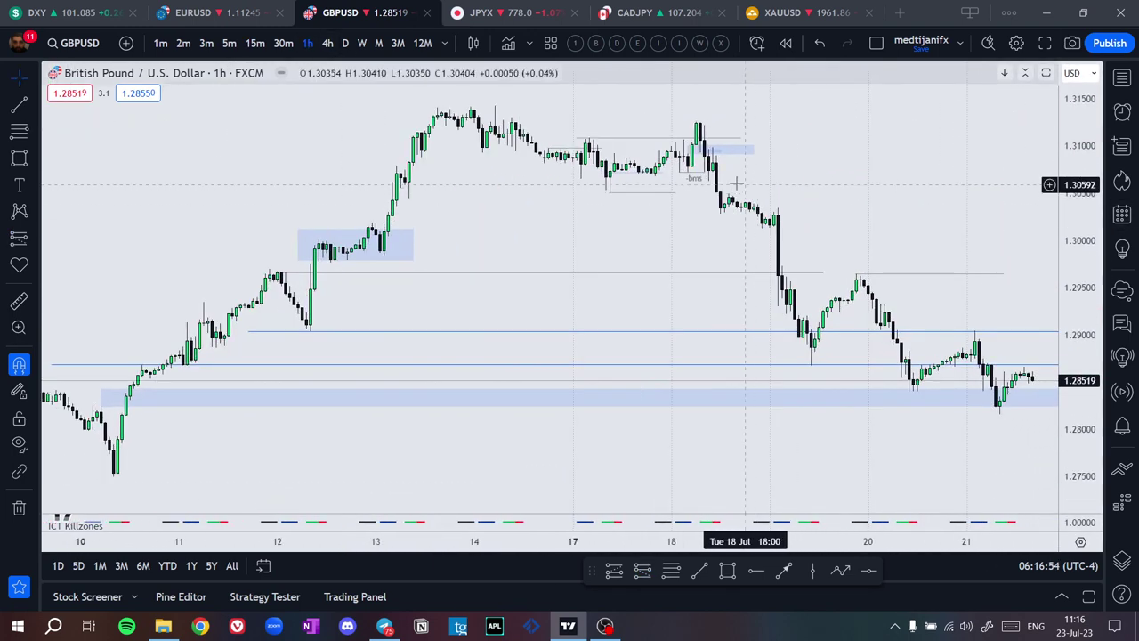
click(255, 43)
scroll(614, 213, down, 3)
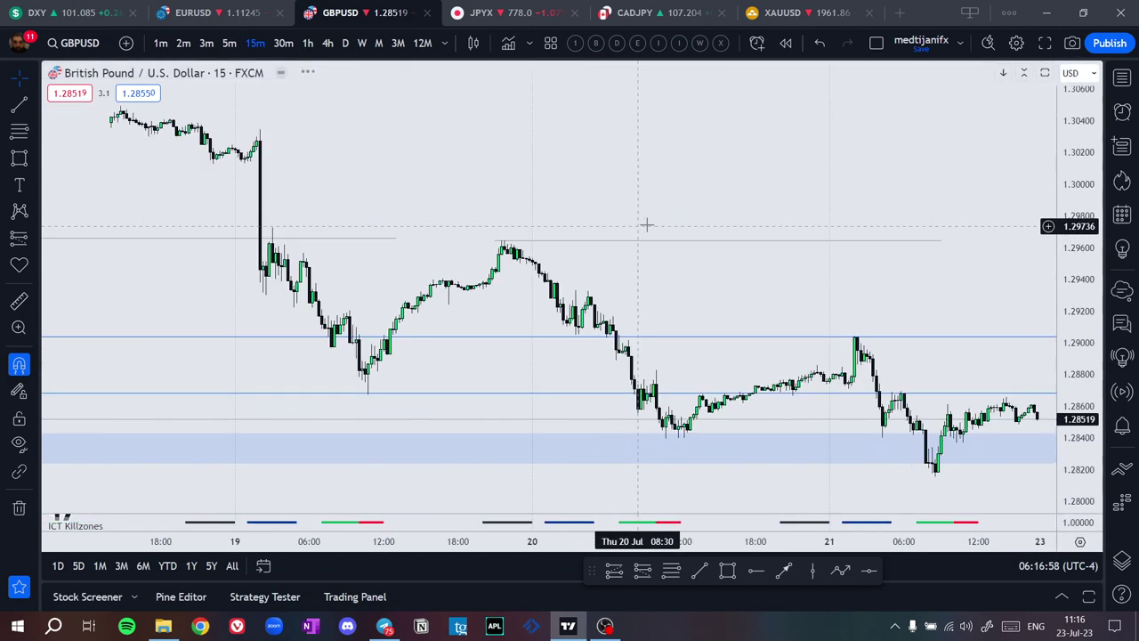
scroll(723, 254, down, 3)
scroll(714, 247, up, 5)
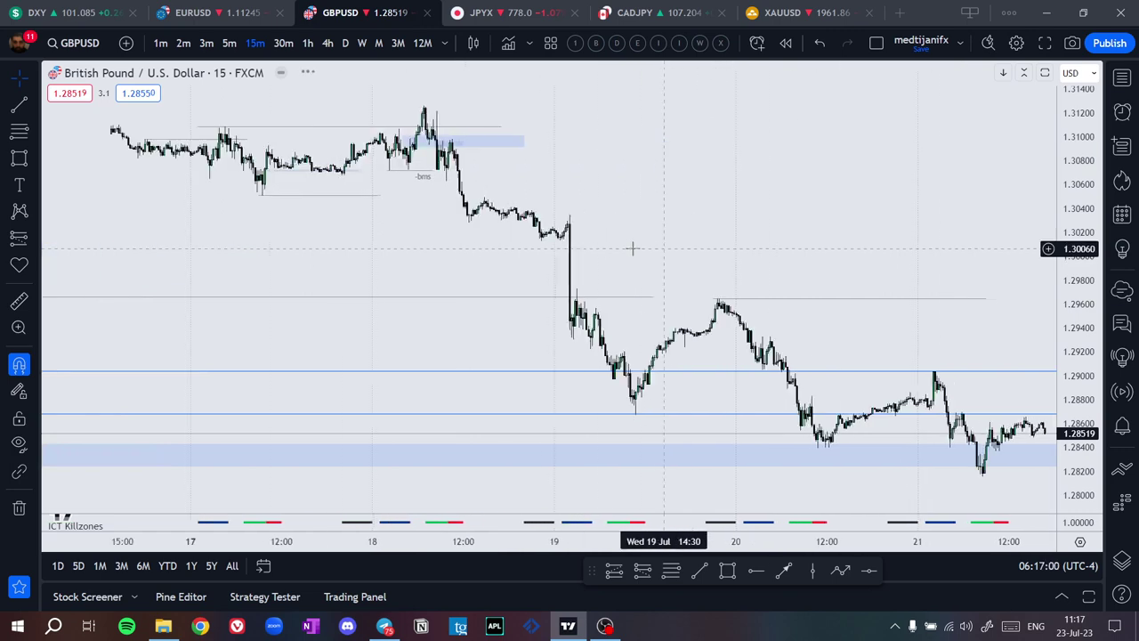
drag(528, 310, 756, 374)
drag(1091, 460, 1091, 127)
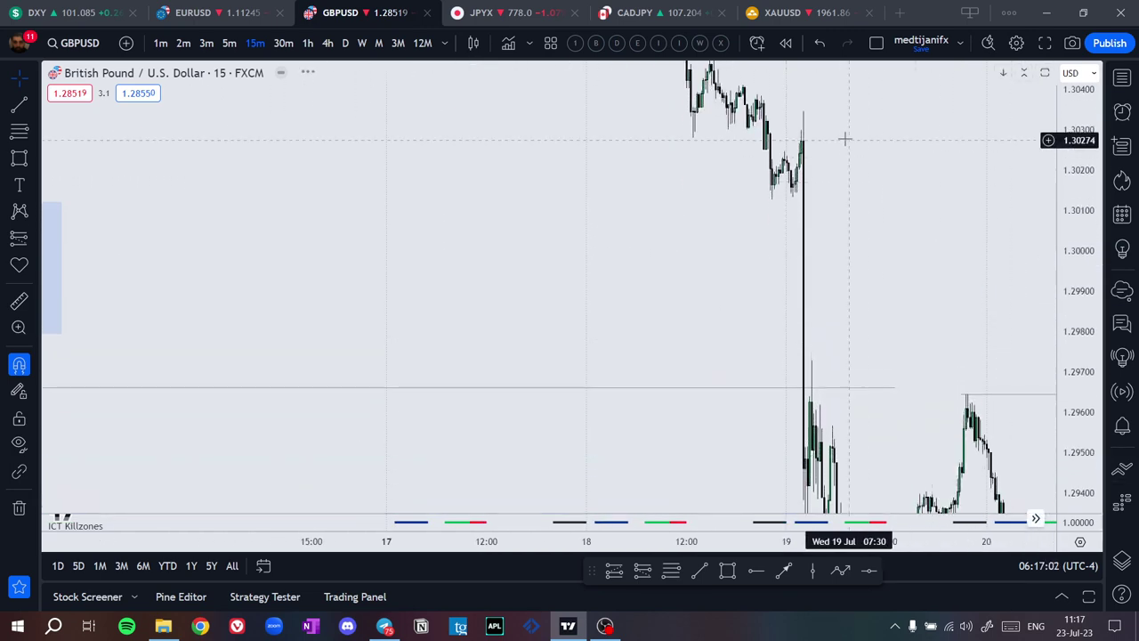
drag(864, 265, 905, 518)
scroll(730, 290, up, 3)
drag(666, 199, 692, 418)
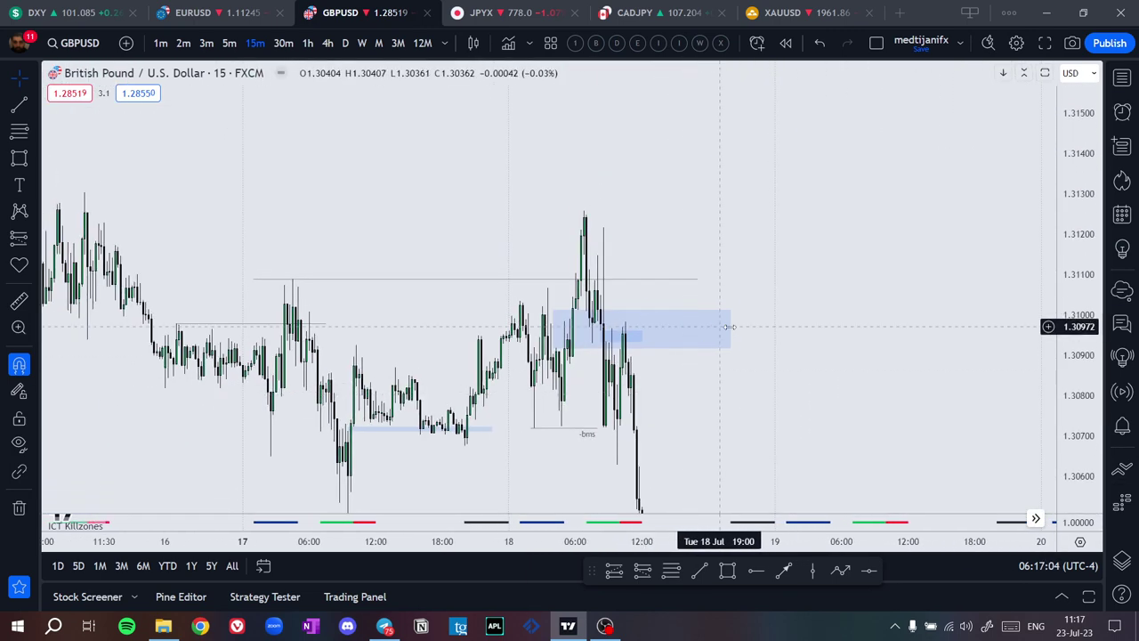
Label the larger 18 July rectangle "1H bisi"
click(731, 328)
double_click(639, 343)
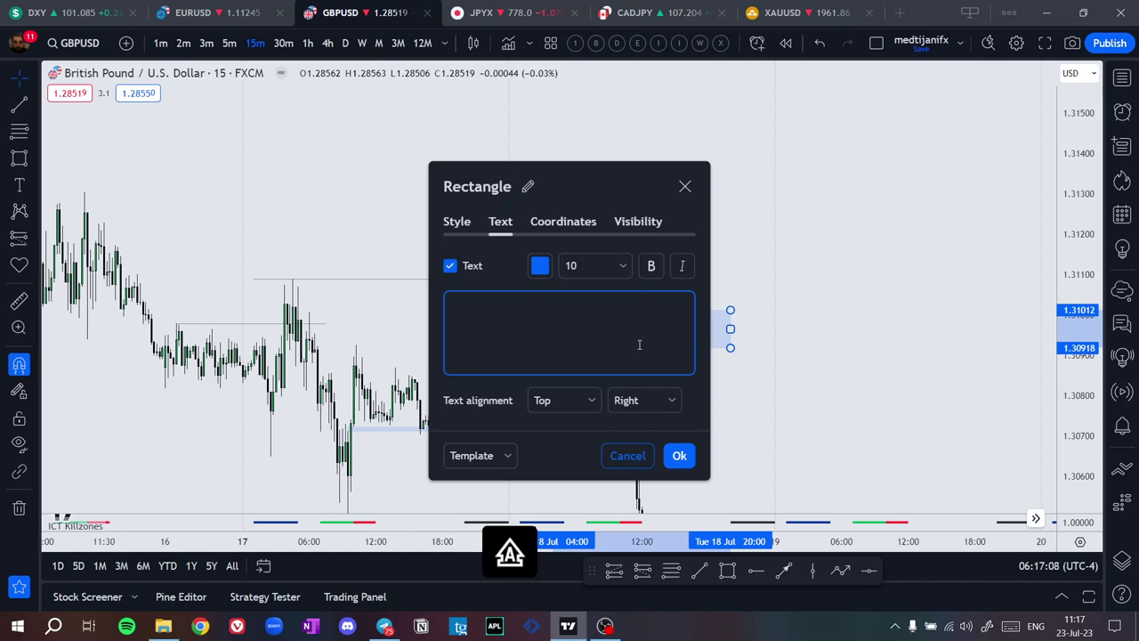
click(846, 339)
Label the smaller 18 July rectangle "15m sibi" and extend it further into the afternoon
drag(935, 402, 1048, 298)
drag(1073, 373, 1073, 251)
scroll(780, 251, up, 2)
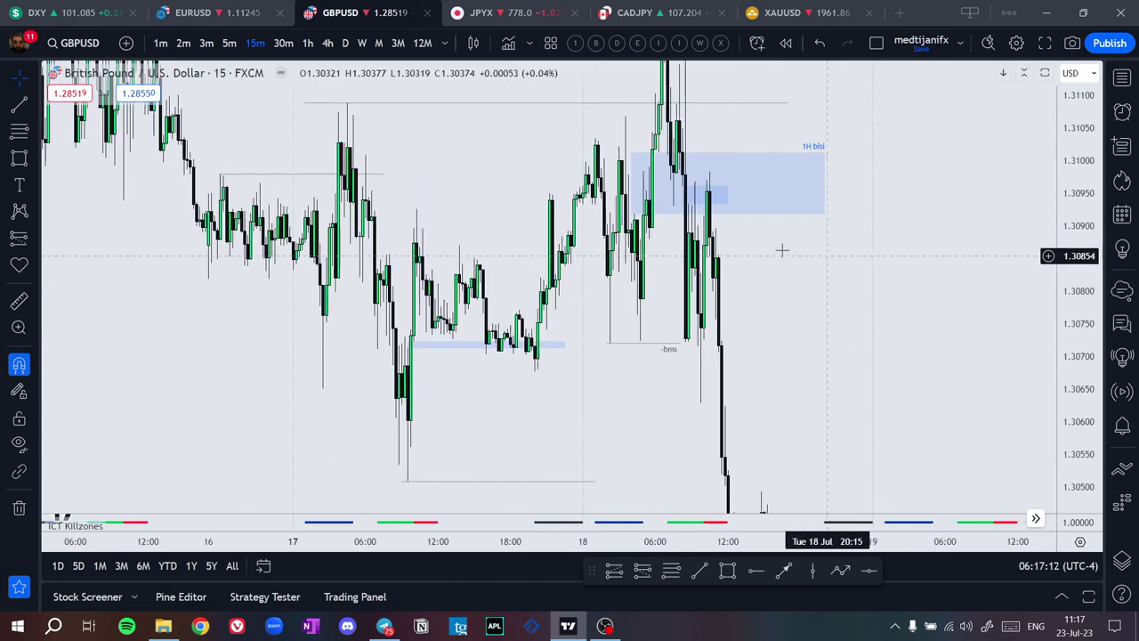
double_click(685, 192)
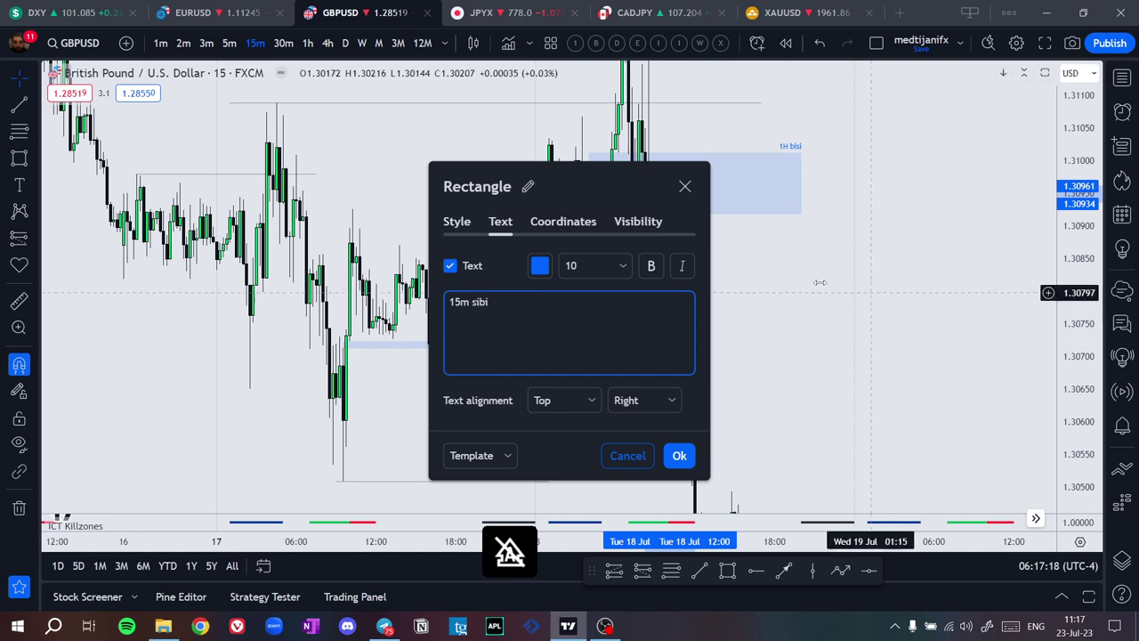
click(845, 299)
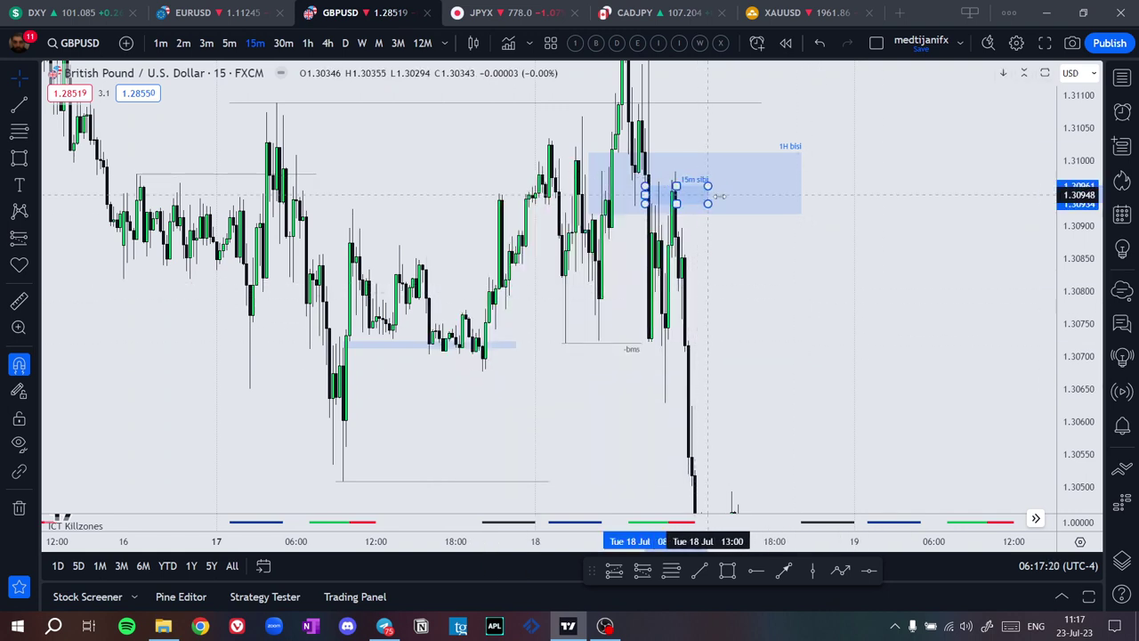
drag(694, 194, 725, 194)
click(738, 292)
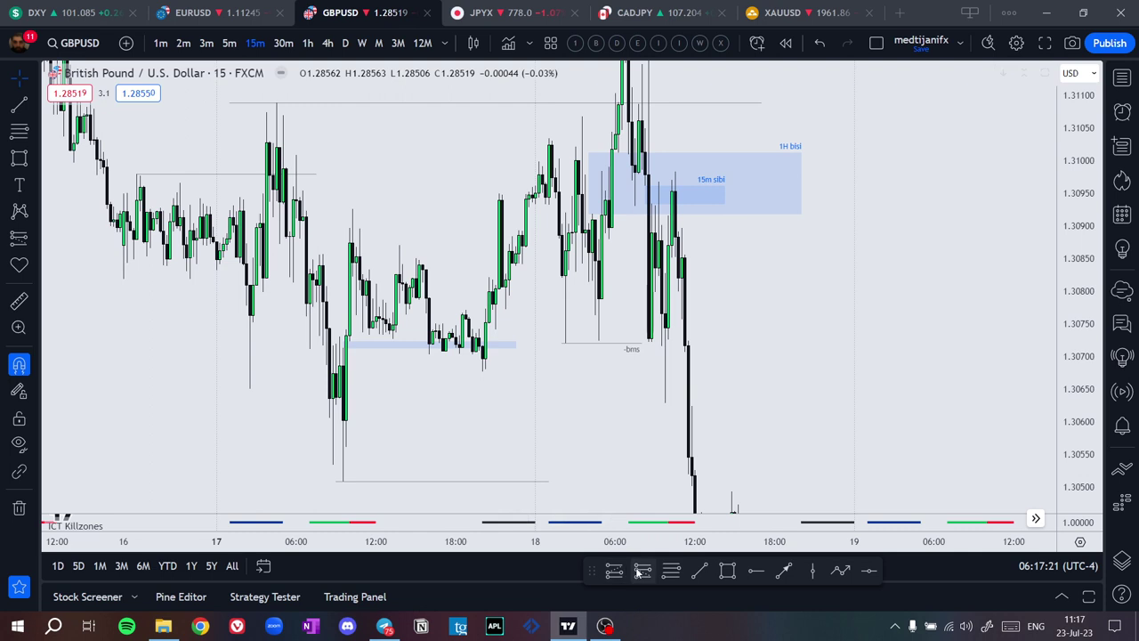
Try a short position at the 15m sibi with entry 1.30931, stop 1.31217 and target 1.30316
click(648, 204)
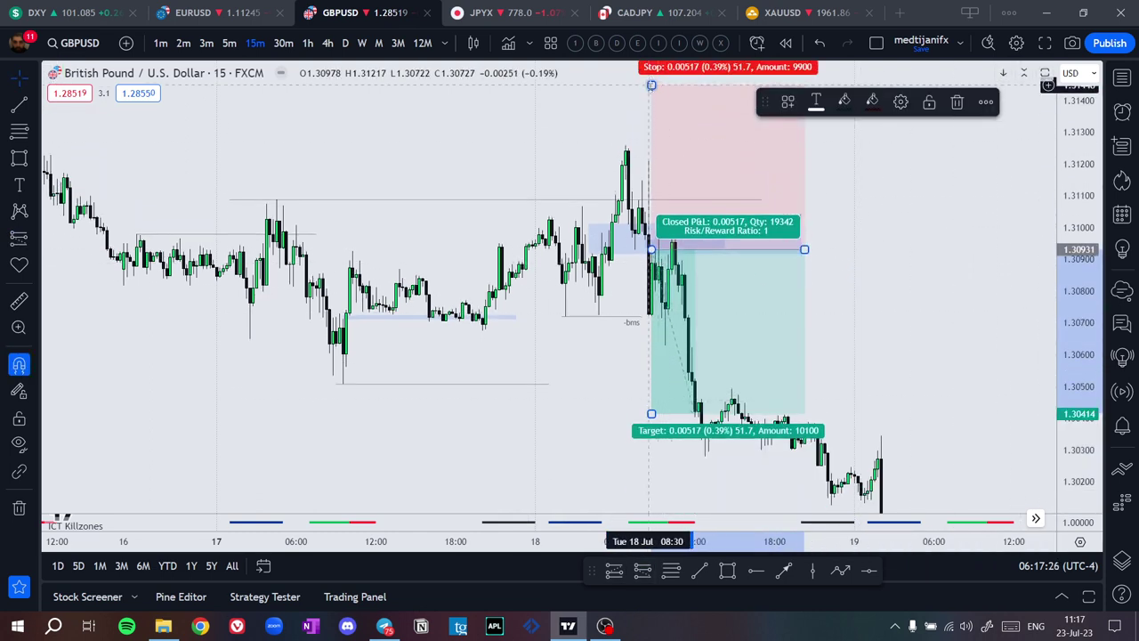
mouse_move(651, 84)
mouse_down()
mouse_move(655, 208)
mouse_move(650, 158)
mouse_up()
click(918, 191)
drag(904, 283, 889, 130)
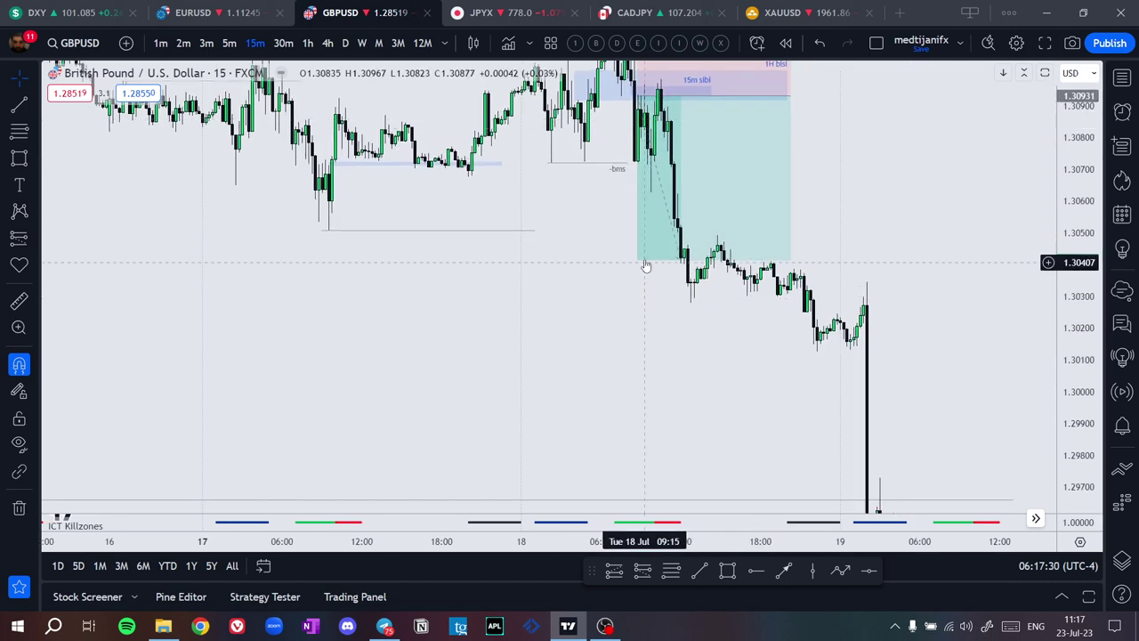
drag(646, 265, 639, 293)
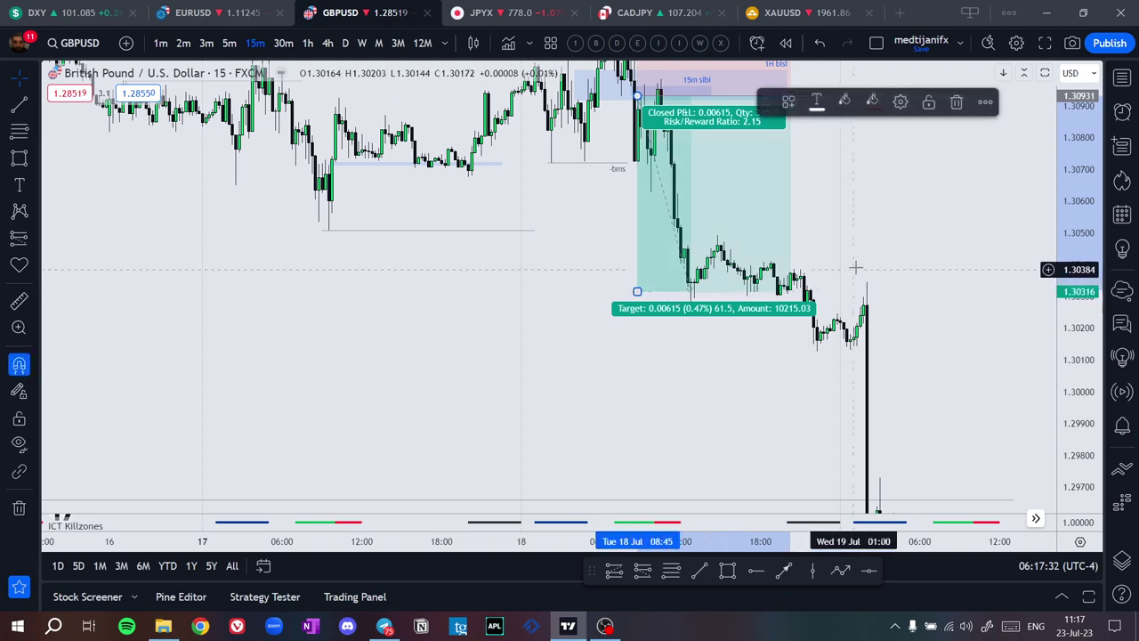
Try a much lower target for the short position, below 1.29200, and delete the position
click(856, 267)
scroll(899, 244, up, 1)
scroll(900, 244, down, 3)
drag(1075, 167, 1072, 317)
scroll(1014, 322, down, 1)
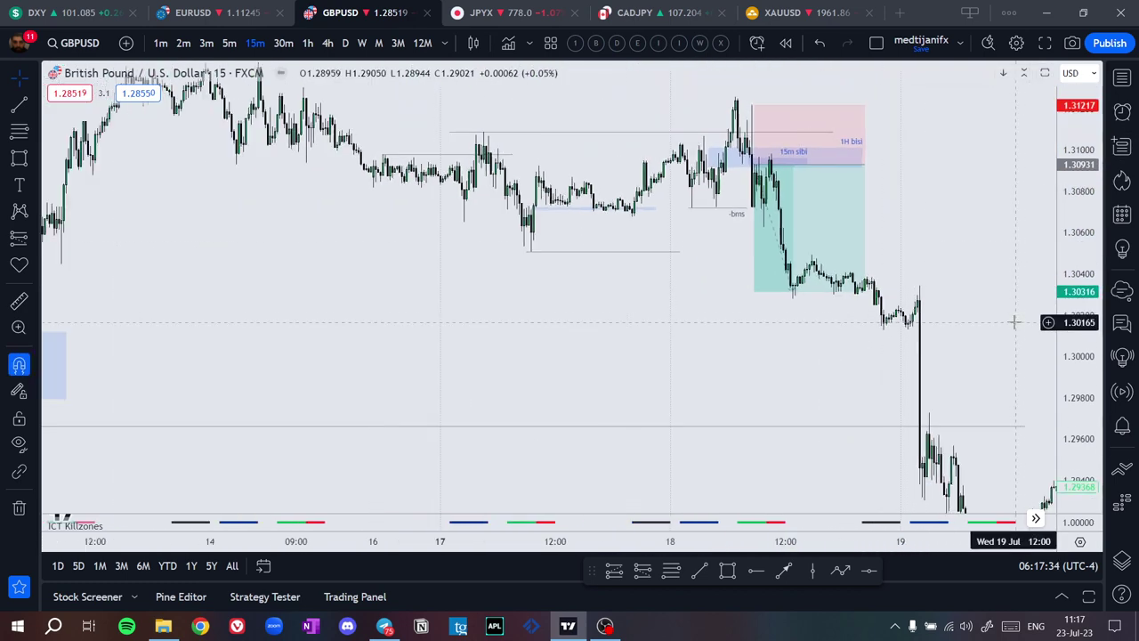
scroll(1014, 322, down, 3)
drag(1035, 363, 915, 142)
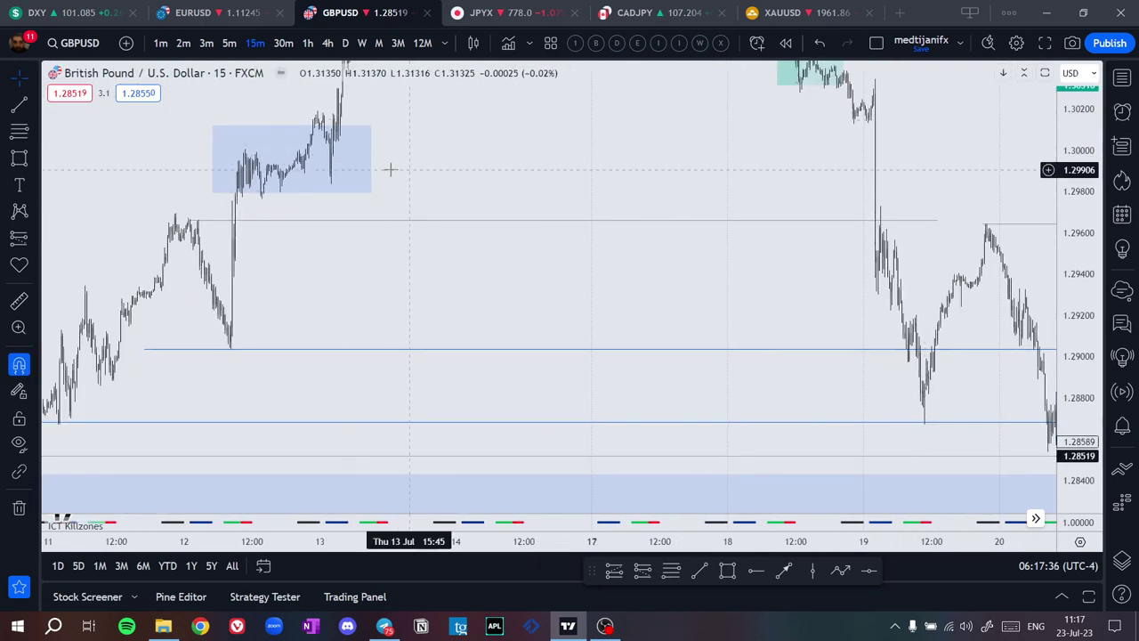
mouse_move(783, 86)
mouse_down()
mouse_move(872, 305)
mouse_move(905, 425)
mouse_up()
mouse_move(931, 182)
mouse_down()
mouse_move(931, 359)
mouse_move(918, 380)
mouse_up()
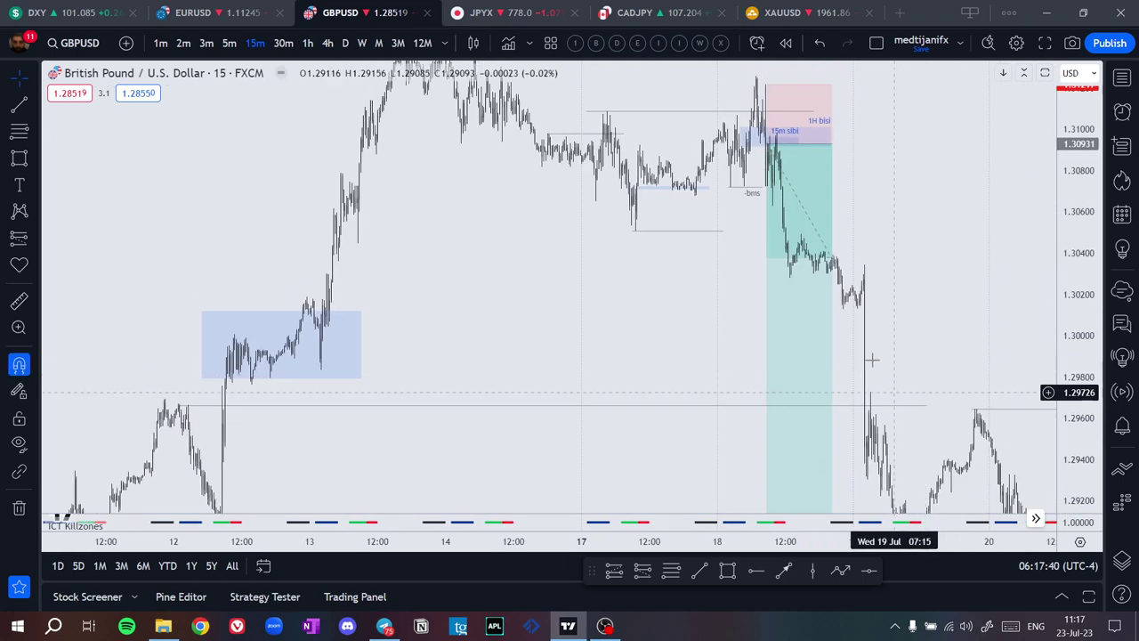
scroll(810, 231, up, 5)
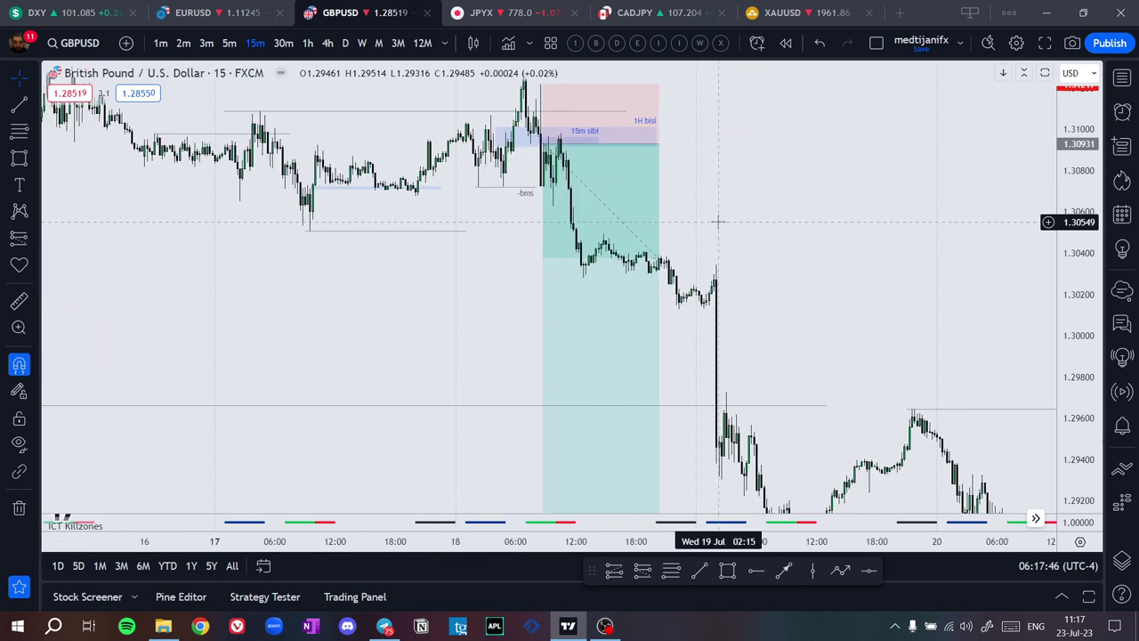
click(650, 176)
key(Delete)
Try a vertical line just after the large 19 July drop candle and delete it
drag(867, 281, 714, 121)
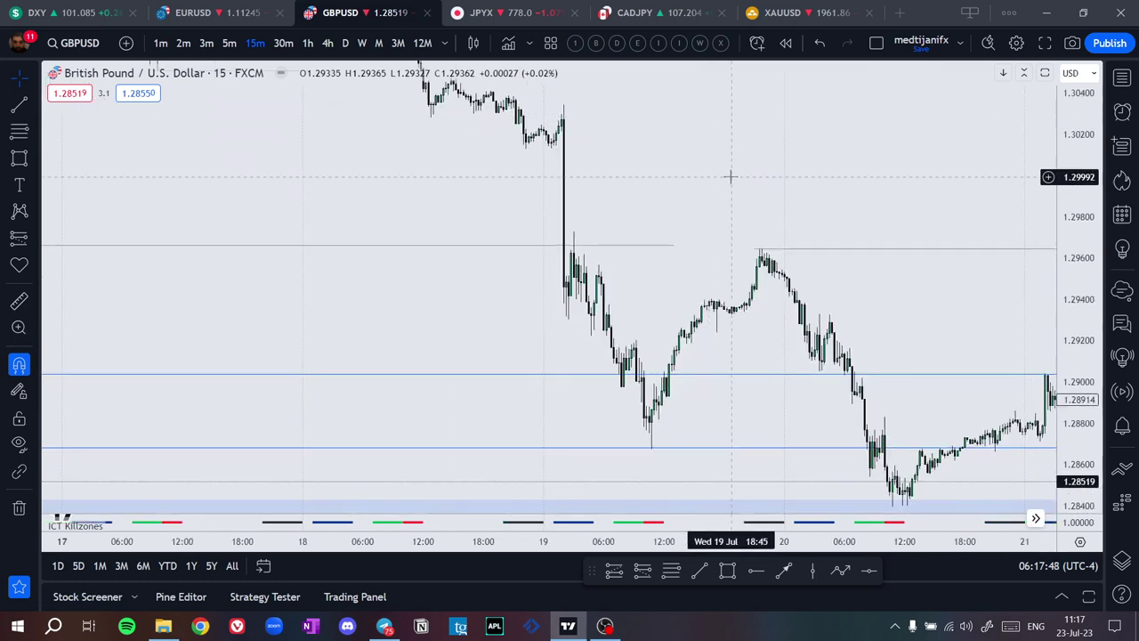
drag(688, 183, 735, 251)
drag(1072, 348, 1072, 137)
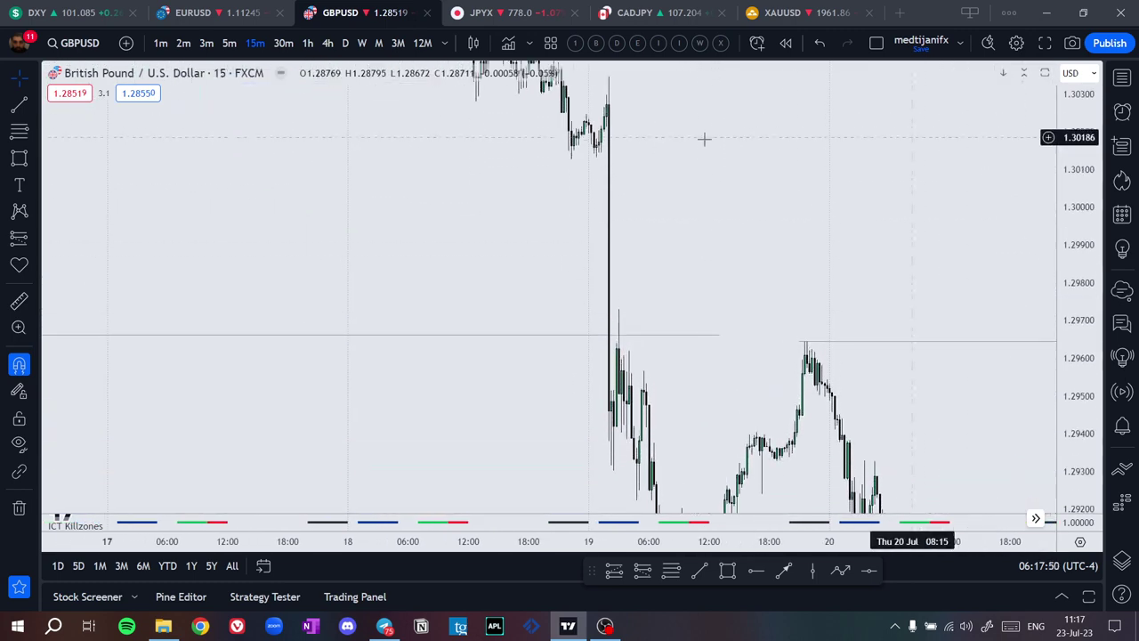
drag(704, 138, 719, 303)
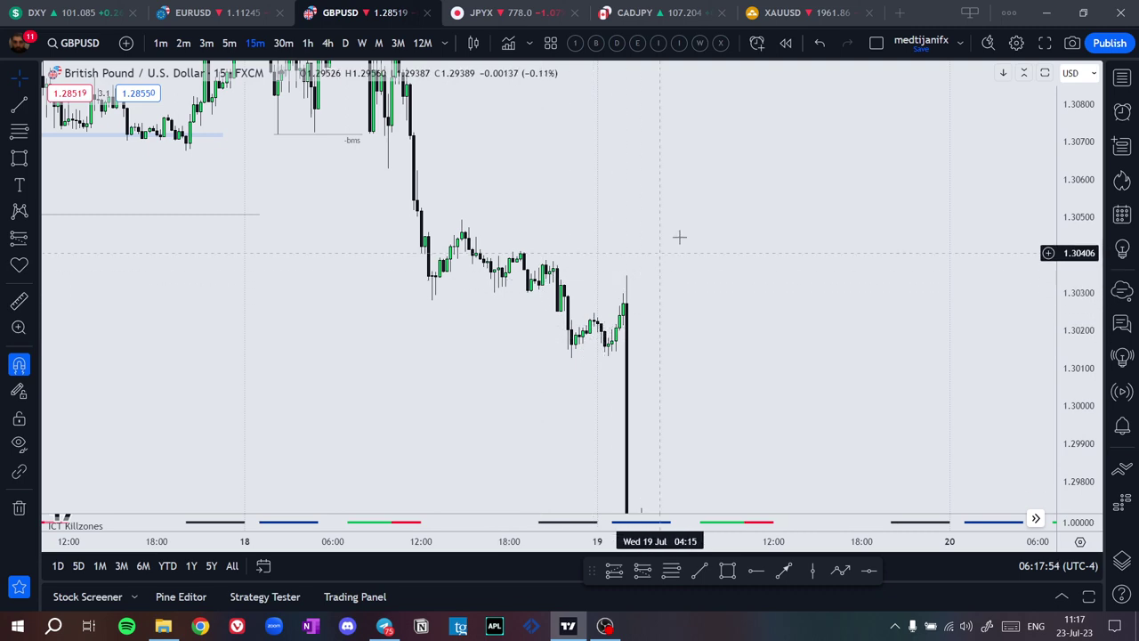
drag(652, 260, 731, 212)
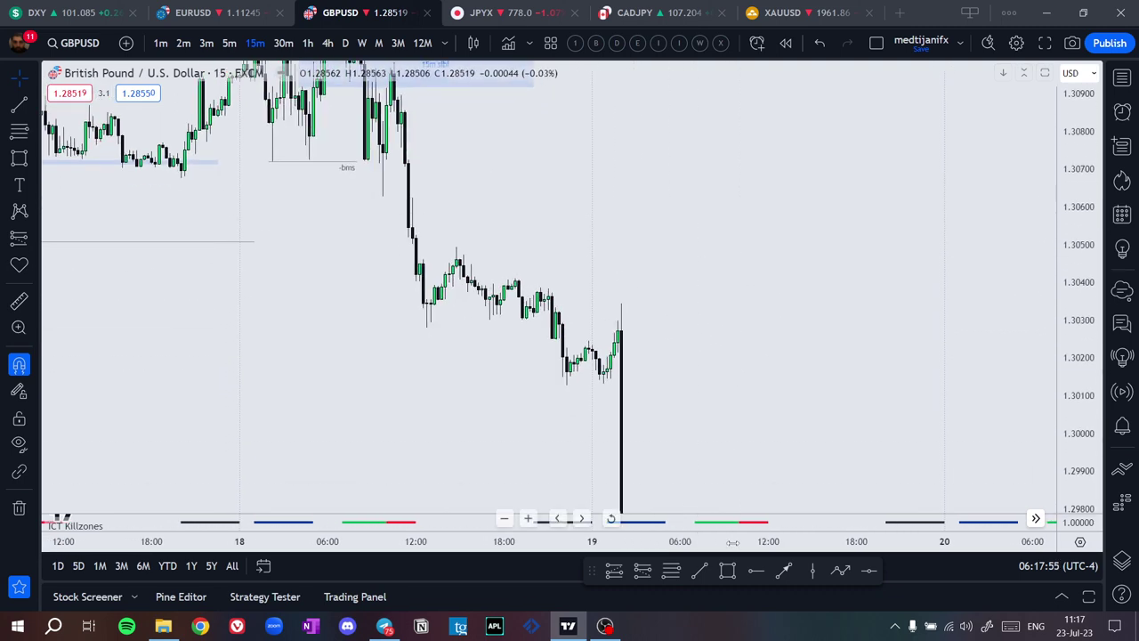
click(814, 571)
click(631, 287)
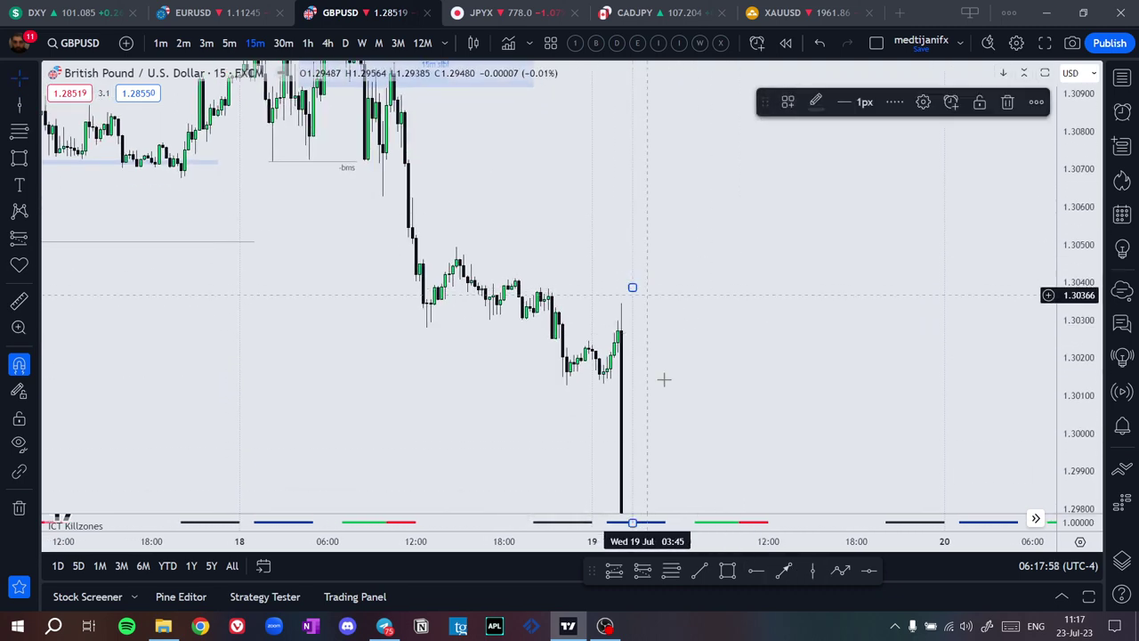
key(Delete)
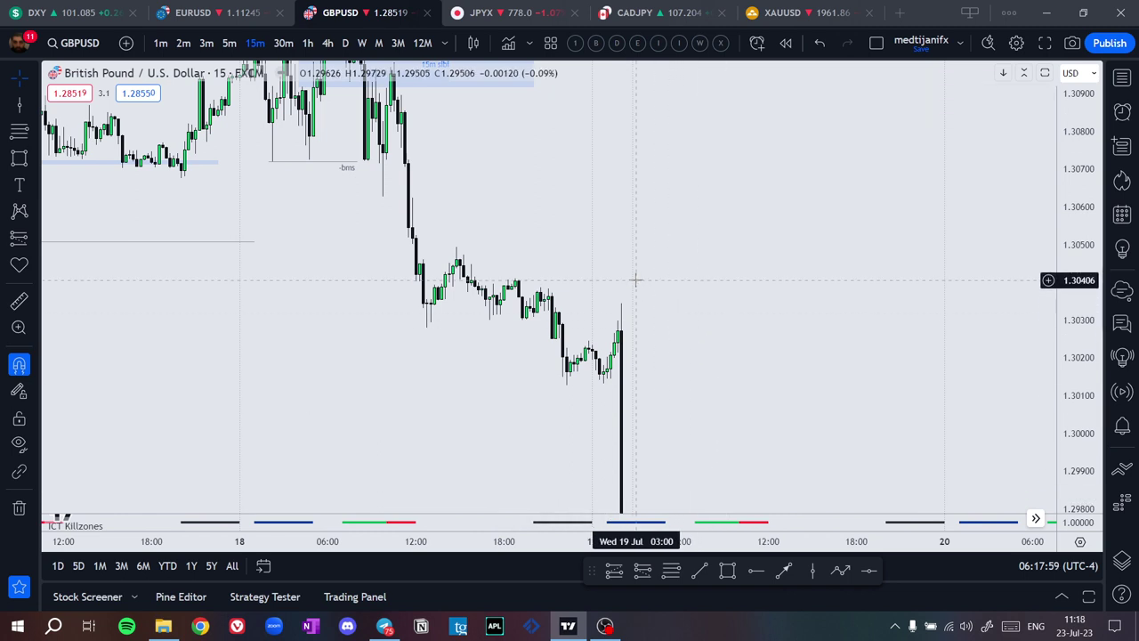
click(839, 571)
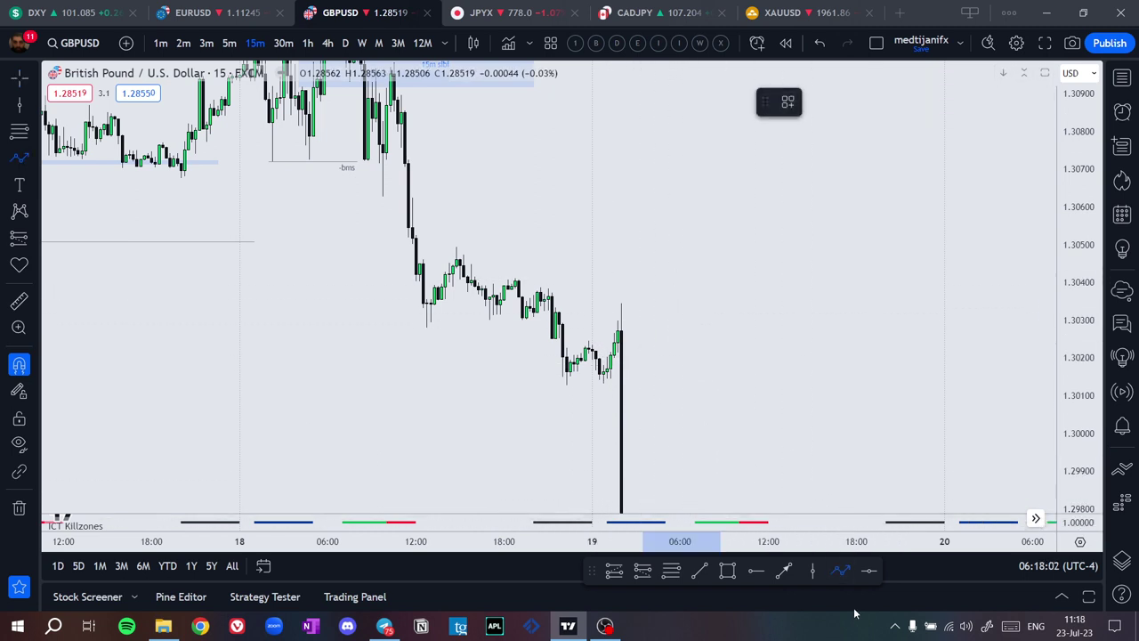
click(642, 487)
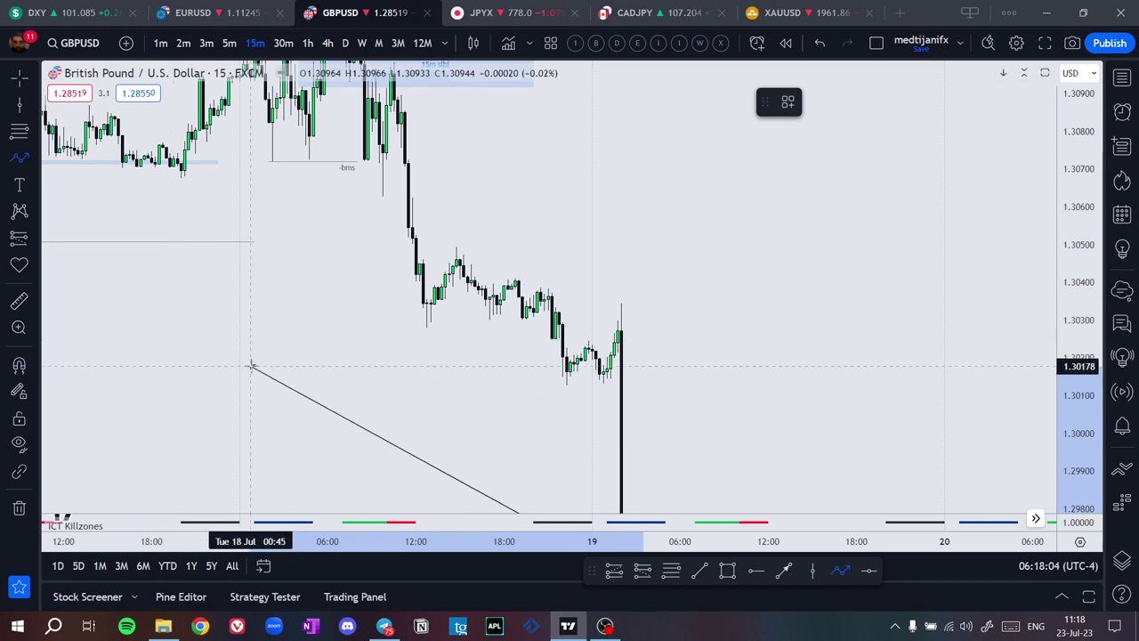
click(252, 366)
key(Delete)
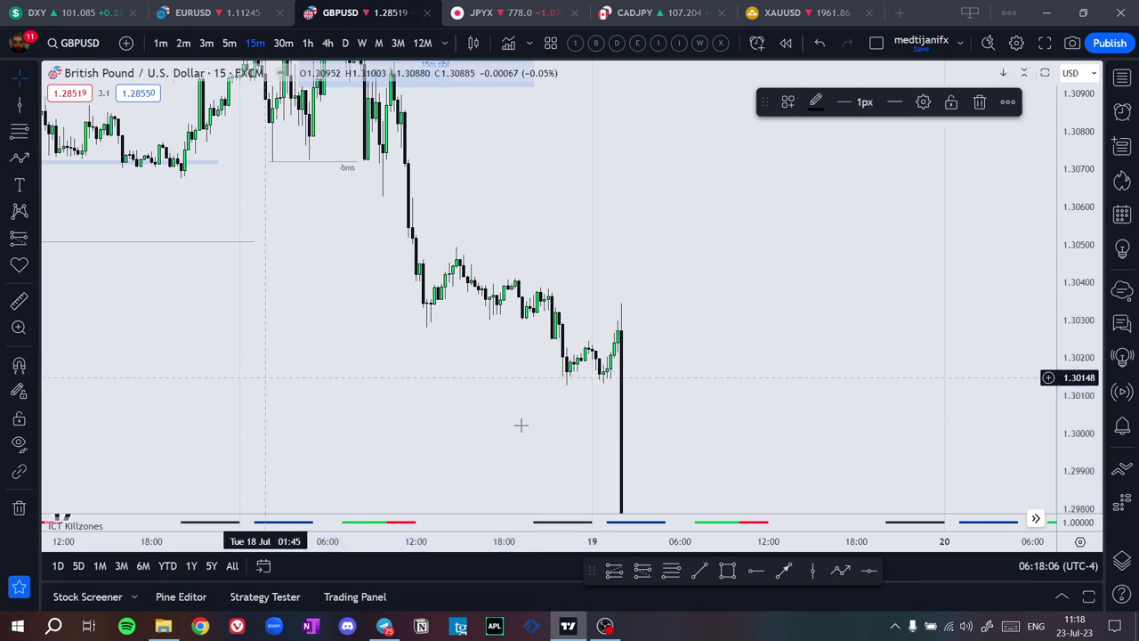
Draw an arrowed path beside the 19 July drop candle from about 1.3027 up to about 1.3065 and down to about 1.2983
click(635, 332)
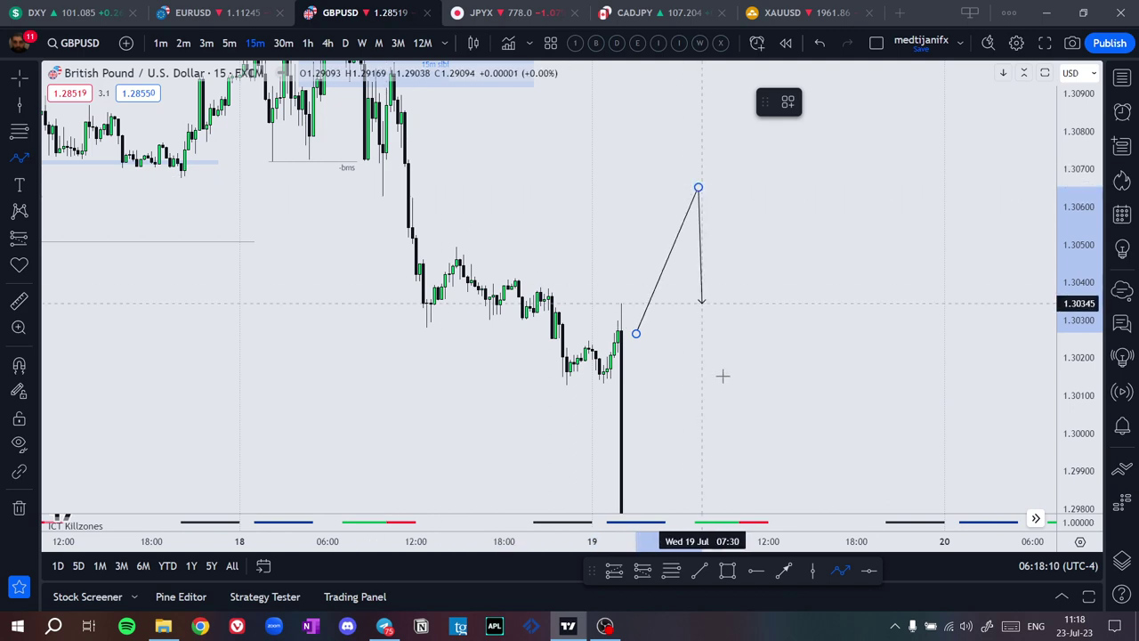
double_click(746, 495)
click(861, 412)
scroll(895, 366, down, 3)
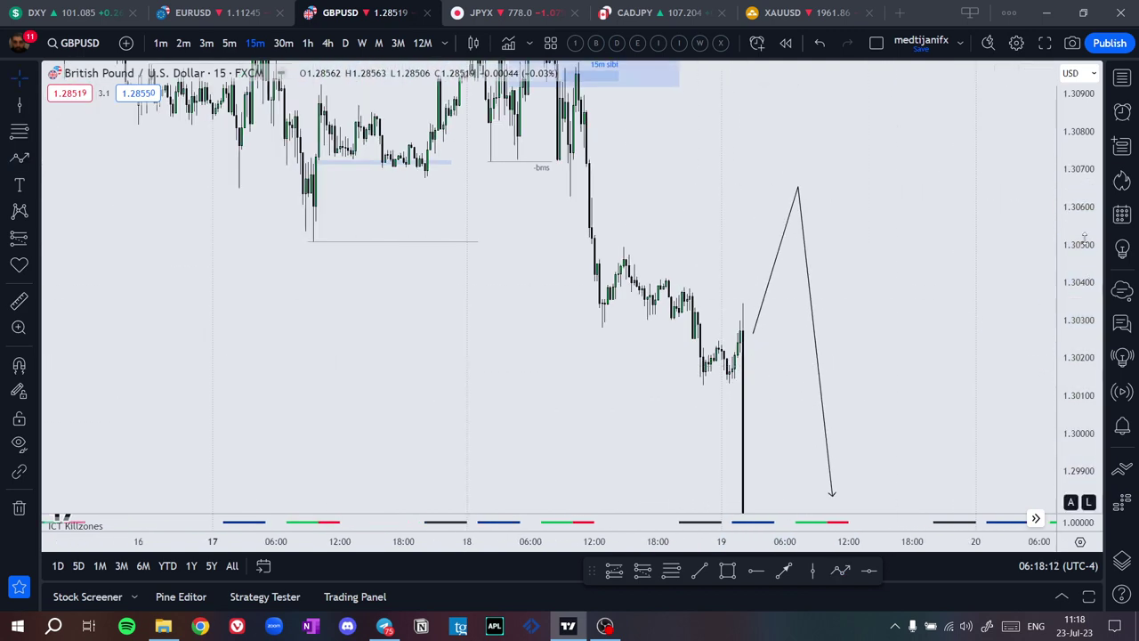
Undo the arrowed path drawn beside the large 19 July drop candle
drag(1083, 237, 1084, 403)
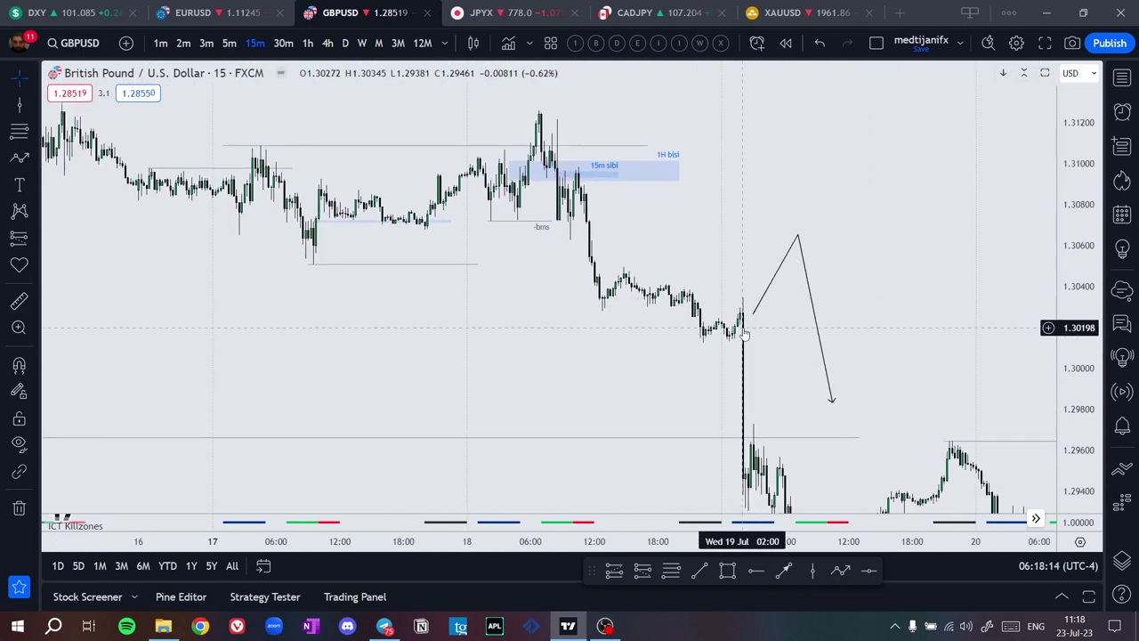
drag(740, 292, 657, 226)
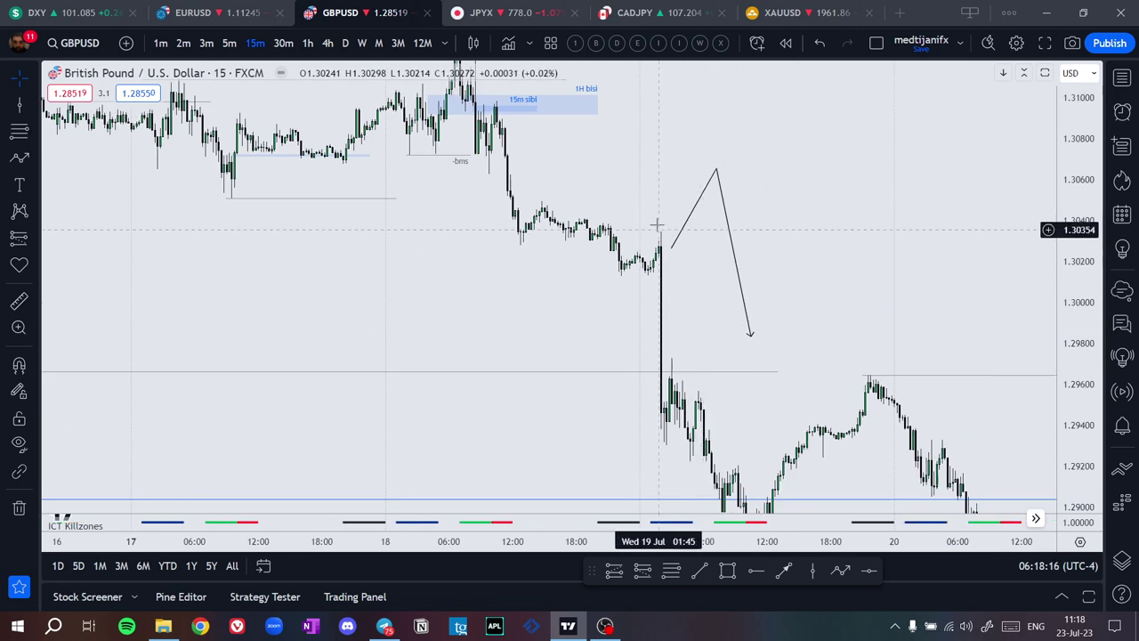
key(ctrl+z)
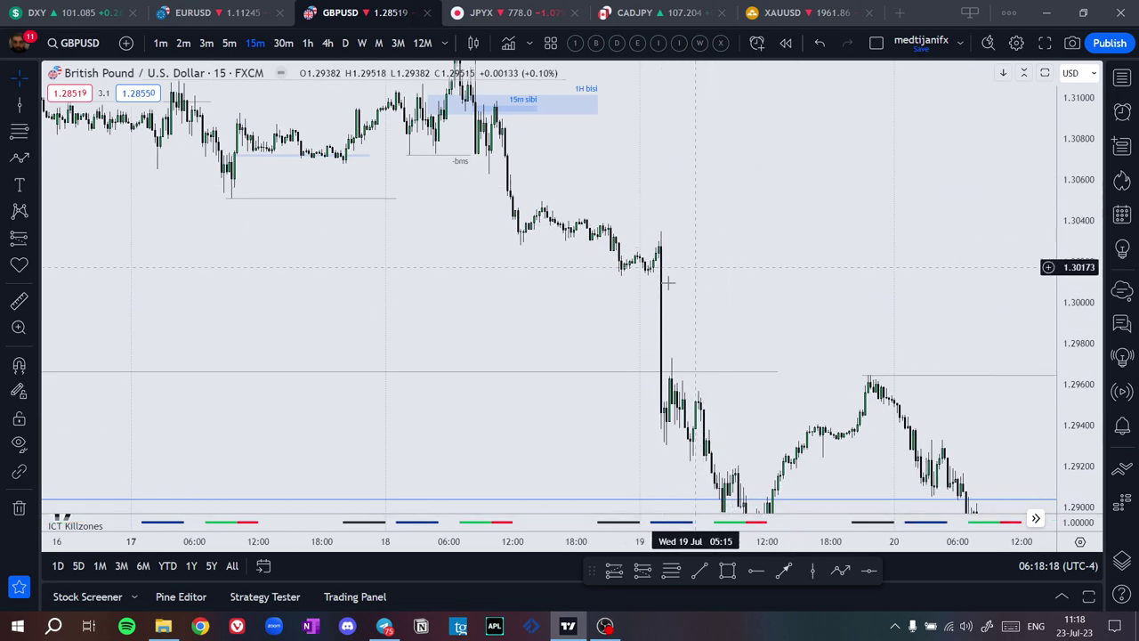
Draw a narrow rectangle over the imbalance of the large 19 July drop candle, from about 1.3021 down to about 1.2972
drag(726, 338, 674, 213)
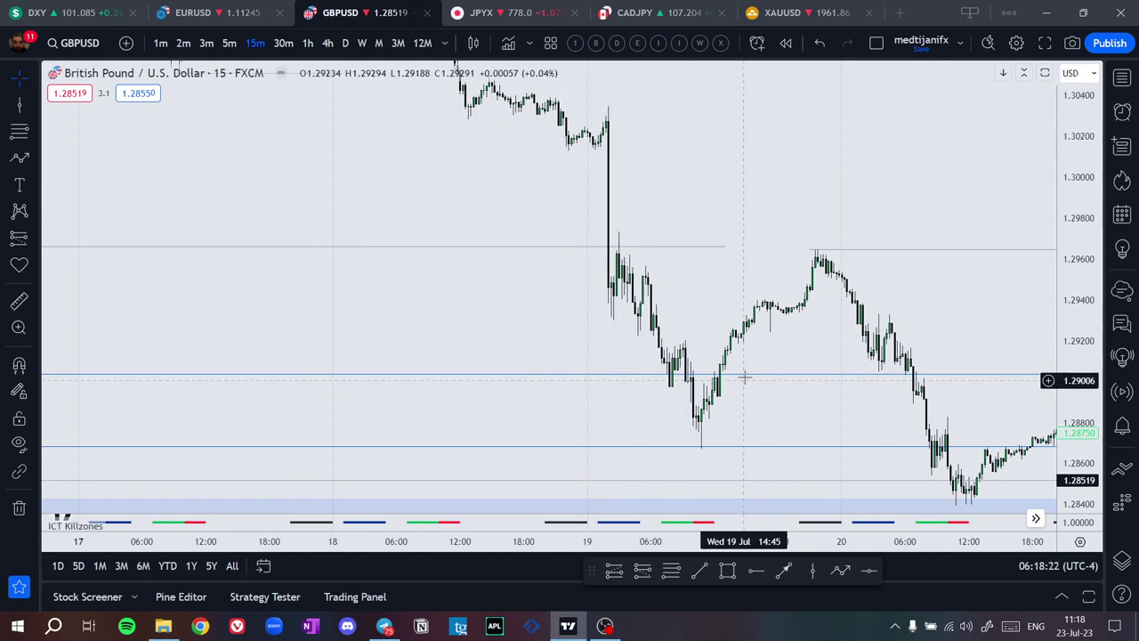
drag(785, 410, 485, 397)
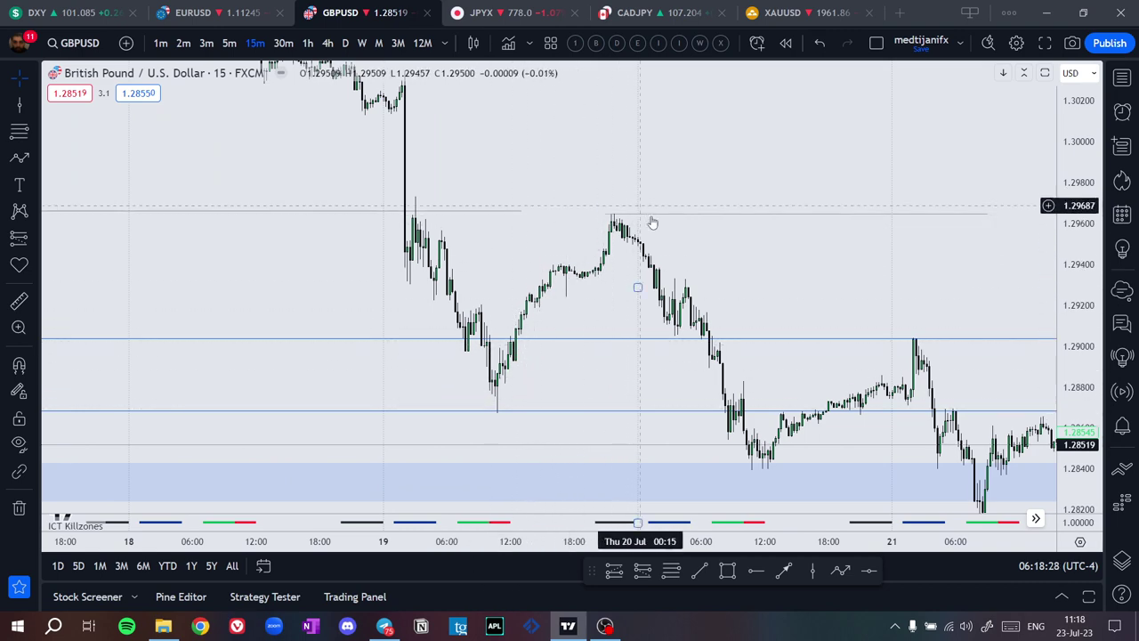
drag(810, 269, 689, 219)
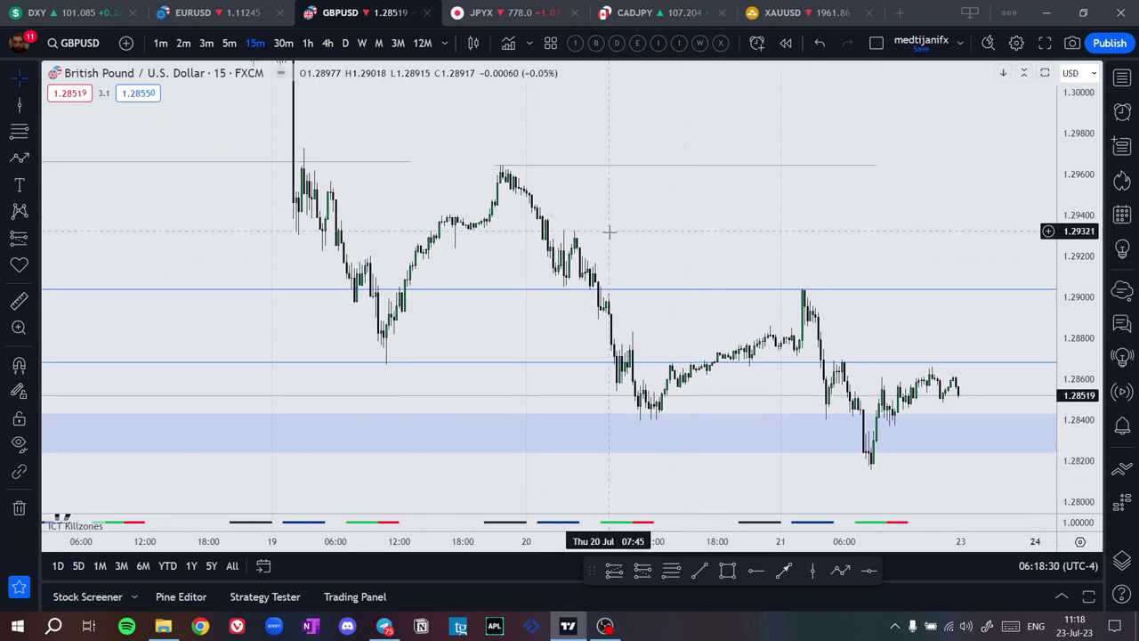
scroll(610, 231, up, 3)
drag(445, 203, 800, 241)
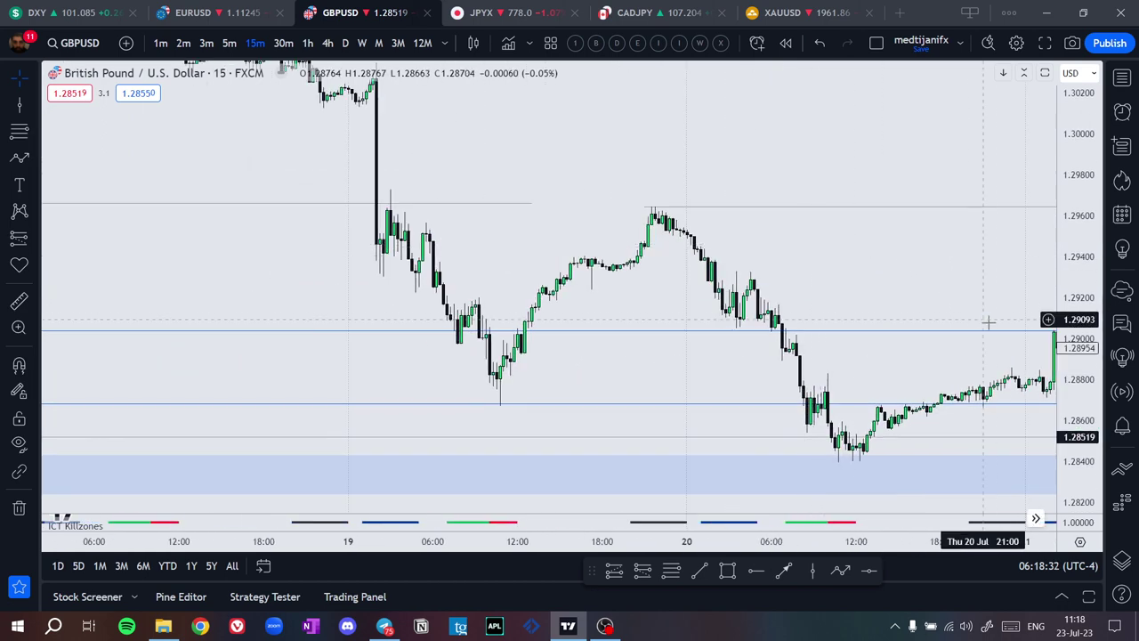
click(727, 569)
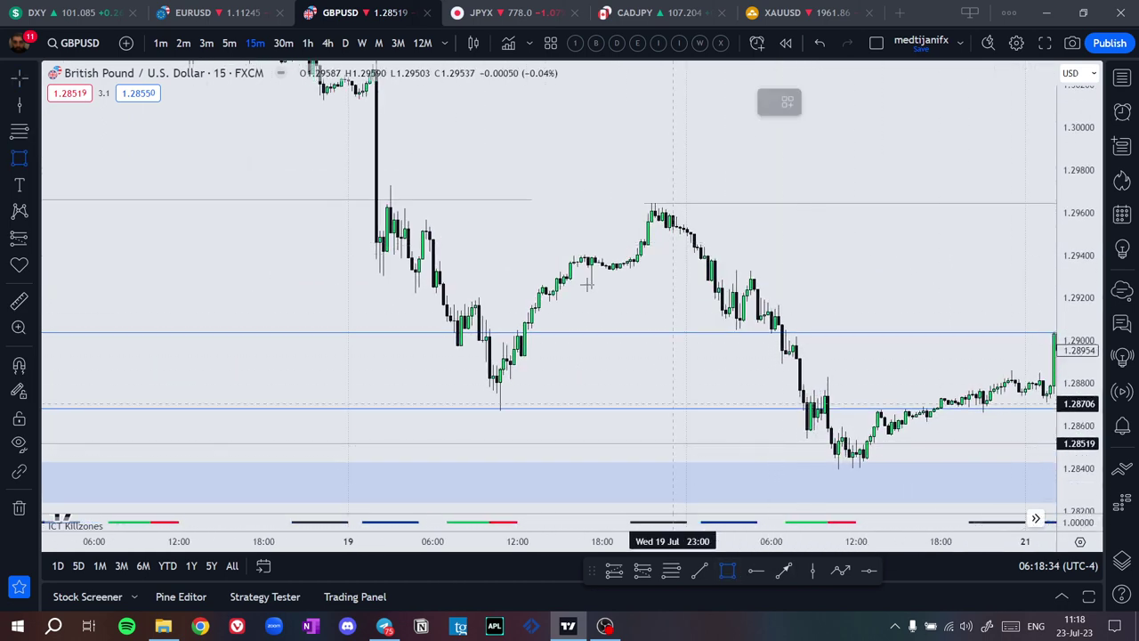
key(Escape)
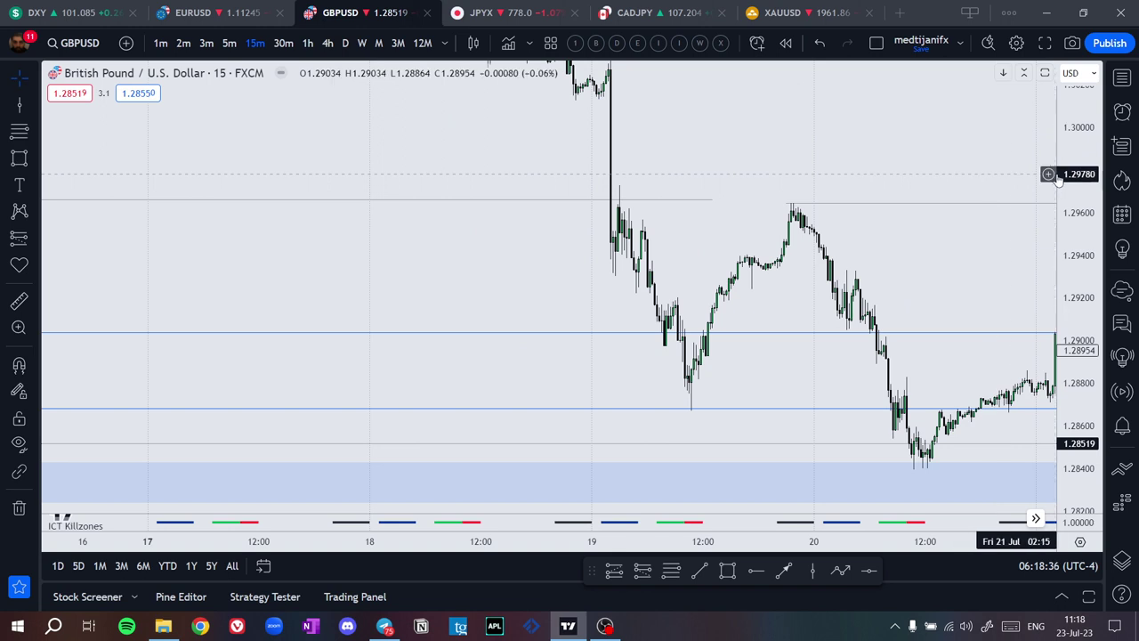
drag(1076, 174, 1077, 290)
click(727, 574)
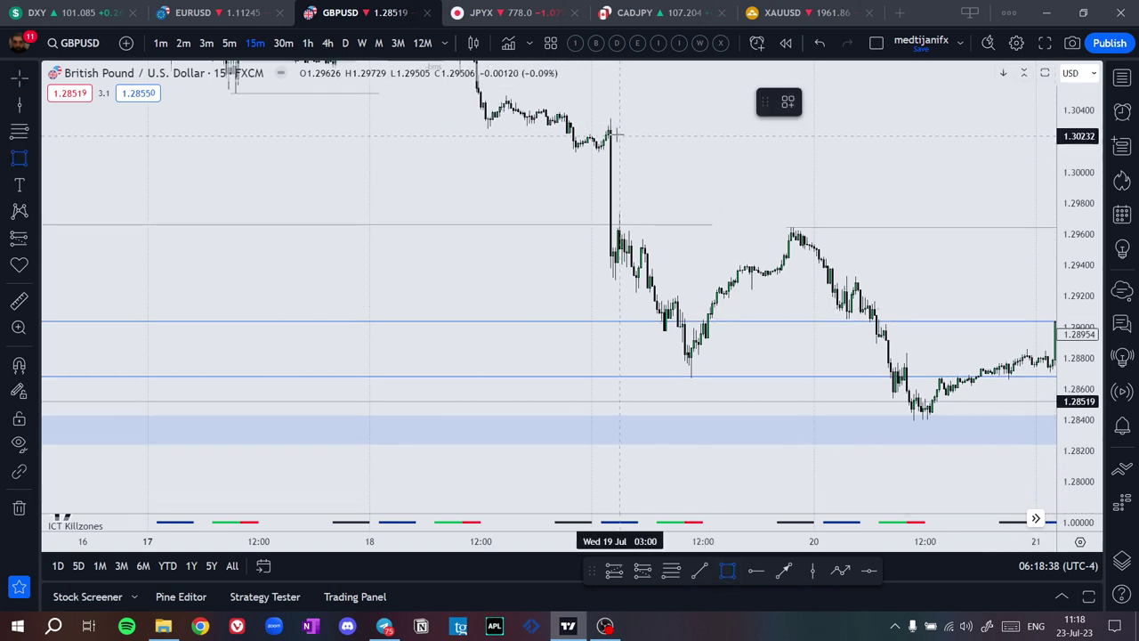
click(609, 139)
click(620, 216)
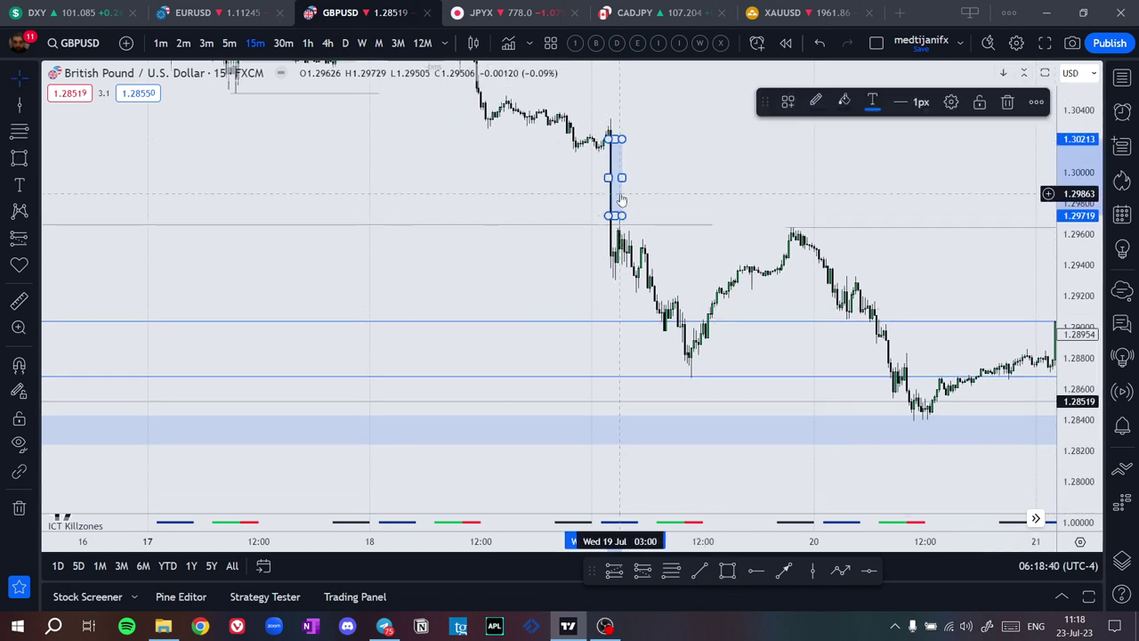
Extend the imbalance rectangle forward to 20 July 14:00, then delete it
drag(632, 184, 599, 237)
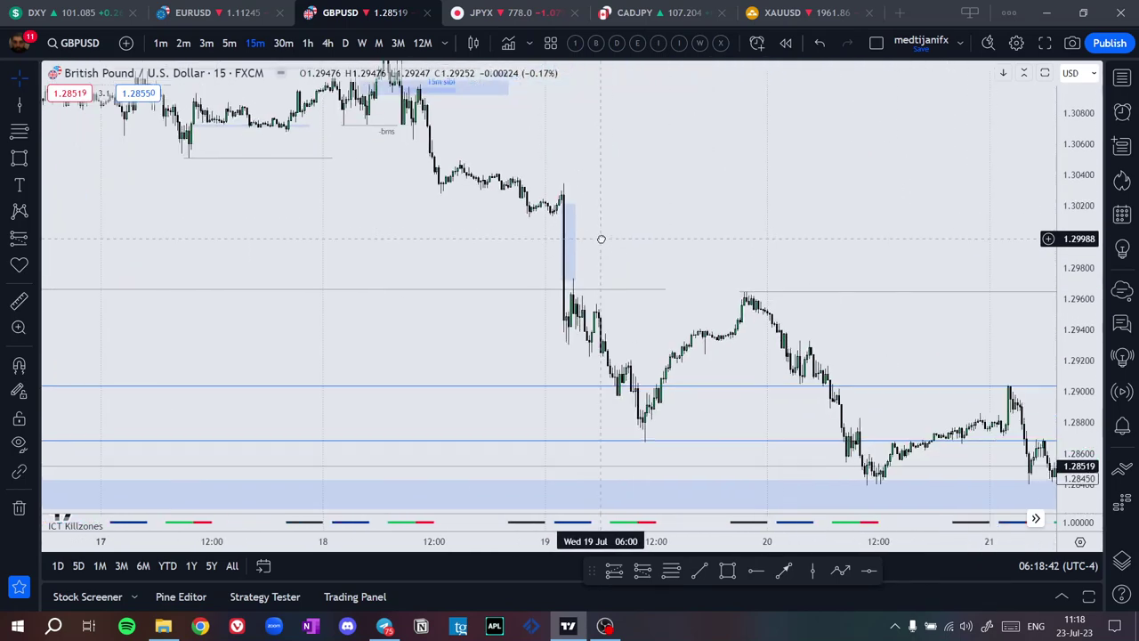
click(574, 245)
drag(574, 280, 897, 283)
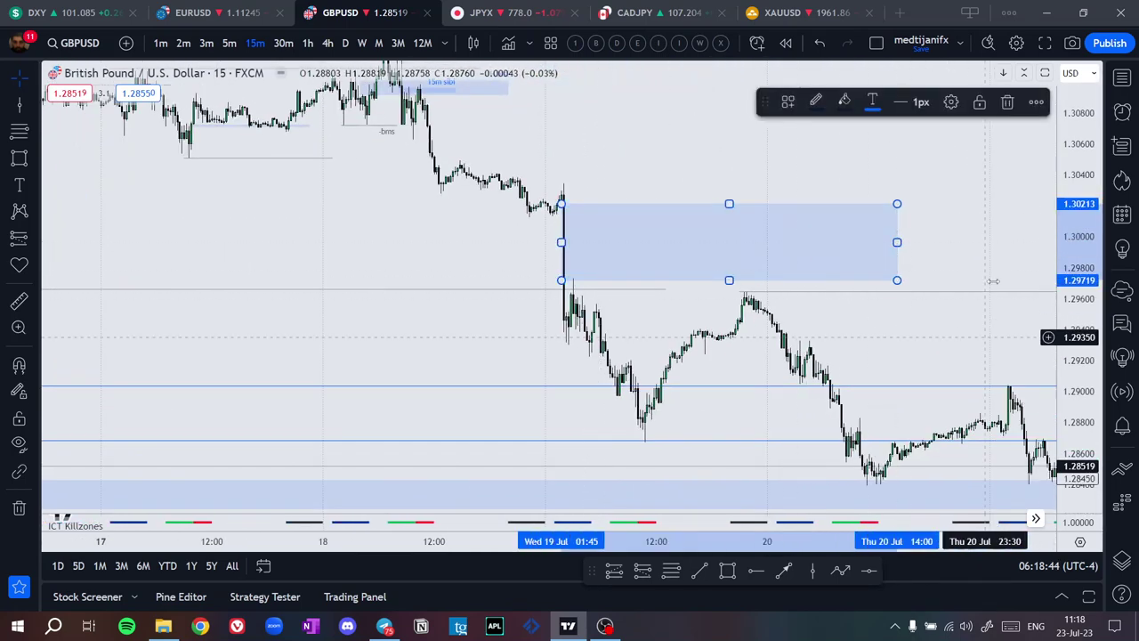
drag(961, 331, 884, 216)
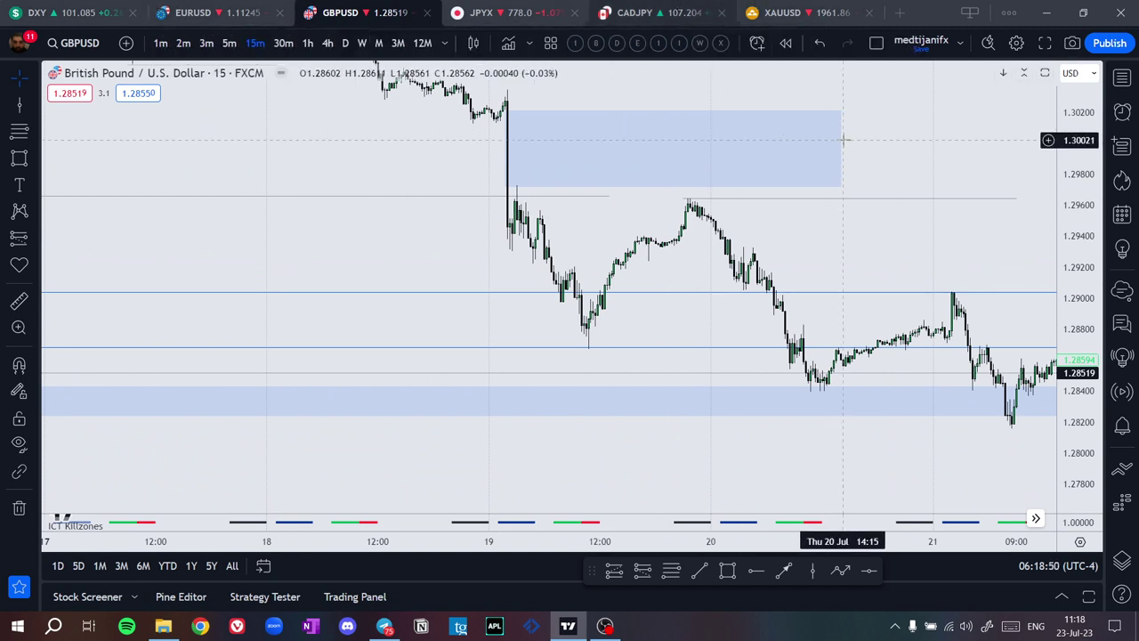
key(Delete)
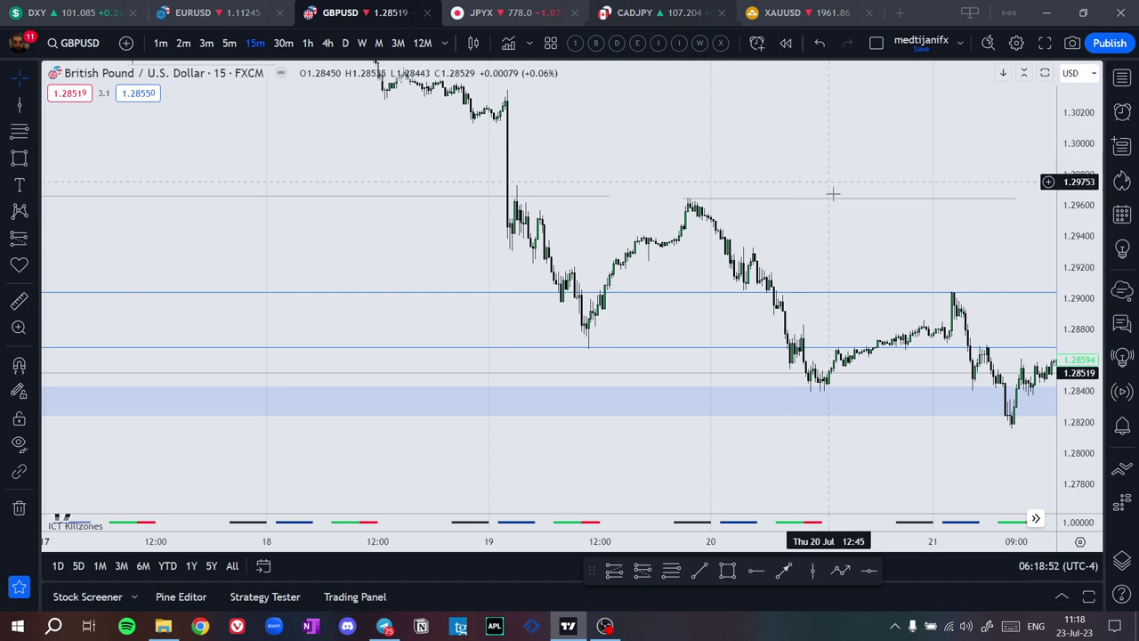
Examine GBPUSD's 15-minute price action from 19 to 21 July around the two blue levels and the shaded zone beneath them
scroll(758, 247, right, 3)
drag(917, 266, 860, 274)
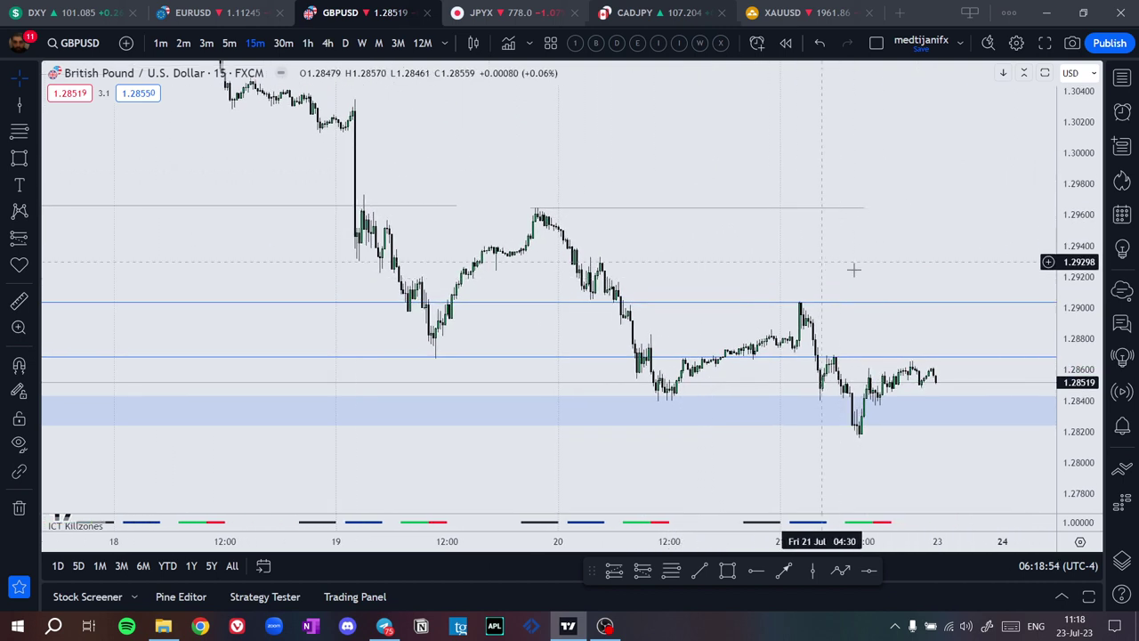
scroll(712, 231, up, 2)
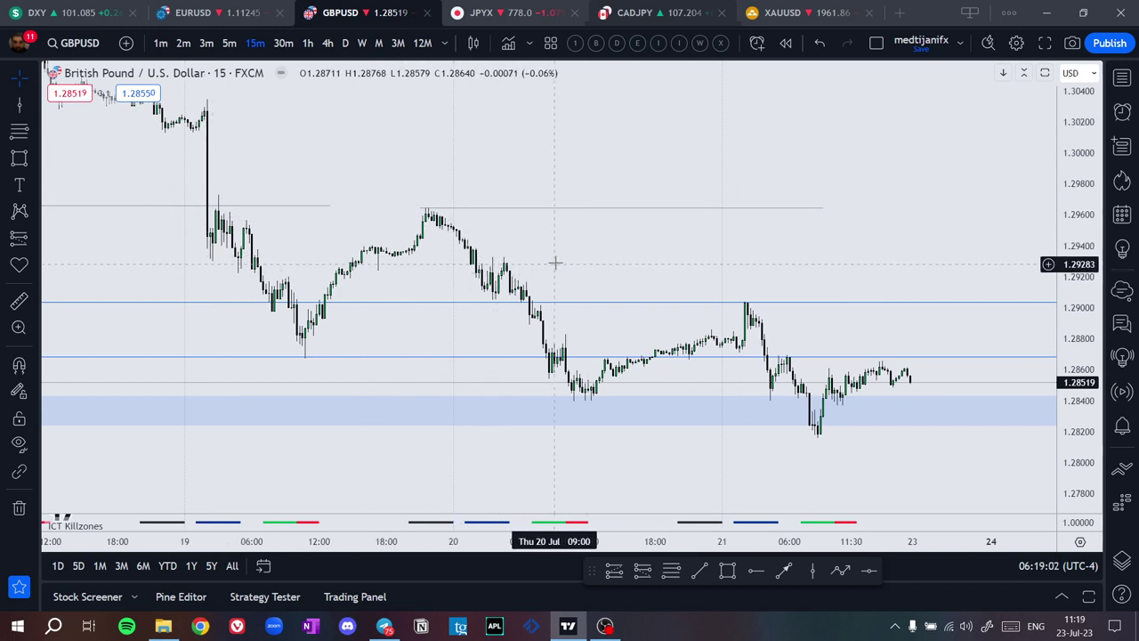
text(E)
click(854, 95)
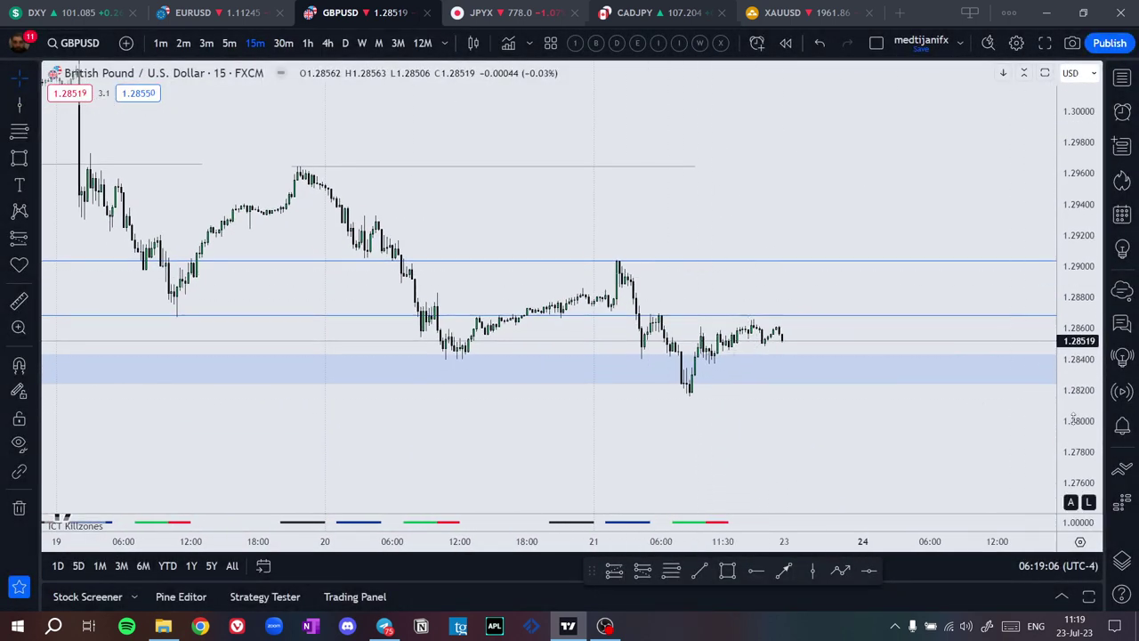
drag(1081, 396, 1041, 240)
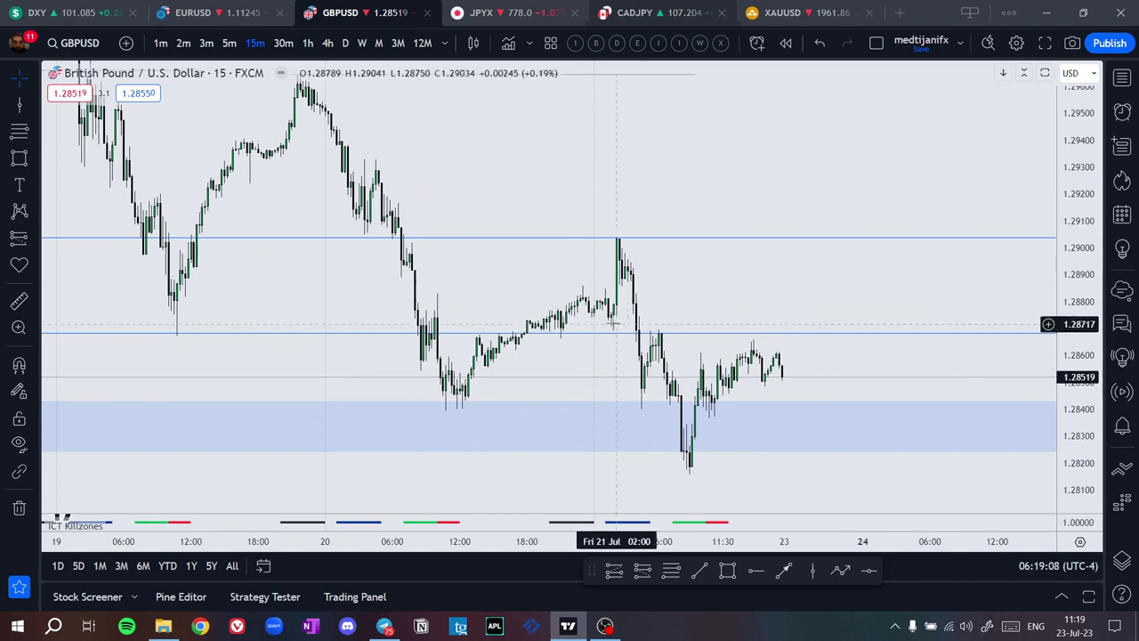
scroll(961, 214, down, 6)
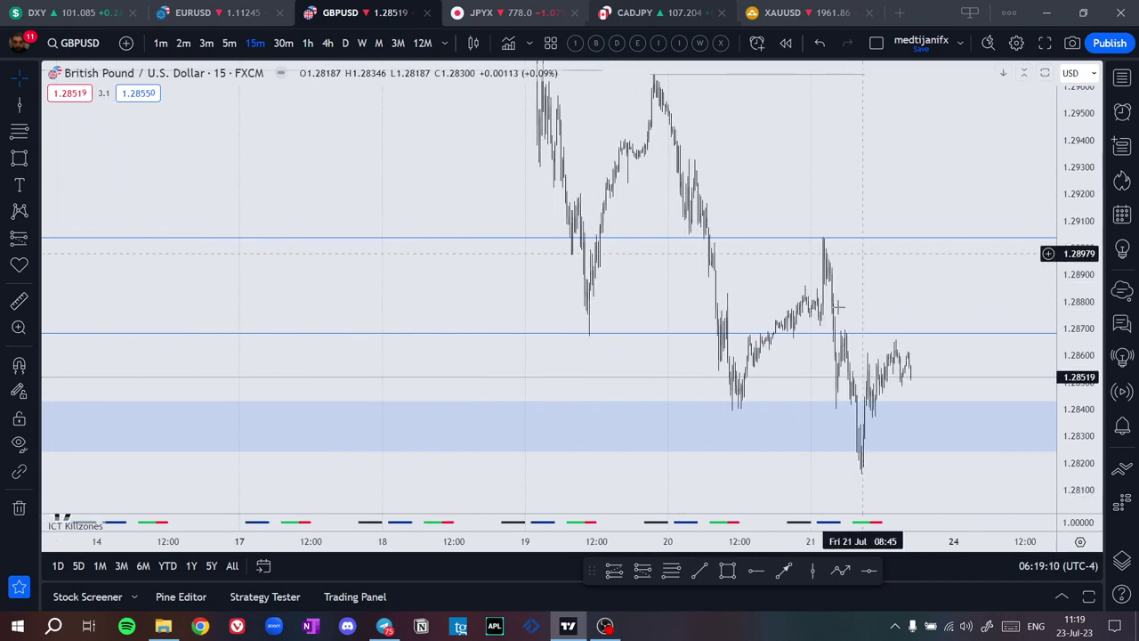
scroll(711, 350, up, 5)
scroll(685, 352, up, 2)
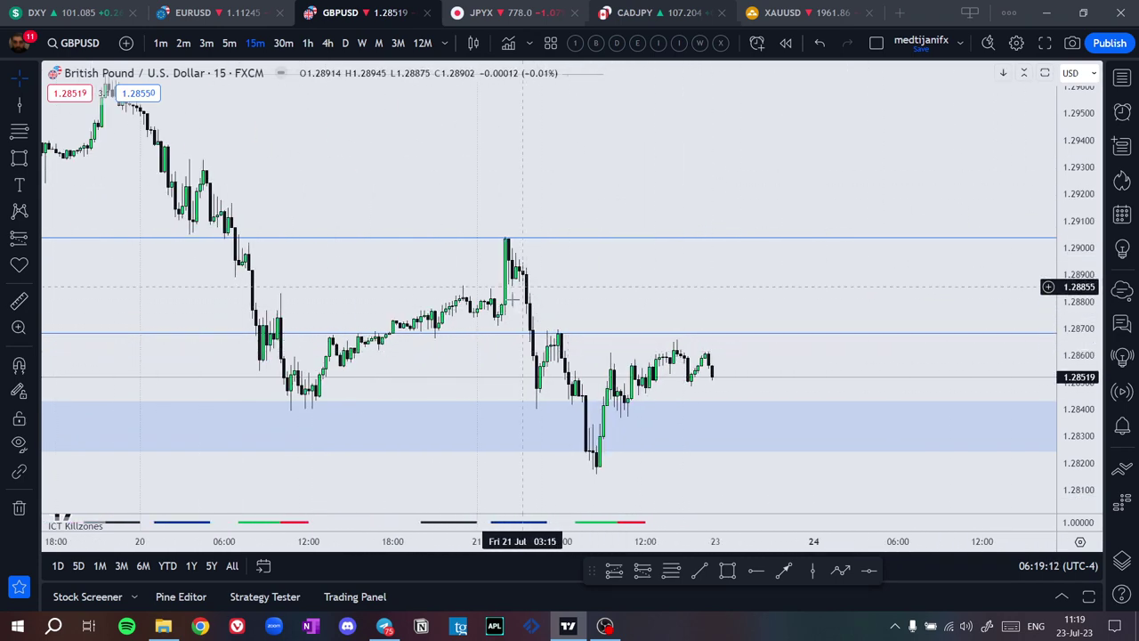
scroll(808, 236, down, 4)
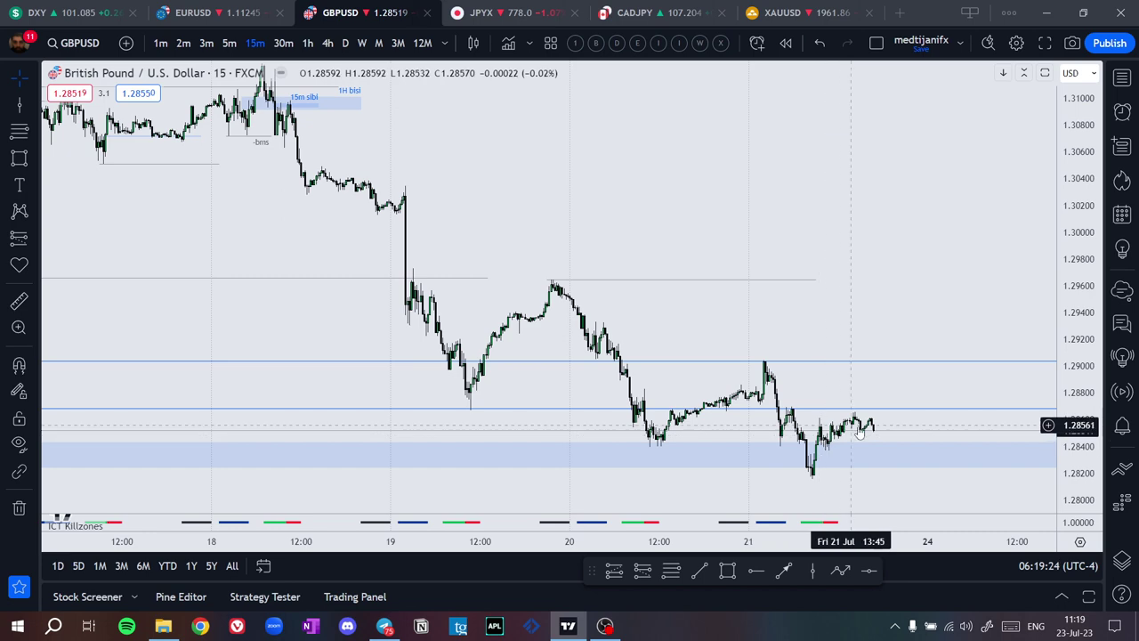
drag(917, 381, 828, 355)
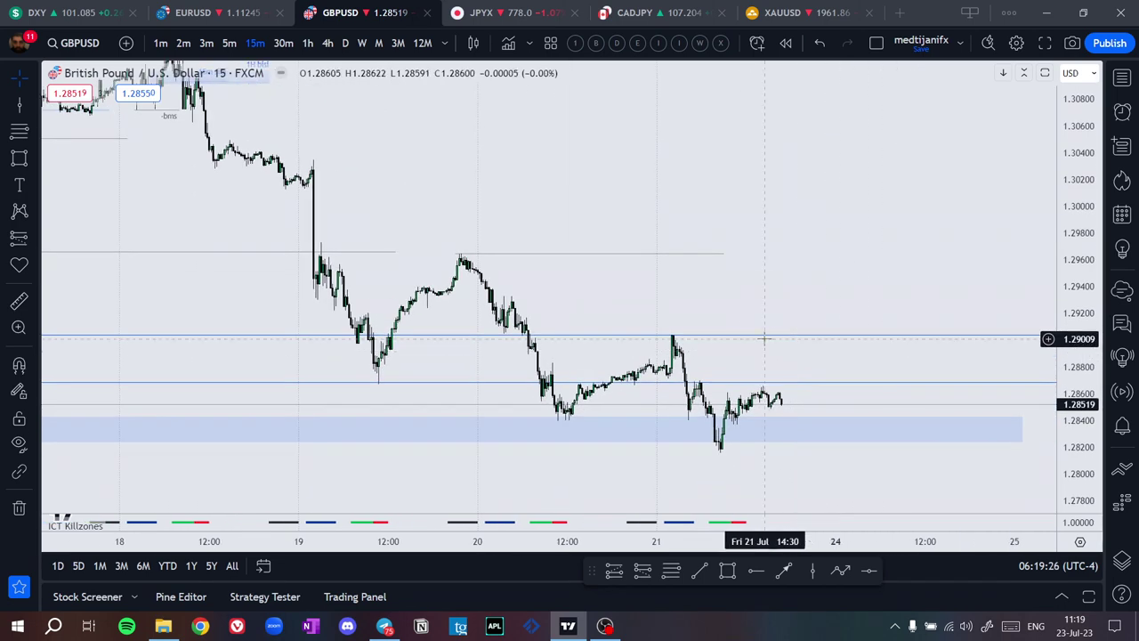
Switch to the 1-hour timeframe and draw a rectangle over the 17 July consolidation, from 1.31091 down to 1.30496
click(308, 44)
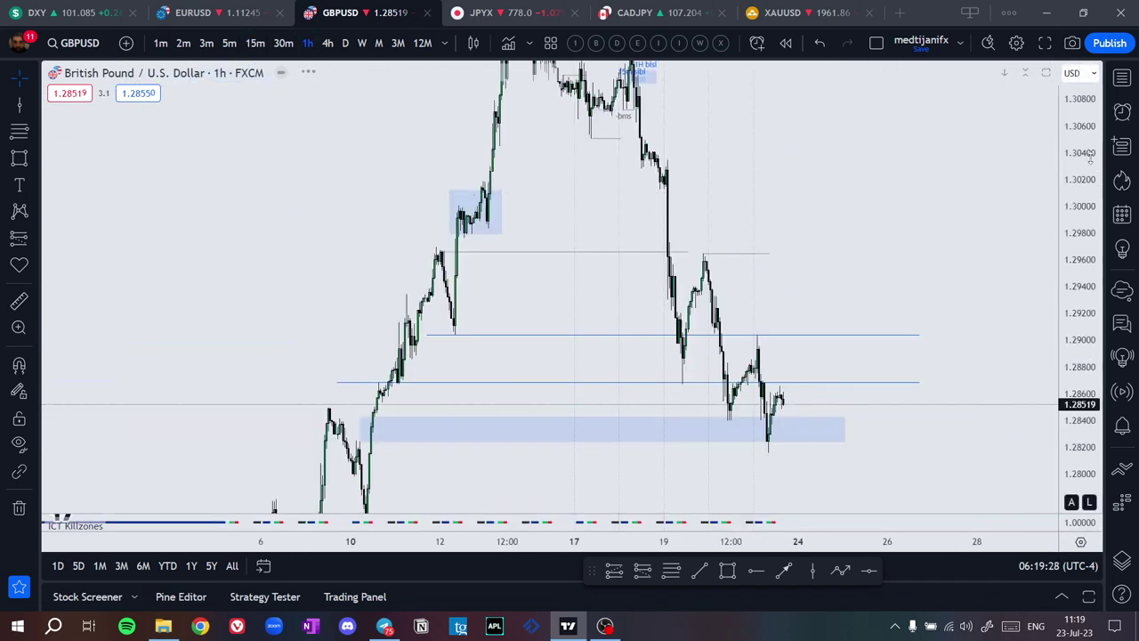
scroll(944, 178, up, 5)
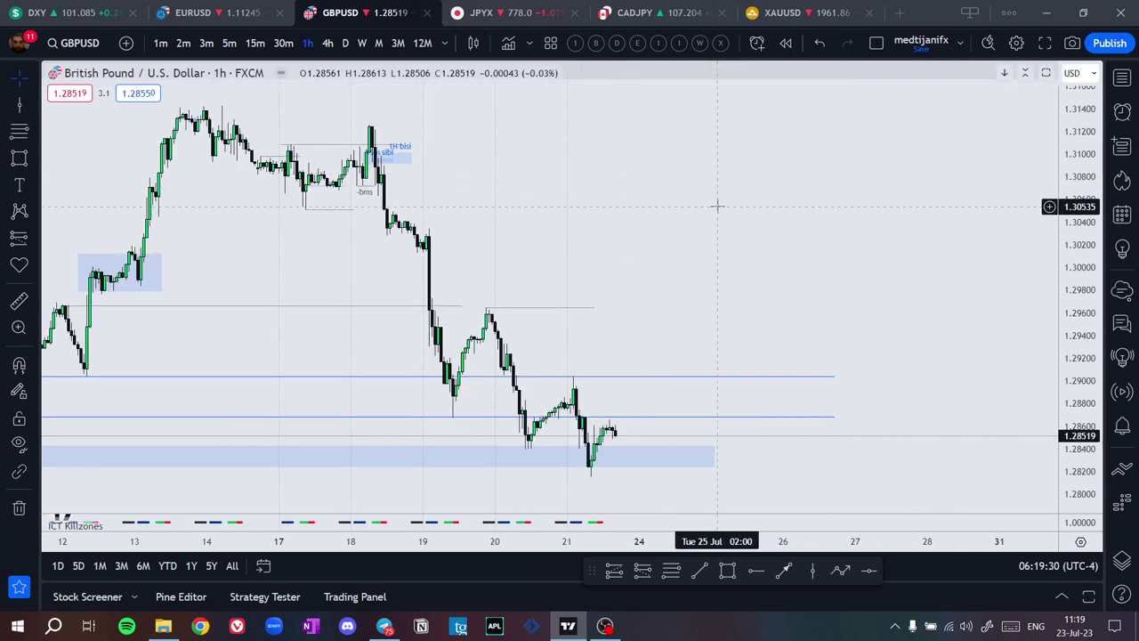
click(727, 571)
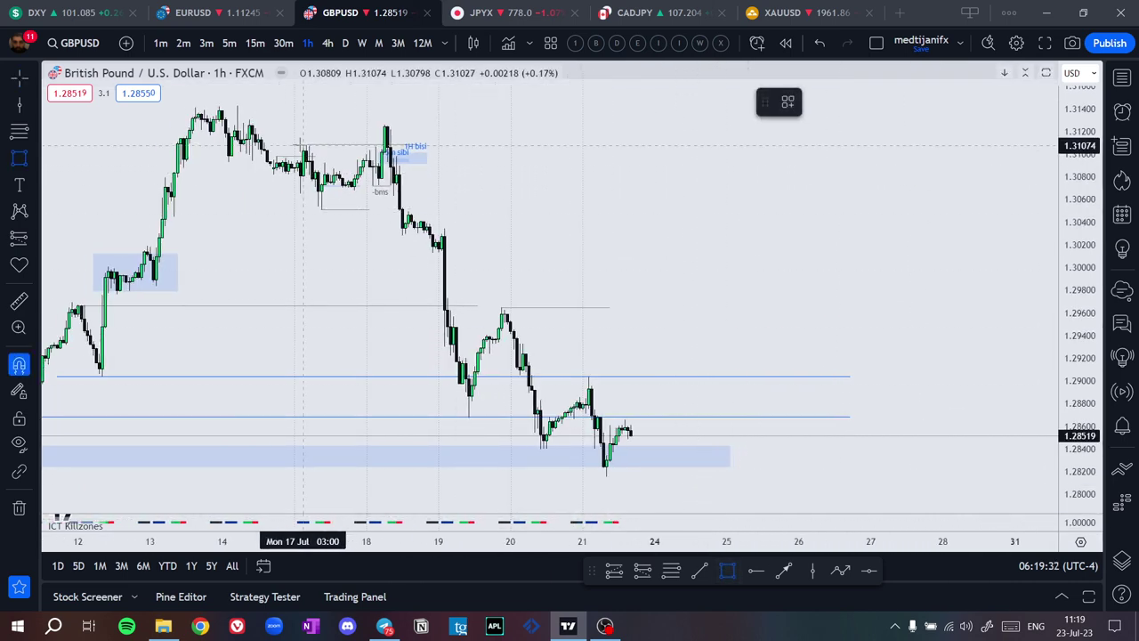
mouse_move(297, 143)
mouse_down()
mouse_move(373, 211)
mouse_move(367, 177)
mouse_up()
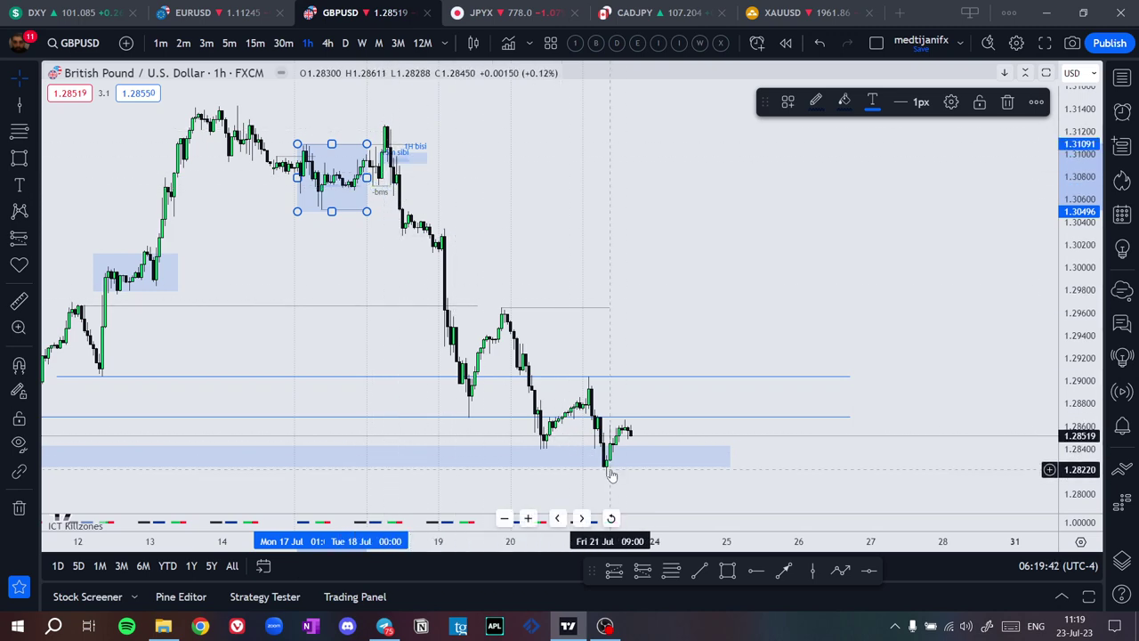
click(699, 257)
Draw a horizontal trend line through the consolidation box at 1.30880, from 17 July 00:00 to 25 July 16:00
scroll(845, 265, down, 3)
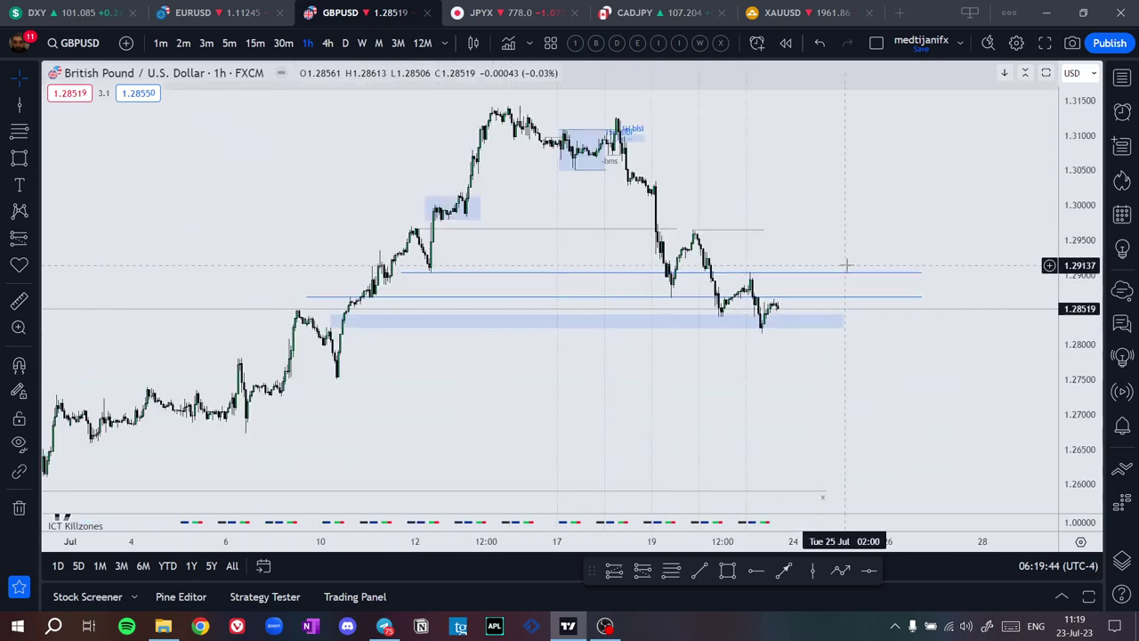
scroll(850, 271, up, 5)
click(700, 571)
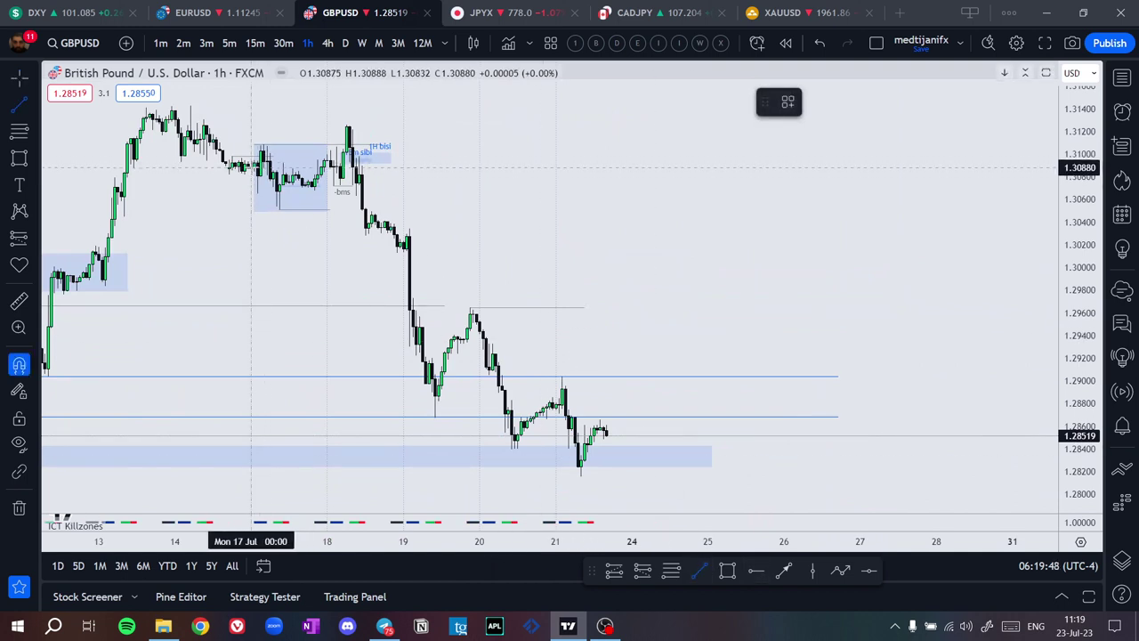
click(250, 167)
click(758, 167)
Colour the 1.30880 trend line orange-red and make it dashed
click(815, 101)
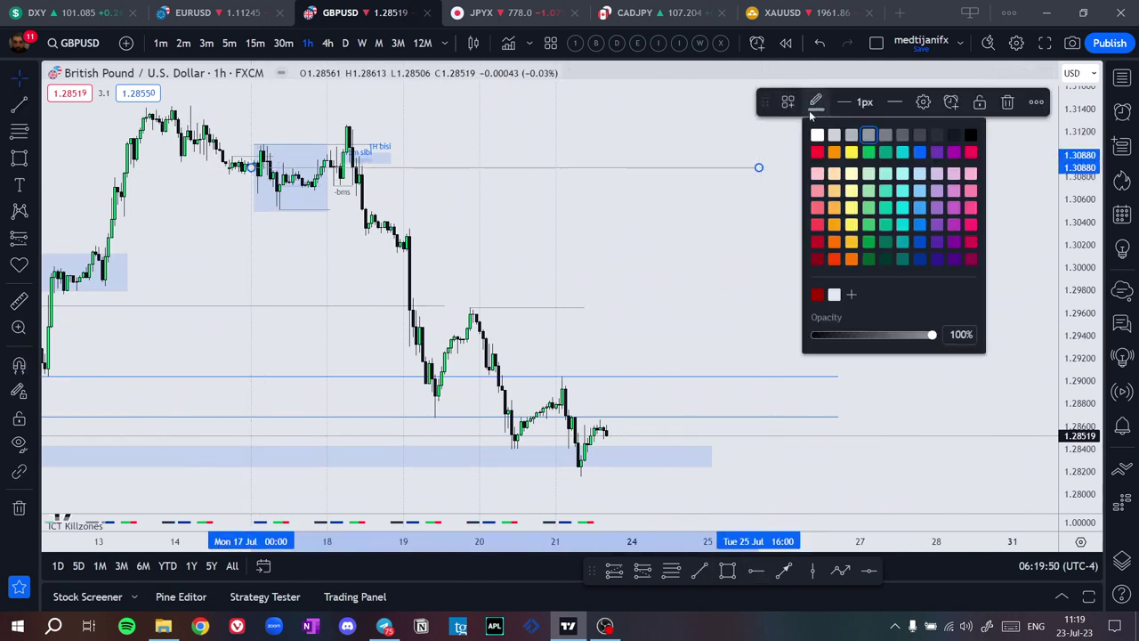
click(833, 259)
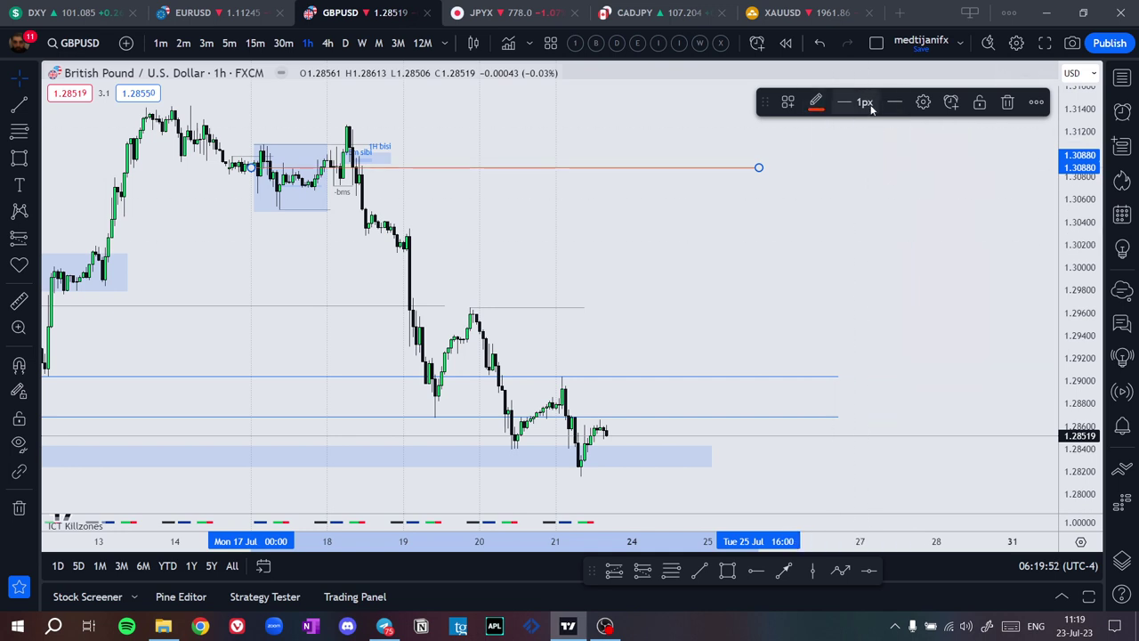
click(894, 103)
click(938, 158)
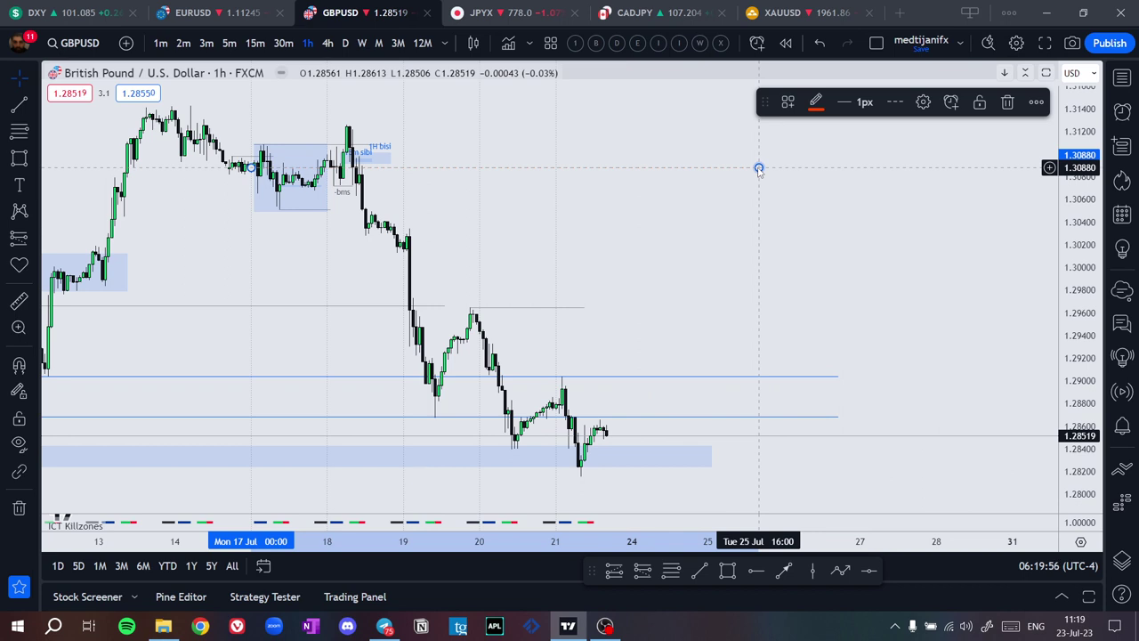
Label the dashed trend line "SOP" with the text aligned to the middle vertically
double_click(758, 168)
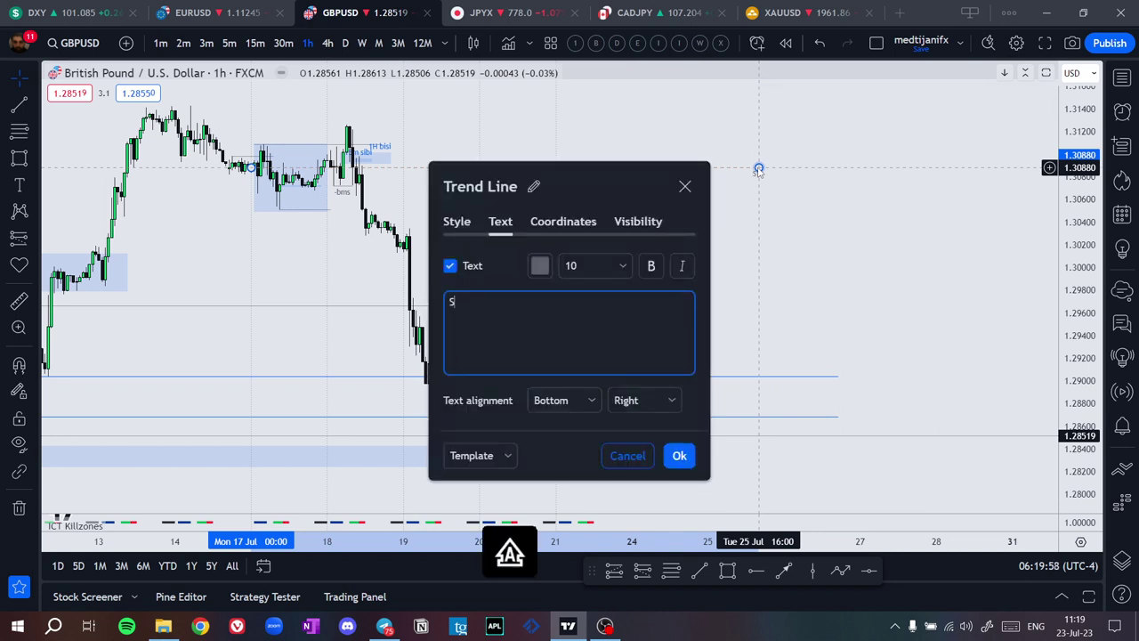
click(569, 402)
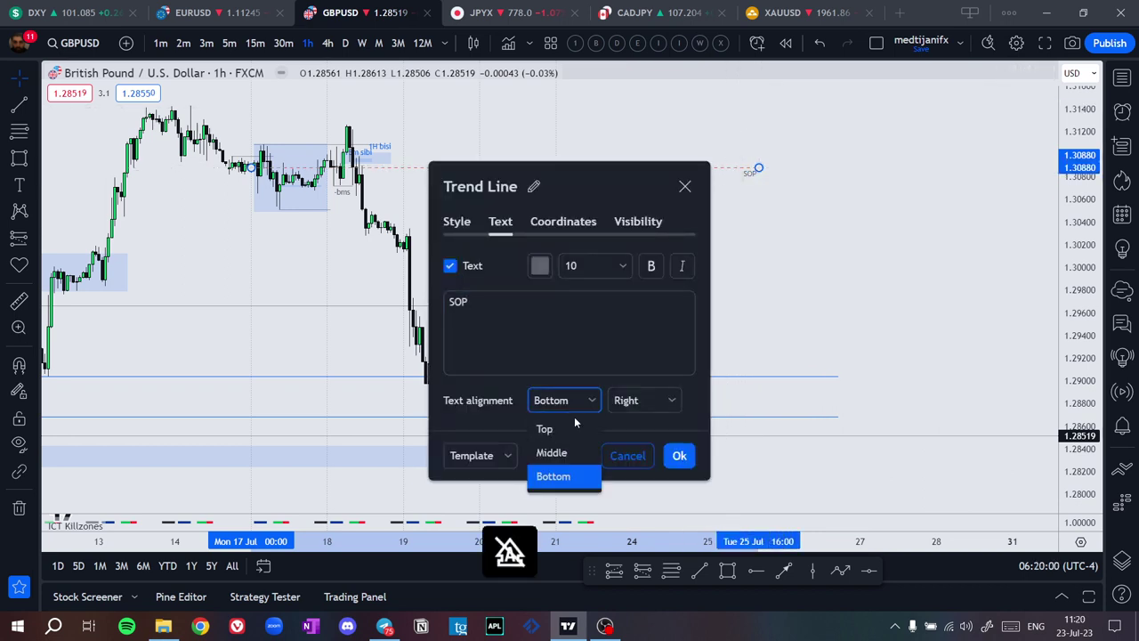
click(587, 452)
click(683, 458)
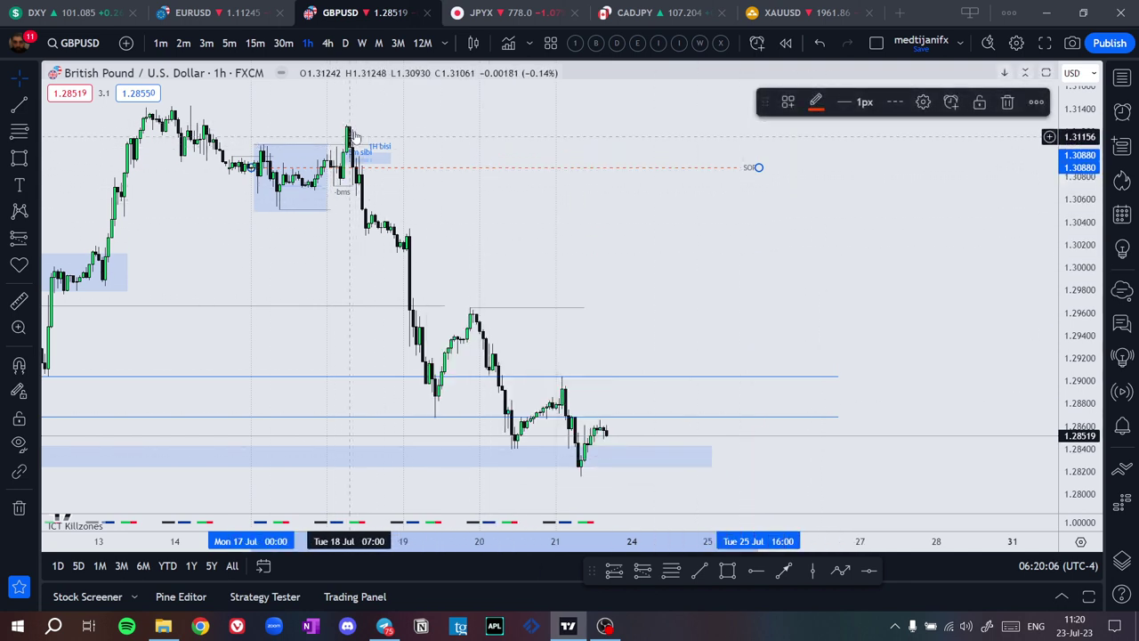
Delete the dashed orange-red "SOP" trend line at 1.30880 from the 1-hour chart
scroll(792, 293, down, 3)
click(831, 285)
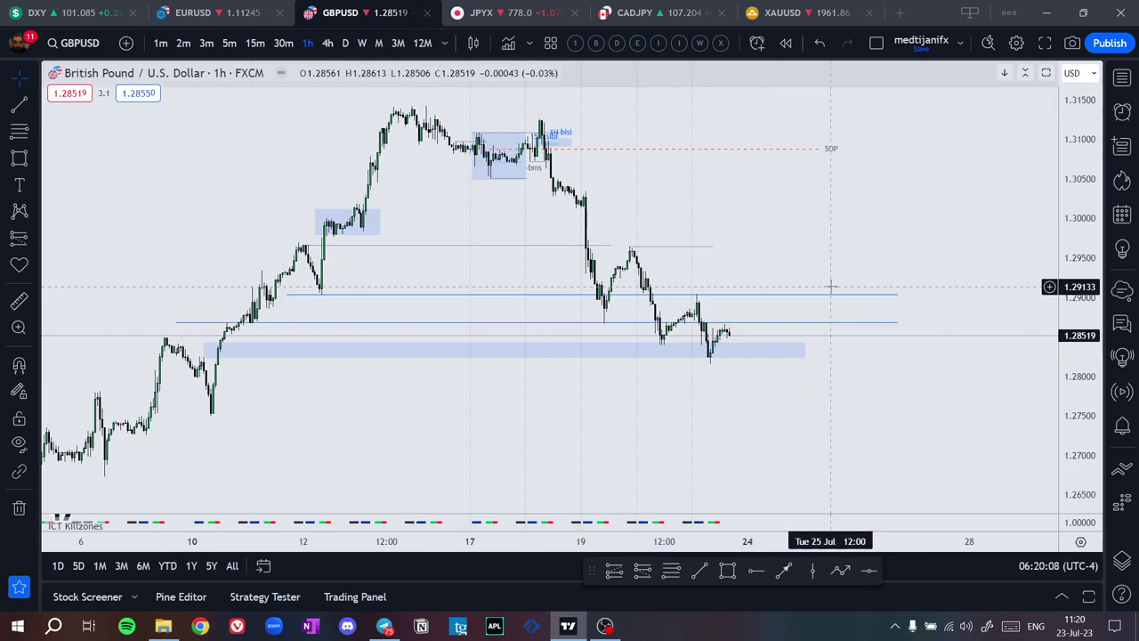
scroll(811, 242, up, 3)
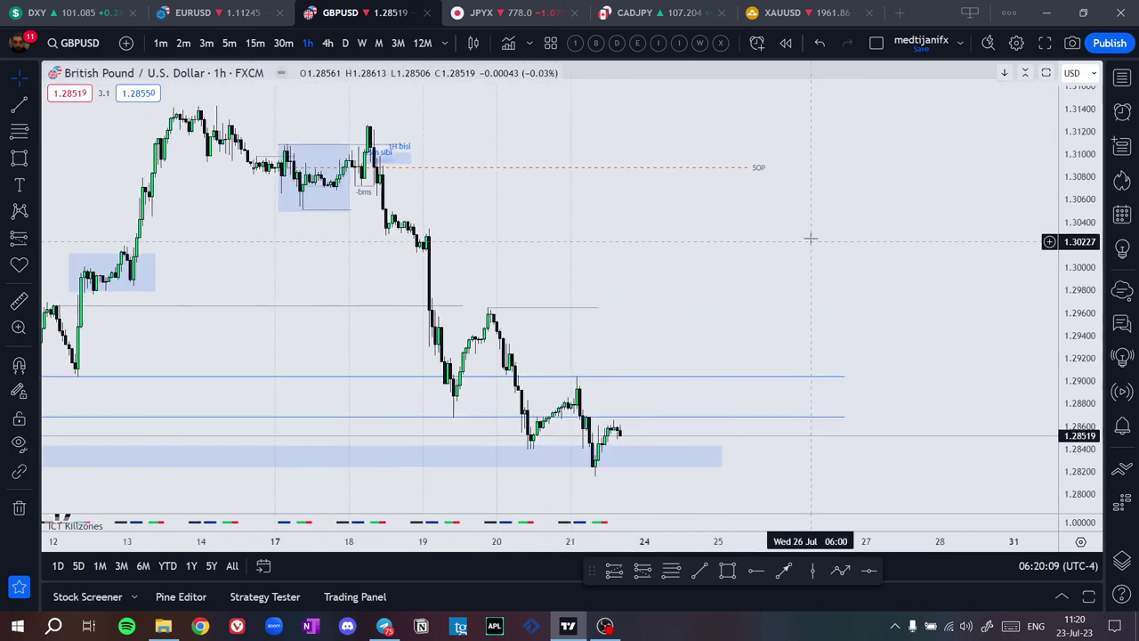
click(762, 168)
key(Delete)
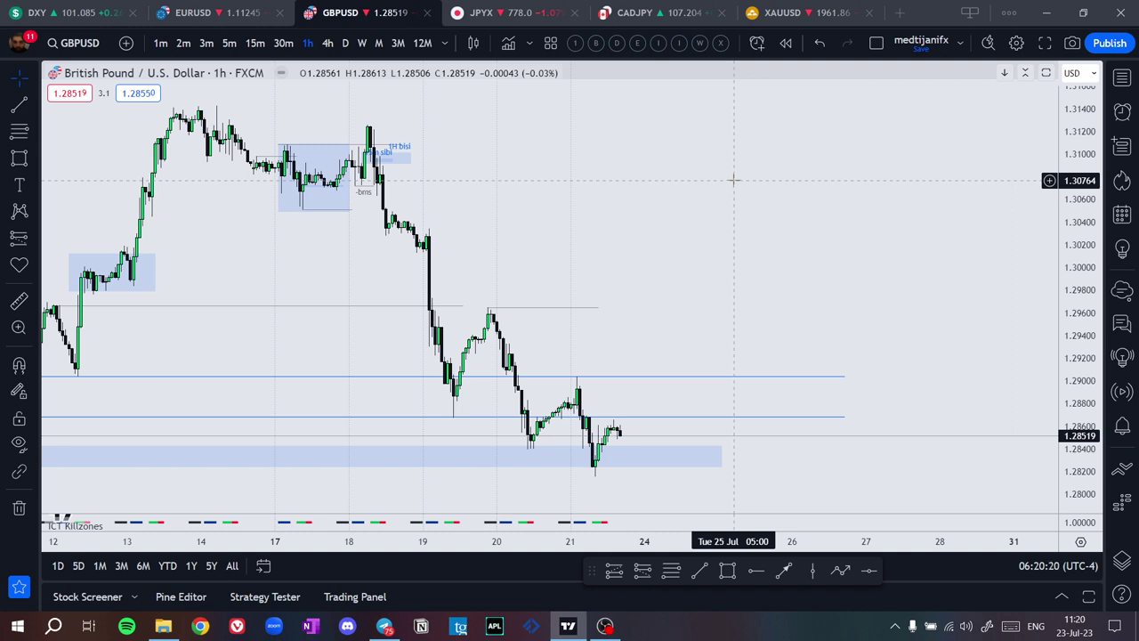
Switch to Telegram, close the channel's photo gallery and jump to the newest posts
click(604, 626)
click(384, 625)
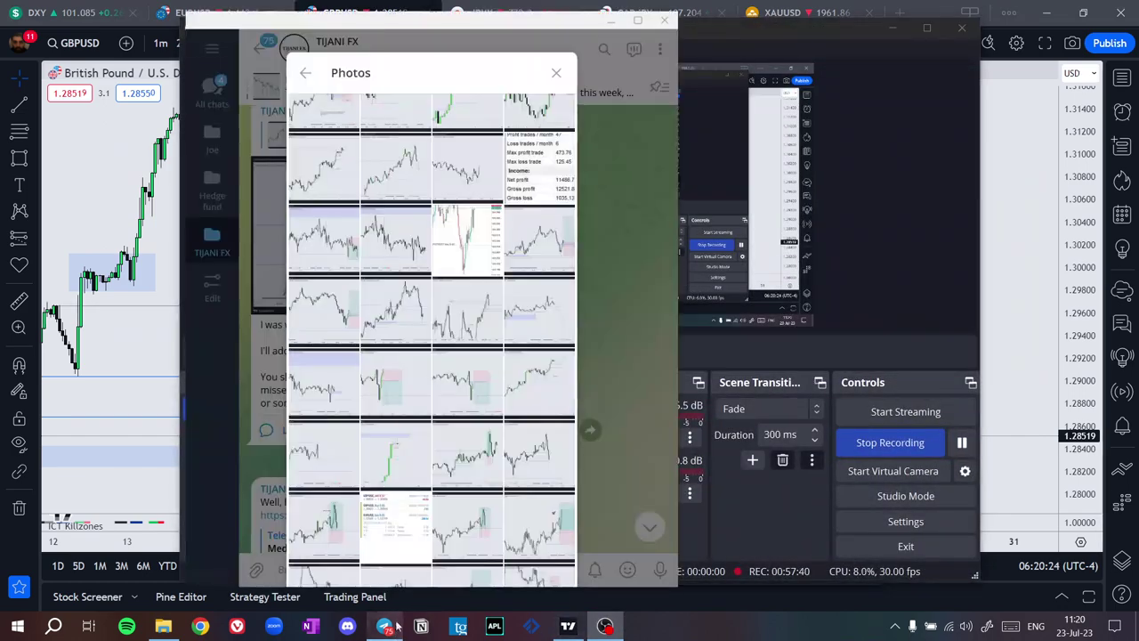
click(591, 207)
scroll(423, 309, down, 3)
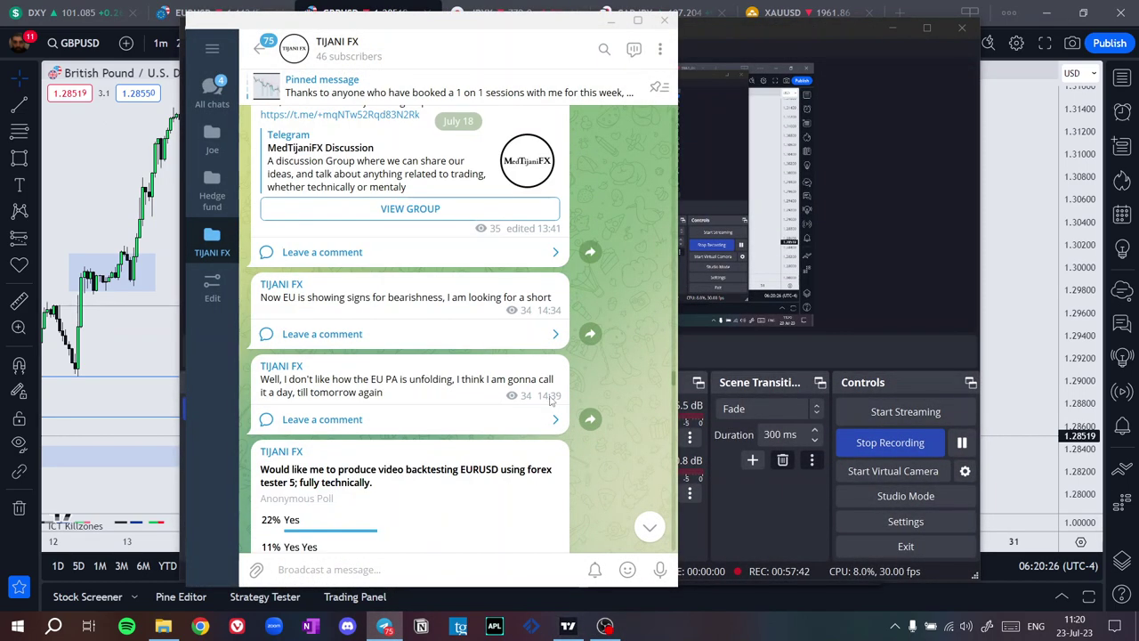
click(650, 527)
Look back through the channel's posts from 22 July to the trade results posted on 20 July
scroll(649, 266, up, 15)
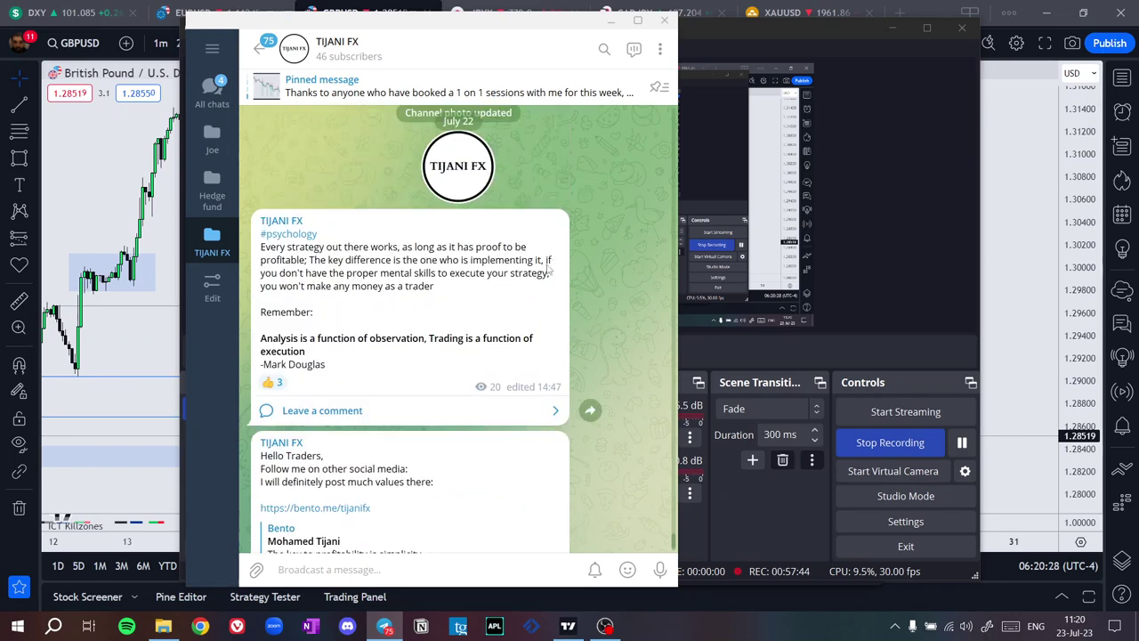
scroll(508, 245, up, 10)
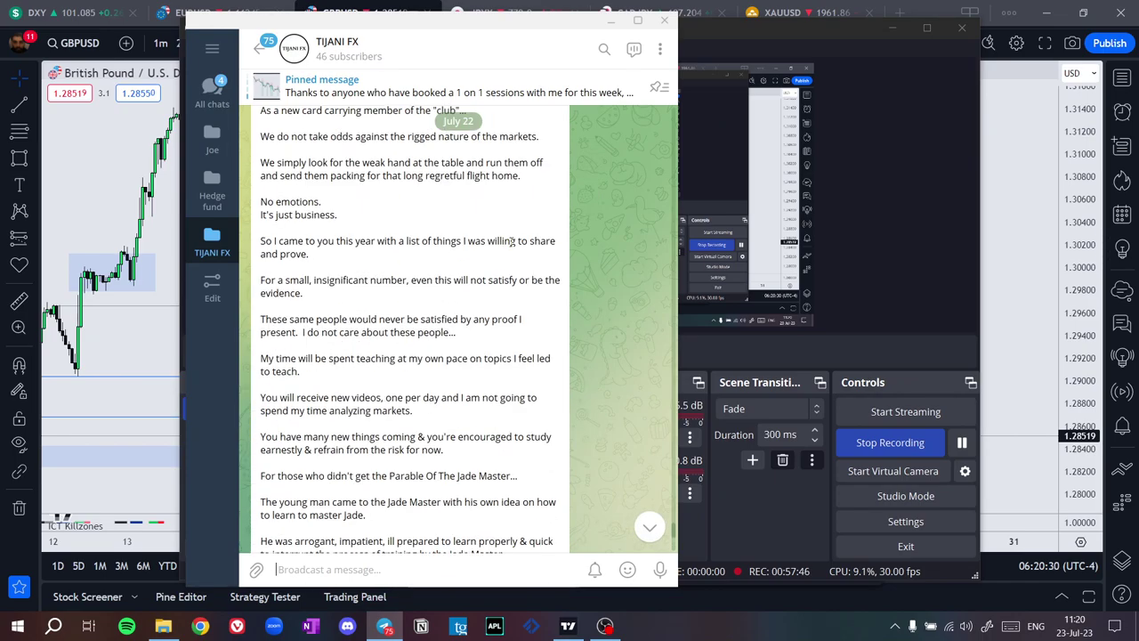
scroll(454, 356, up, 10)
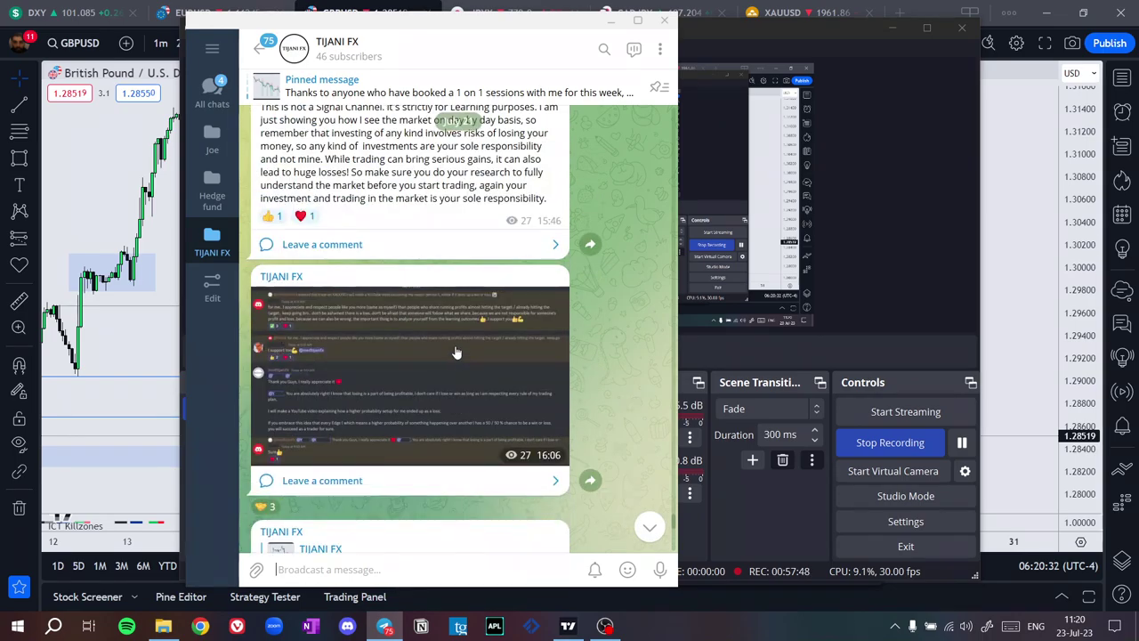
scroll(459, 338, up, 10)
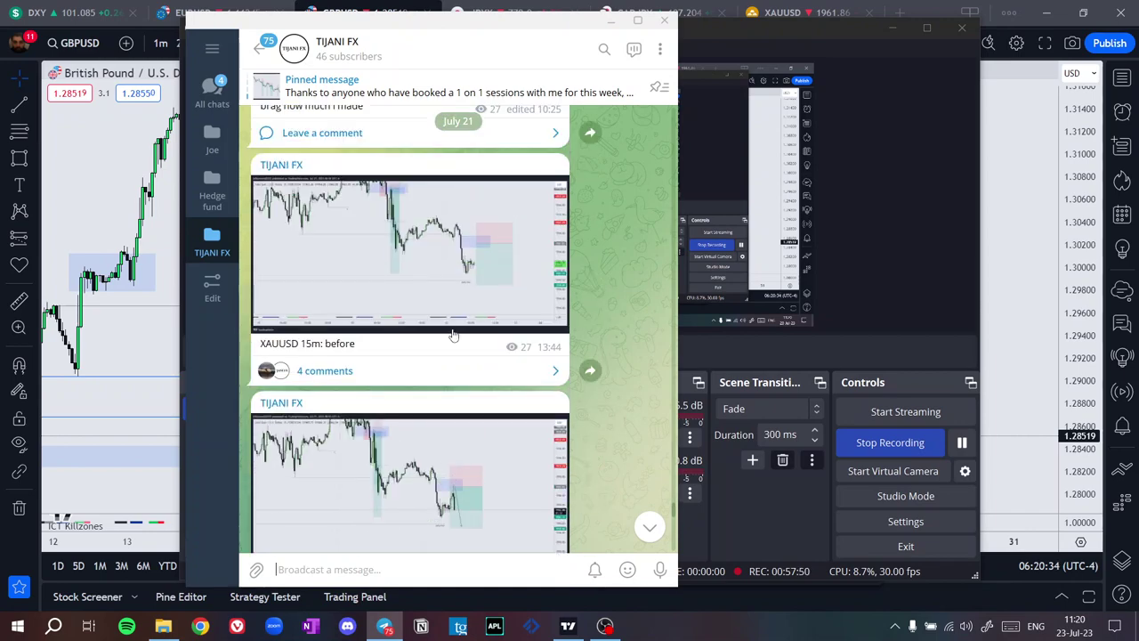
scroll(472, 336, up, 10)
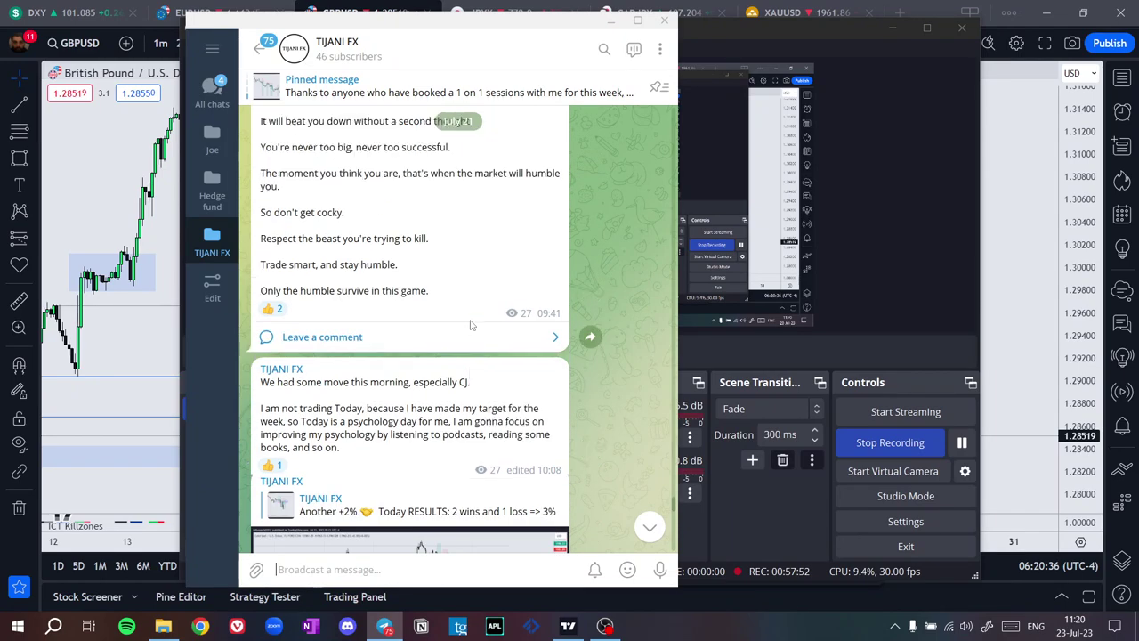
scroll(472, 320, up, 10)
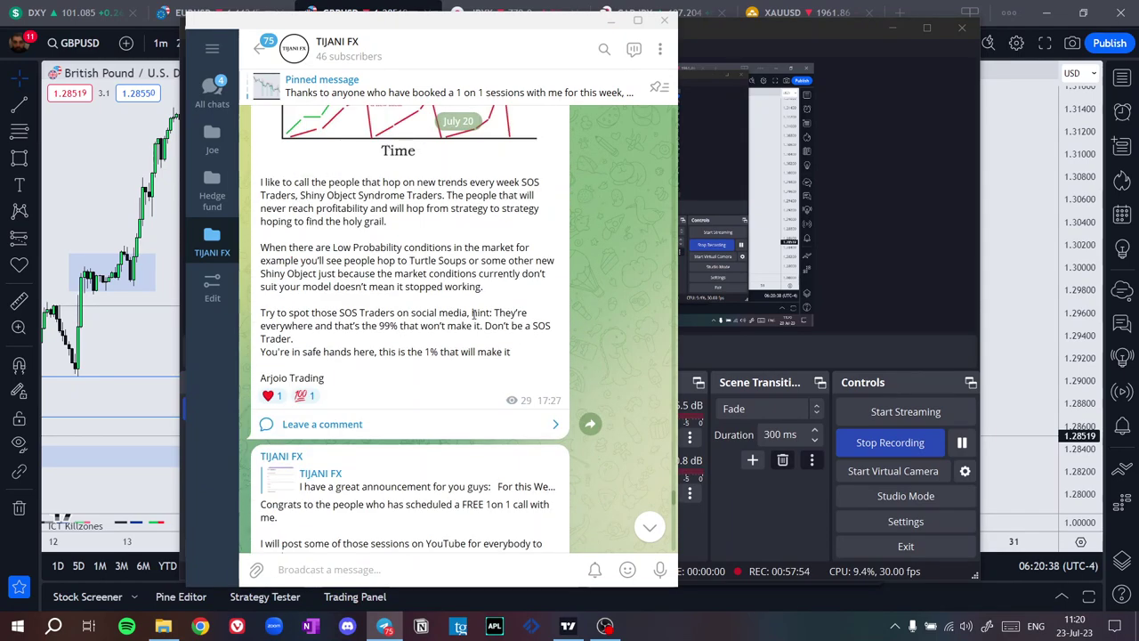
scroll(475, 320, up, 3)
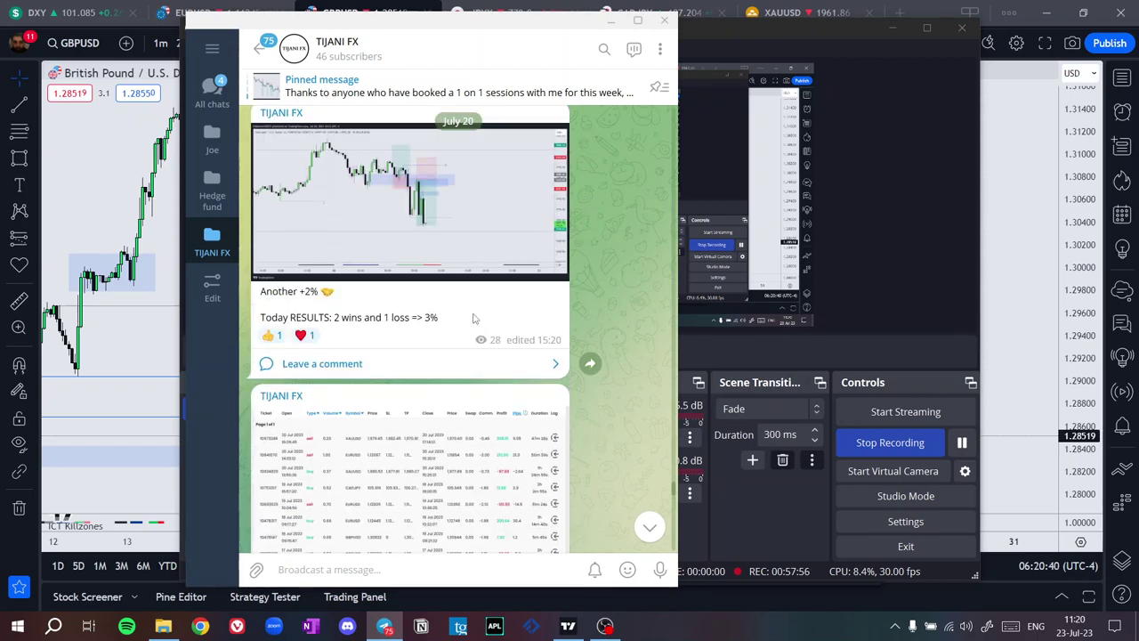
Enlarge the 20 July trade-history image to examine the week's challenge trades, then close it and read the post's caption
click(476, 436)
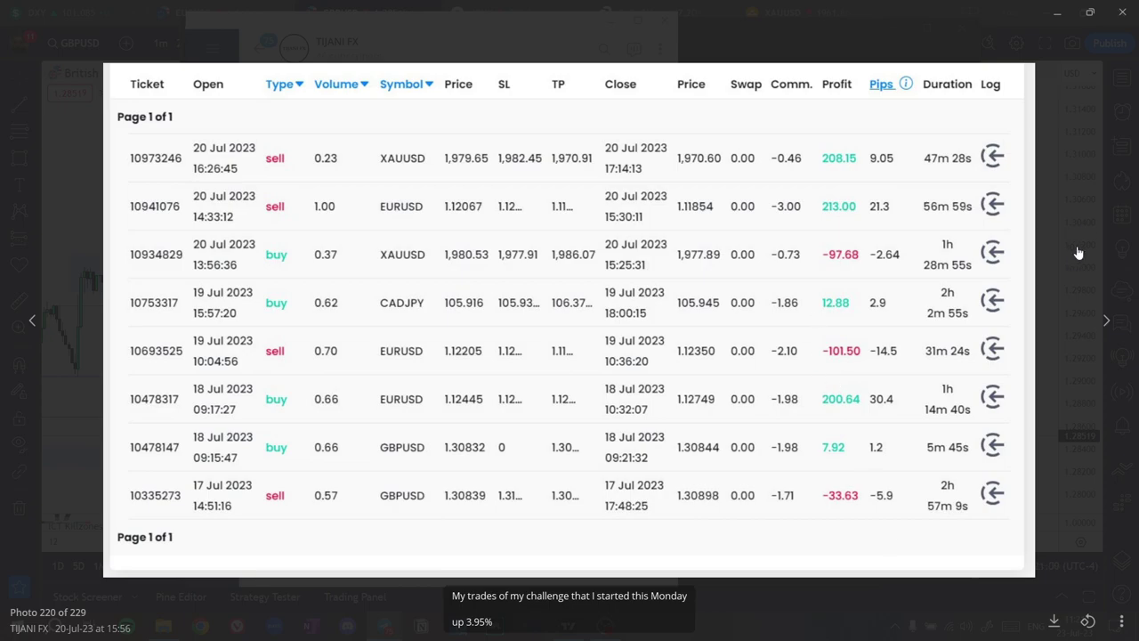
key(Right)
key(Escape)
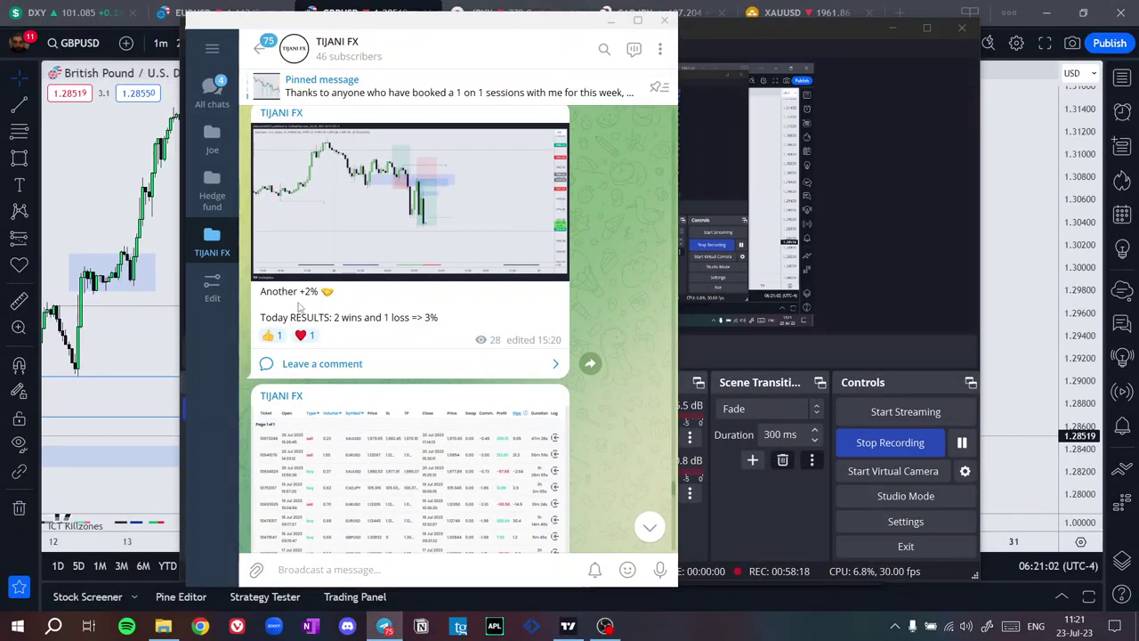
scroll(298, 307, down, 5)
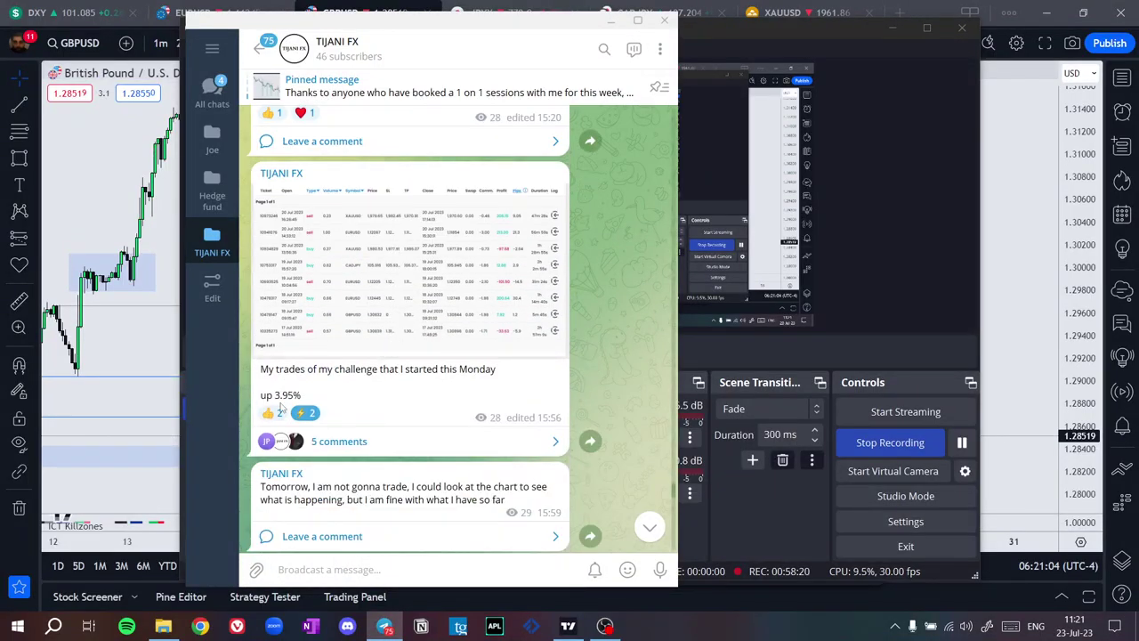